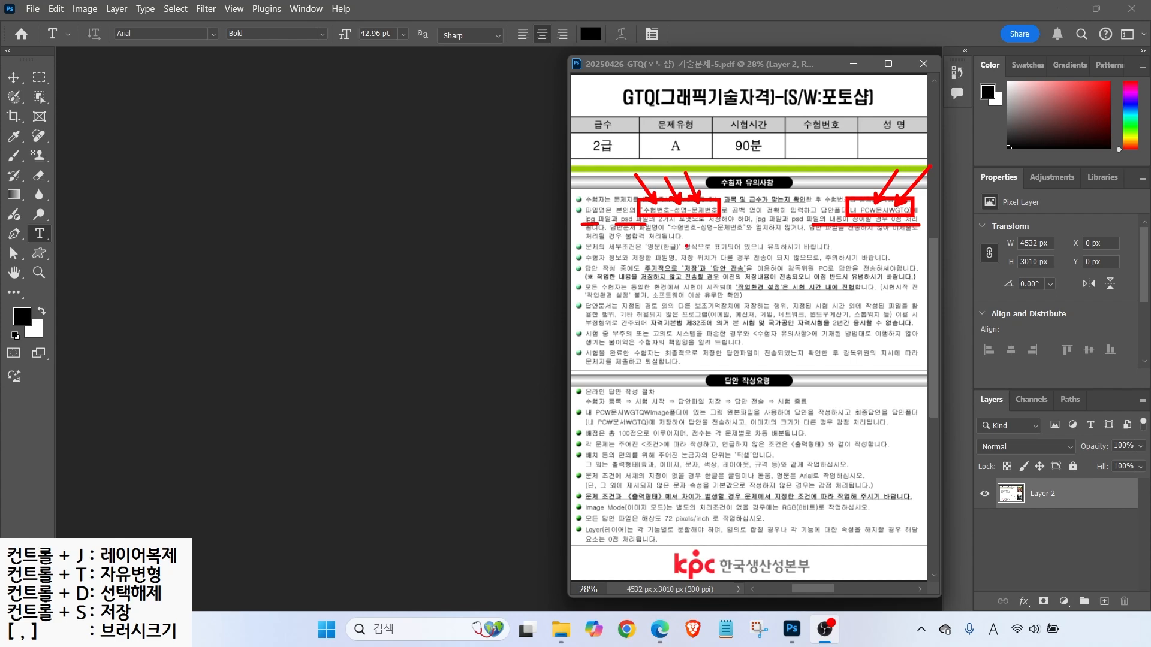
- Underline and box the notes on saving regularly, identical test environment, work-environment setup and software faults
mouse_move(651, 273)
left_mouse_down()
mouse_move(783, 273)
mouse_move(724, 272)
mouse_move(750, 272)
left_mouse_up()
left_click_drag(630, 292, 712, 290)
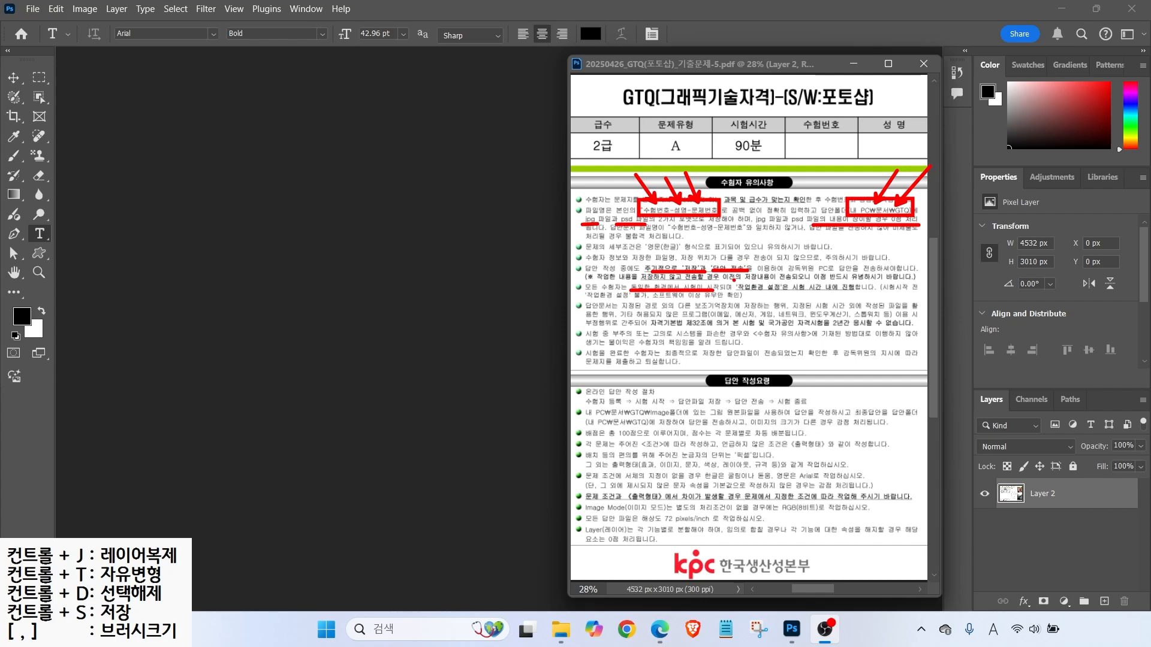
left_click_drag(734, 280, 862, 290)
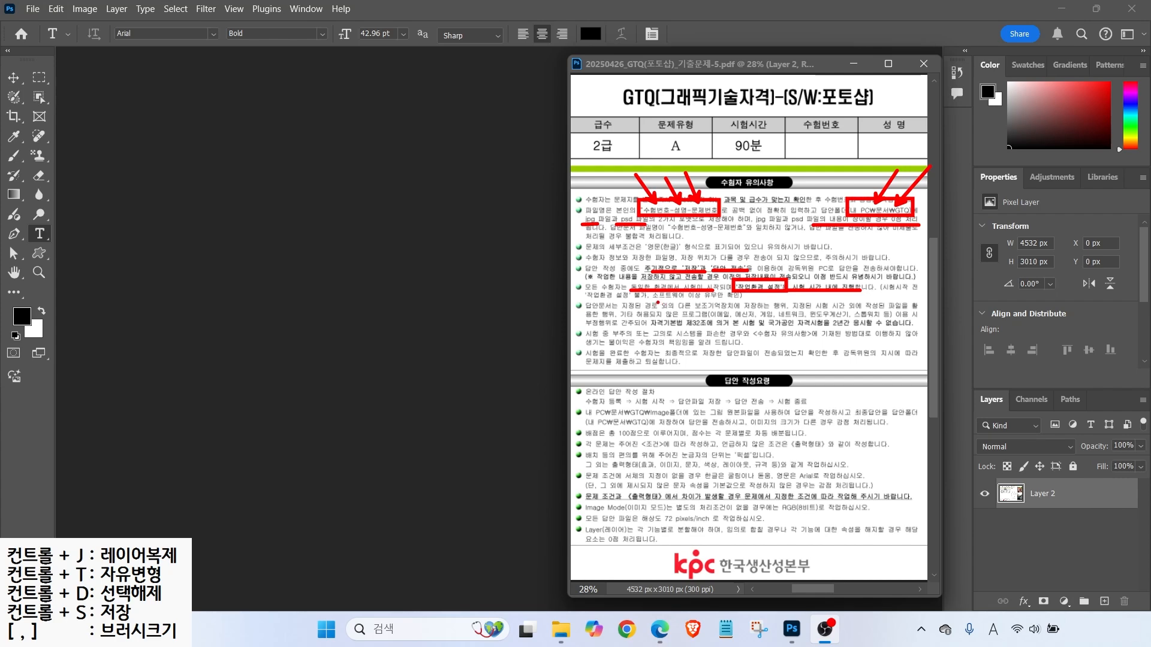
left_click_drag(654, 297, 731, 298)
- Mark submission steps with arrows, underline condition, pixel ruler-unit and default-font rules, and arrow 픽셀
mouse_move(628, 389)
left_mouse_down()
mouse_move(642, 407)
mouse_move(662, 407)
mouse_move(652, 417)
mouse_move(678, 416)
left_mouse_up()
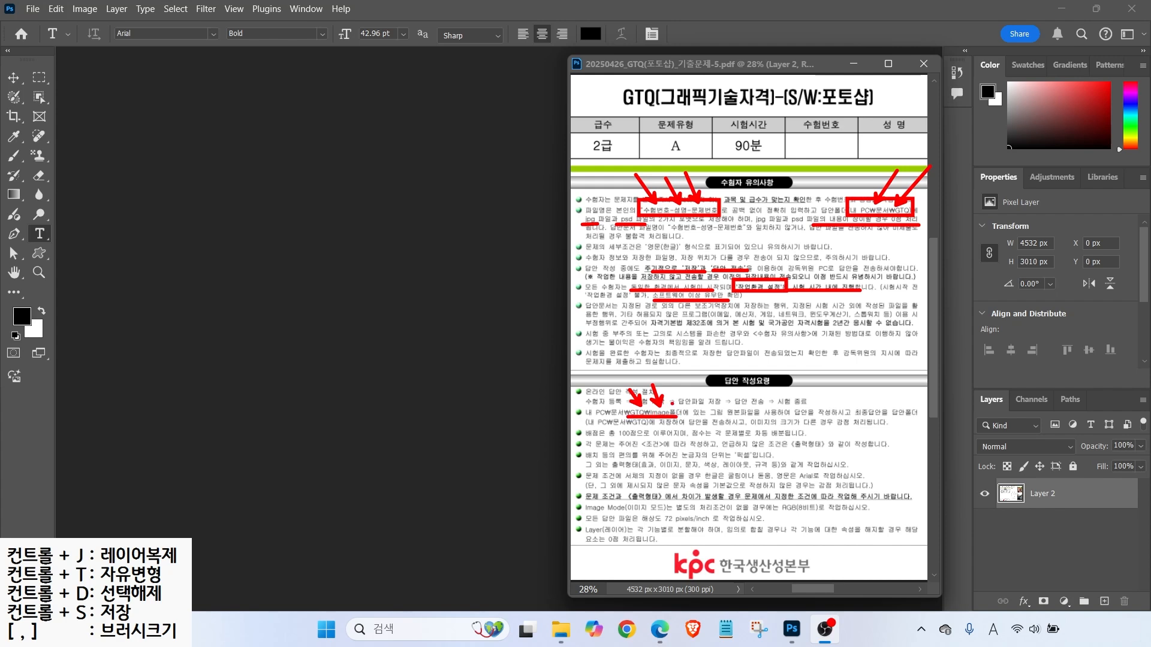
left_click_drag(640, 446, 713, 447)
left_click_drag(733, 447, 833, 447)
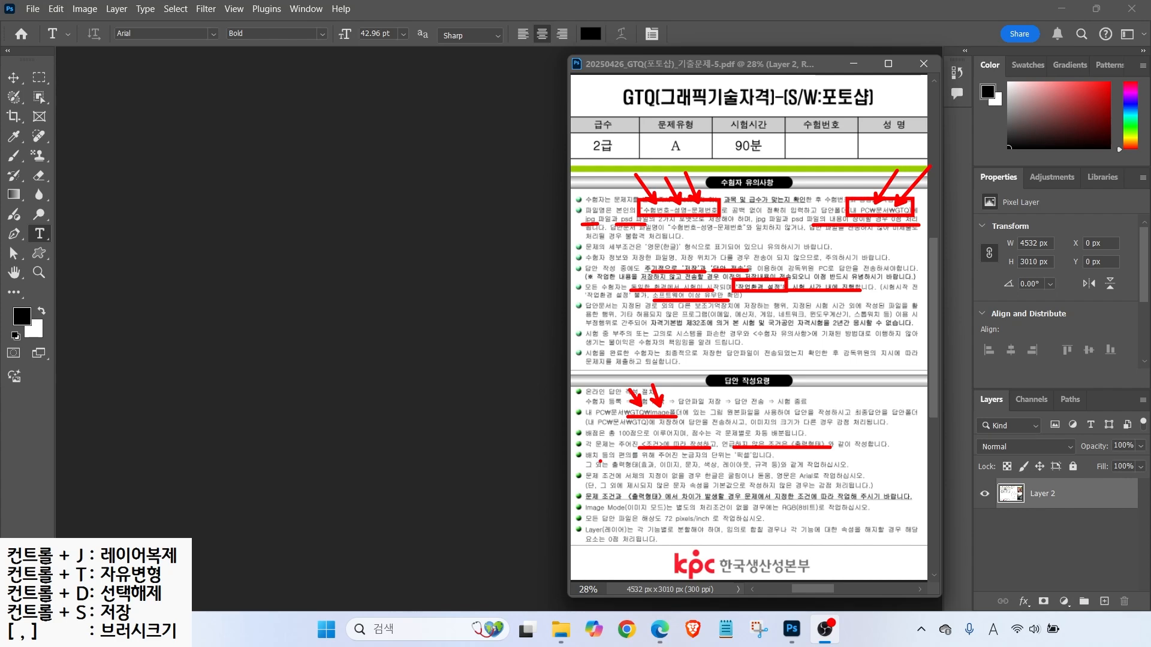
left_click_drag(673, 461, 754, 462)
left_click_drag(743, 444, 762, 410)
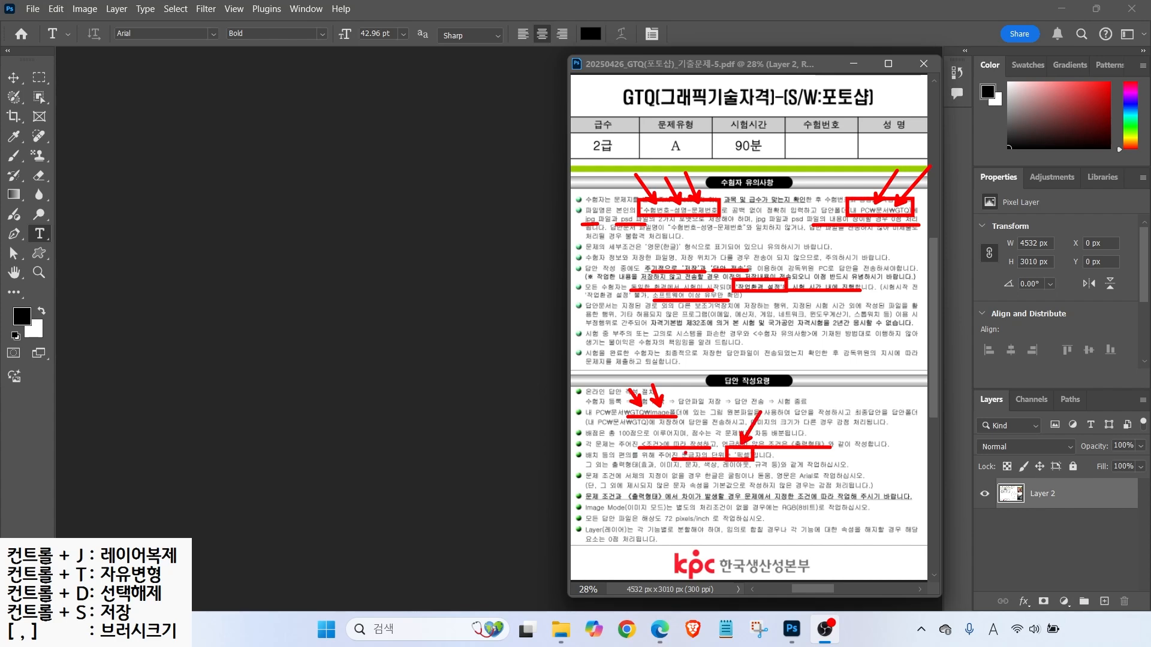
left_click_drag(632, 483, 718, 470)
- Circle the default Korean font note and underline and star the conflict-priority rule
mouse_move(754, 486)
left_mouse_down()
mouse_move(729, 475)
mouse_move(769, 469)
mouse_move(760, 481)
mouse_move(794, 480)
mouse_move(808, 465)
mouse_move(813, 481)
left_mouse_up()
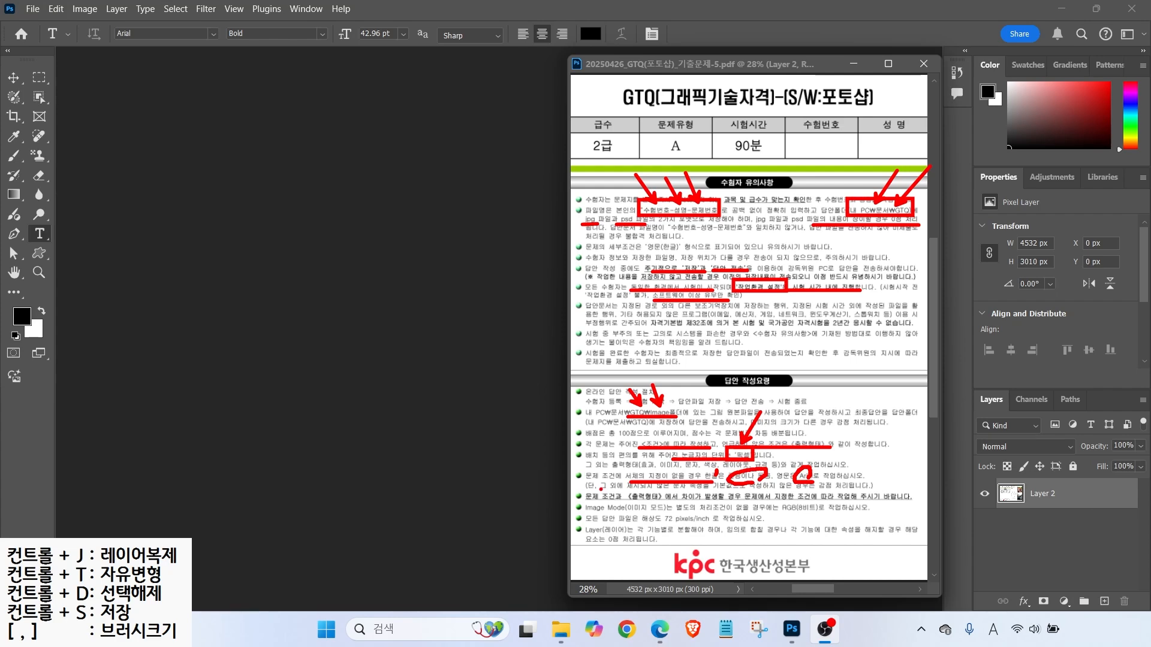
left_click_drag(585, 502, 684, 501)
left_click_drag(748, 501, 905, 502)
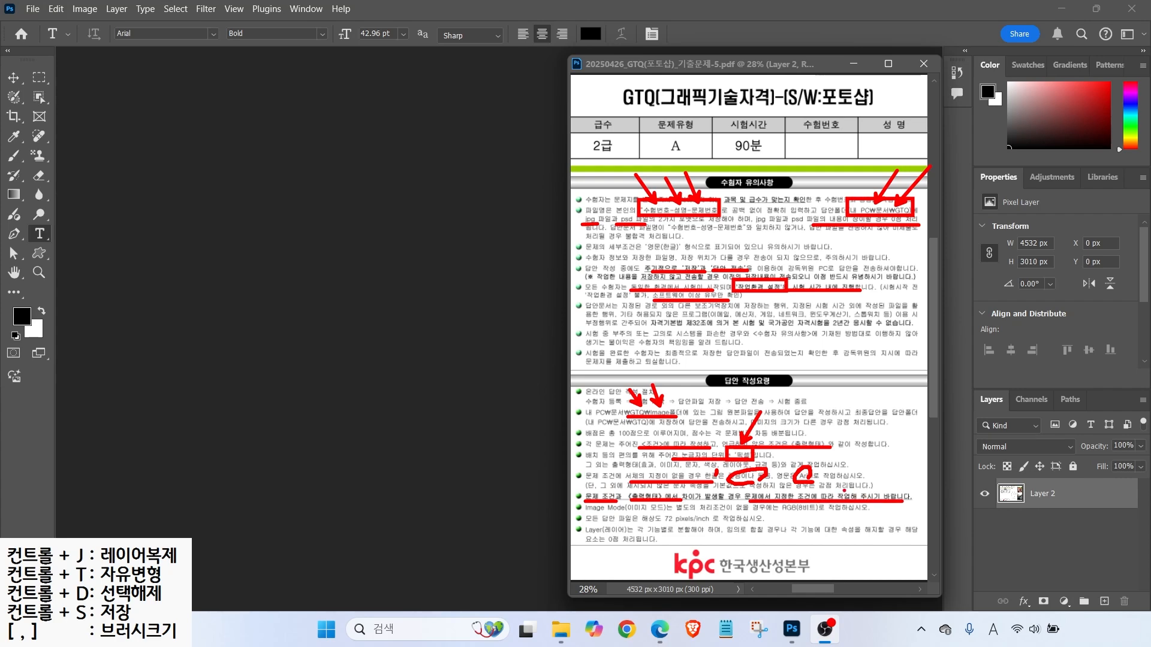
mouse_move(597, 490)
left_mouse_down()
mouse_move(549, 445)
mouse_move(571, 445)
left_mouse_up()
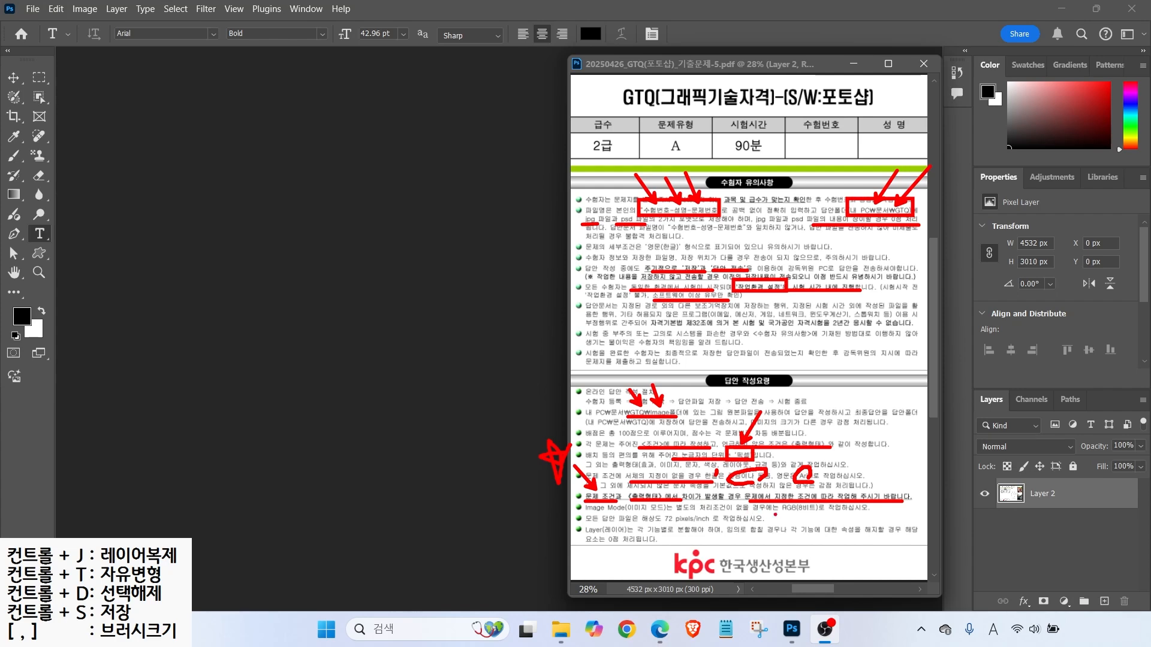
- Underline the RGB(8비트), 72 pixels/inch and split-layers-by-function rules, starring the image-mode line
left_click_drag(778, 513, 821, 514)
left_click_drag(639, 523, 715, 526)
mouse_move(632, 510)
left_mouse_down()
mouse_move(620, 514)
mouse_move(634, 515)
mouse_move(625, 530)
left_mouse_up()
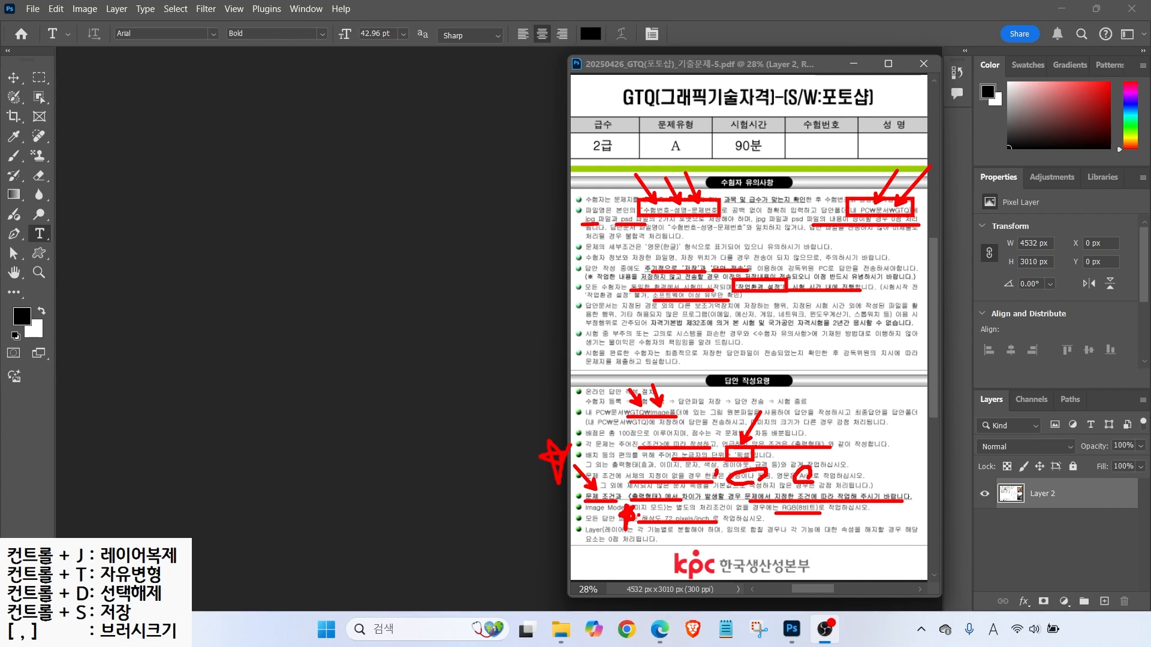
left_click_drag(653, 535, 772, 538)
- Sketch three stacked red boxes on the empty canvas with arrows, a bracket, an enclosure and loops
mouse_move(343, 286)
left_mouse_down()
mouse_move(407, 311)
mouse_move(355, 325)
mouse_move(410, 340)
left_mouse_up()
left_click_drag(344, 350, 408, 371)
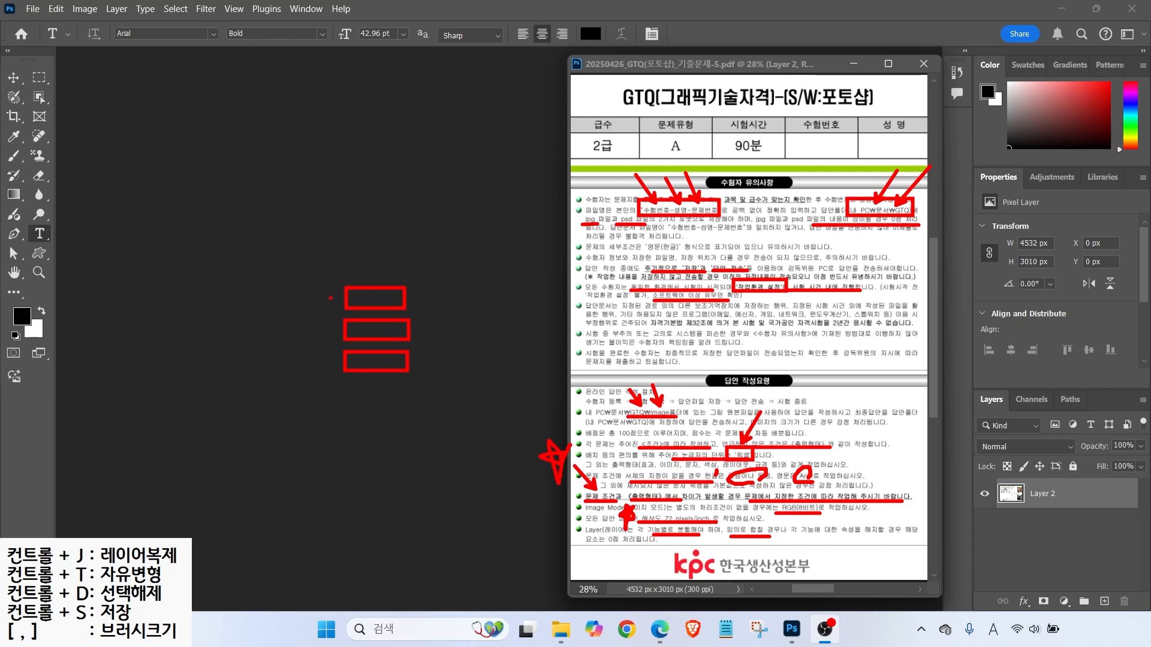
mouse_move(310, 276)
left_mouse_down()
mouse_move(331, 297)
mouse_move(333, 371)
left_mouse_up()
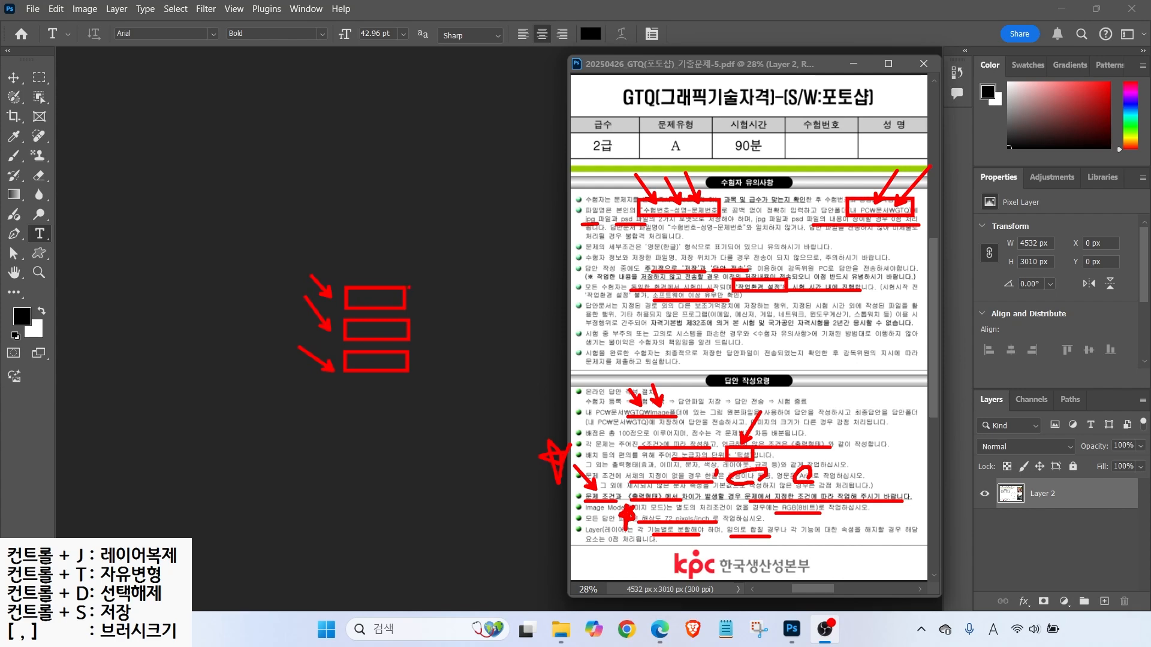
mouse_move(415, 295)
left_mouse_down()
mouse_move(432, 308)
mouse_move(422, 334)
left_mouse_up()
mouse_move(415, 290)
left_mouse_down()
mouse_move(423, 333)
mouse_move(426, 291)
mouse_move(437, 306)
mouse_move(433, 335)
left_mouse_up()
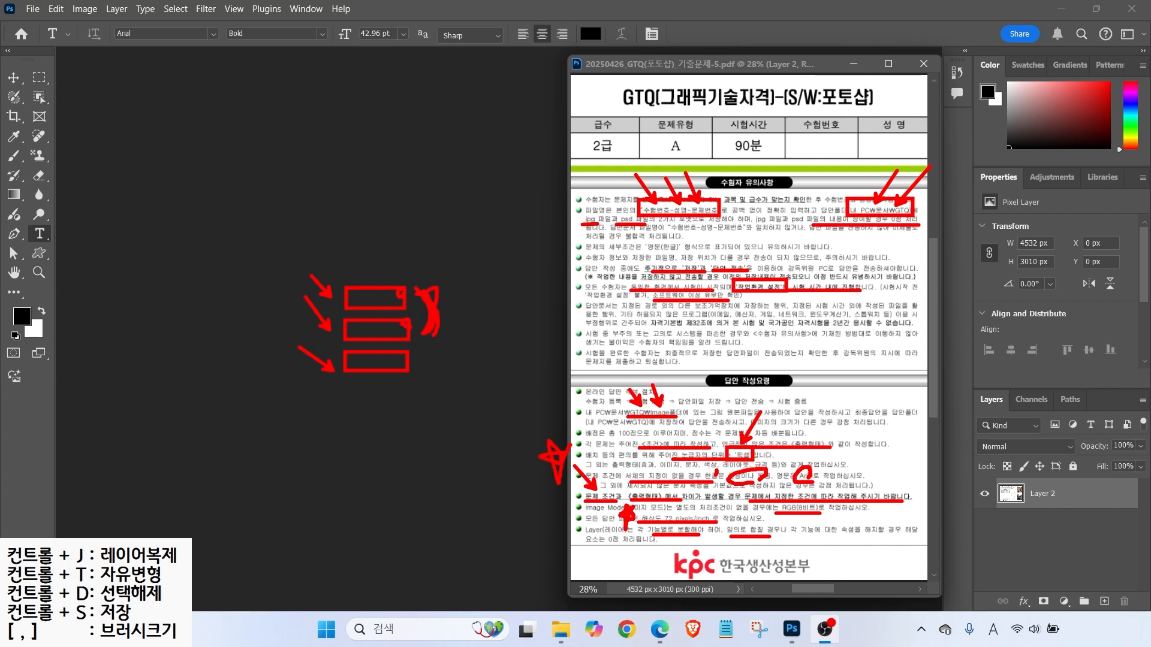
left_click_drag(332, 275, 424, 344)
mouse_move(231, 202)
left_mouse_down()
mouse_move(266, 199)
mouse_move(245, 137)
mouse_move(259, 208)
left_mouse_up()
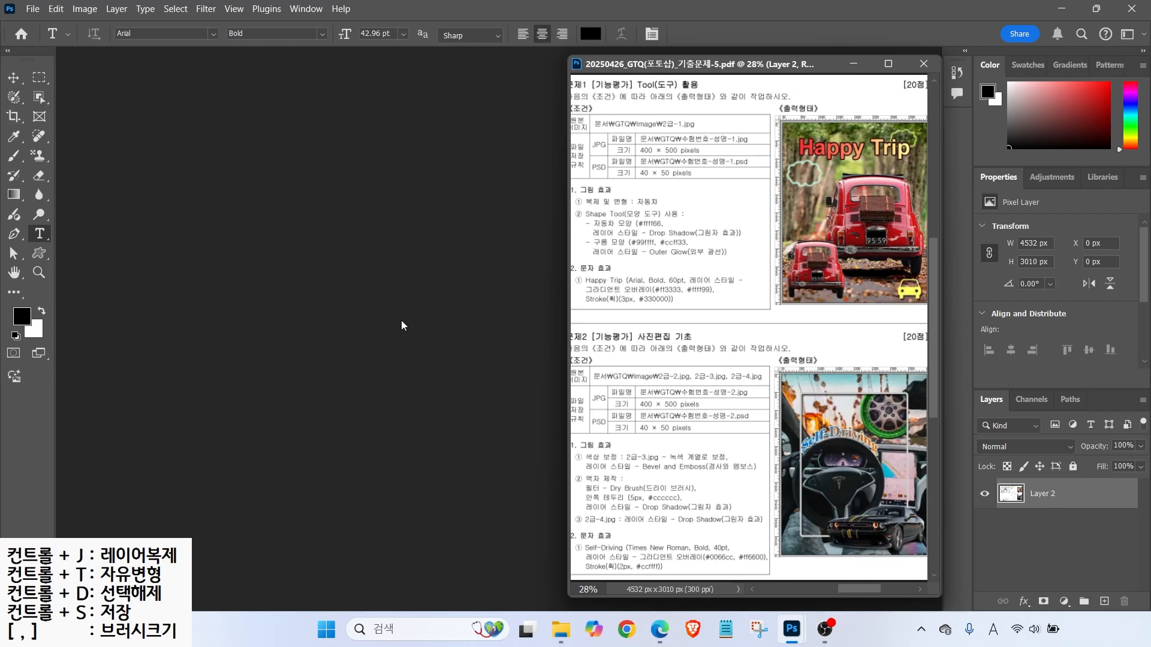
- Reset the workspace to Essentials via Window > Workspace > Reset Essentials
key("alt")
left_click(304, 10)
mouse_move(355, 27)
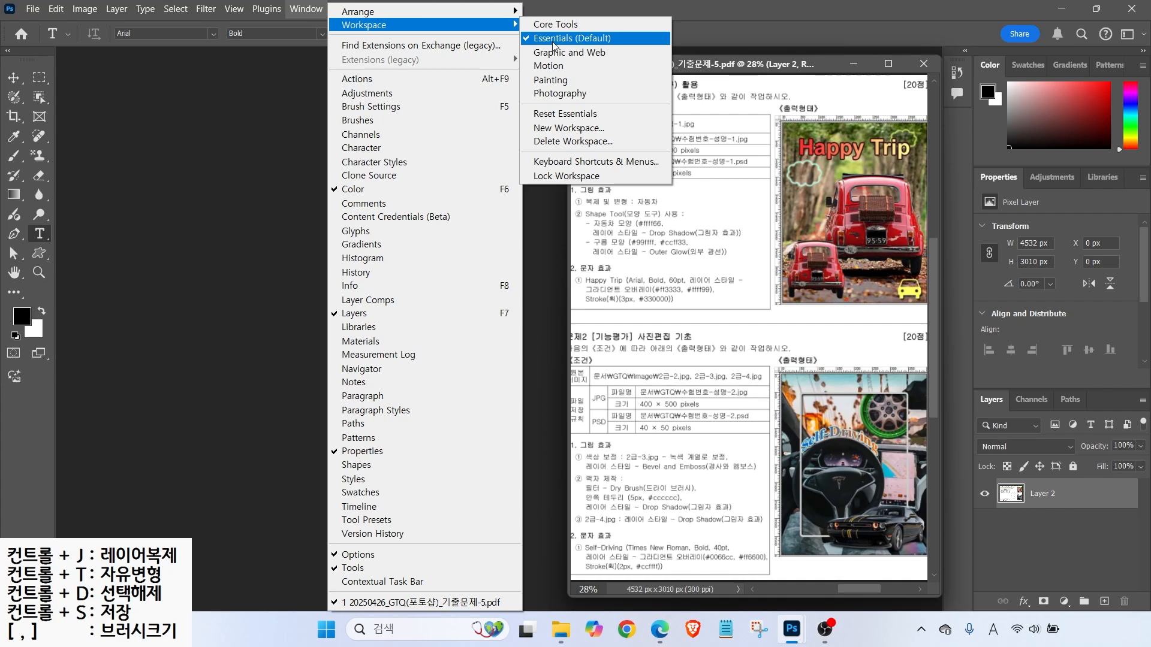
left_click(557, 118)
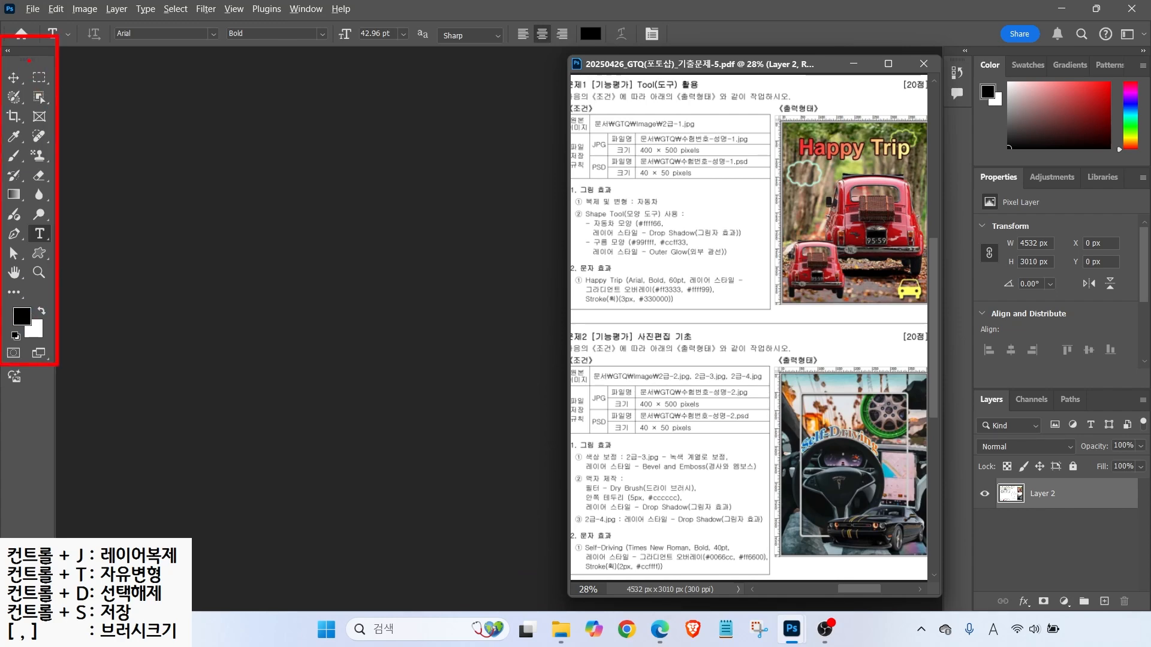
- Toggle the toolbar between one and two columns, ending on two, and select the Move tool
left_click(8, 52)
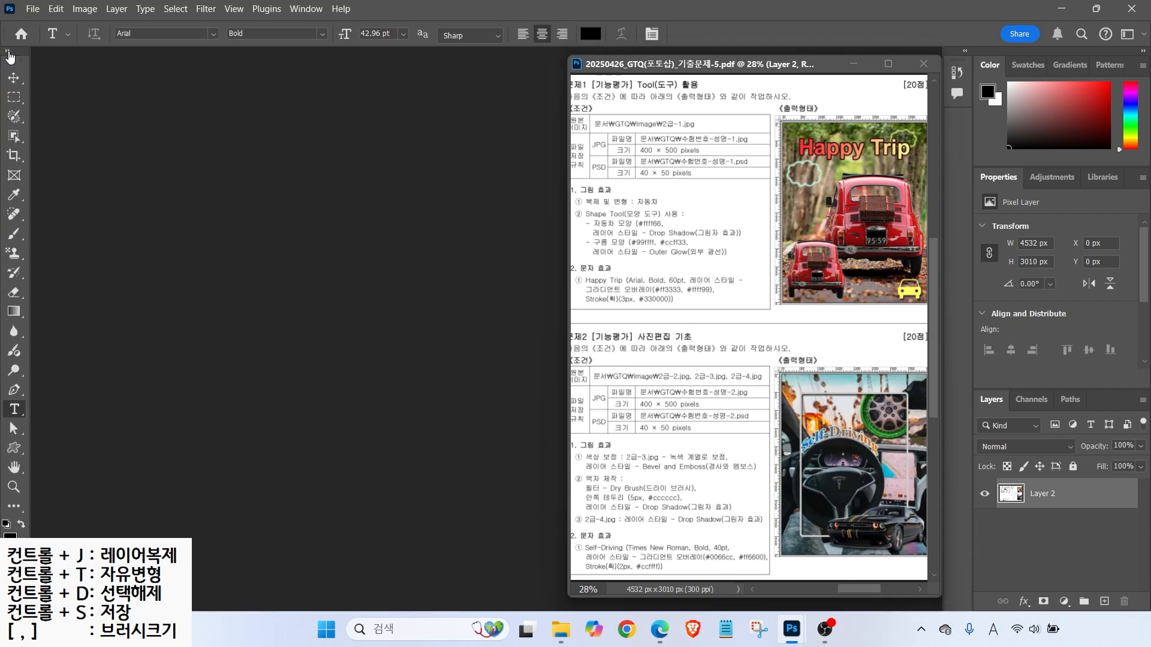
left_click(8, 52)
left_click(8, 52)
left_click(8, 51)
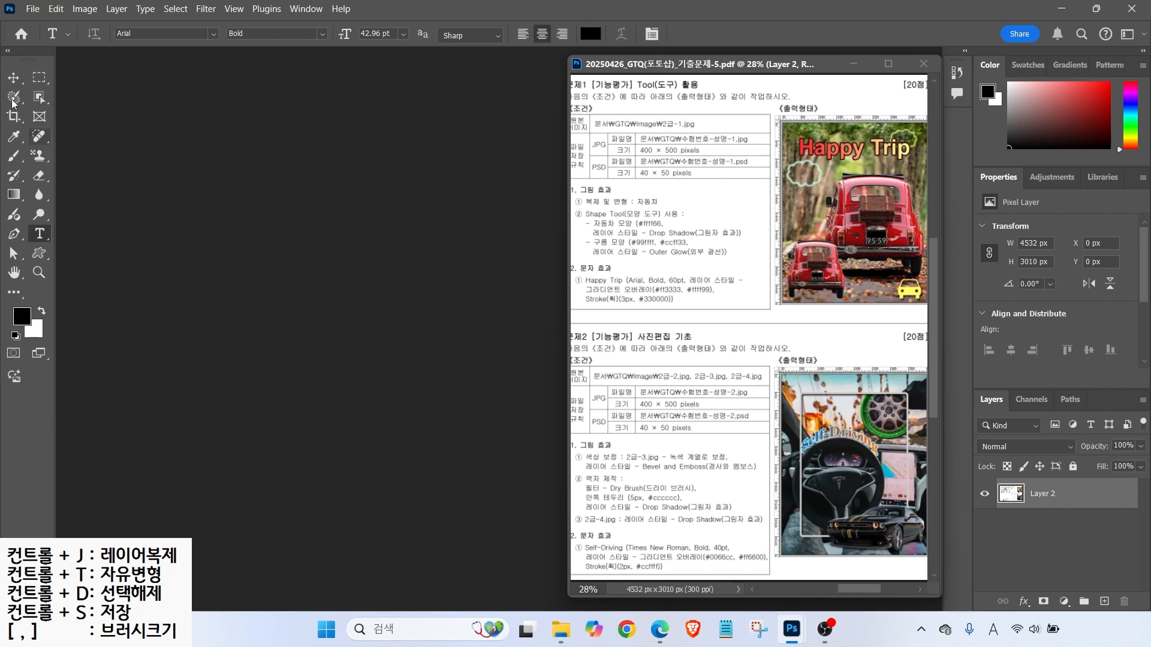
left_click(13, 78)
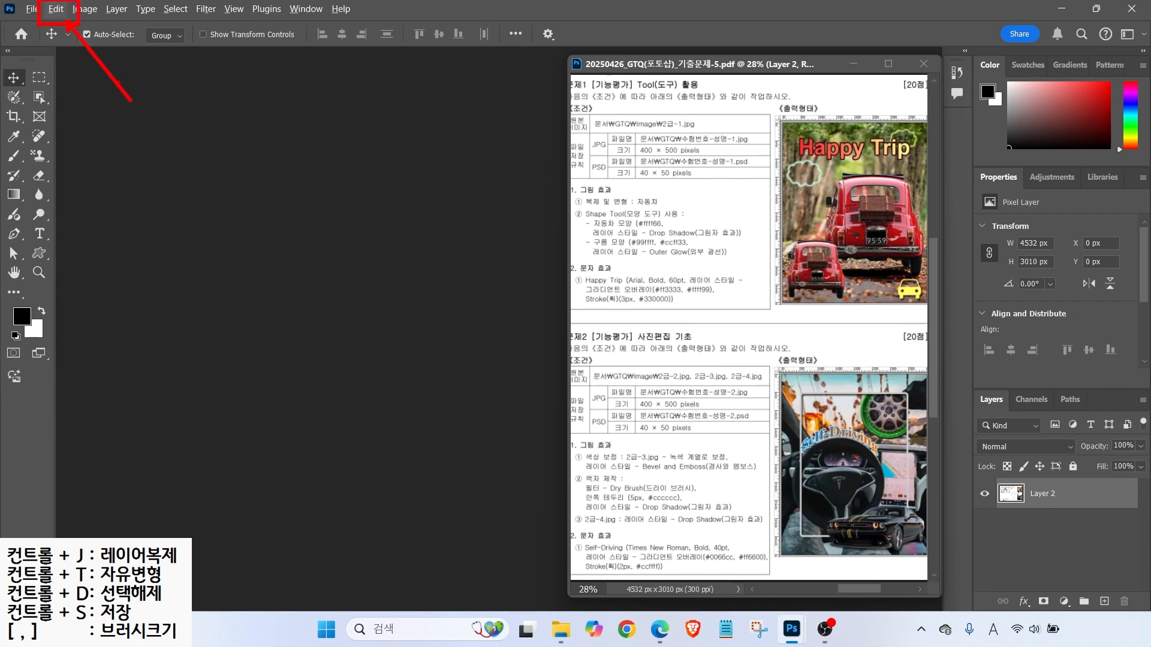
- Open Preferences at the History & Content Credentials page
left_click(52, 9)
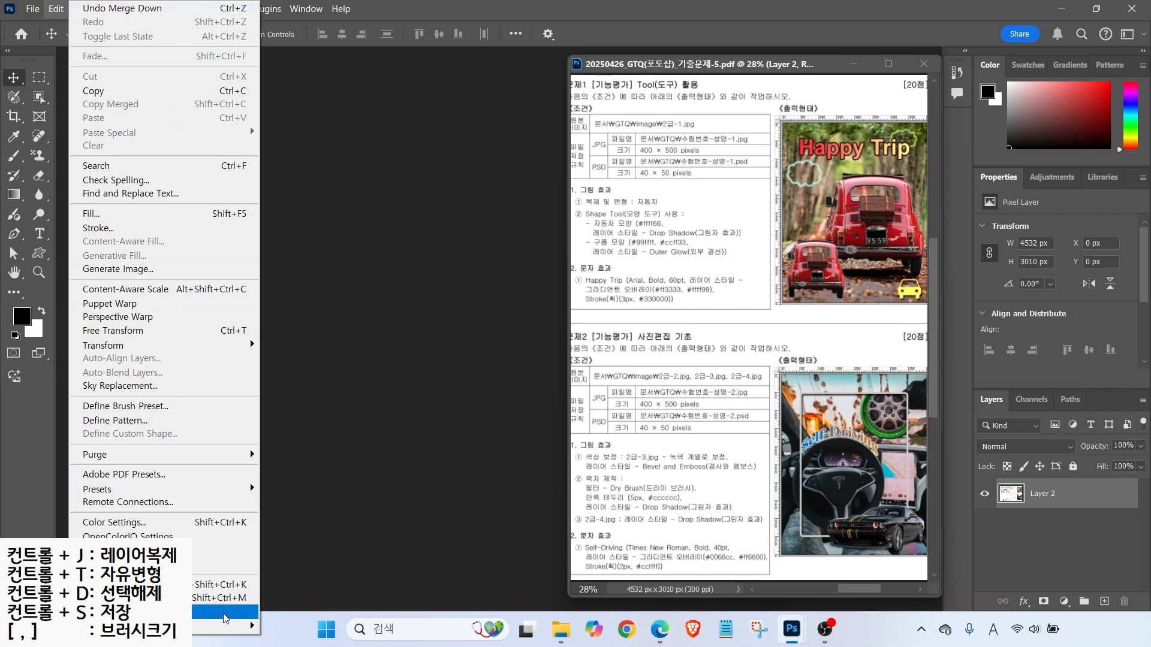
mouse_move(226, 619)
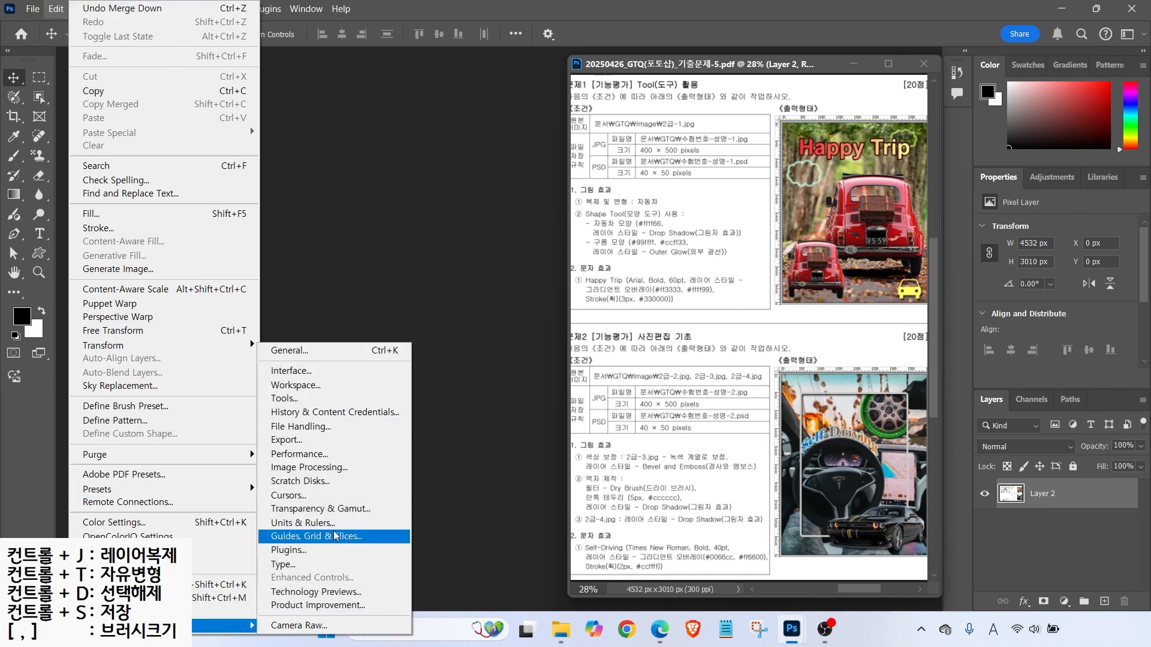
left_click(326, 412)
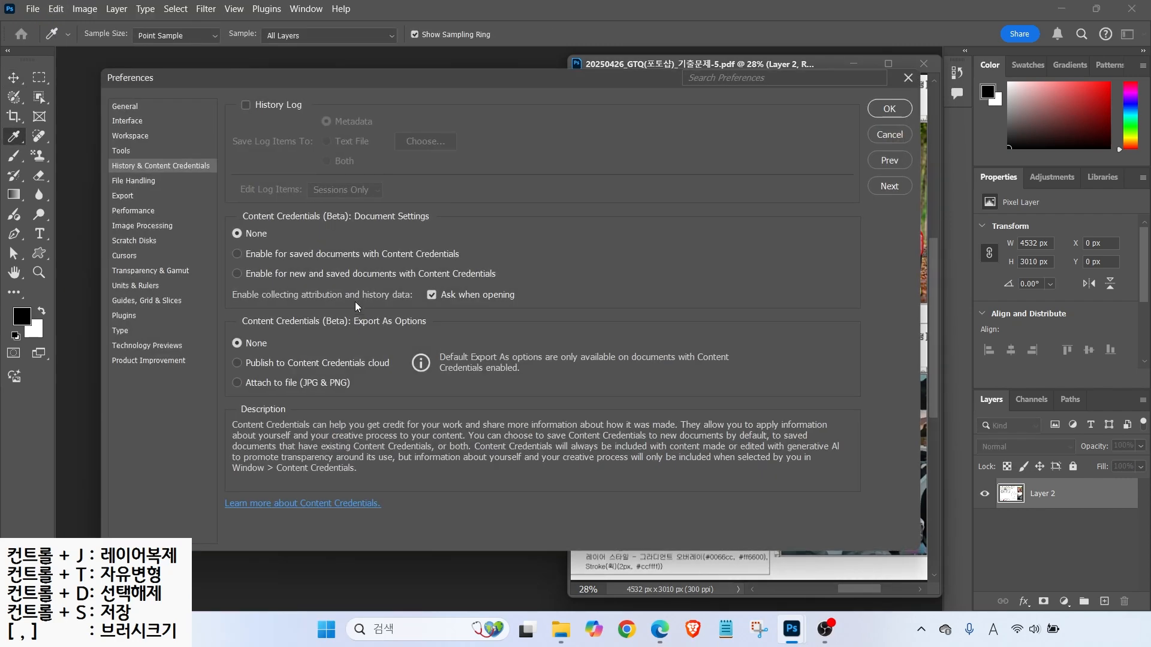
- Review the General, Interface, Tools and File Handling preference pages, ending on Workspace
left_click(120, 108)
left_click(127, 123)
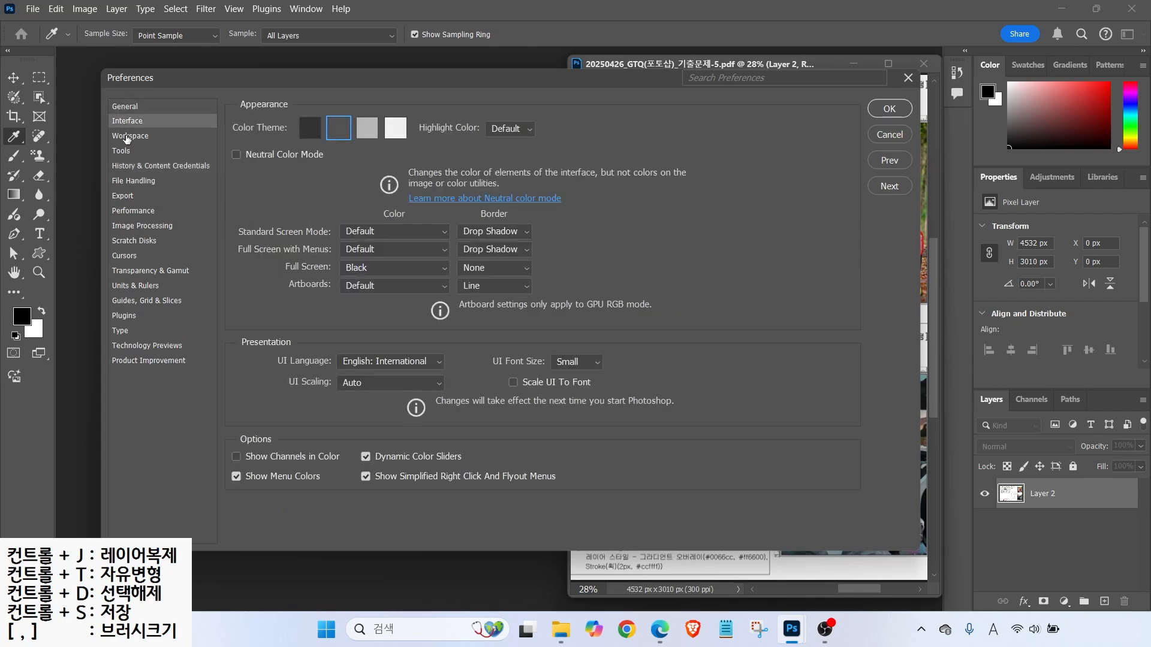
left_click(127, 137)
left_click(123, 152)
left_click(124, 167)
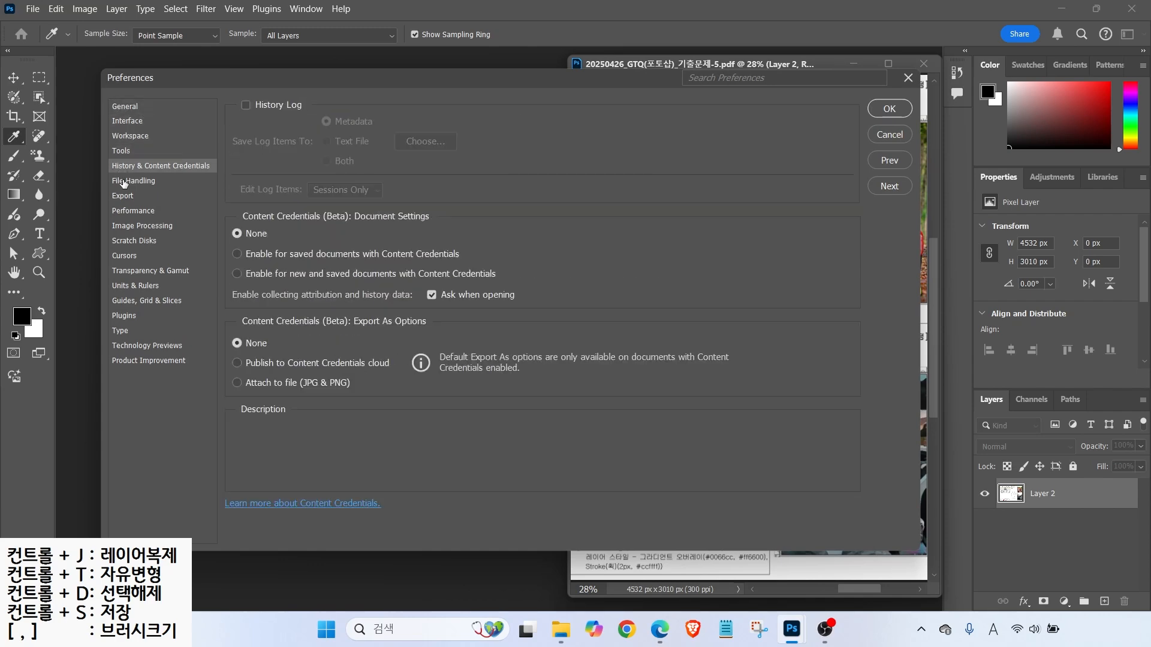
left_click(124, 182)
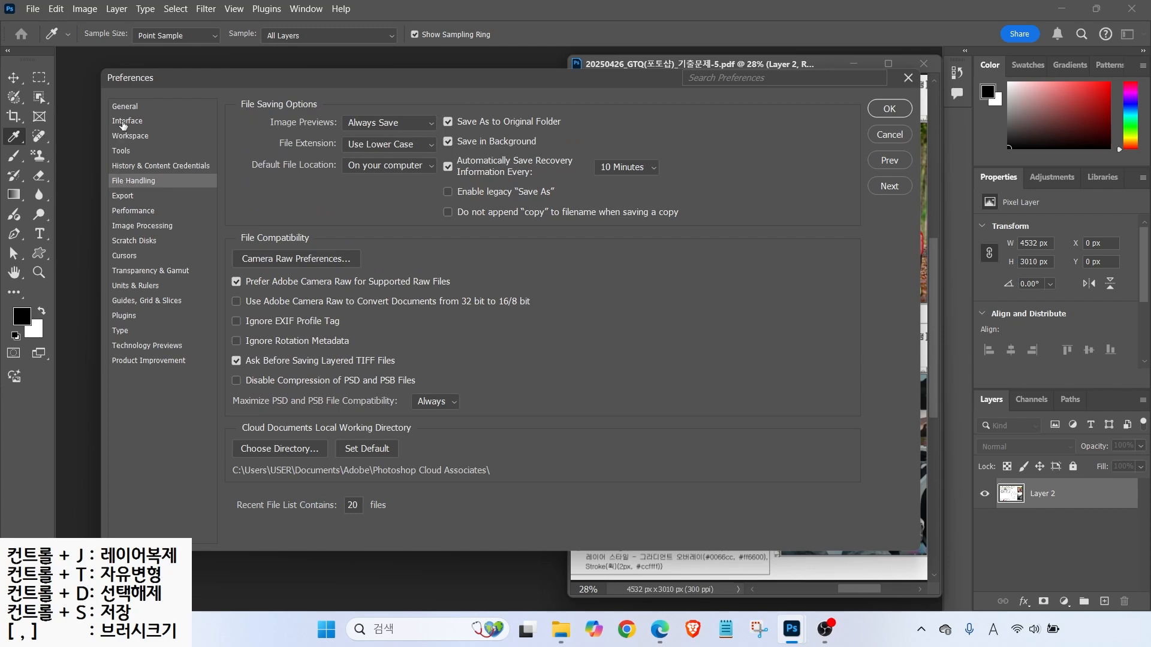
left_click(124, 122)
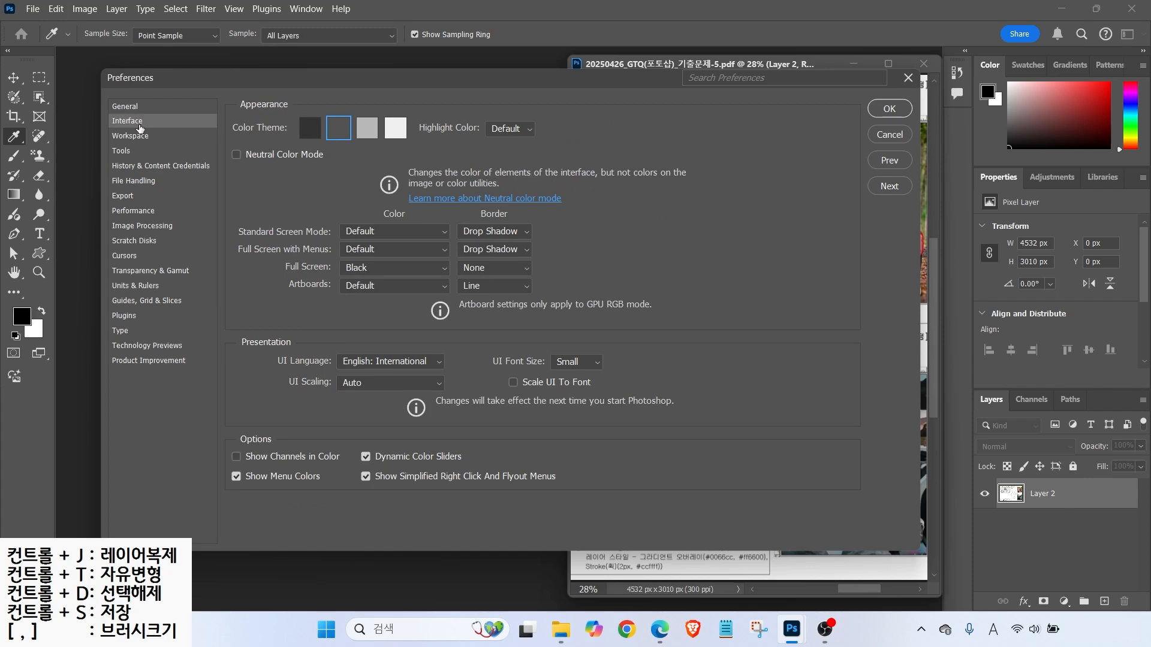
key("alt")
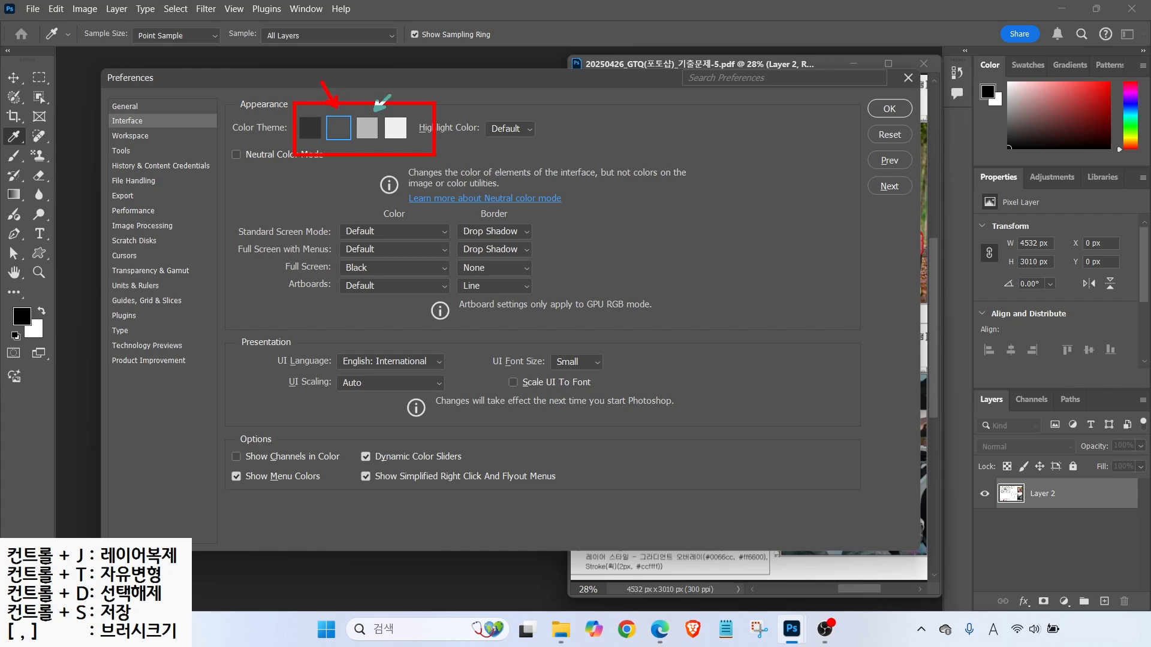
left_click(136, 139)
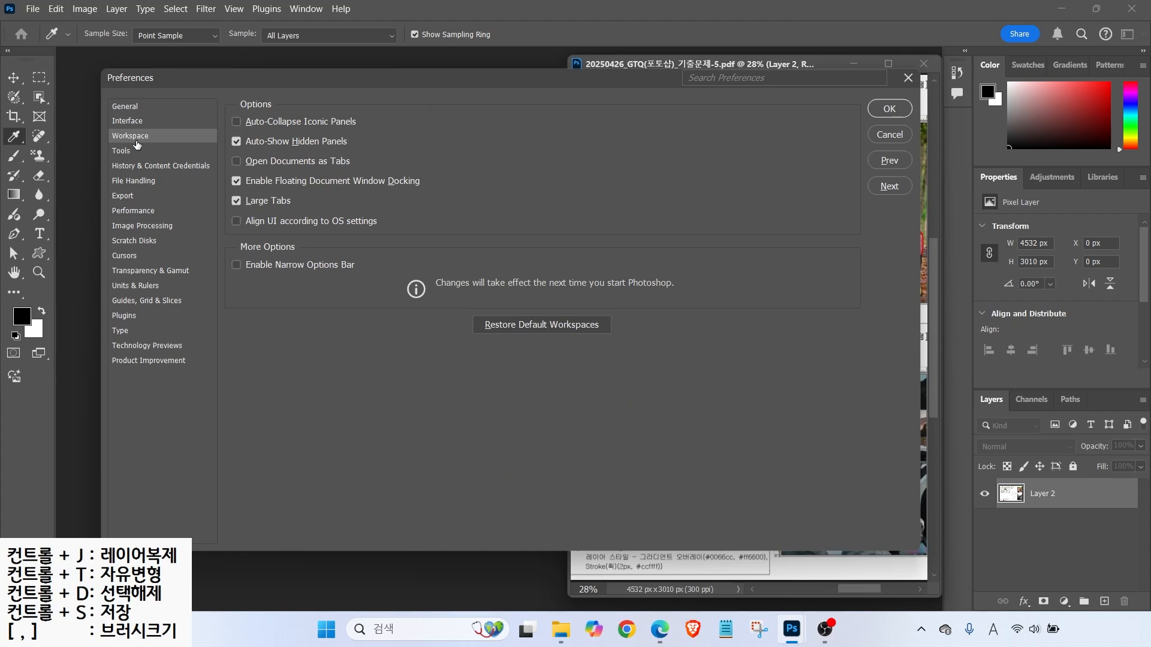
- Annotate the Workspace page, highlighting the tabbed-documents option and the floating window, then clear the markup
key("alt+2")
left_click_drag(226, 151, 363, 170)
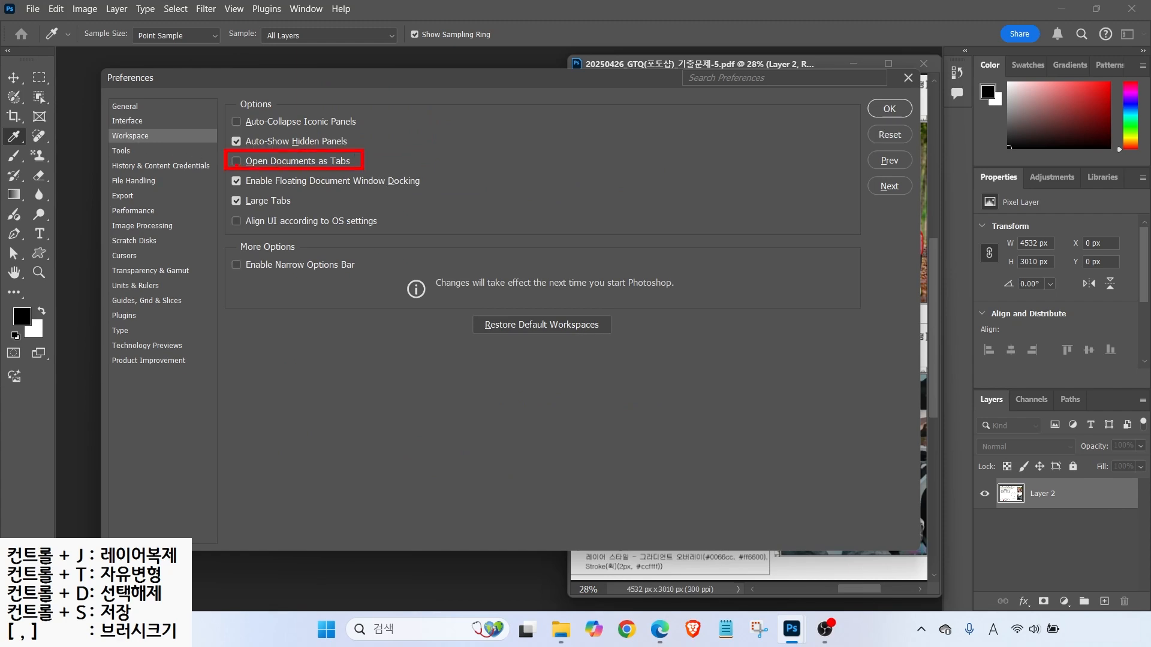
mouse_move(583, 54)
left_mouse_down()
mouse_move(970, 626)
mouse_move(955, 605)
left_mouse_up()
left_click_drag(200, 331, 521, 592)
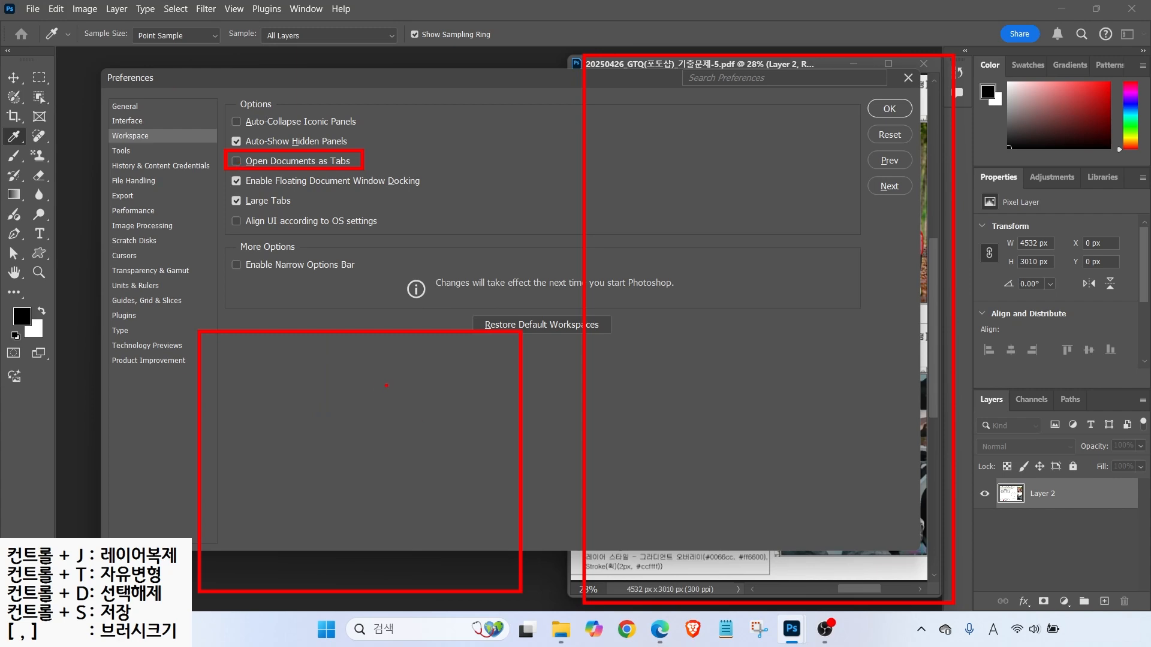
mouse_move(424, 363)
left_mouse_down()
mouse_move(431, 425)
mouse_move(406, 356)
mouse_move(458, 498)
mouse_move(397, 419)
mouse_move(416, 376)
mouse_move(674, 353)
left_mouse_up()
left_click_drag(665, 311, 693, 383)
left_click_drag(623, 375, 692, 383)
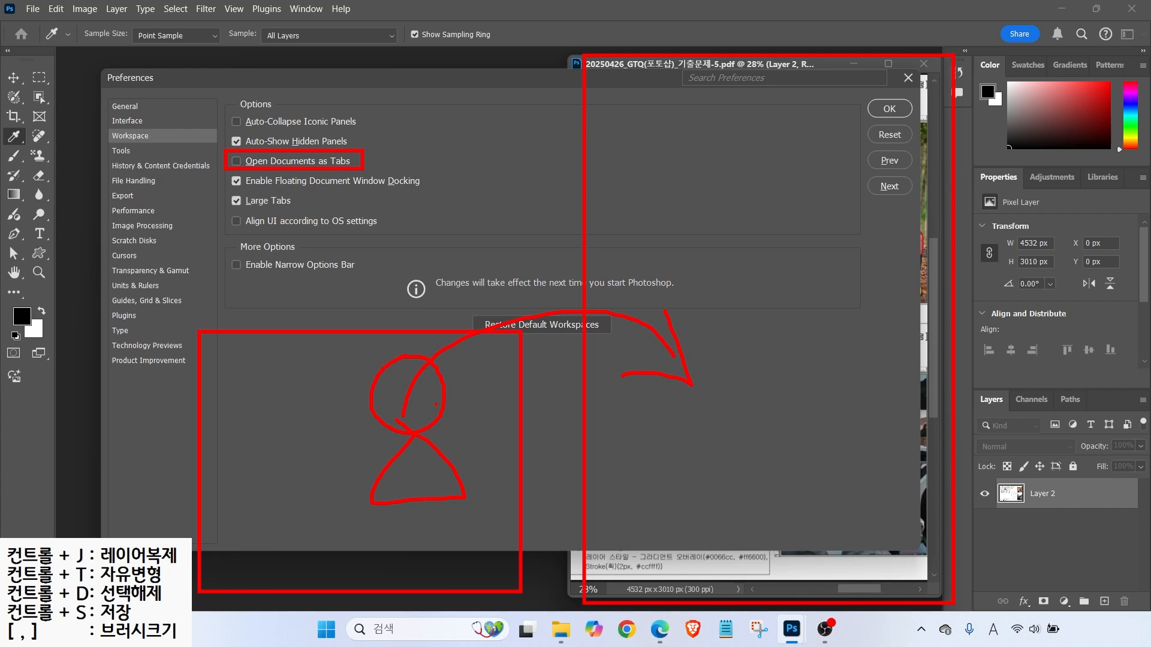
key("ctrl")
key("Escape")
- Confirm Show Tooltips stays checked on the Tools page, then go to the Cursors page
left_click(197, 152)
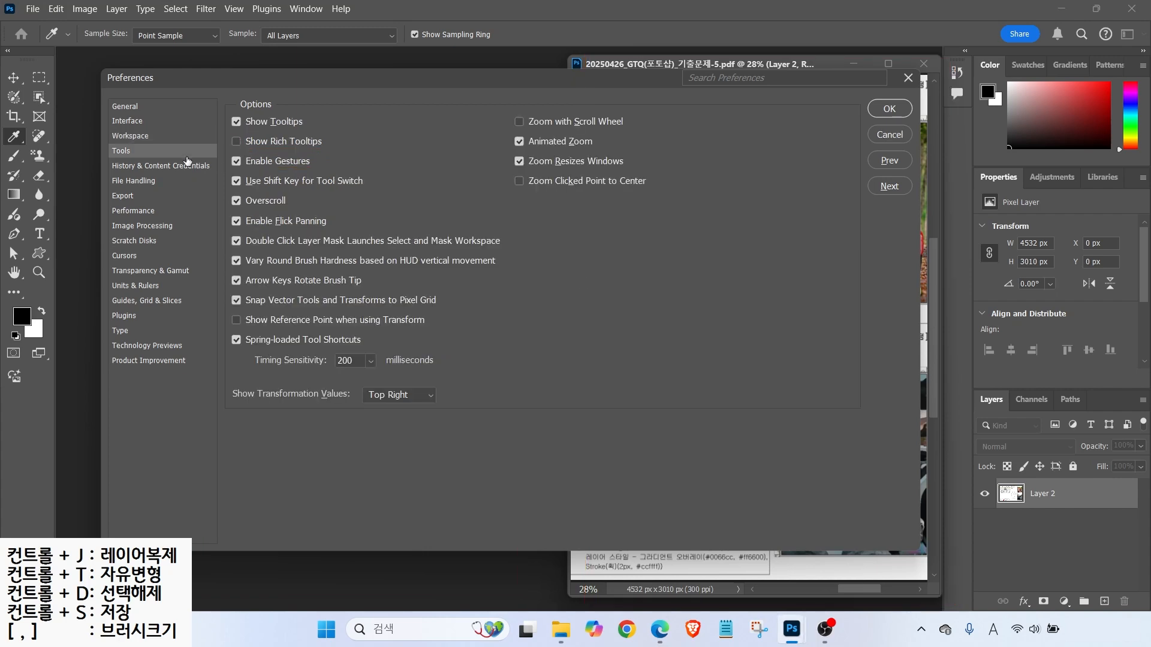
key("alt")
left_click_drag(221, 107, 319, 129)
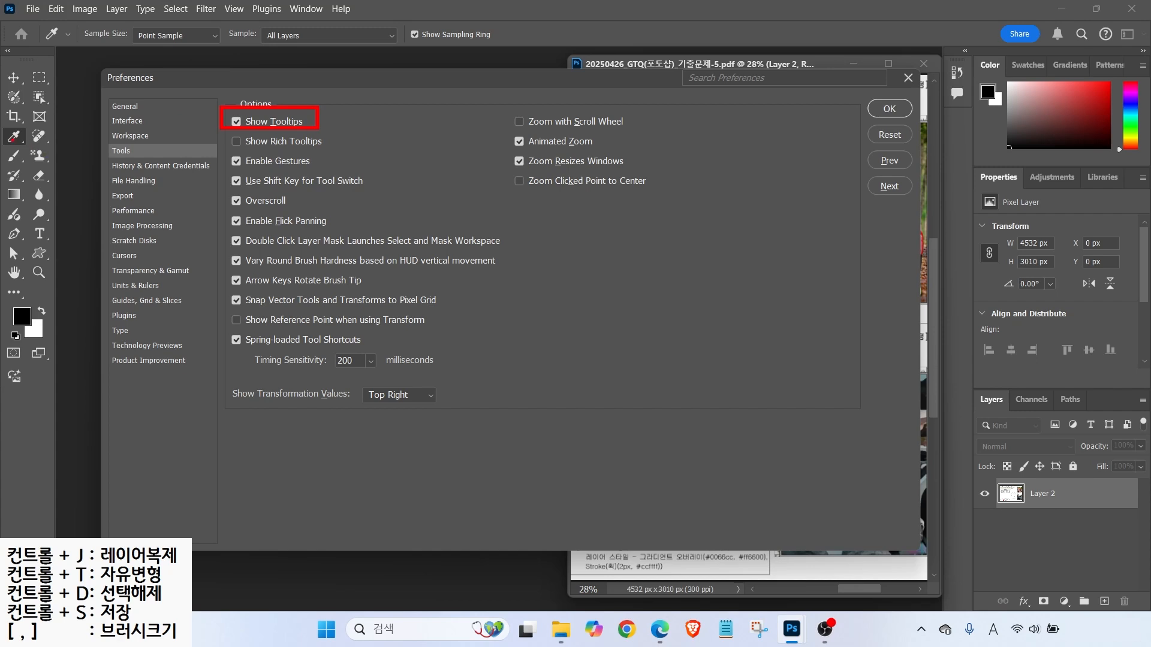
mouse_move(23, 140)
left_mouse_down()
mouse_move(92, 167)
mouse_move(64, 147)
mouse_move(78, 161)
left_mouse_up()
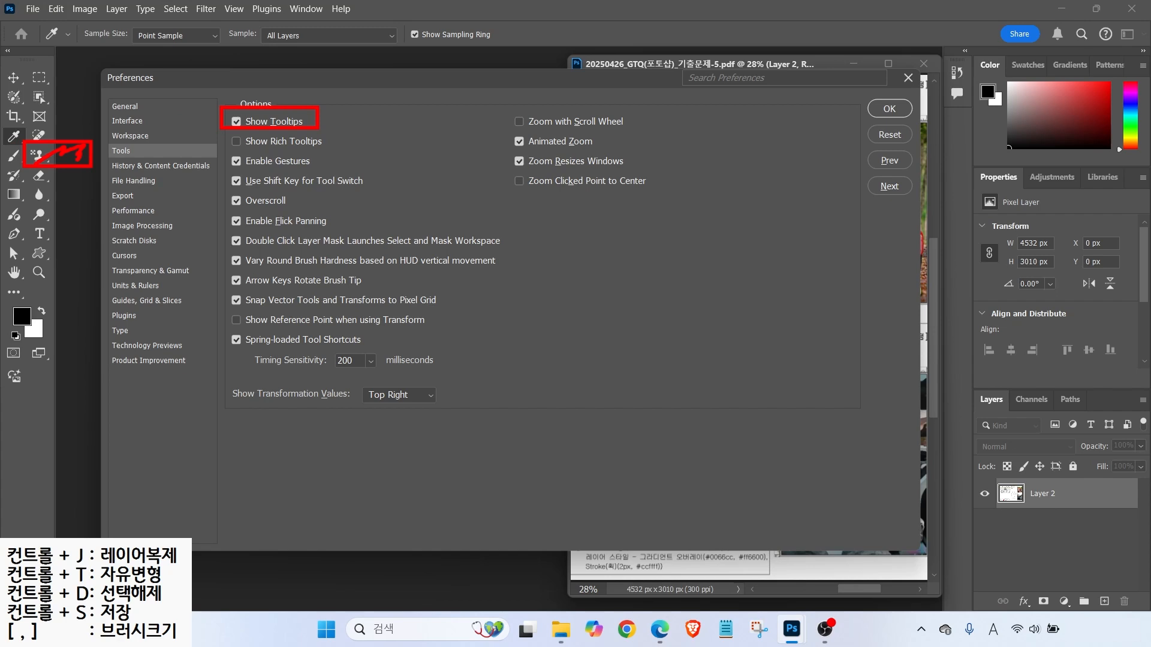
left_click_drag(221, 130, 336, 157)
left_click_drag(26, 146, 168, 254)
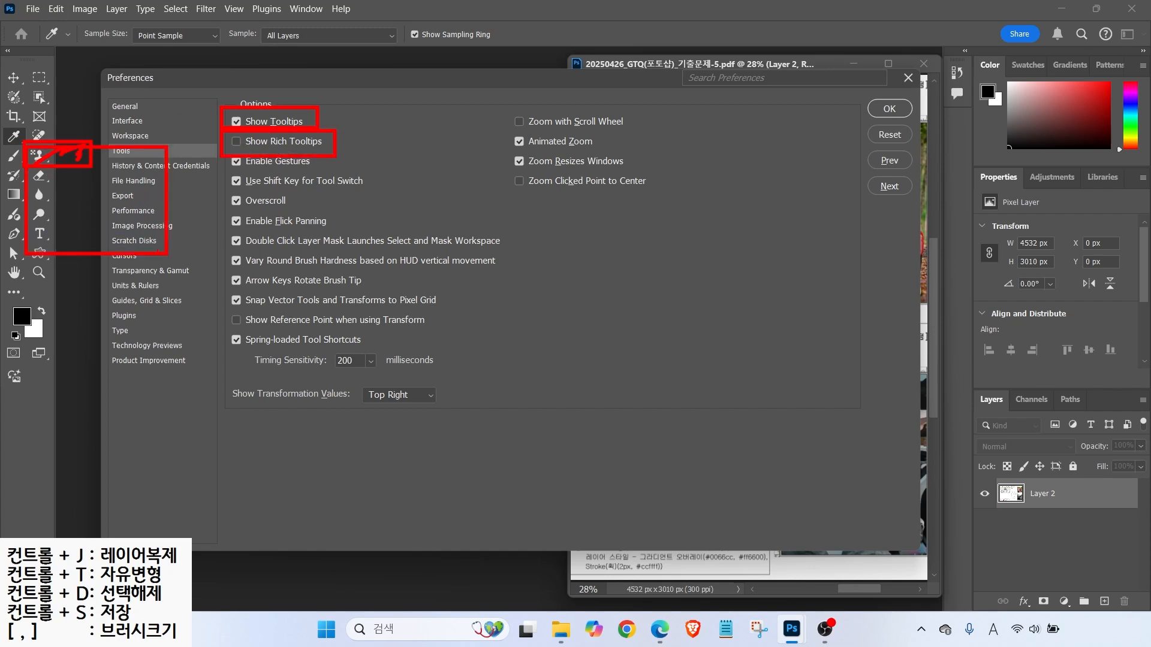
mouse_move(54, 154)
left_mouse_down()
mouse_move(40, 214)
mouse_move(150, 195)
mouse_move(141, 237)
left_mouse_up()
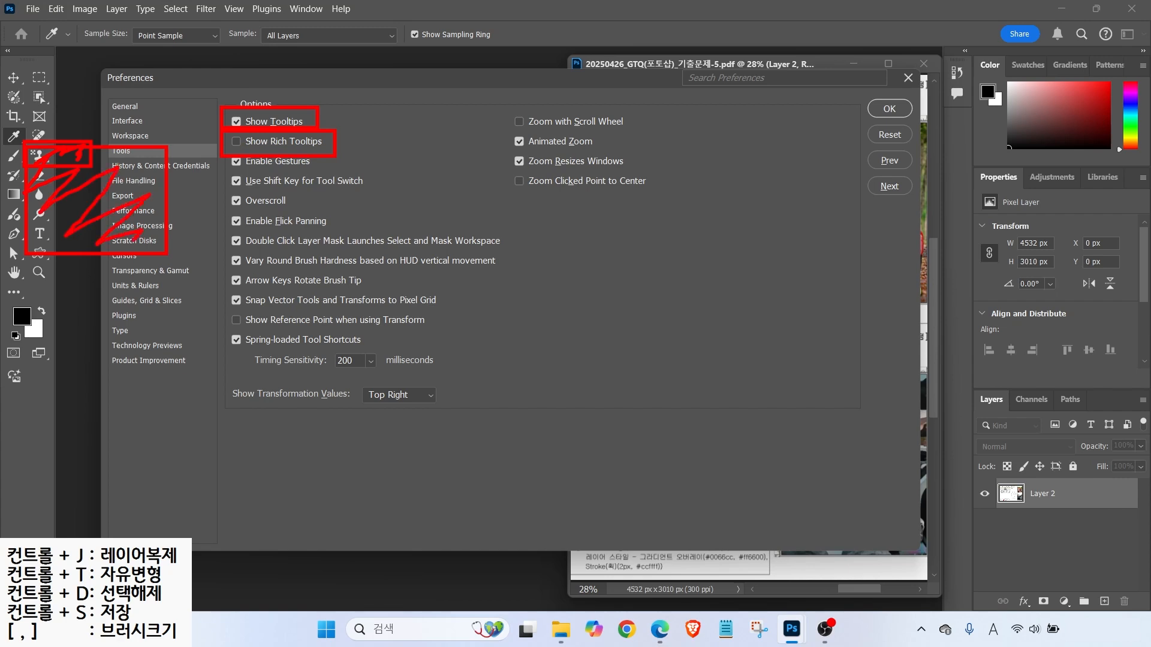
key("Escape")
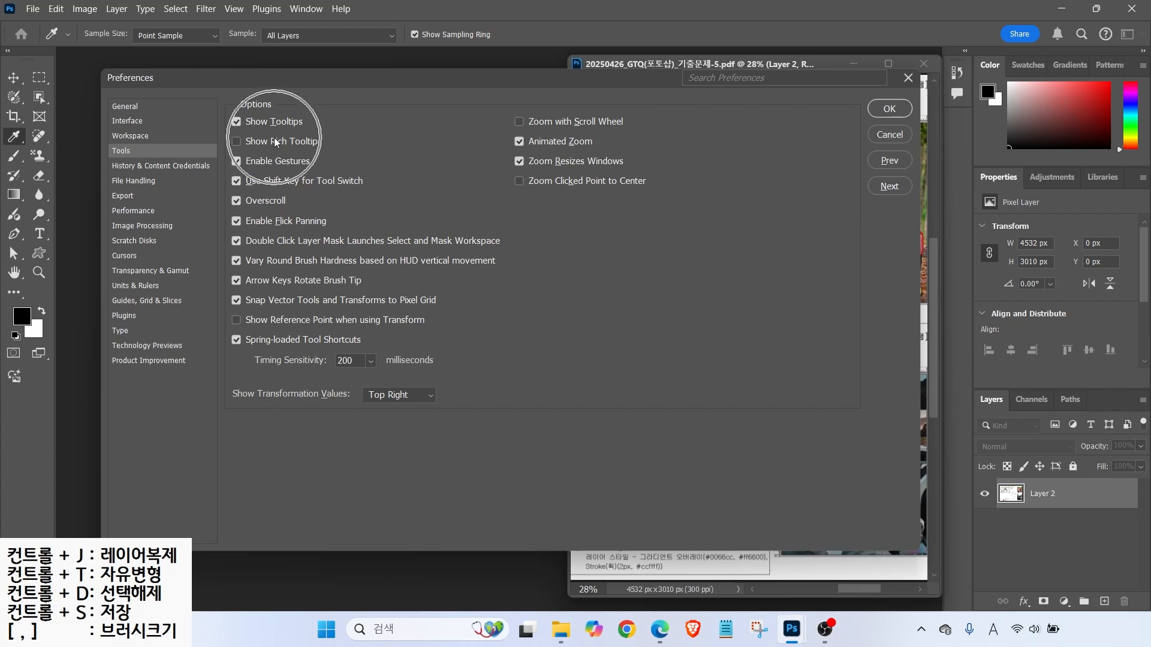
left_click(200, 255)
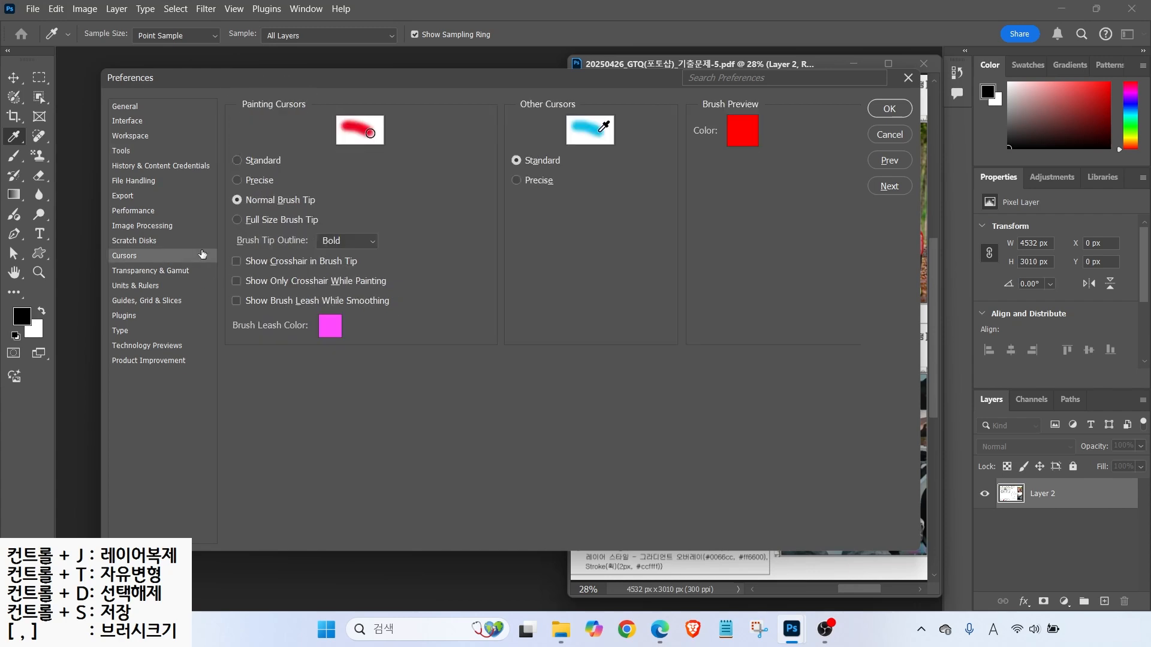
- Mark up the Cursors page settings: Normal Brush Tip painting cursors and Standard other cursors
key("alt")
mouse_move(337, 202)
left_mouse_down()
mouse_move(504, 361)
mouse_move(567, 376)
left_mouse_up()
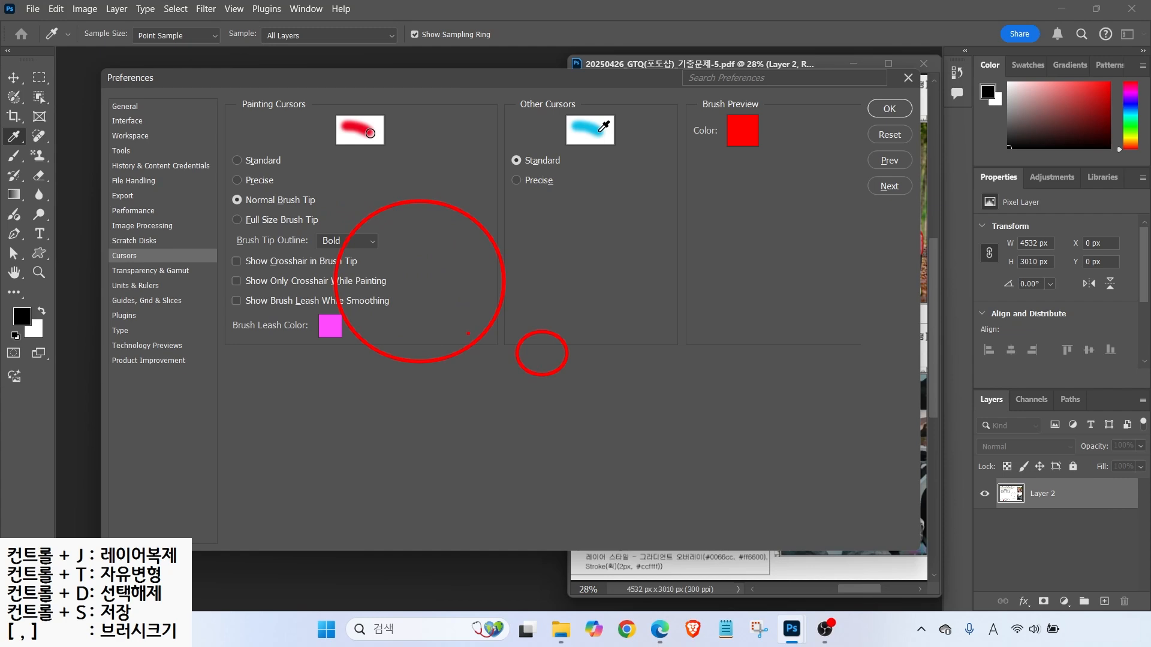
left_click_drag(227, 187, 329, 214)
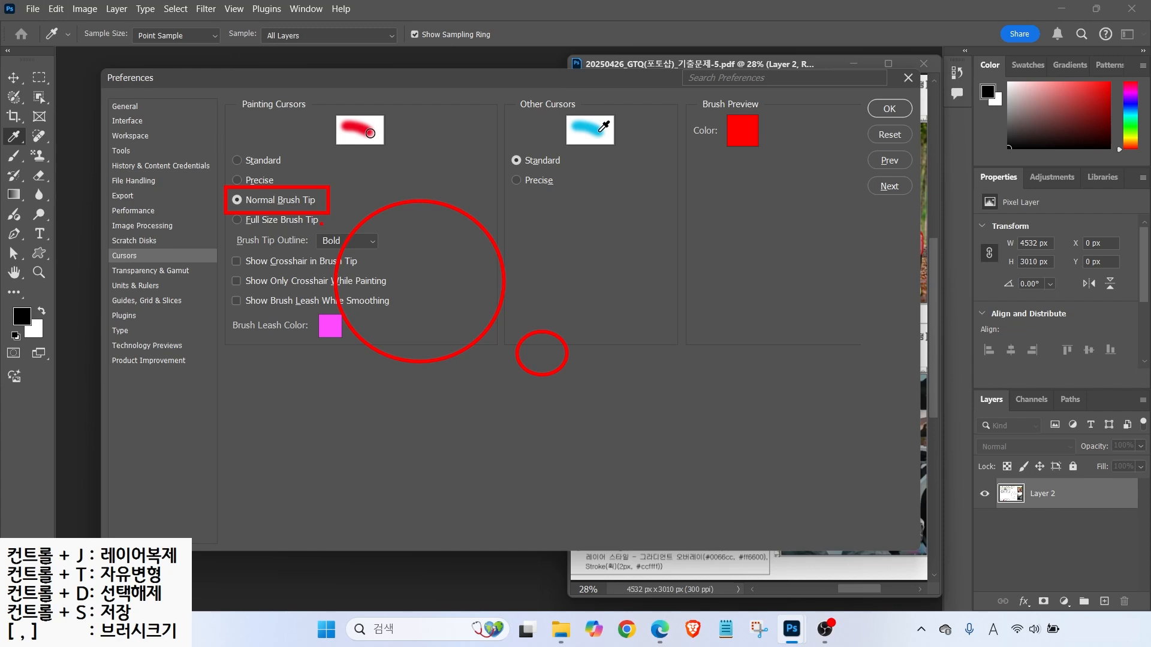
mouse_move(558, 223)
left_mouse_down()
mouse_move(576, 224)
mouse_move(568, 209)
left_mouse_up()
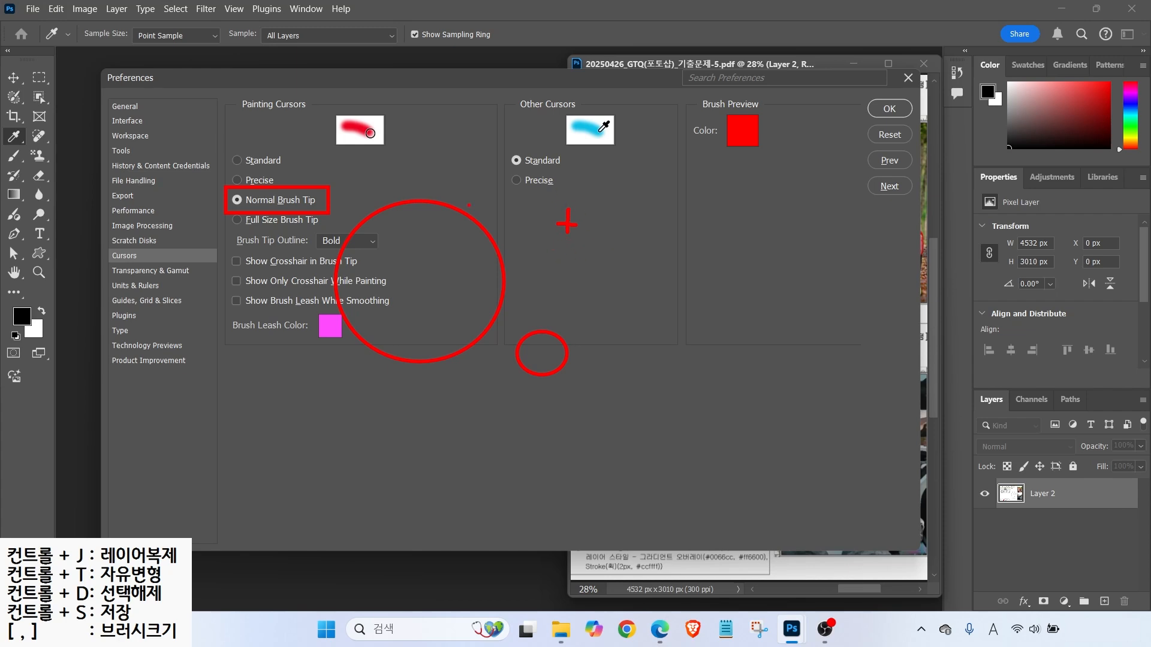
key("Escape")
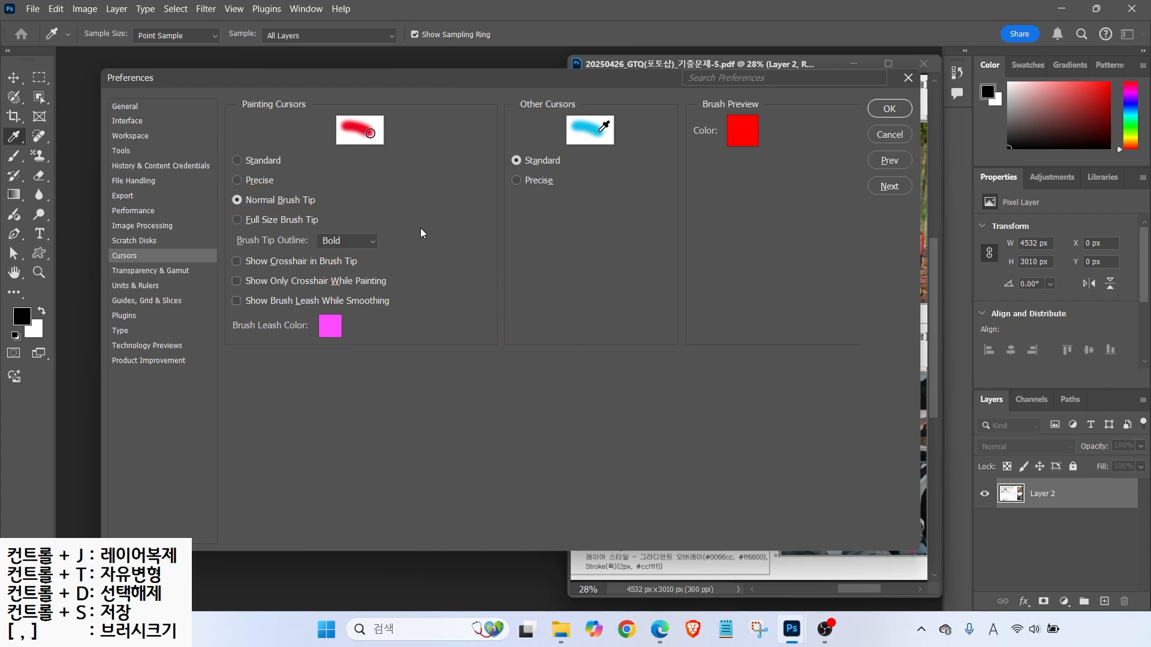
- Verify Units & Rulers uses Pixels for rulers and Points for type, then view Guides, Grid & Slices
left_click(134, 285)
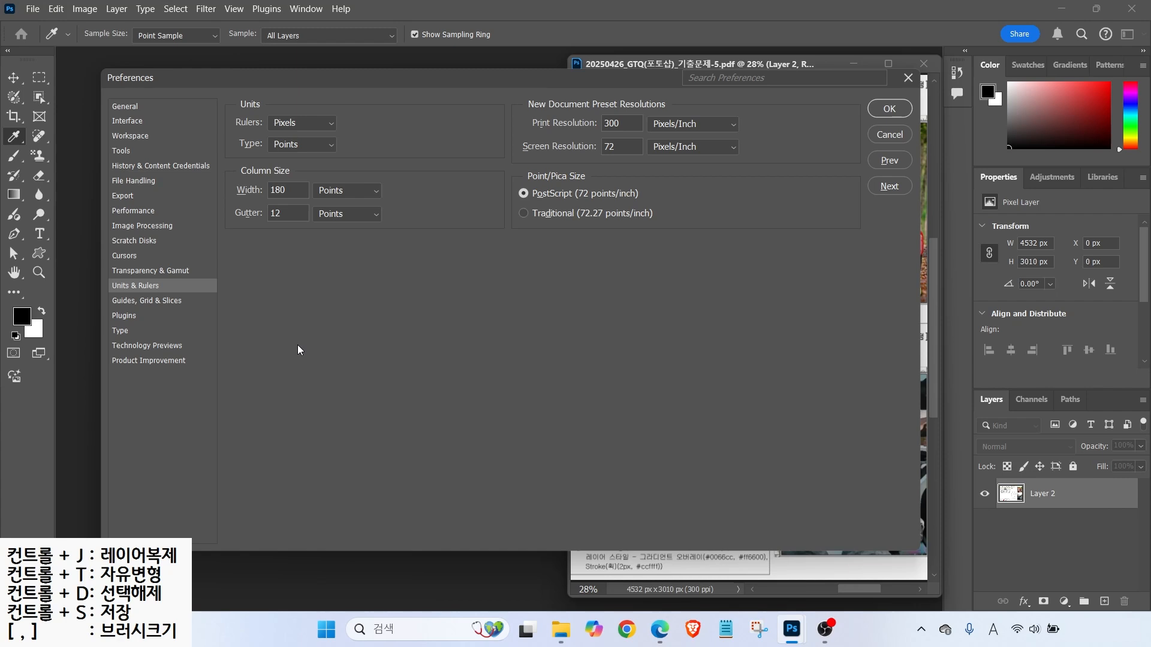
key("alt")
mouse_move(260, 109)
left_mouse_down()
mouse_move(343, 134)
mouse_move(343, 76)
left_mouse_up()
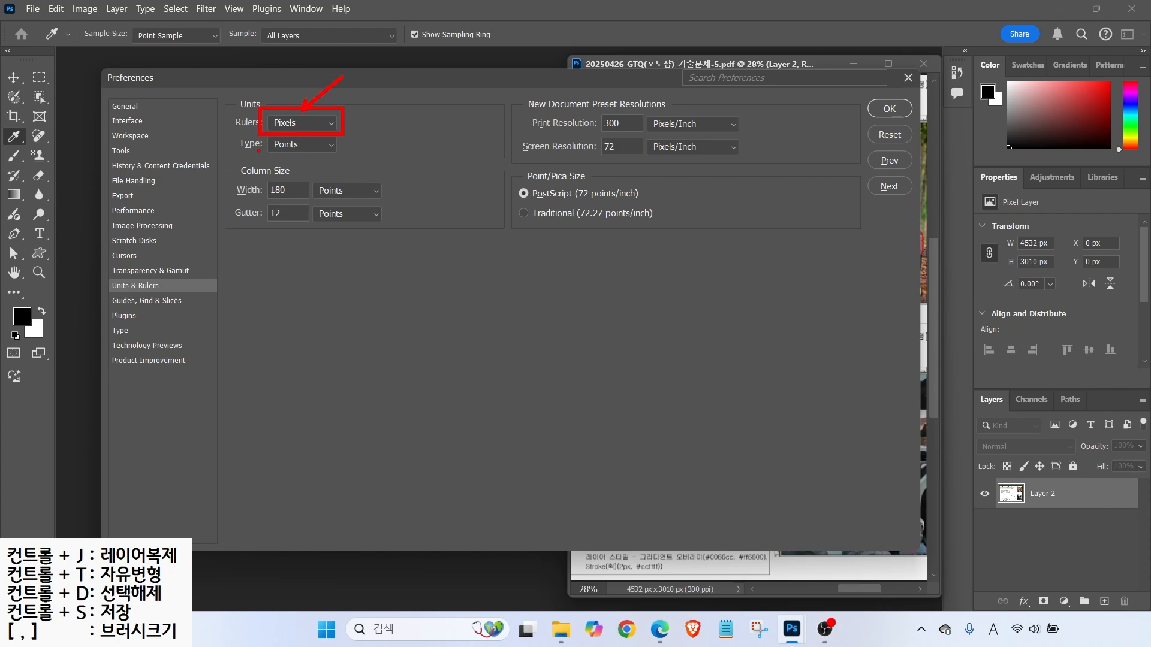
mouse_move(264, 141)
left_mouse_down()
mouse_move(316, 157)
mouse_move(342, 204)
left_mouse_up()
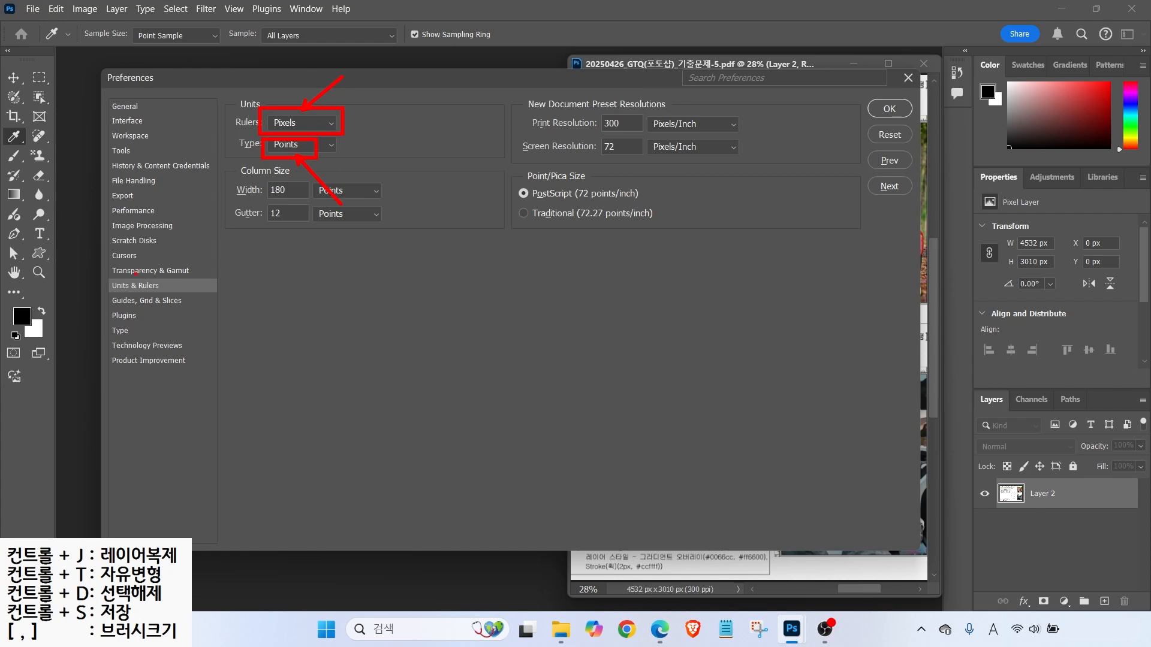
key("Escape")
left_click(147, 301)
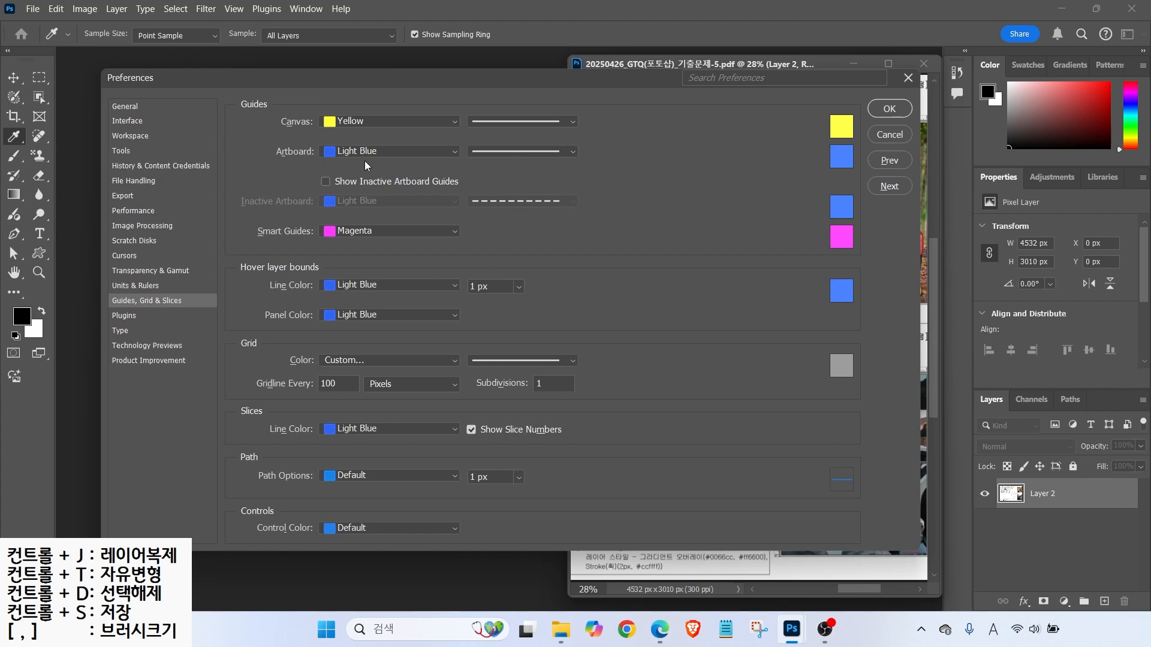
- Set canvas guide colour to Black and confirm Show Font Names in English stays unchecked under Type
left_click(344, 122)
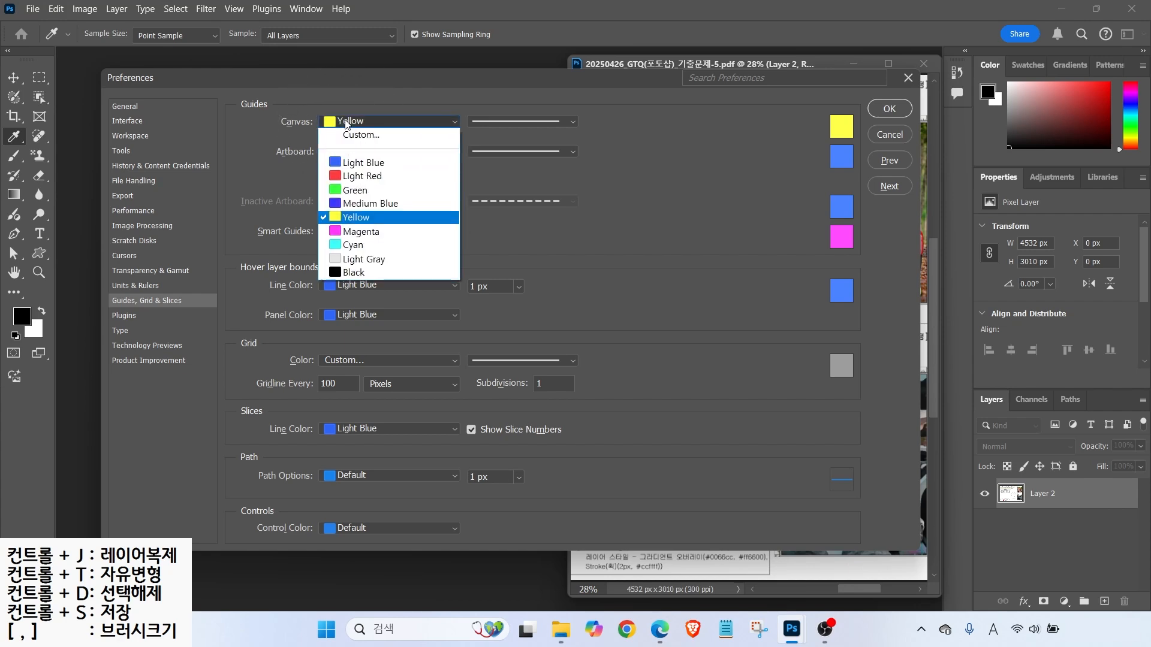
left_click(353, 273)
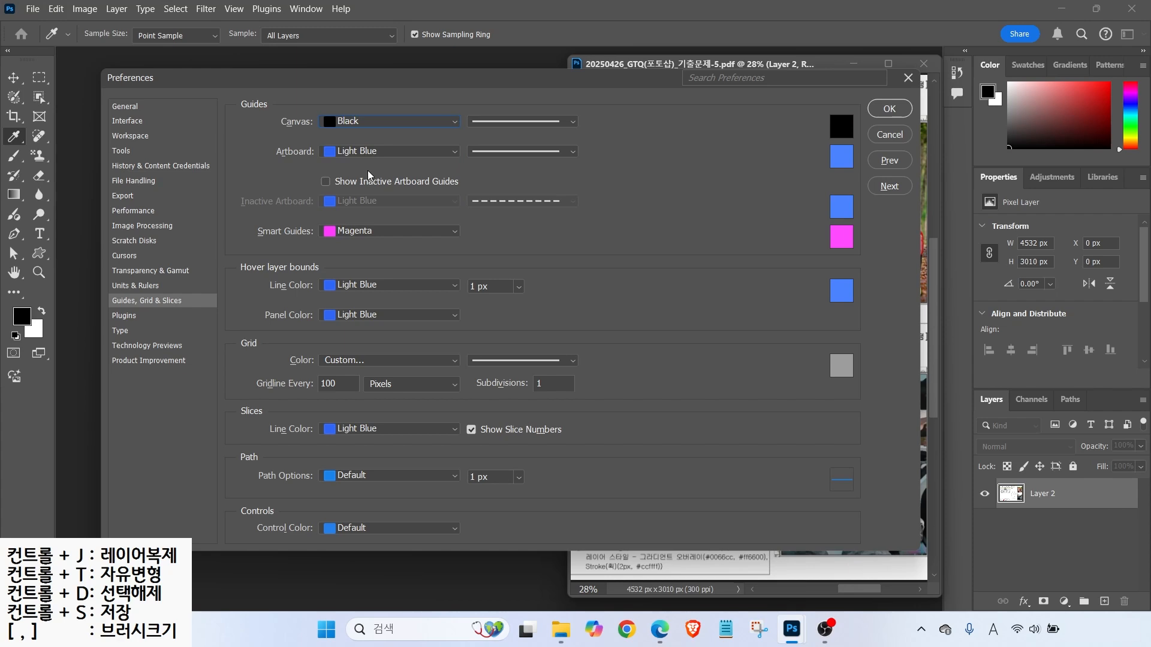
left_click(121, 331)
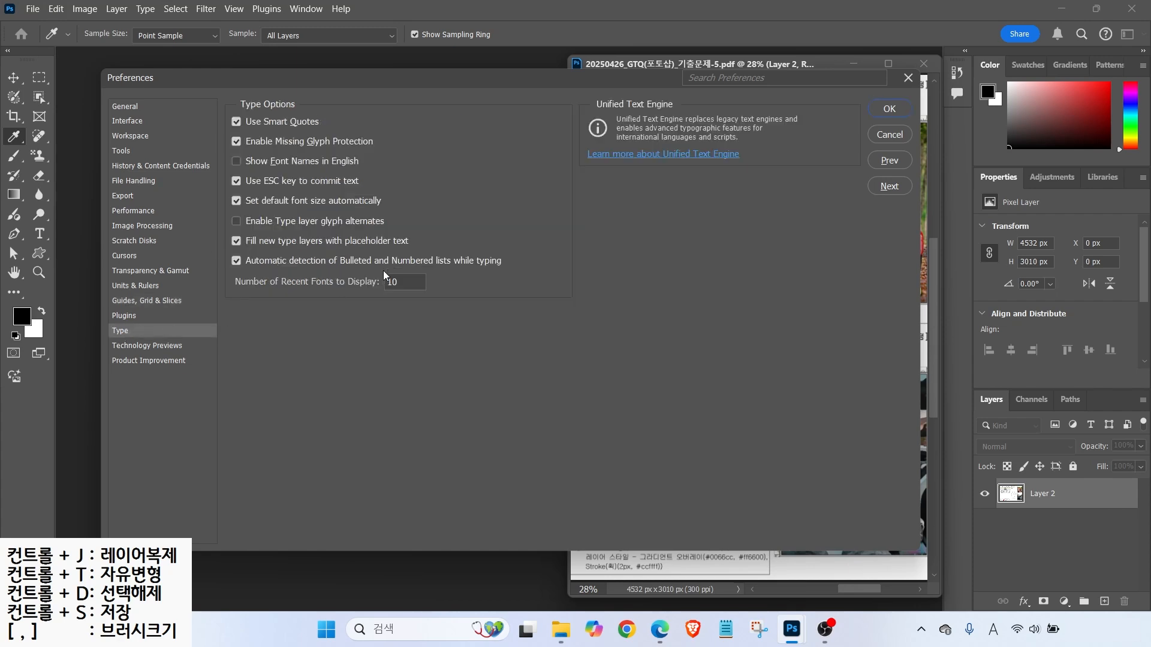
key("alt")
left_click_drag(228, 150, 379, 174)
- Close Preferences with OK, select the Move tool, and start a new document from File > New
left_click(885, 109)
key("v")
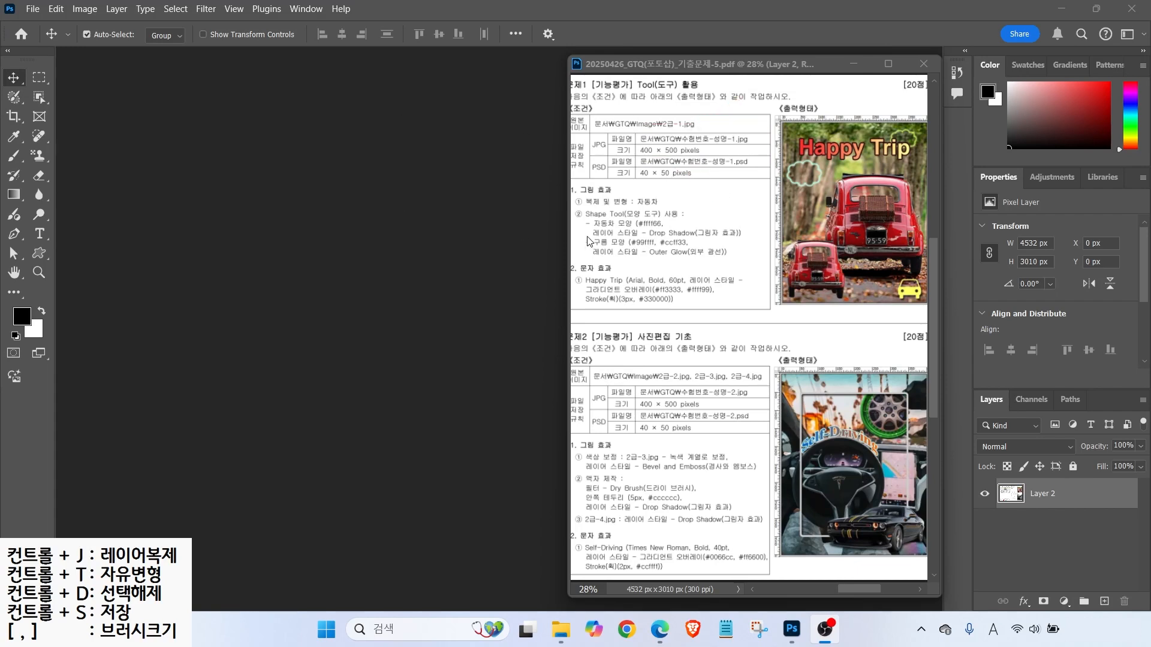
left_click(31, 9)
left_click(42, 23)
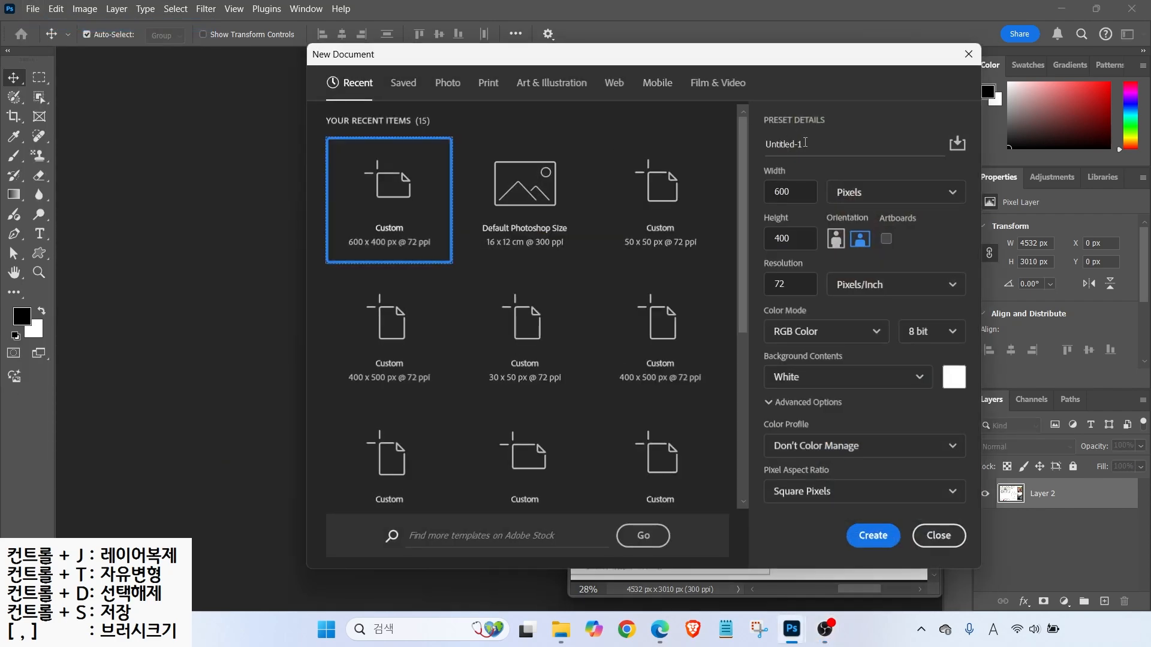
- Name the document with the examinee number and name, set 400 × 500 px, and create it
type("1234-")
key("Hangul")
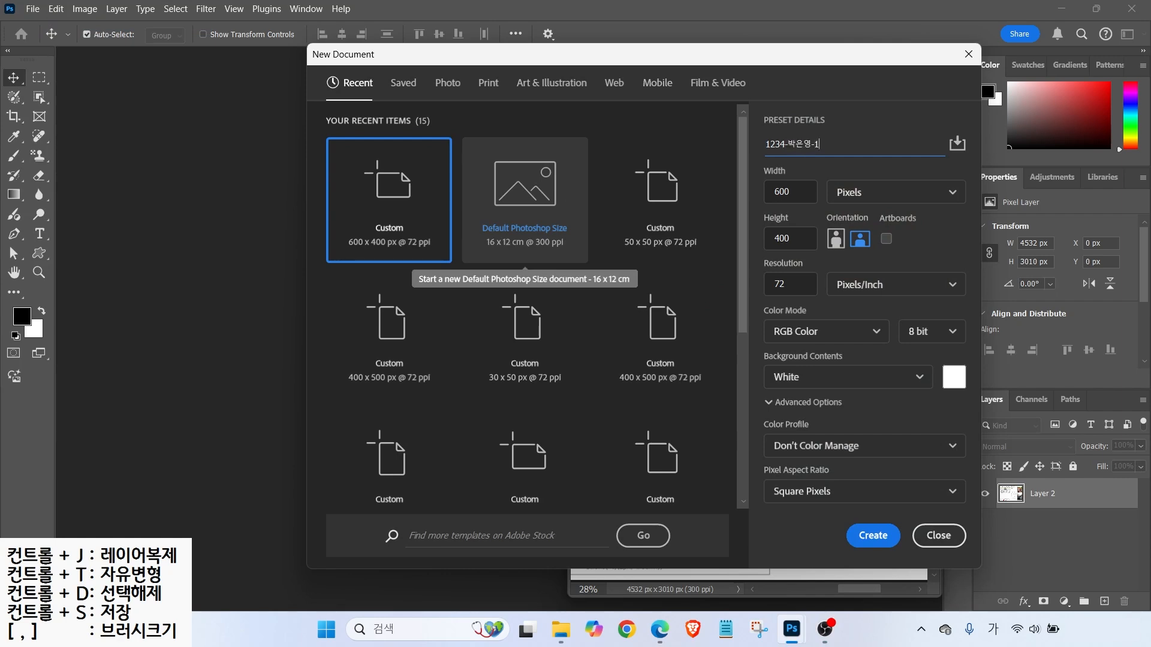
left_click(822, 154)
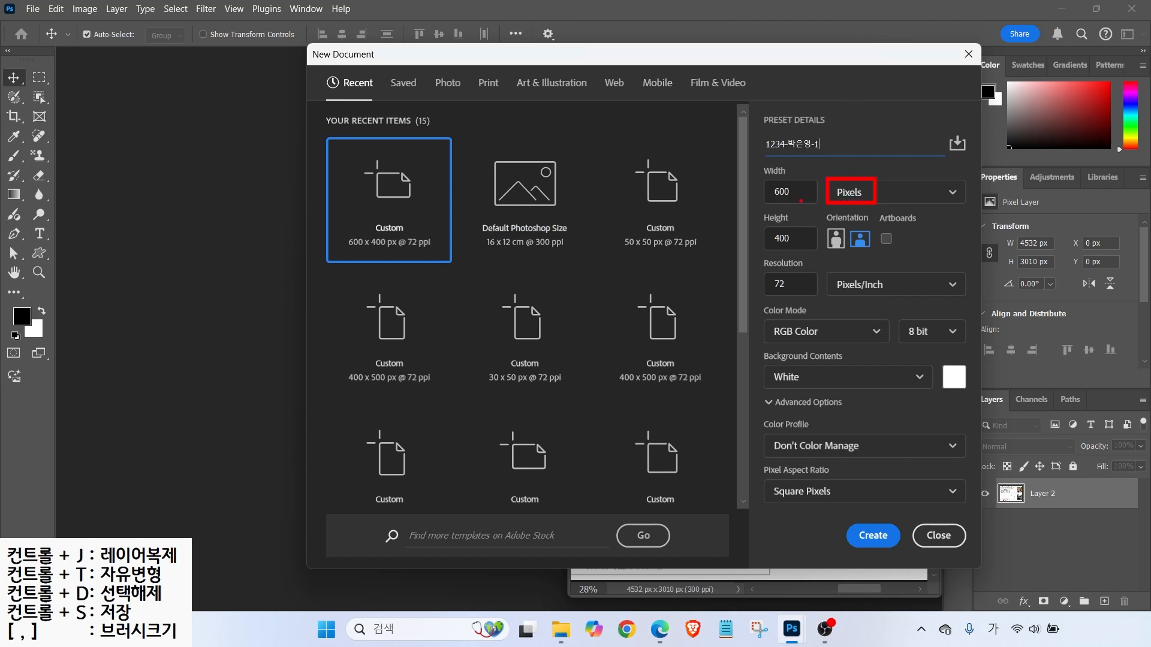
key("Tab")
type("400")
key("Tab")
type("500")
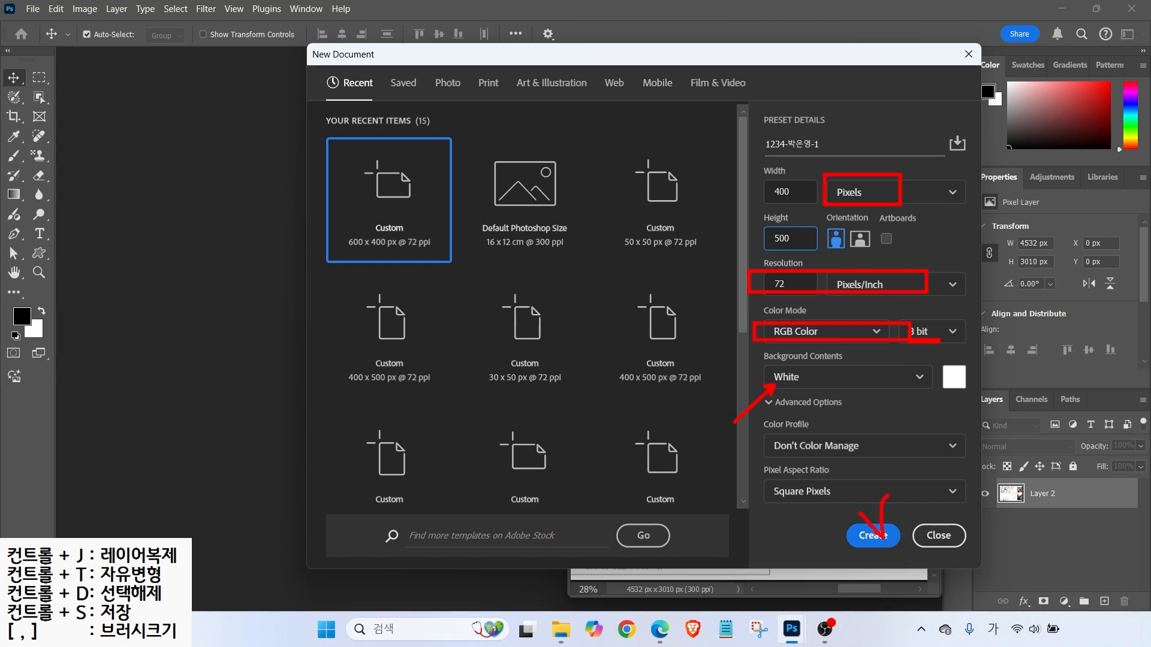
left_click(873, 535)
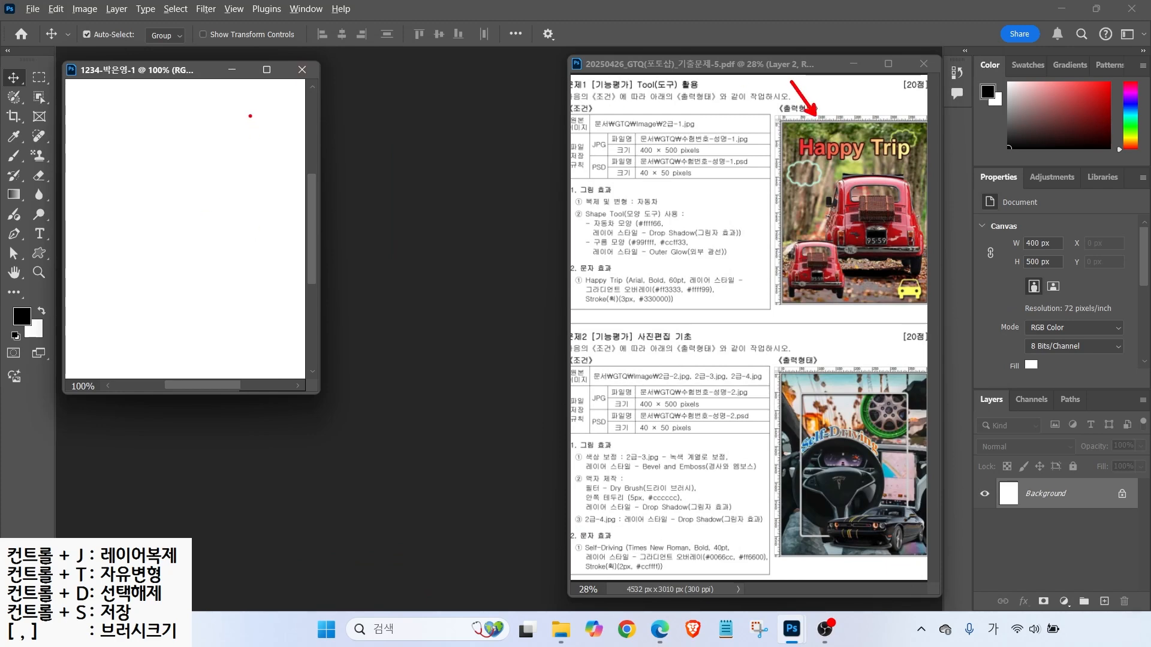
- Turn on rulers and fit the blank 400 × 500 canvas to the window
left_click(233, 9)
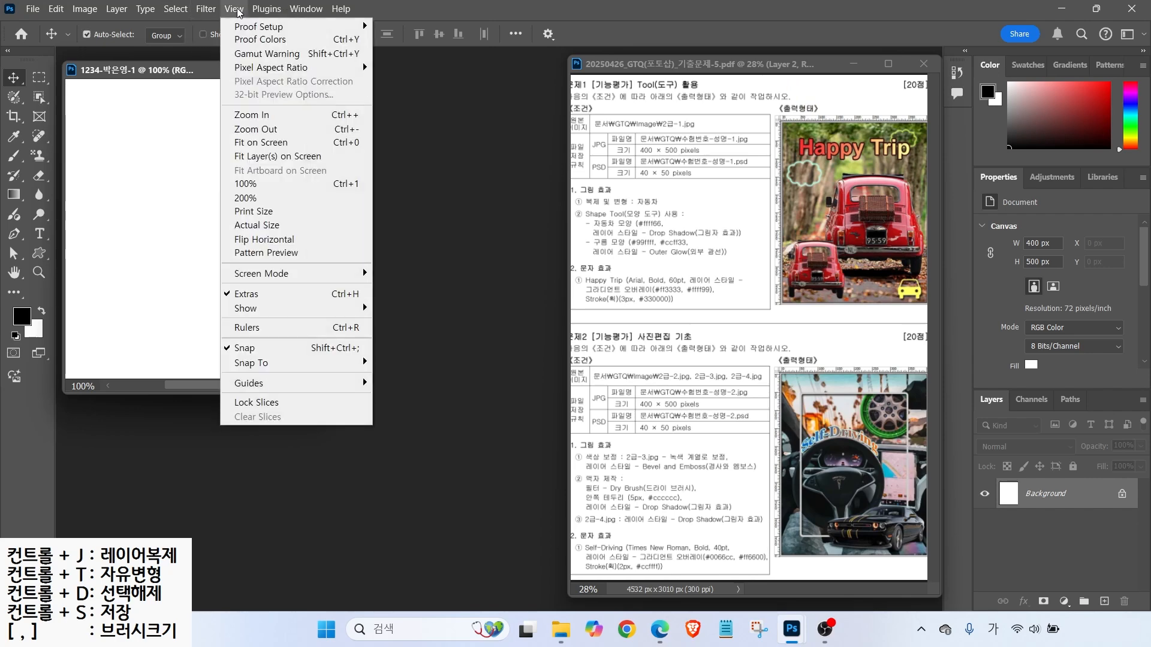
left_click(259, 329)
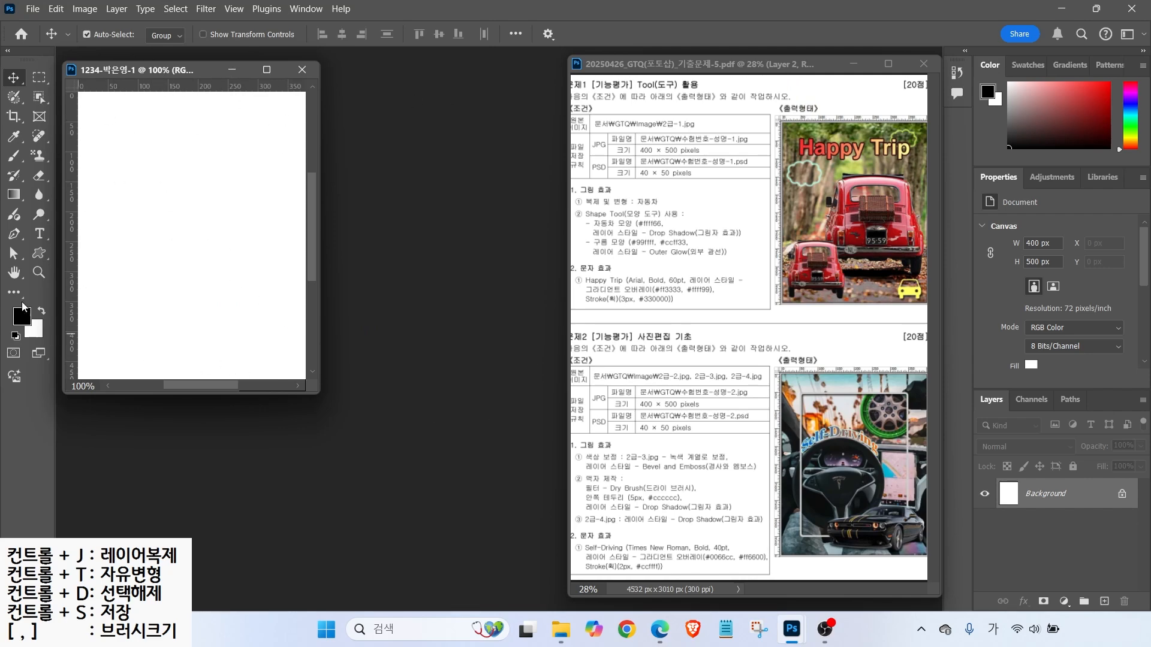
double_click(17, 273)
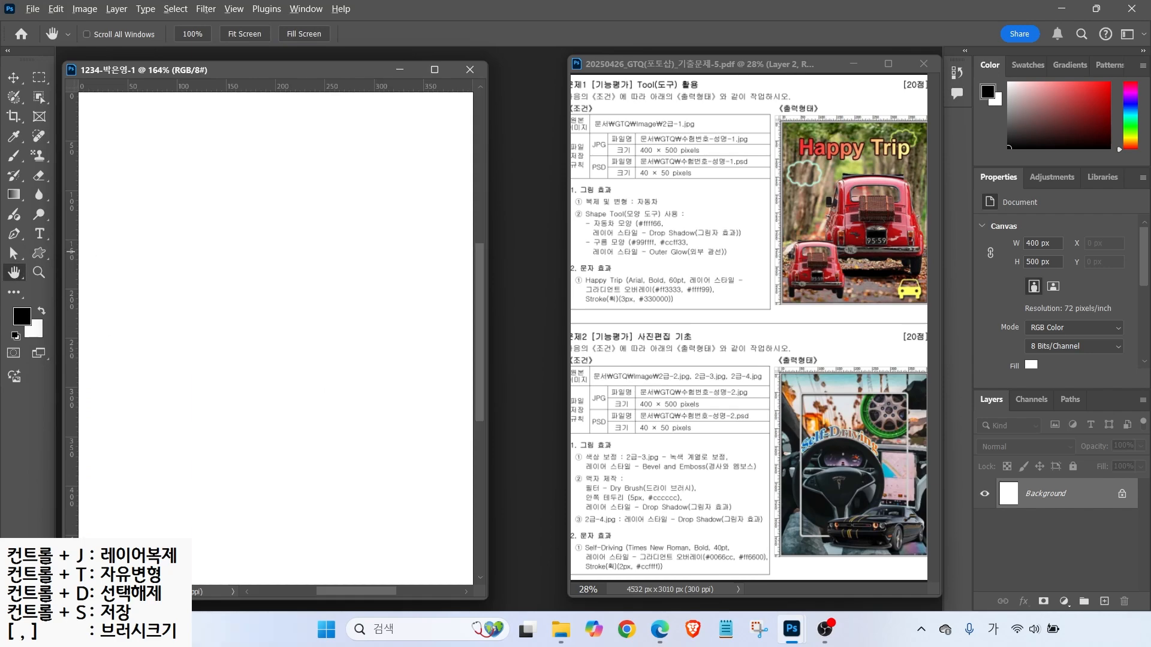
- Bring up the Open dialog showing the GTQ image folder
mouse_move(635, 169)
left_mouse_down()
mouse_move(596, 210)
mouse_move(667, 210)
left_mouse_up()
left_click_drag(618, 129, 710, 129)
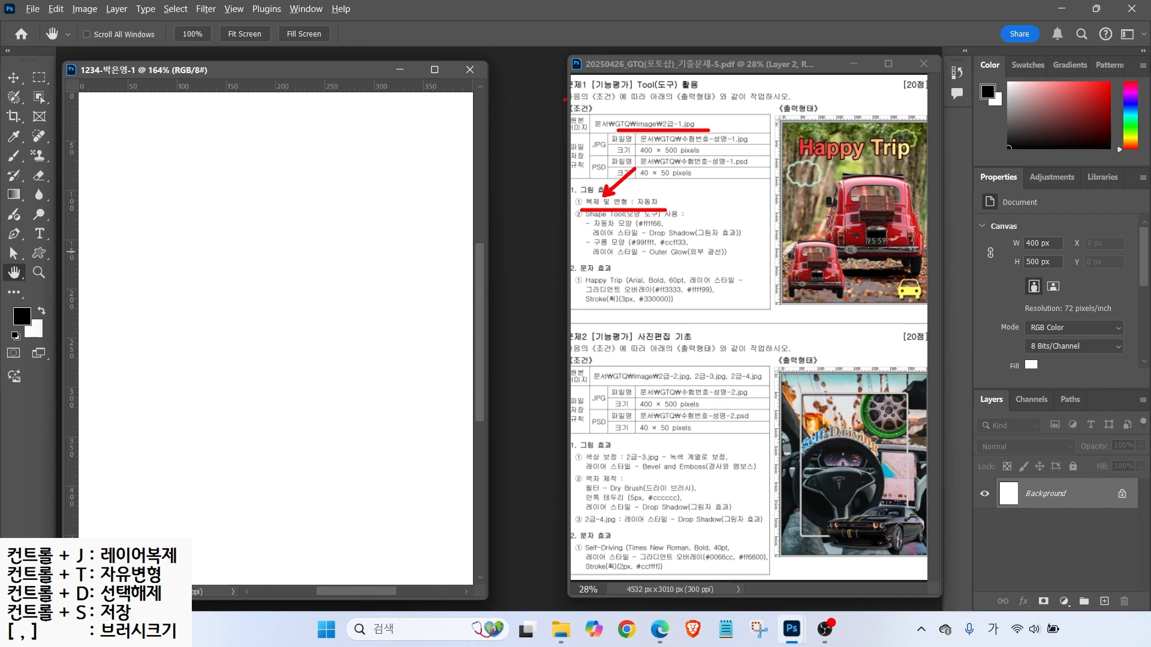
left_click_drag(567, 86, 982, 534)
mouse_move(504, 66)
left_mouse_down()
mouse_move(483, 120)
mouse_move(64, 576)
left_mouse_up()
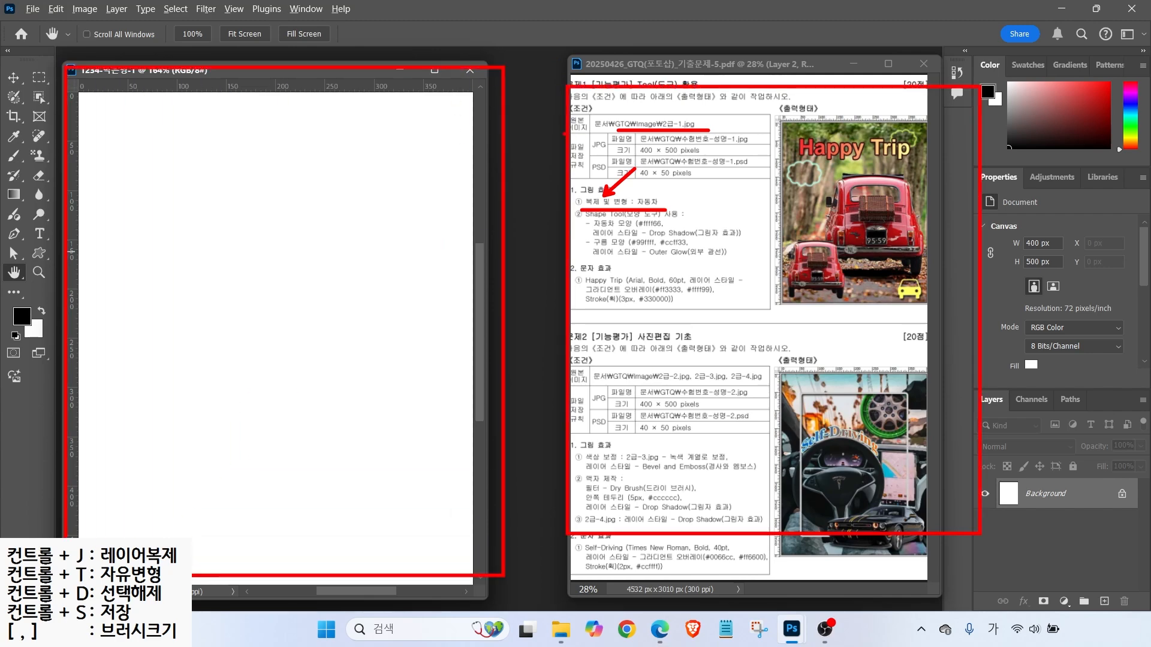
left_click_drag(538, 149, 532, 283)
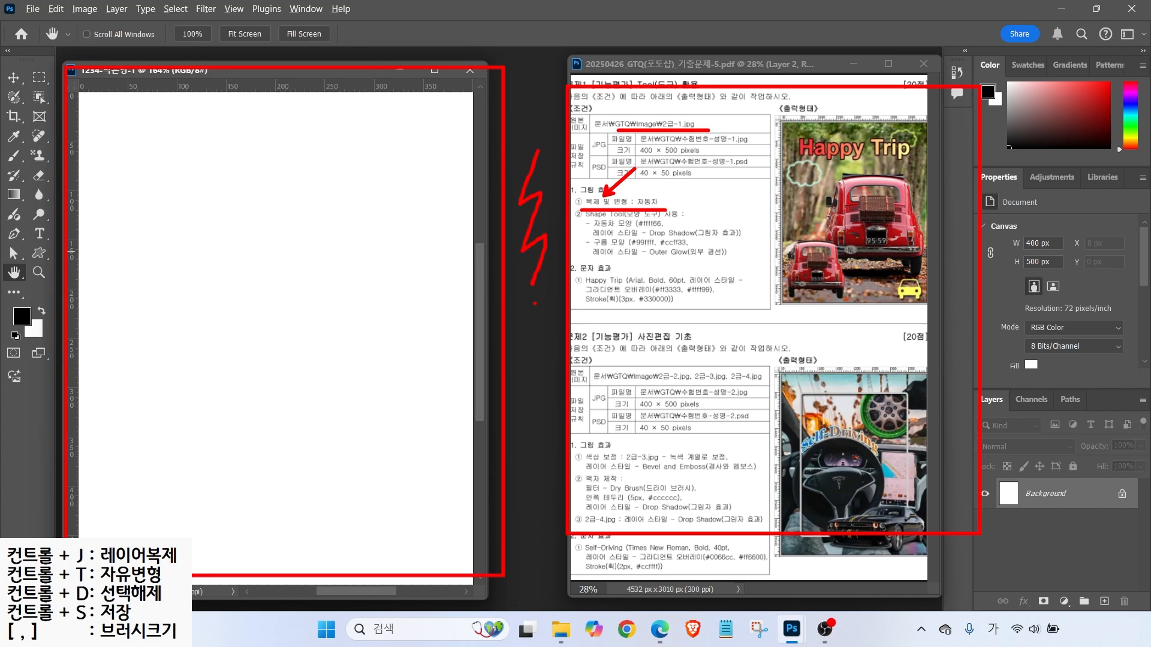
key("Escape")
key("ctrl+o")
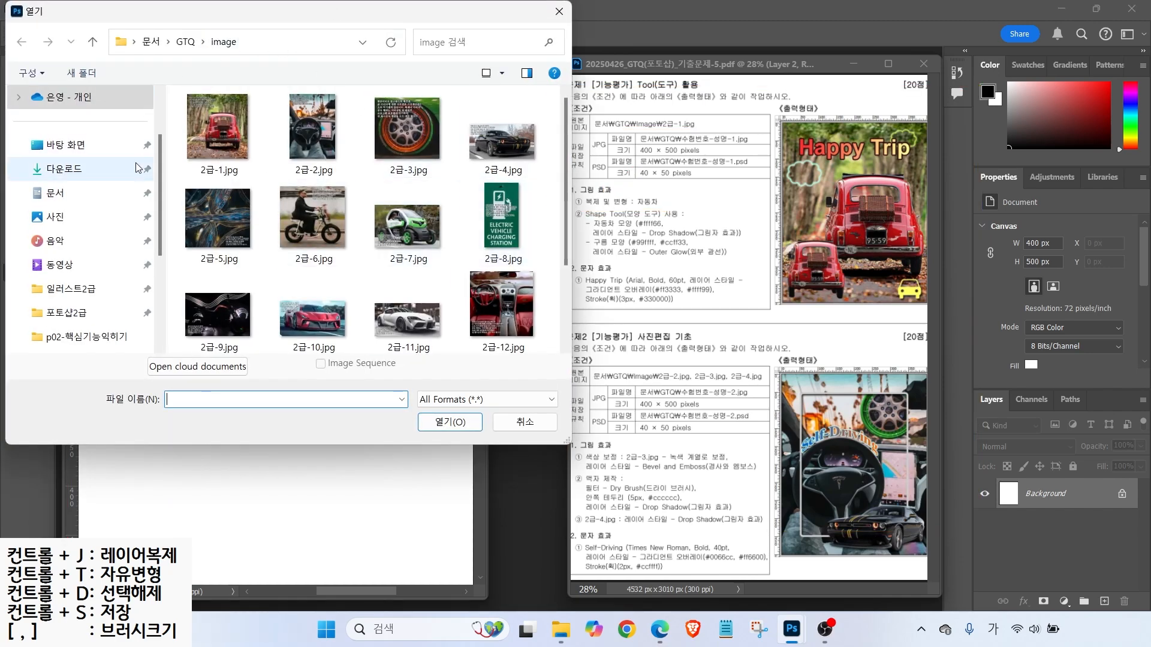
- Open 2급-1.jpg from Documents > GTQ > image and drag its window beside the canvas
left_click(77, 193)
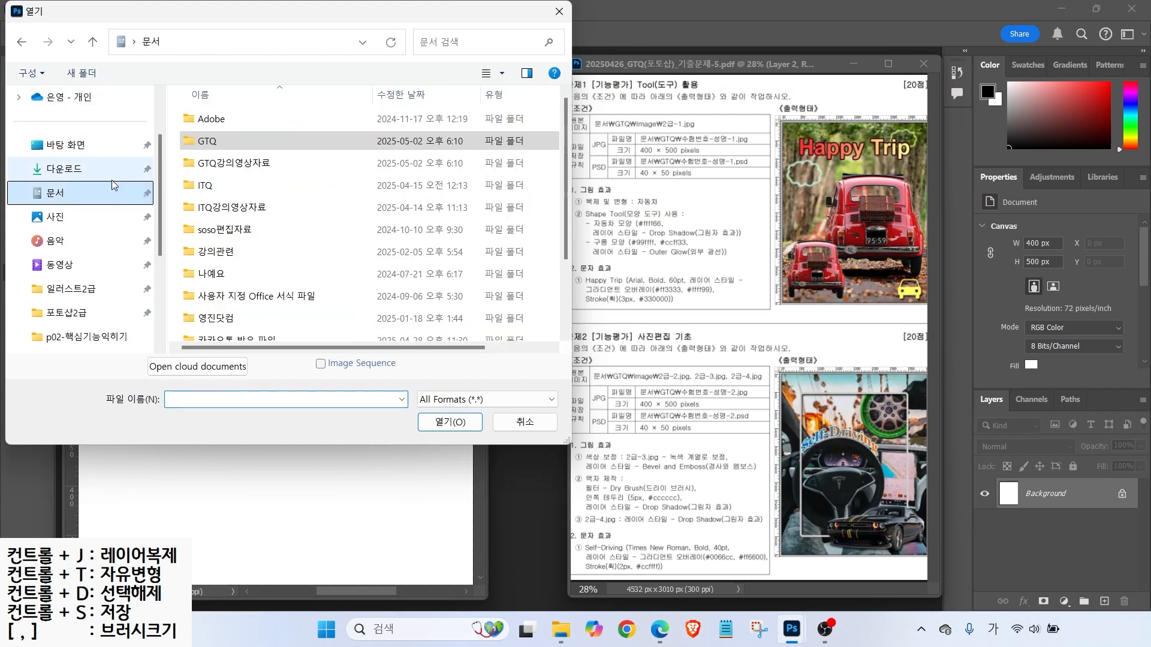
double_click(210, 132)
double_click(210, 133)
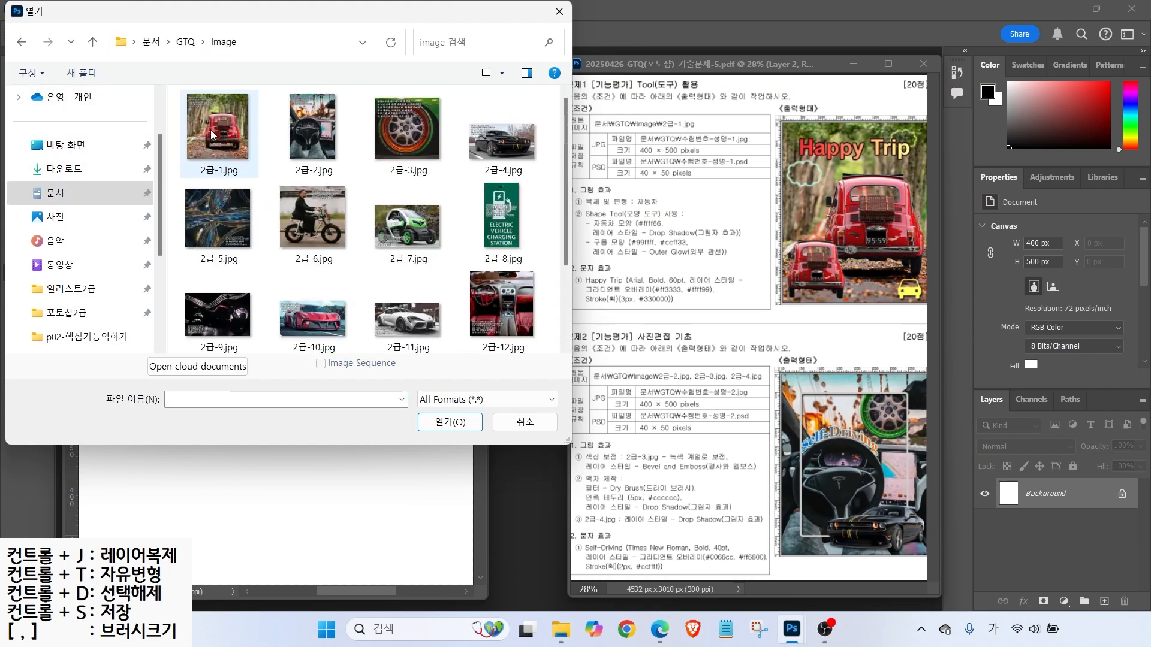
left_click(210, 134)
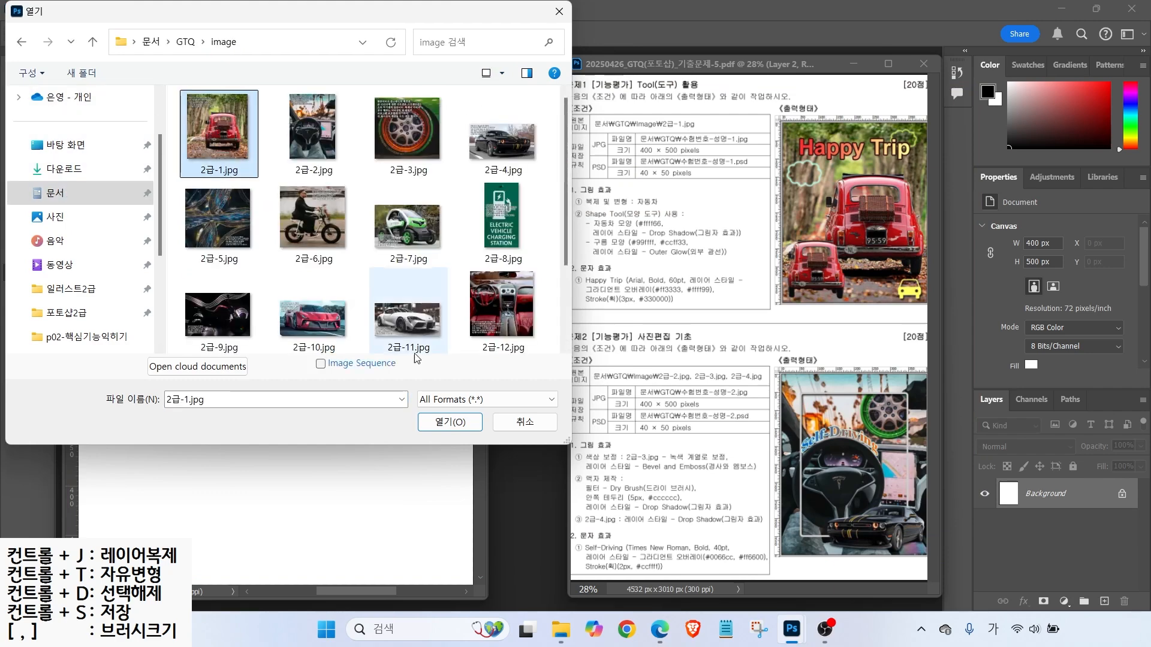
left_click(450, 422)
left_click_drag(322, 89, 509, 155)
left_click_drag(636, 99, 592, 154)
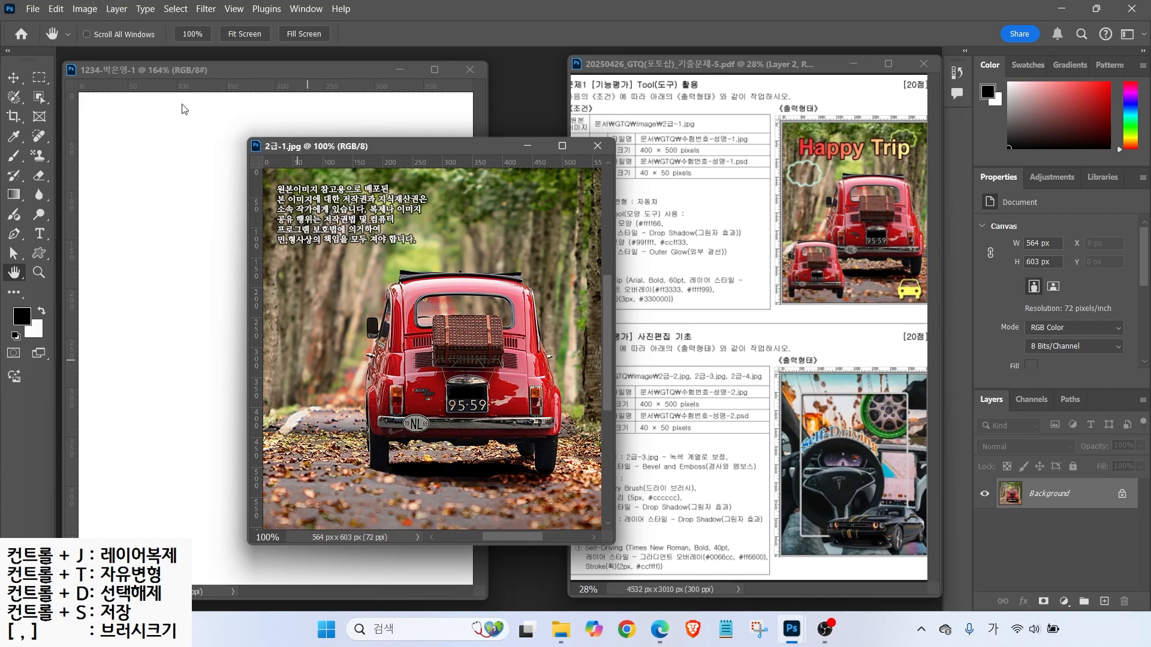
- Resize the car photo to 468 × 500 px with Image Size
left_click(86, 9)
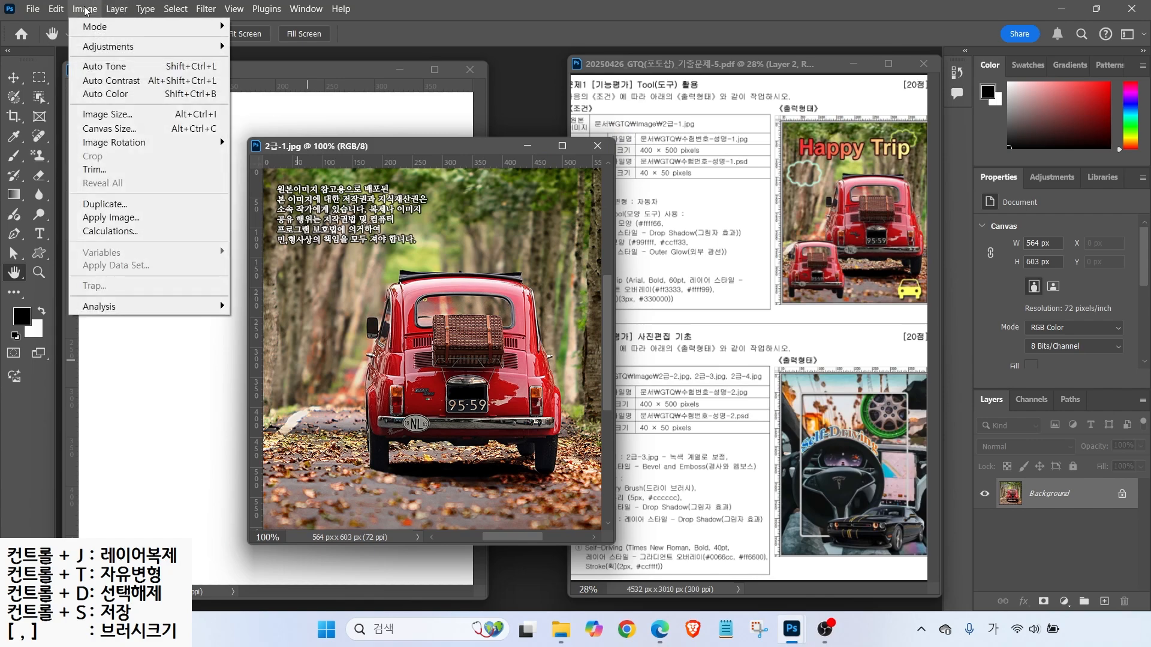
left_click(106, 114)
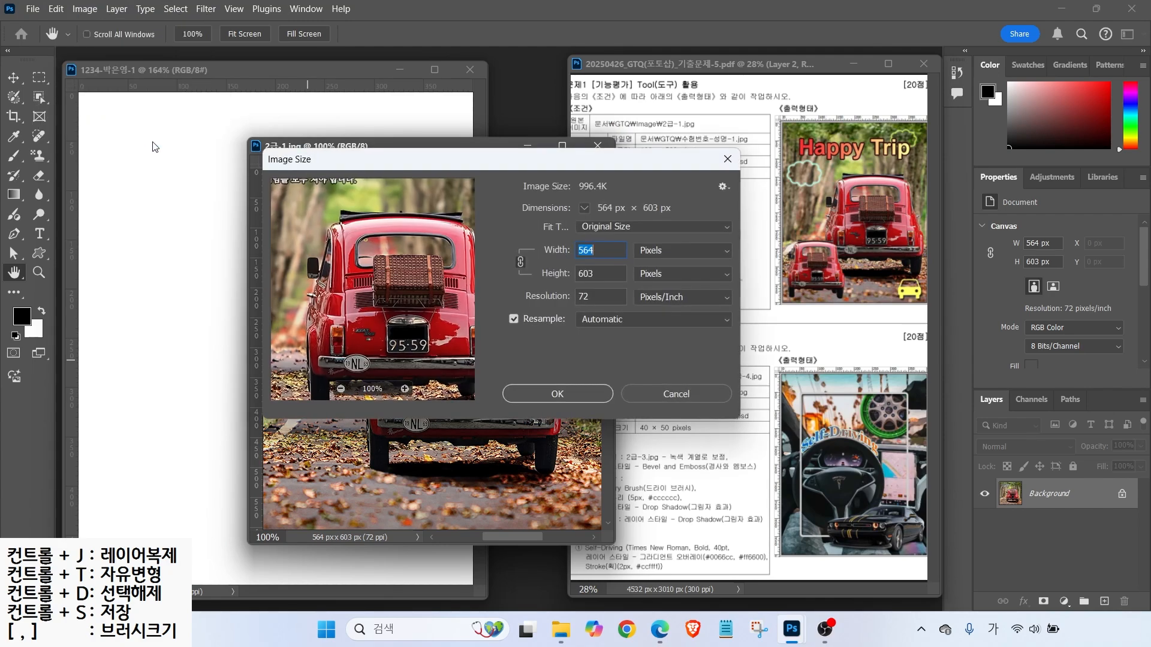
type("400")
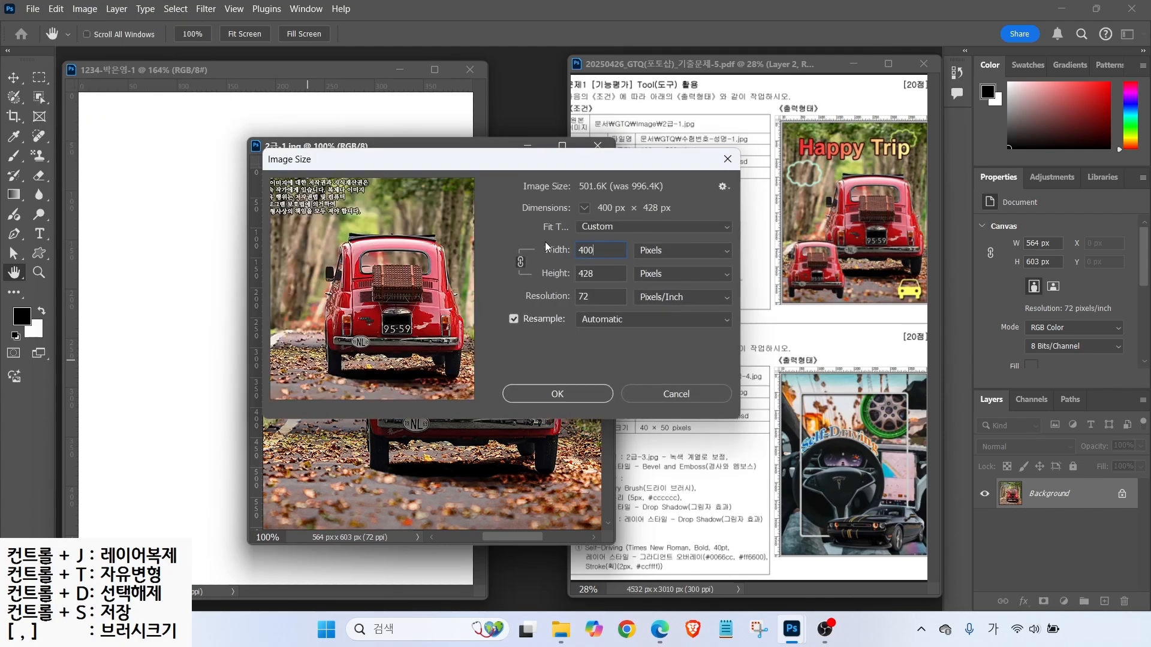
double_click(607, 273)
type("500")
left_click(599, 251)
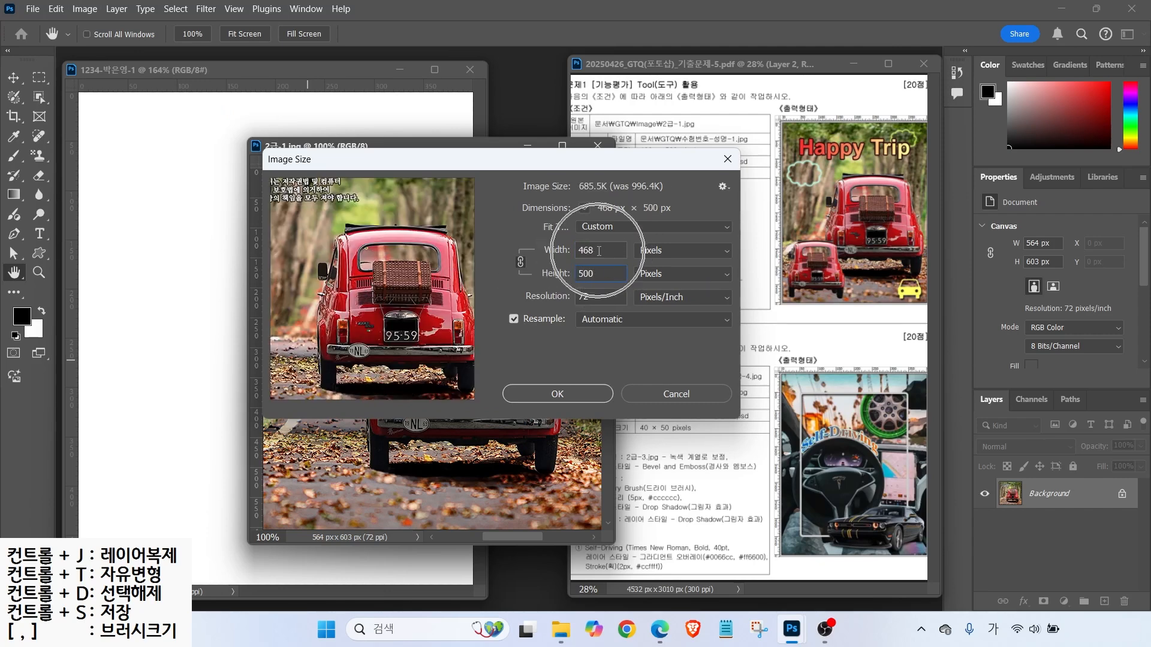
left_click(591, 277)
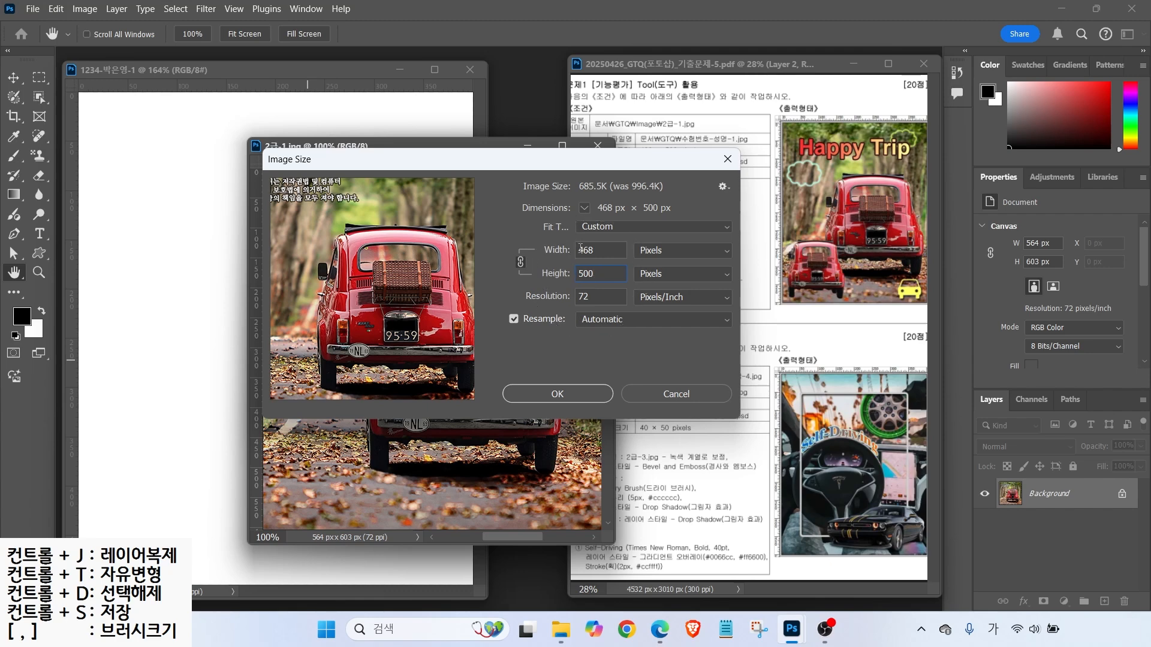
left_click(594, 279)
left_click(555, 396)
- Drag the resized photo into the working document as Layer 1
left_click_drag(374, 146, 497, 137)
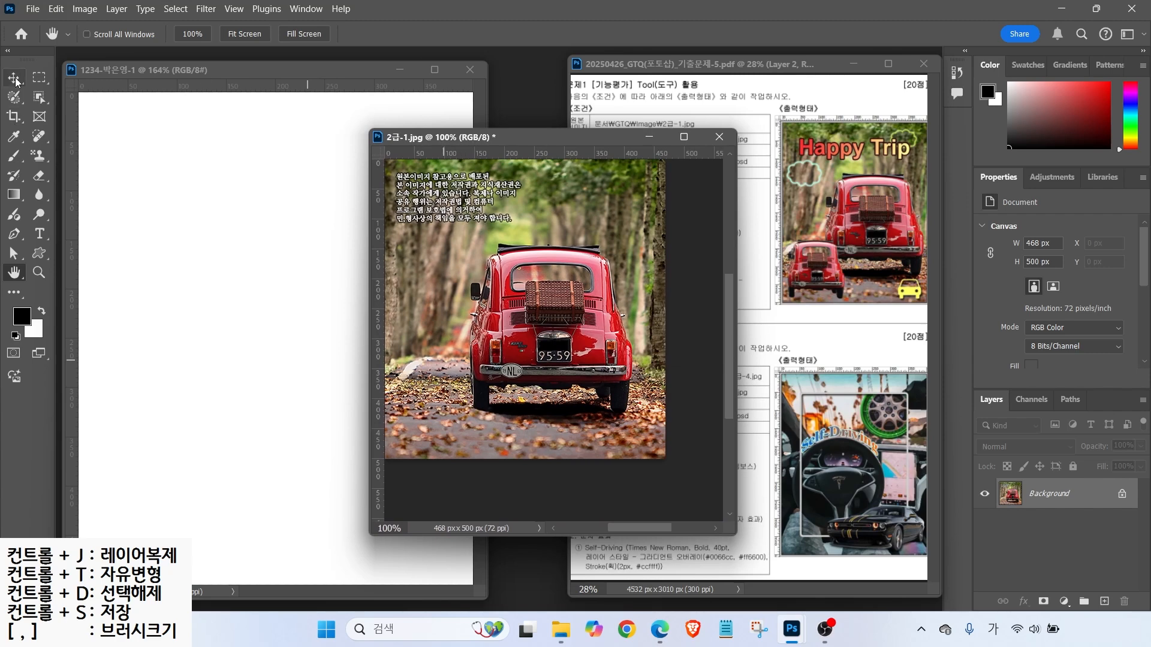
left_click(15, 80)
left_click_drag(468, 238, 364, 337)
left_click(586, 257)
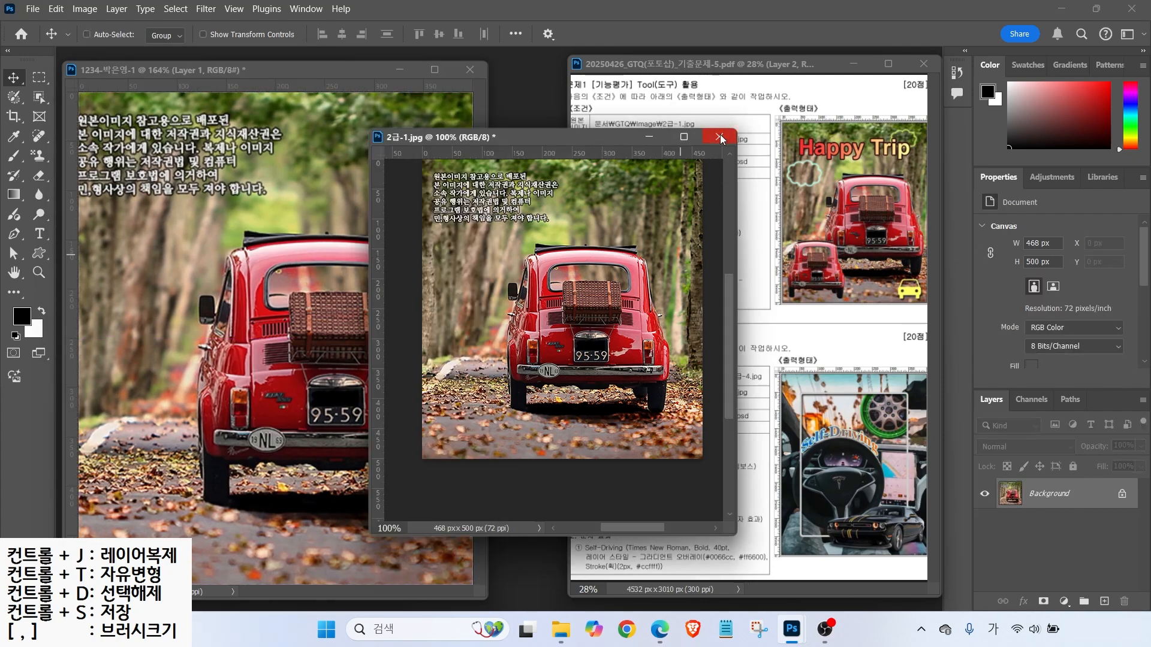
- Close 2급-1.jpg without saving and rename Layer 1 to '2-1'
left_click(720, 135)
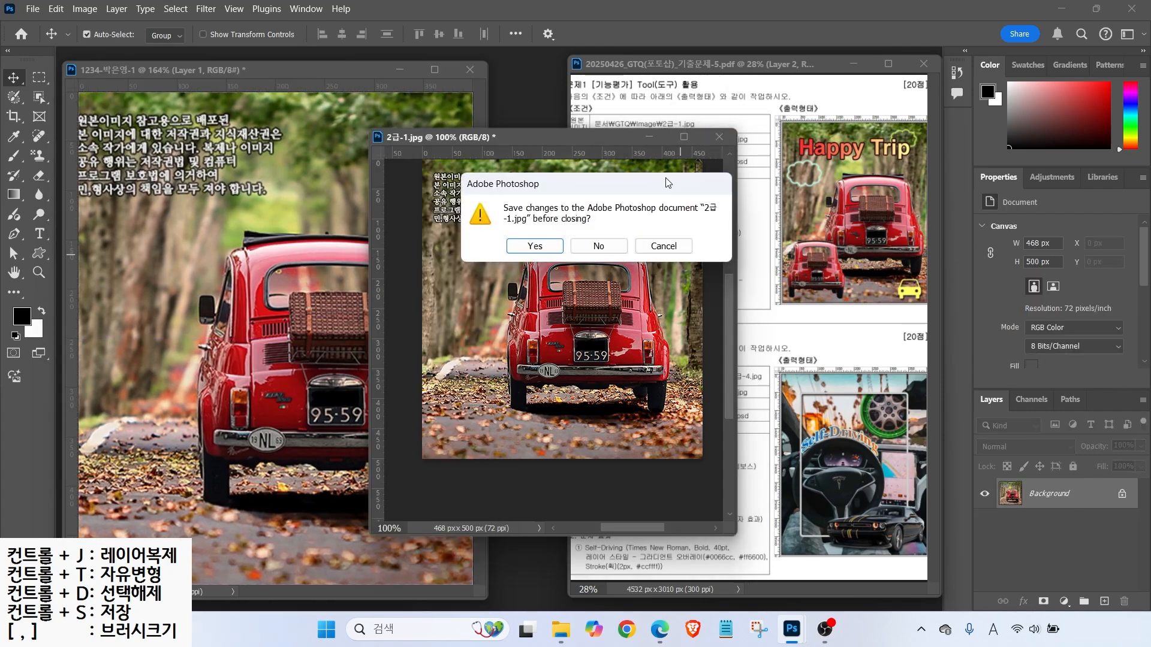
left_click(598, 246)
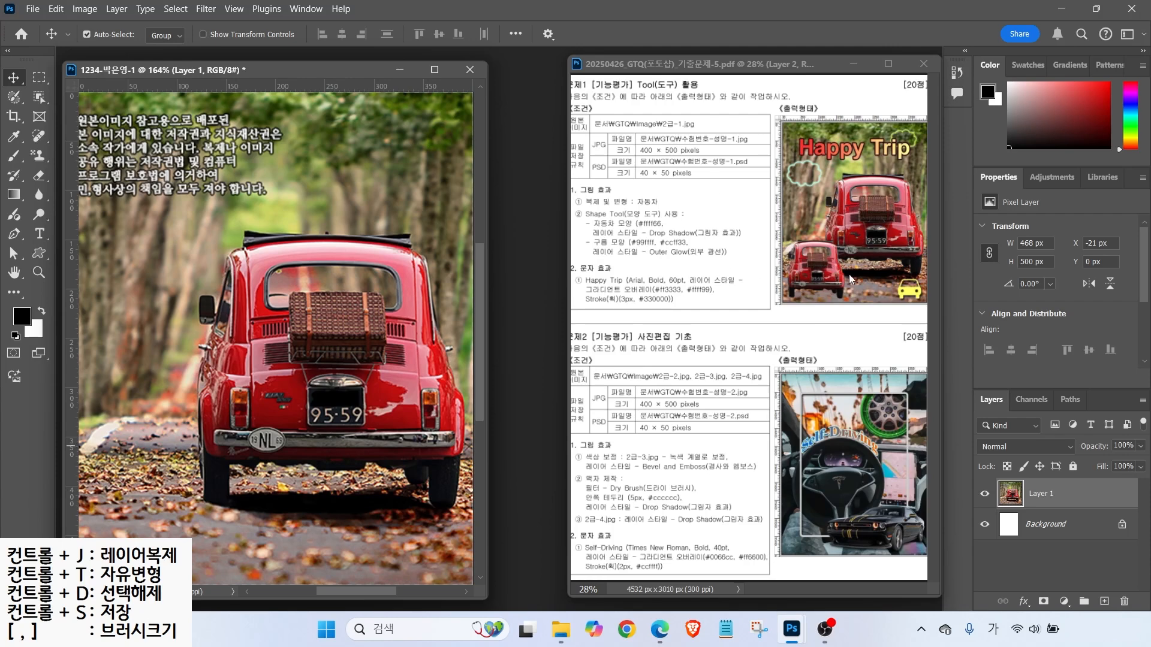
left_click(1040, 496)
double_click(1040, 496)
type("2-1")
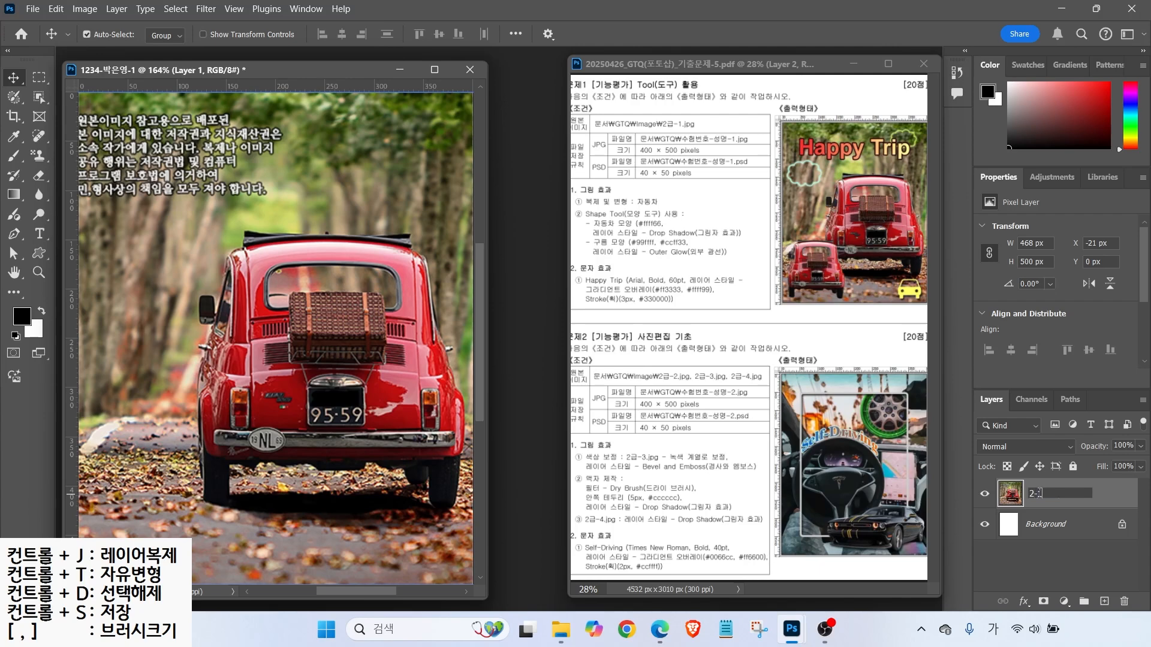
key("Return")
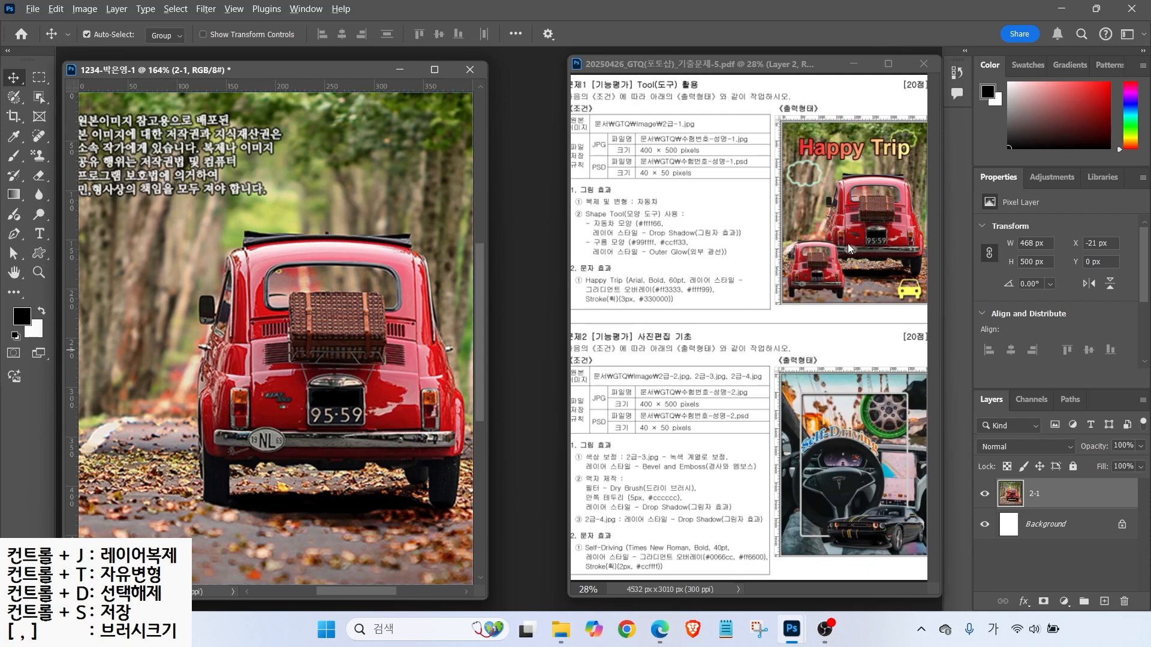
left_click_drag(927, 229, 983, 196)
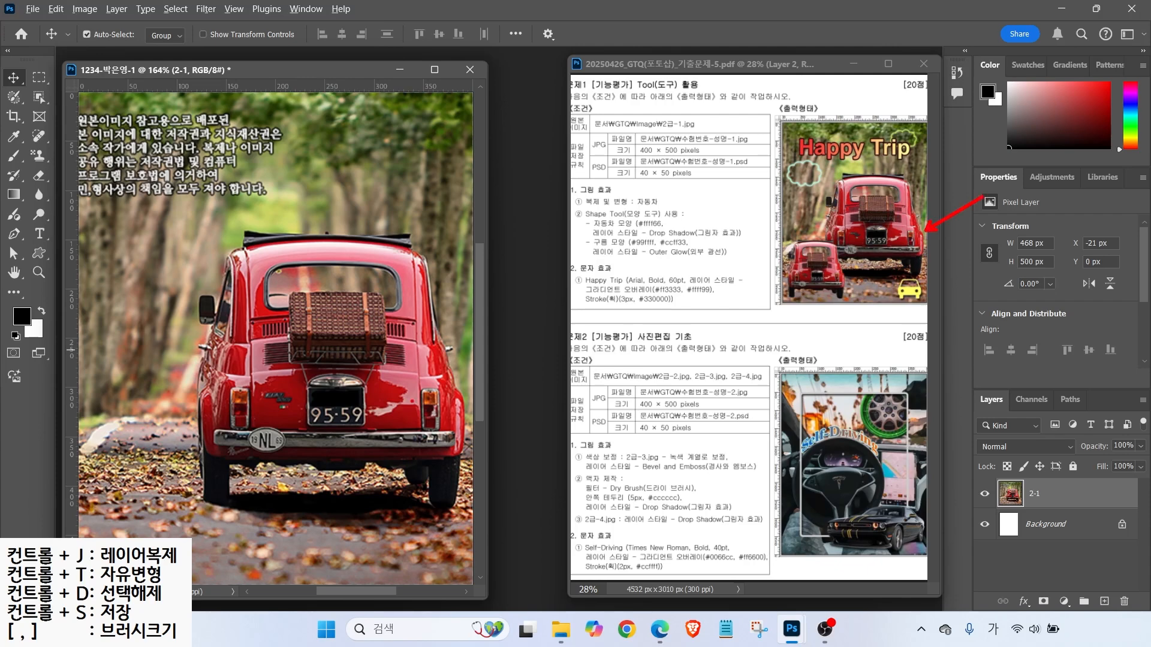
- Choose the Object Selection Tool in Lasso mode
left_click_drag(468, 395, 526, 352)
key("Escape")
key("ctrl")
left_click(41, 100)
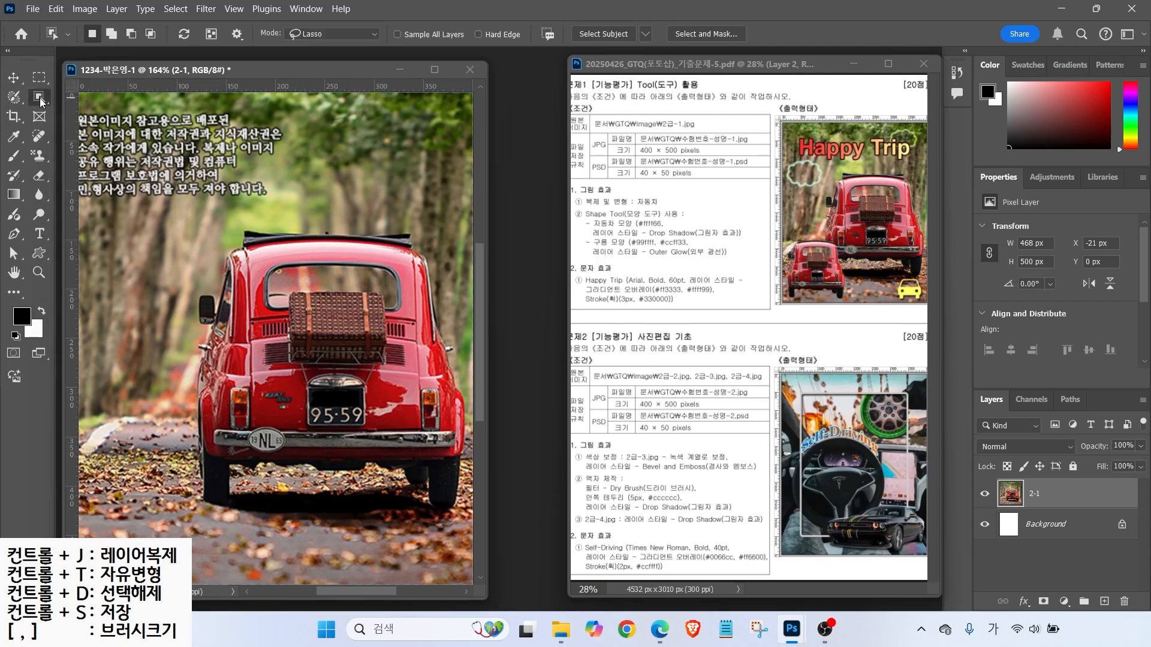
right_click(41, 100)
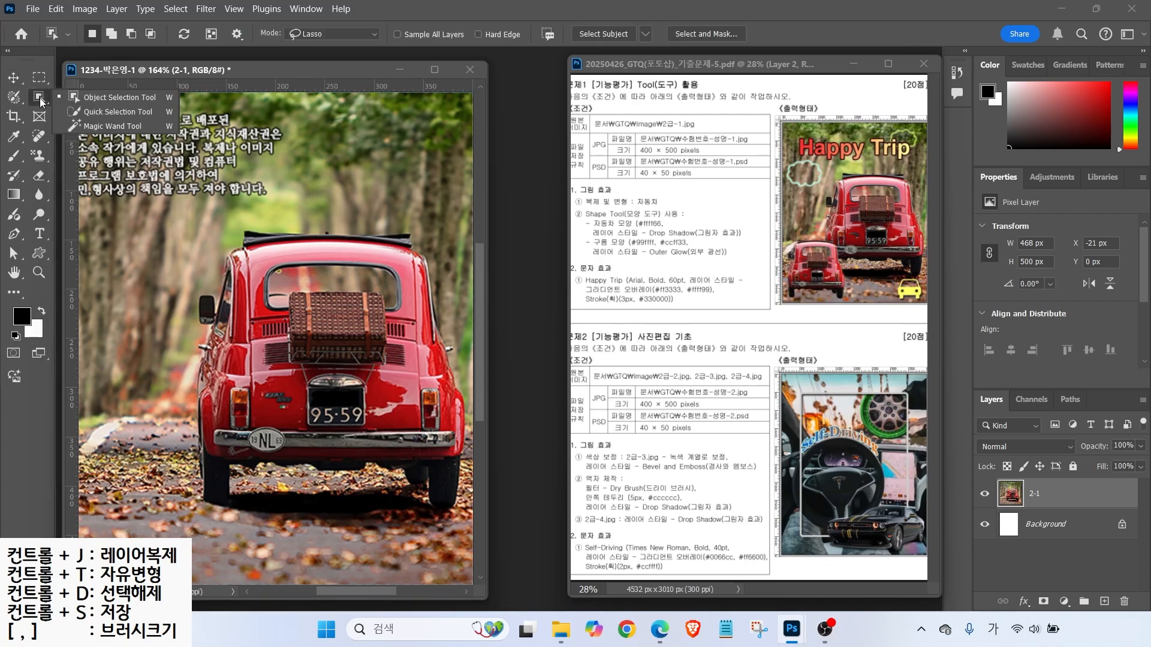
left_click(98, 102)
left_click(93, 99)
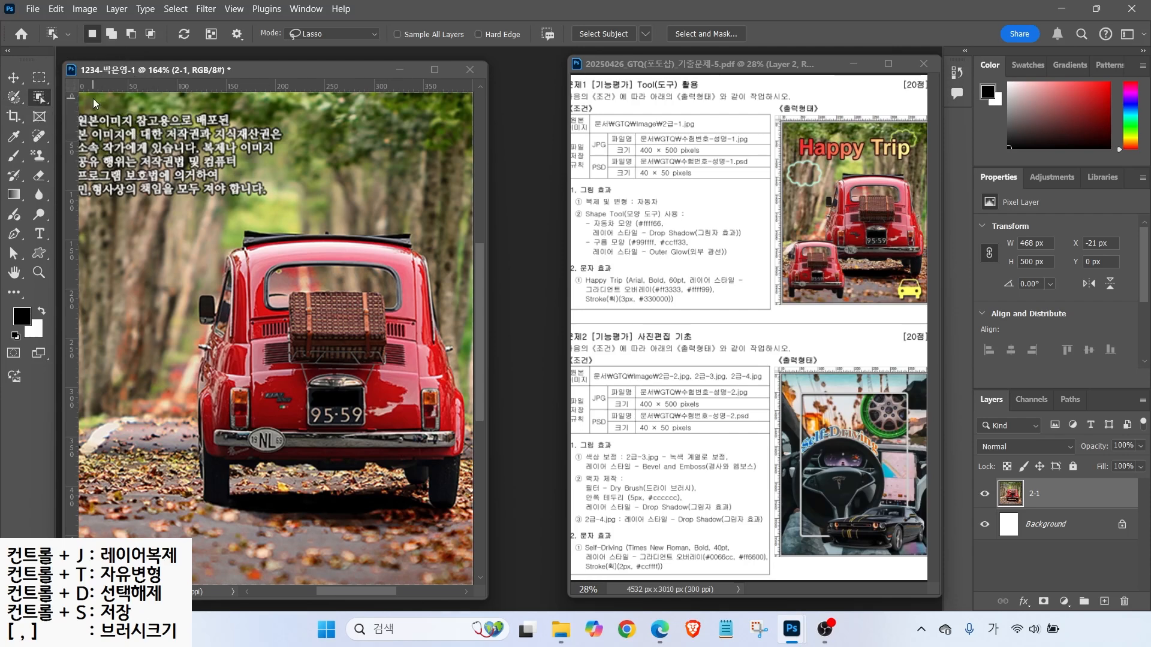
- Outline the red car on layer 2-1 to select it
mouse_move(342, 53)
left_mouse_down()
mouse_move(291, 2)
mouse_move(371, 29)
mouse_move(352, 53)
left_mouse_up()
left_click_drag(337, 50, 387, 110)
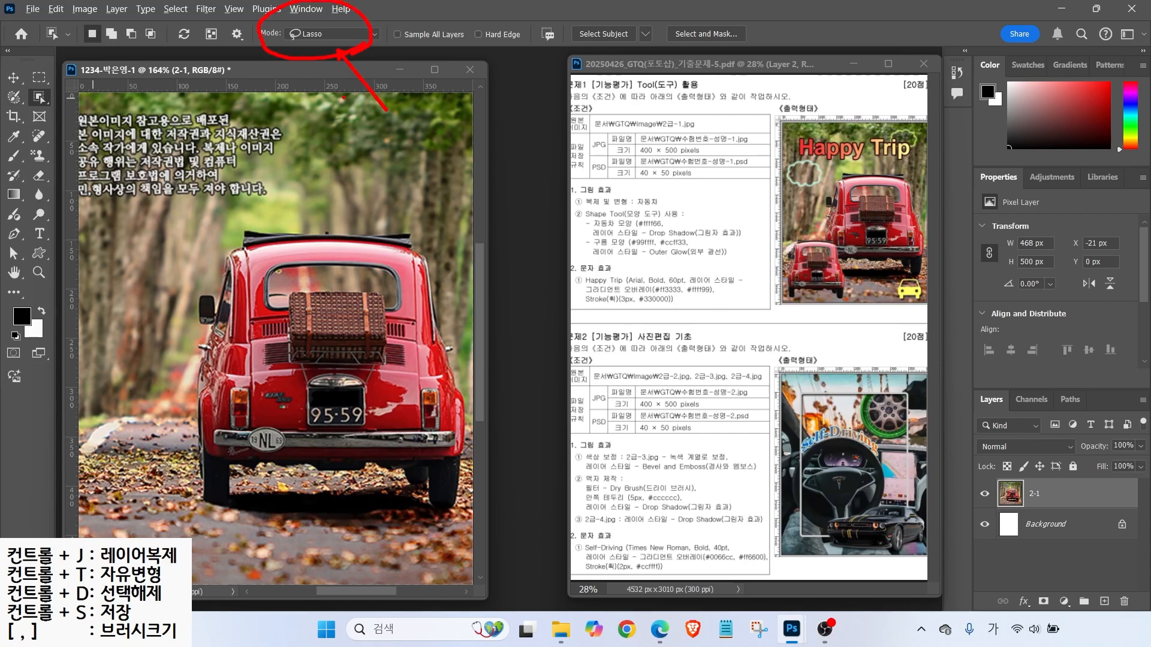
mouse_move(274, 205)
left_mouse_down()
mouse_move(213, 228)
mouse_move(161, 350)
mouse_move(168, 488)
mouse_move(184, 534)
mouse_move(253, 521)
mouse_move(296, 497)
mouse_move(429, 533)
mouse_move(467, 520)
mouse_move(471, 419)
mouse_move(429, 231)
mouse_move(374, 198)
mouse_move(274, 205)
left_mouse_up()
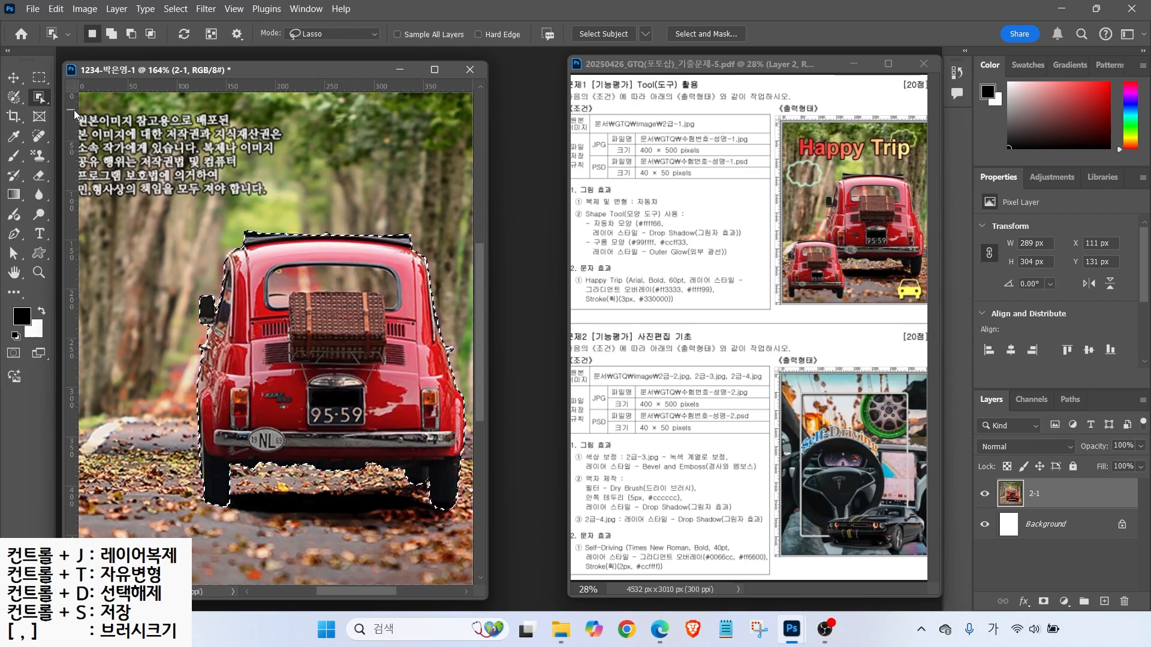
right_click(39, 97)
left_click(96, 112)
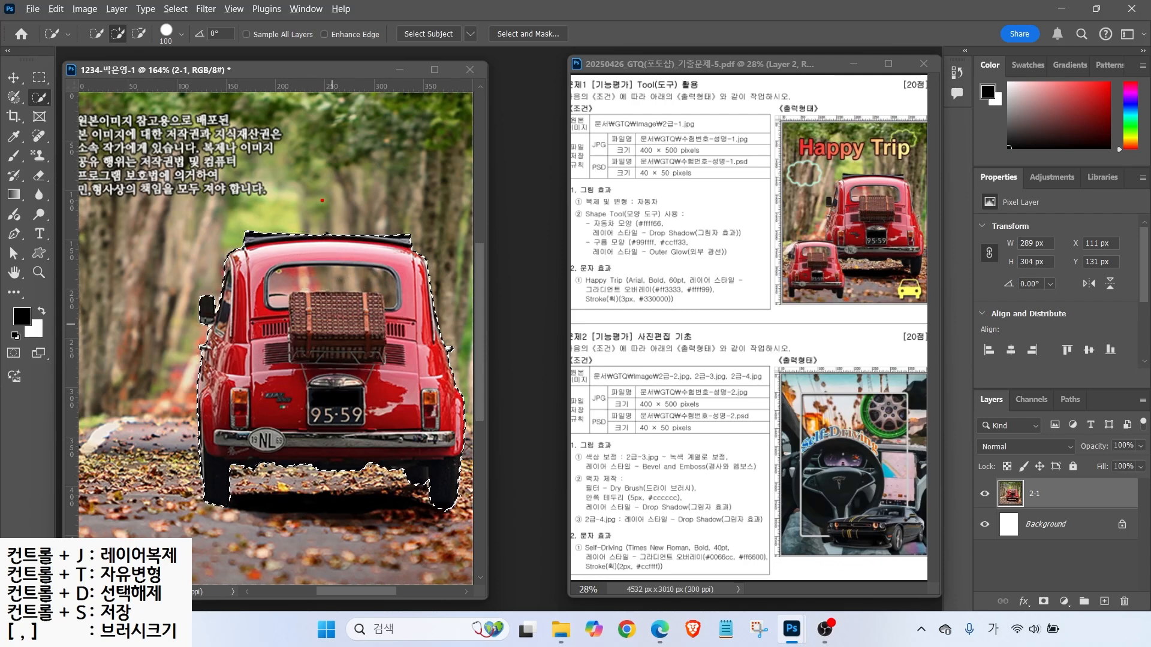
- Refine the car selection with a 45 px brush and copy it to a new layer
mouse_move(319, 140)
left_mouse_down()
mouse_move(292, 135)
mouse_move(293, 205)
left_mouse_up()
left_click_drag(382, 119, 341, 225)
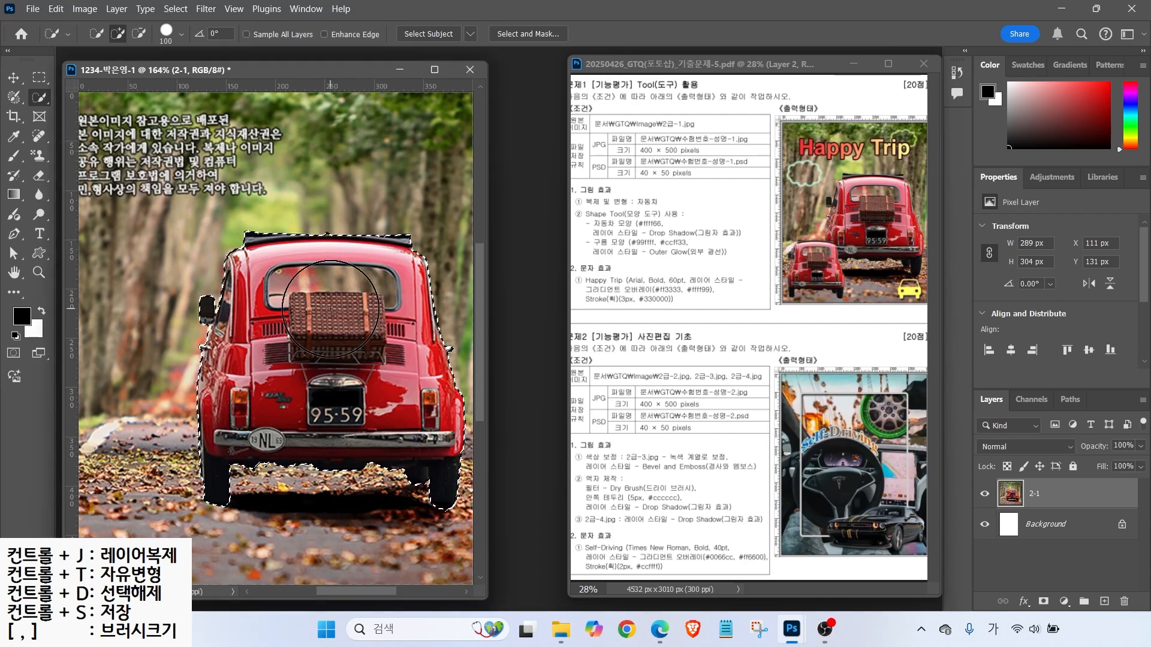
key("bracketleft")
key("bracketleft")
key("bracketleft")
key("bracketleft")
key("bracketleft")
key("bracketleft")
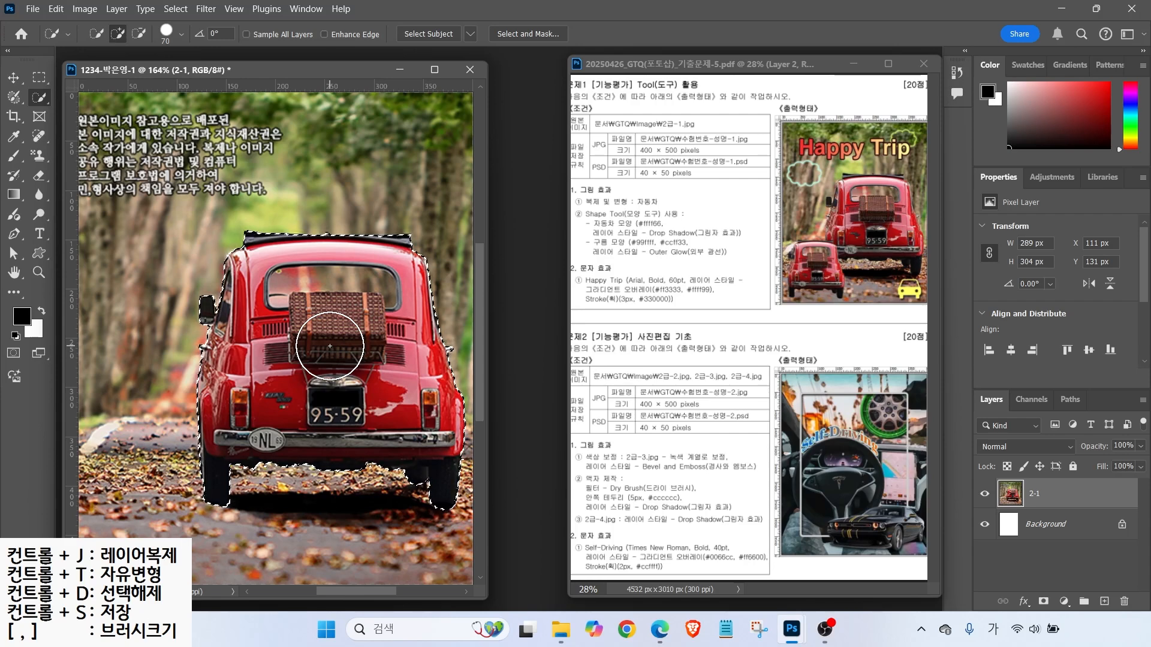
key("ctrl+j")
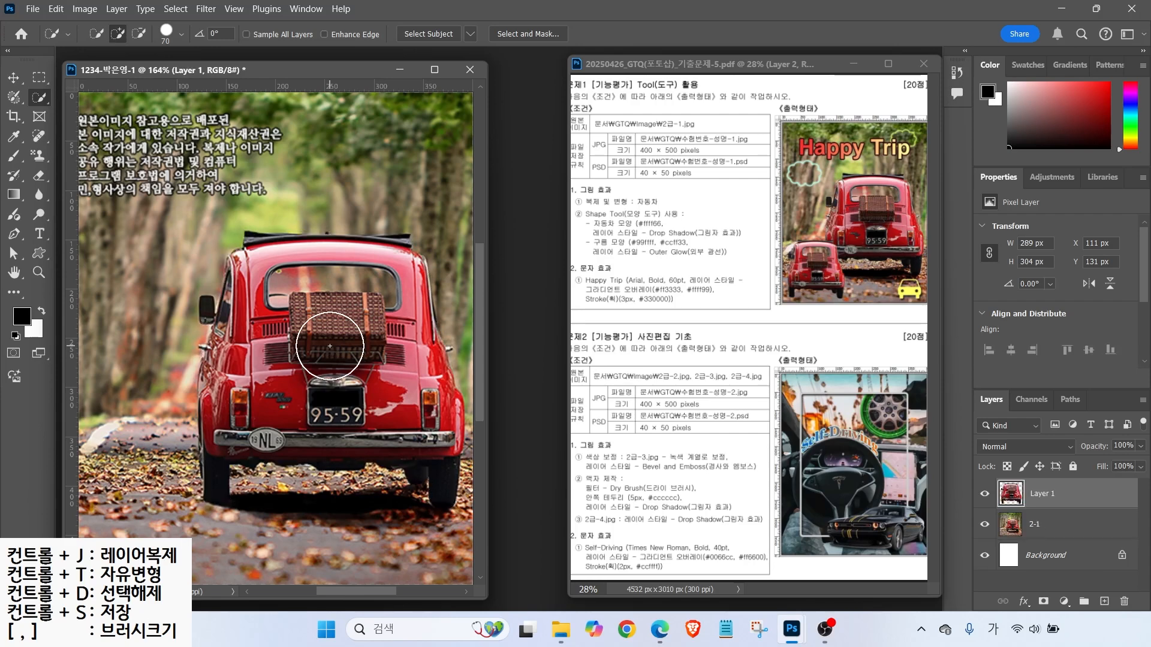
- Move the car copy on Layer 1 up and left of the original
key("alt+2")
mouse_move(991, 490)
left_mouse_down()
mouse_move(961, 443)
mouse_move(1046, 517)
left_mouse_up()
left_click_drag(967, 466, 1064, 532)
key("Escape")
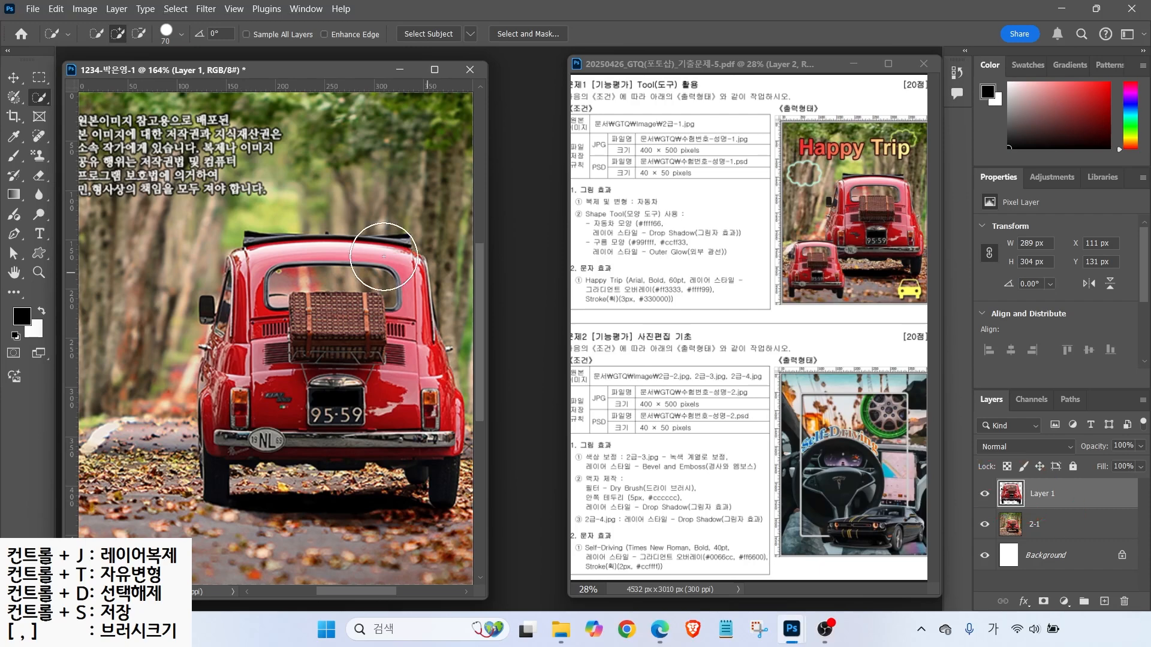
key("v")
left_click_drag(342, 346, 284, 277)
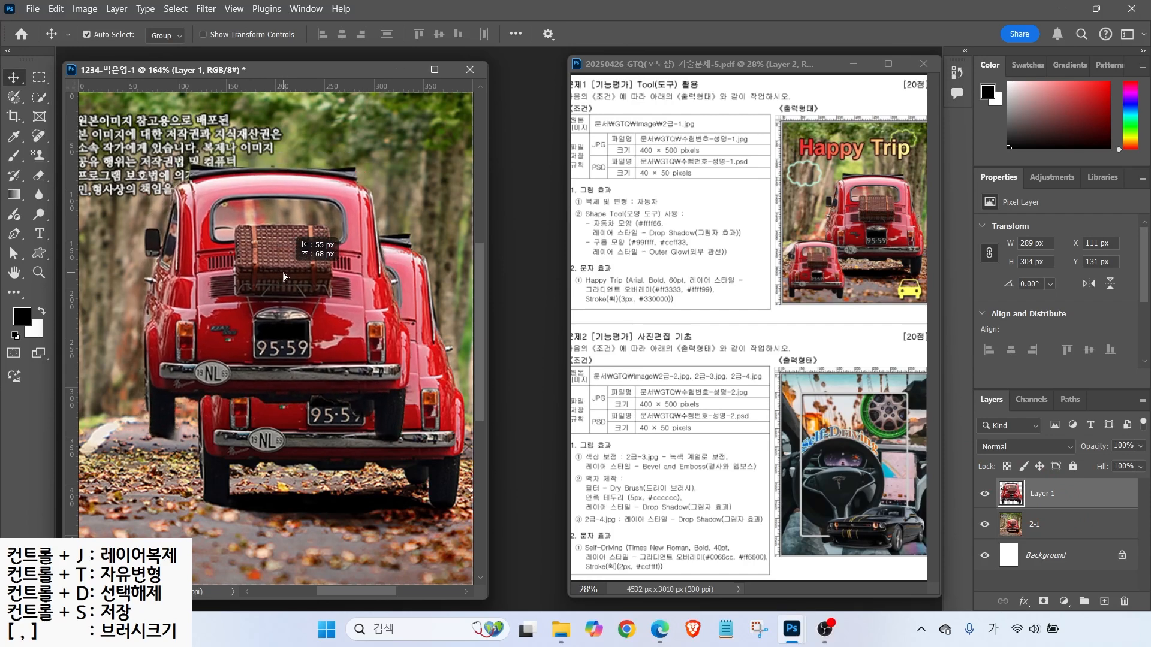
mouse_move(854, 283)
left_mouse_down()
mouse_move(786, 286)
mouse_move(856, 282)
left_mouse_up()
key("Escape")
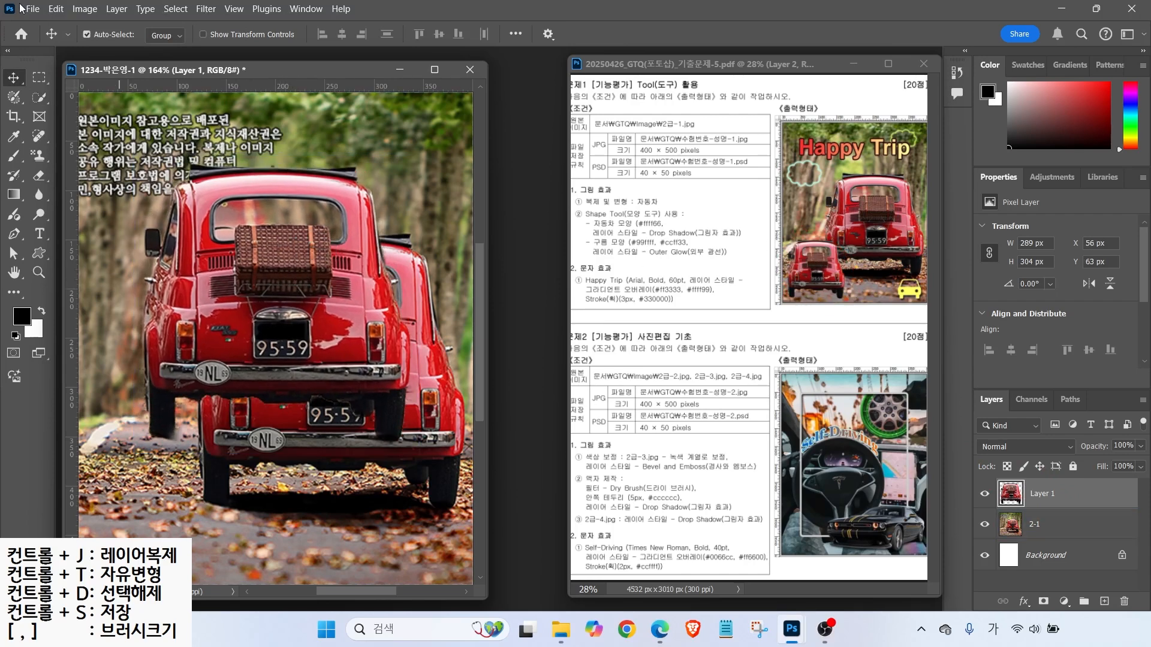
left_click(55, 9)
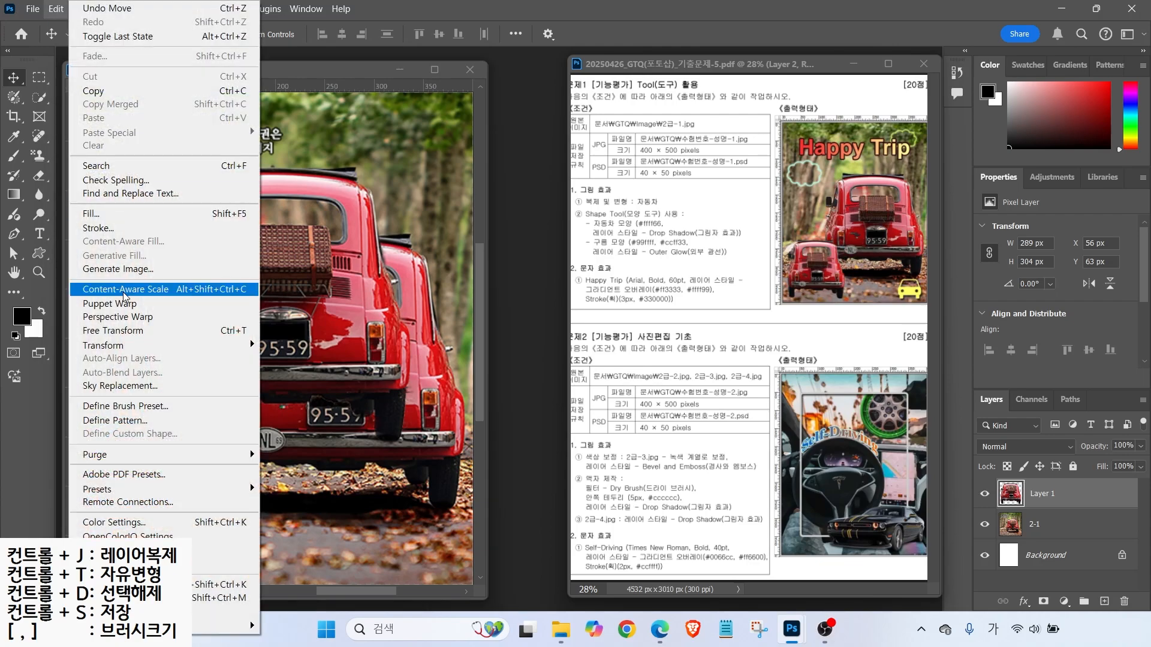
key("ctrl")
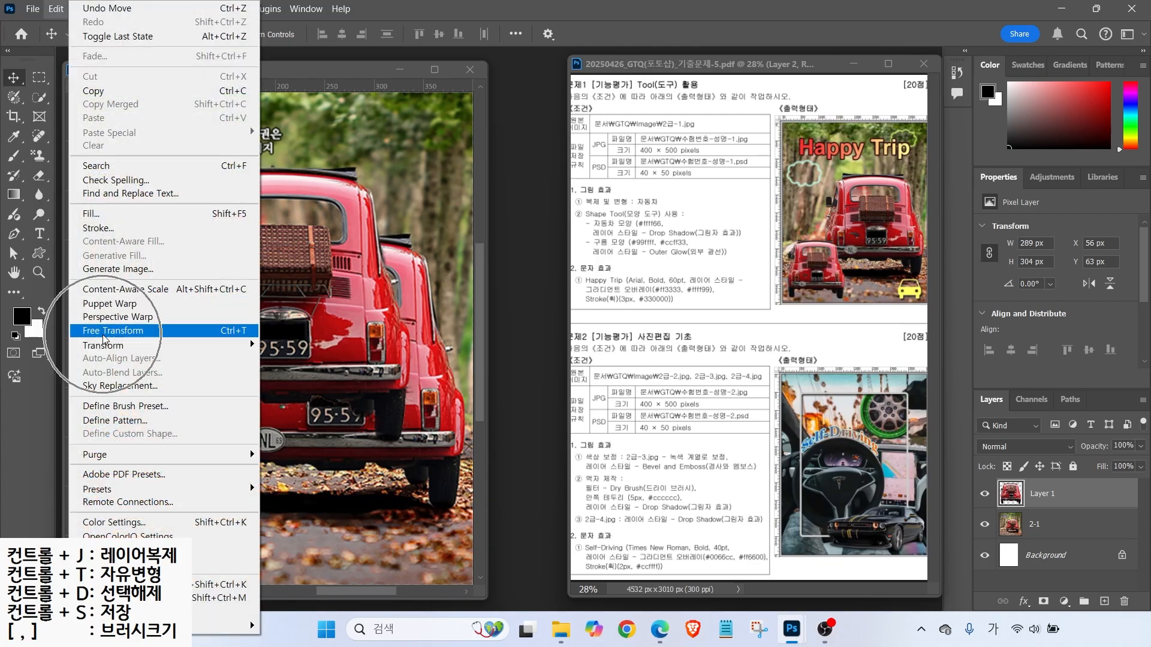
- Scale the car copy to 167 × 175 px and place it bottom-left at X 10, Y 317
key("ctrl")
left_click(213, 337)
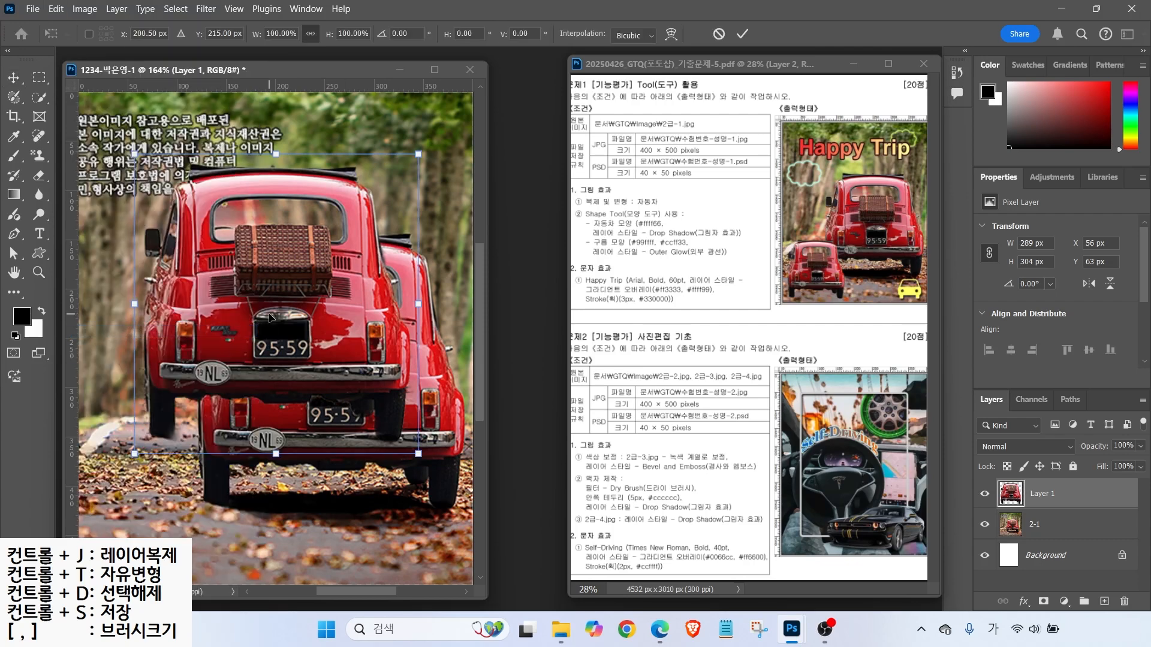
left_click_drag(418, 158, 269, 308)
left_click_drag(239, 401, 198, 525)
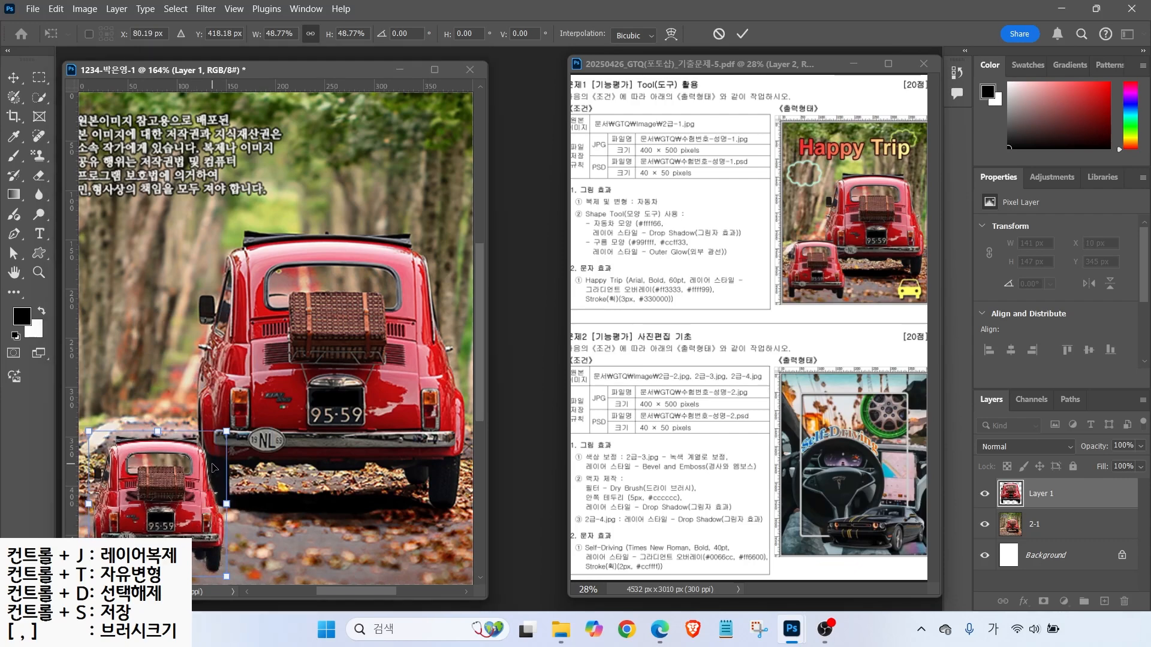
left_click_drag(236, 431, 263, 404)
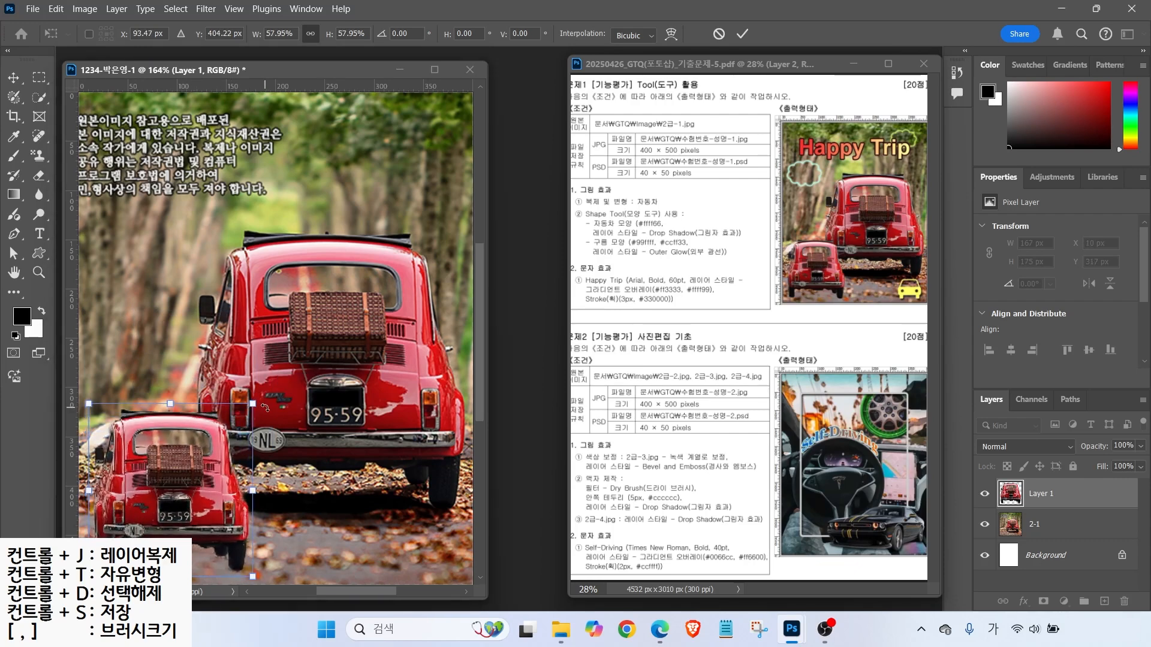
key("Return")
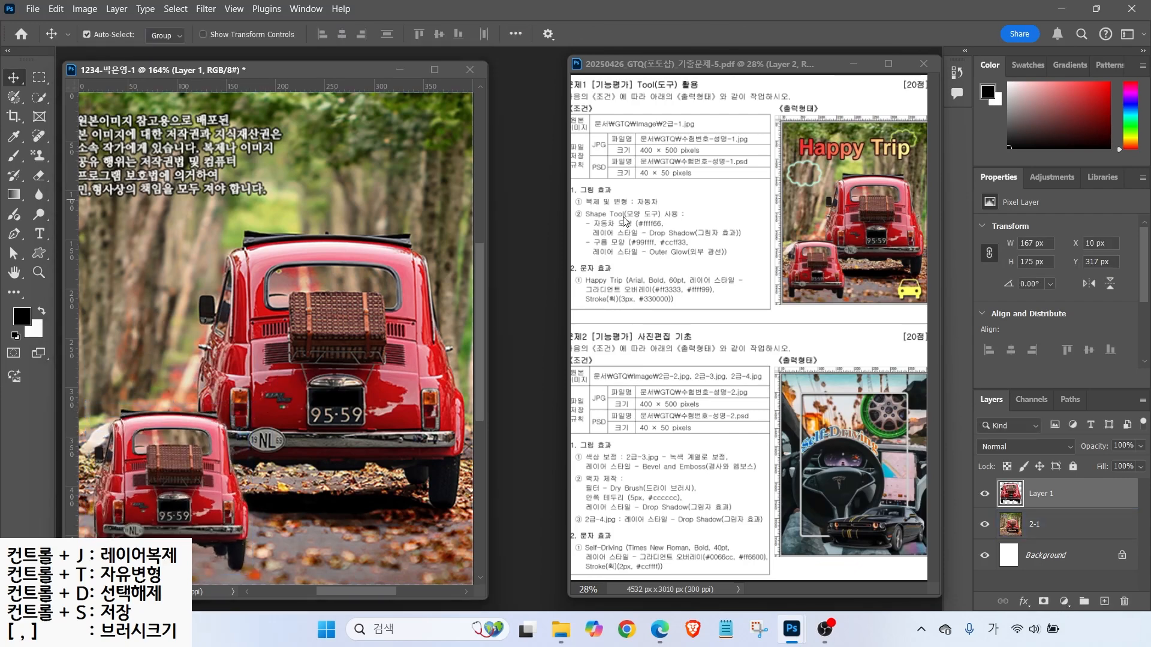
key("ctrl")
left_click_drag(902, 311, 924, 295)
mouse_move(839, 194)
left_mouse_down()
mouse_move(758, 190)
mouse_move(829, 205)
left_mouse_up()
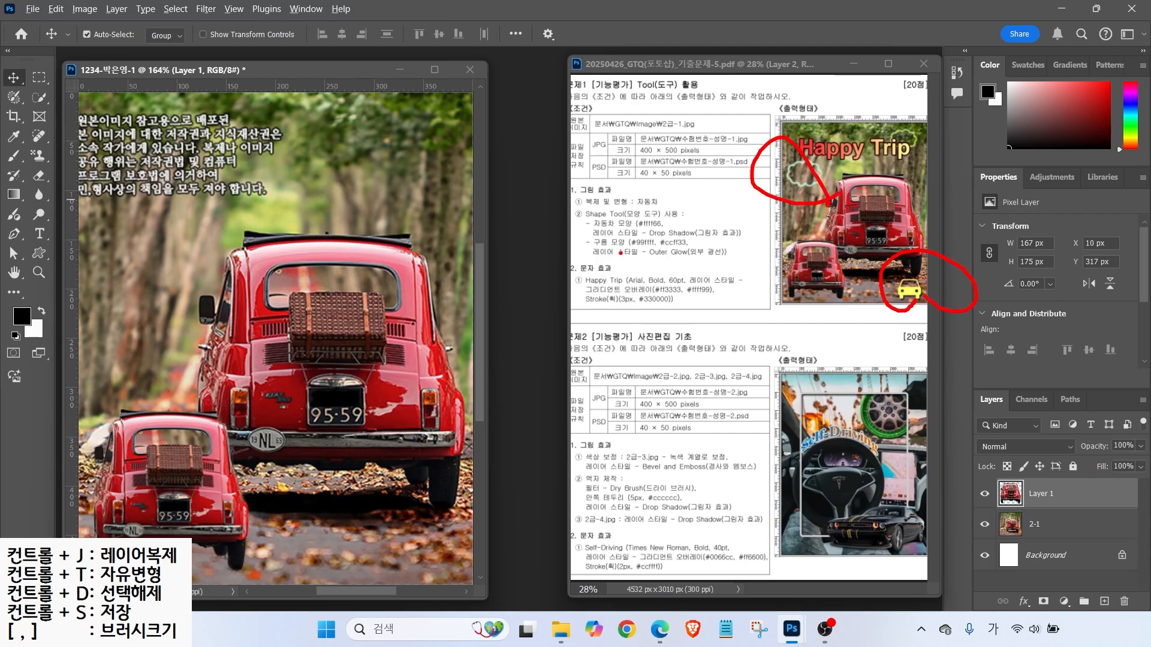
mouse_move(635, 237)
left_mouse_down()
mouse_move(626, 214)
mouse_move(669, 223)
mouse_move(656, 198)
left_mouse_up()
mouse_move(907, 161)
left_mouse_down()
mouse_move(876, 142)
mouse_move(931, 143)
left_mouse_up()
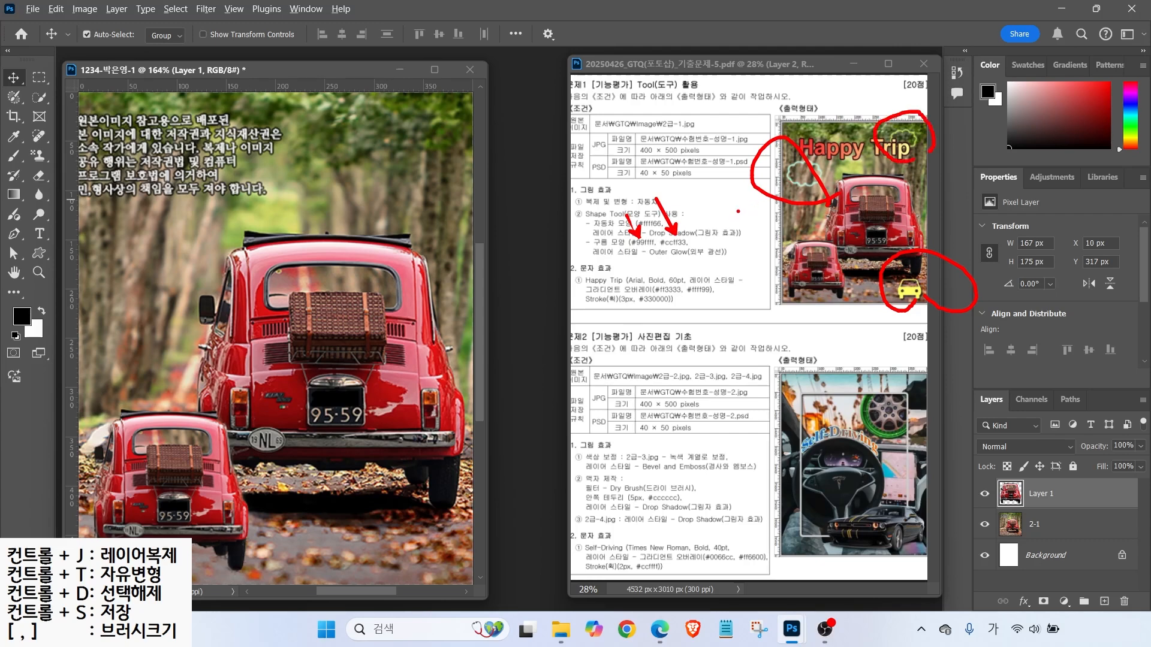
key("Escape")
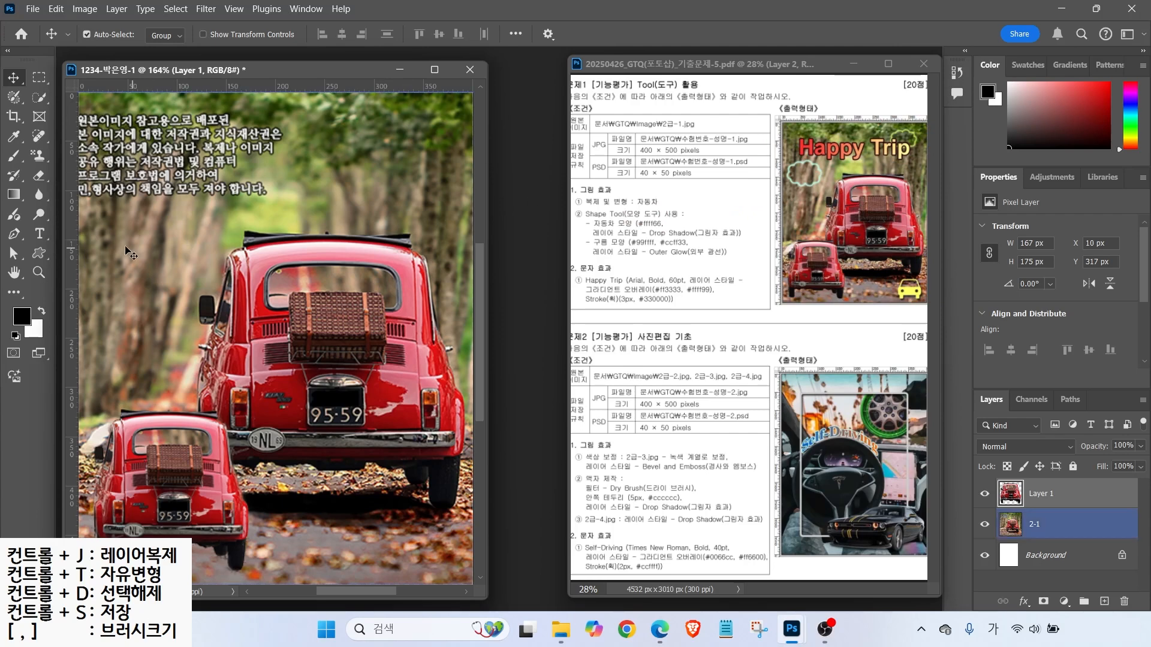
- Select the Custom Shape Tool and browse the Shape picker folders, including EUNYA
left_click(38, 258)
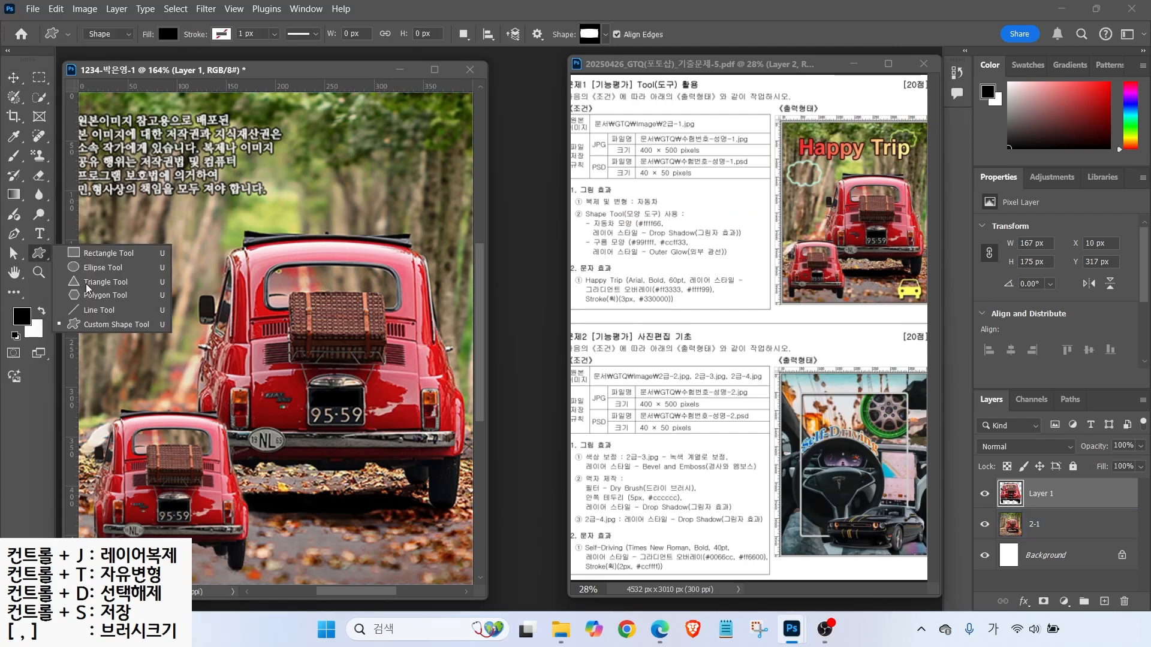
left_click(90, 327)
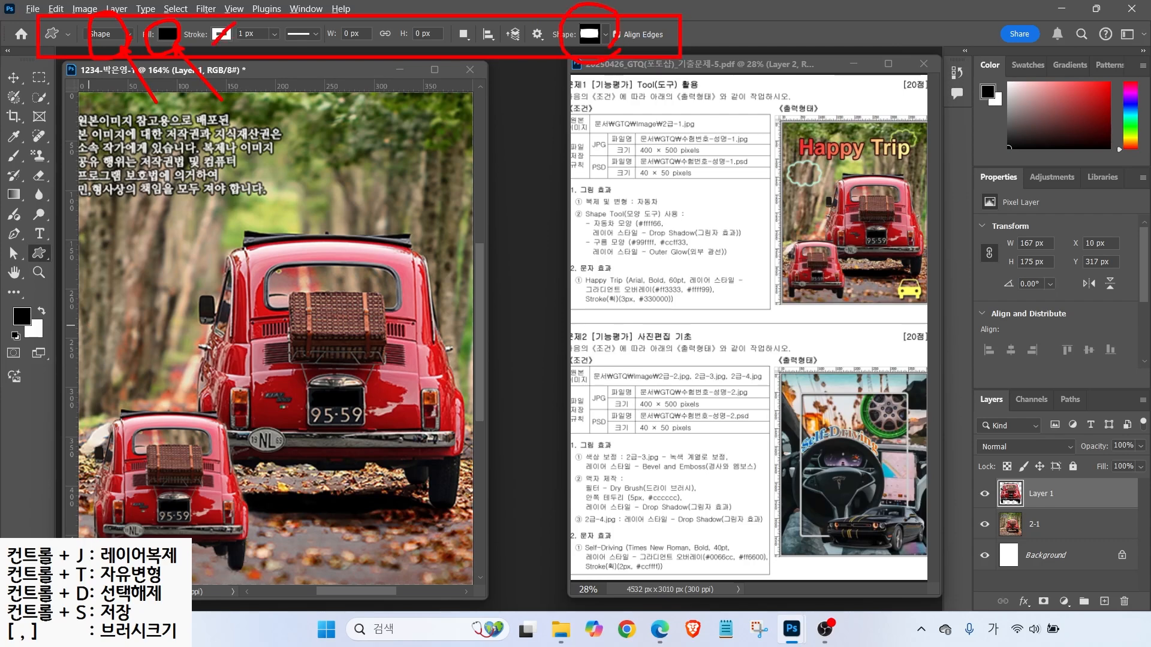
left_click(604, 35)
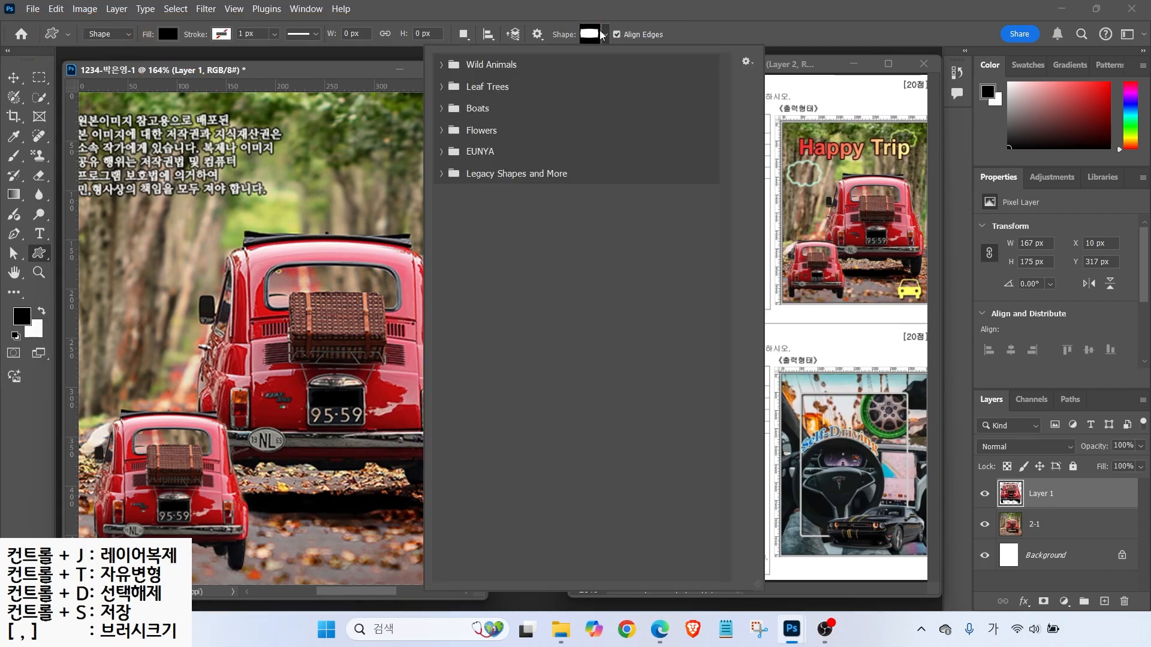
left_click(443, 151)
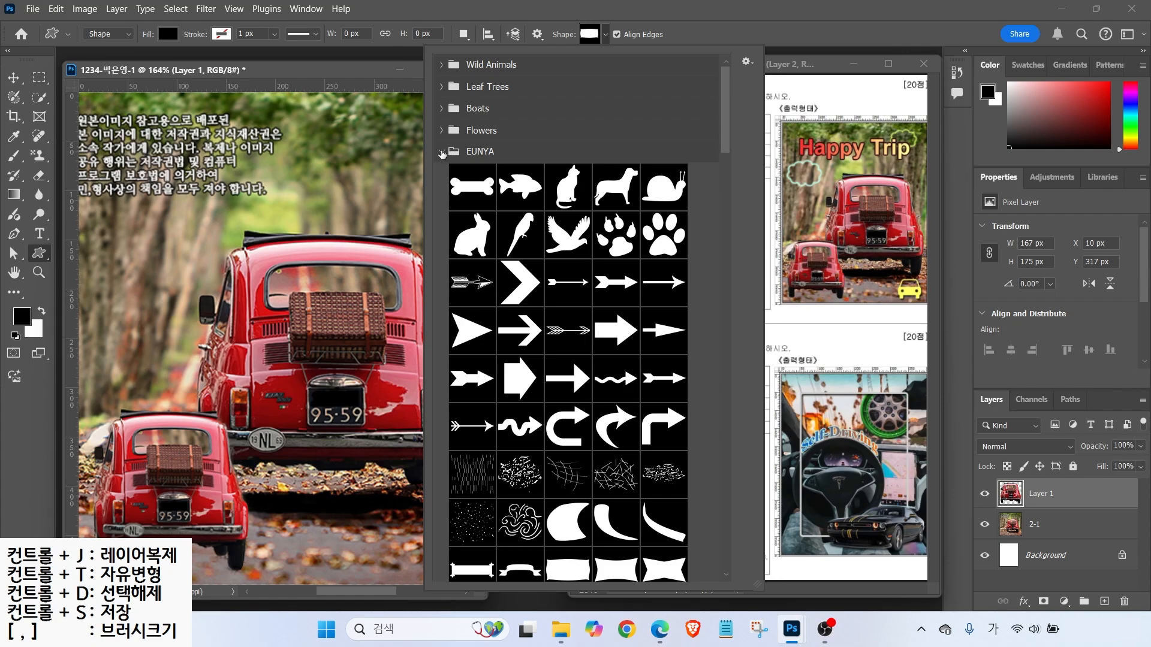
left_click(449, 153)
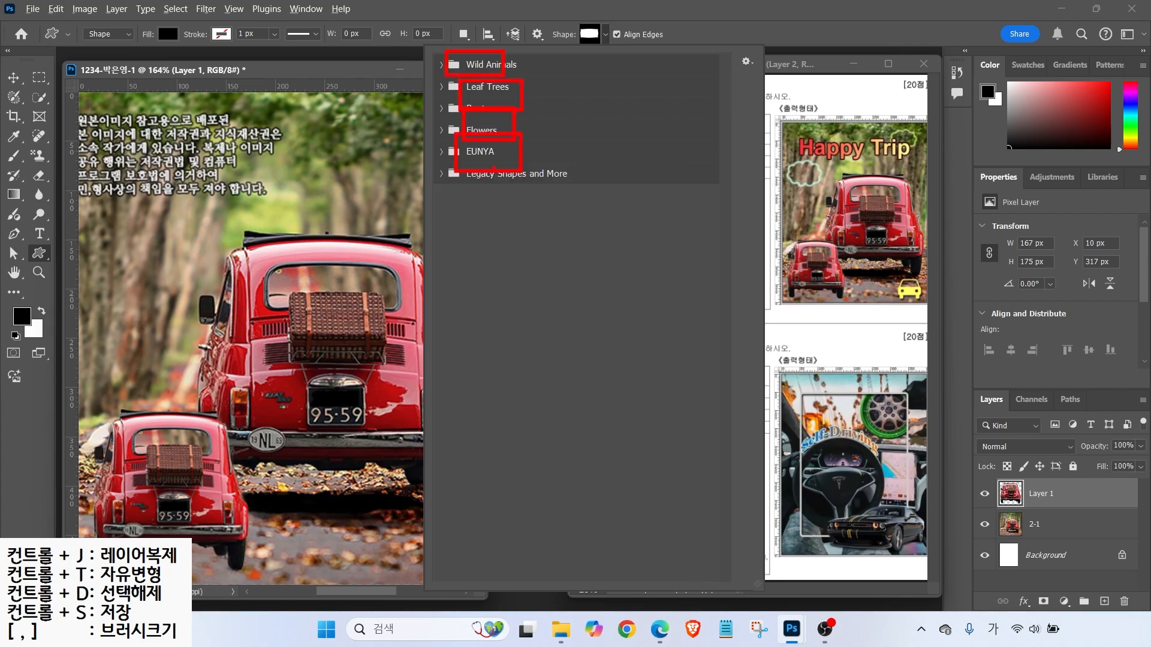
key("Escape")
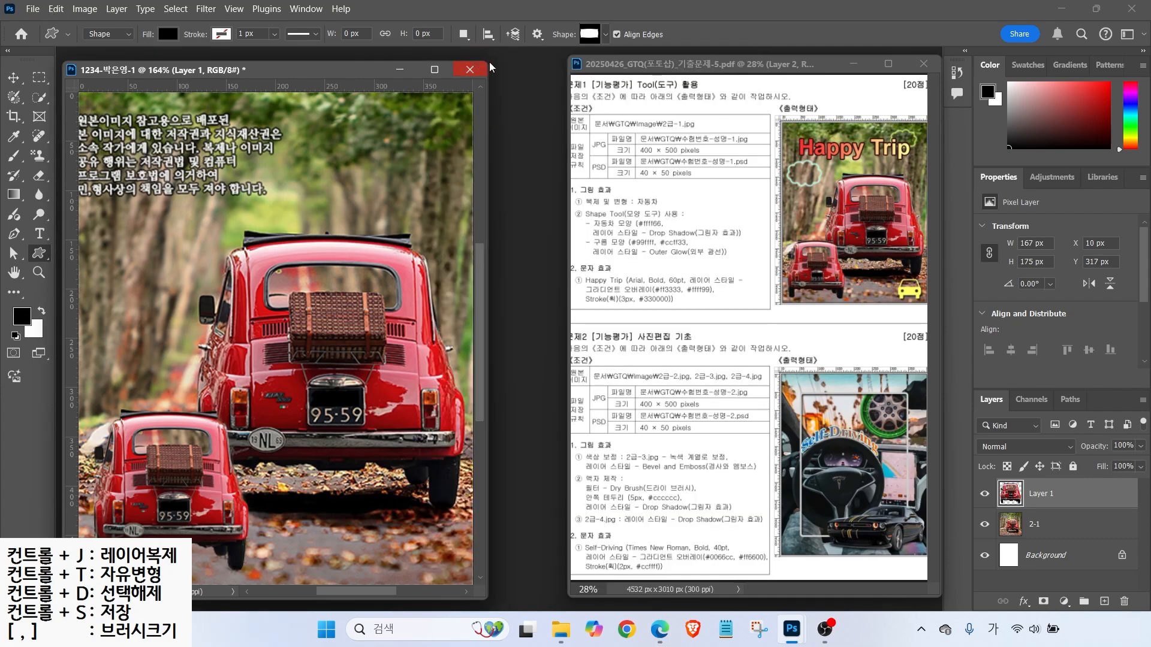
left_click(602, 34)
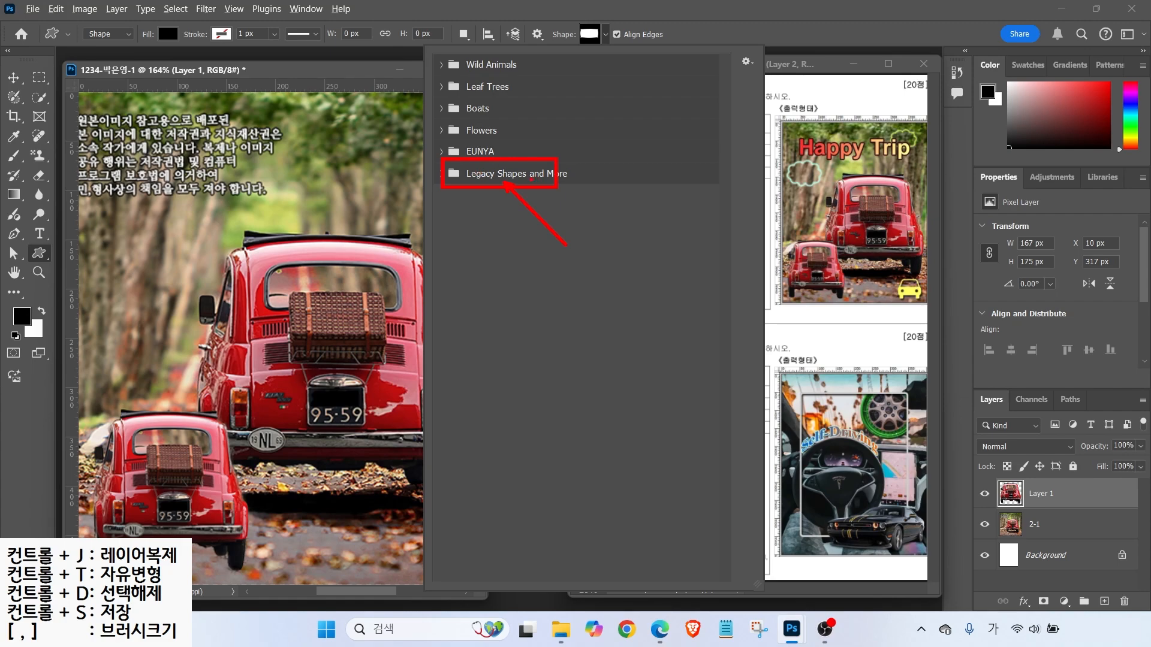
key("Escape")
left_click(306, 9)
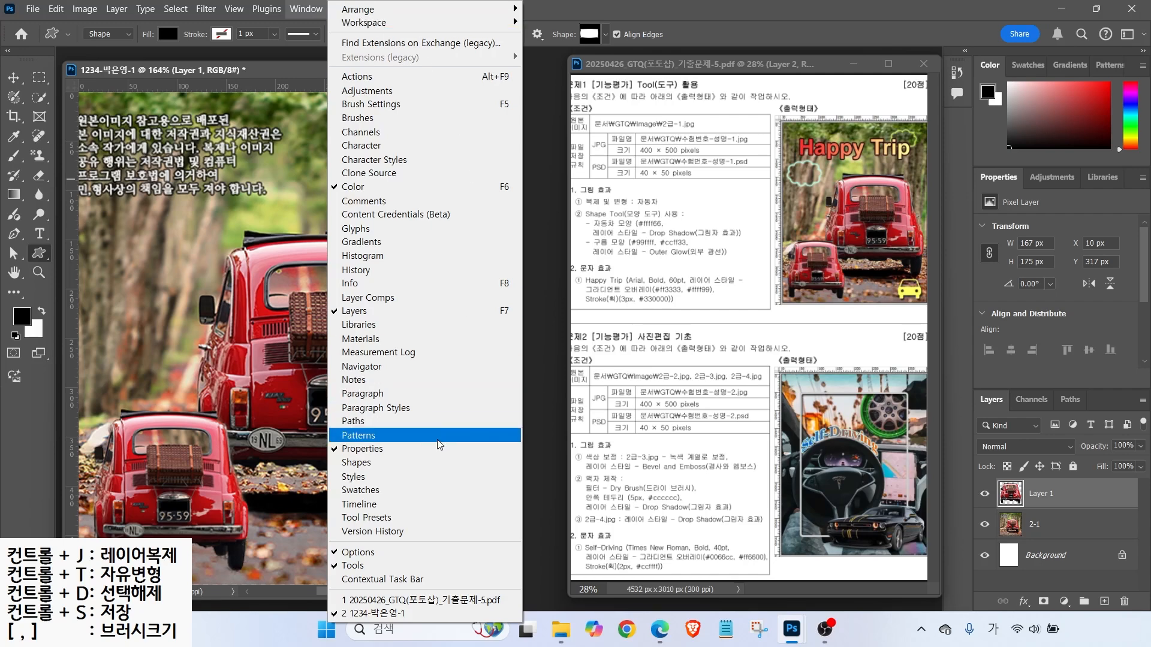
- Load Legacy Shapes and More from the Shapes panel menu and expand it in the picker
left_click(382, 467)
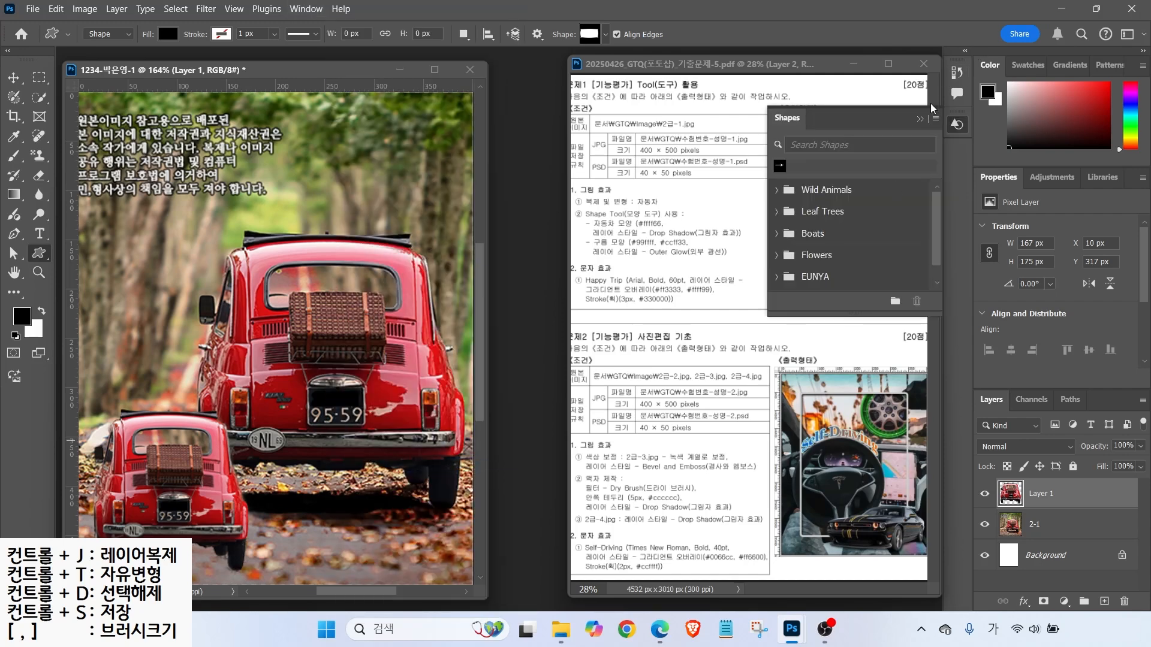
left_click_drag(768, 102, 977, 328)
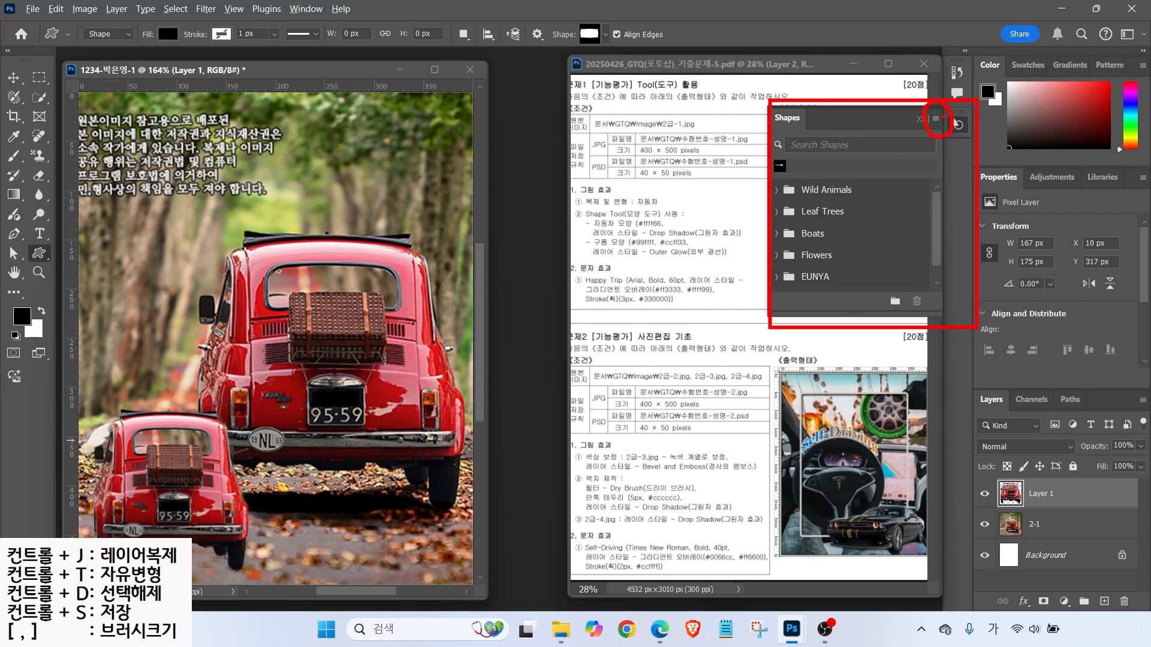
left_click(937, 119)
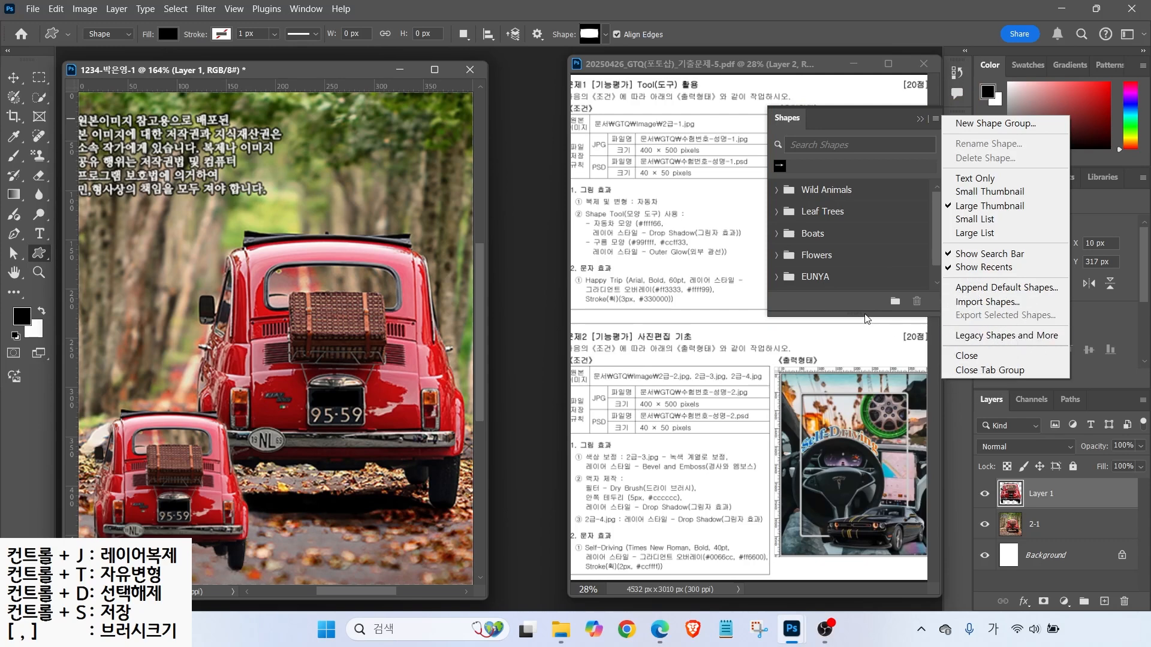
left_click(1006, 336)
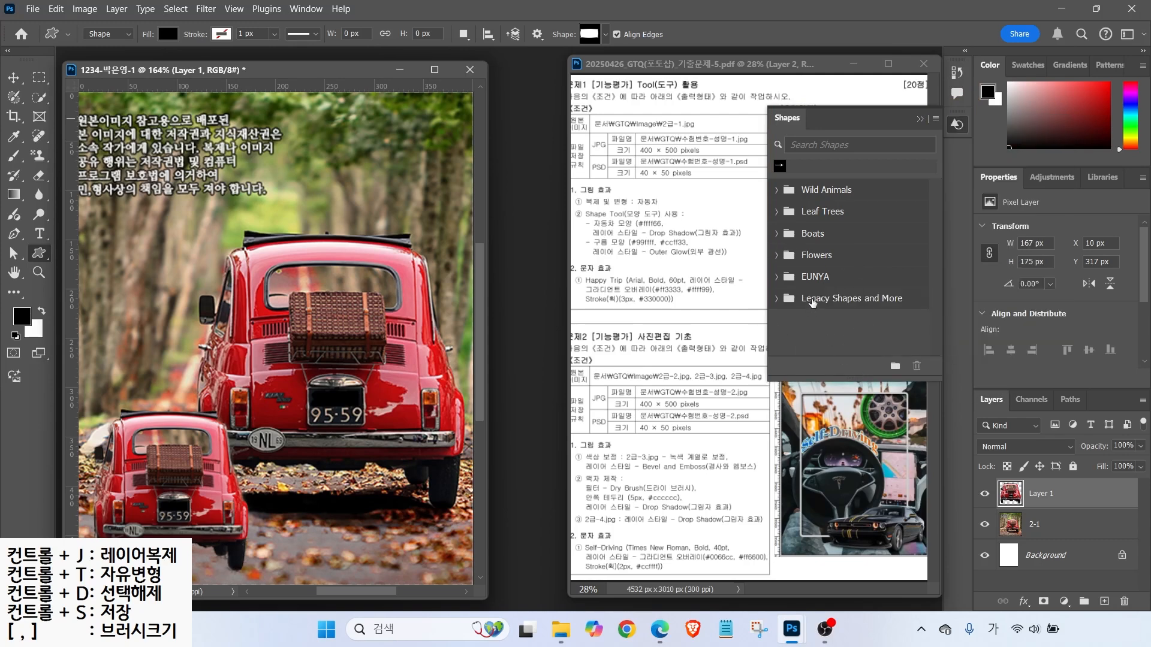
left_click(605, 34)
left_click(440, 173)
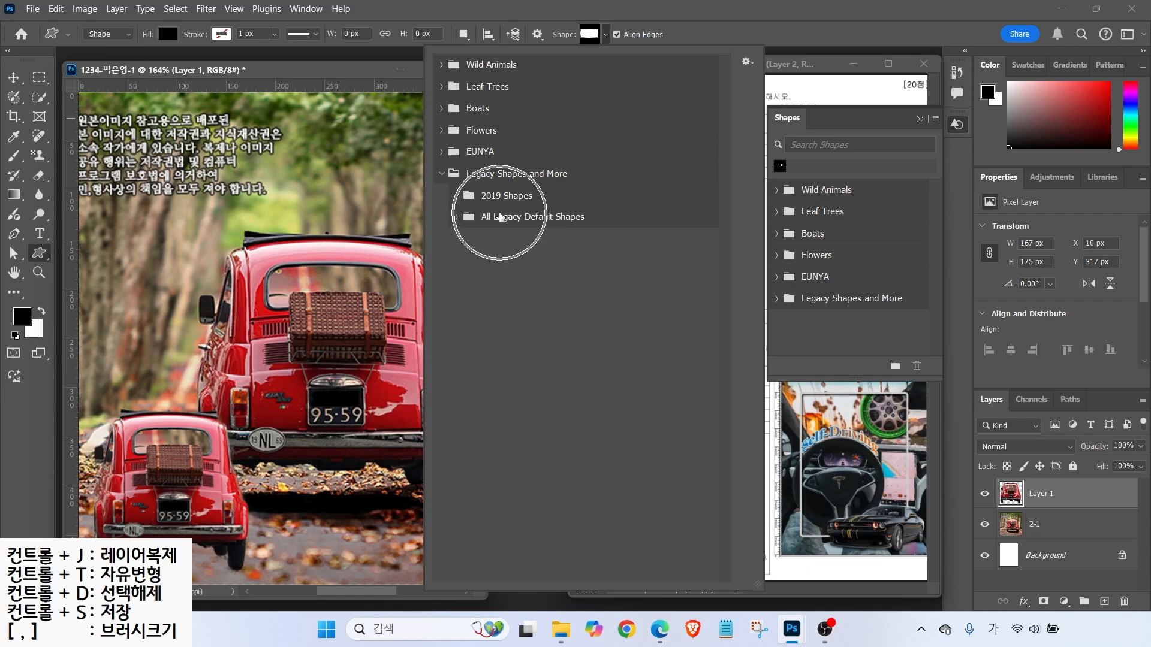
- Expand All Legacy Default Shapes and its sub-folders, from Animals through Web, including Symbols
left_click(455, 217)
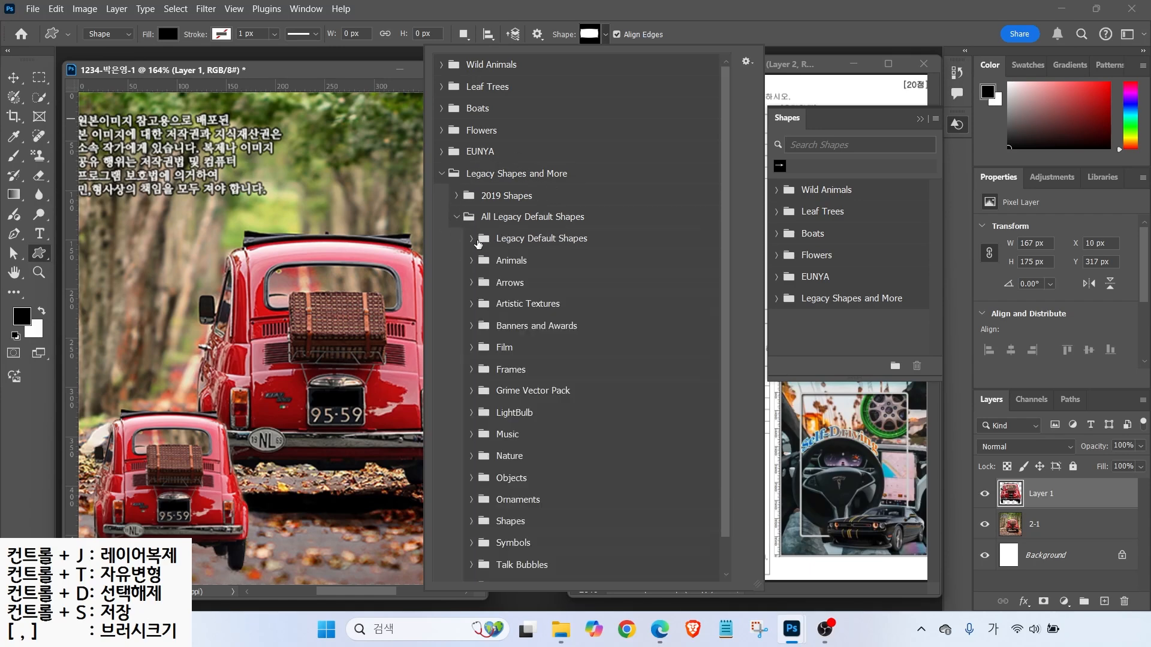
left_click(471, 239)
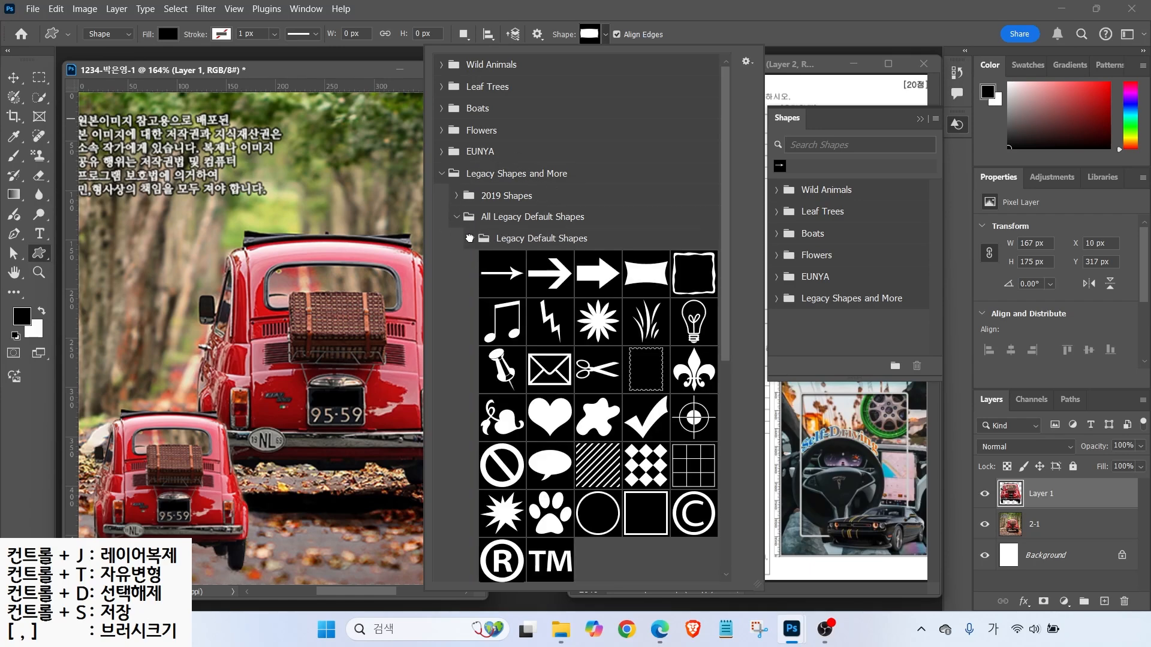
left_click(470, 238)
left_click(471, 261)
left_click(472, 261)
left_click(471, 283)
left_click(471, 283)
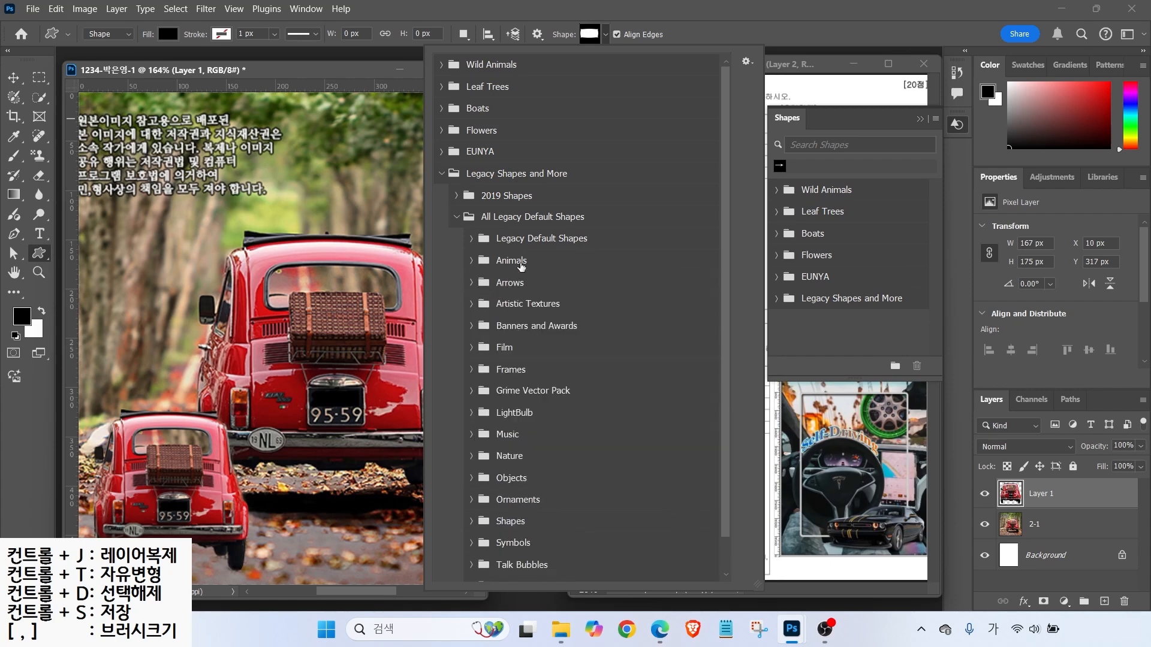
scroll(564, 408, "down", 2)
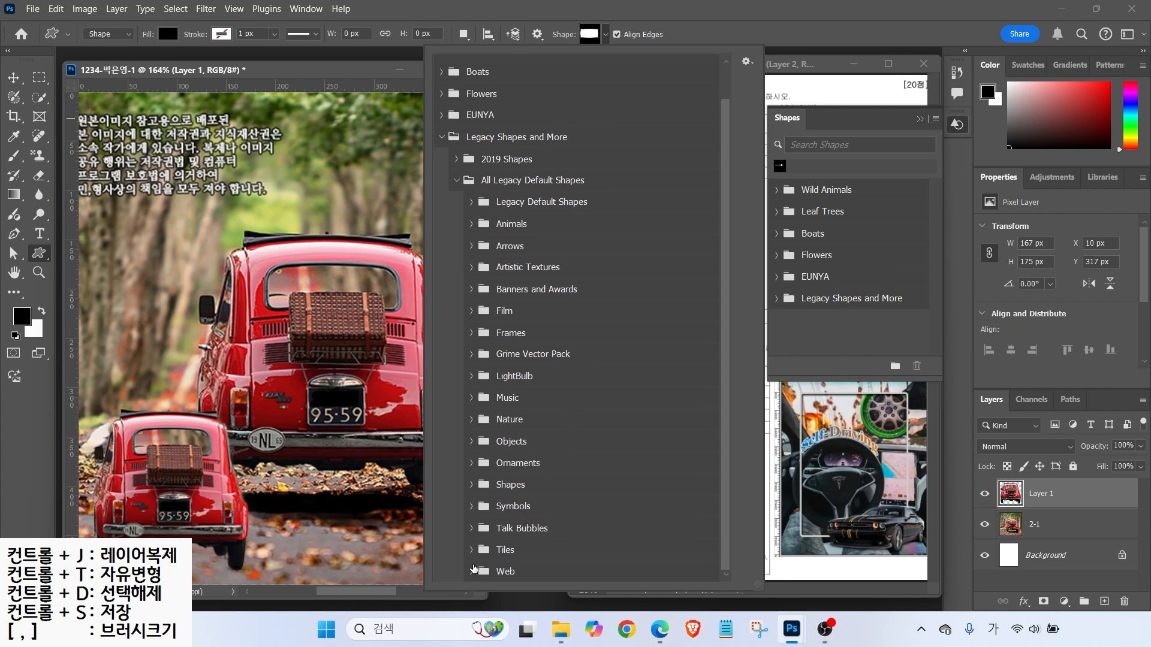
left_click(472, 572)
left_click(472, 551)
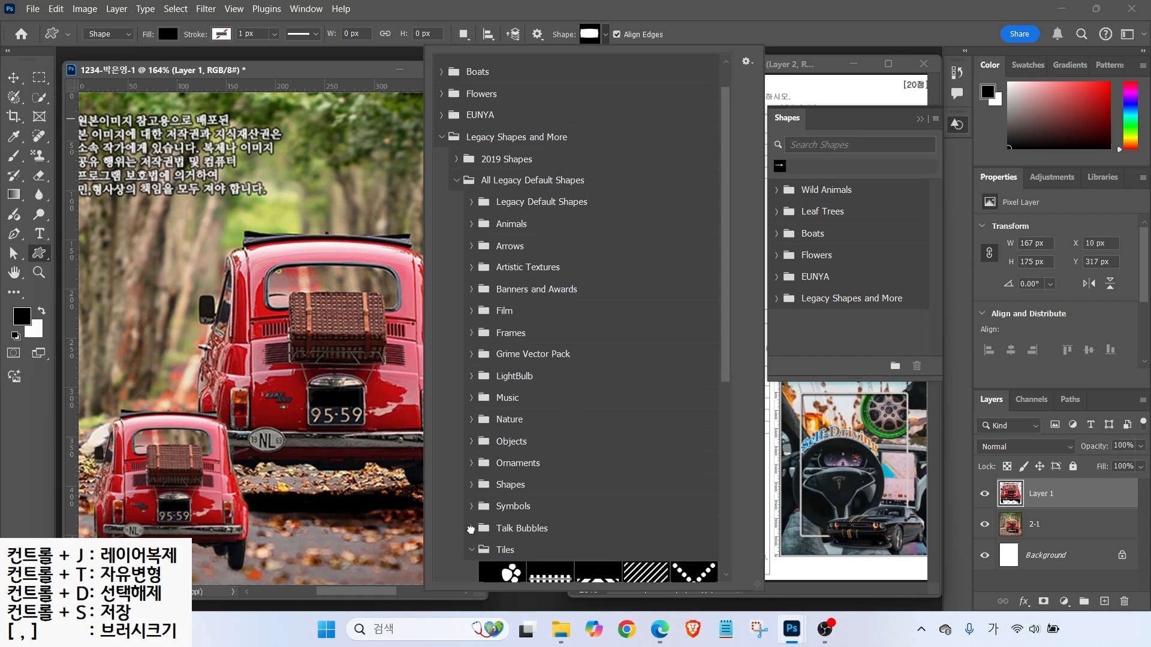
left_click(472, 529)
left_click(471, 506)
left_click(472, 463)
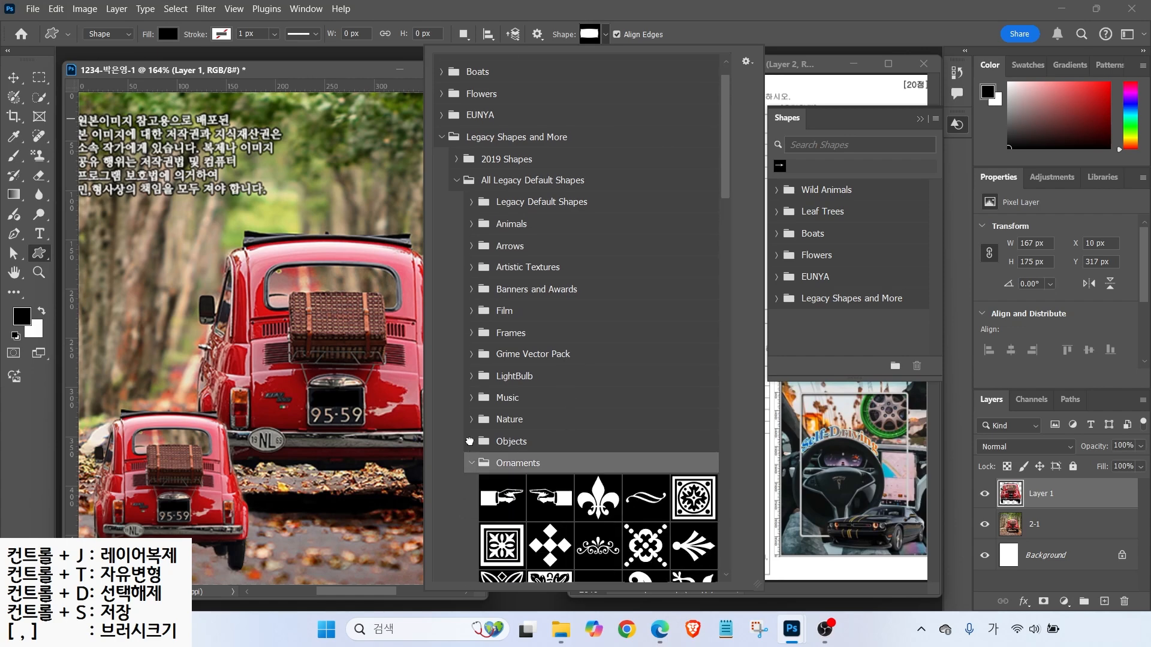
left_click(472, 419)
left_click(472, 397)
left_click(472, 376)
left_click(472, 353)
left_click(472, 332)
left_click(472, 310)
left_click(472, 289)
left_click(472, 267)
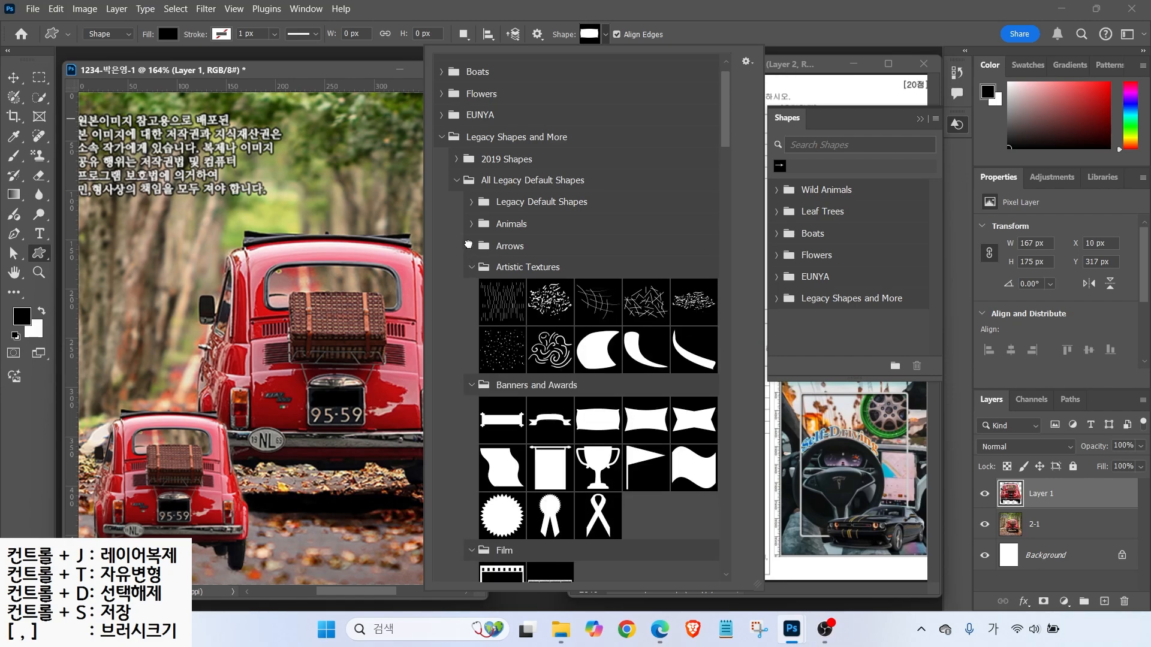
left_click(472, 246)
left_click(471, 224)
left_click(471, 201)
- Draw the Symbols car shape near the photo's top left and close the Shapes panel
left_click_drag(726, 96, 721, 471)
left_click(508, 294)
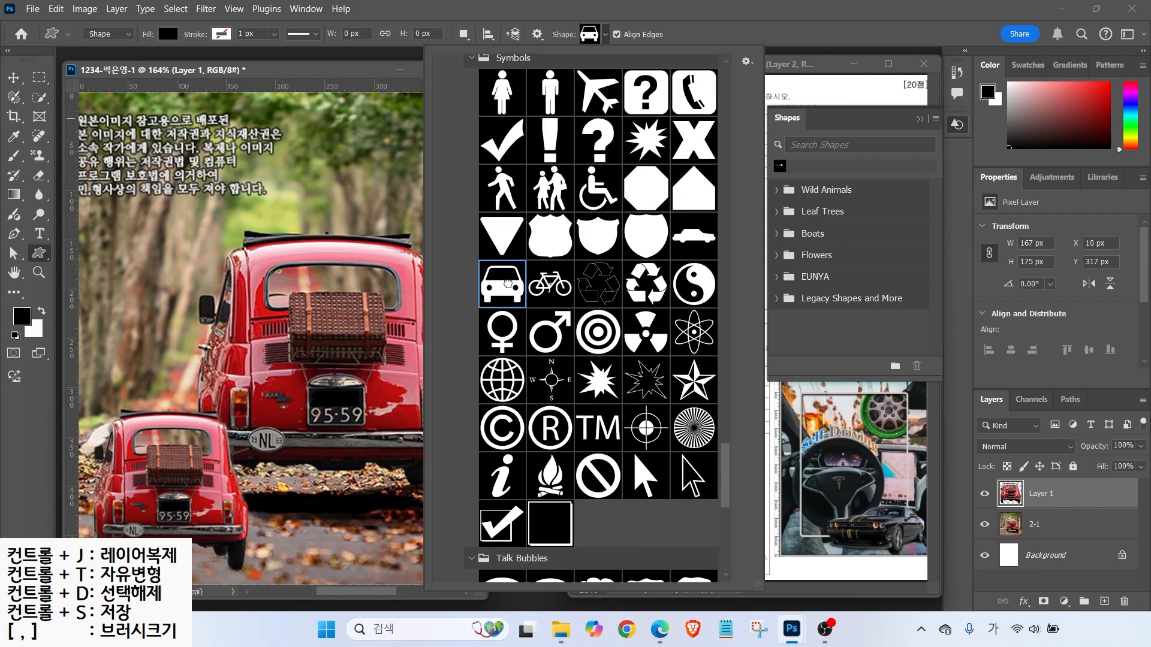
left_click_drag(138, 231, 188, 287)
left_click(920, 119)
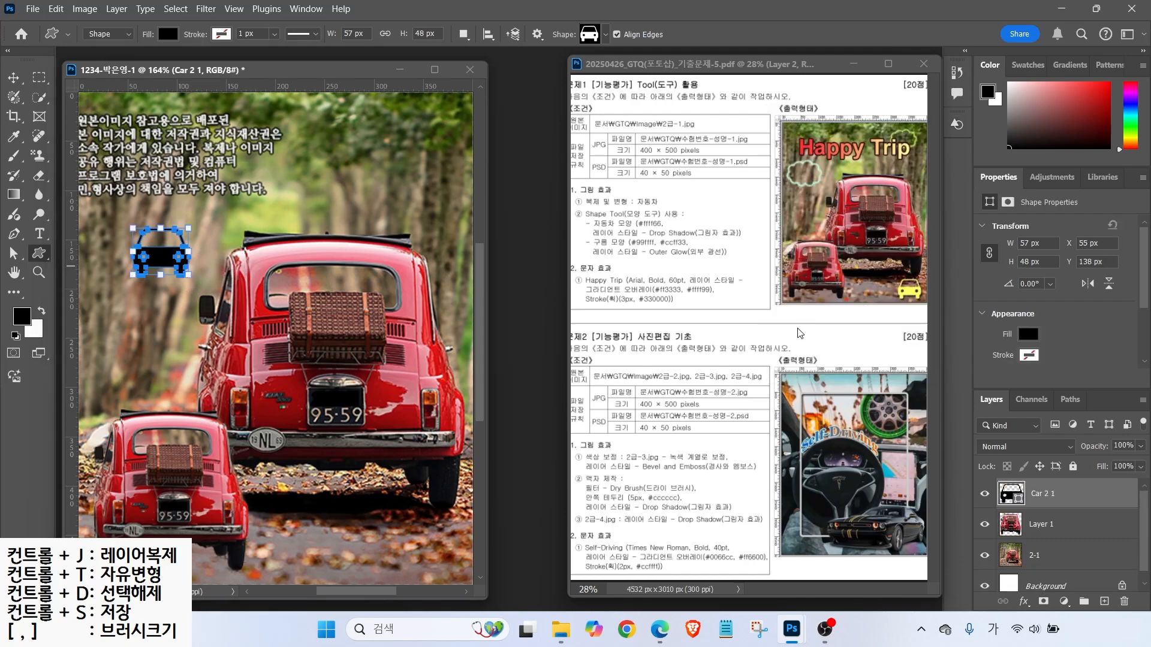
- Drag the car shape to the photo's lower right corner
left_click(13, 78)
left_click_drag(168, 261, 428, 552)
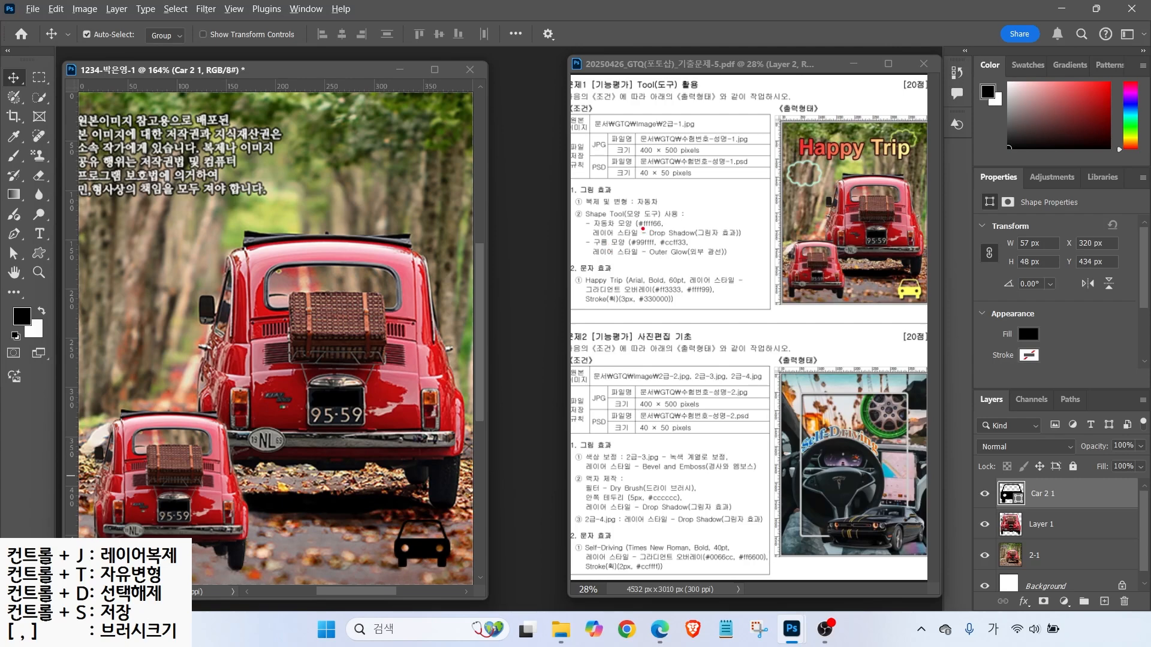
mouse_move(645, 217)
left_mouse_down()
mouse_move(683, 188)
mouse_move(670, 231)
mouse_move(685, 229)
left_mouse_up()
mouse_move(958, 461)
left_mouse_down()
mouse_move(1079, 504)
mouse_move(999, 500)
mouse_move(1012, 483)
mouse_move(1025, 507)
left_mouse_up()
key("Escape")
- Change the Car 2 1 shape's fill colour to yellow #ffff66
double_click(1012, 497)
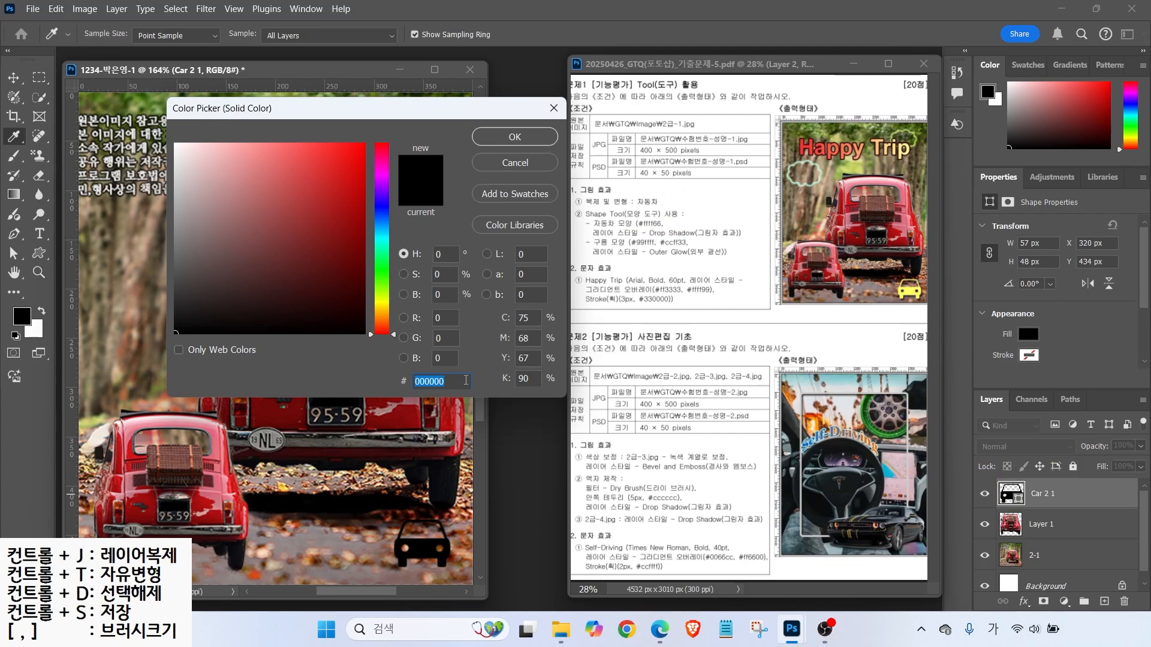
type("ffff66")
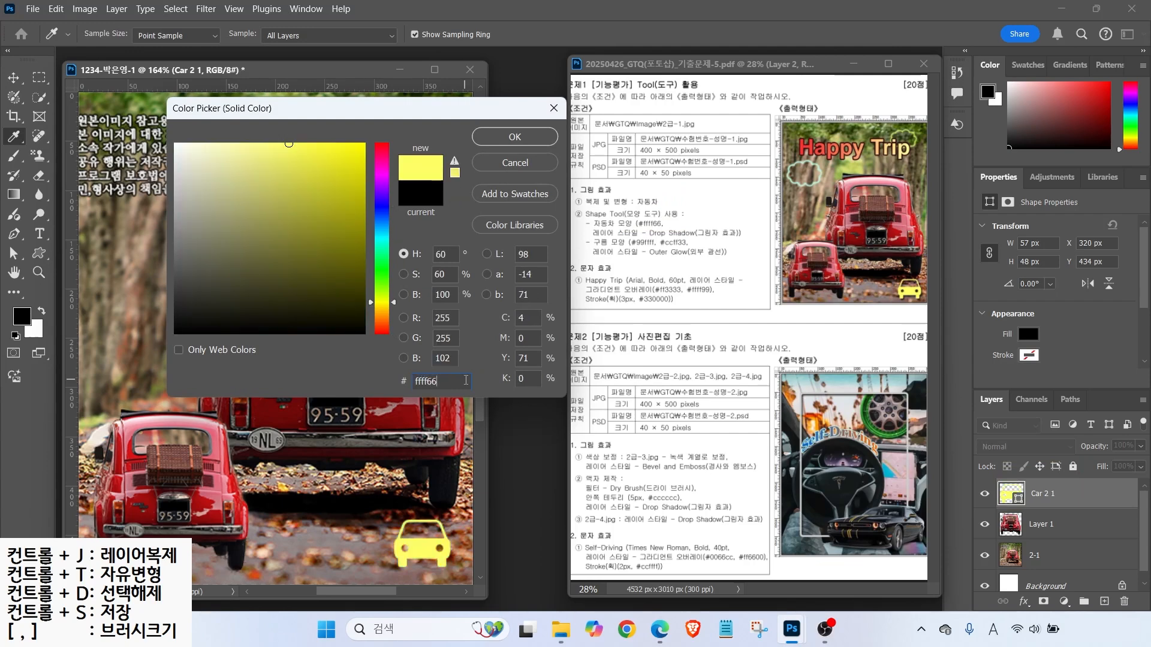
key("Return")
key("v")
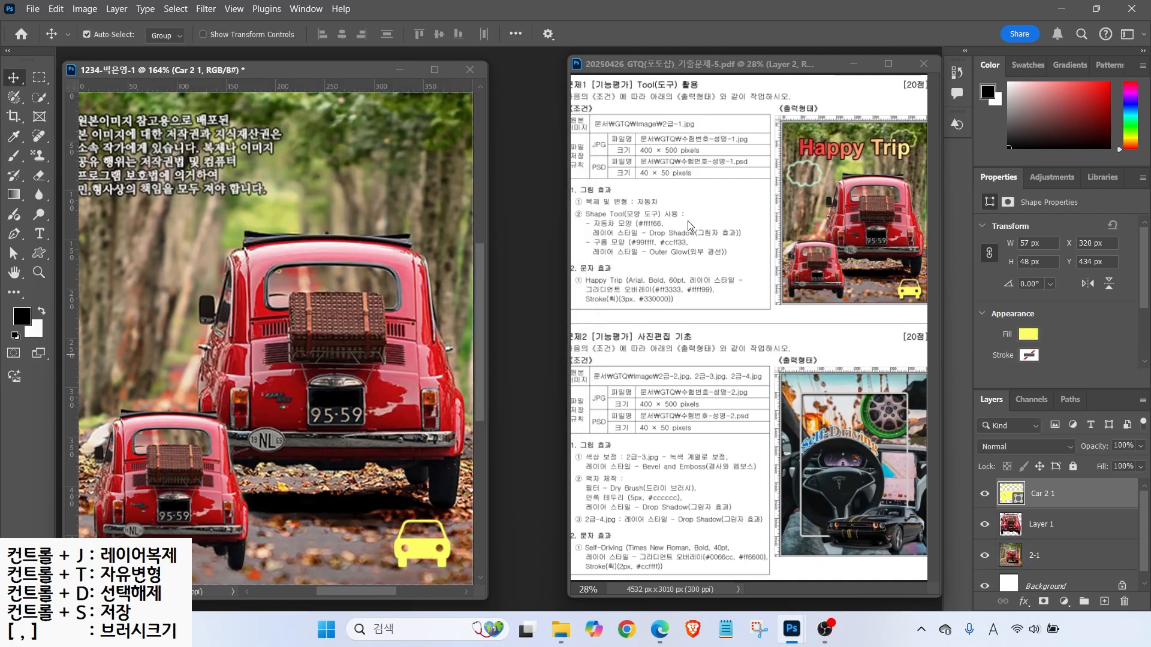
key("ctrl")
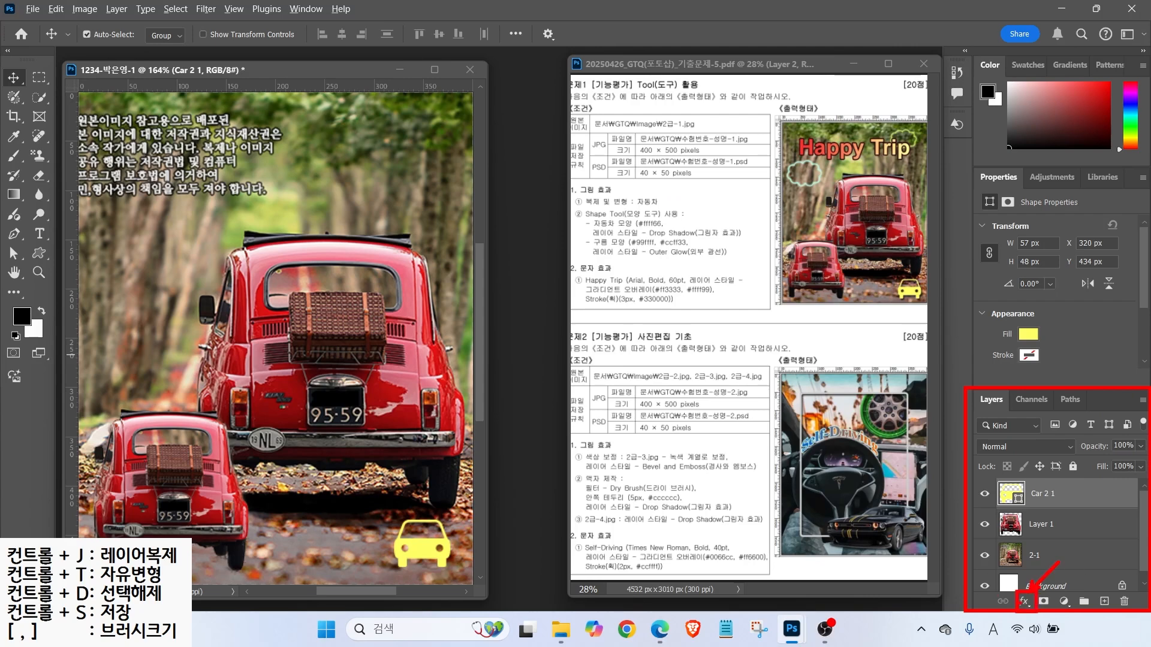
- Add a Drop Shadow to Car 2 1: opacity 75%, angle 120°, distance and size 5 px
left_click(1025, 601)
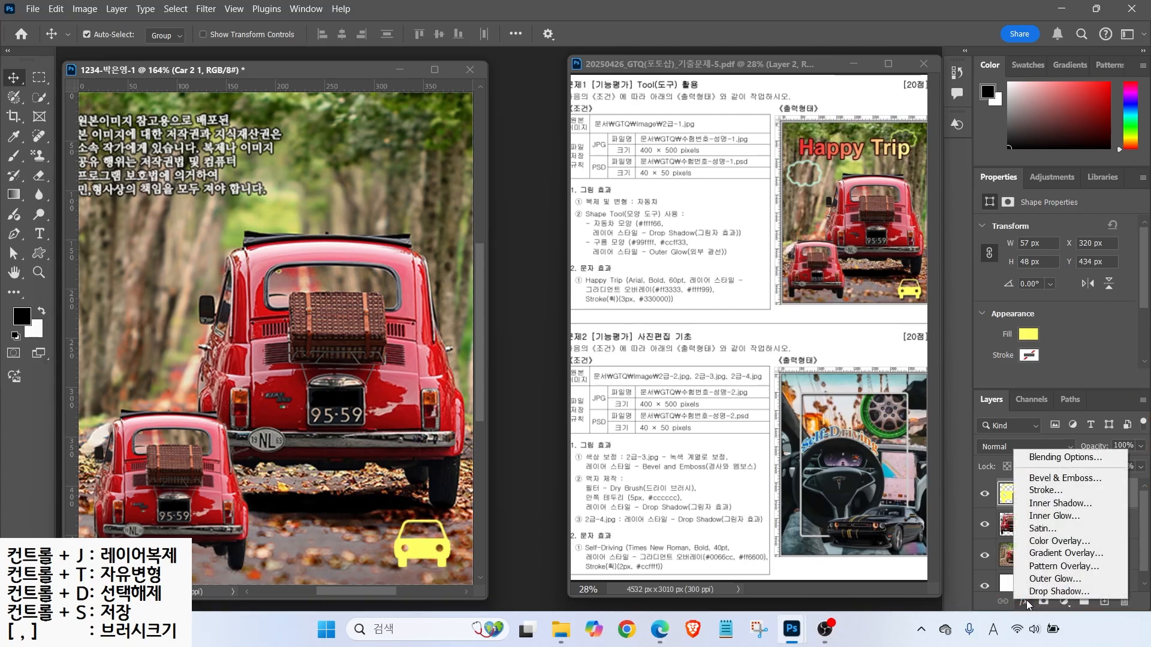
left_click(1036, 592)
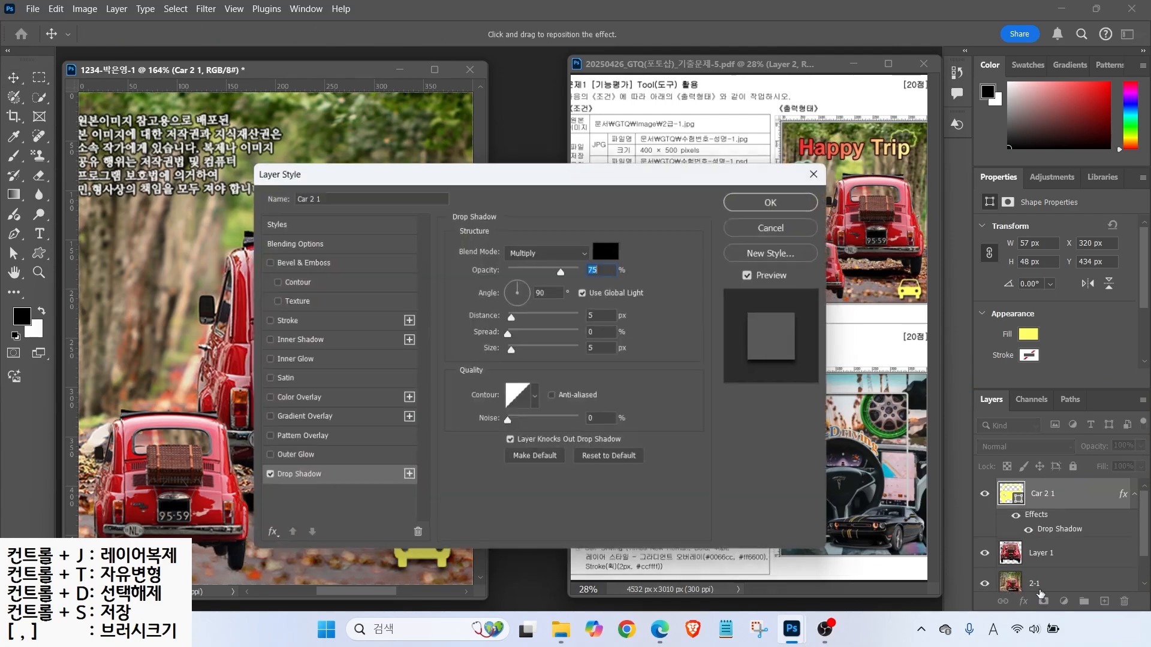
left_click_drag(587, 178, 757, 77)
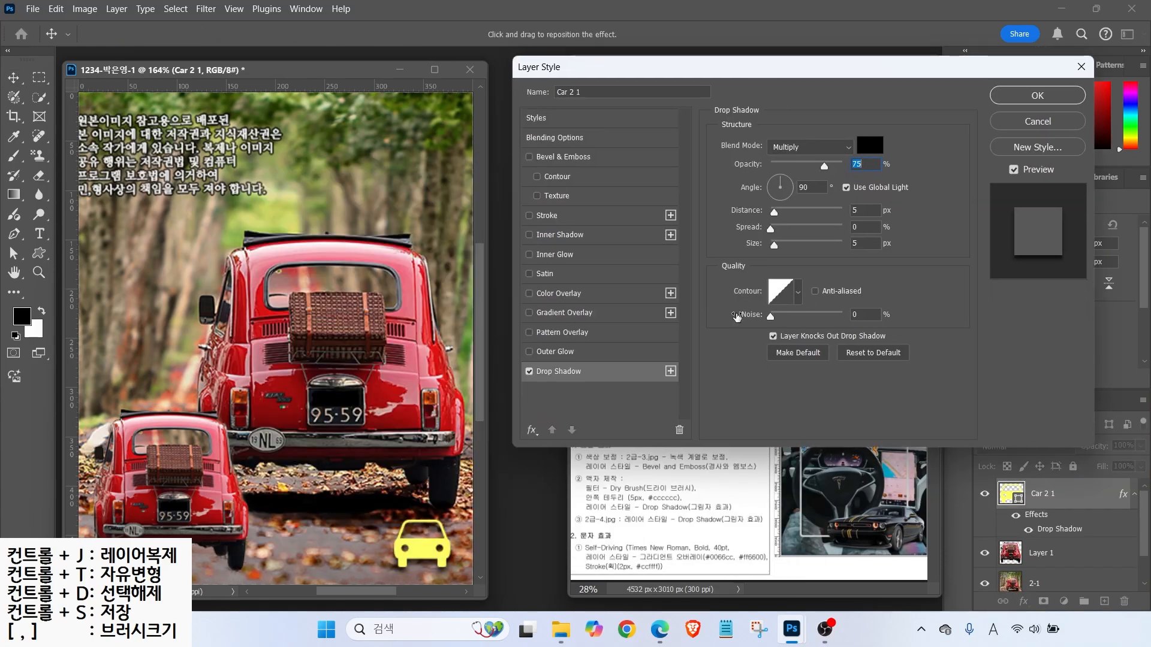
key("alt")
left_click_drag(807, 150, 891, 183)
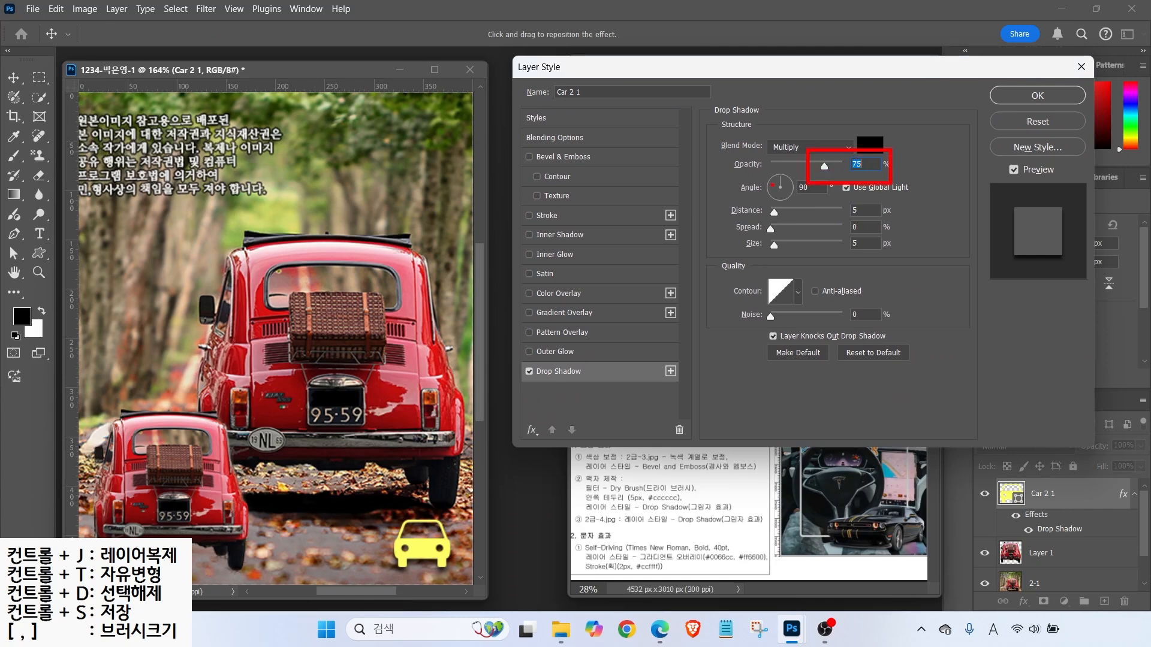
left_click_drag(759, 173, 801, 206)
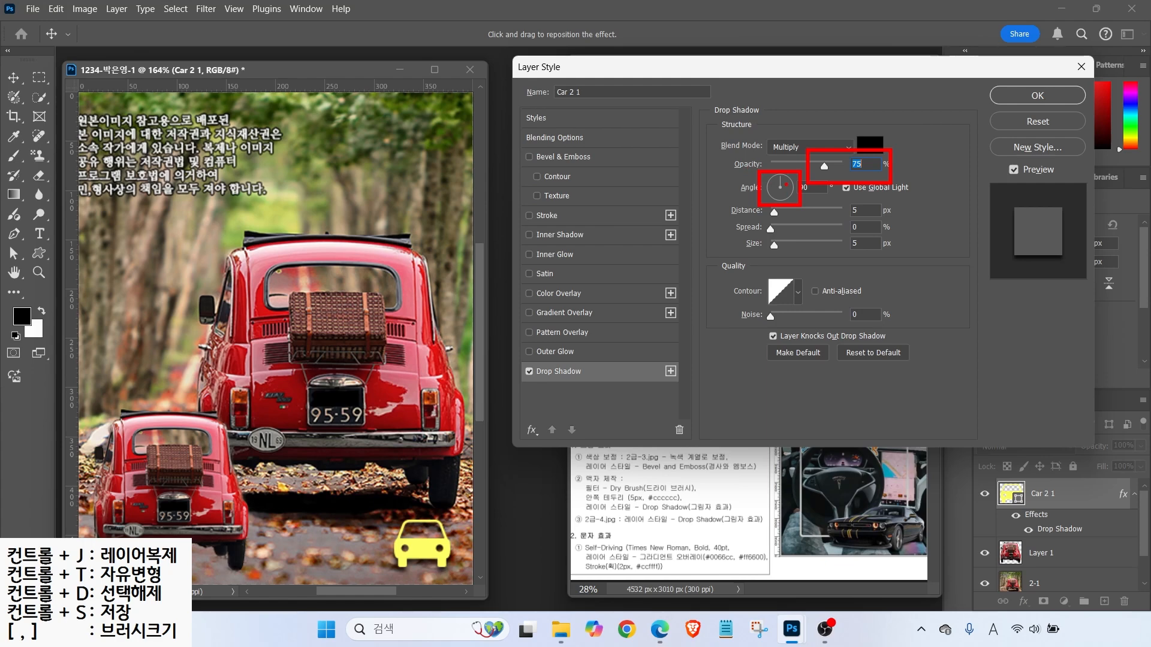
left_click_drag(777, 223, 908, 221)
left_click_drag(757, 252, 901, 251)
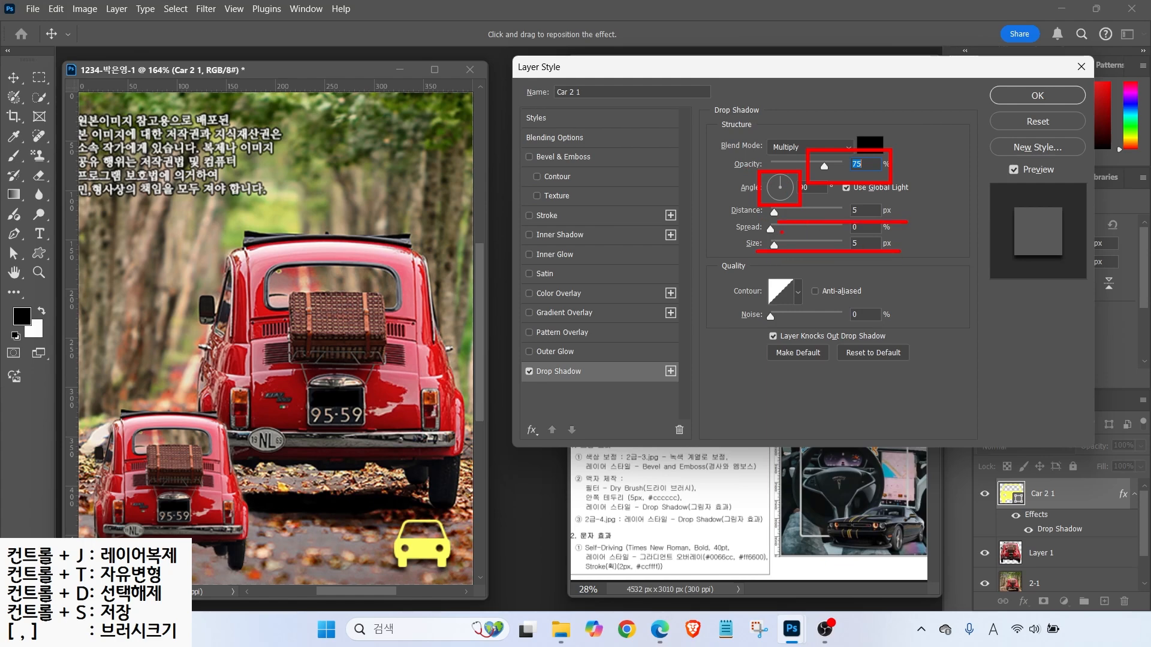
key("Escape")
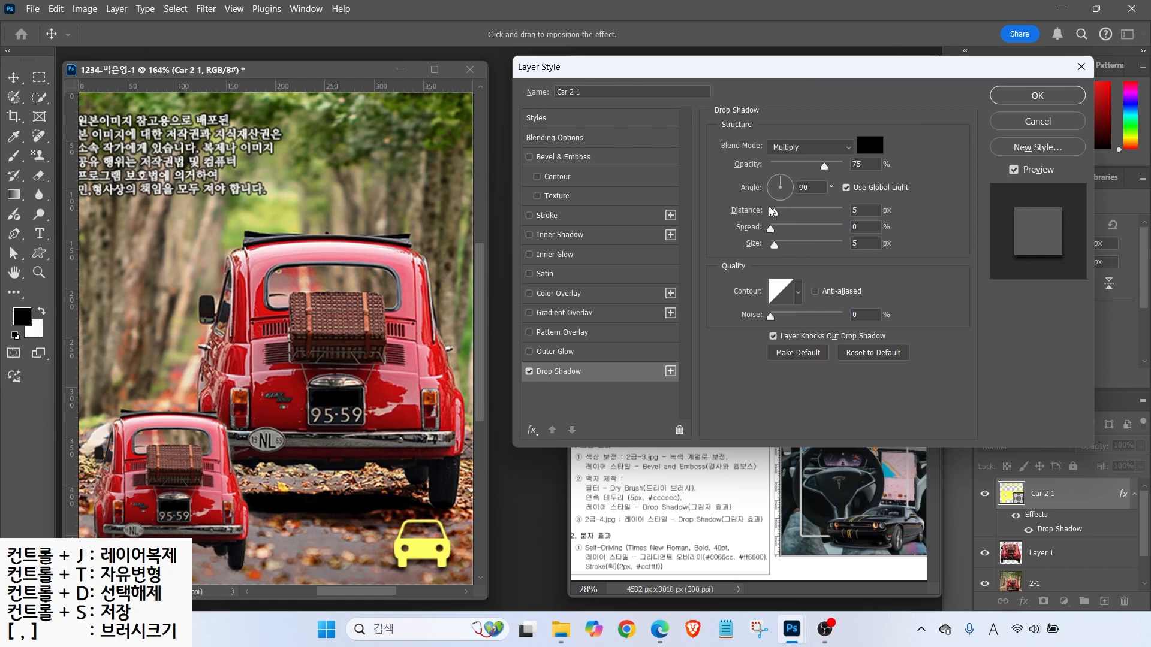
left_click(786, 180)
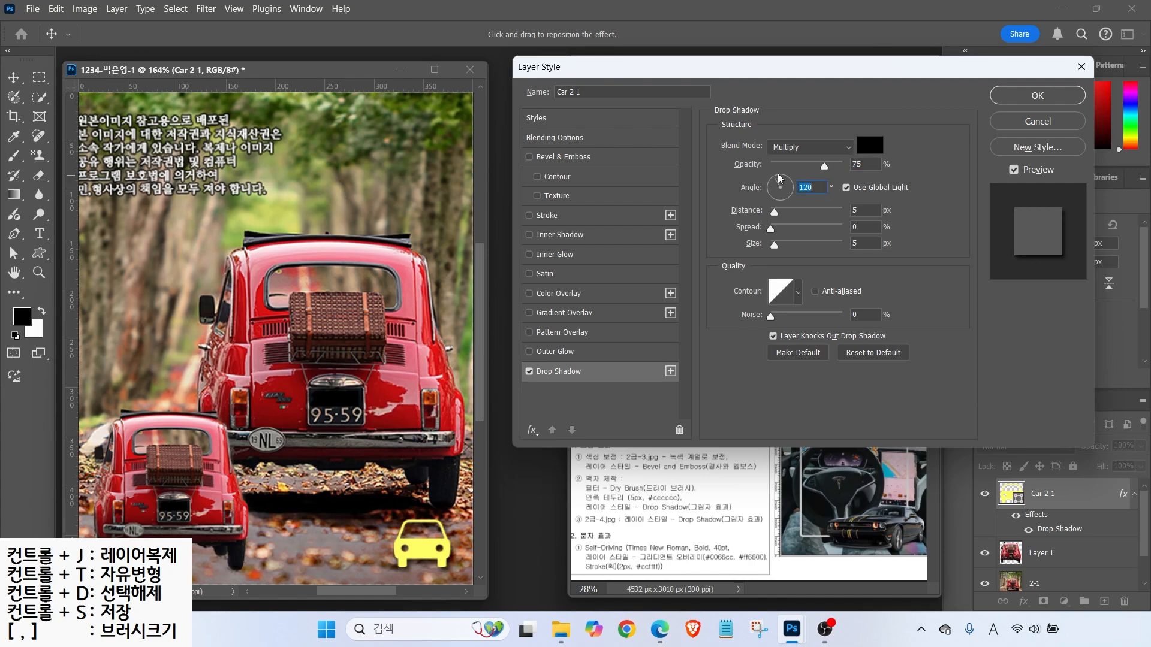
key("Return")
key("ctrl")
key("ctrl")
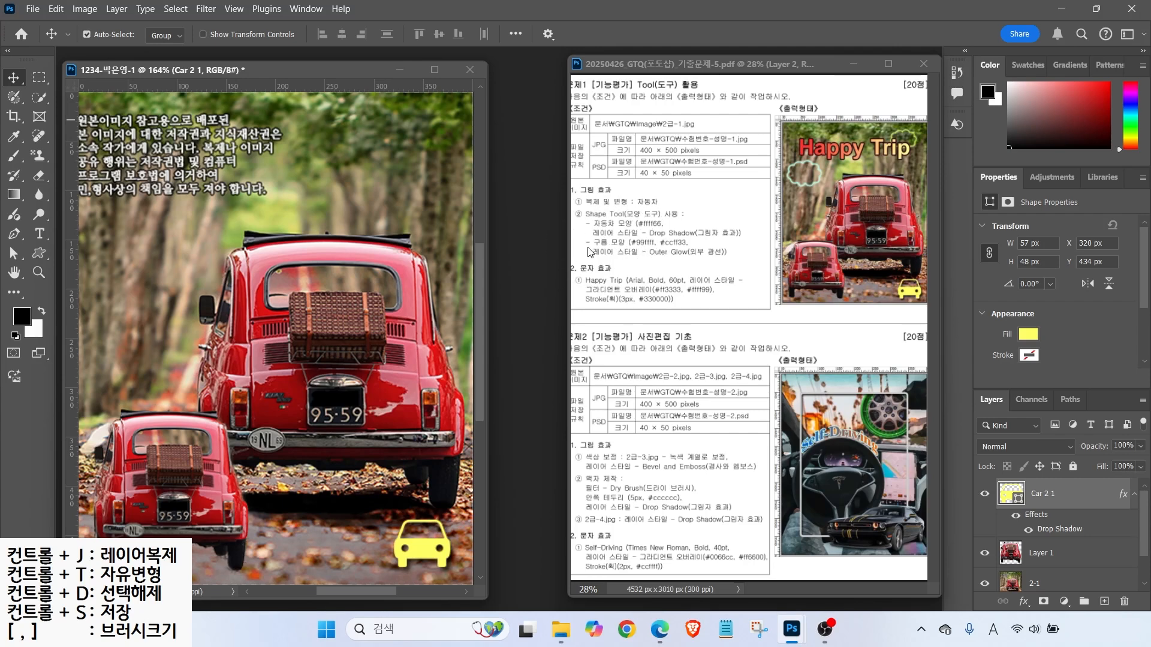
- Draw a 76 × 54.97 px Nature-preset cloud on the left, below the Korean text
left_click(38, 254)
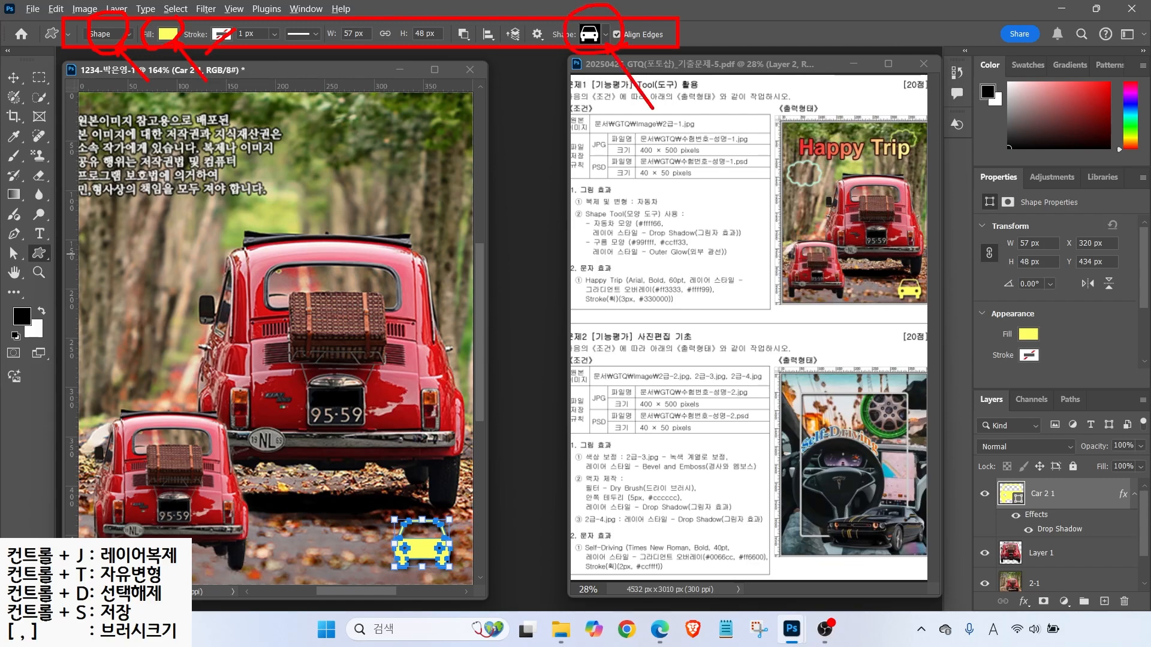
key("Escape")
left_click(596, 34)
left_click_drag(725, 467, 721, 276)
left_click(690, 271)
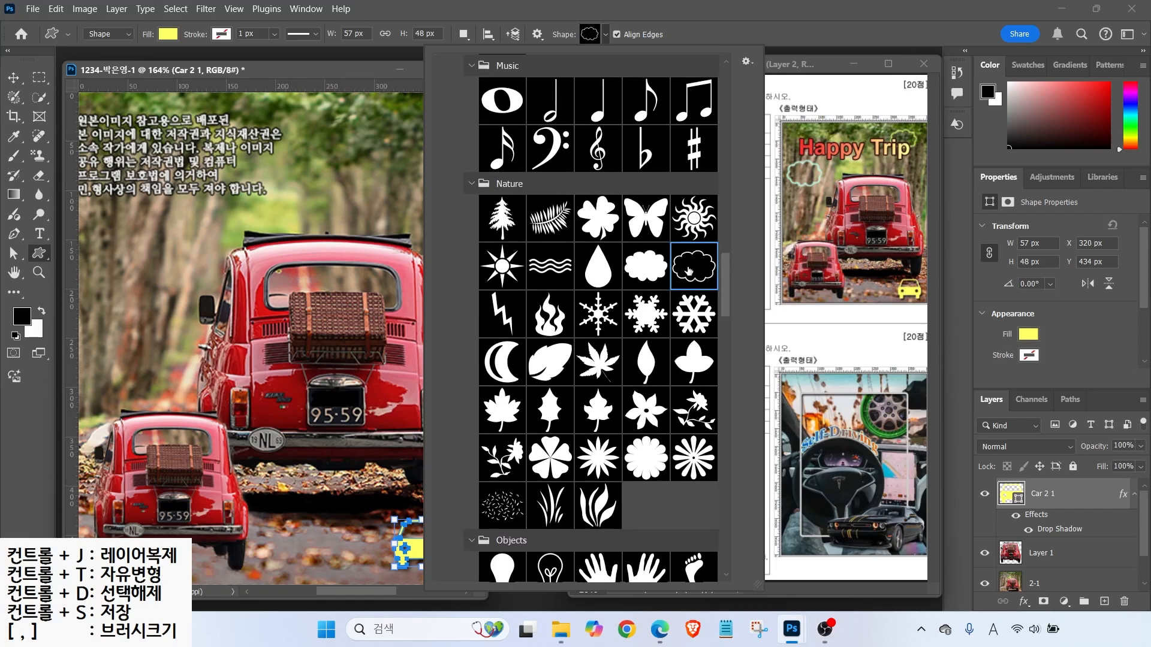
key("alt+2")
mouse_move(781, 148)
left_mouse_down()
mouse_move(790, 164)
mouse_move(799, 140)
left_mouse_up()
left_click_drag(678, 241, 702, 230)
key("Escape")
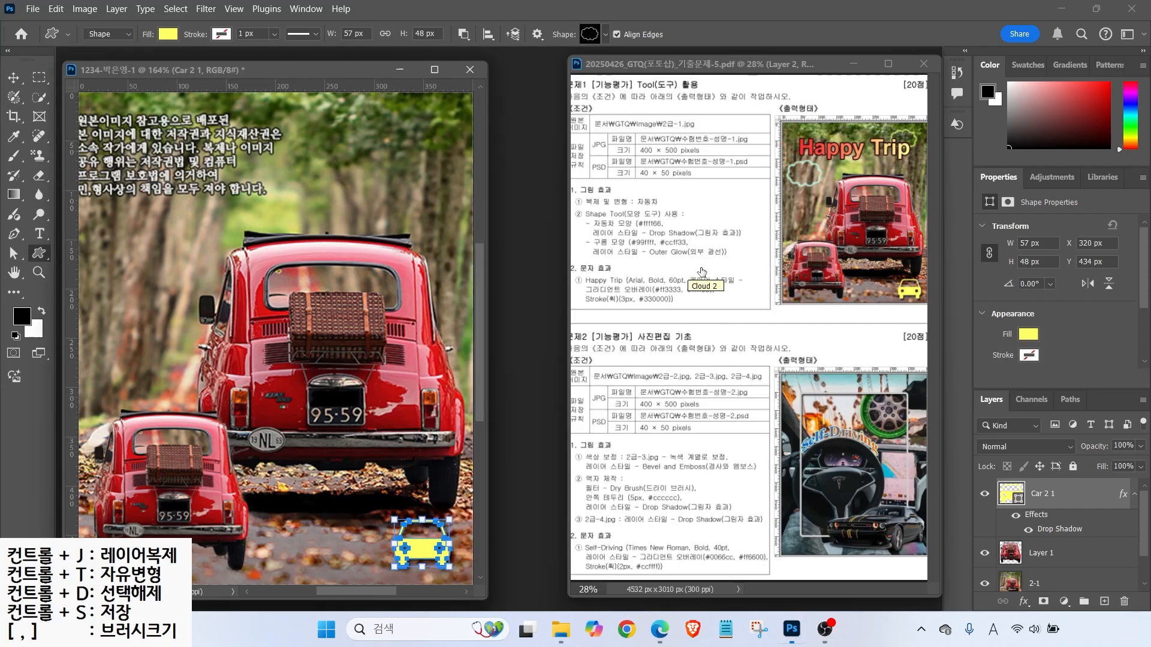
left_click_drag(104, 203, 176, 254)
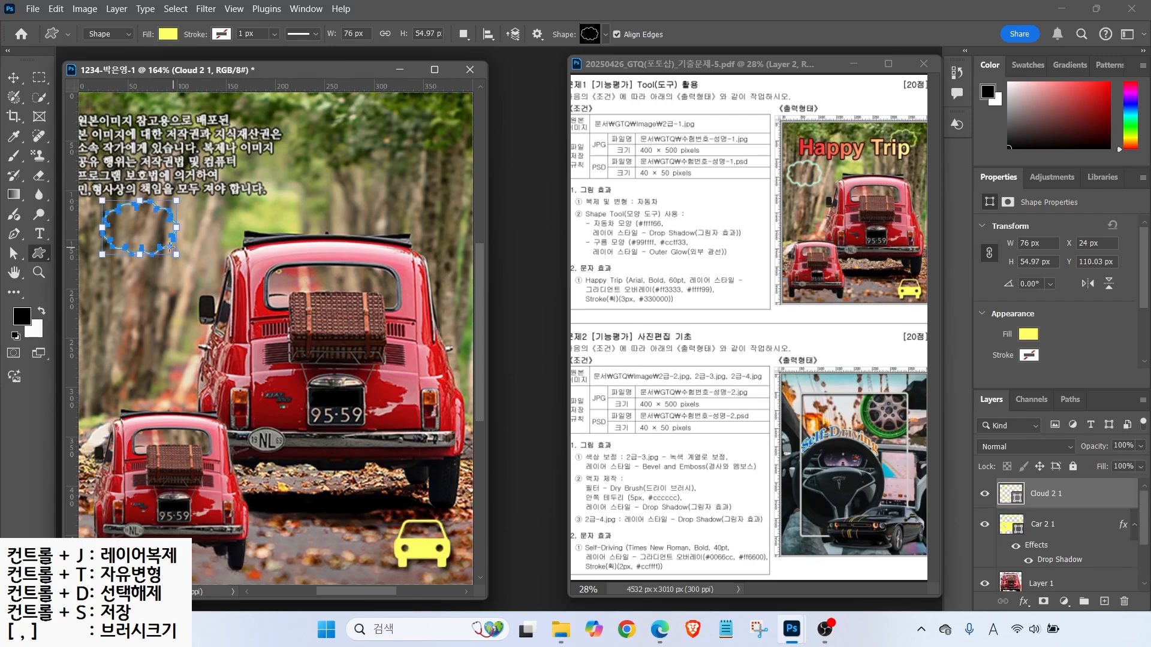
key("ctrl")
key("ctrl")
- Set the Cloud 2 1 fill to light cyan #99ffff (RGB 153, 255, 255)
double_click(1009, 493)
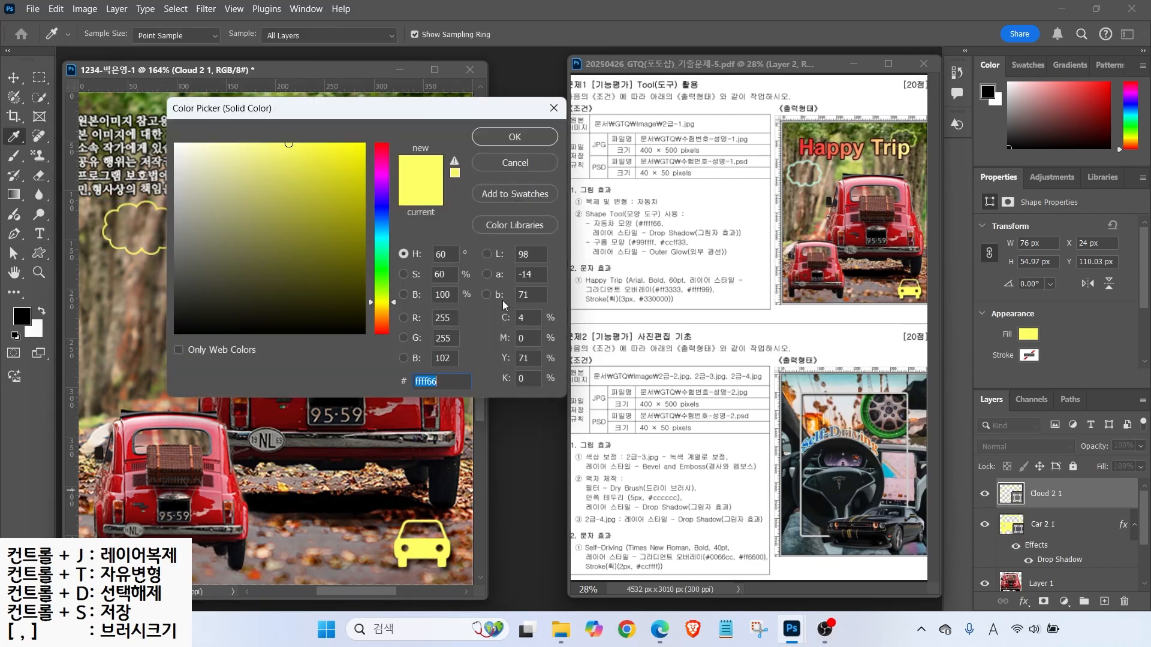
key("ctrl")
type("9")
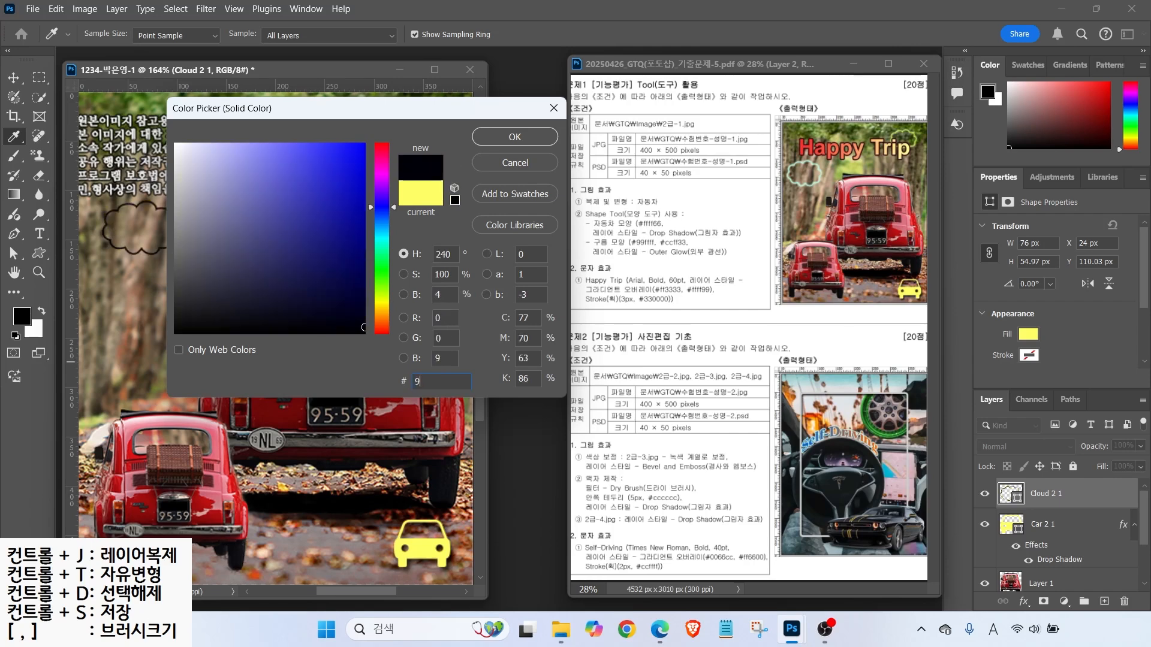
type("f")
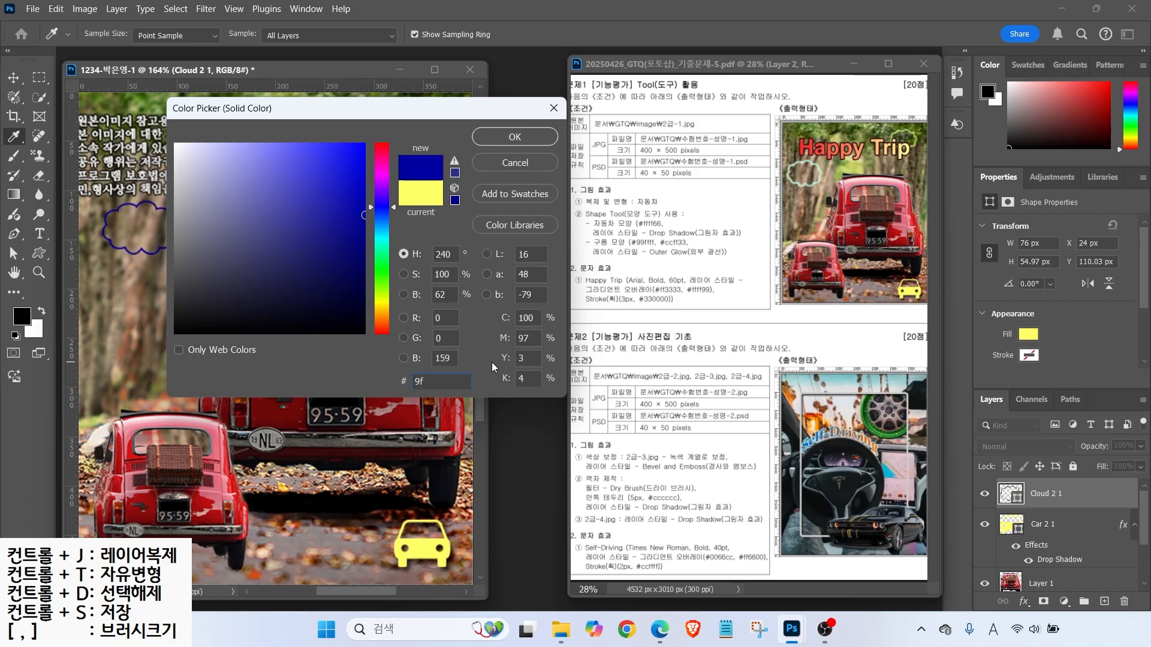
type("f")
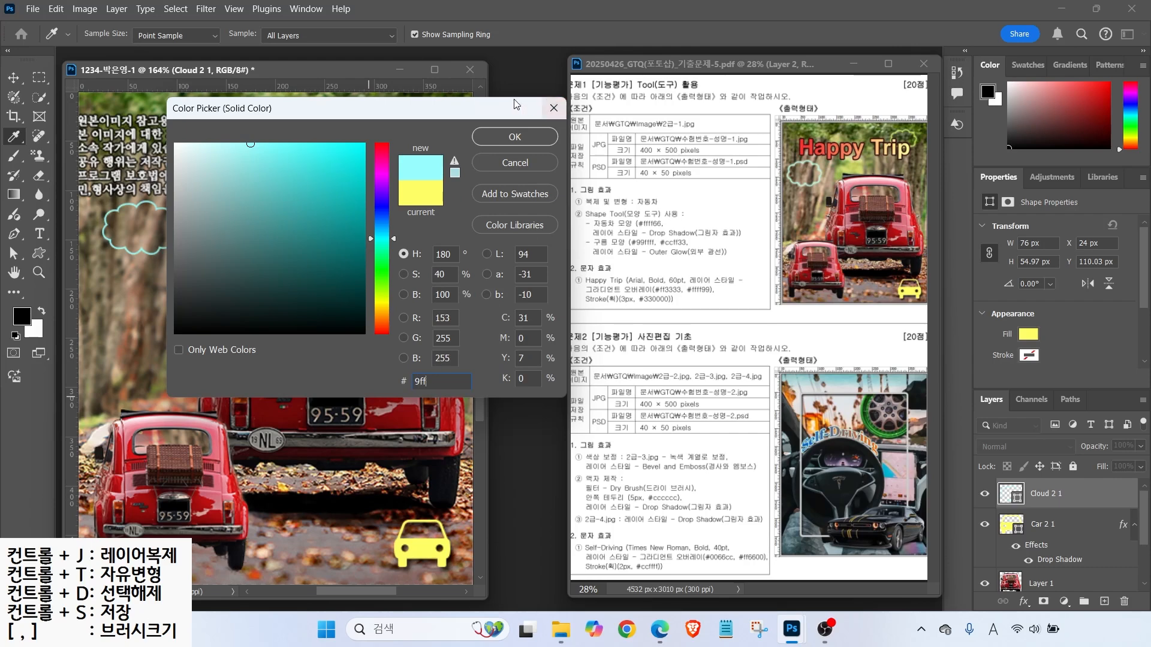
left_click(513, 136)
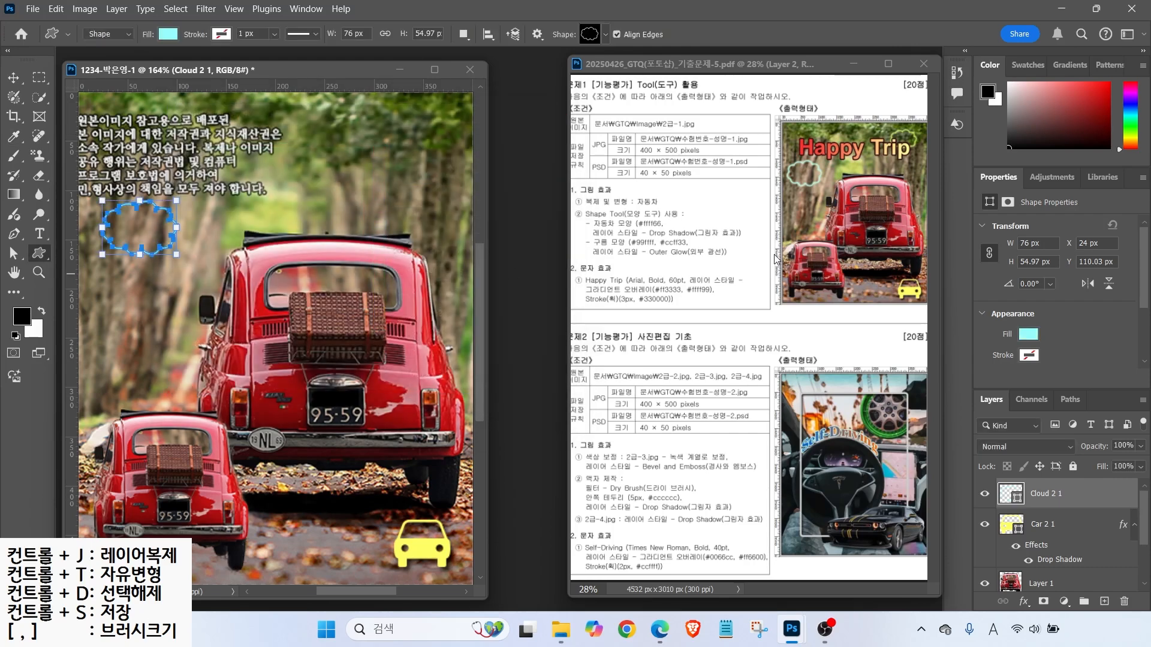
key("ctrl")
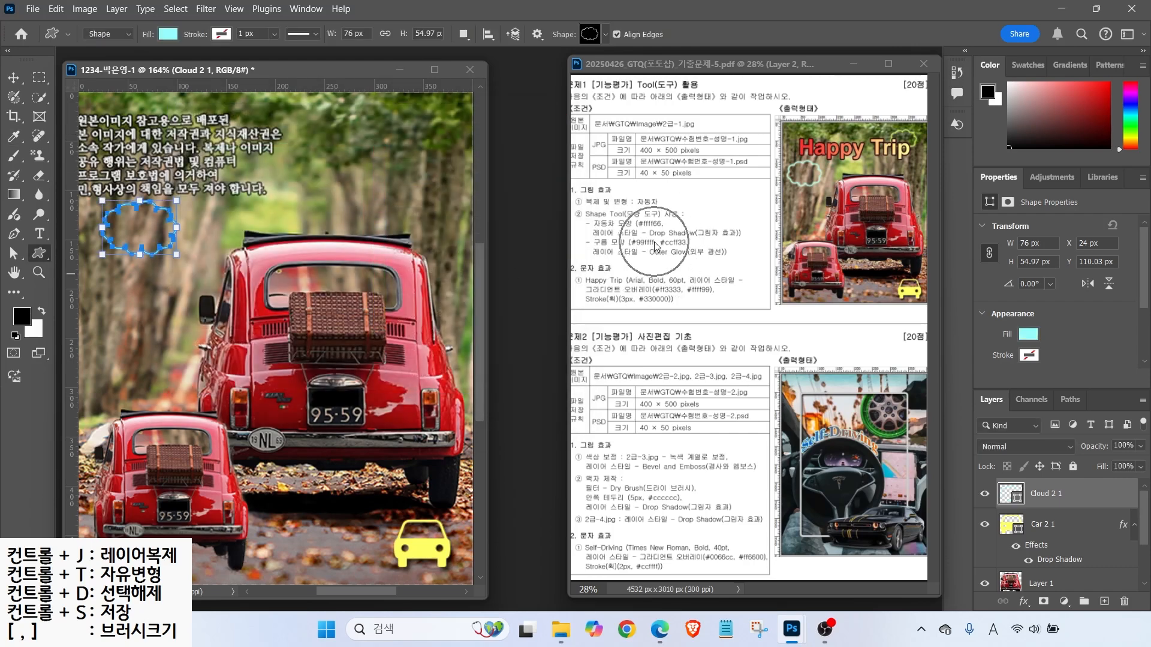
key("alt")
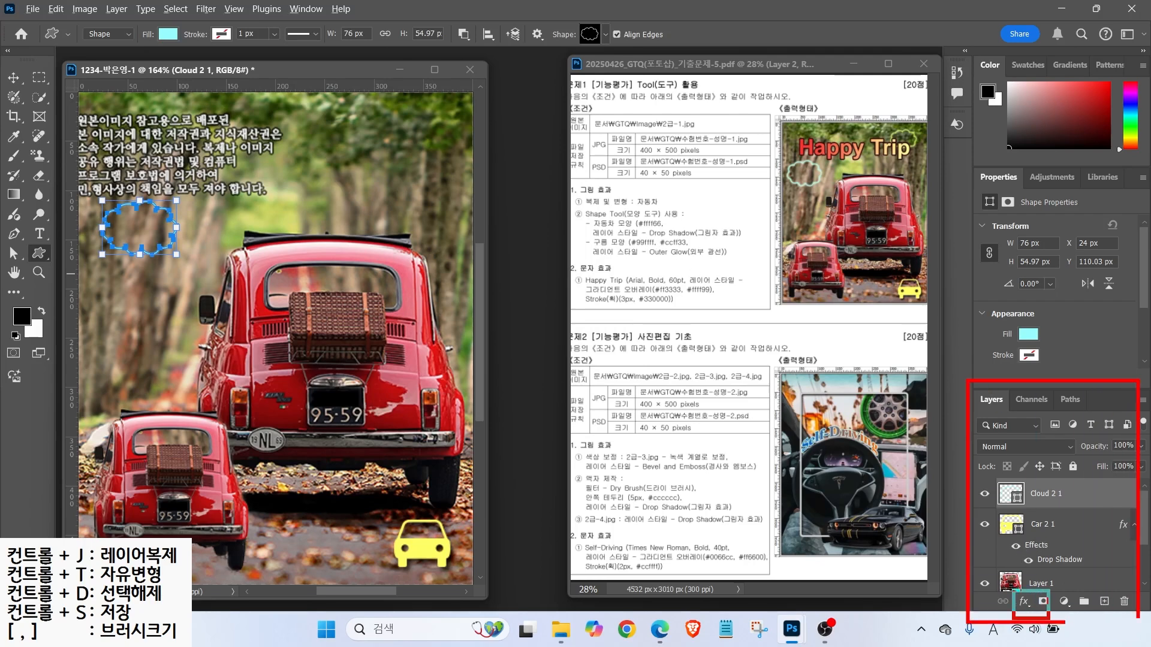
- Give Cloud 2 1 an Outer Glow (75% opacity, spread 0, size 5 px), then duplicate it
left_click(1024, 601)
left_click(1047, 583)
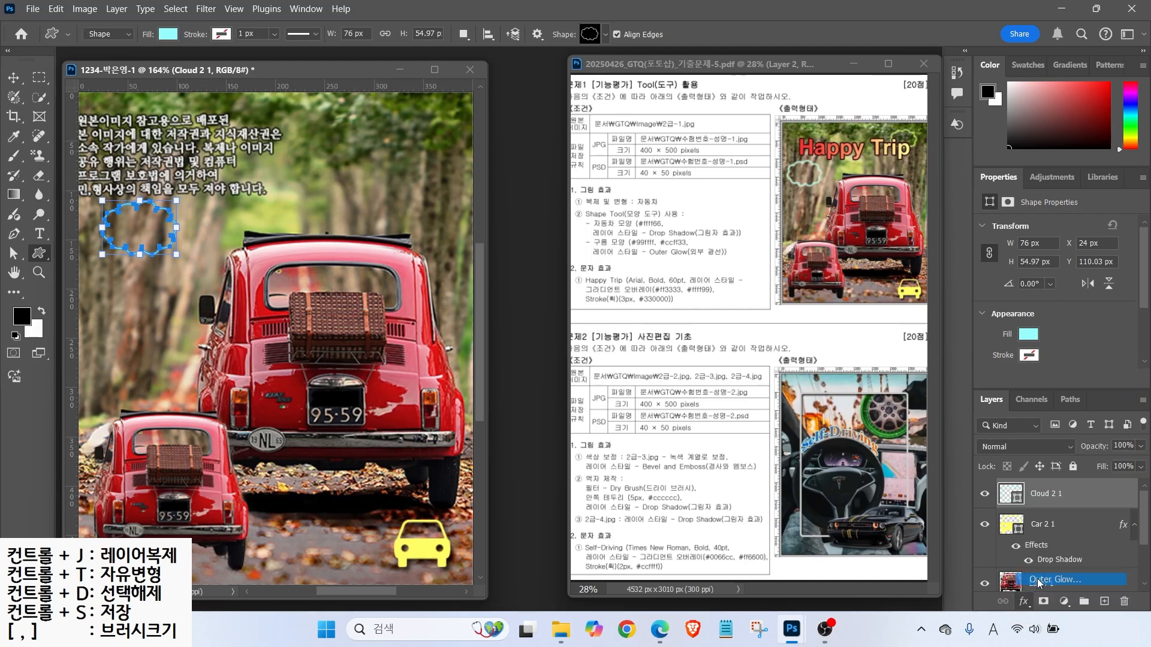
key("ctrl")
key("alt")
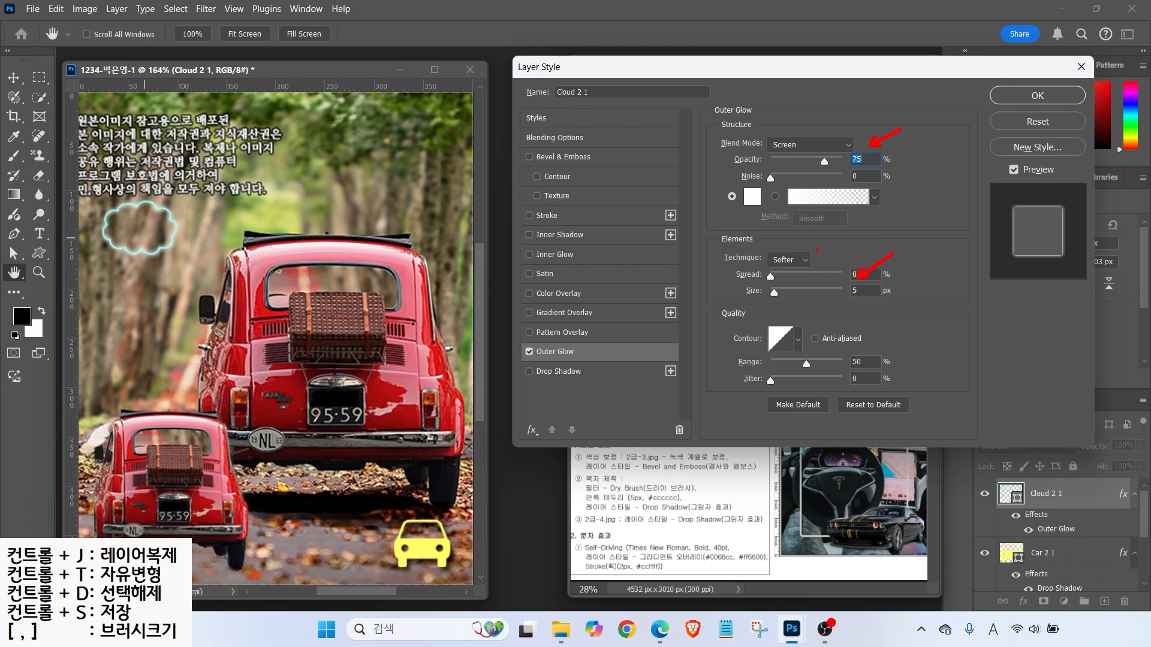
key("Return")
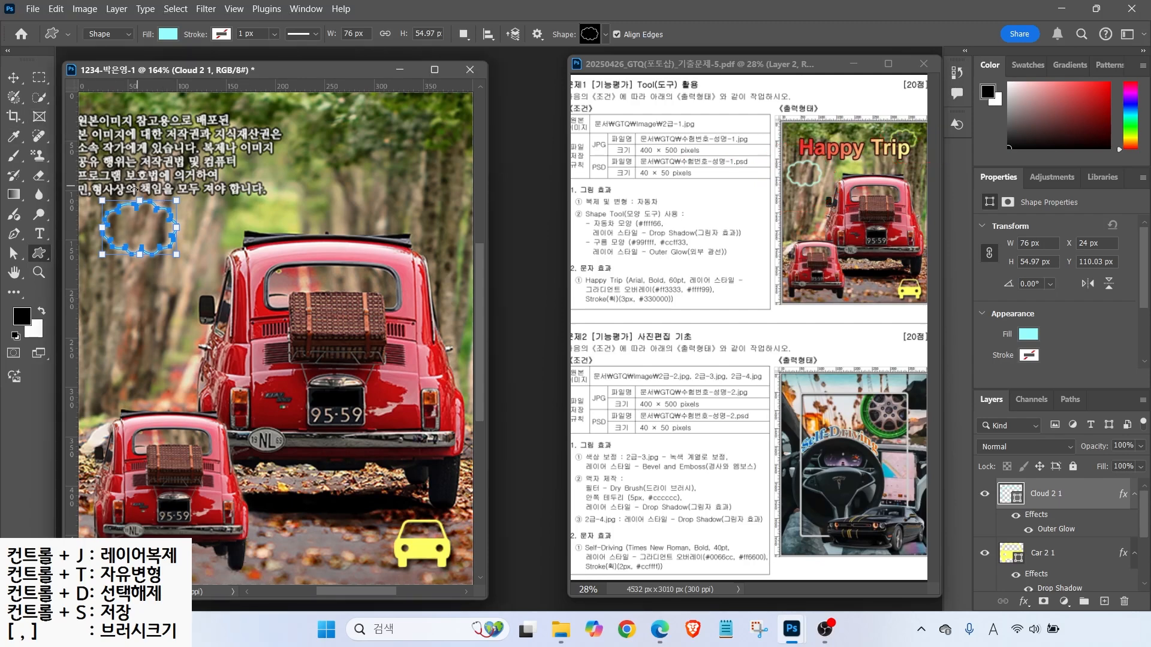
key("ctrl+j")
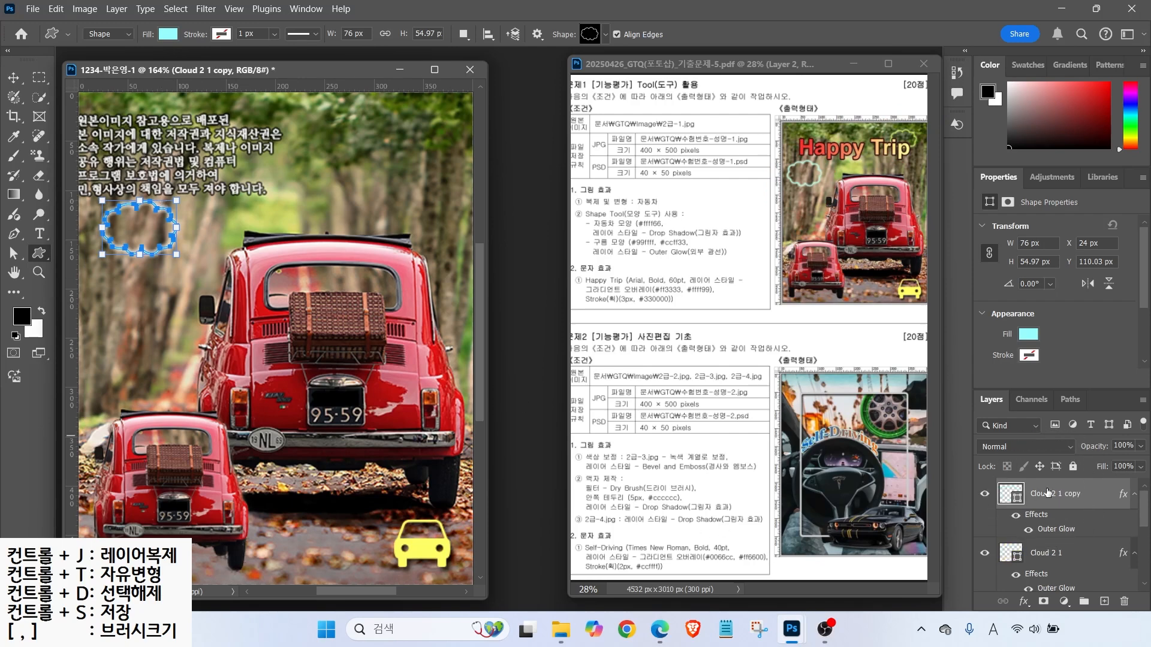
- Move the cloud copy to the upper right and shrink it to about 82%
key("v")
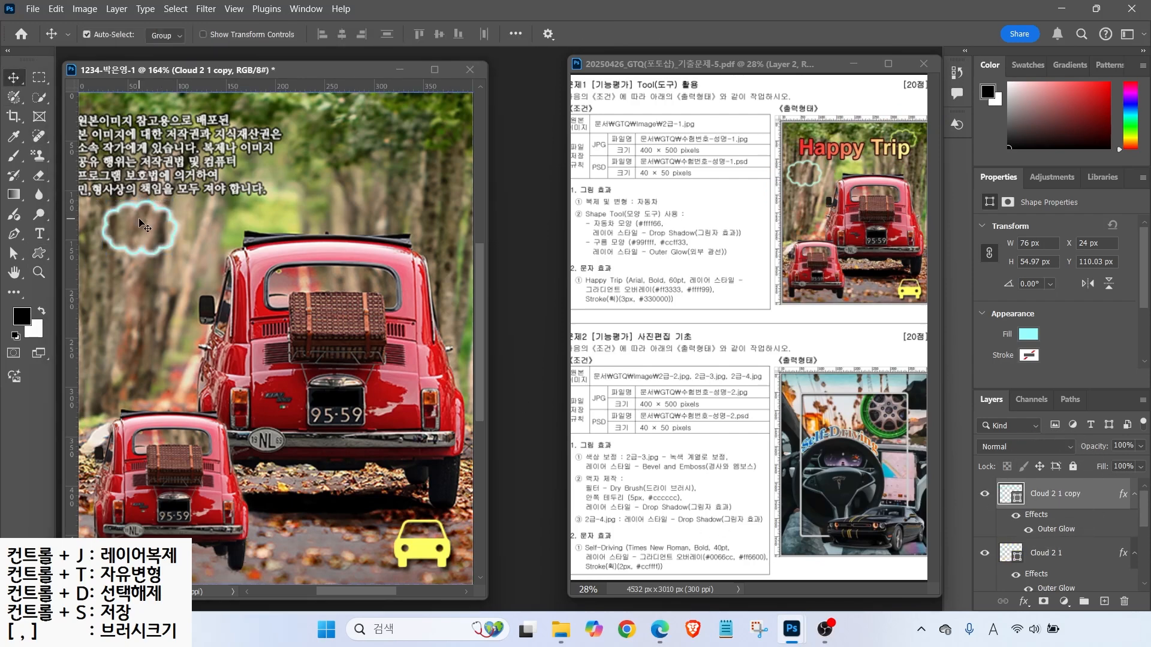
left_click_drag(143, 205, 404, 231)
scroll(399, 234, "down", 3)
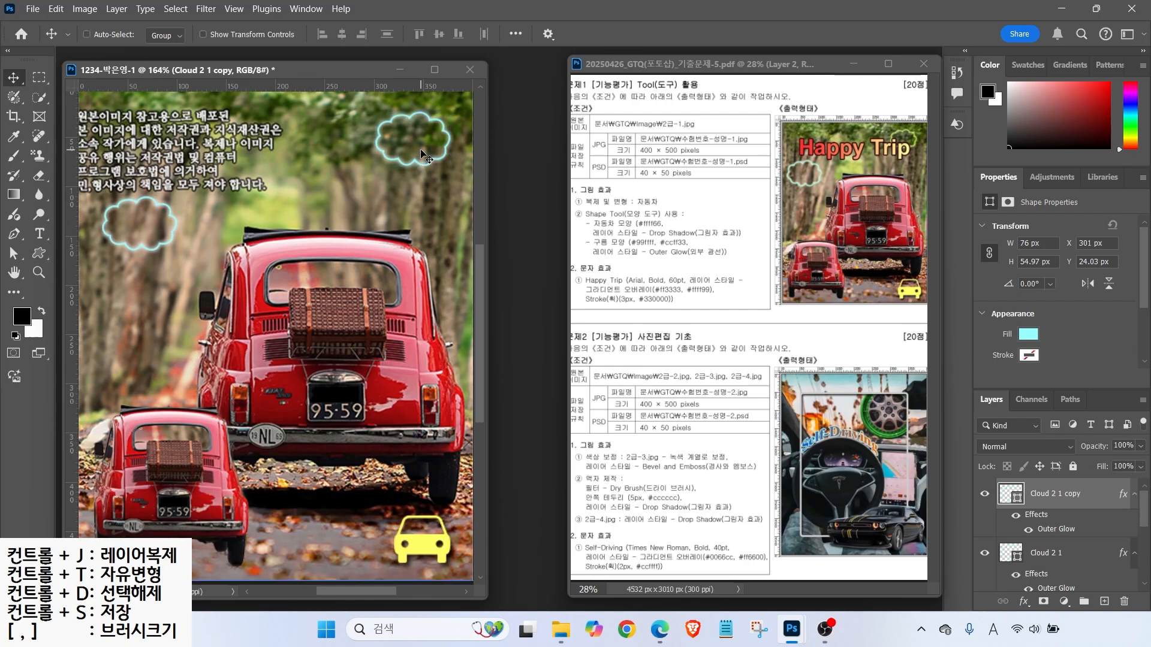
key("ctrl+t")
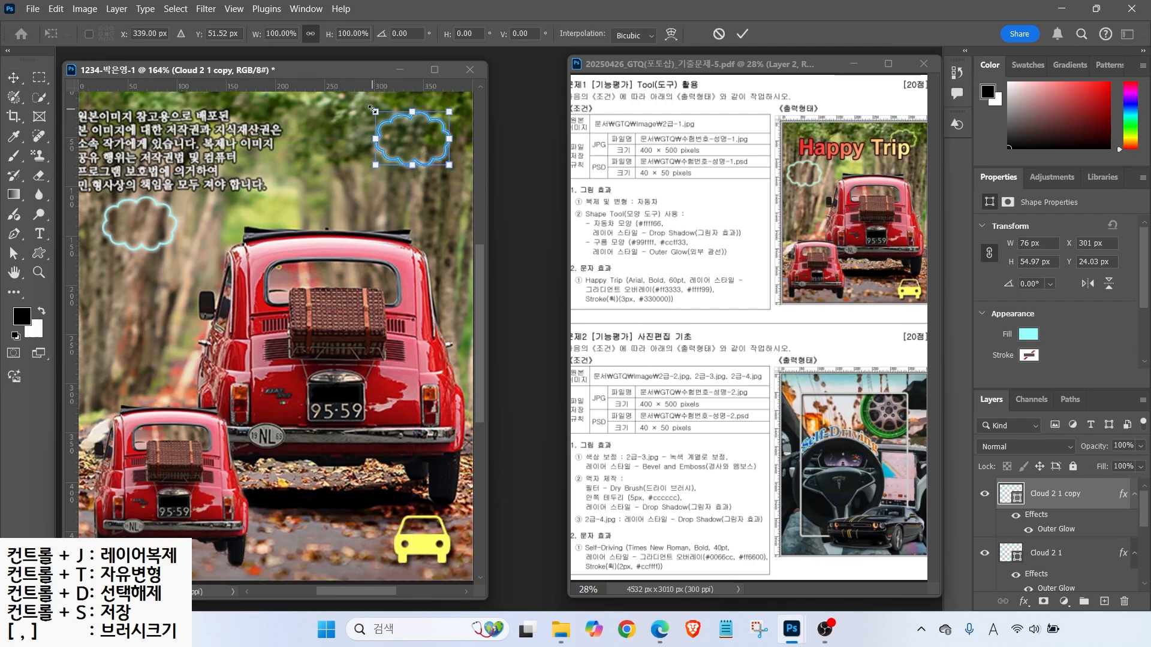
left_click_drag(373, 110, 388, 120)
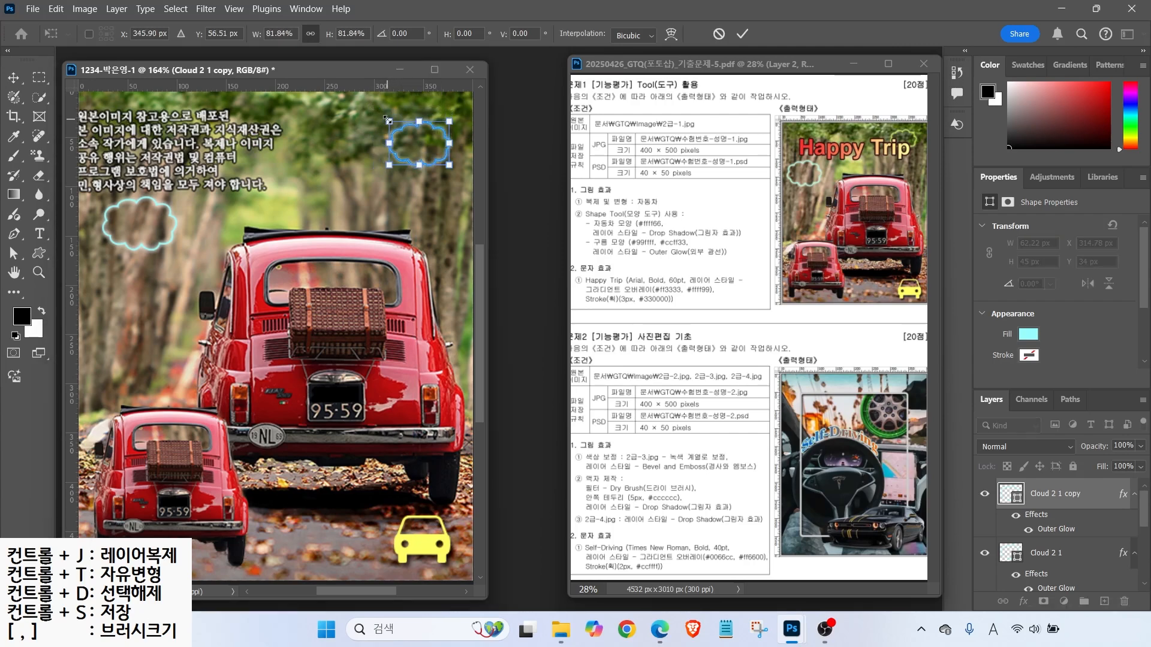
key("Return")
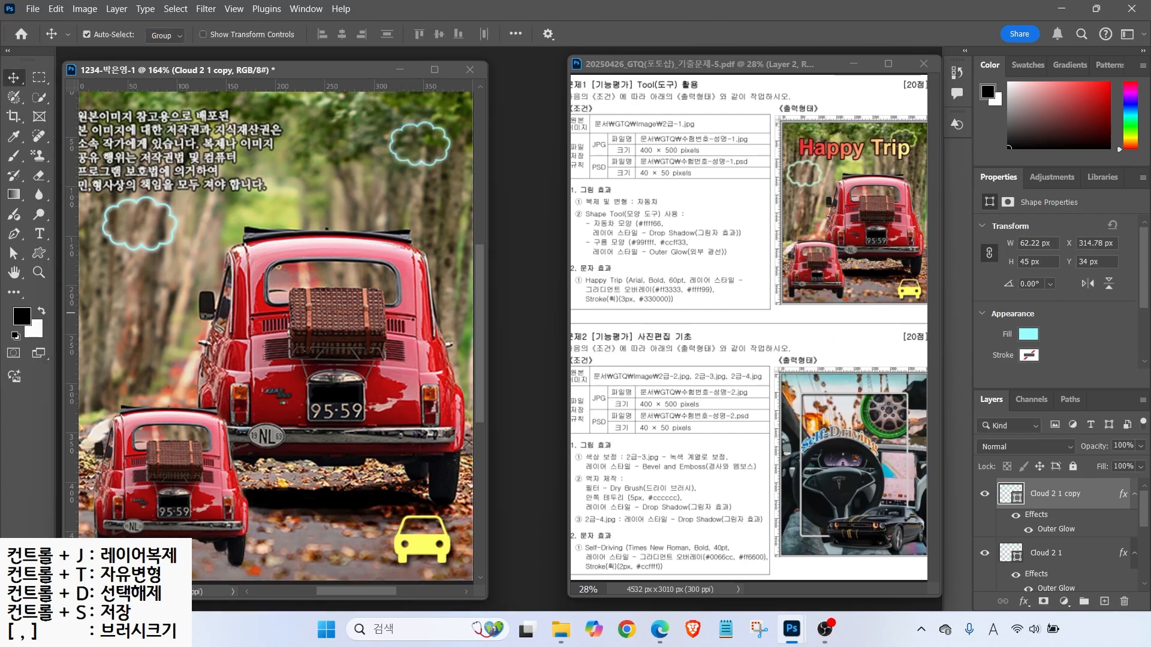
- Fill the cloud copy lime #ccff33 and nudge it to X 319.78, Y 18
double_click(1009, 495)
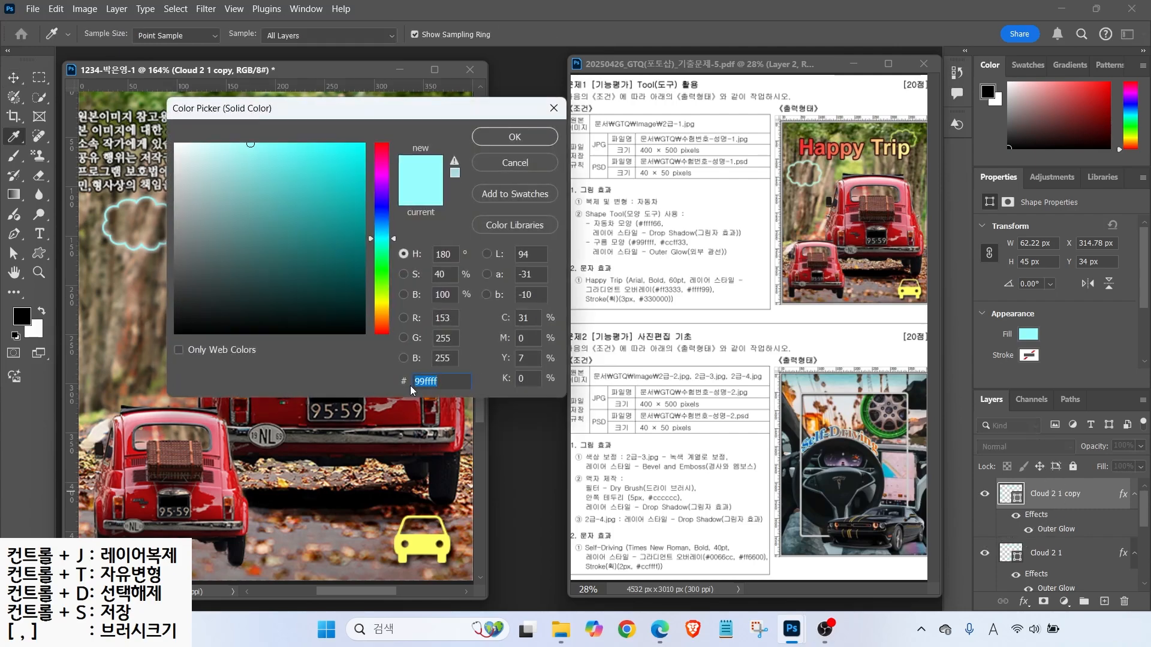
type("cf3")
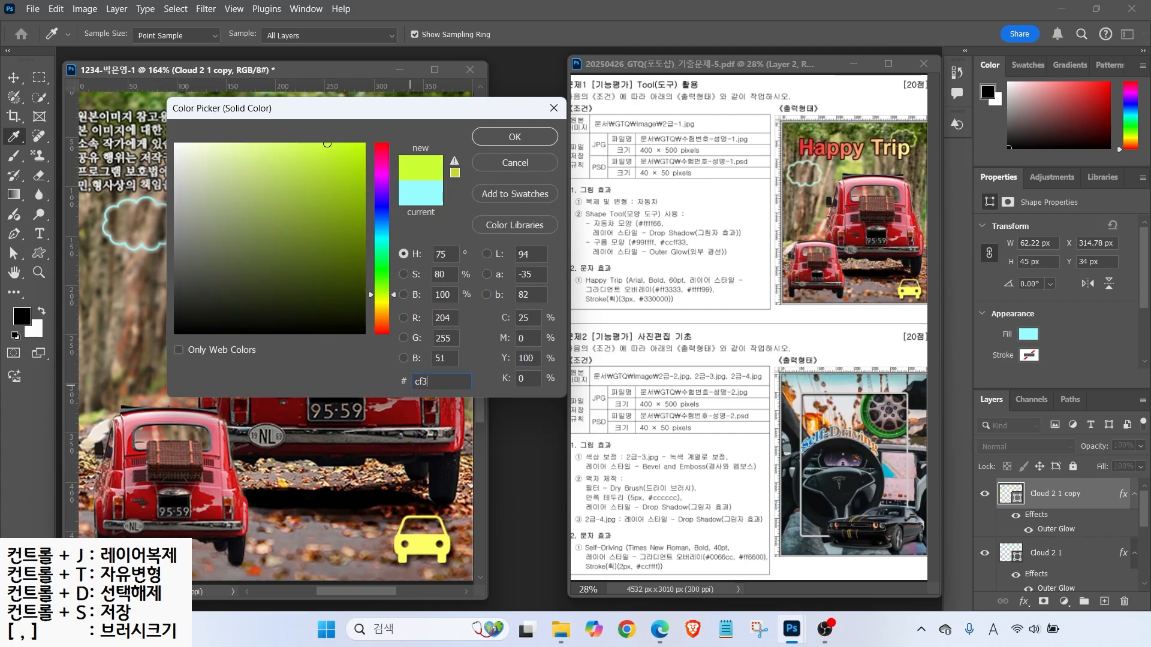
key("Return")
left_click(86, 34)
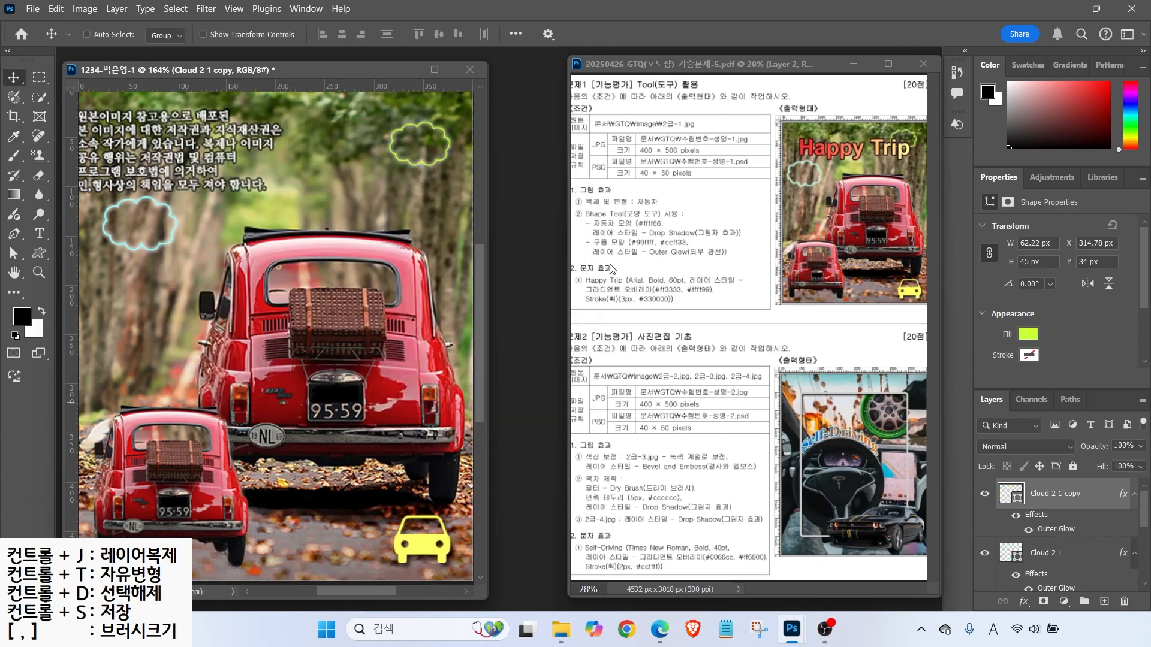
left_click_drag(443, 162, 447, 146)
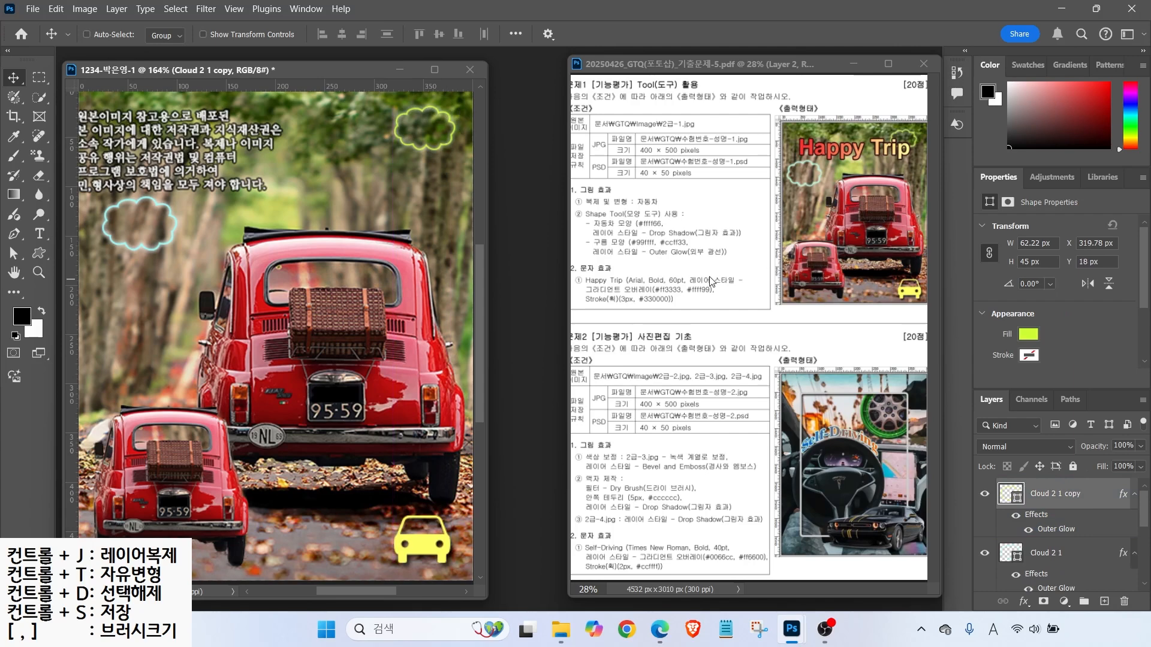
- Type the 'Happy Trip' title across the top of the photo in Arial Bold 60 pt
left_click(40, 235)
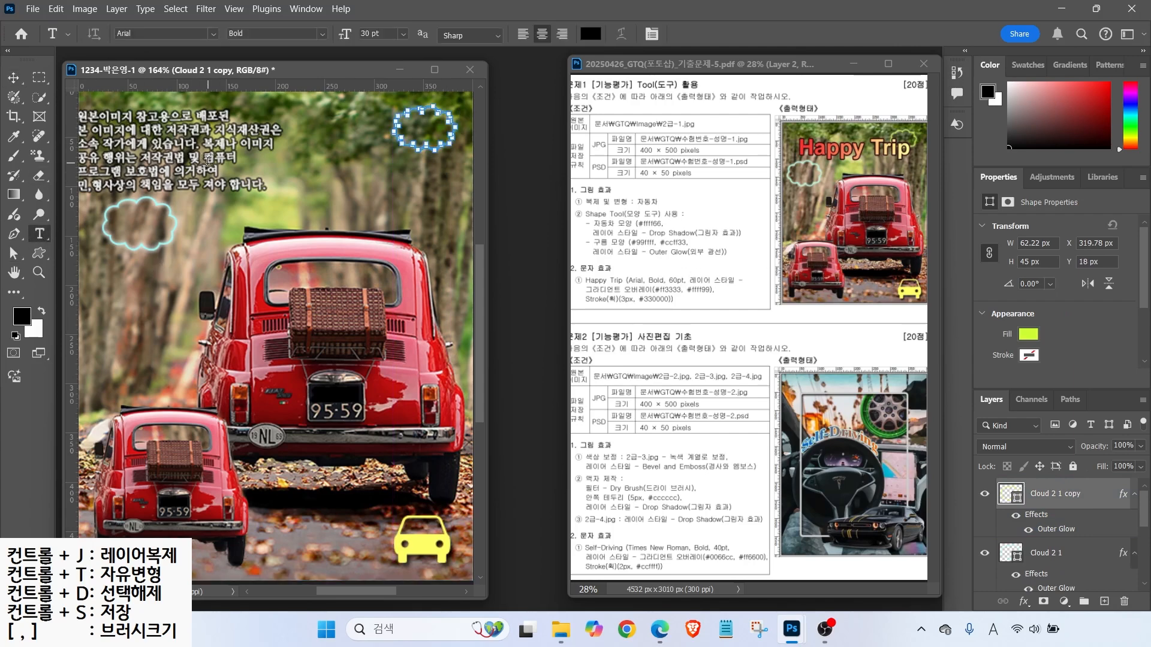
left_click(144, 180)
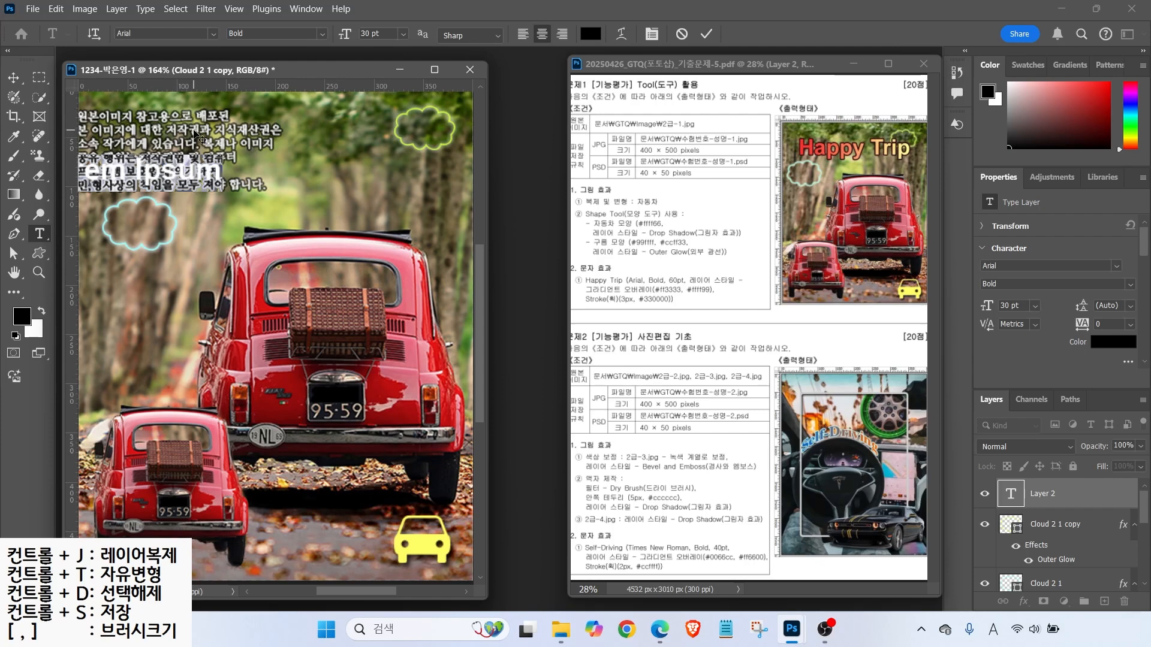
type("Happy Trip")
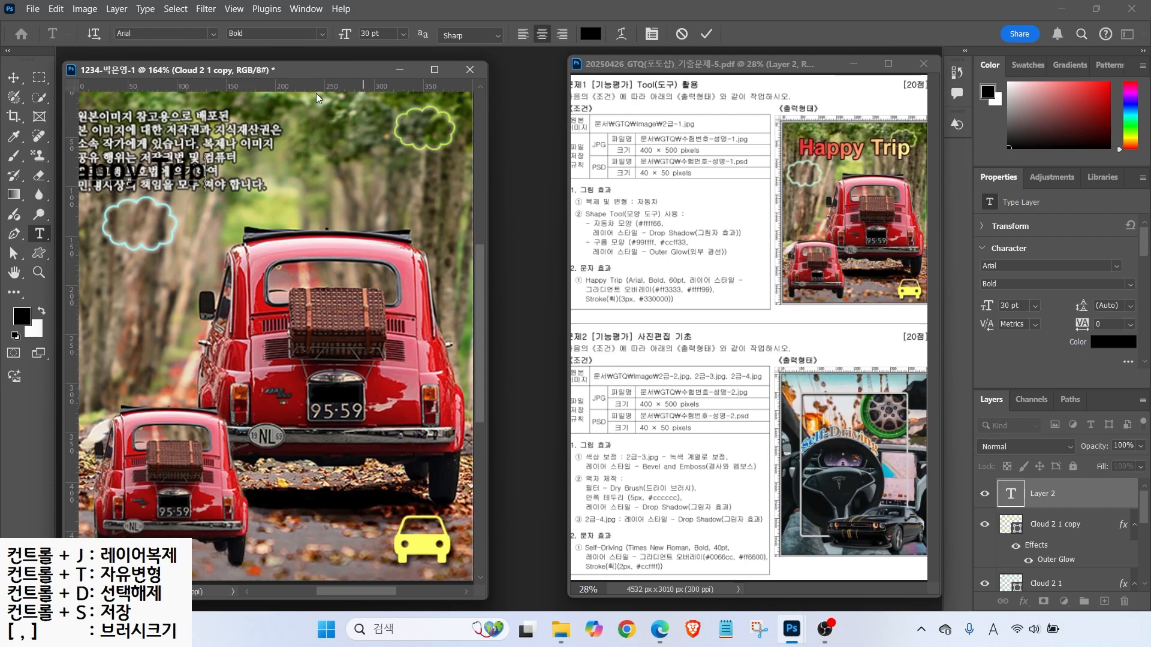
left_click(370, 34)
type("60")
key("Return")
left_click(522, 36)
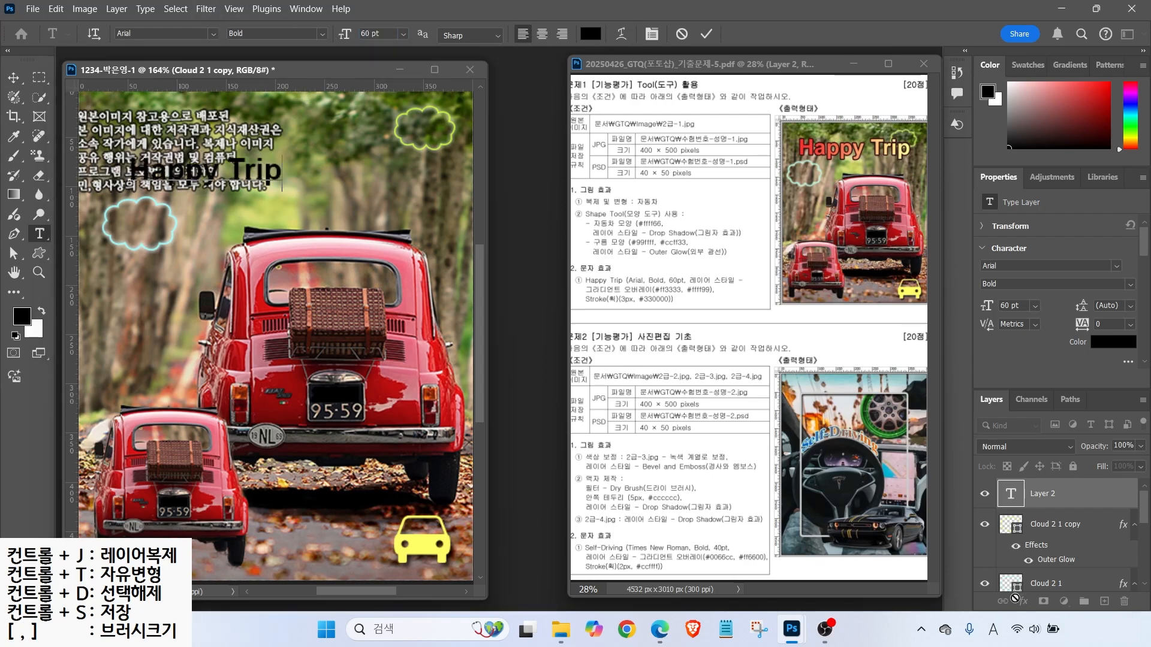
key("ctrl+Return")
left_click_drag(384, 34, 285, 34)
type("60")
key("Return")
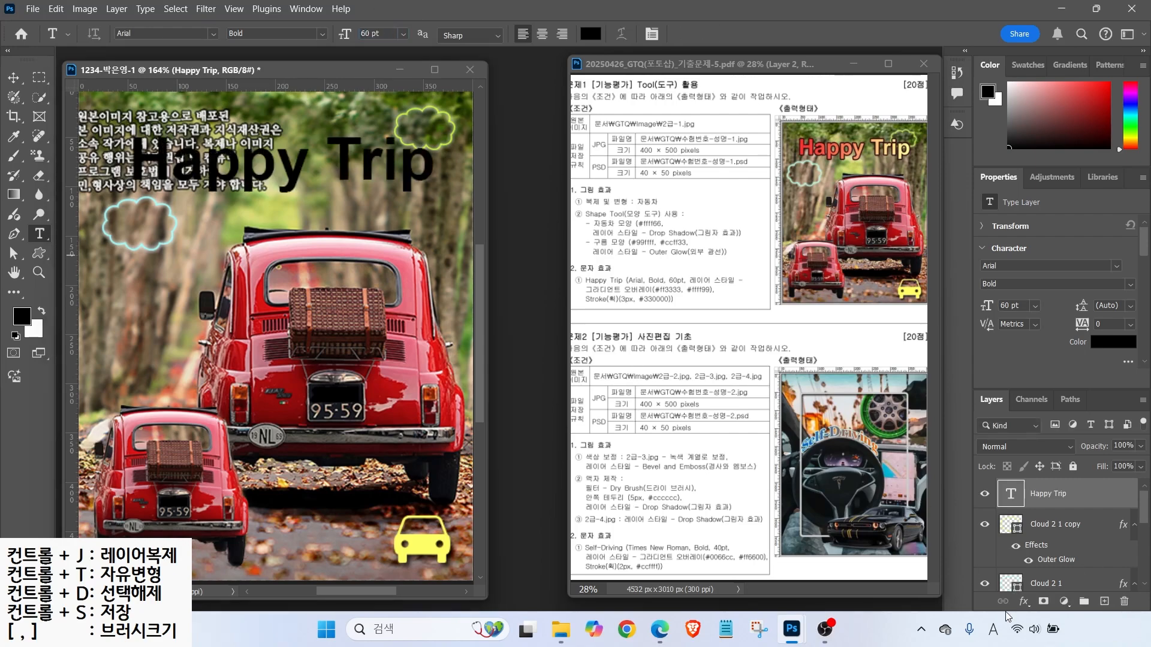
left_click(1023, 601)
- Add a Gradient Overlay to the title with its left stop set to red #ff3333
left_click(1048, 554)
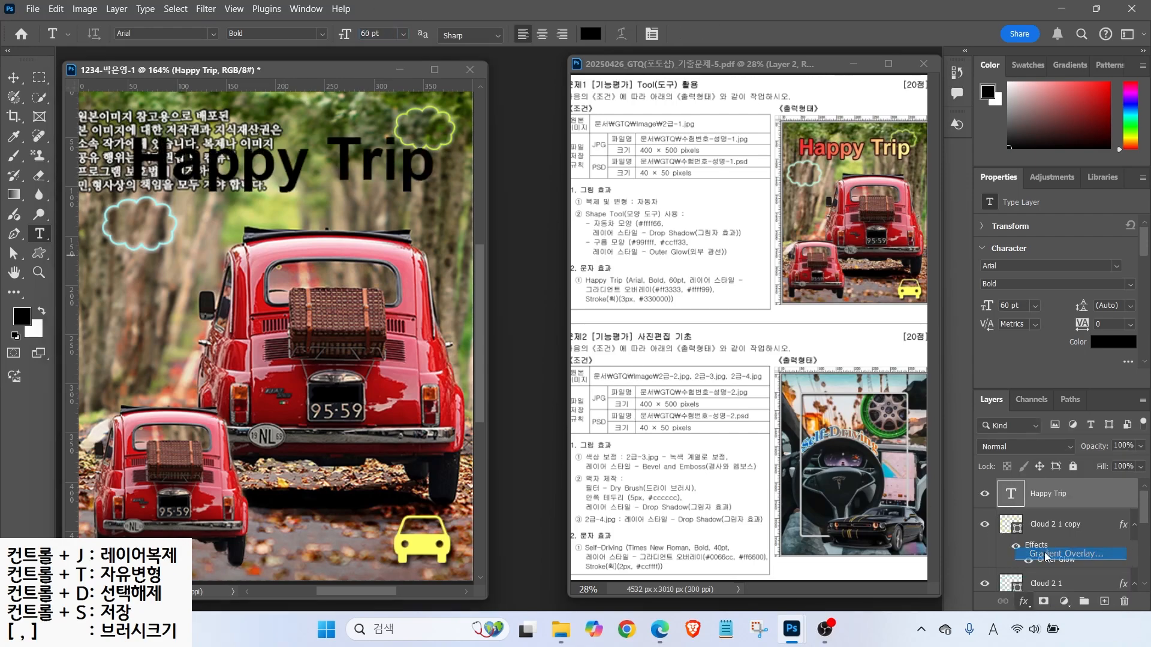
key("alt")
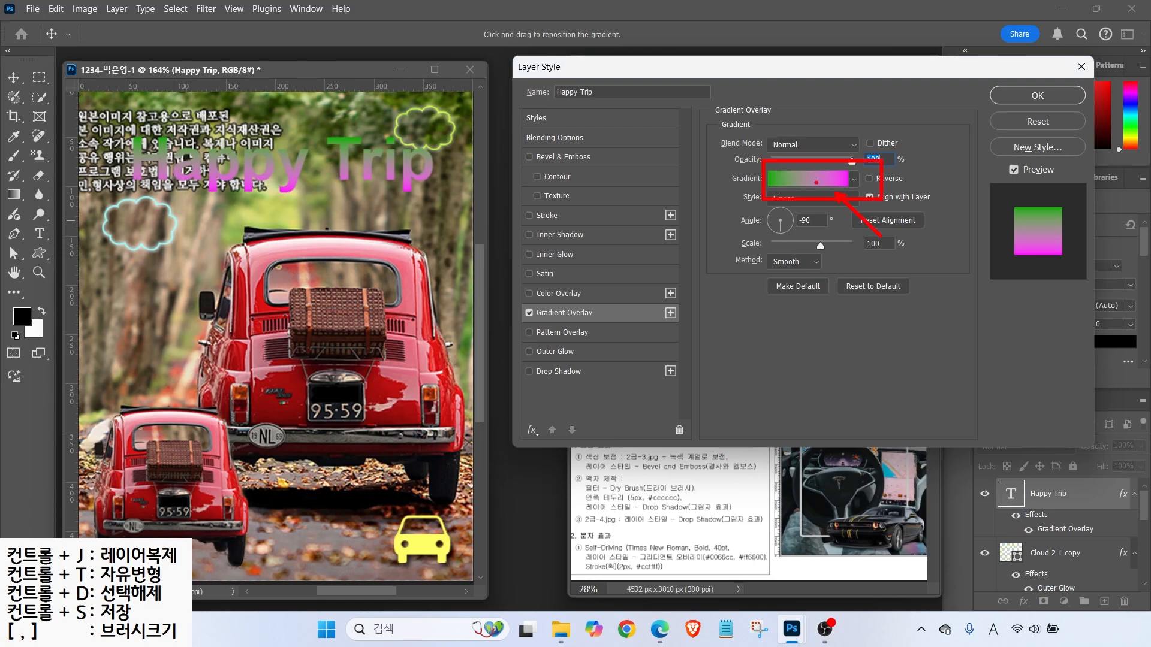
left_click(807, 178)
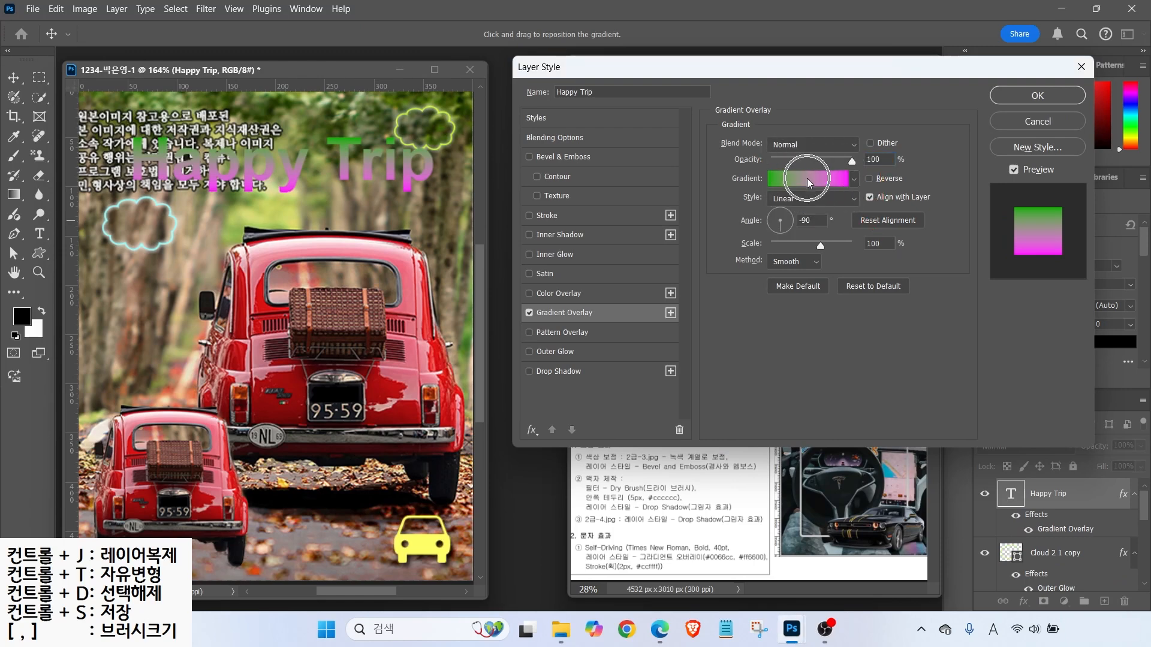
mouse_move(504, 75)
left_mouse_down()
mouse_move(553, 78)
mouse_move(515, 71)
left_mouse_up()
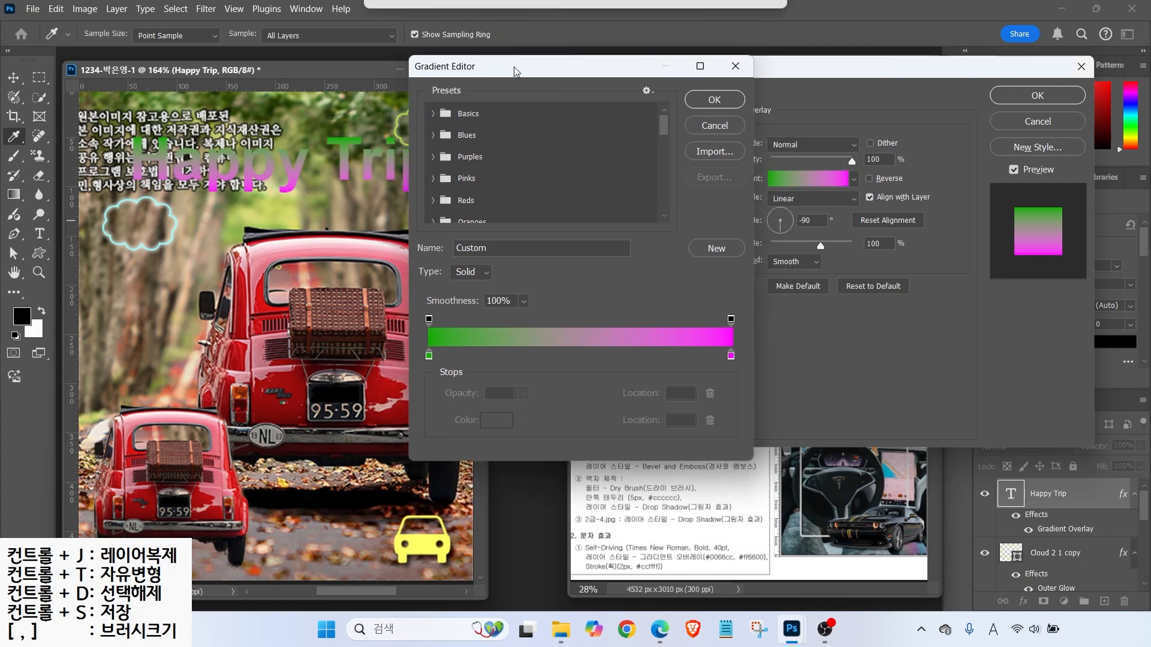
key("alt+2")
mouse_move(413, 346)
left_mouse_down()
mouse_move(443, 381)
mouse_move(414, 344)
left_mouse_up()
mouse_move(713, 358)
left_mouse_down()
mouse_move(757, 379)
mouse_move(716, 353)
left_mouse_up()
key("Escape")
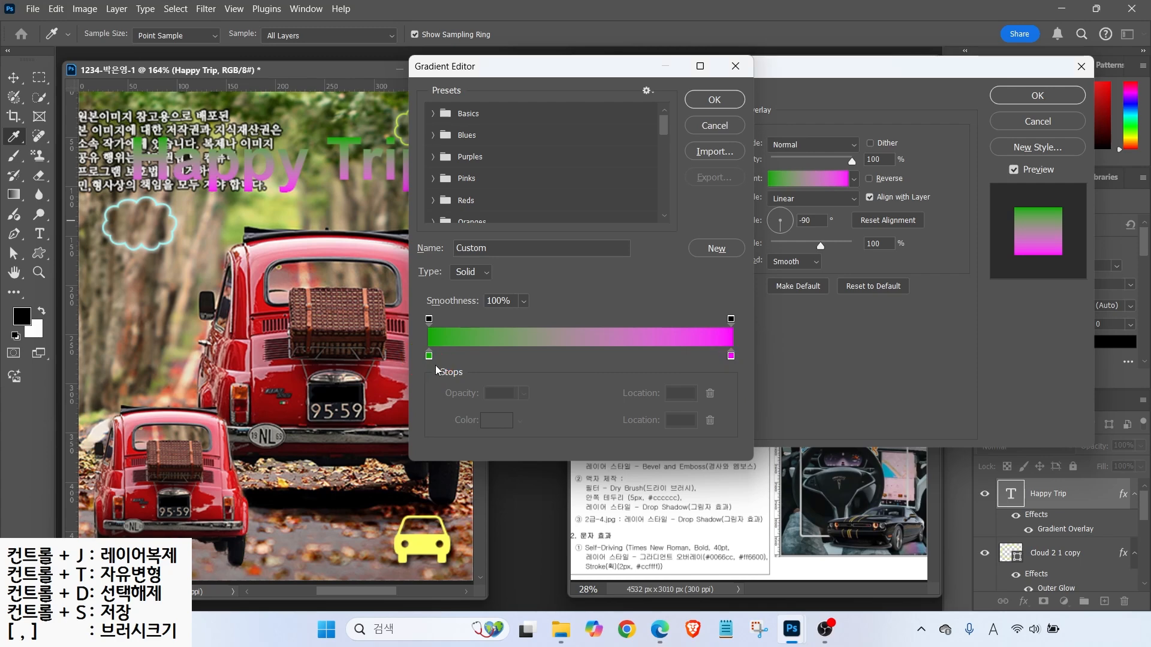
double_click(429, 356)
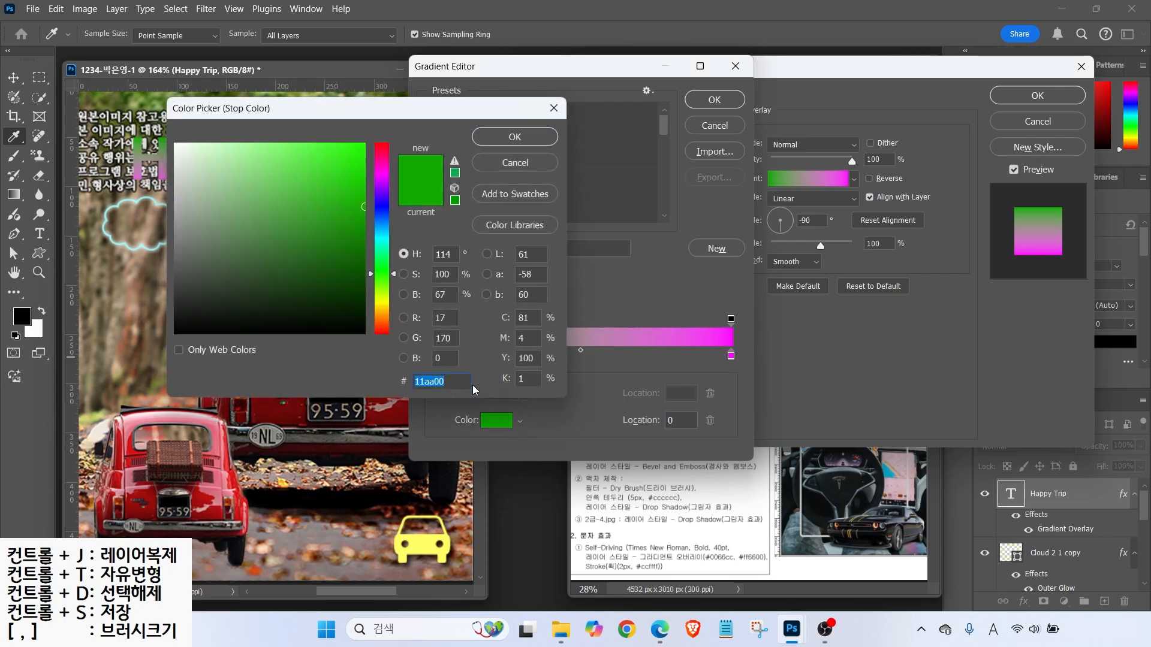
type("ff3333")
key("Return")
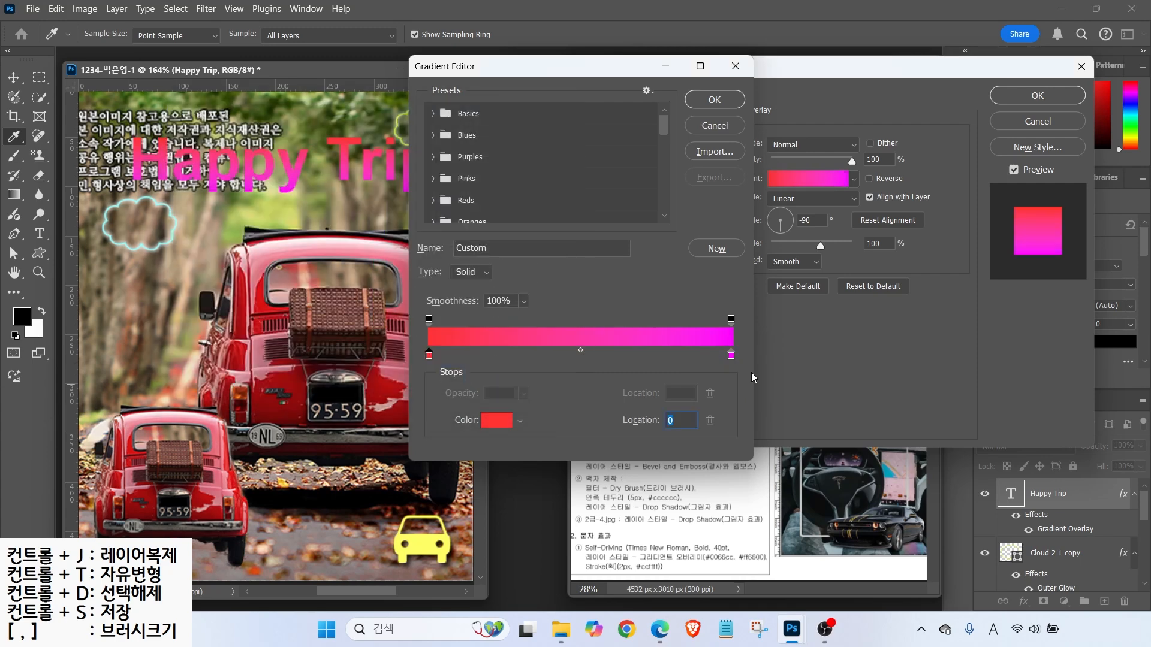
- Set the gradient's right stop to pale yellow #ffff99 and accept the gradient
double_click(732, 356)
type("ffff99")
key("Return")
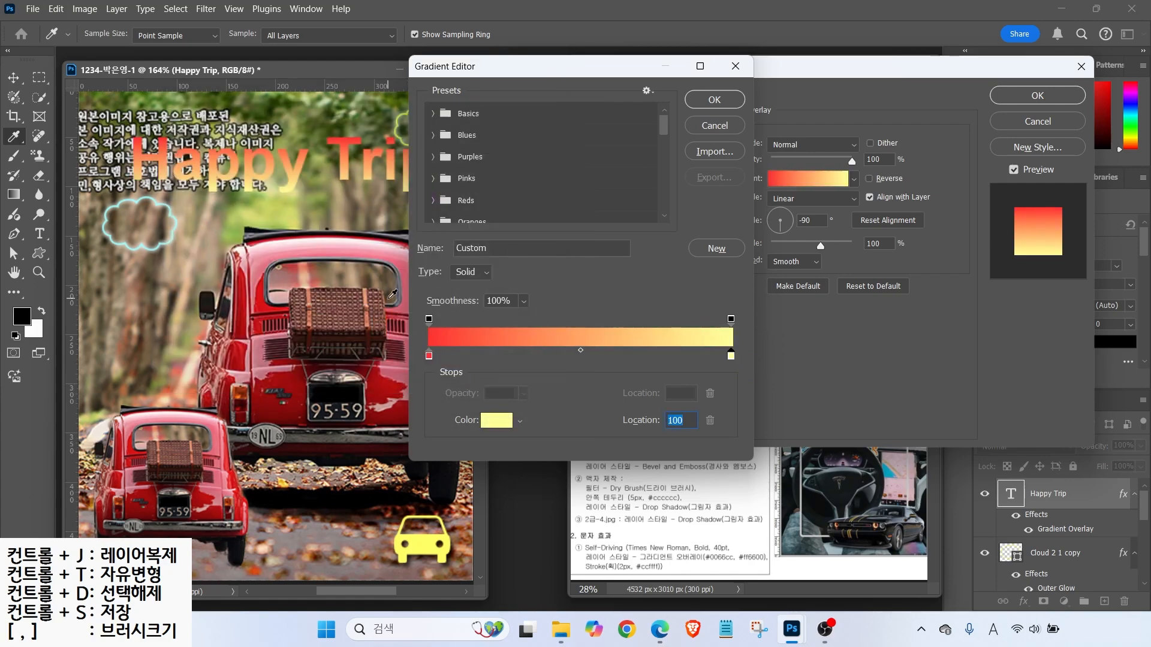
left_click(728, 106)
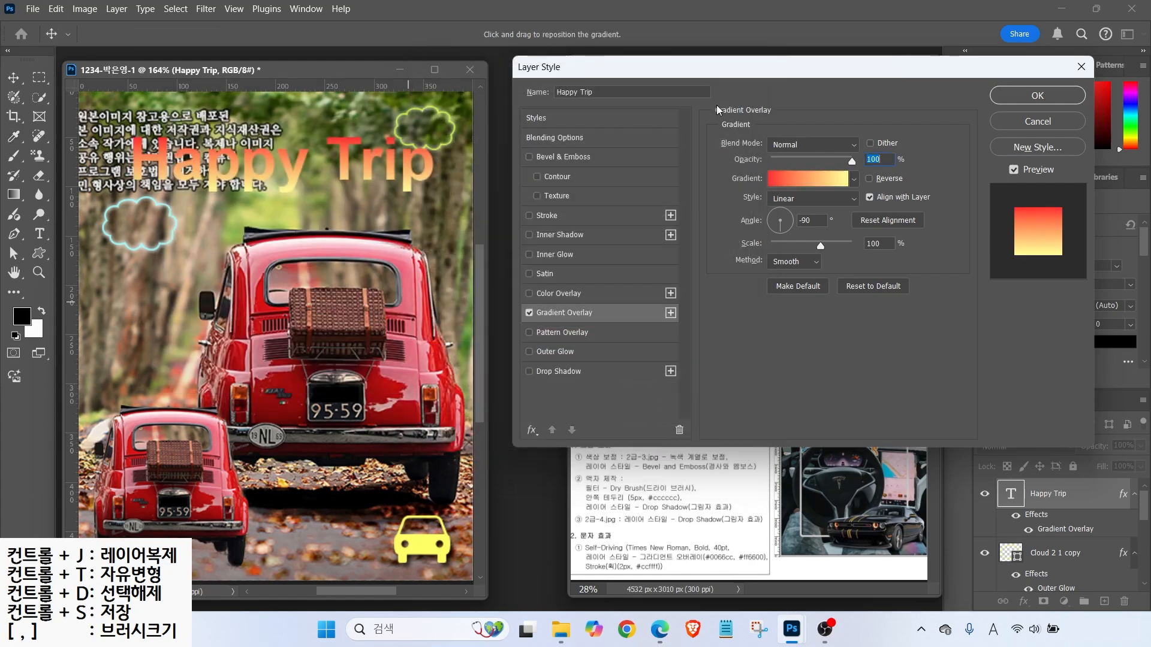
- Turn the gradient angle so it runs horizontally across the letters
left_click_drag(720, 72, 444, 251)
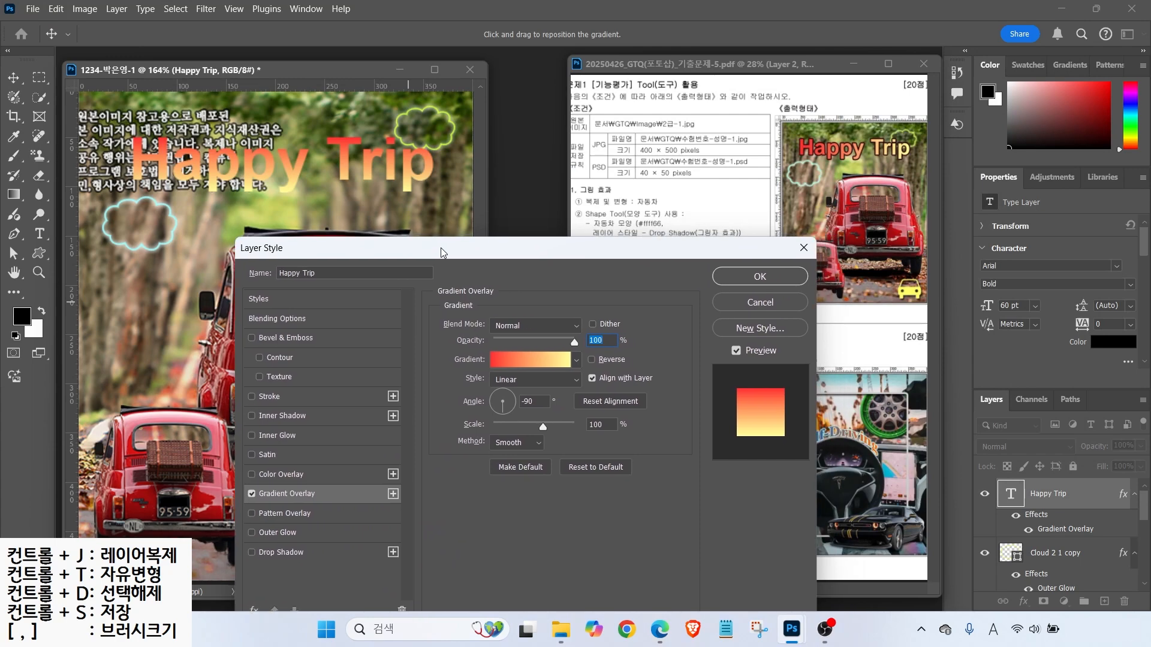
key("alt")
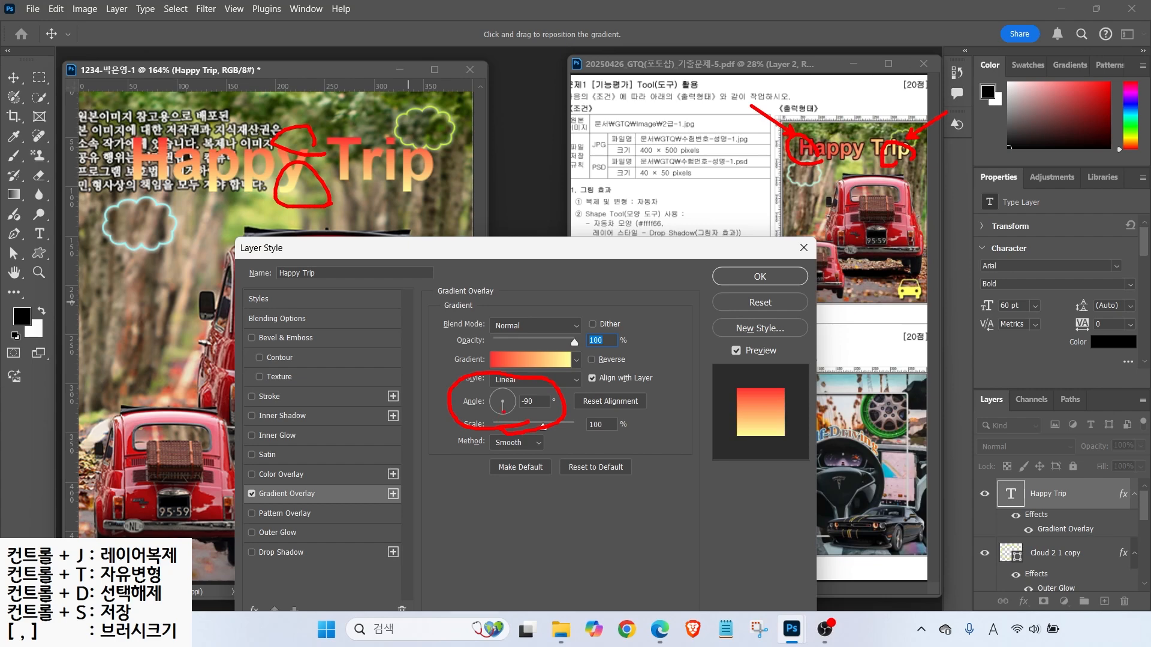
key("Escape")
left_click_drag(502, 416, 518, 402)
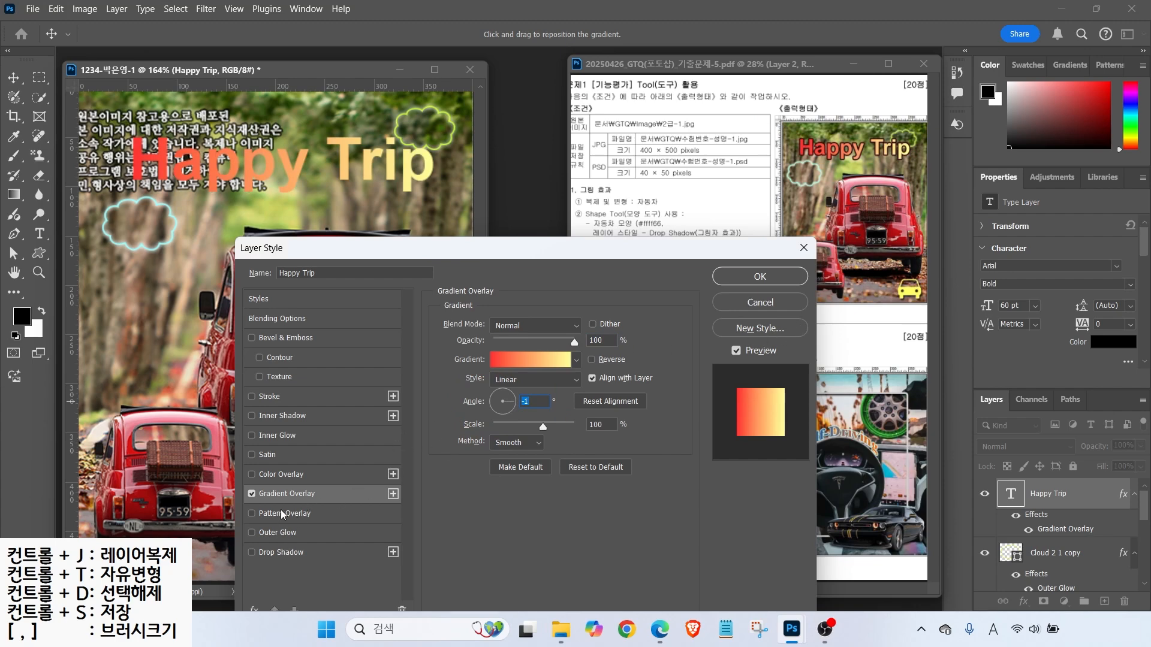
left_click(276, 396)
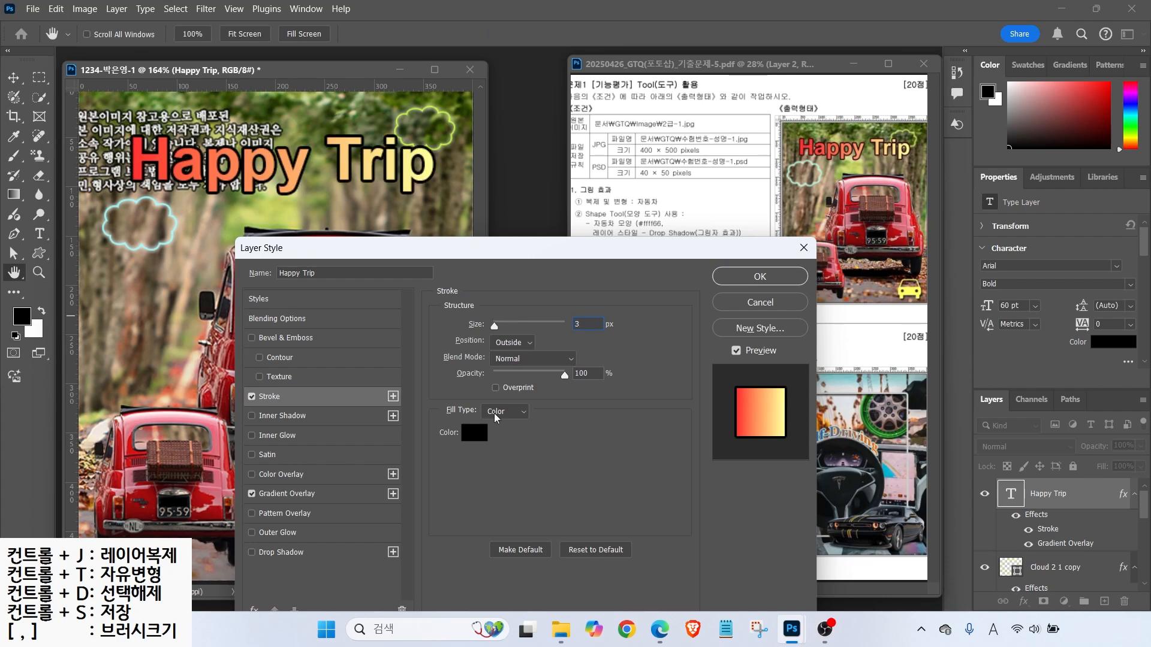
- Set the title's 3 px stroke colour to dark red #330000
left_click(474, 432)
type("330000")
key("Return")
key("alt")
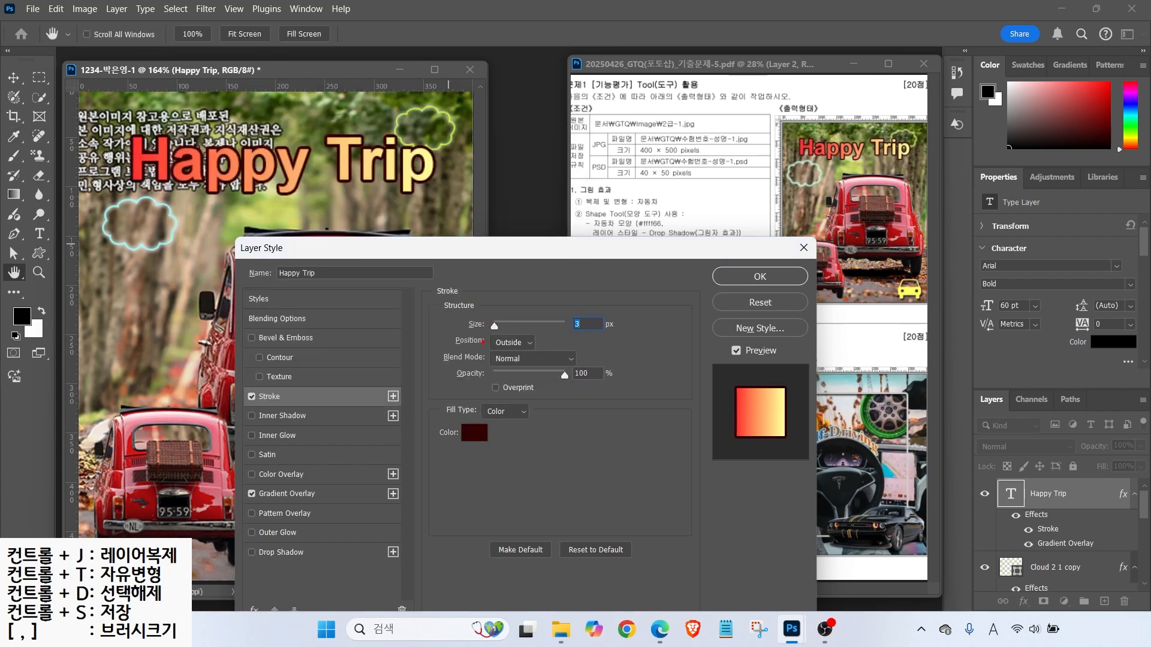
left_click_drag(489, 341, 446, 306)
left_click_drag(479, 347, 565, 346)
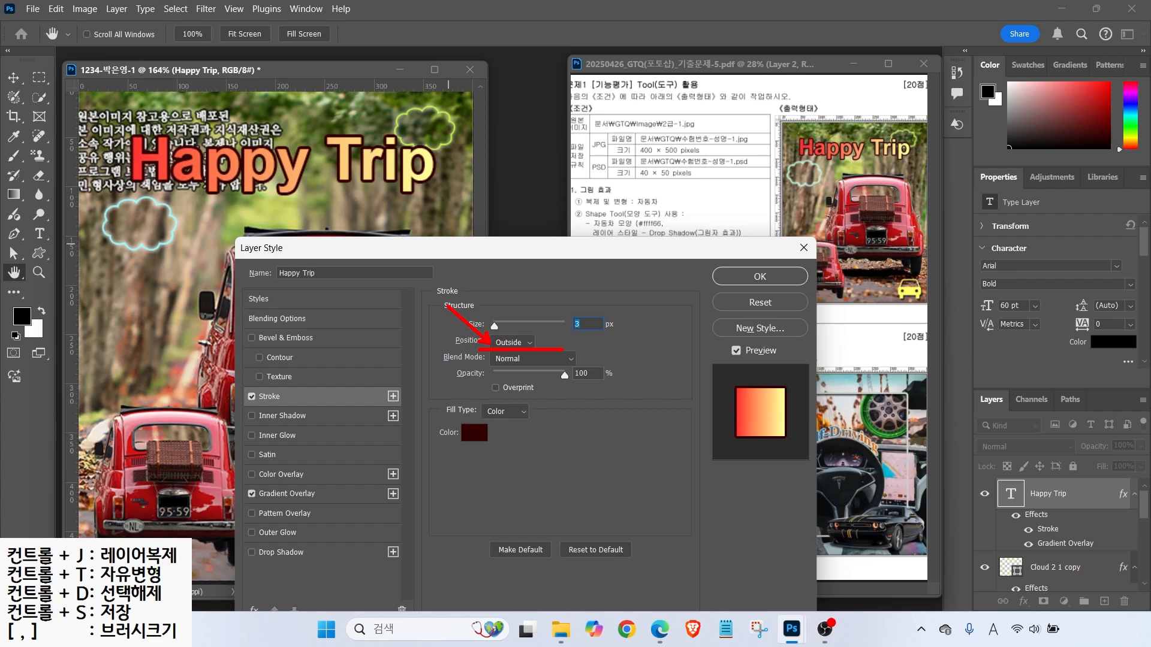
- Keep the stroke position Outside and apply the gradient and stroke styles
left_click(512, 344)
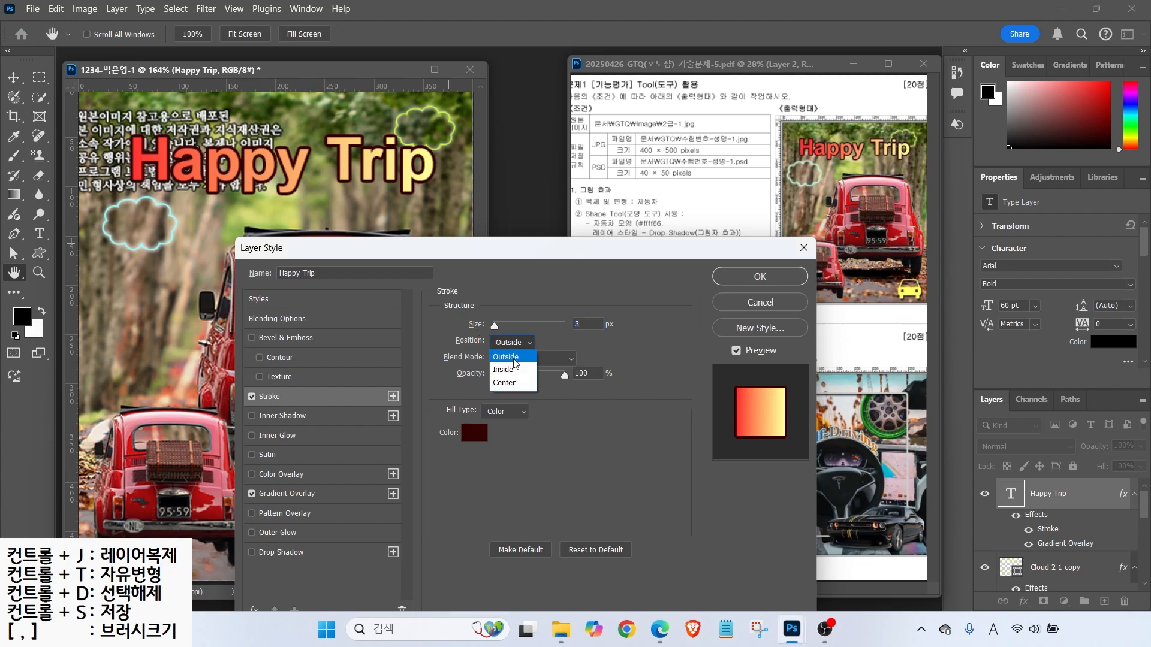
left_click(508, 368)
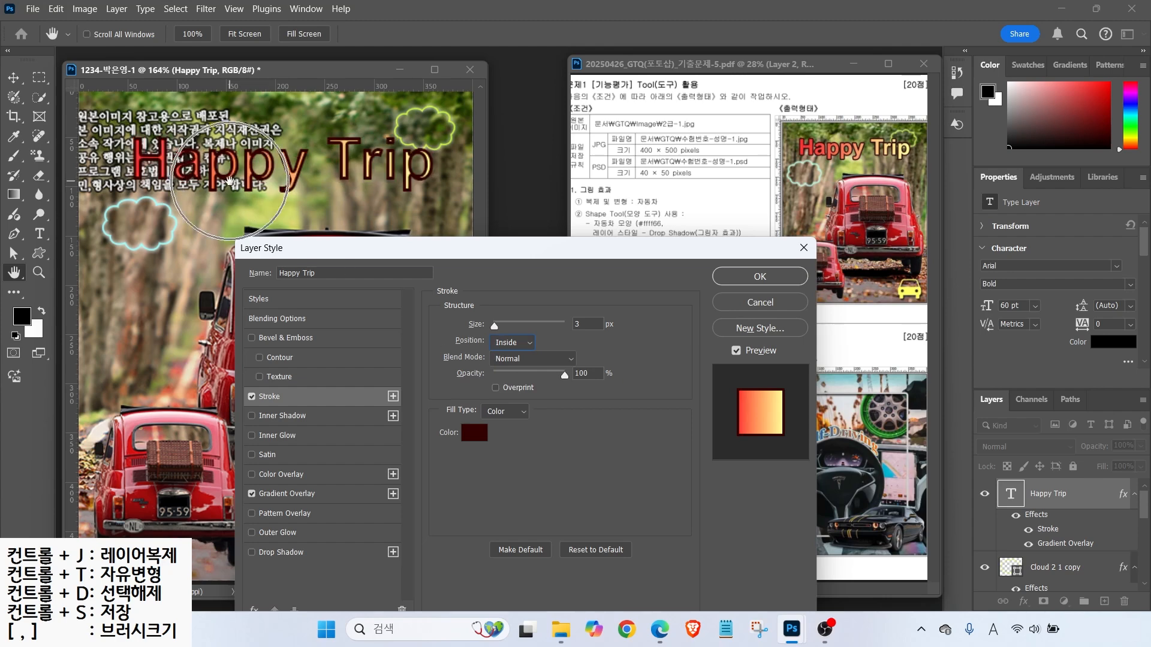
left_click(513, 343)
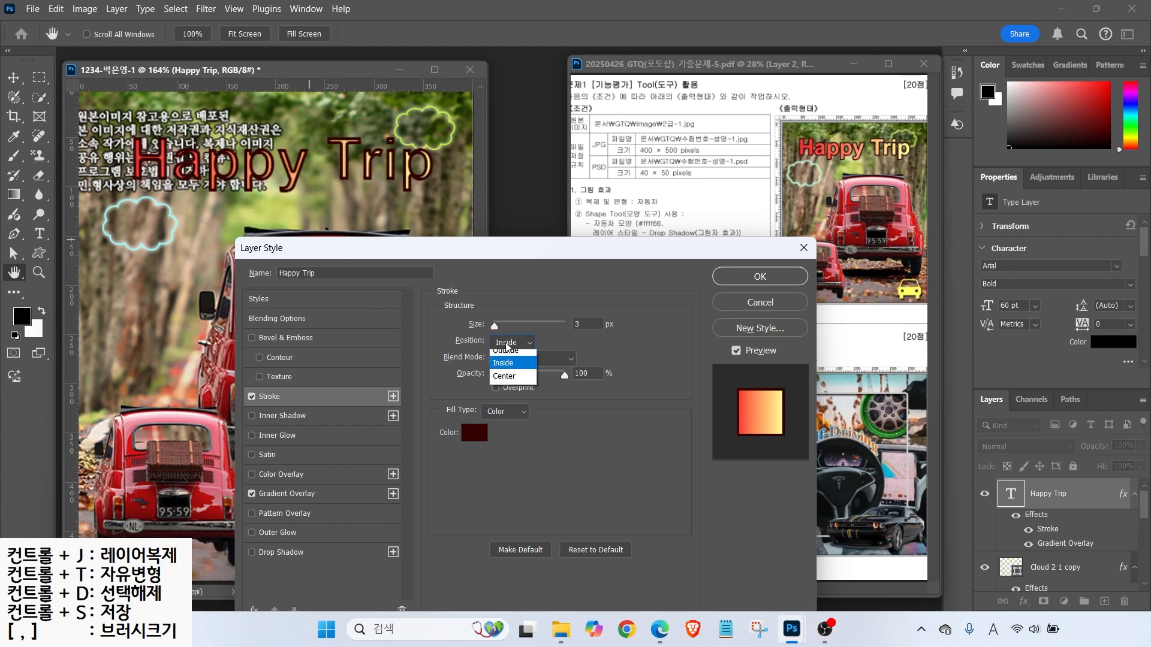
left_click(498, 363)
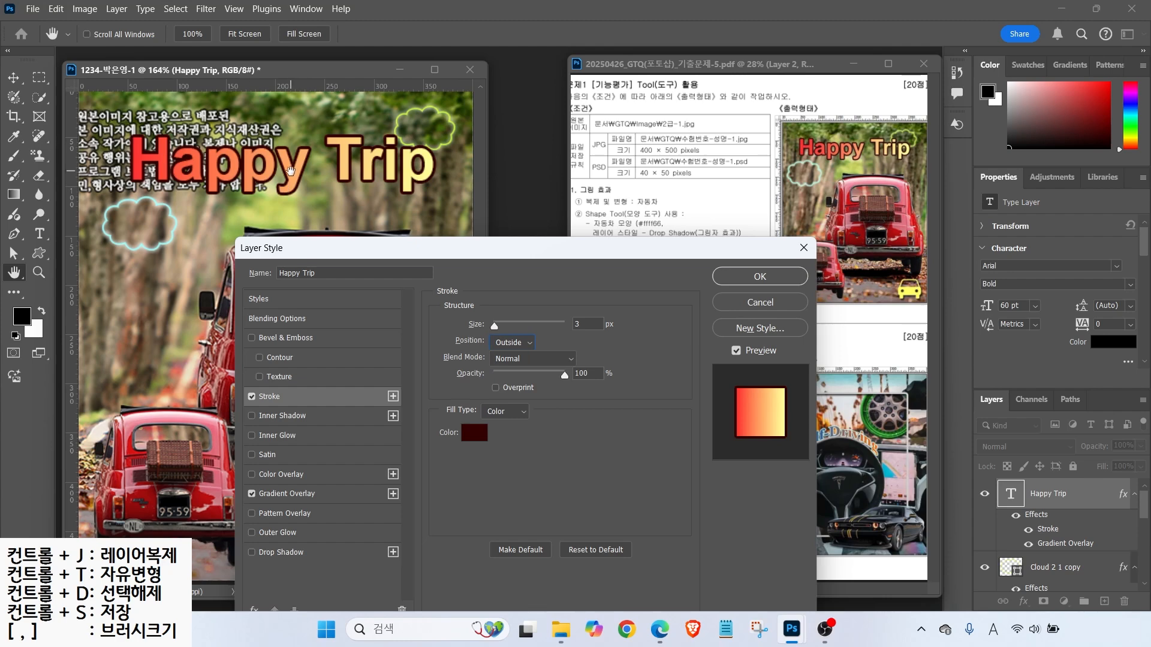
left_click(740, 277)
- Shift the Happy Trip title slightly up-left and mark the sheet's JPG and PSD save sizes
key("v")
left_click_drag(239, 184, 231, 174)
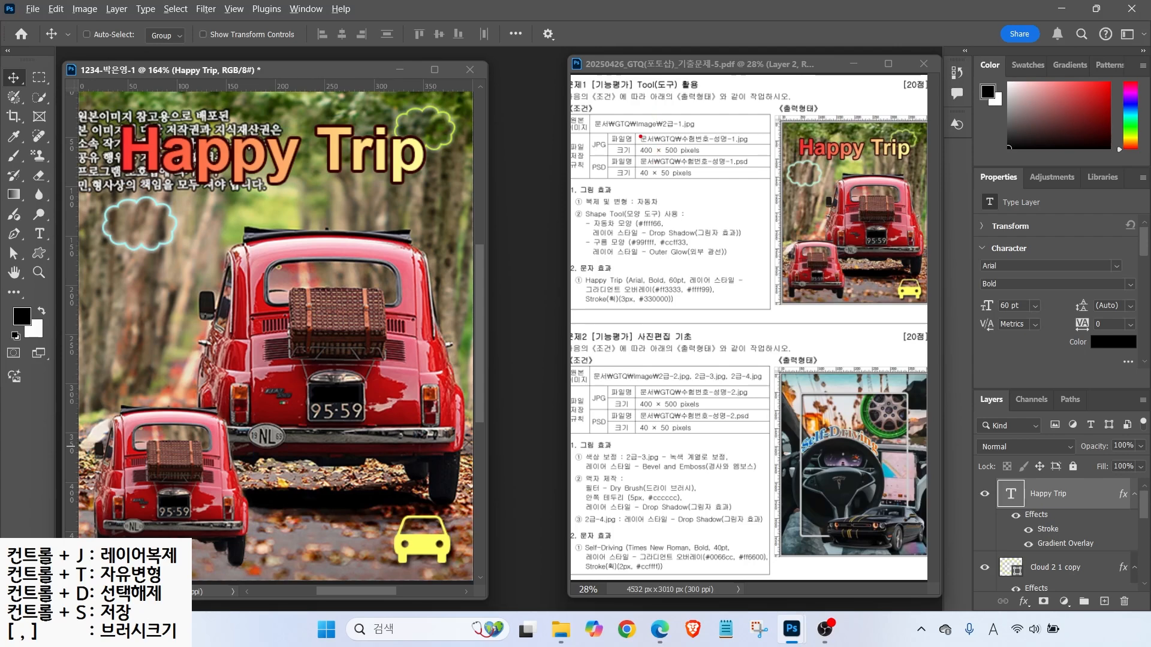
mouse_move(631, 116)
left_mouse_down()
mouse_move(642, 139)
mouse_move(725, 158)
left_mouse_up()
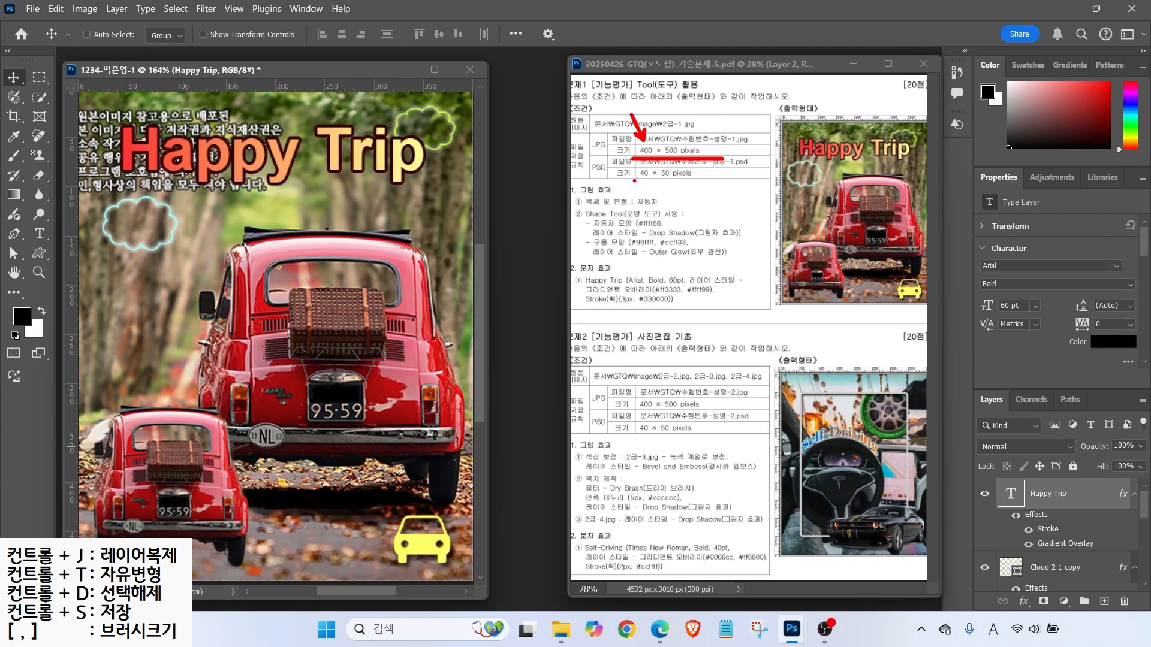
left_click_drag(637, 181, 718, 179)
left_click(32, 9)
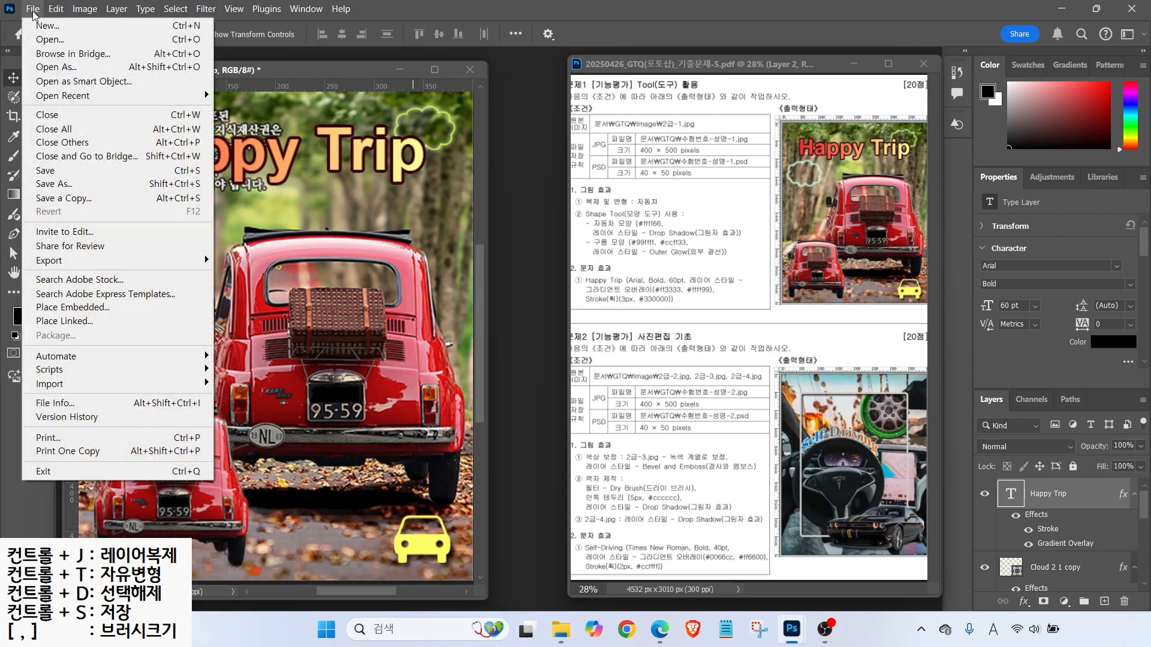
- Save the image as Photoshop (*.PSD) in the GTQ folder, keeping the examinee-number file name
left_click(69, 184)
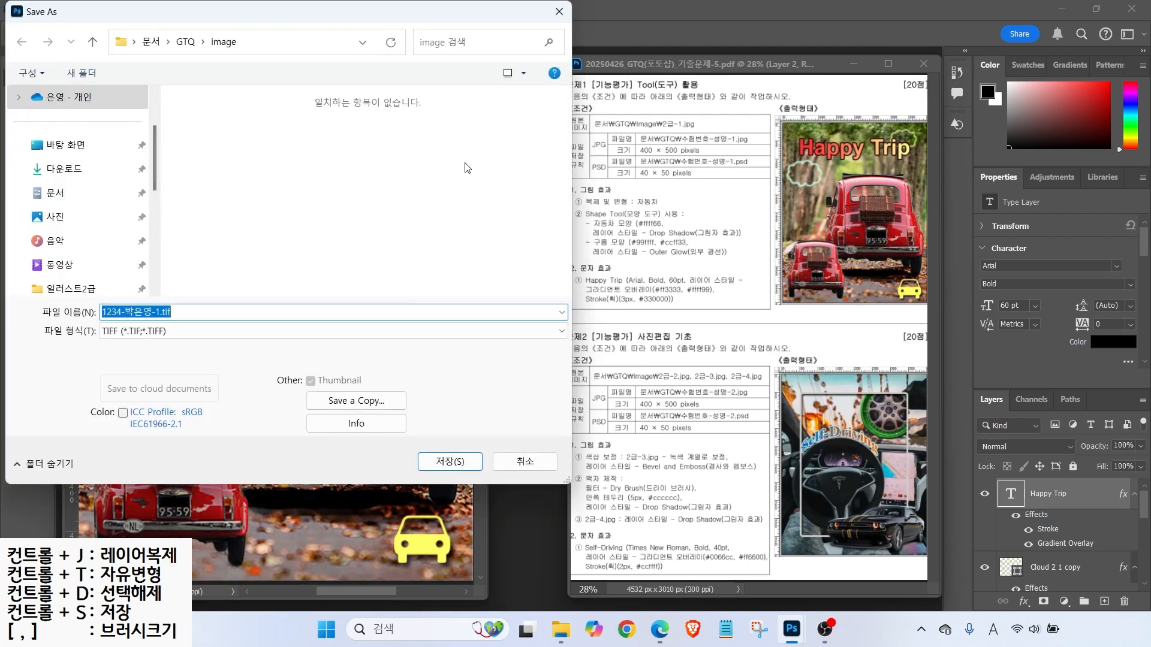
left_click(186, 41)
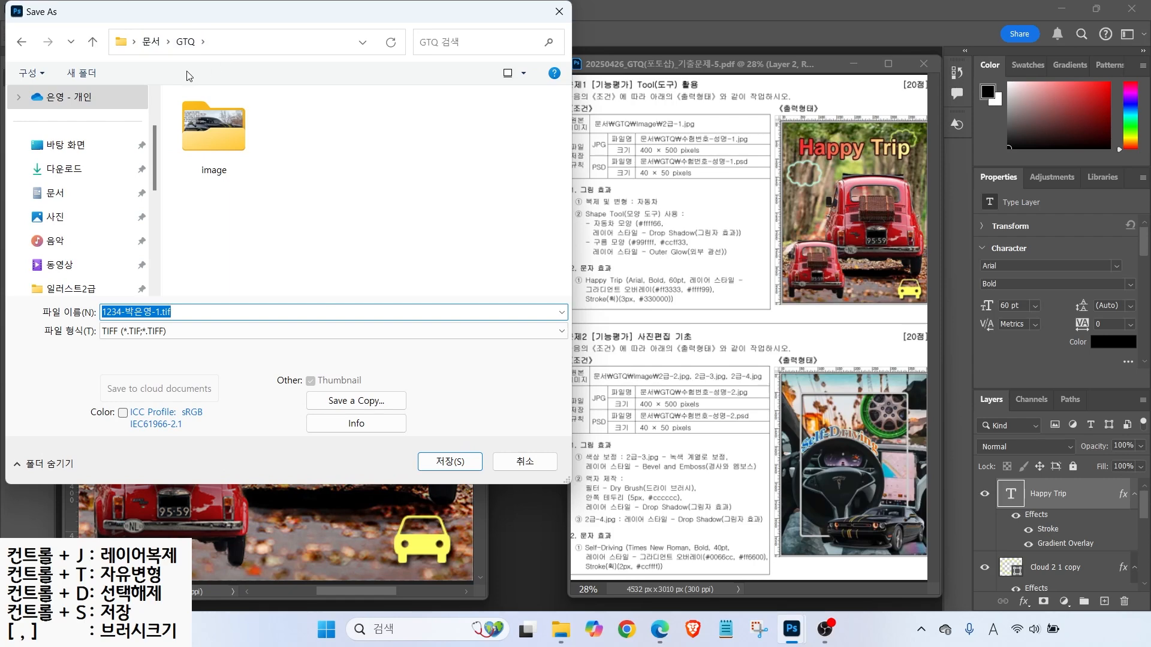
left_click(167, 333)
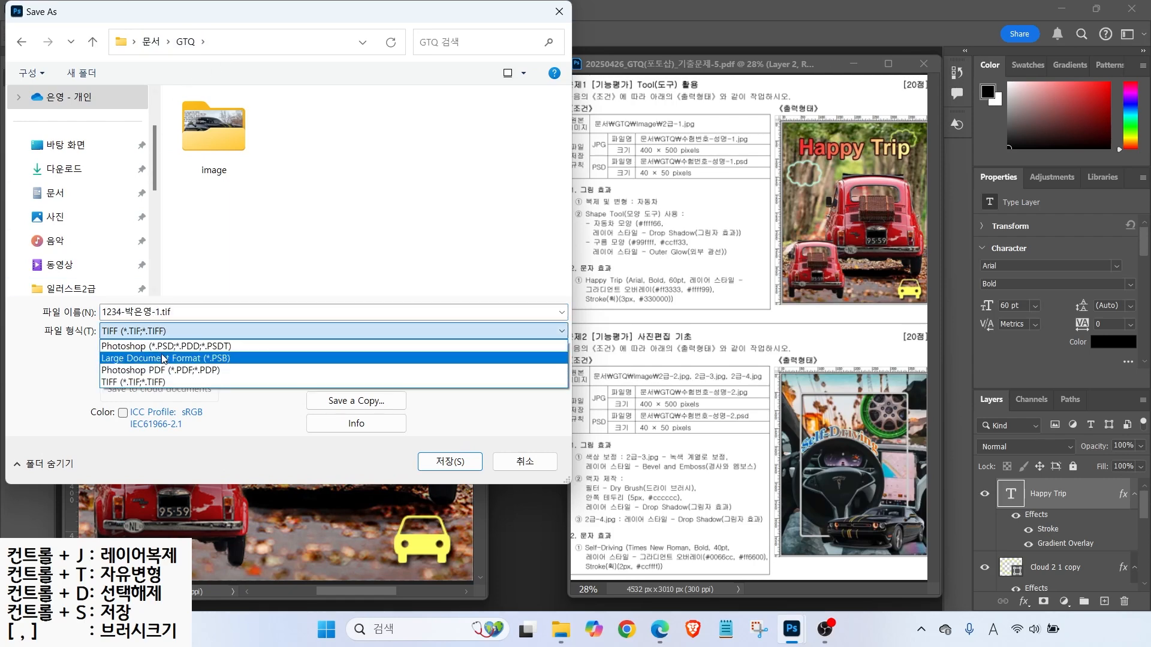
left_click(164, 370)
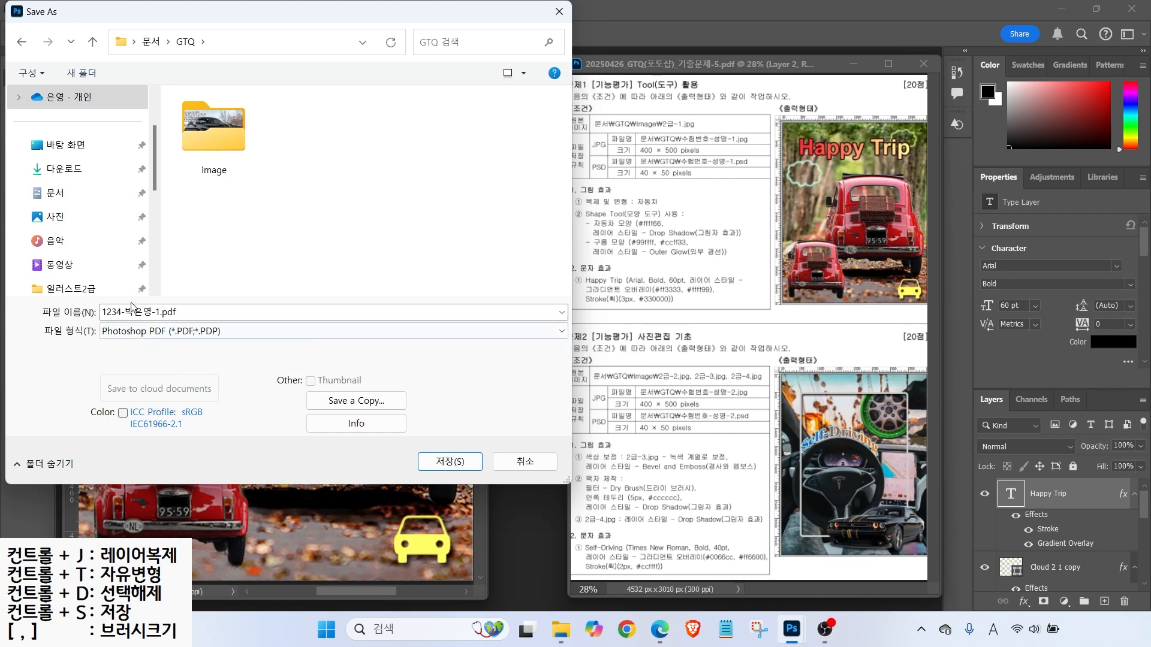
left_click(167, 334)
left_click(130, 352)
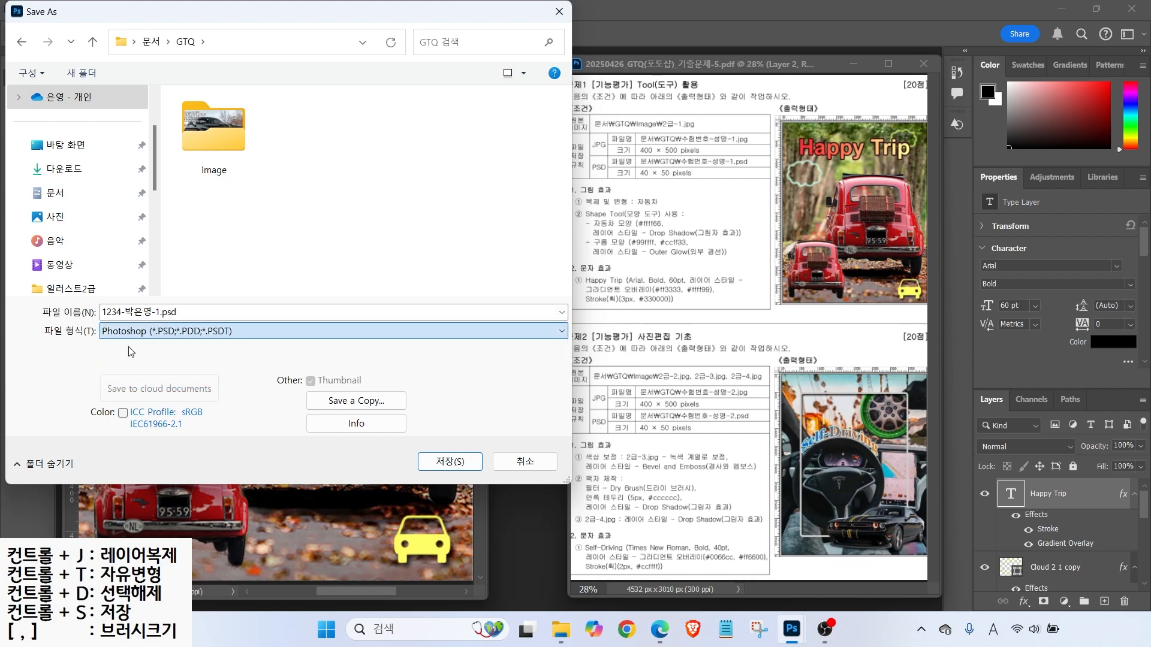
left_click(160, 314)
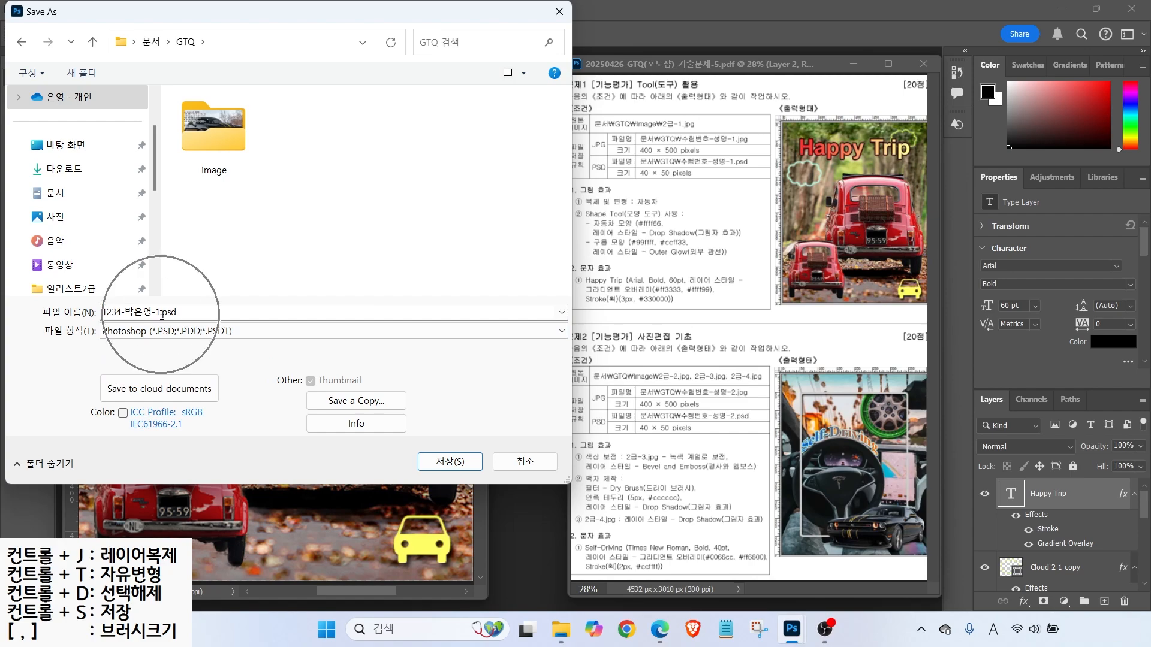
left_click(450, 462)
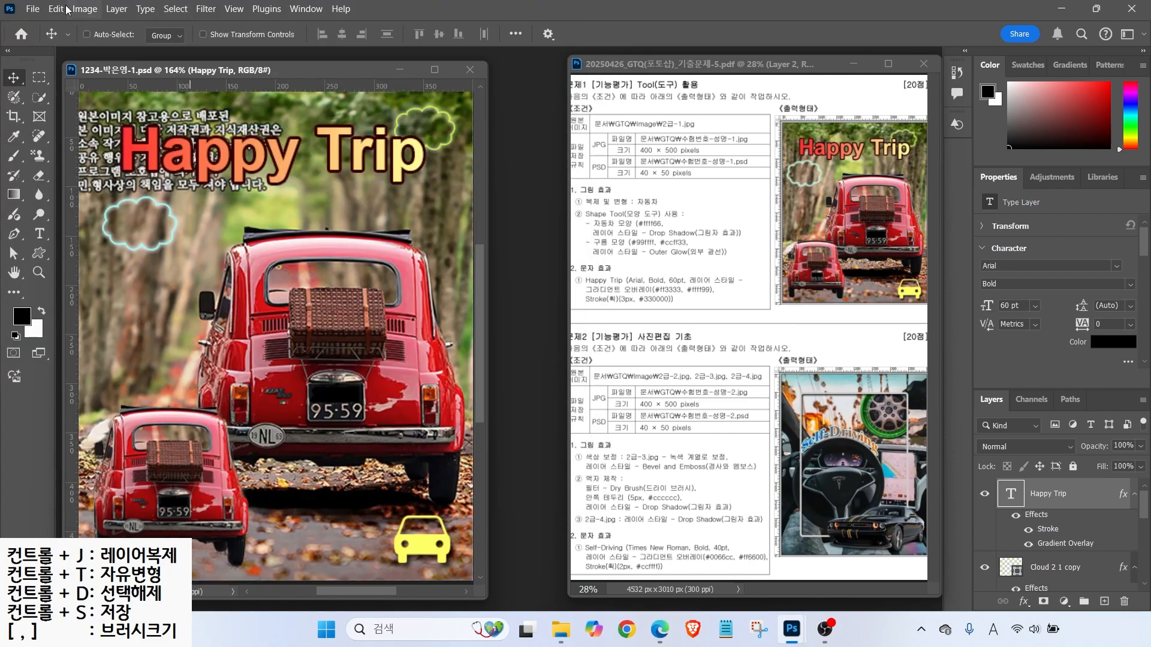
left_click(33, 8)
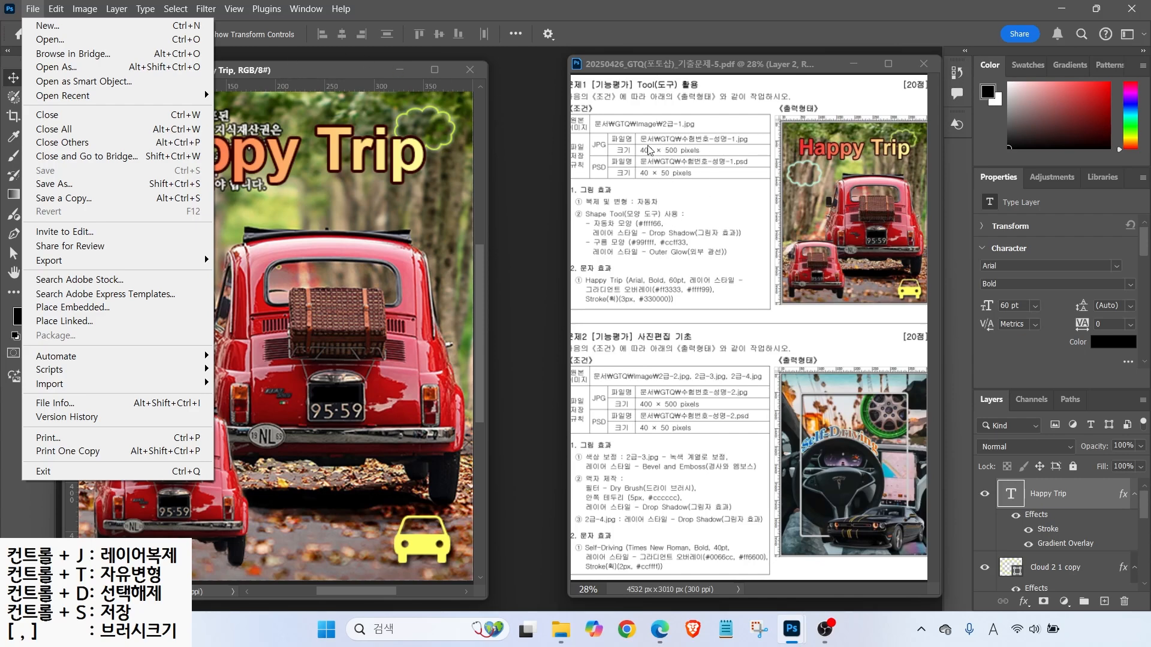
- In Save As, choose Save a Copy with JPEG as the format
left_click(308, 73)
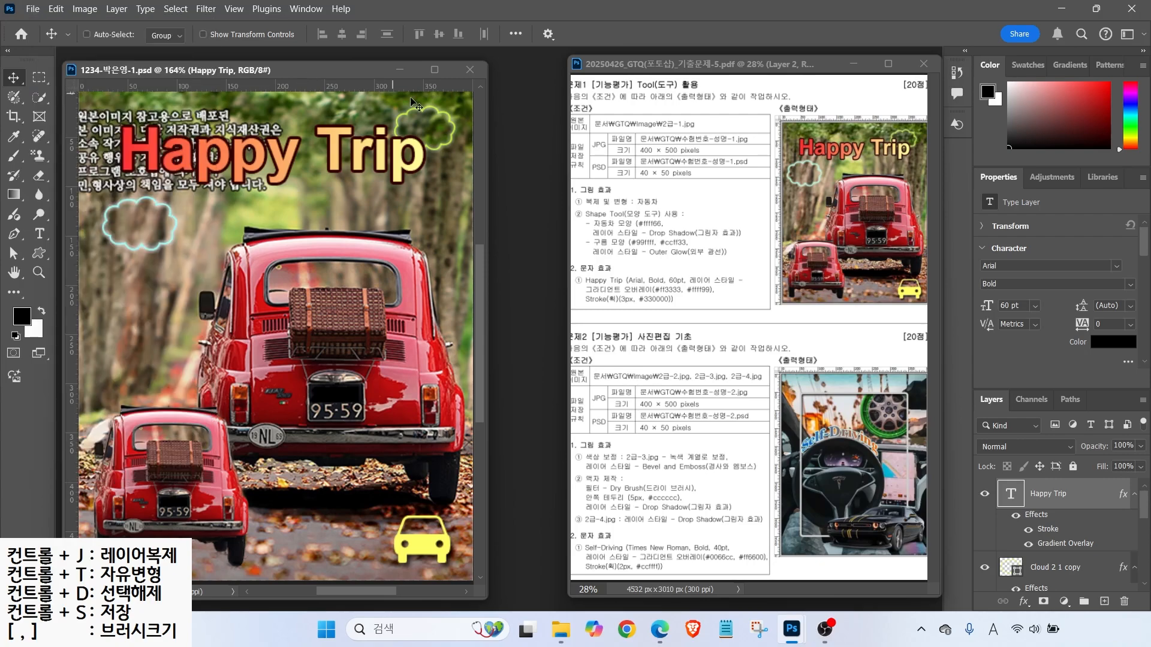
left_click(30, 10)
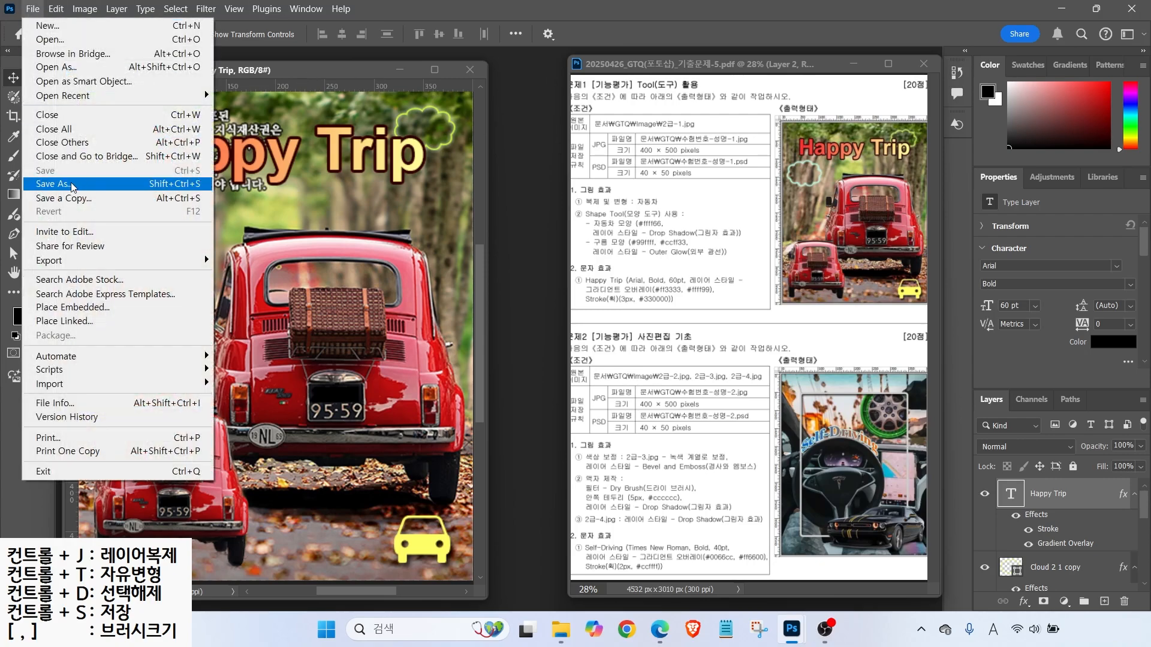
left_click(72, 187)
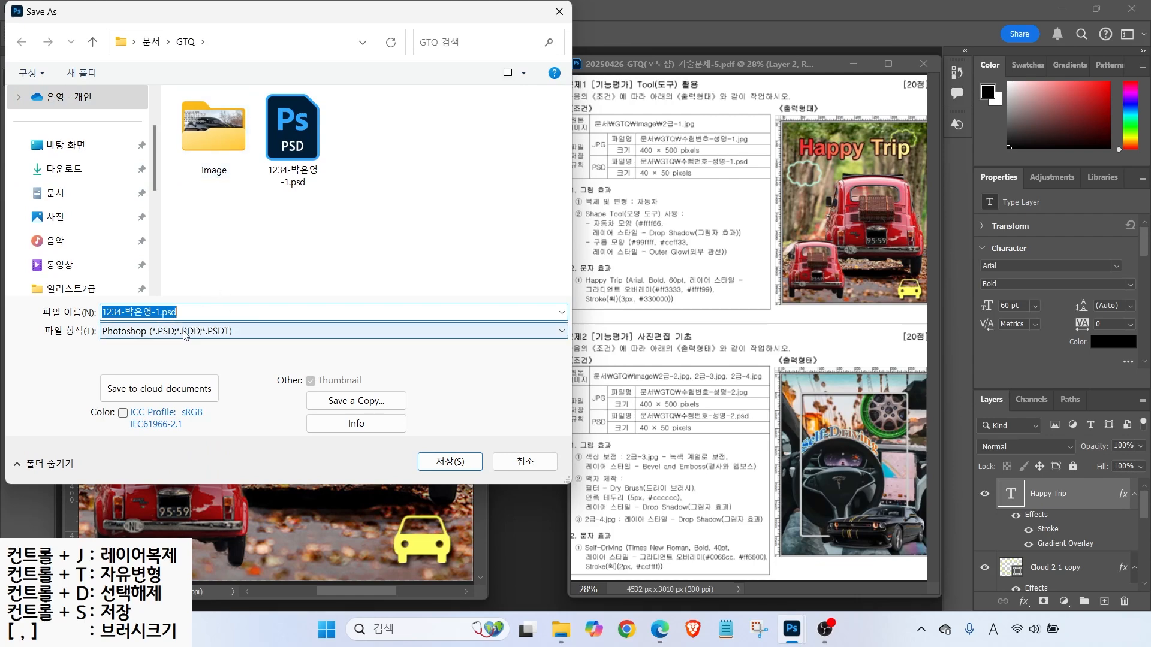
left_click(262, 335)
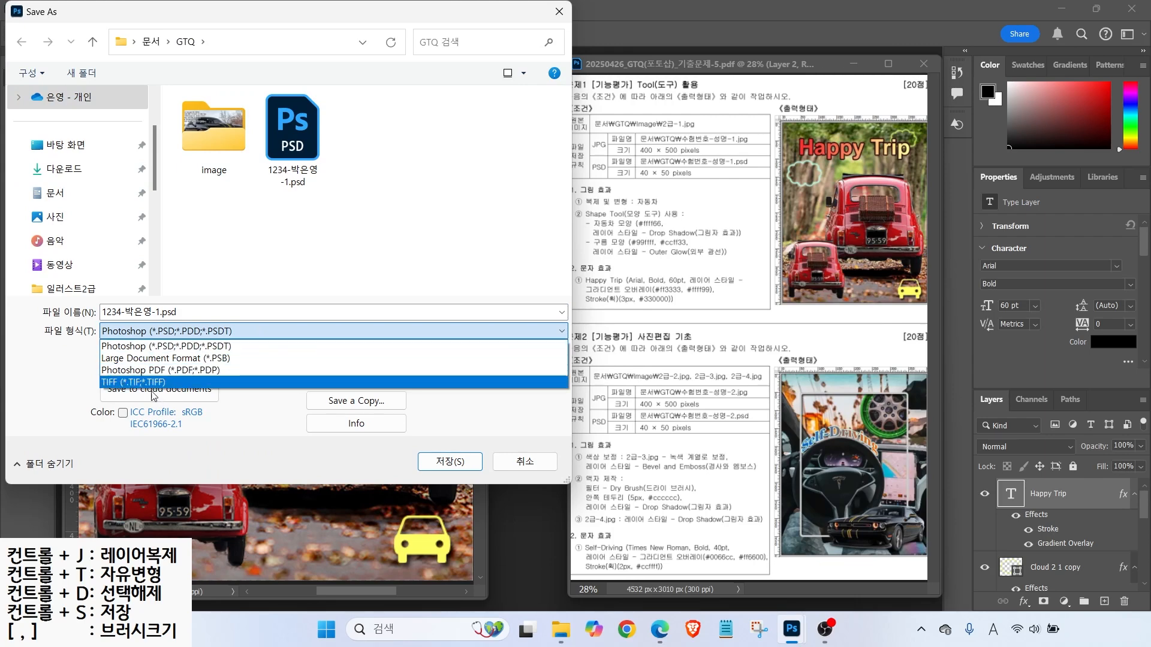
left_click(49, 377)
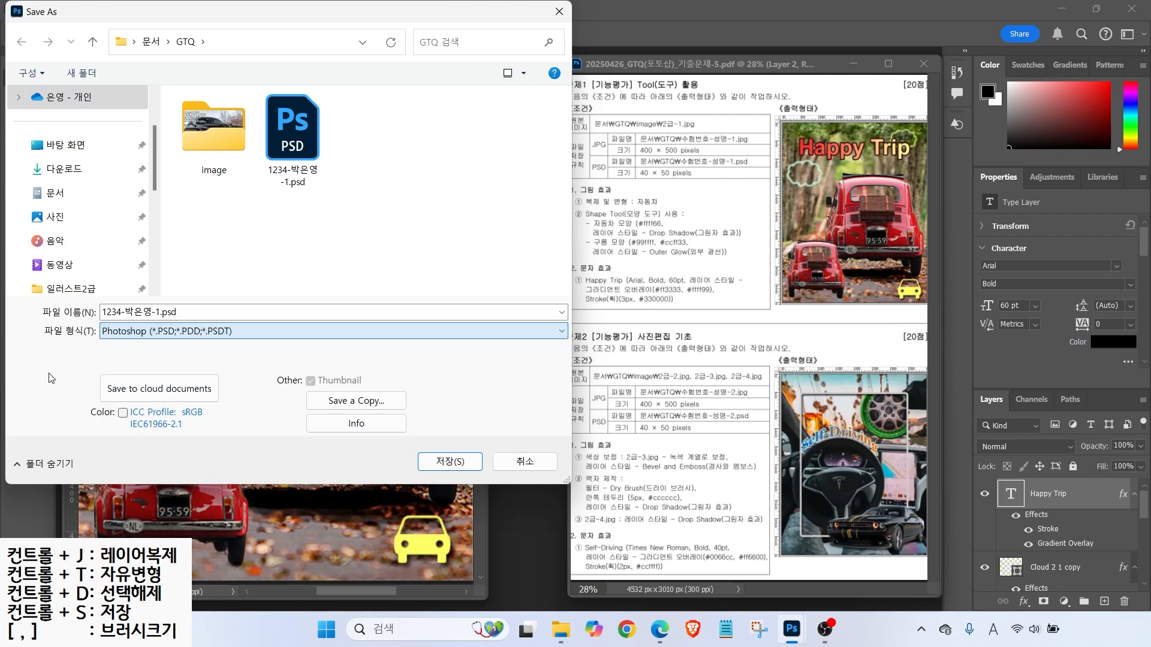
key("ctrl")
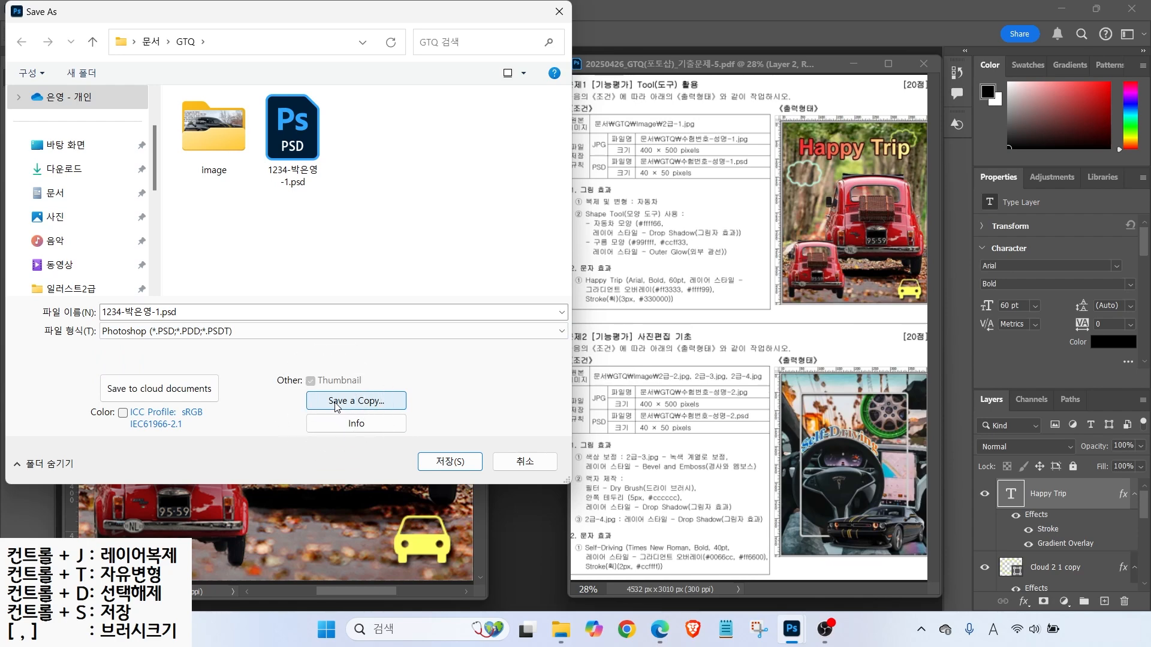
key("ctrl")
left_click(222, 331)
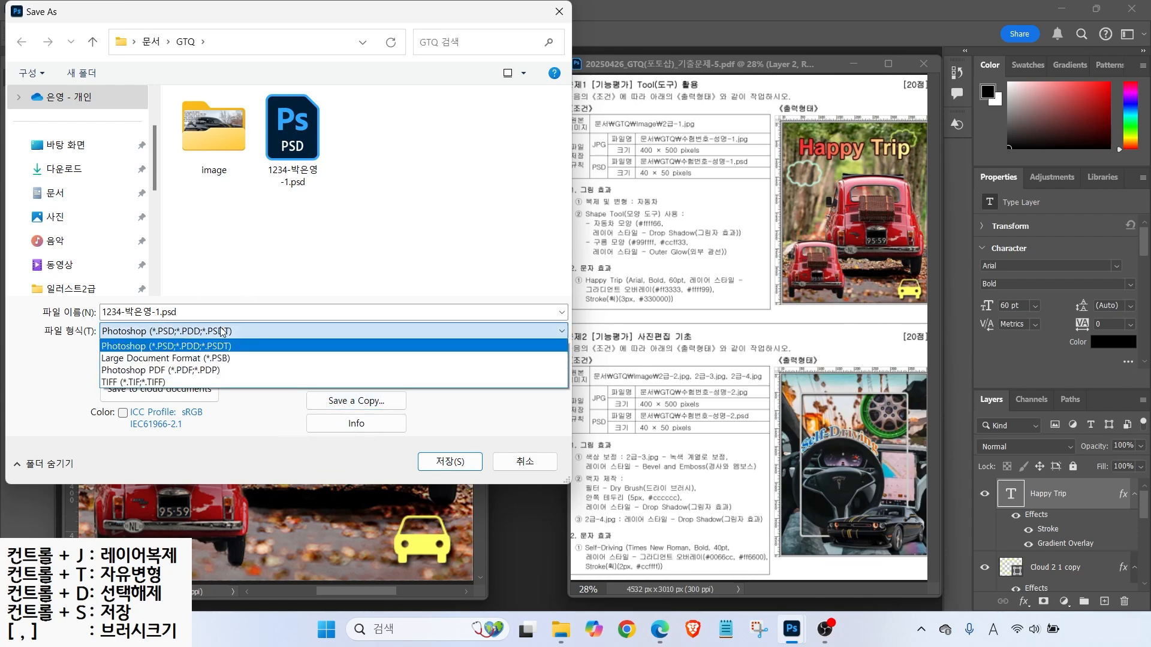
left_click(52, 374)
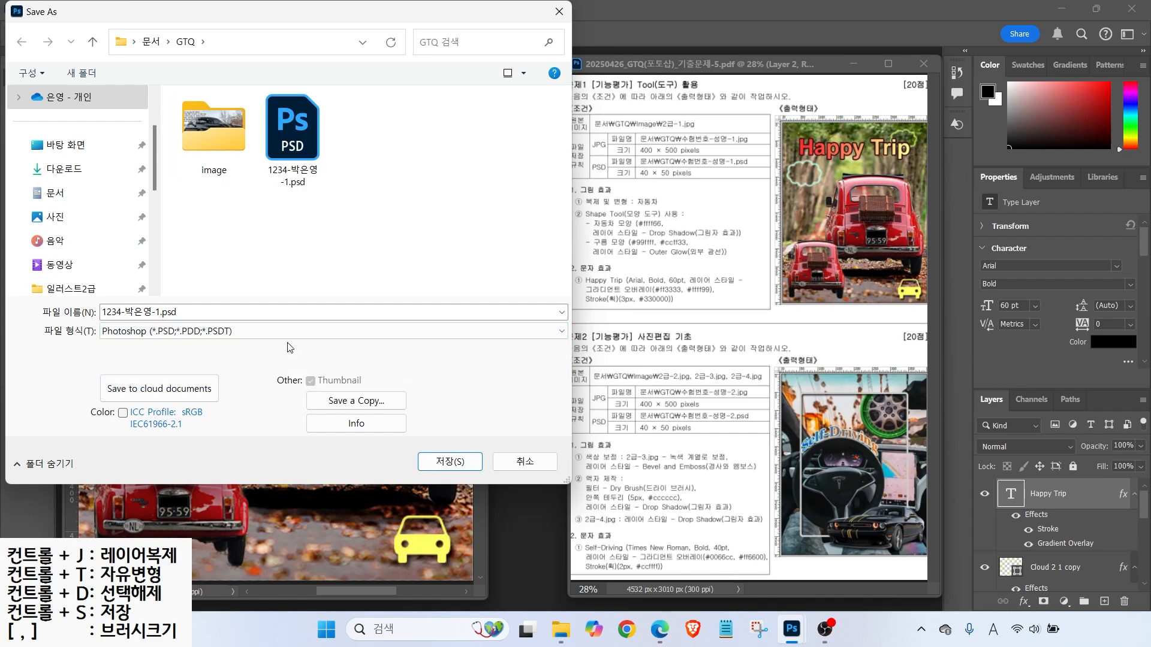
left_click(344, 401)
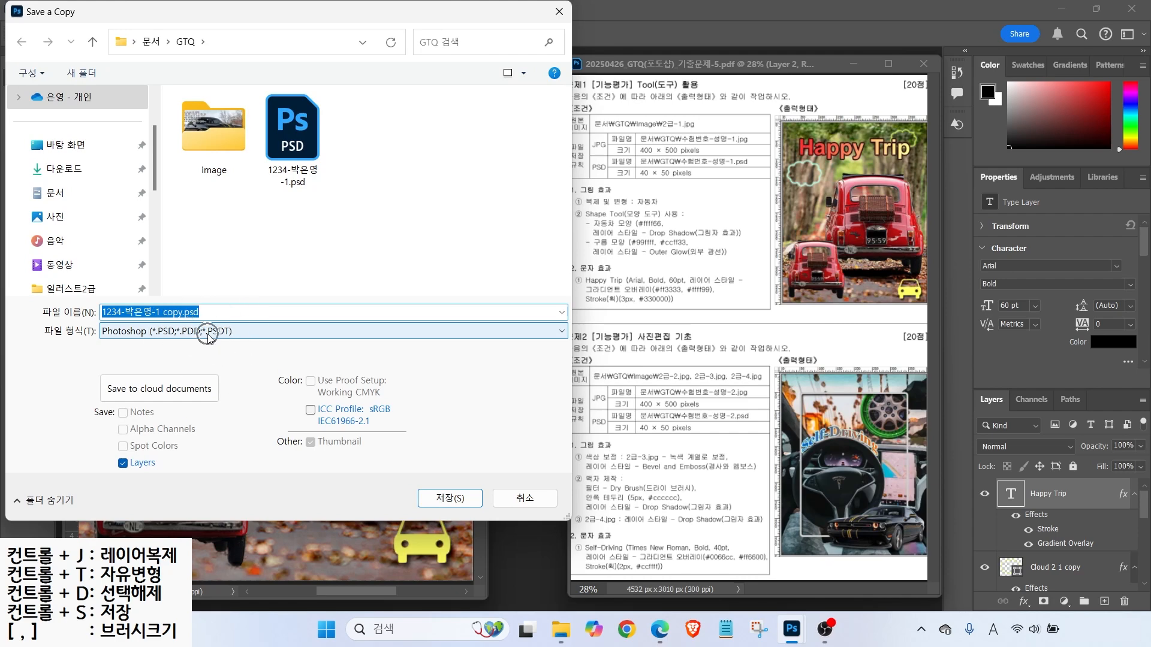
left_click(209, 333)
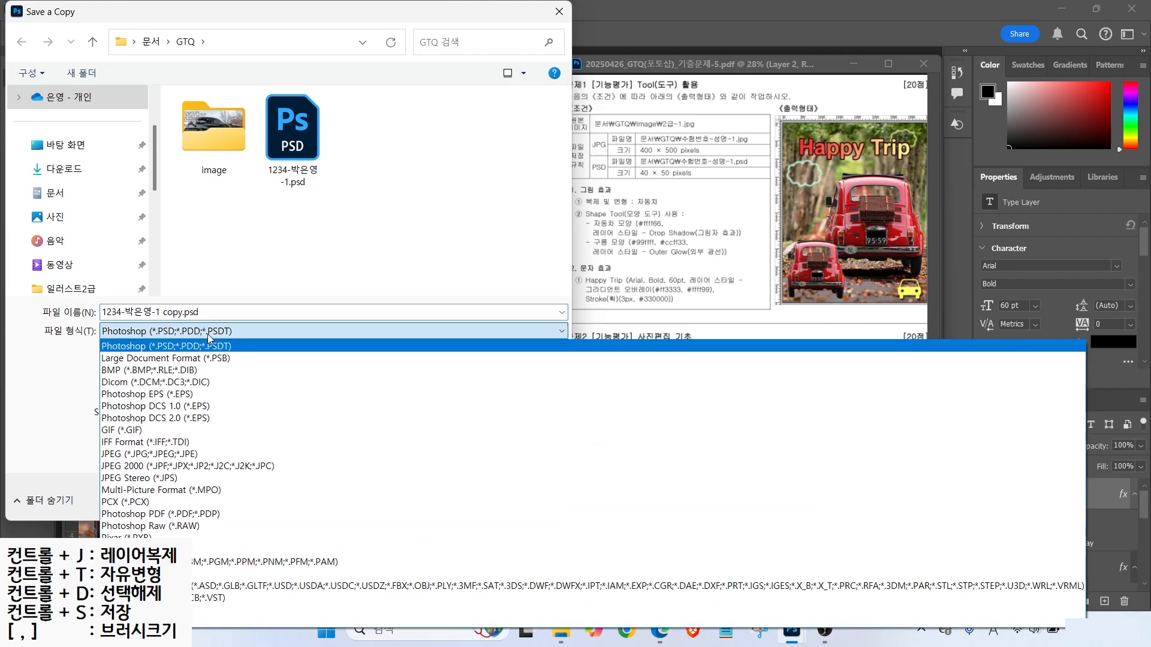
left_click(166, 455)
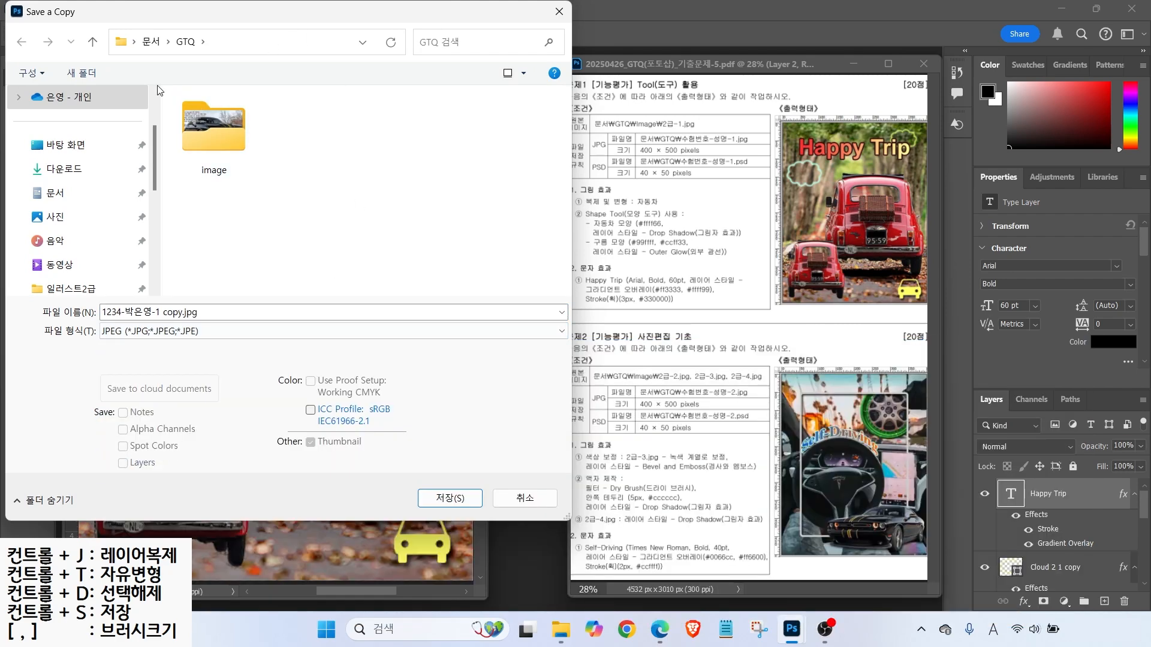
- Delete ' copy' from the file name and save the JPEG at Quality 12 Maximum, Baseline
key("ctrl")
key("ctrl")
key("ctrl")
triple_click(150, 310)
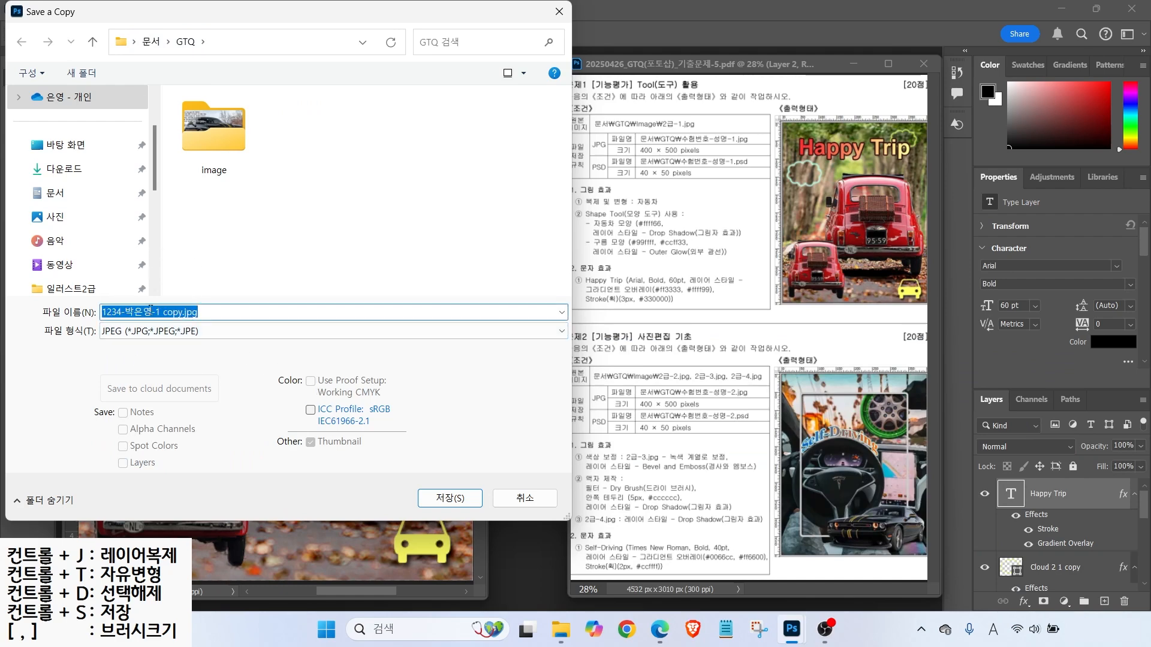
left_click_drag(161, 312, 237, 314)
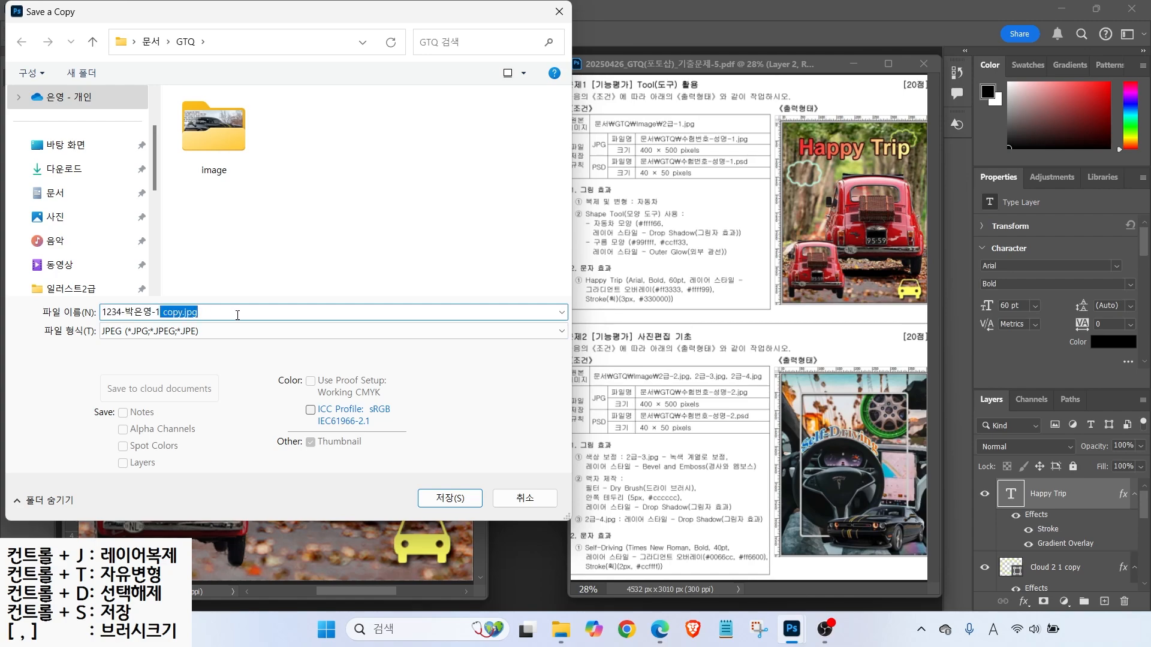
key("BackSpace")
left_click(426, 496)
left_click(583, 176)
key("ctrl")
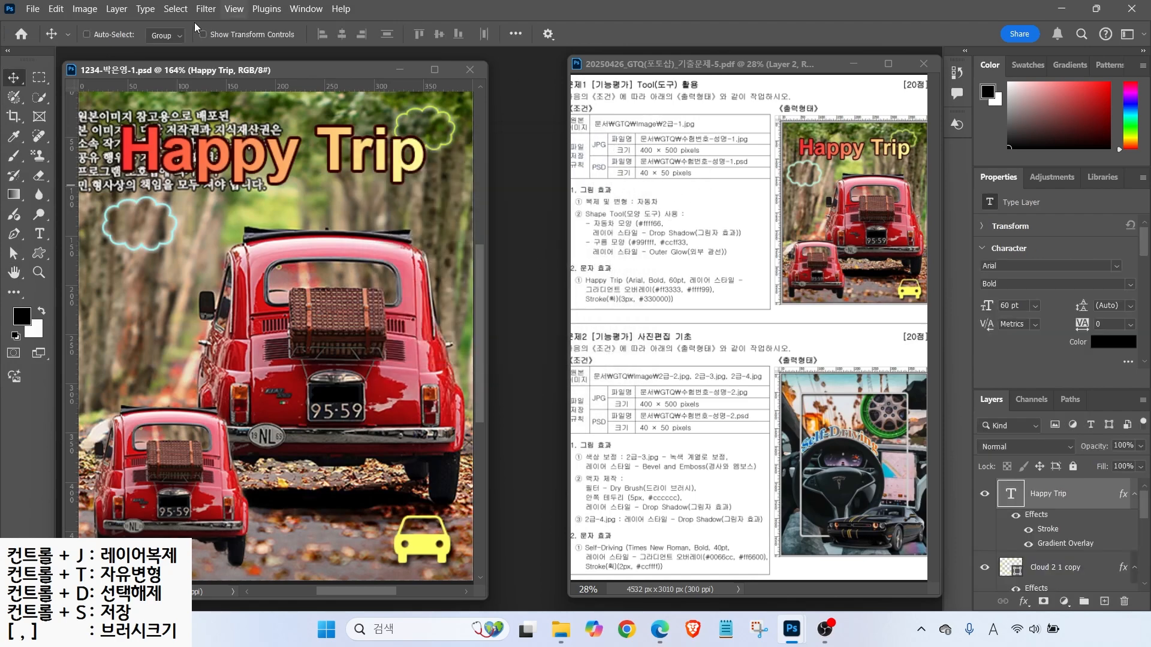
- Resize the image to 40 × 50 pixels with Image Size
left_click(85, 9)
left_click(89, 114)
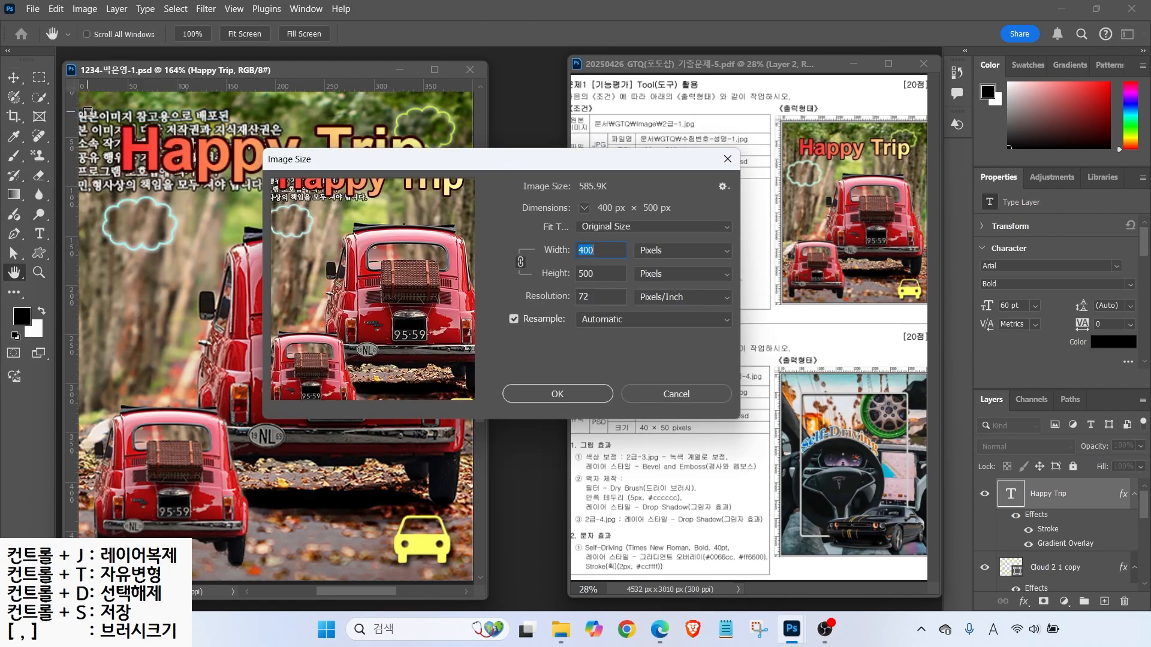
type("40")
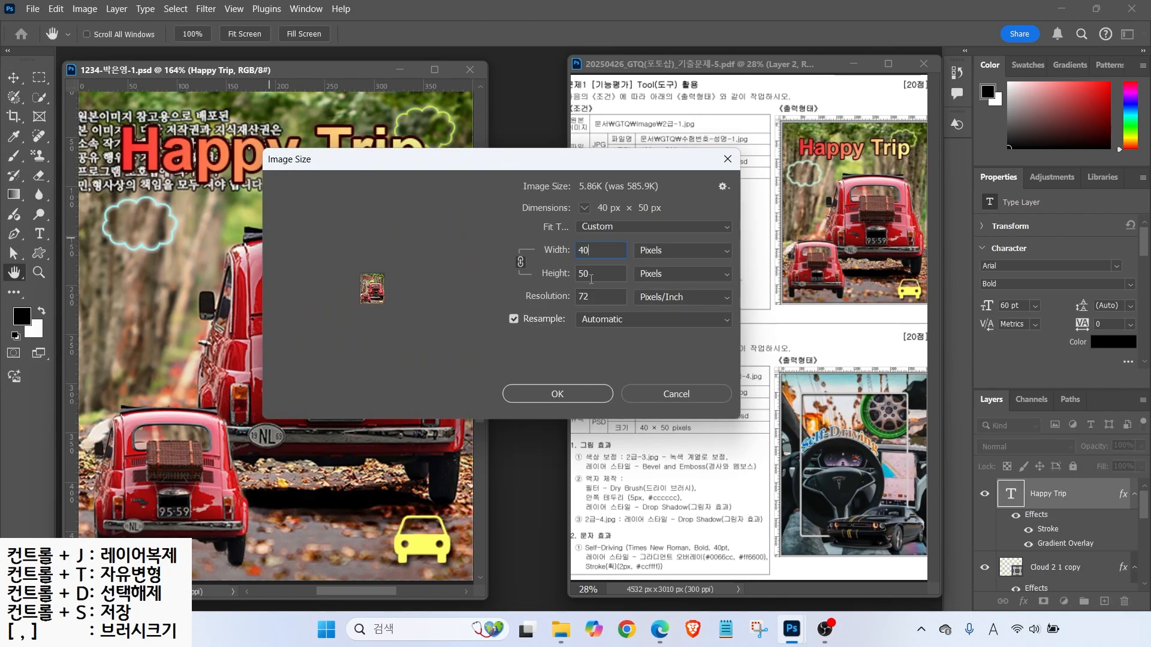
left_click(546, 396)
key("v")
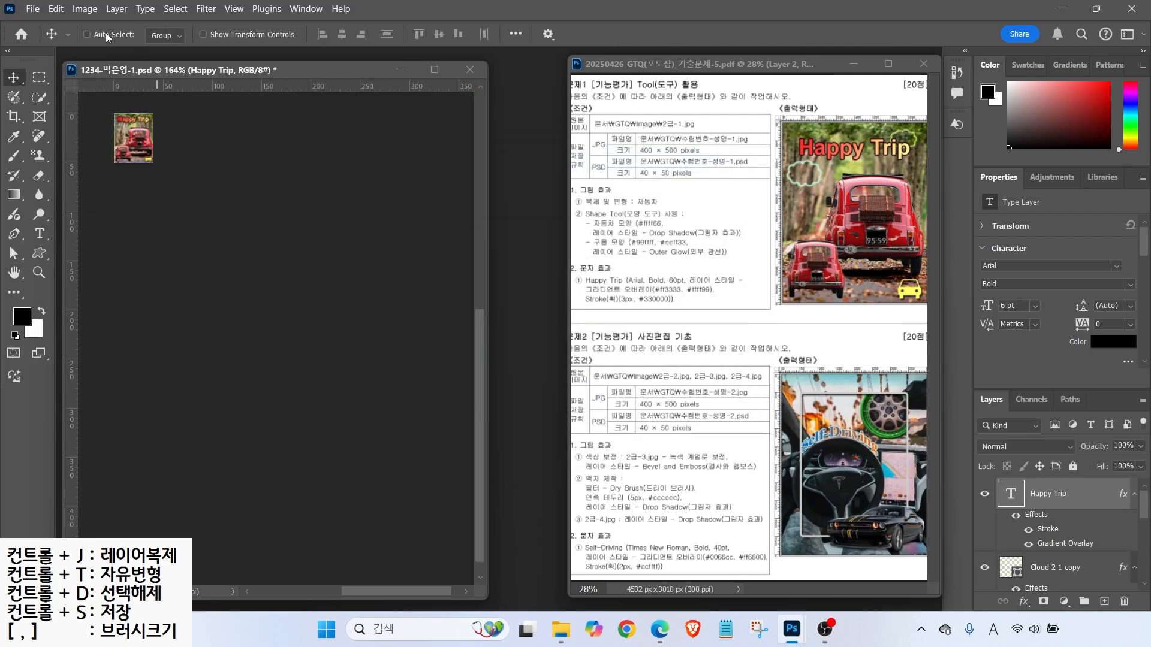
- Save the resized image over the -1 PSD and fit it to the window
left_click(32, 8)
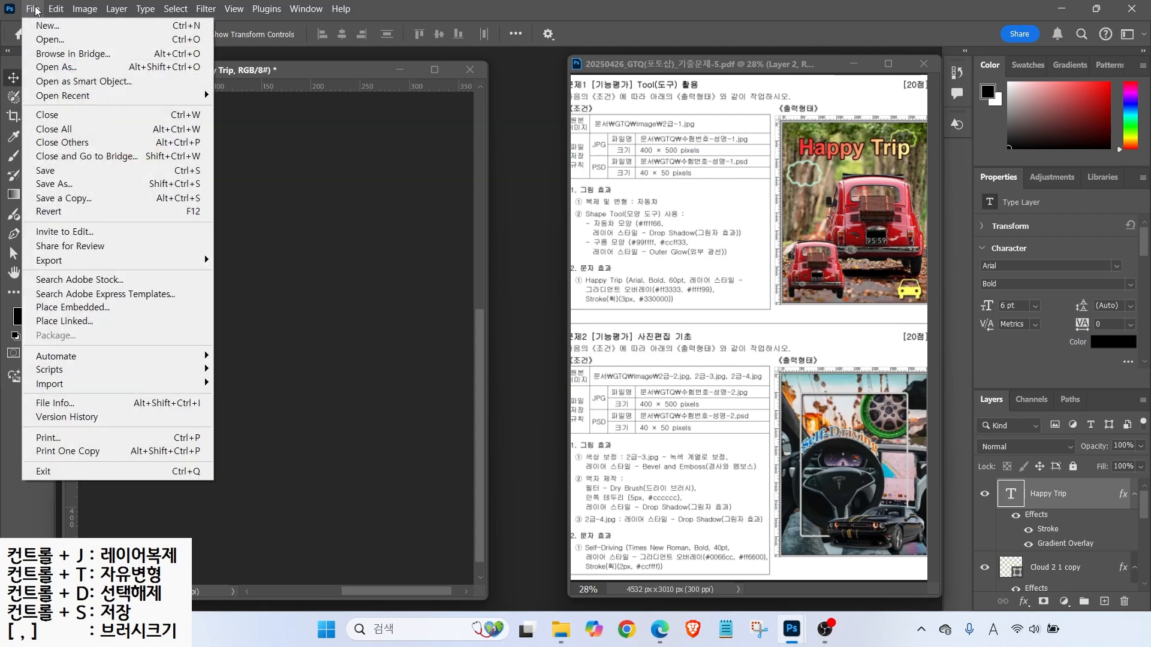
left_click(53, 173)
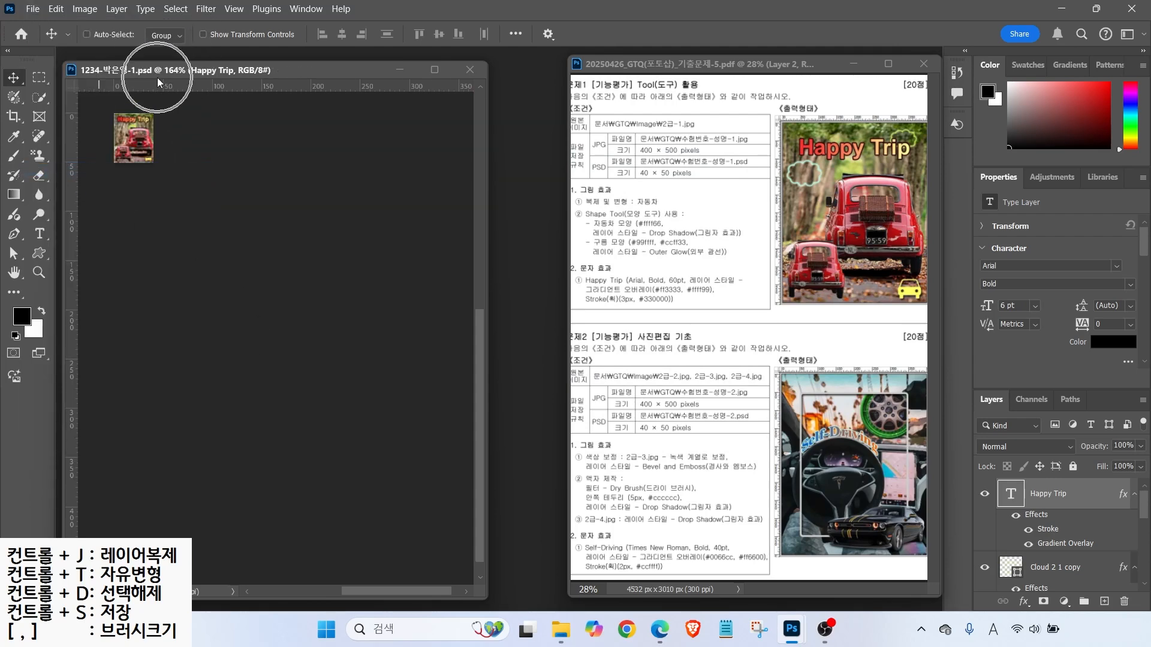
key("ctrl")
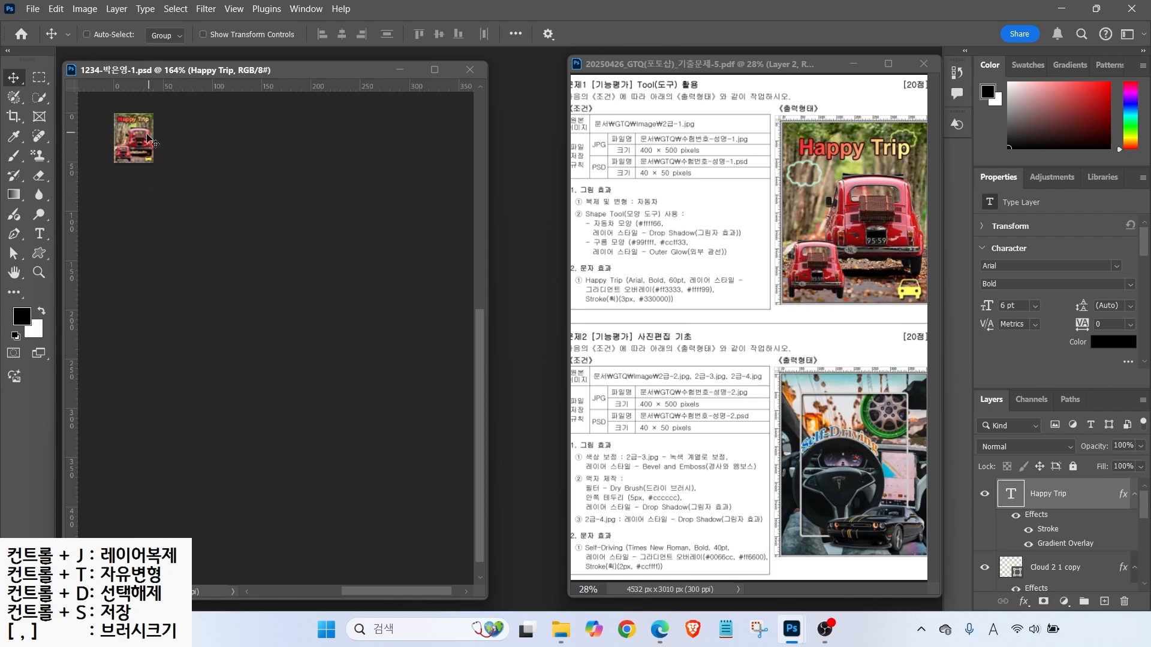
double_click(12, 277)
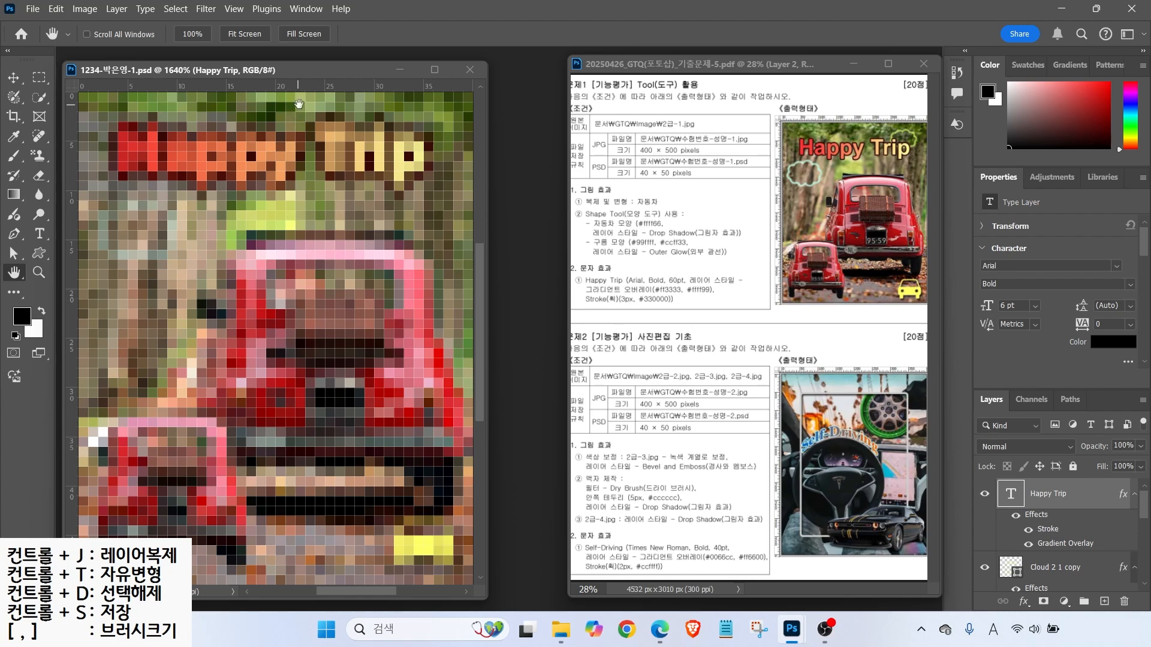
- Close the Happy Trip document and note the second task's file and size requirements
left_click(468, 71)
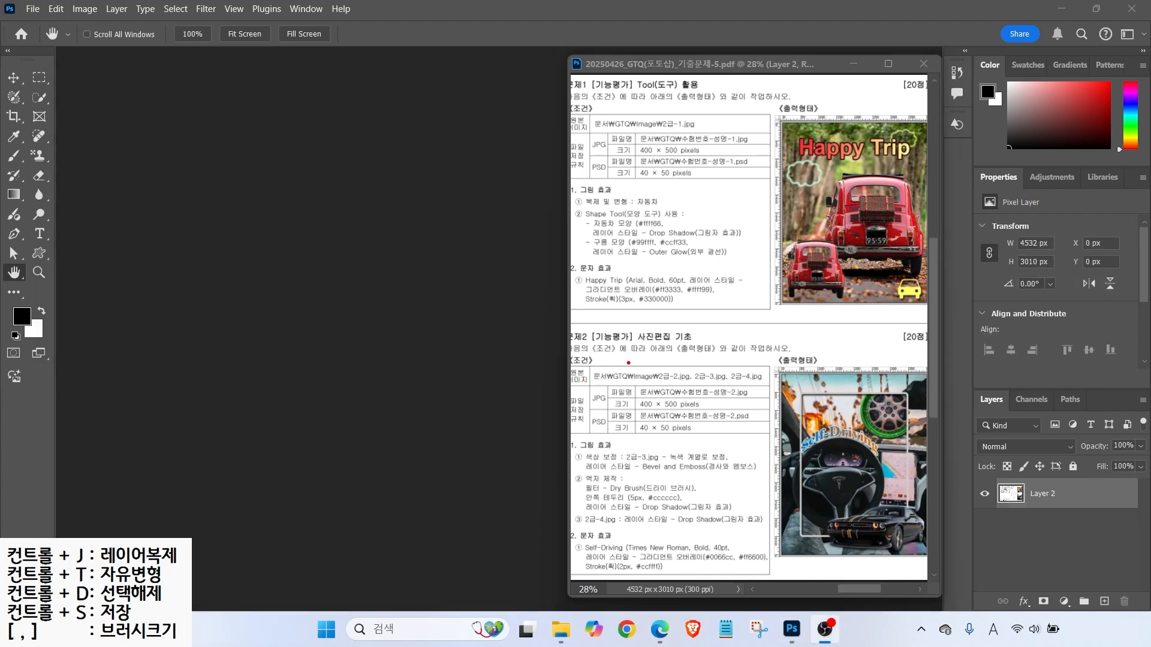
left_click_drag(625, 378, 732, 413)
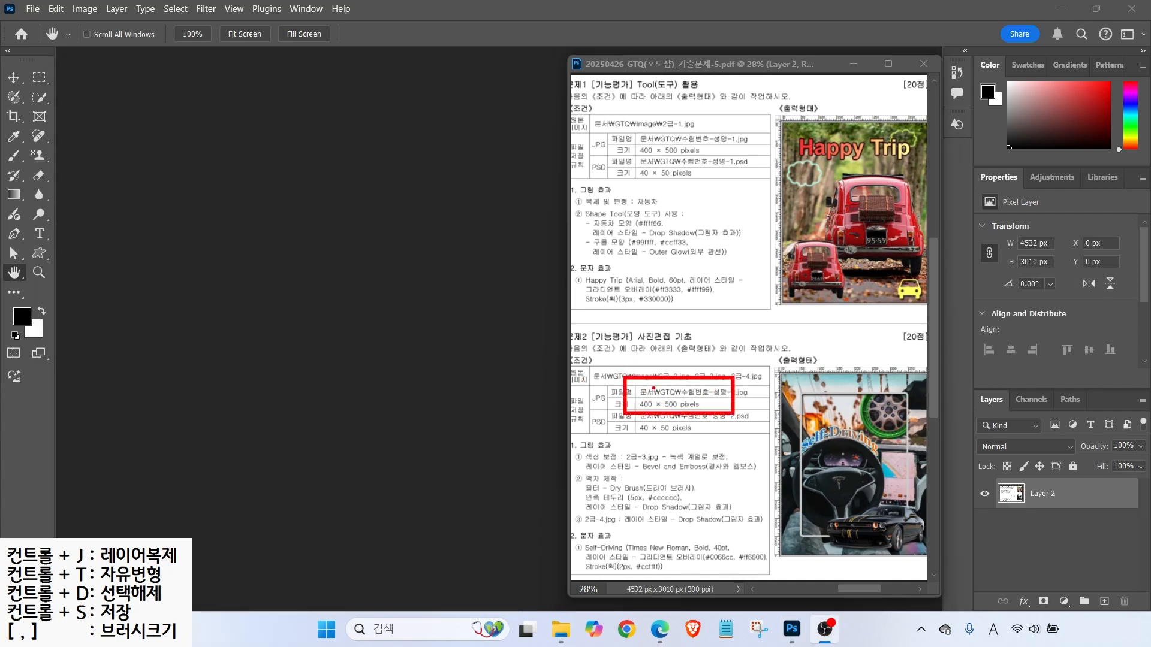
left_click_drag(660, 410, 695, 457)
key("Escape")
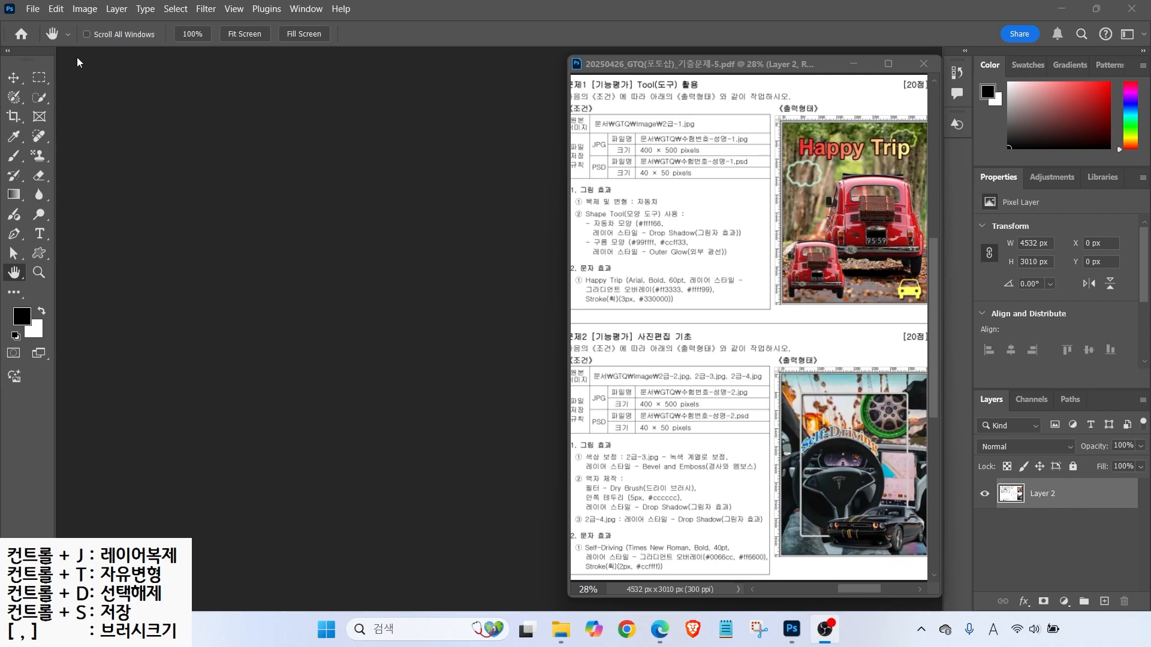
left_click(33, 9)
left_click(33, 8)
left_click(34, 8)
- Create a white 400 × 500 px, 72 ppi, RGB 8-bit document named with the candidate's exam number and name
left_click(46, 25)
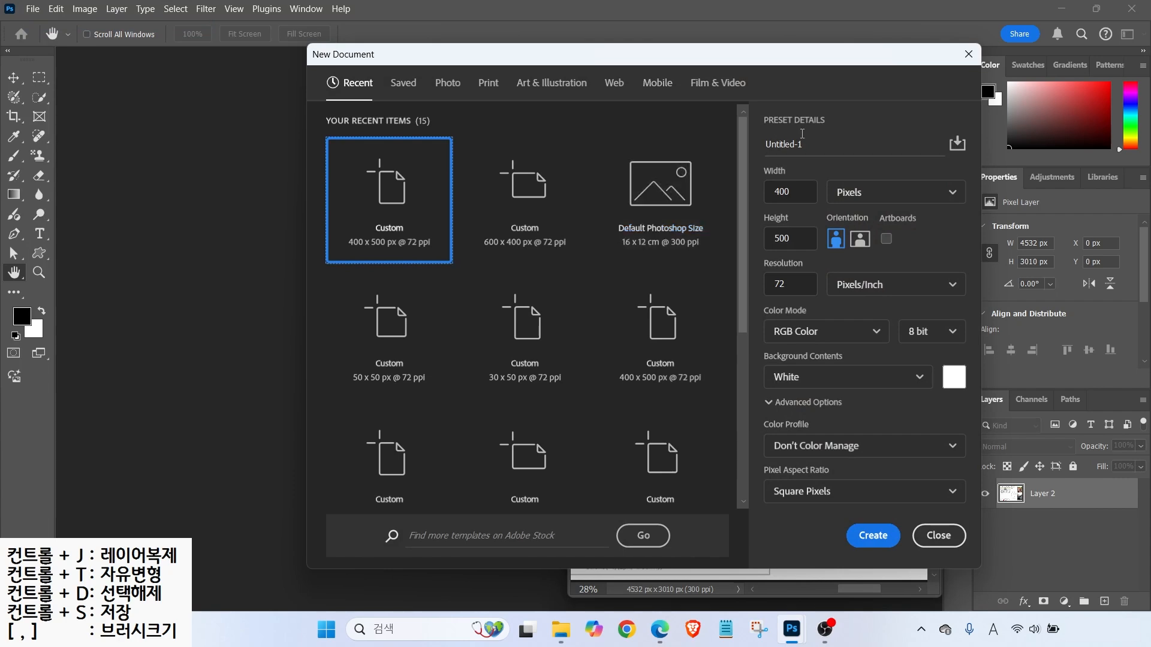
type("1234-")
key("Hangul")
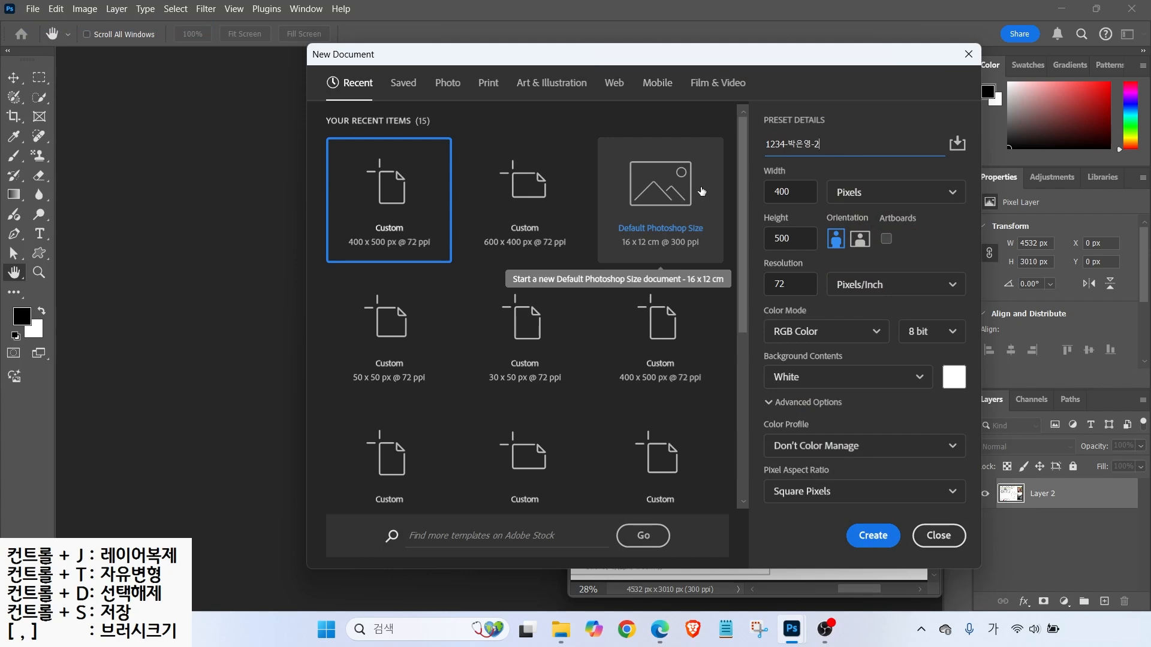
key("ctrl")
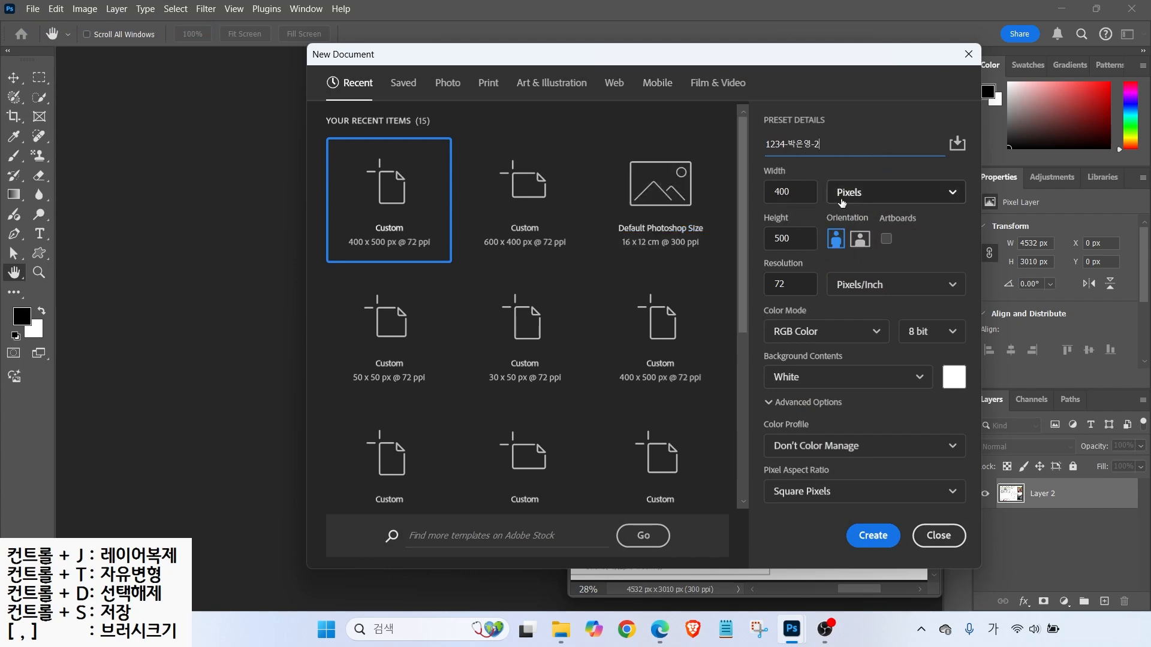
mouse_move(755, 175)
left_mouse_down()
mouse_move(808, 202)
mouse_move(787, 242)
mouse_move(811, 249)
left_mouse_up()
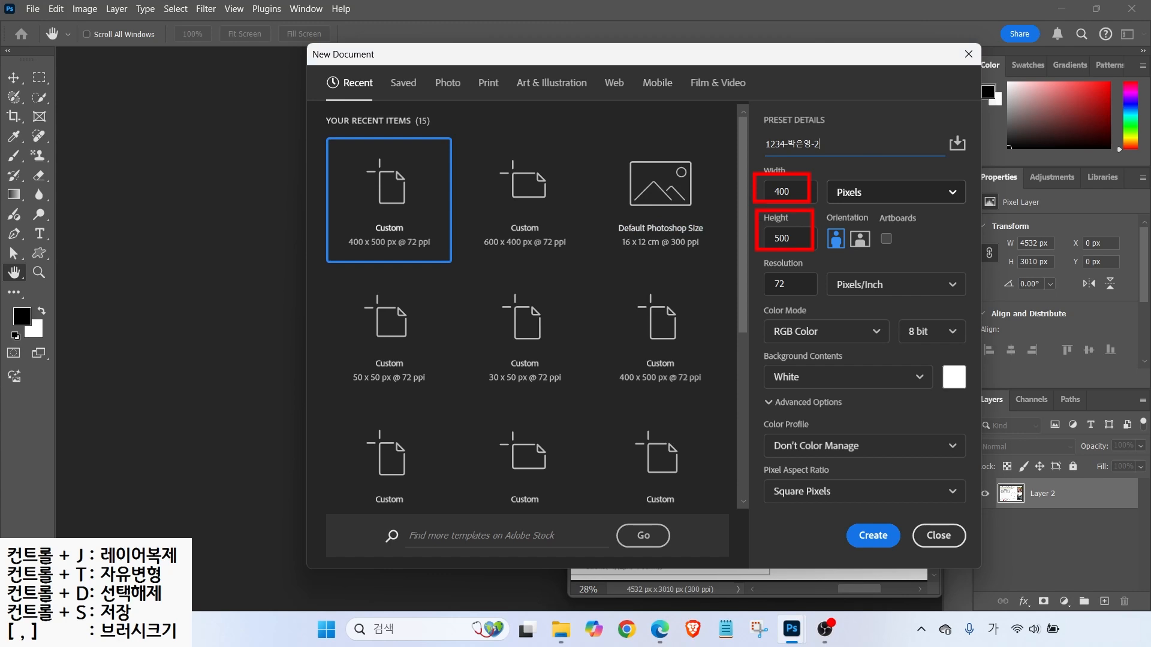
left_click_drag(754, 271, 918, 297)
left_click_drag(756, 317, 947, 342)
left_click_drag(773, 385, 732, 418)
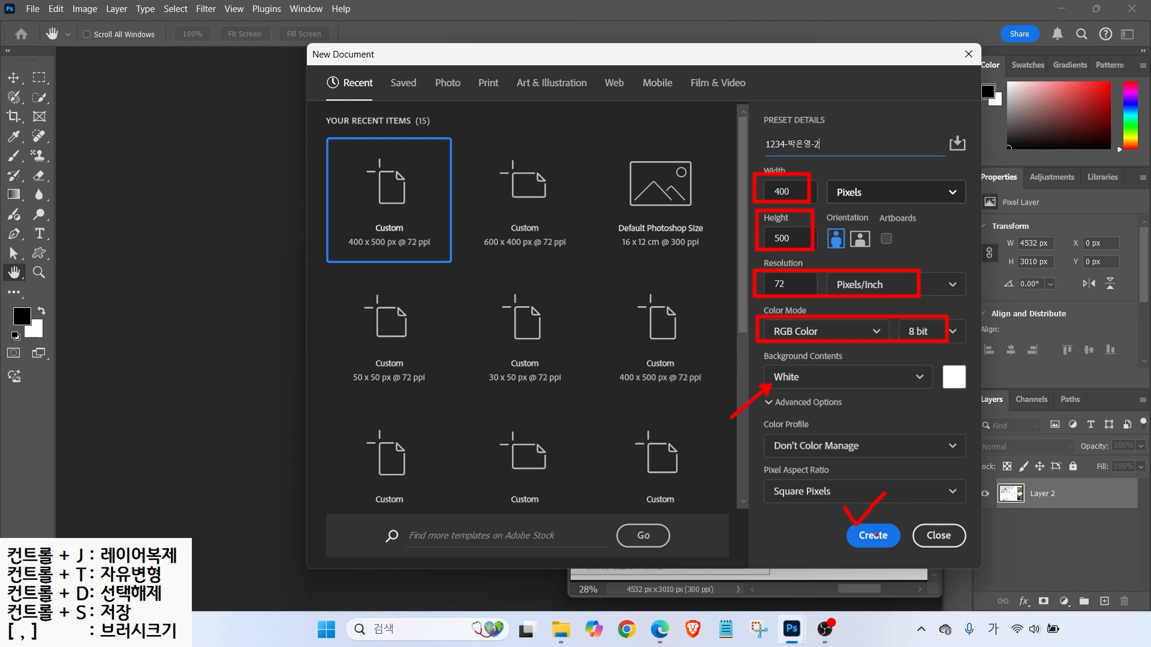
left_click(873, 535)
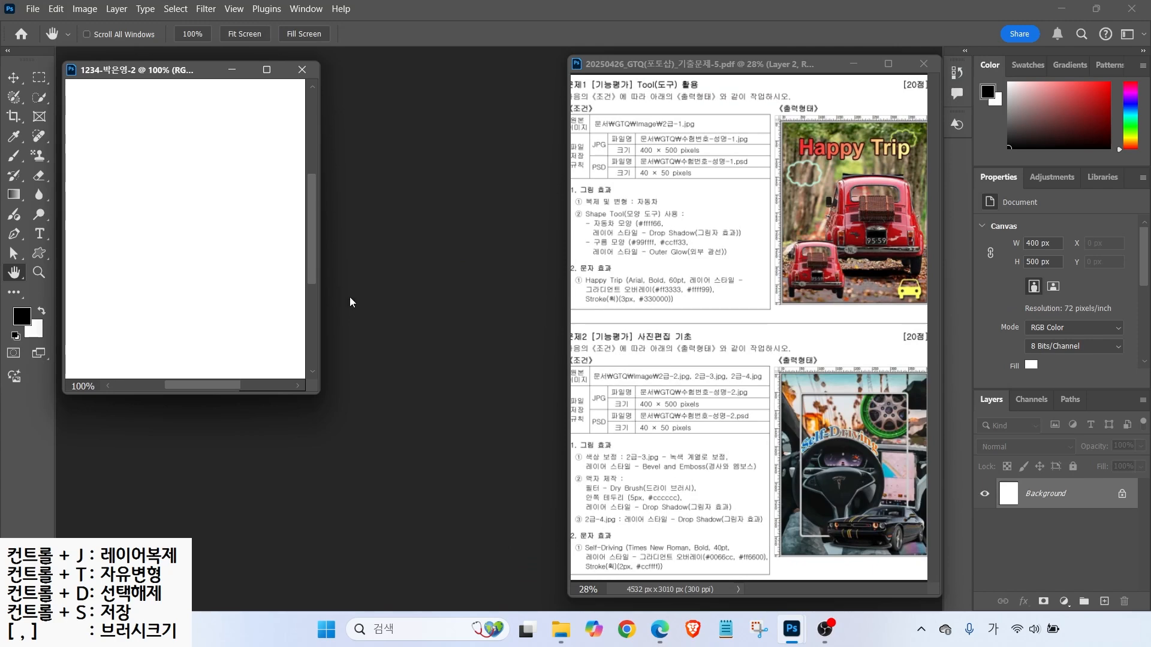
- Show rulers, fit the canvas to the screen, and note the frame and Self-Driving text requirements
key("ctrl+r")
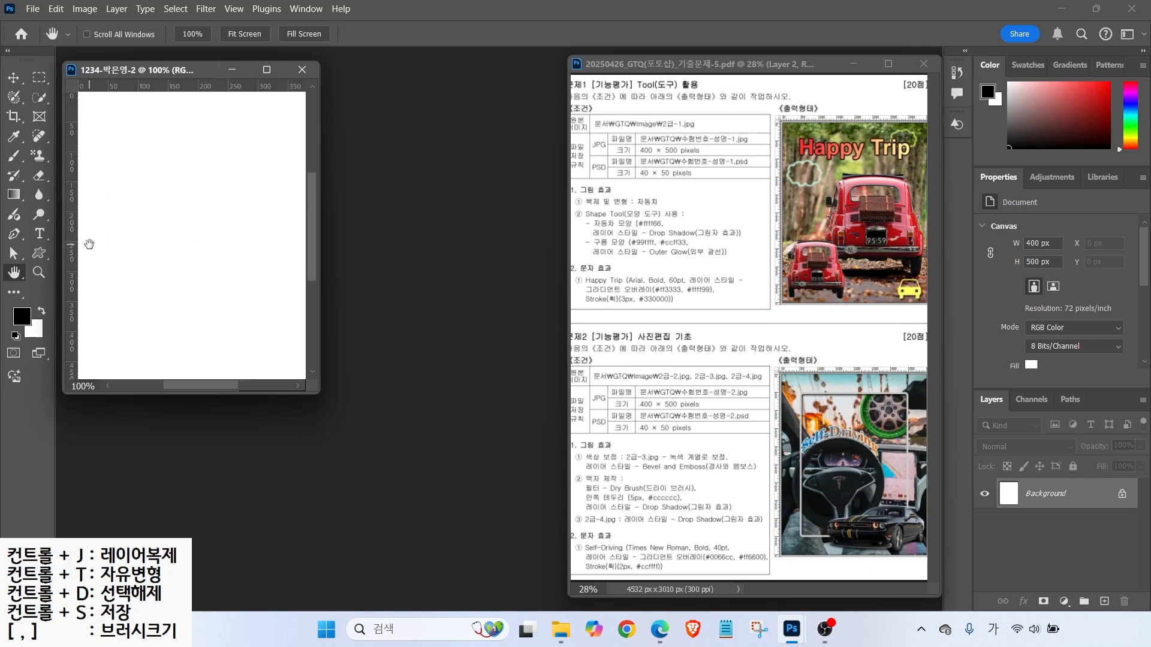
double_click(13, 272)
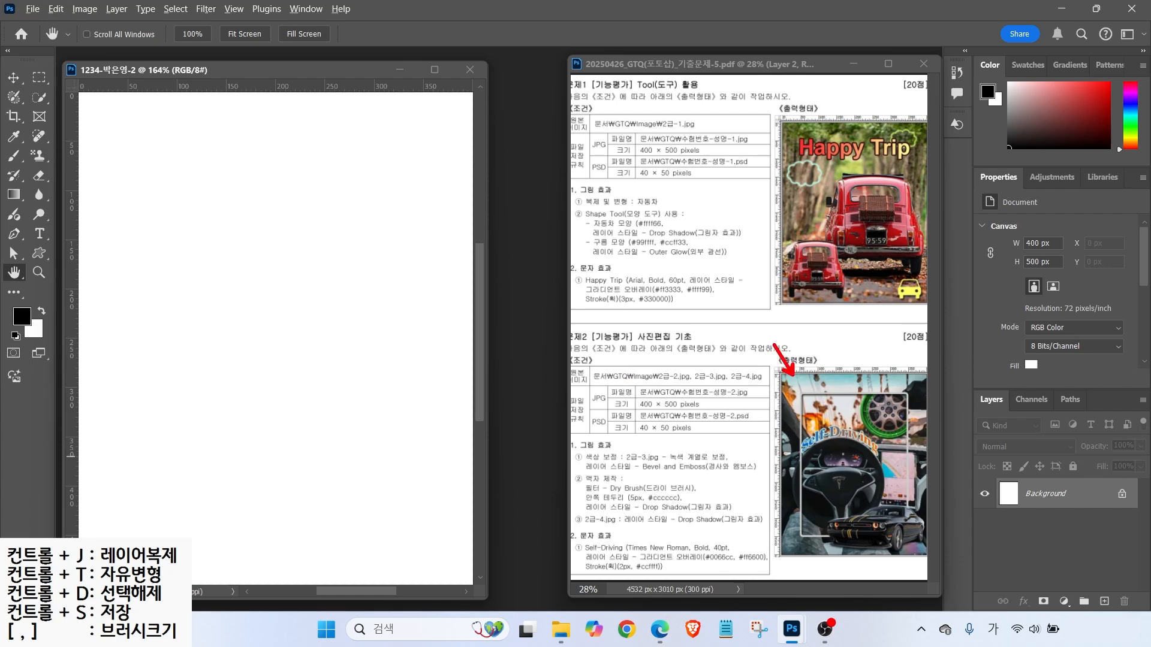
mouse_move(555, 466)
left_mouse_down()
mouse_move(587, 486)
mouse_move(723, 515)
left_mouse_up()
left_click_drag(590, 450, 550, 416)
mouse_move(547, 501)
left_mouse_down()
mouse_move(584, 530)
mouse_move(590, 561)
left_mouse_up()
key("Escape")
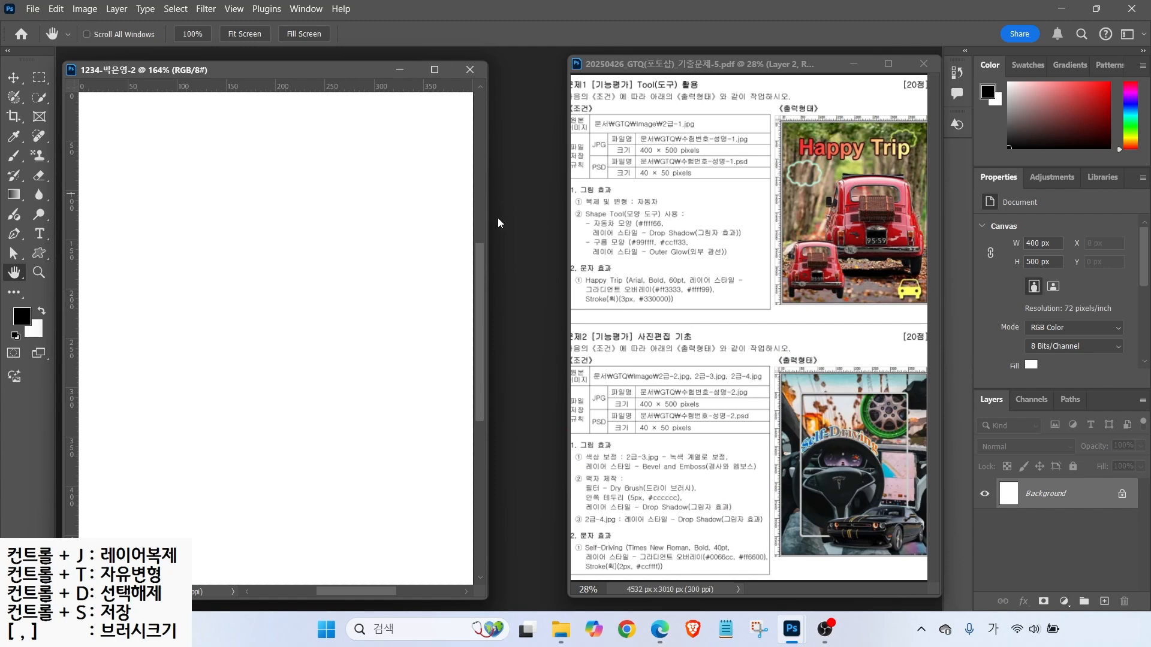
- Open the 2급-2.jpg photo in its own floating window
double_click(518, 226)
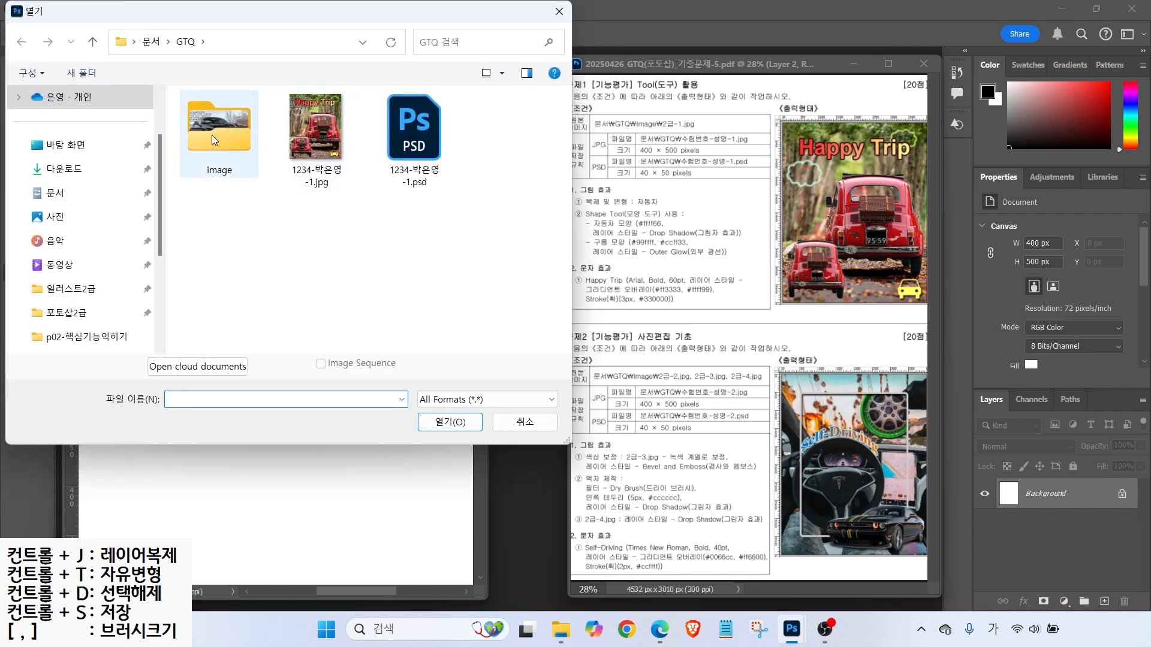
left_click(313, 138)
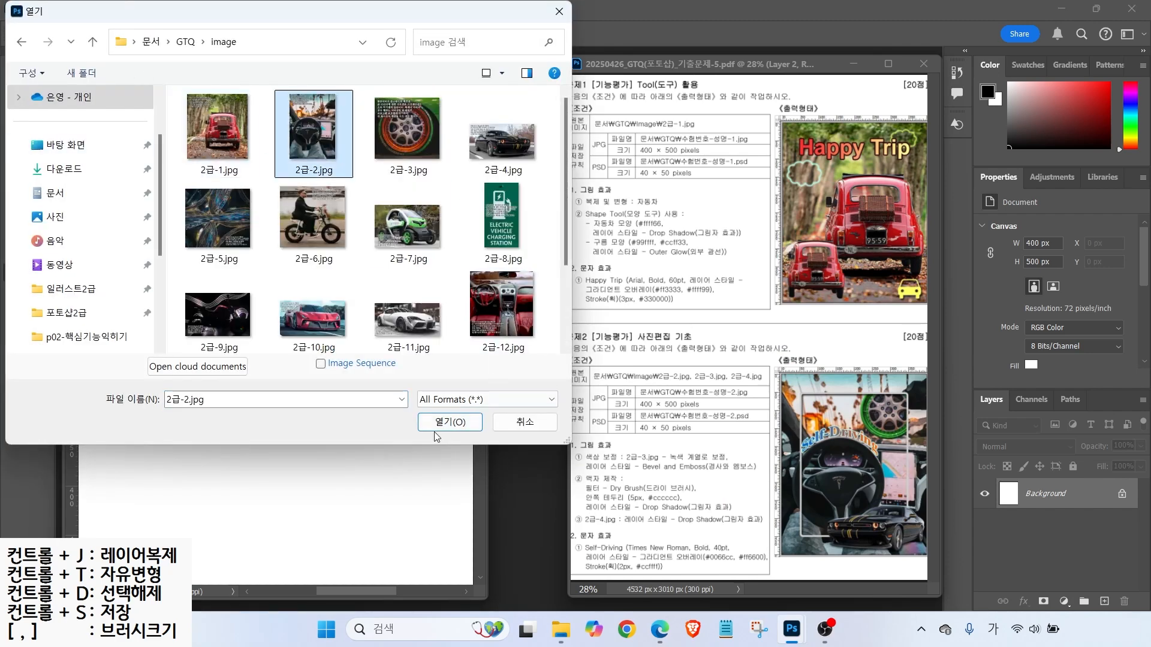
left_click(477, 422)
left_click_drag(272, 107, 460, 118)
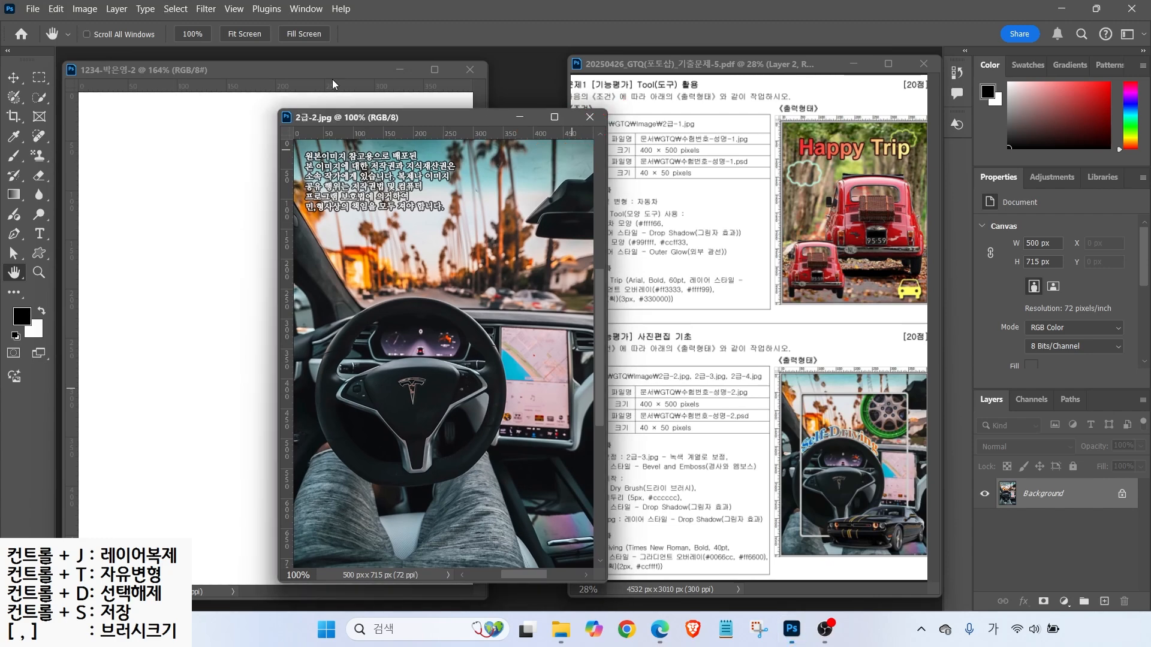
- Resize the photo to 400 px wide (400 × 572 px) with Image Size
left_click(84, 9)
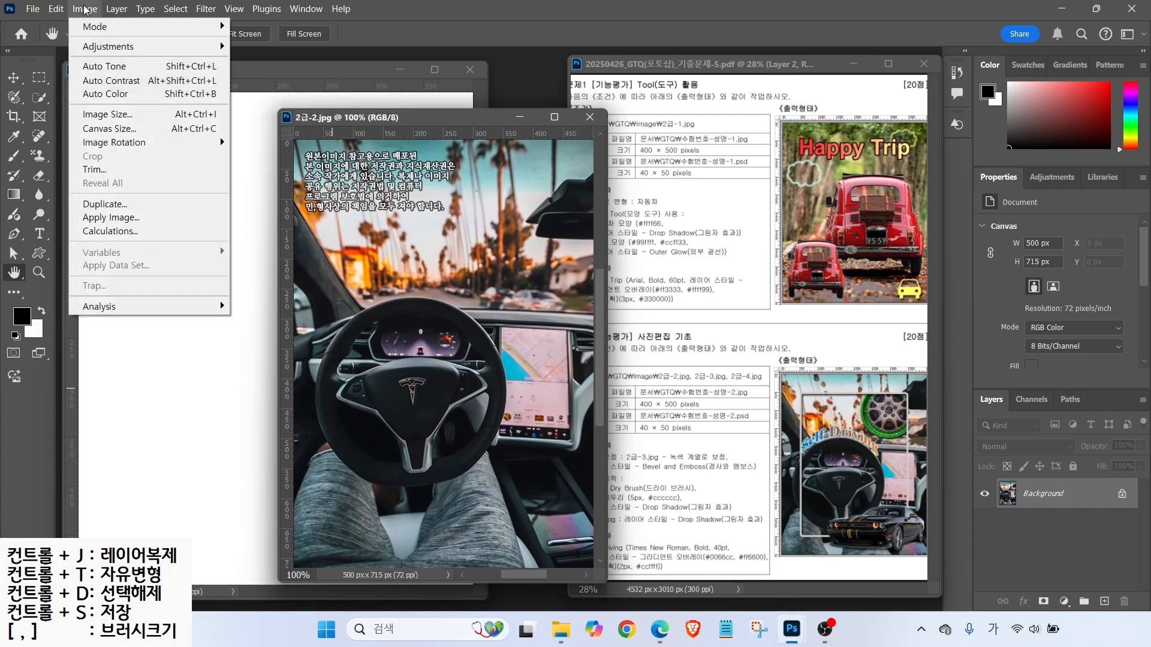
left_click(104, 115)
type("40")
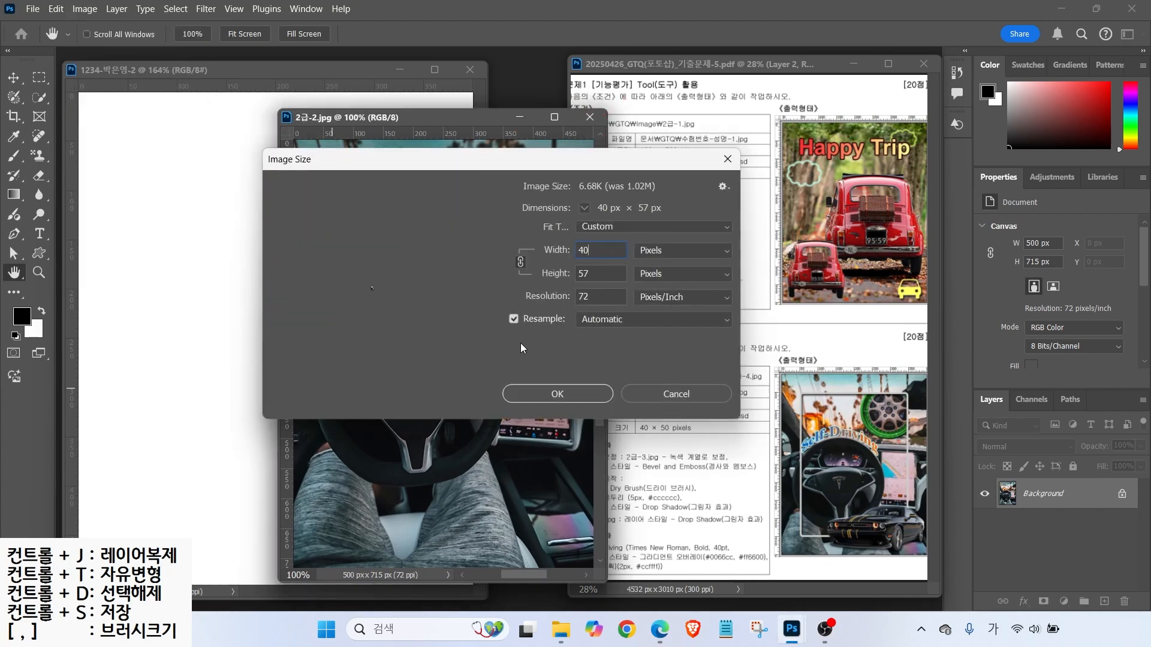
type("0")
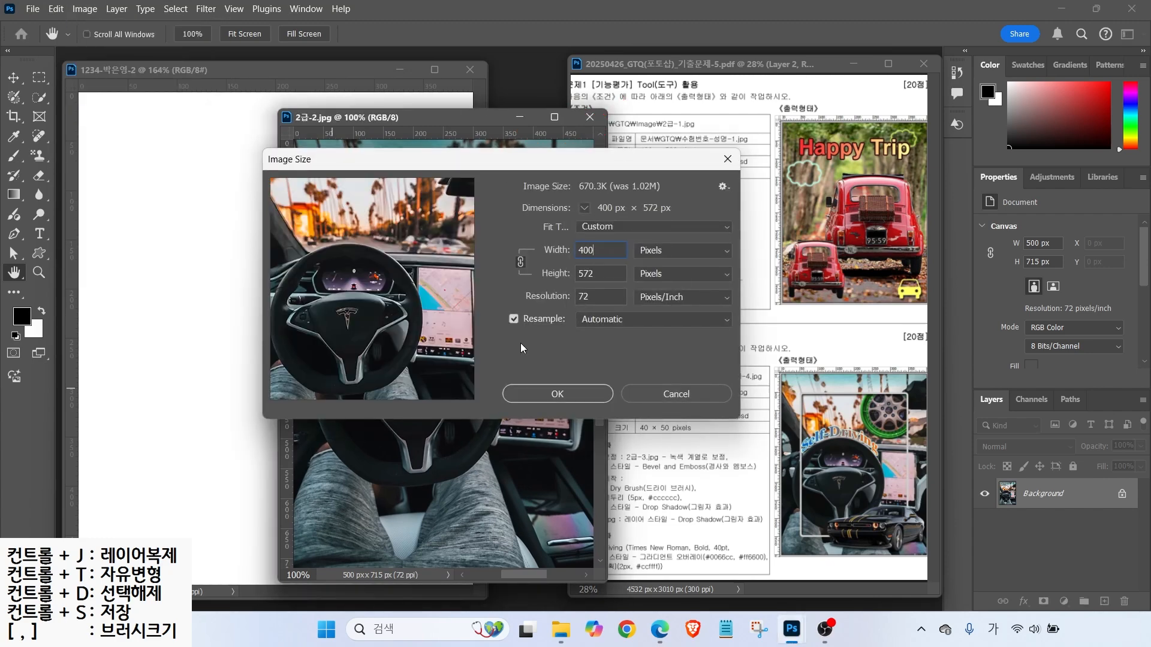
double_click(595, 271)
type("500")
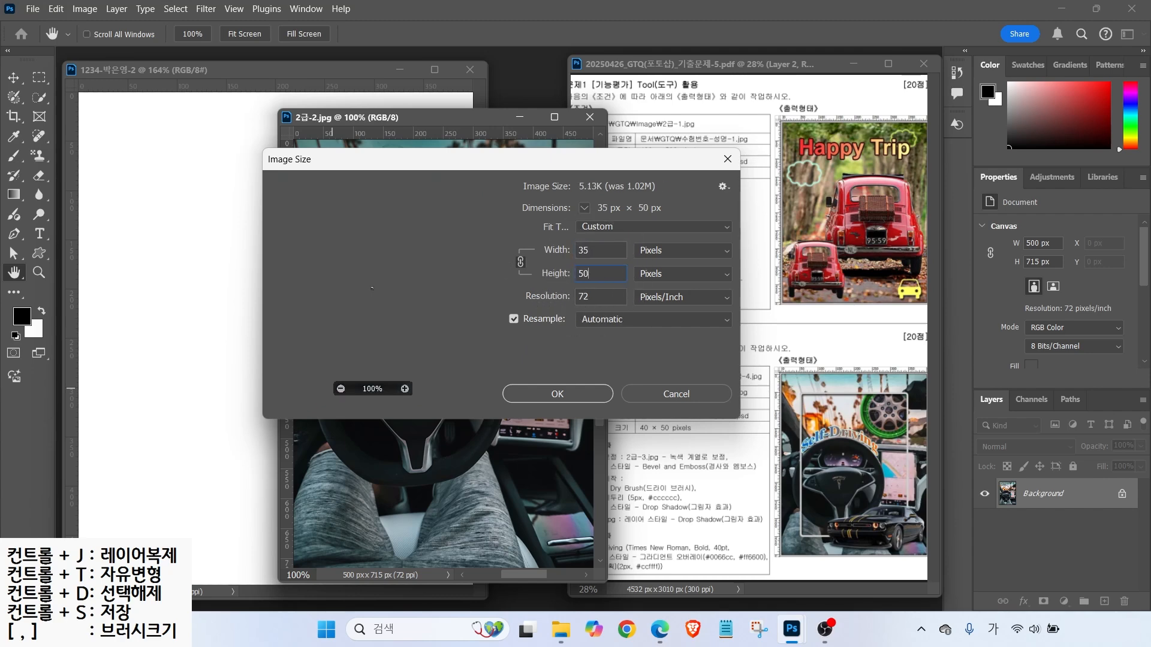
double_click(596, 250)
type("400")
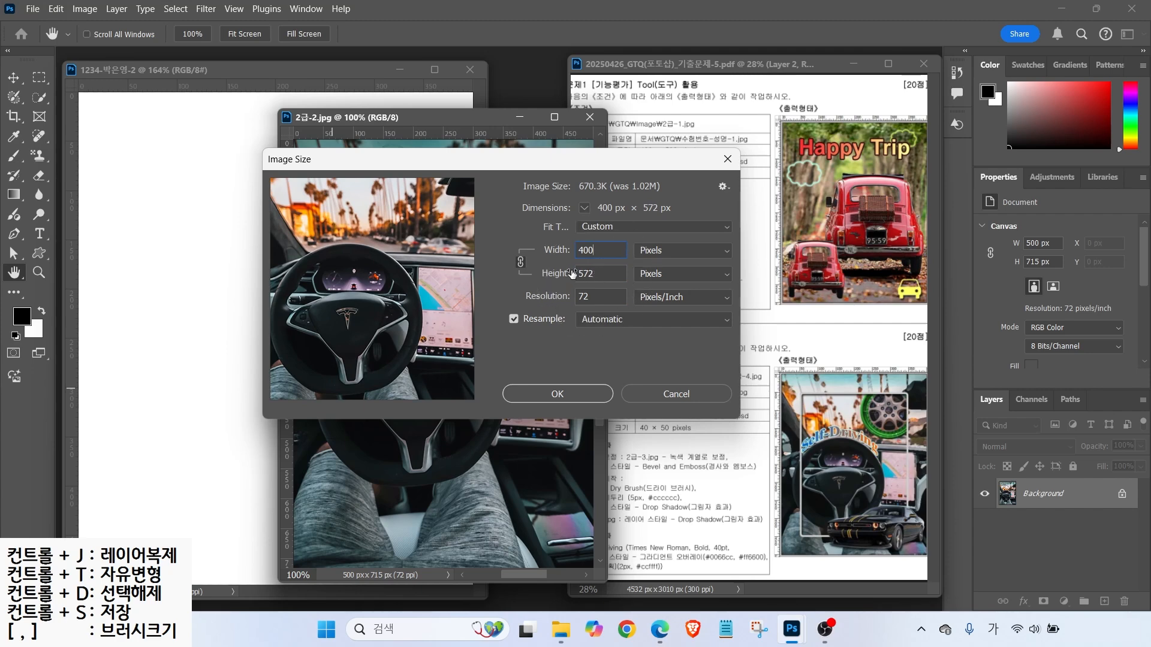
left_click(560, 395)
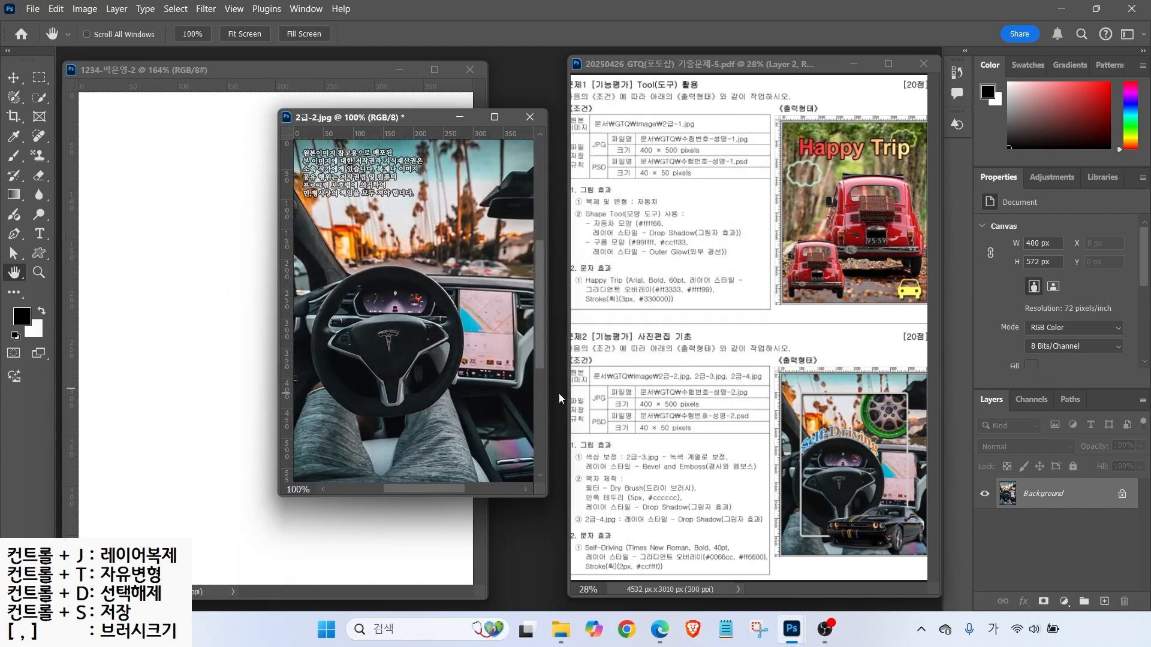
- Drag the photo into the new document as a layer and close 2급-2.jpg without saving
left_click_drag(380, 117, 478, 135)
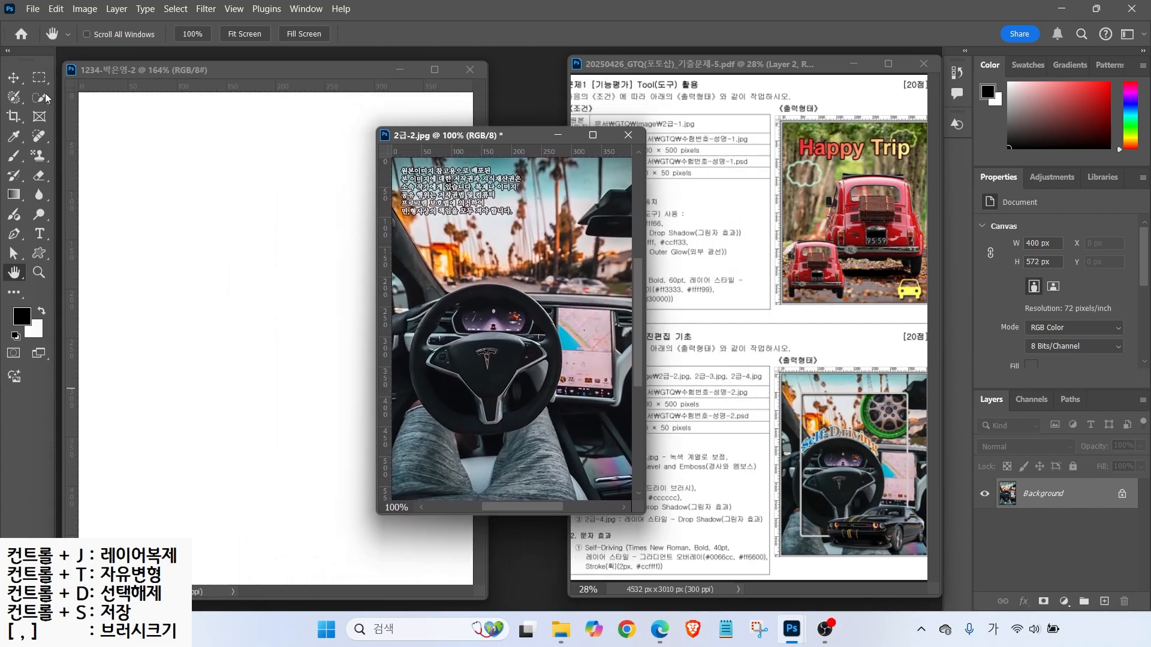
key("v")
left_click_drag(473, 282, 368, 287)
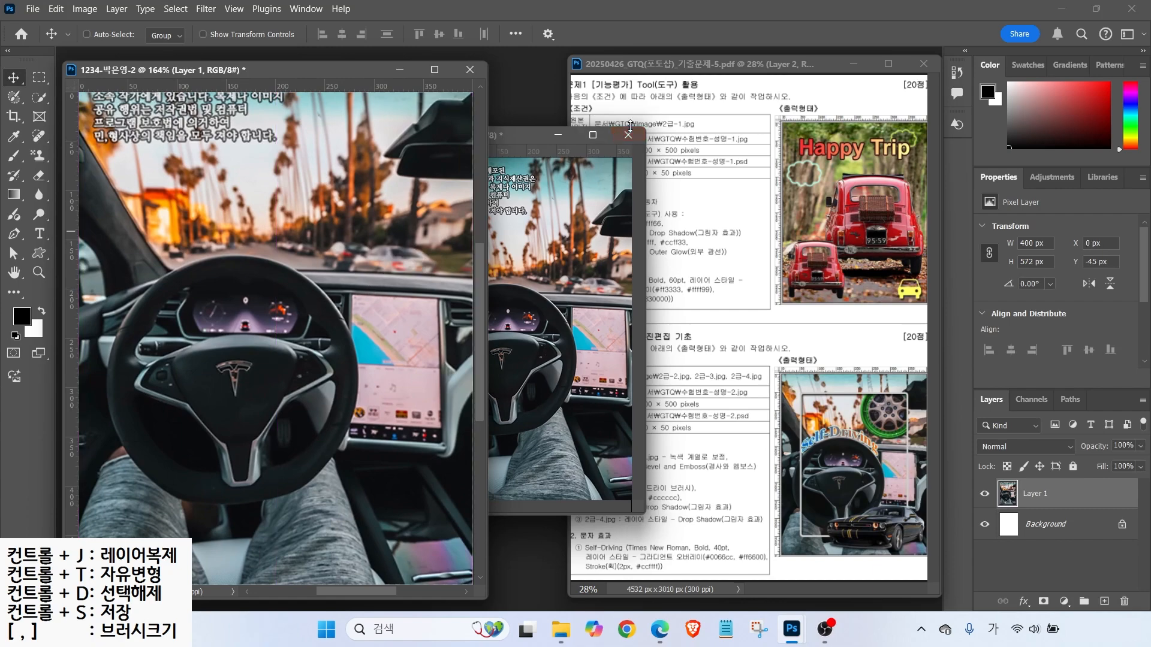
left_click(628, 133)
left_click(595, 244)
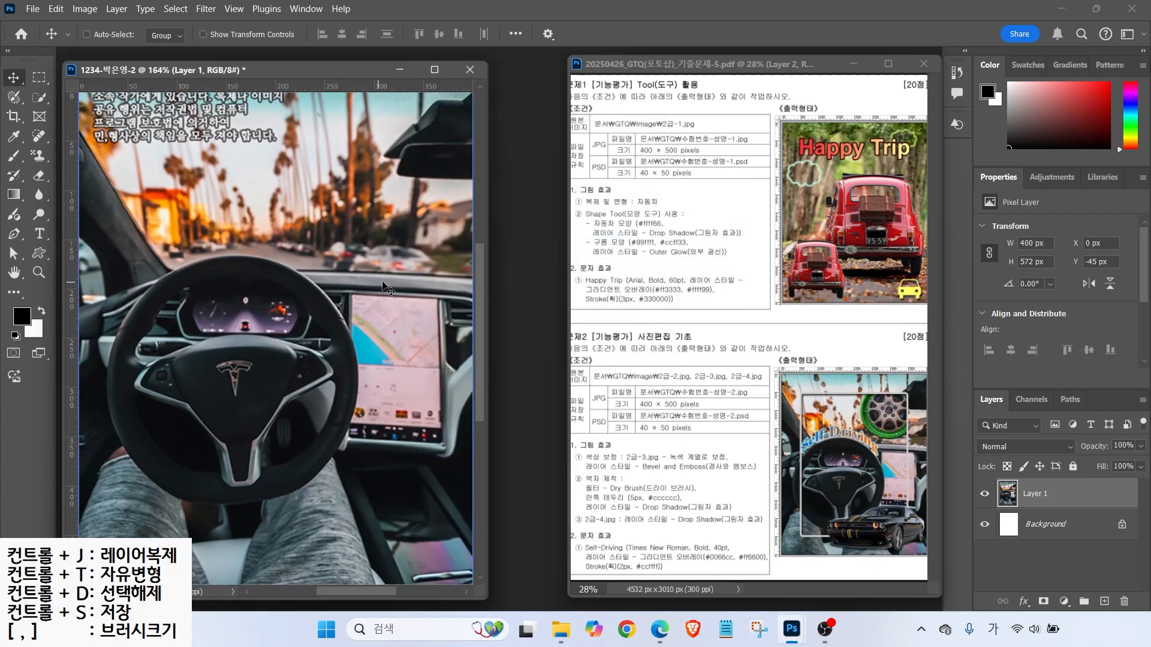
- Align the photo to the sample's top-right corner and rename its layer 2-2
left_click_drag(920, 381, 897, 344)
left_click_drag(457, 98, 436, 66)
double_click(1035, 495)
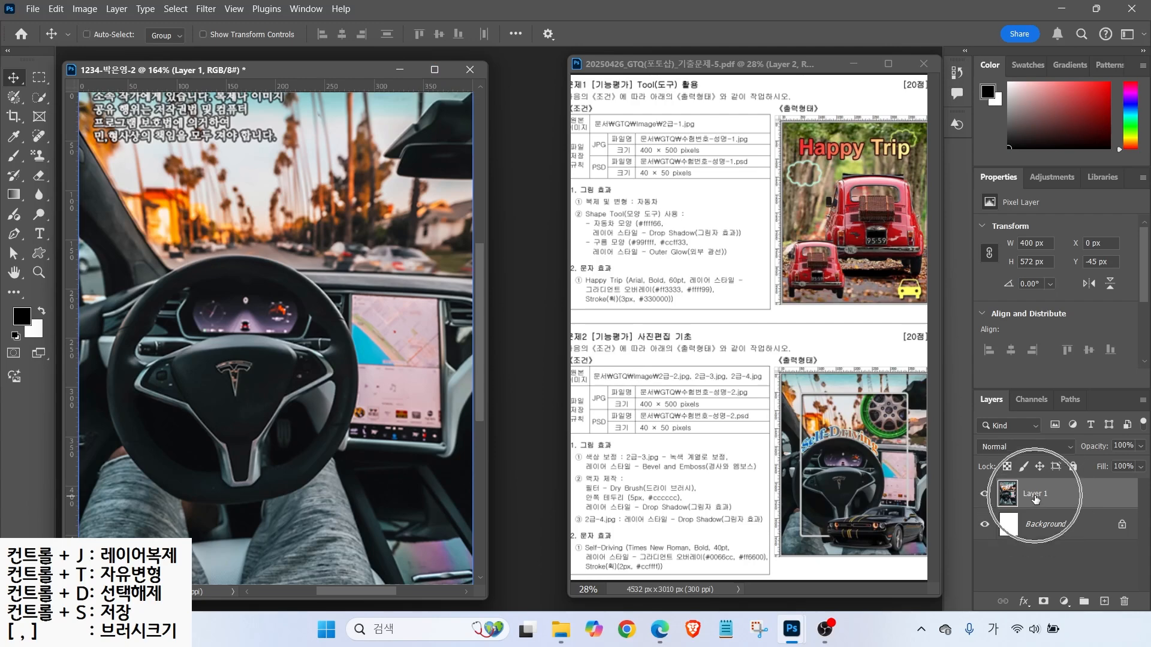
type("2")
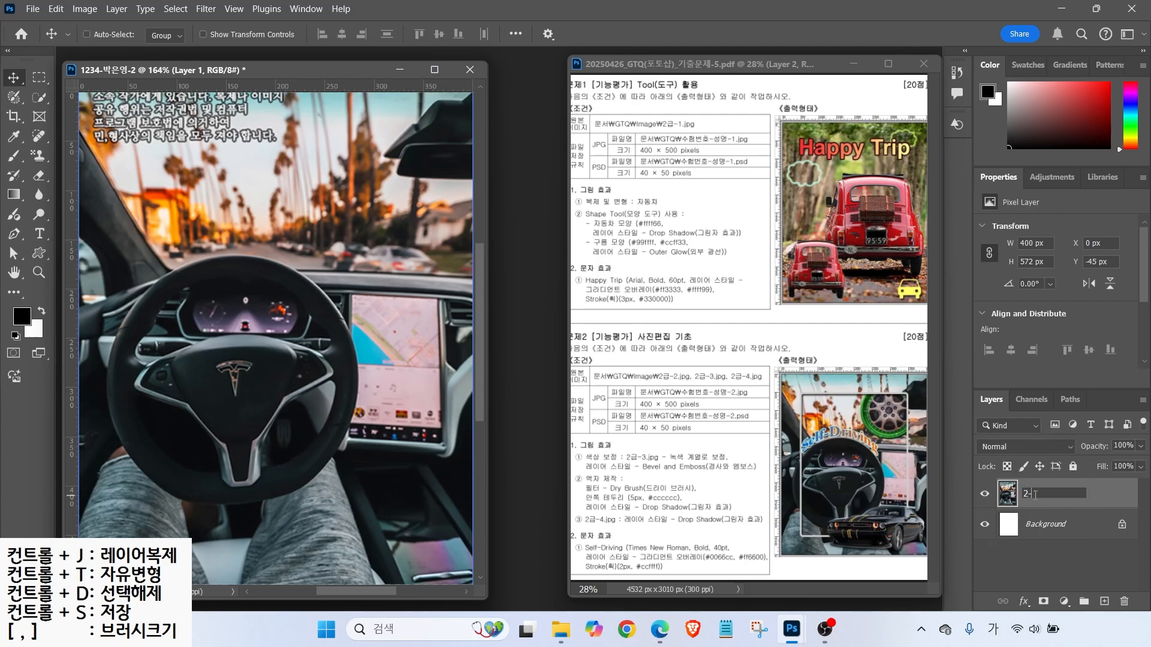
type("-2")
key("Return")
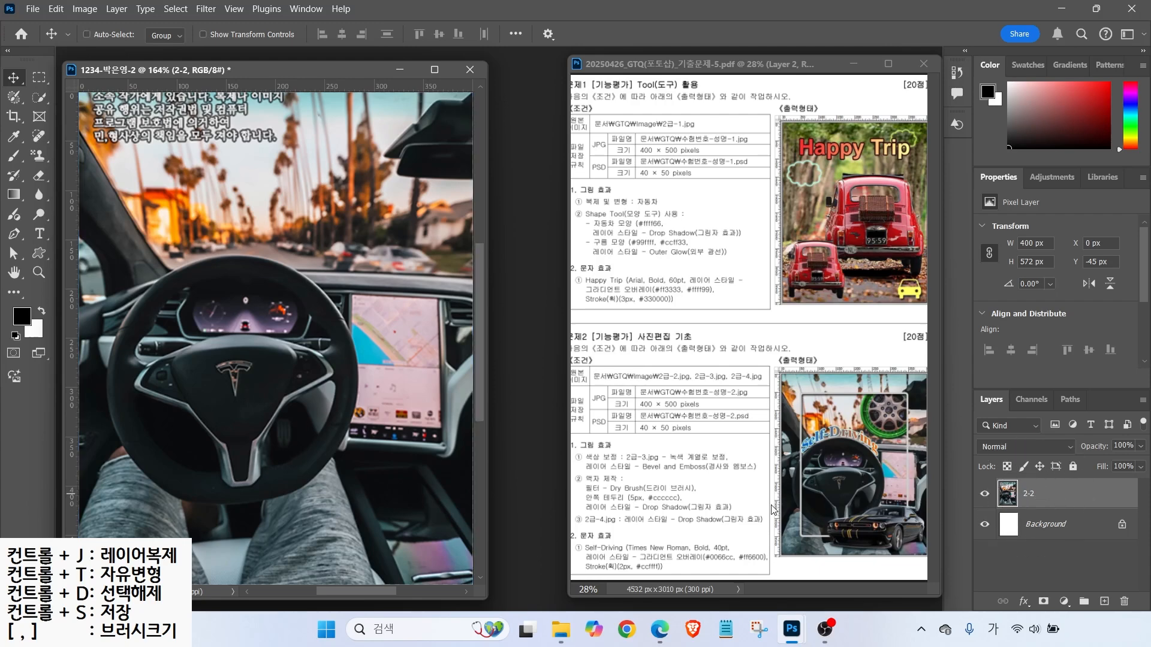
- Duplicate the 2-2 layer and rename the copy 액자
left_click_drag(544, 468, 778, 529)
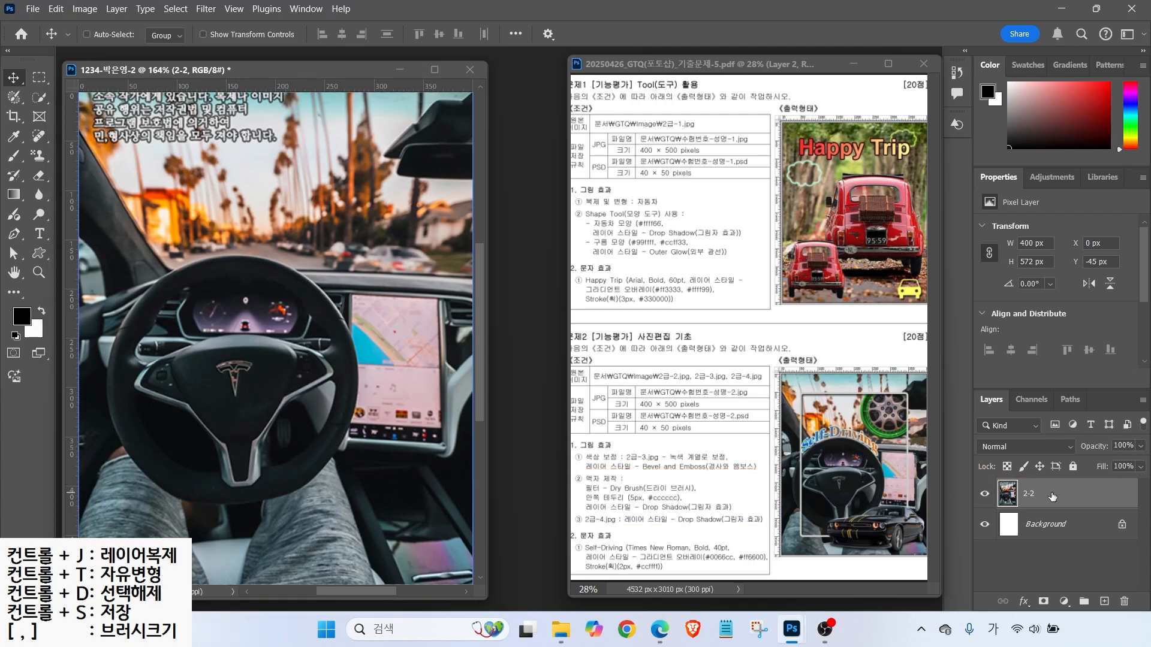
key("ctrl+j")
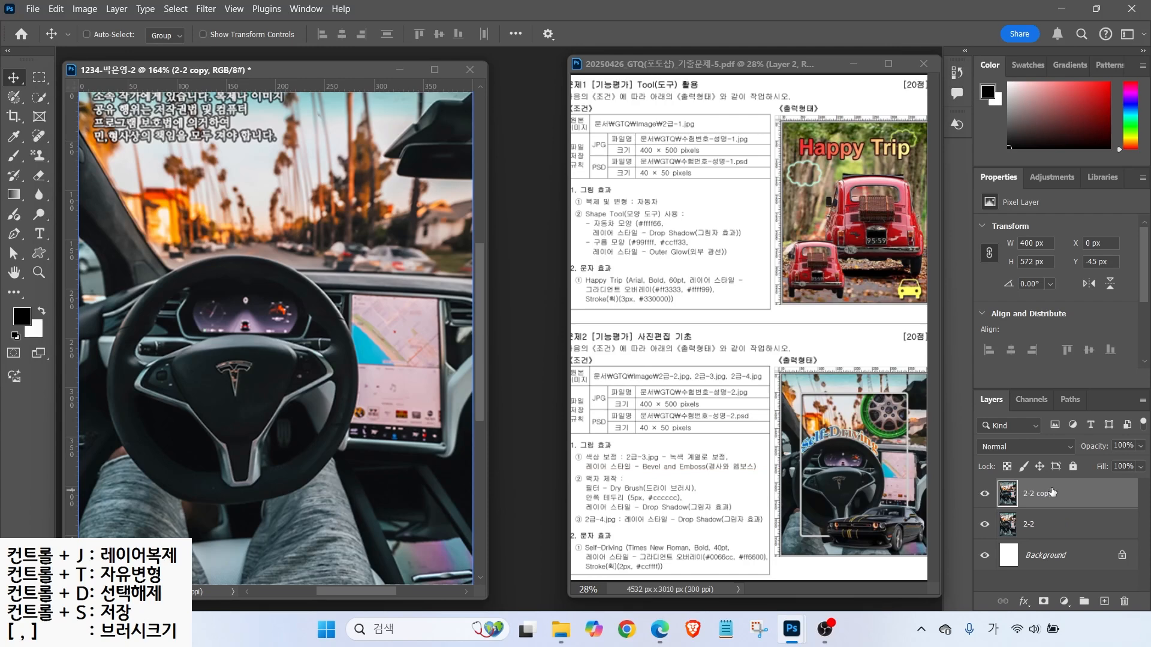
double_click(1039, 494)
type("액ㅈ")
key("Return")
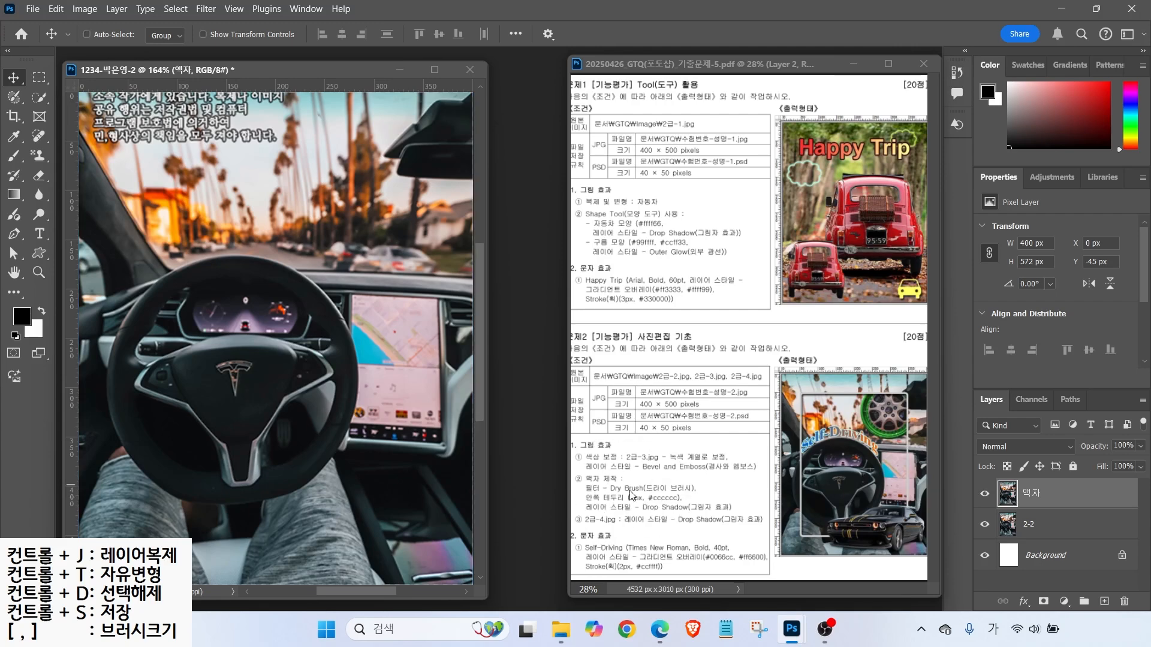
left_click(207, 9)
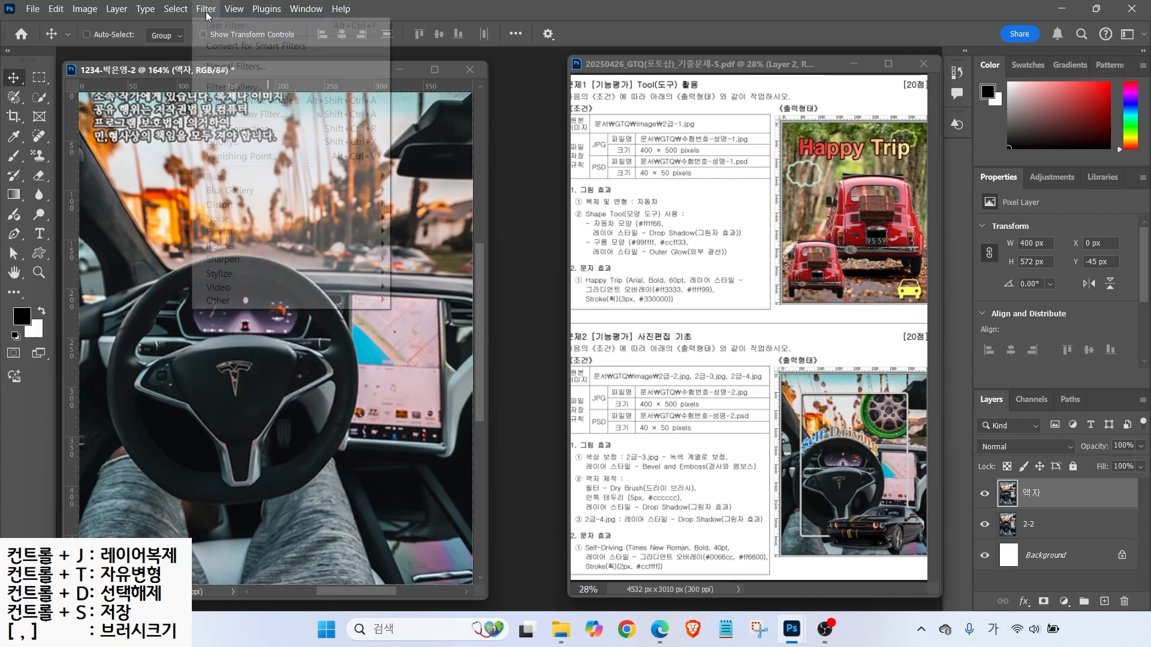
- Apply the Dry Brush filter to the 액자 layer from the Filter Gallery
left_click(215, 90)
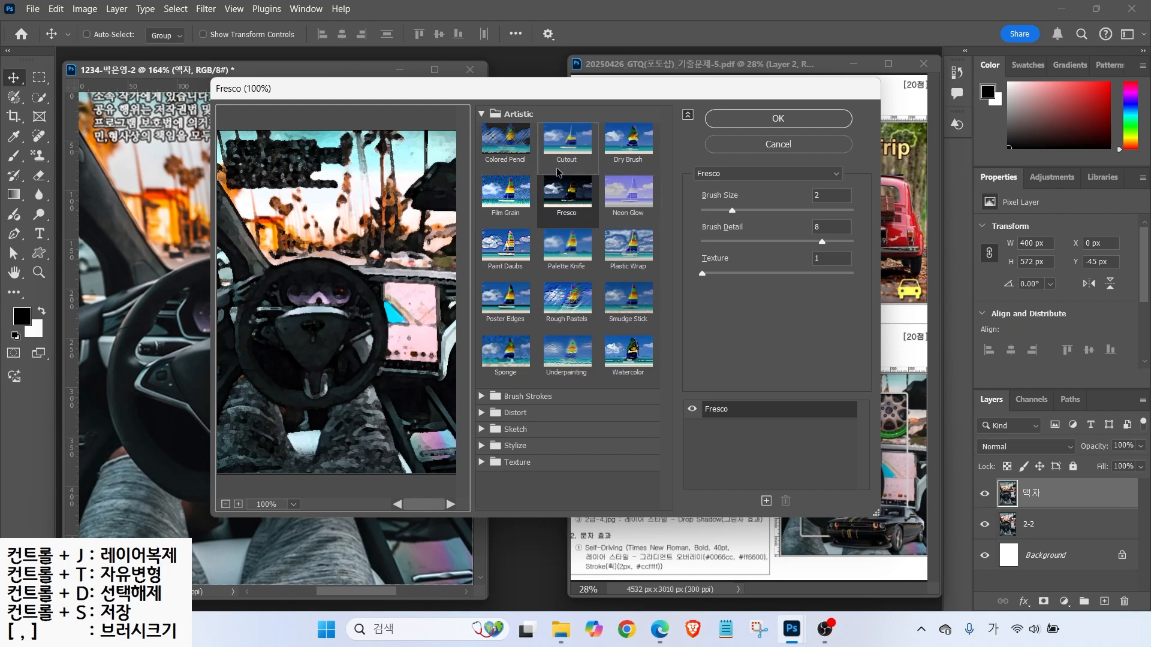
left_click(483, 114)
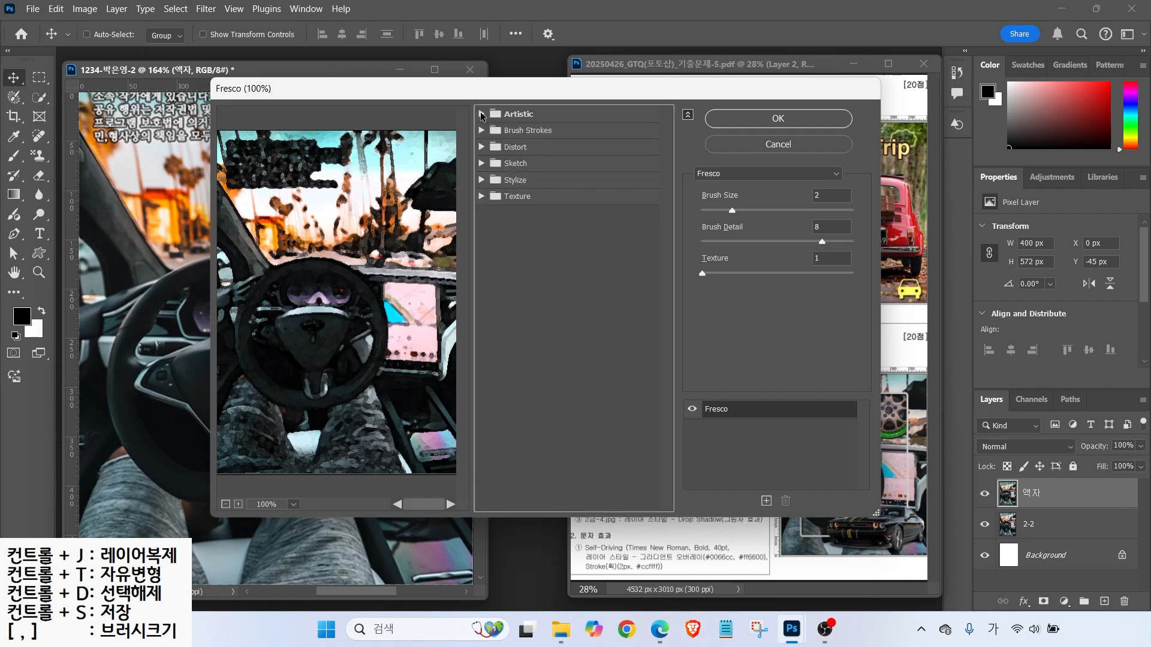
left_click(483, 114)
left_click(482, 114)
key("alt")
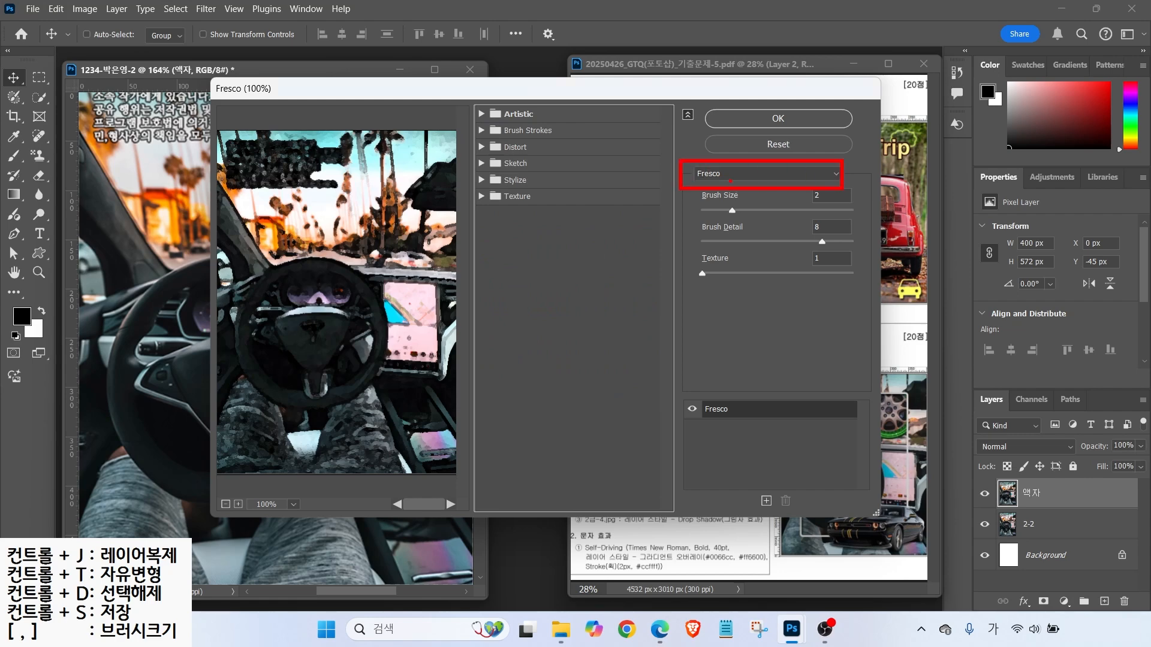
left_click(743, 174)
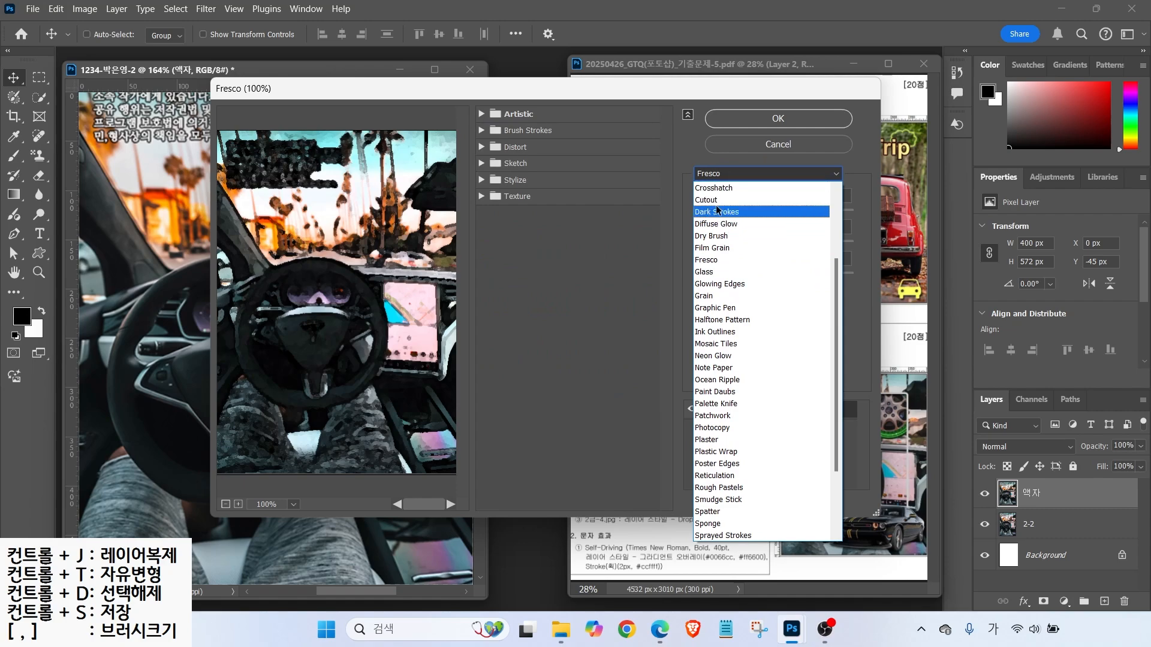
left_click(714, 235)
key("Return")
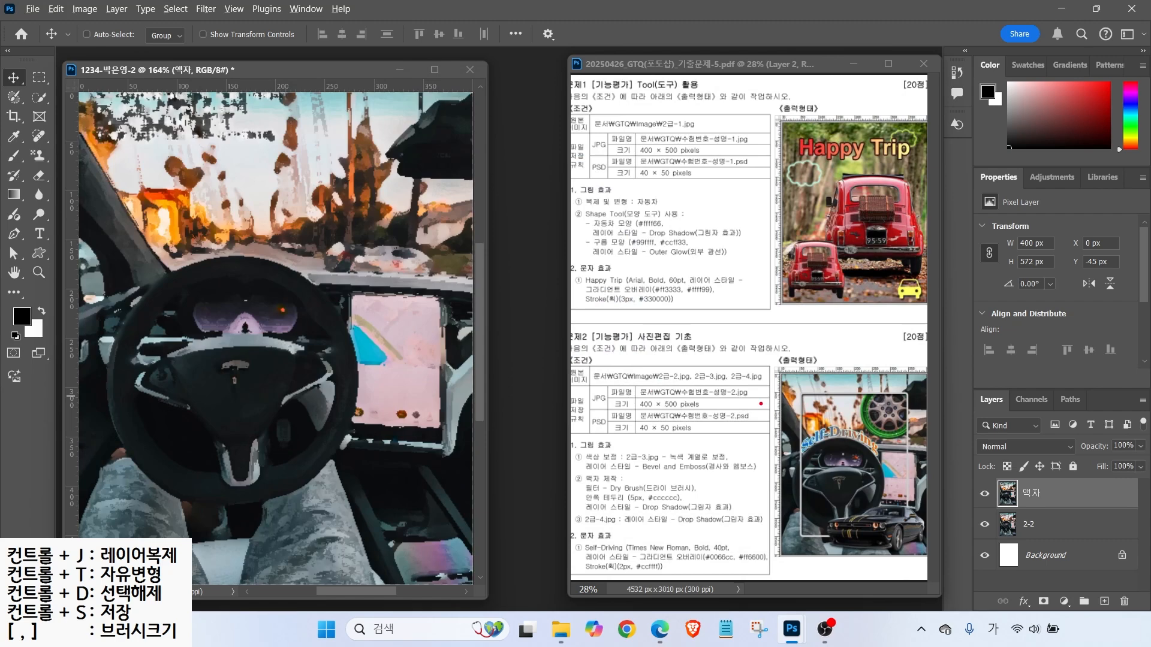
- Add horizontal guides at Y 47.6 and 452.1 px and a vertical guide at X 53.0 px
left_click_drag(608, 483, 593, 451)
left_click_drag(766, 381, 800, 407)
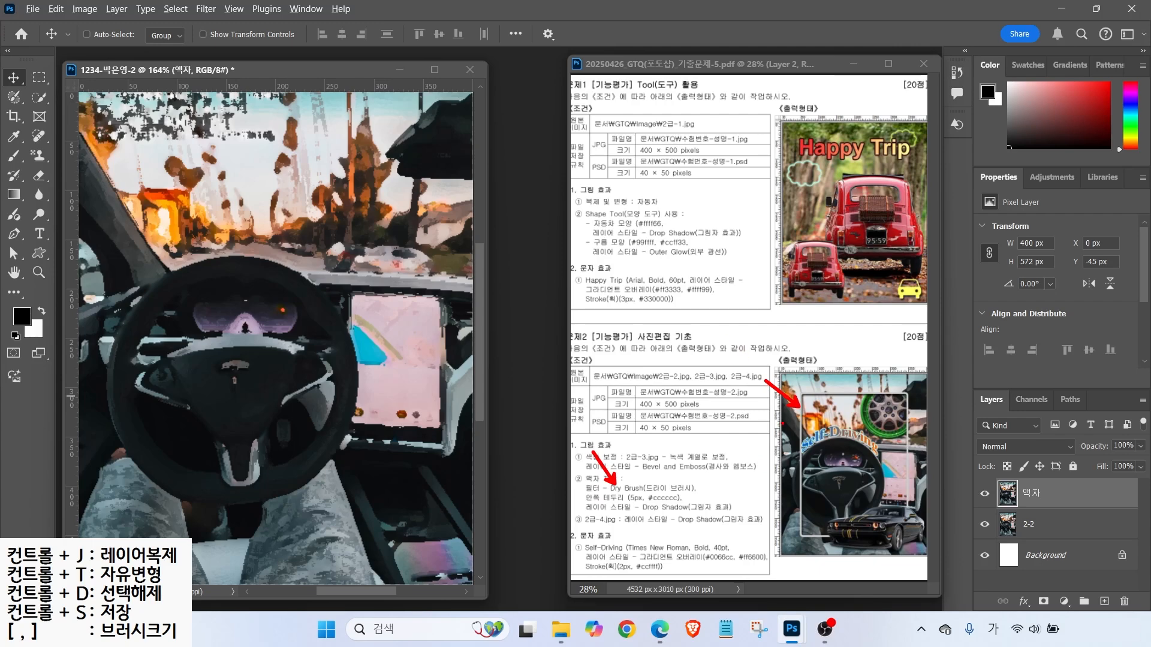
left_click_drag(805, 401, 802, 336)
left_click_drag(906, 401, 905, 346)
left_click_drag(846, 393, 753, 393)
left_click_drag(812, 532, 708, 532)
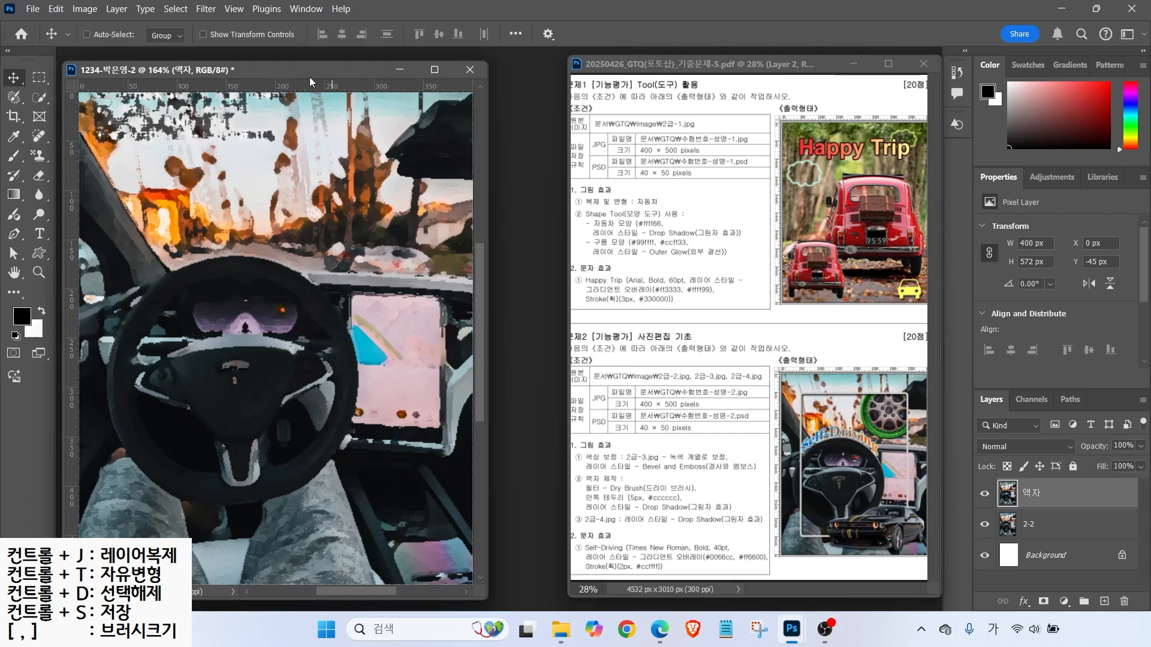
key("ctrl")
left_click_drag(290, 89, 291, 141)
left_click_drag(293, 84, 343, 537)
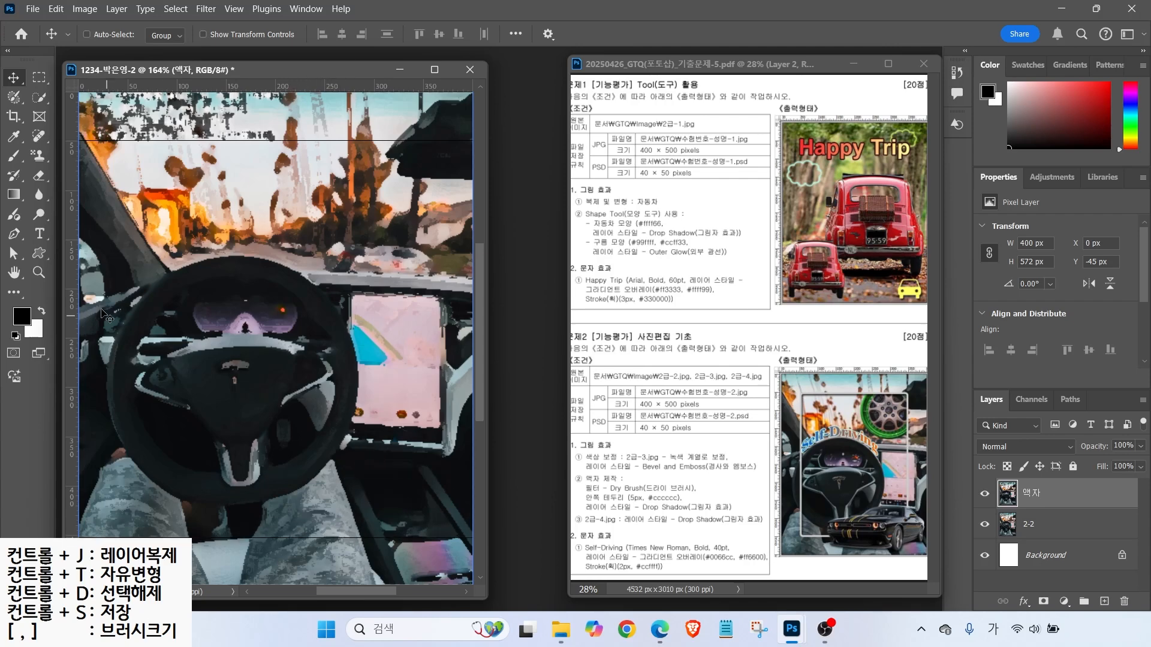
left_click_drag(72, 208, 421, 210)
left_click(39, 77)
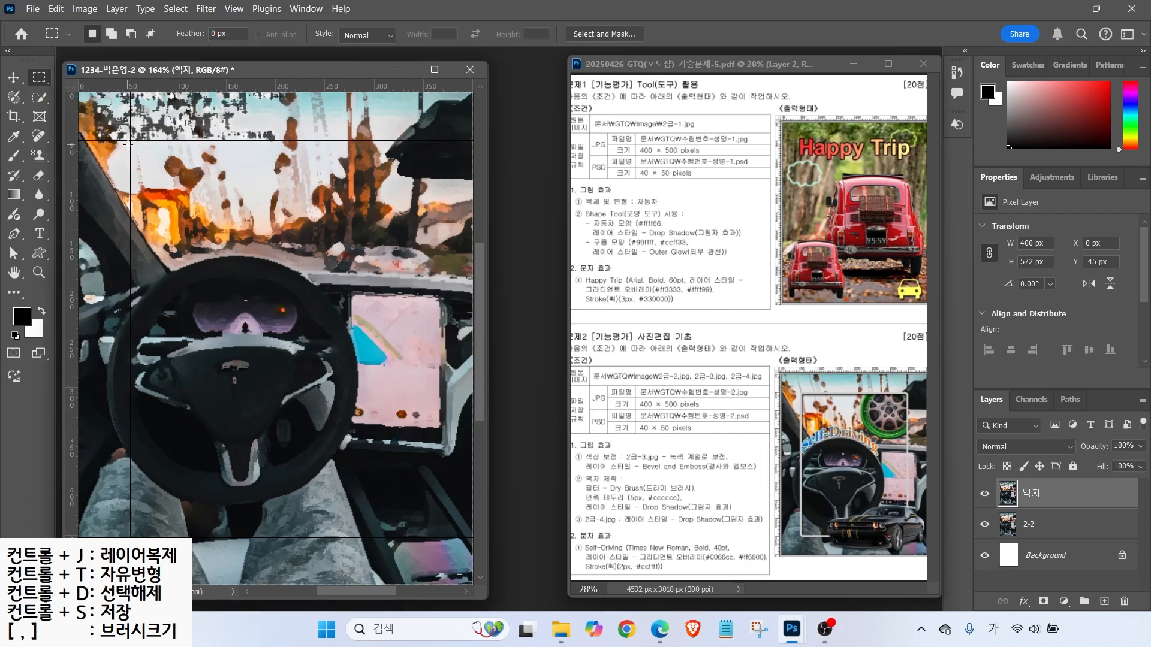
- Select the rectangle inside the guides, smooth it by 5 px, and delete it from the 액자 layer
left_click_drag(132, 141, 421, 538)
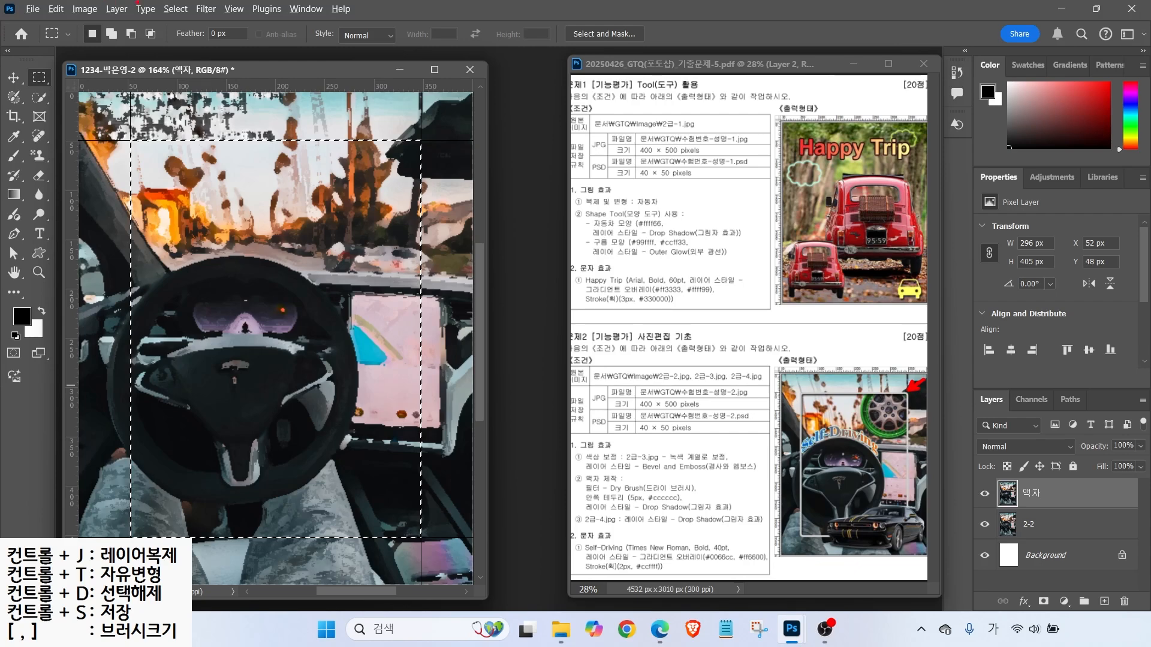
left_click(174, 9)
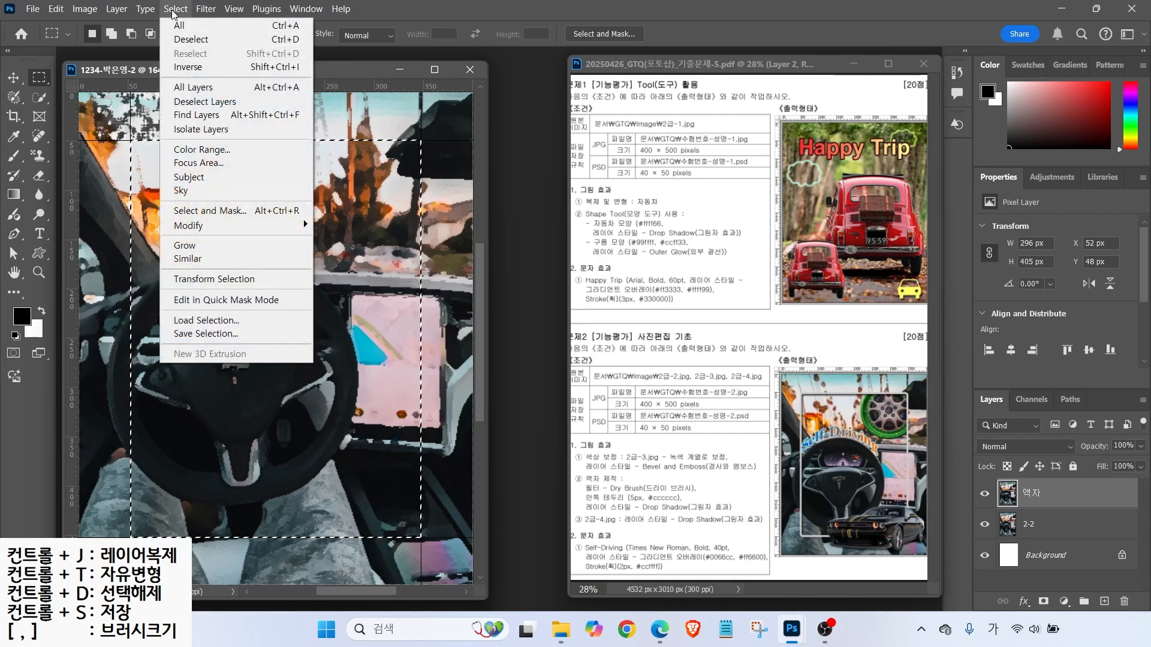
left_click(190, 227)
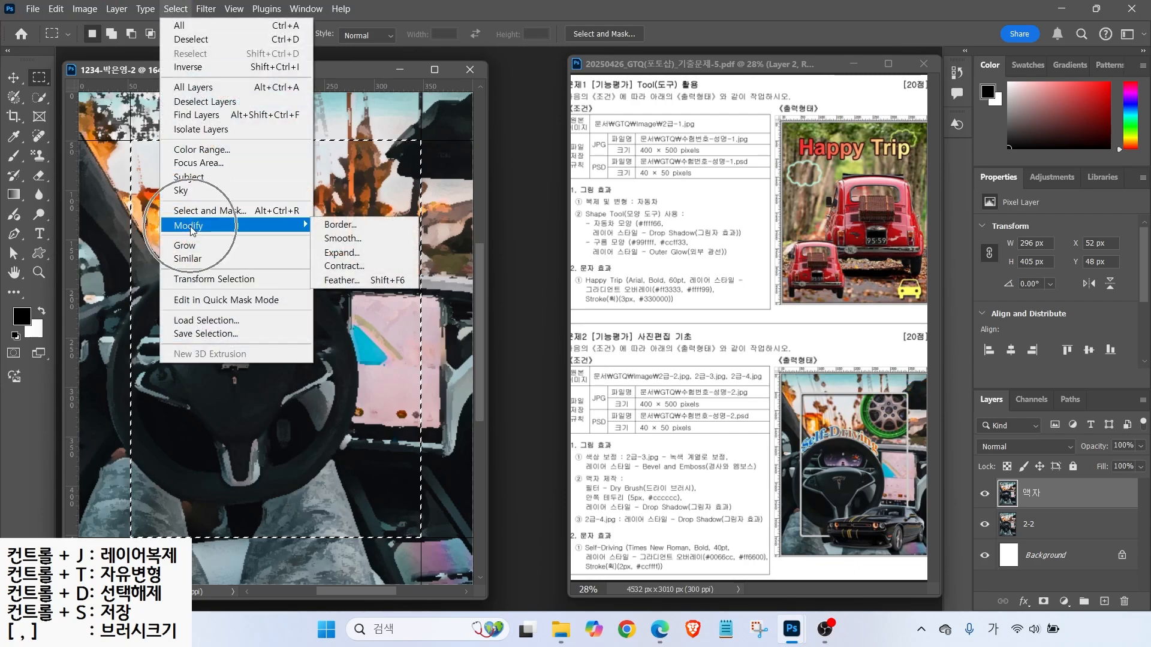
left_click(341, 240)
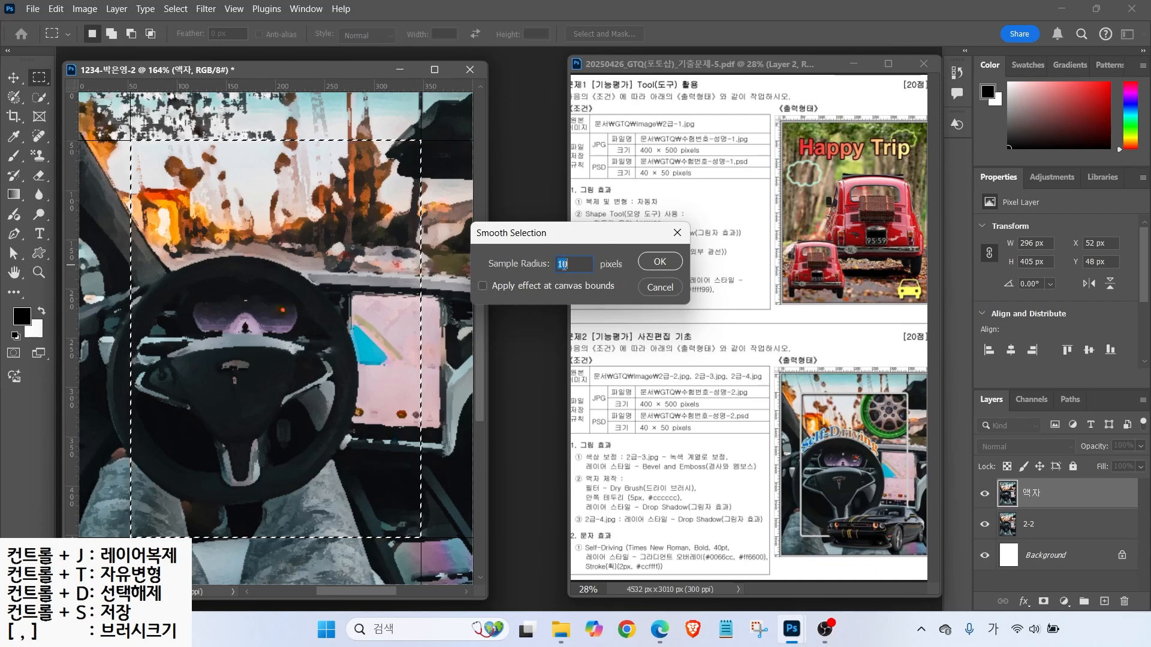
type("5")
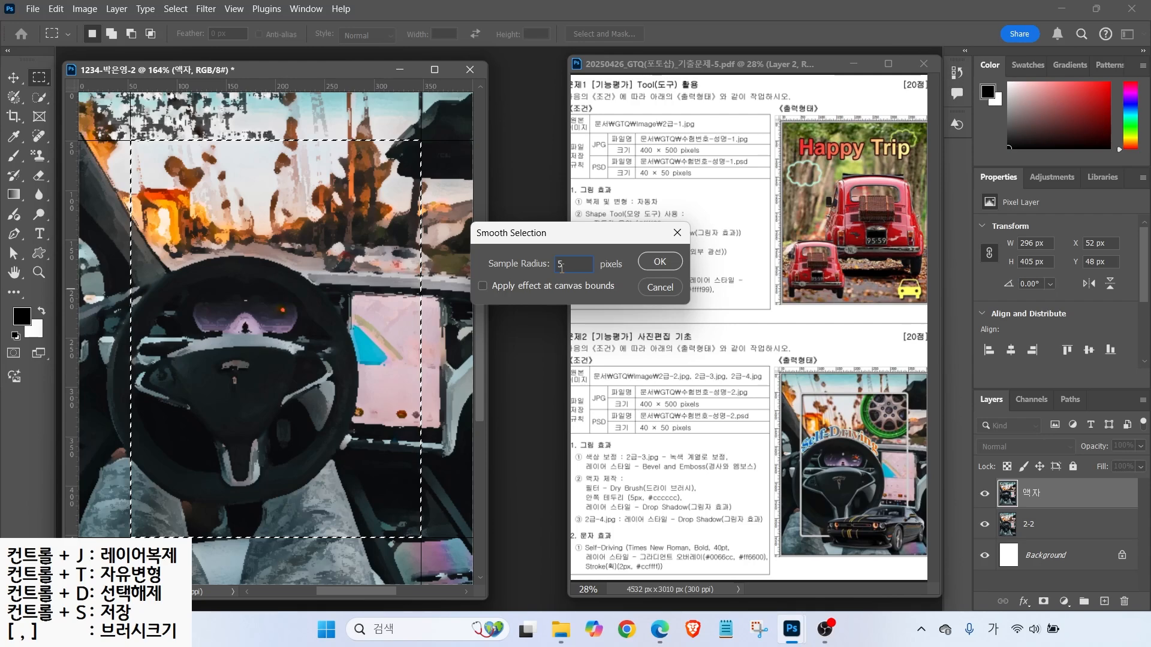
left_click(659, 262)
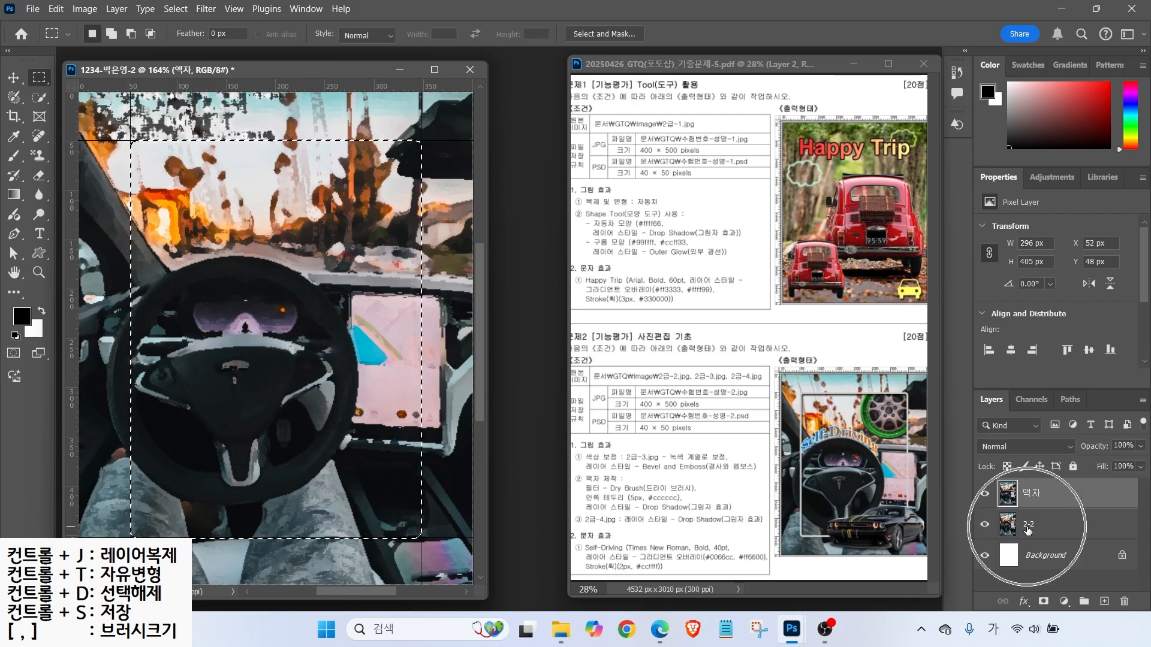
key("Delete")
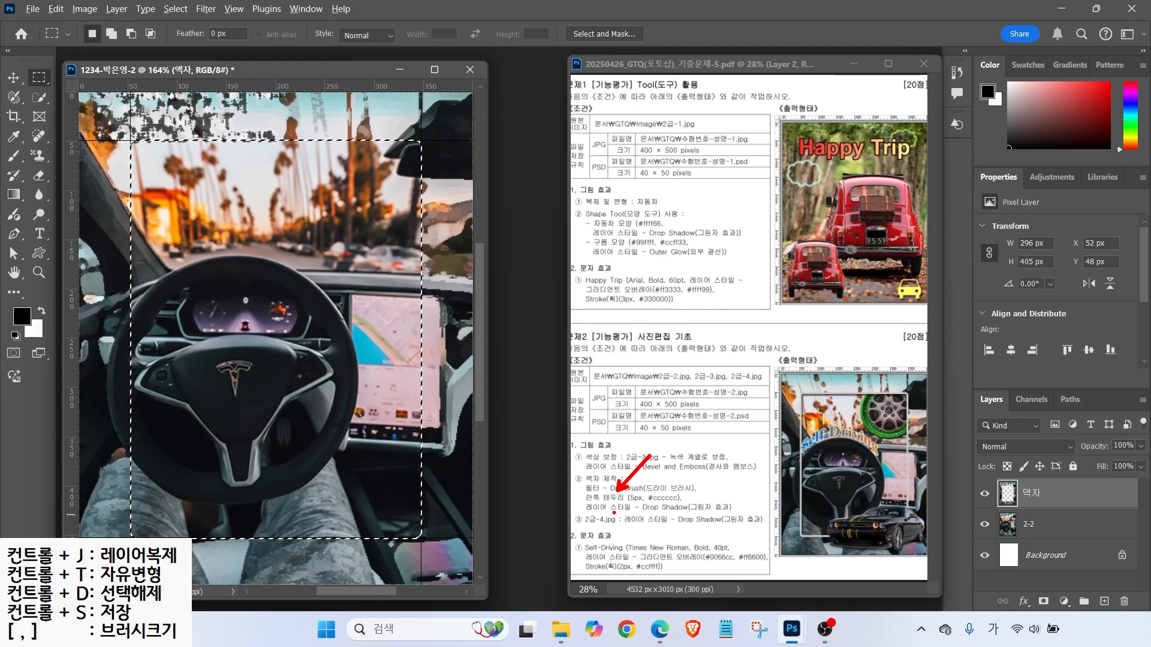
left_click_drag(585, 515, 735, 513)
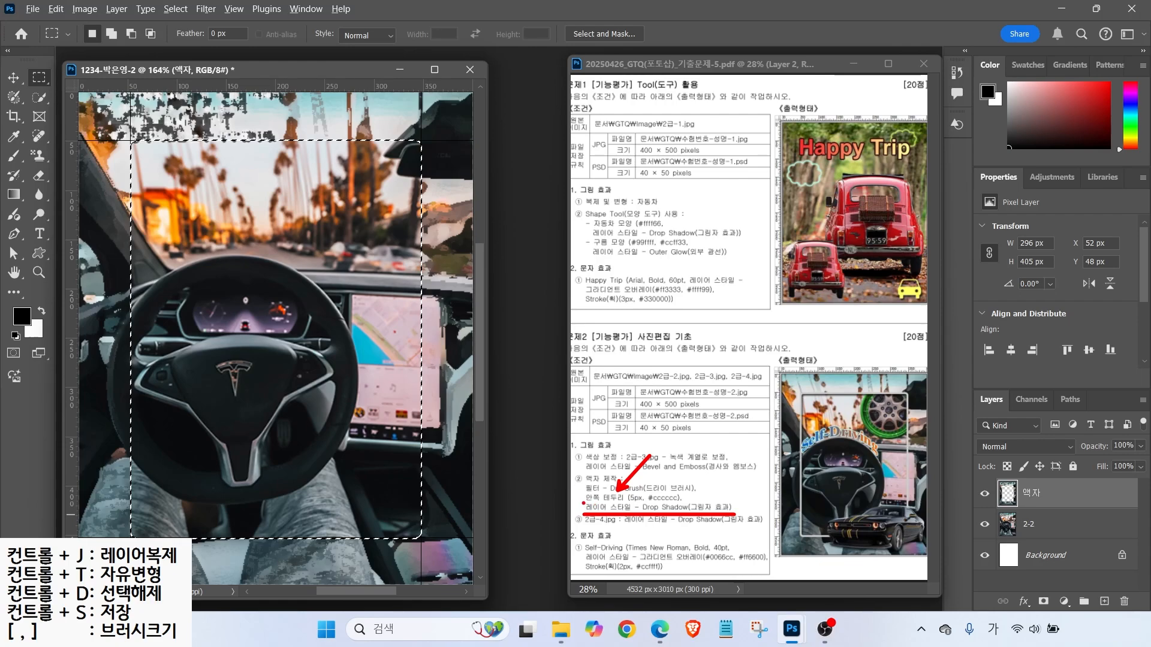
key("Escape")
left_click(56, 8)
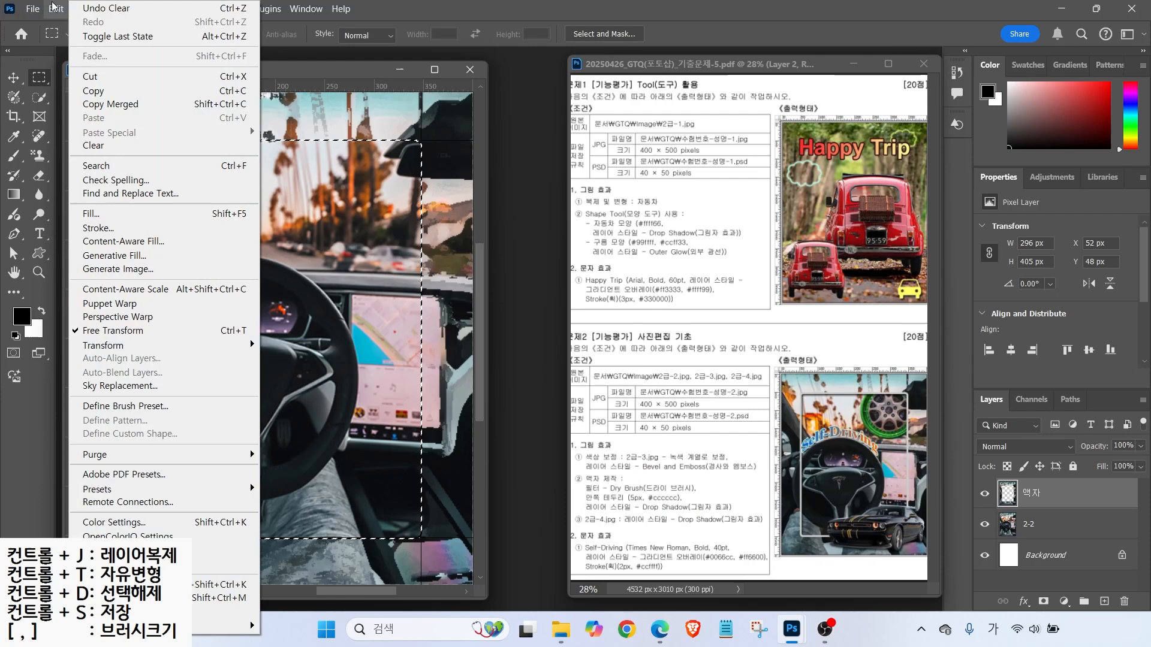
- Stroke the rounded selection 5 px in #cccccc and add a Drop Shadow effect to 액자
left_click(93, 228)
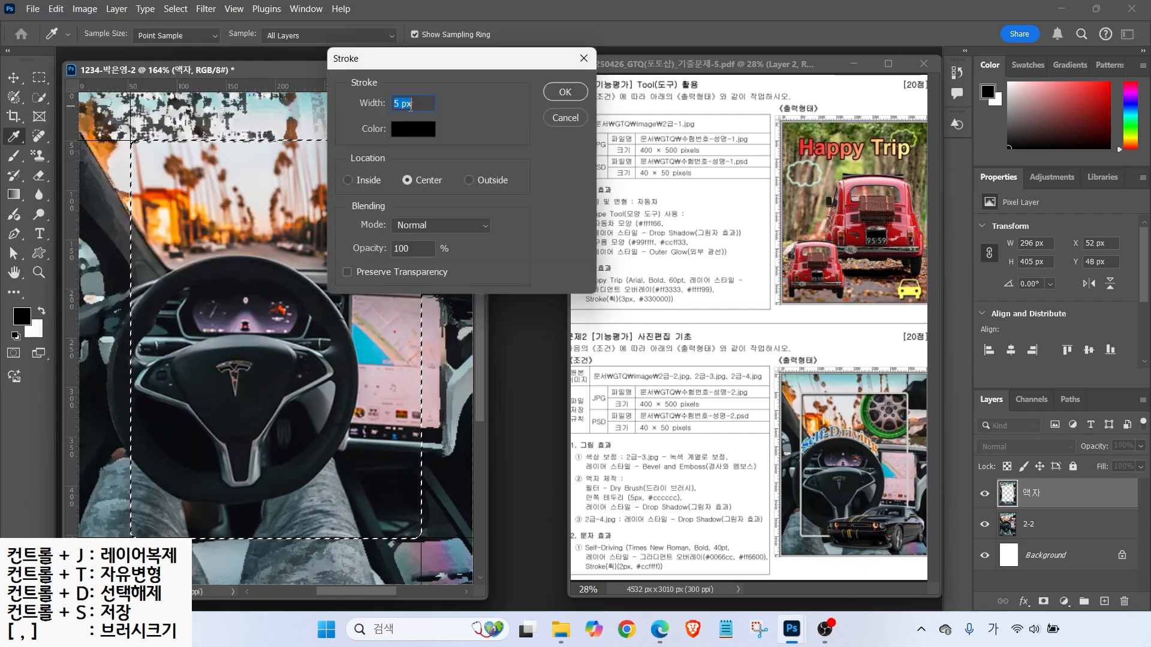
left_click(407, 129)
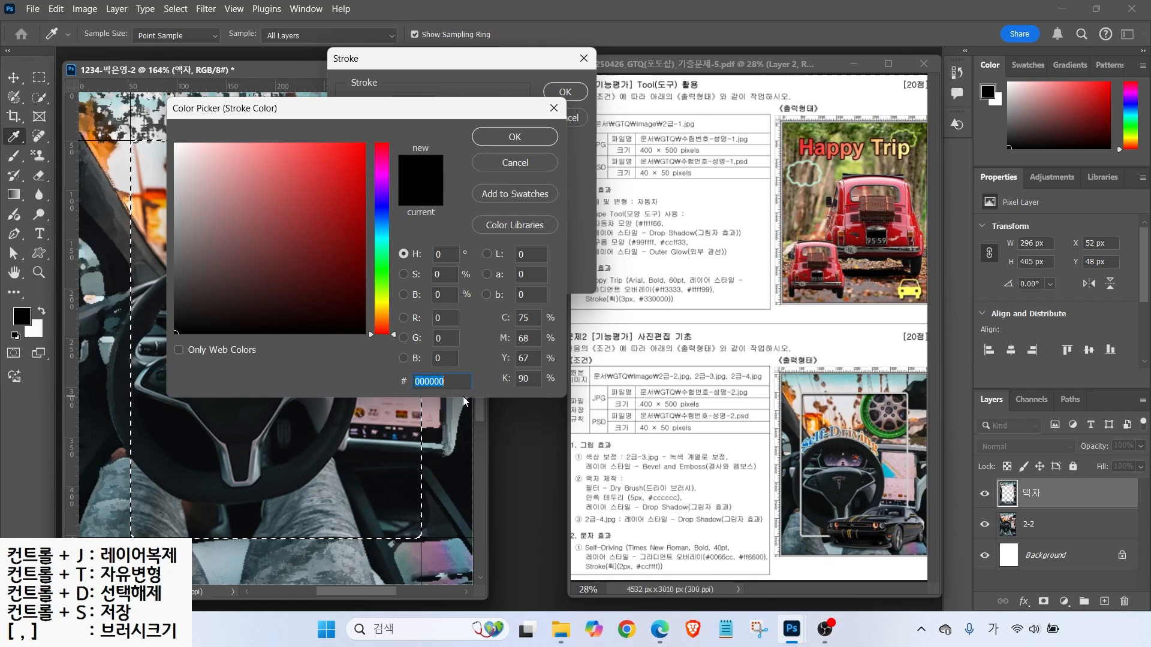
type("ㅊ")
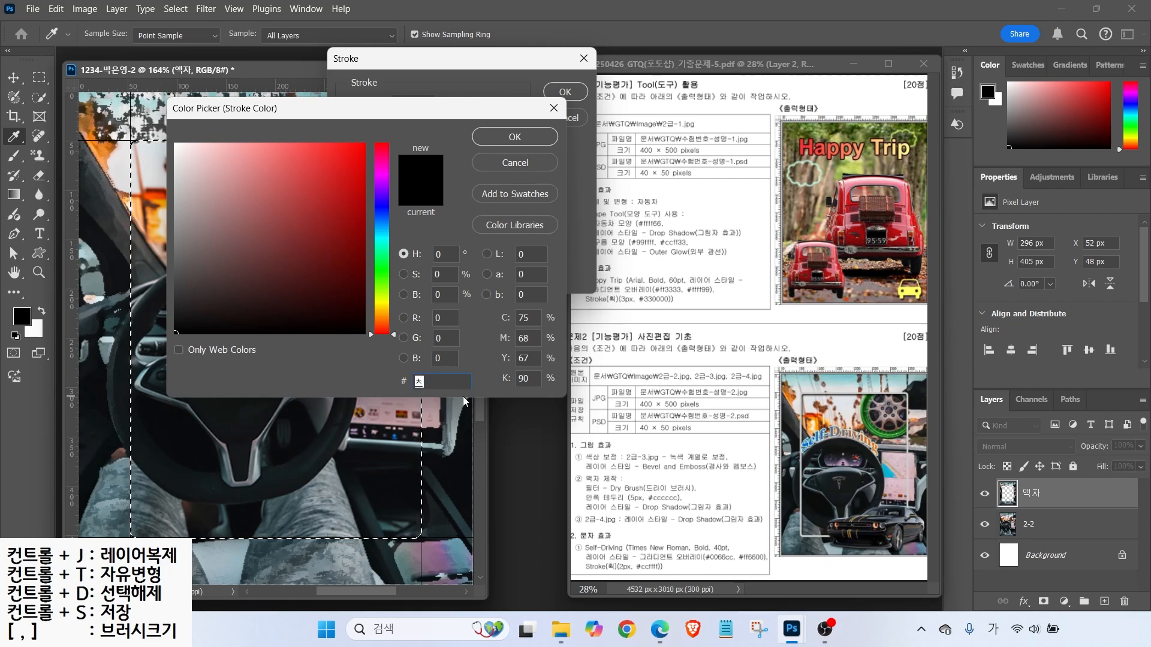
key("Hangul")
type("ccc")
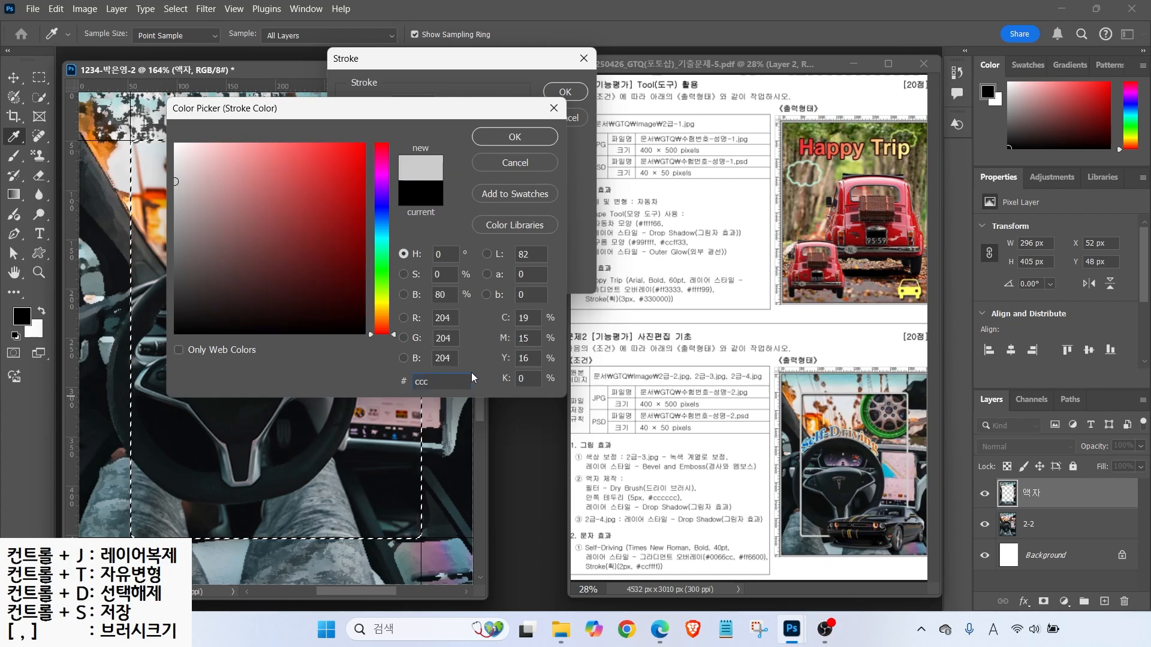
left_click(494, 138)
key("Return")
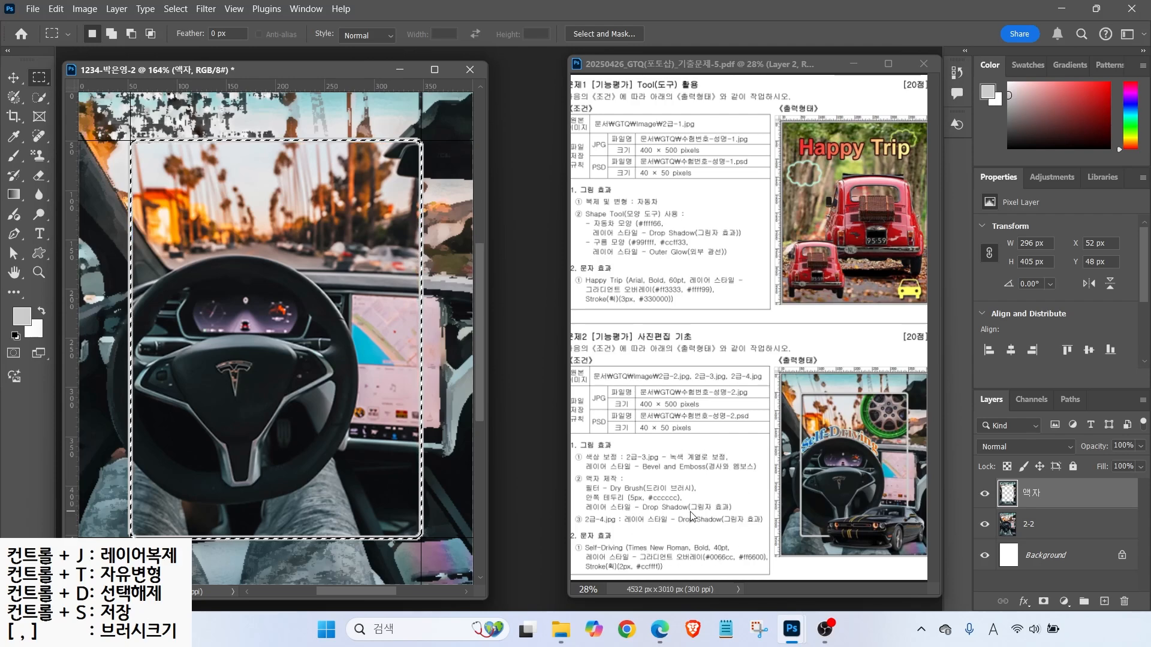
left_click(1024, 601)
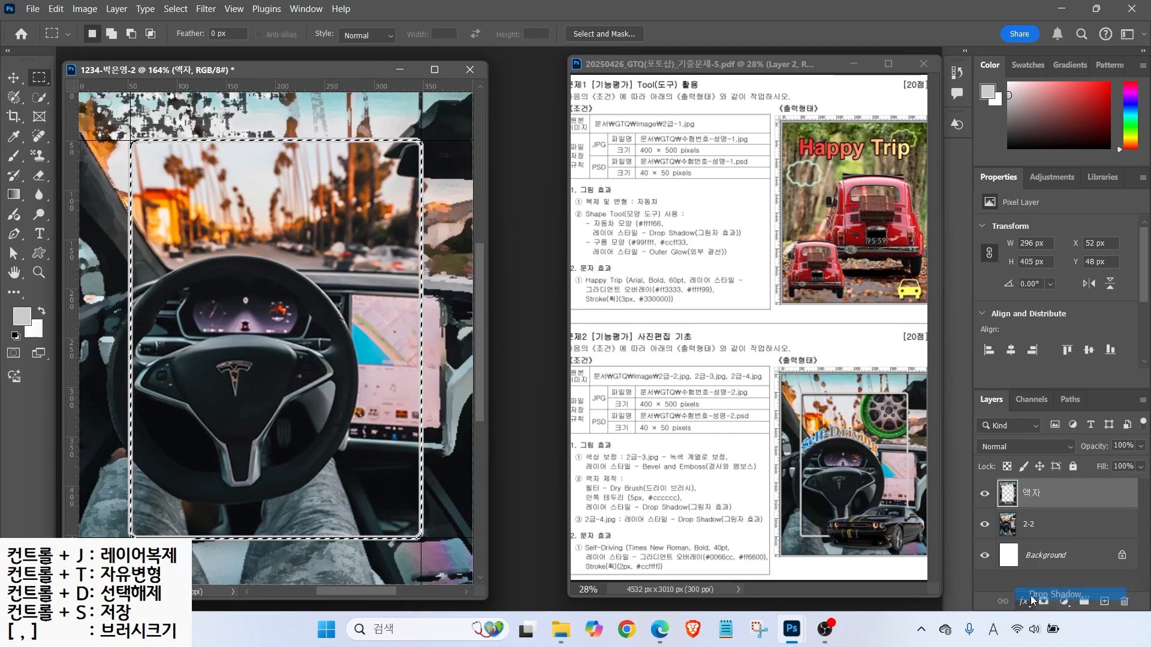
left_click(1019, 526)
- Accept the Drop Shadow settings, deselect, and clear all guides
left_click(759, 253)
left_click(180, 11)
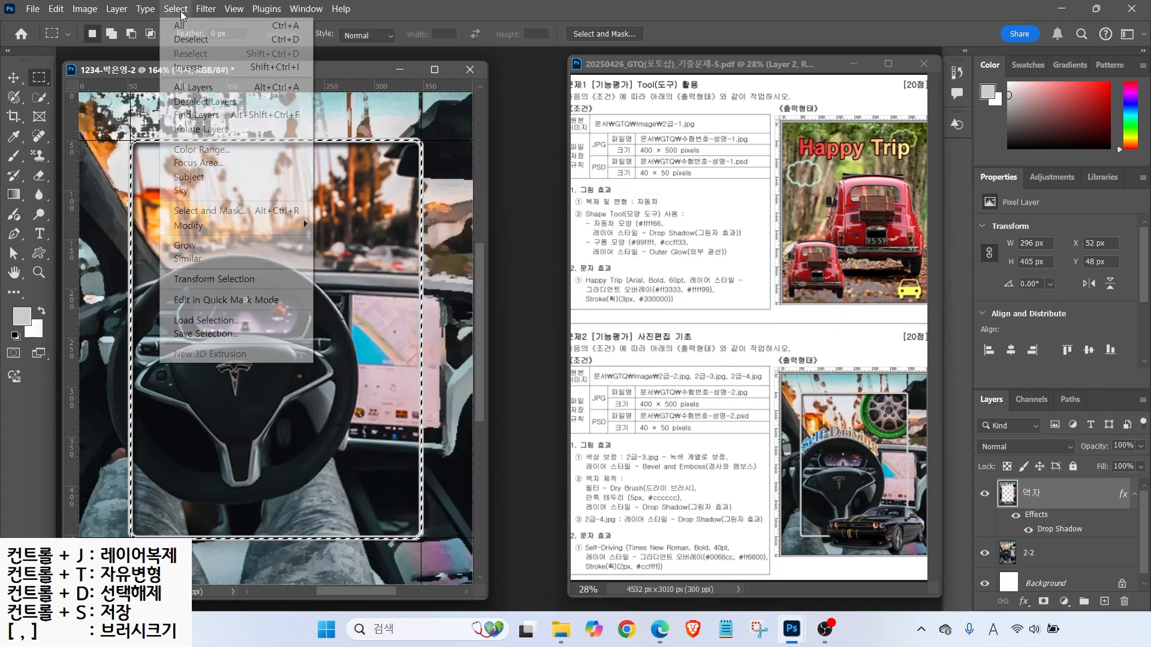
left_click(191, 40)
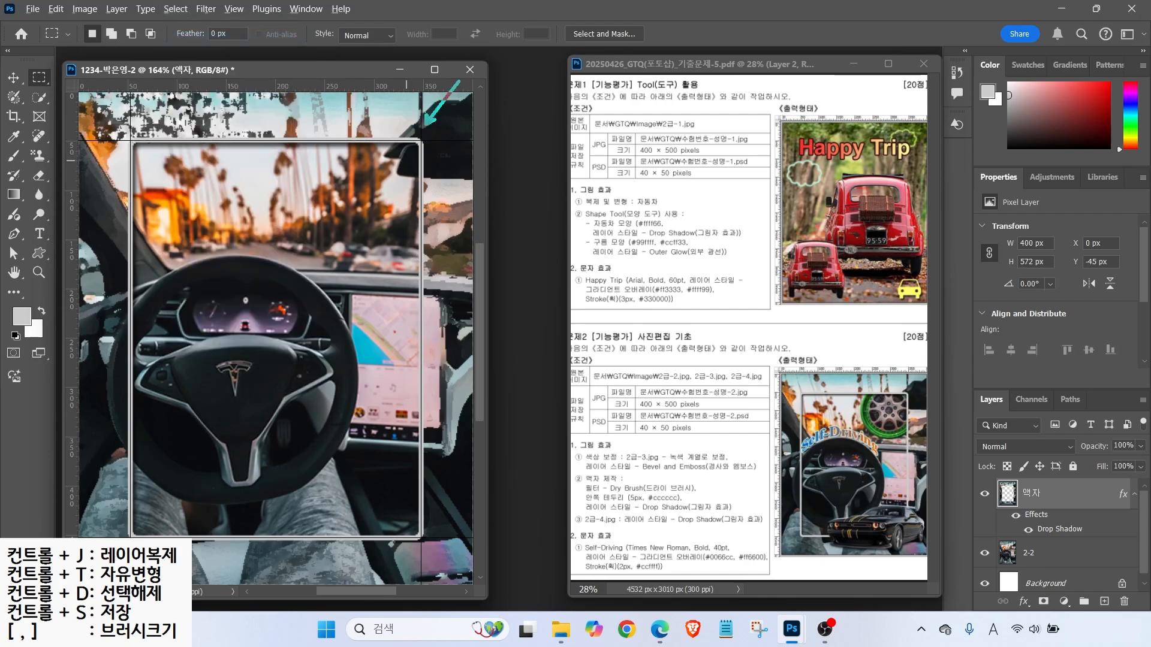
left_click(232, 9)
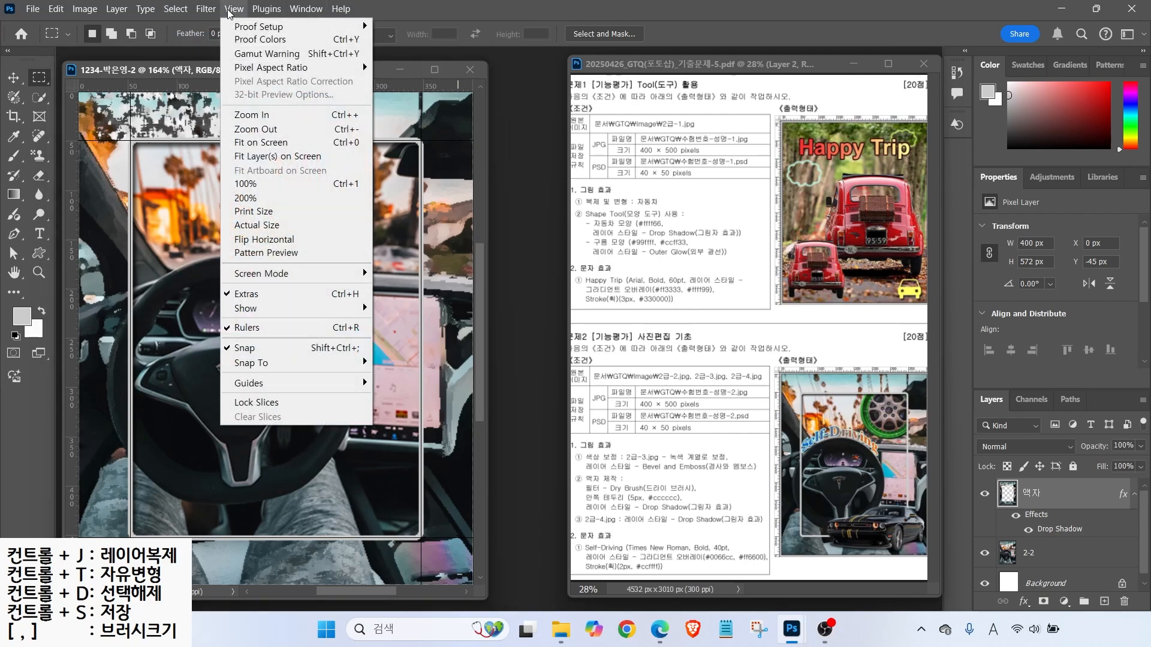
mouse_move(282, 380)
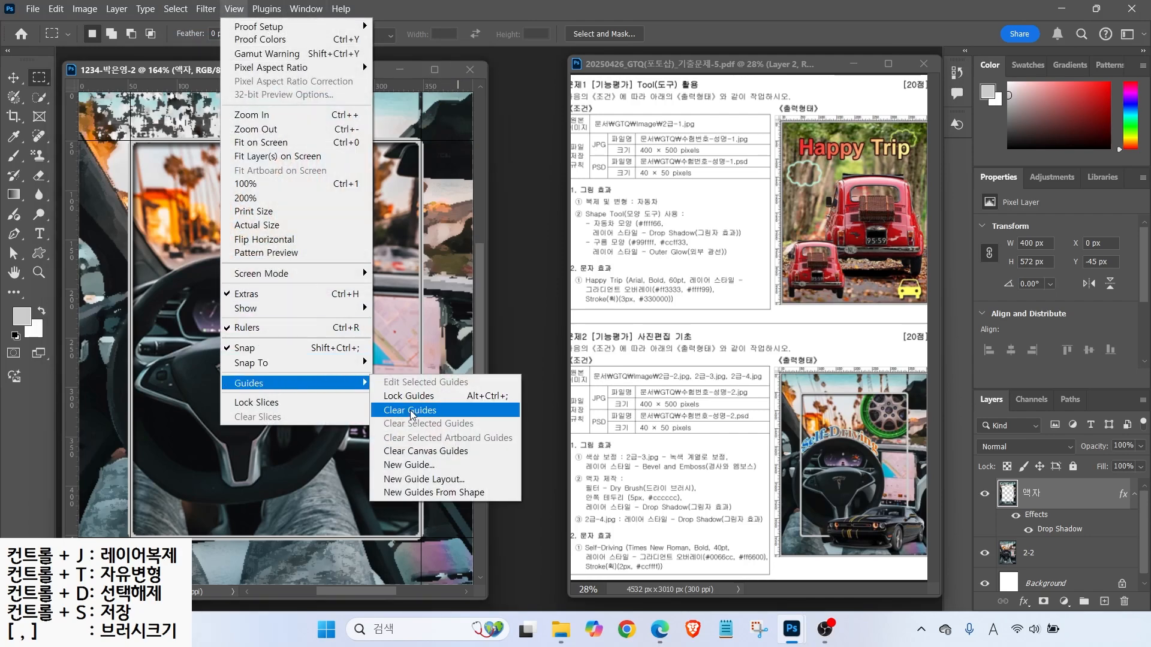
left_click(411, 410)
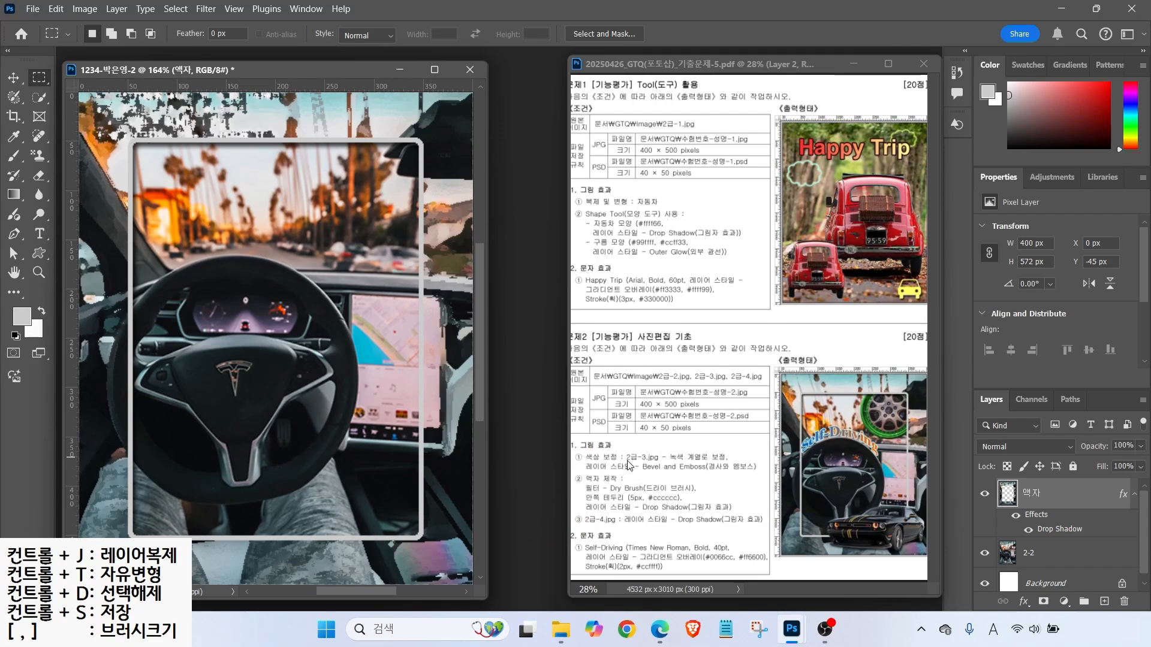
- Open the 2급-3.jpg wheel photo
double_click(516, 237)
left_click(409, 133)
left_click(465, 423)
left_click_drag(180, 97, 531, 161)
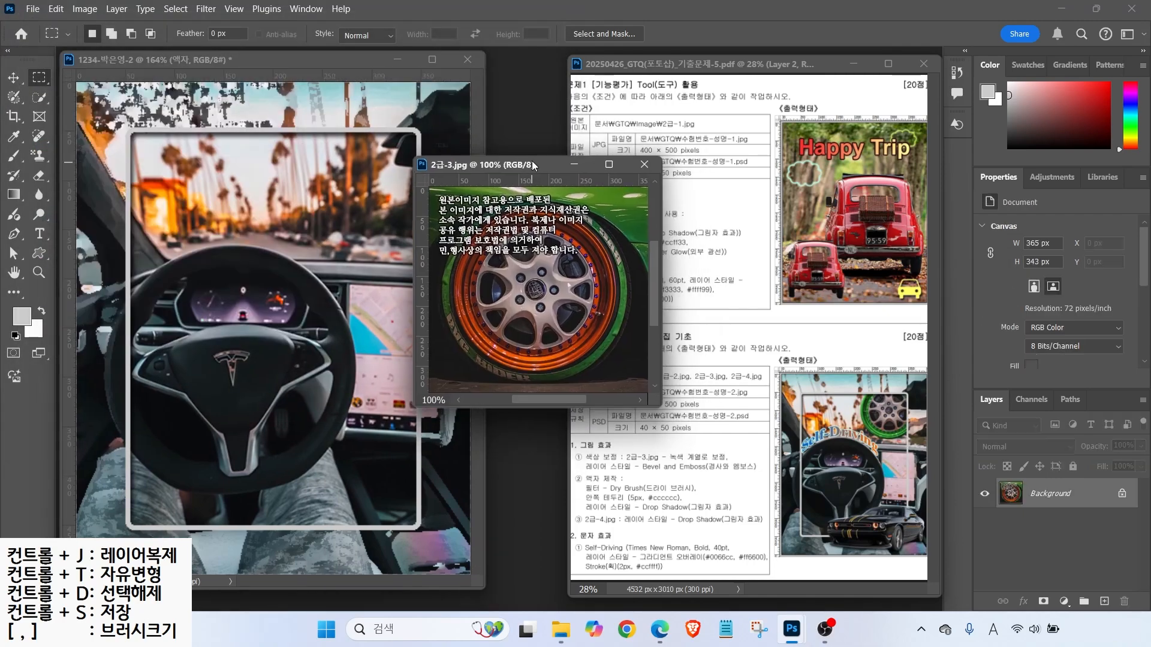
- Select the round wheel with an elliptical marquee guided by its edges
right_click(39, 76)
left_click(90, 91)
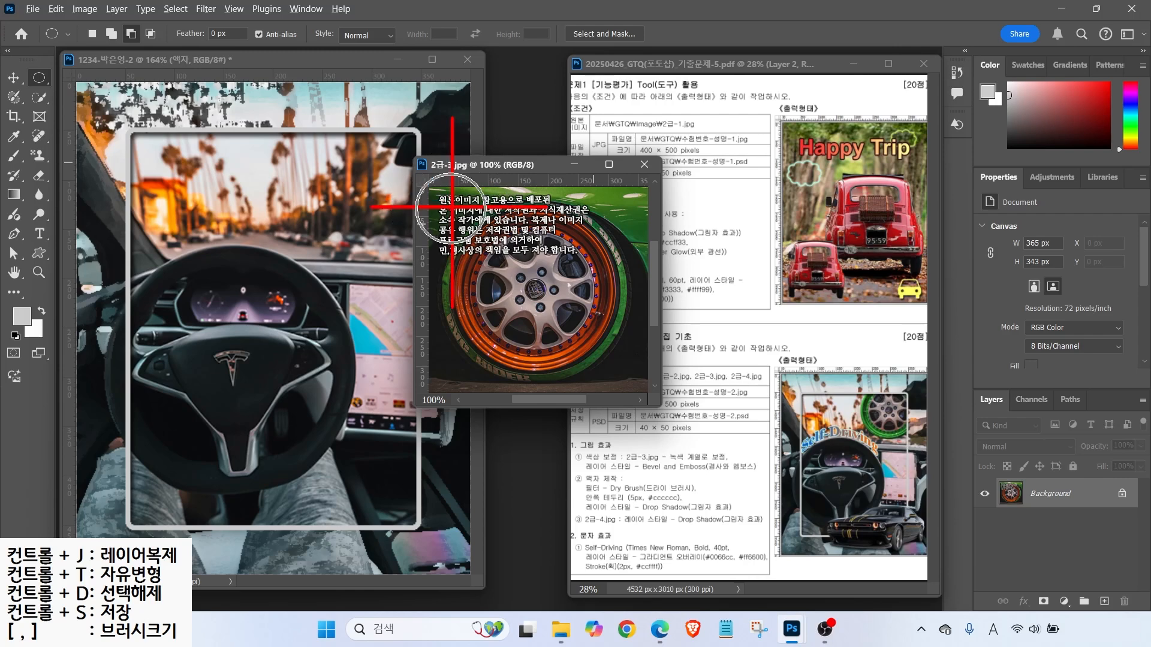
left_click_drag(542, 182, 540, 208)
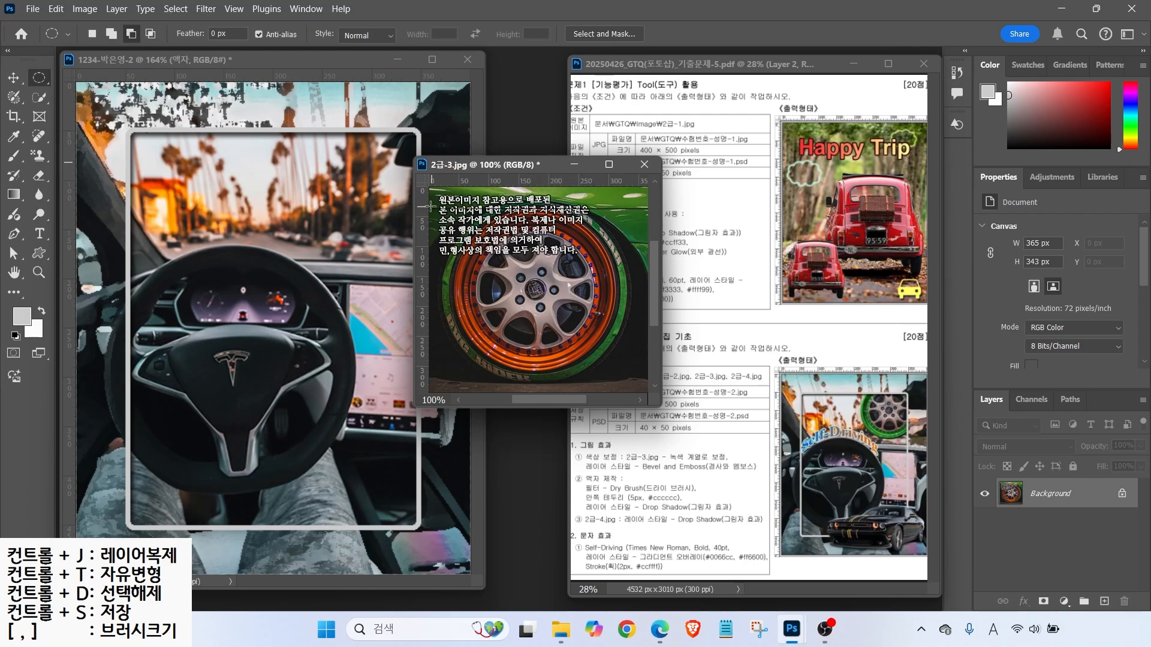
left_click_drag(425, 207, 451, 276)
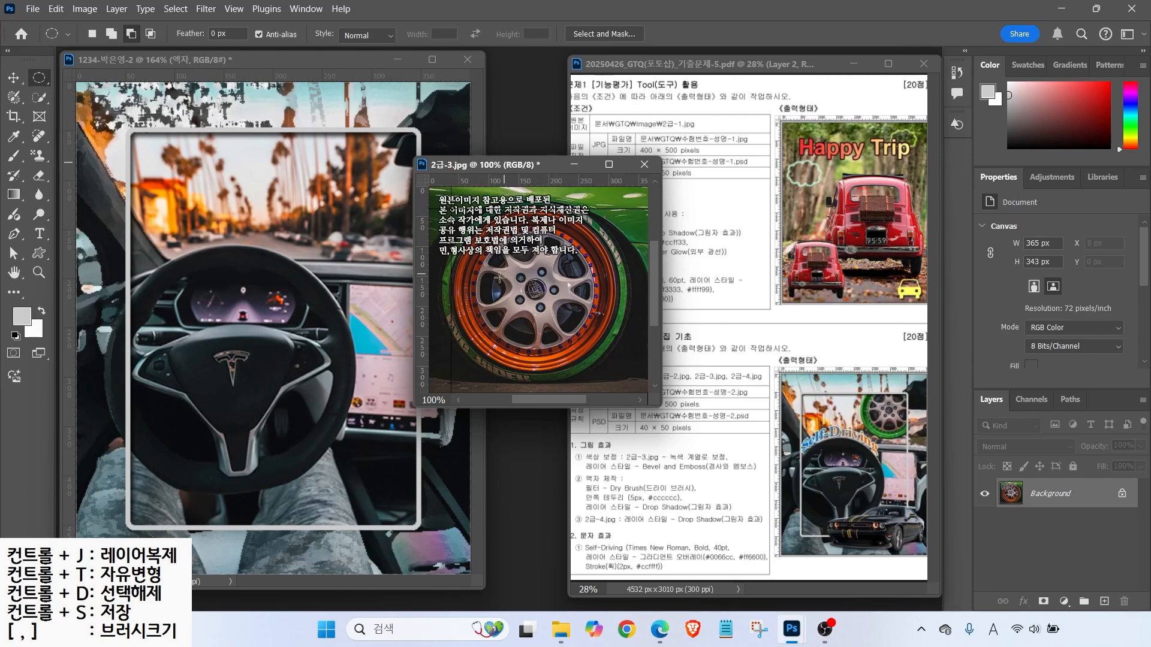
left_click_drag(451, 209, 619, 375)
- Drag the wheel into the car-interior document and close 2급-3.jpg without saving
left_click(13, 77)
left_click_drag(507, 289, 268, 261)
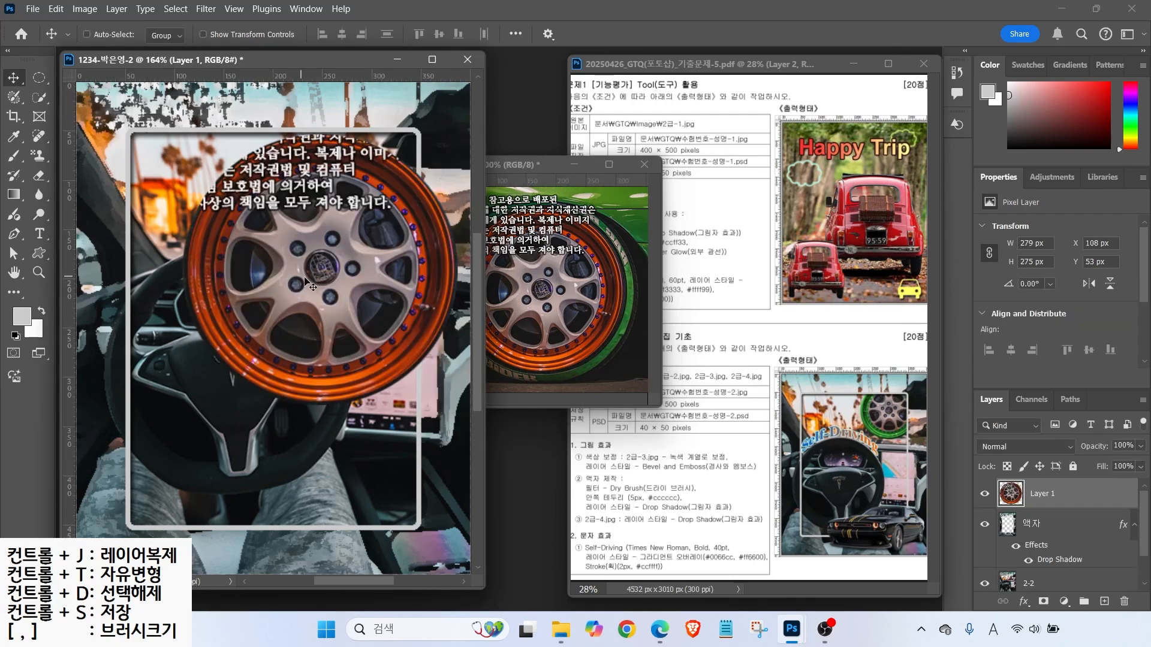
left_click(644, 164)
left_click(596, 243)
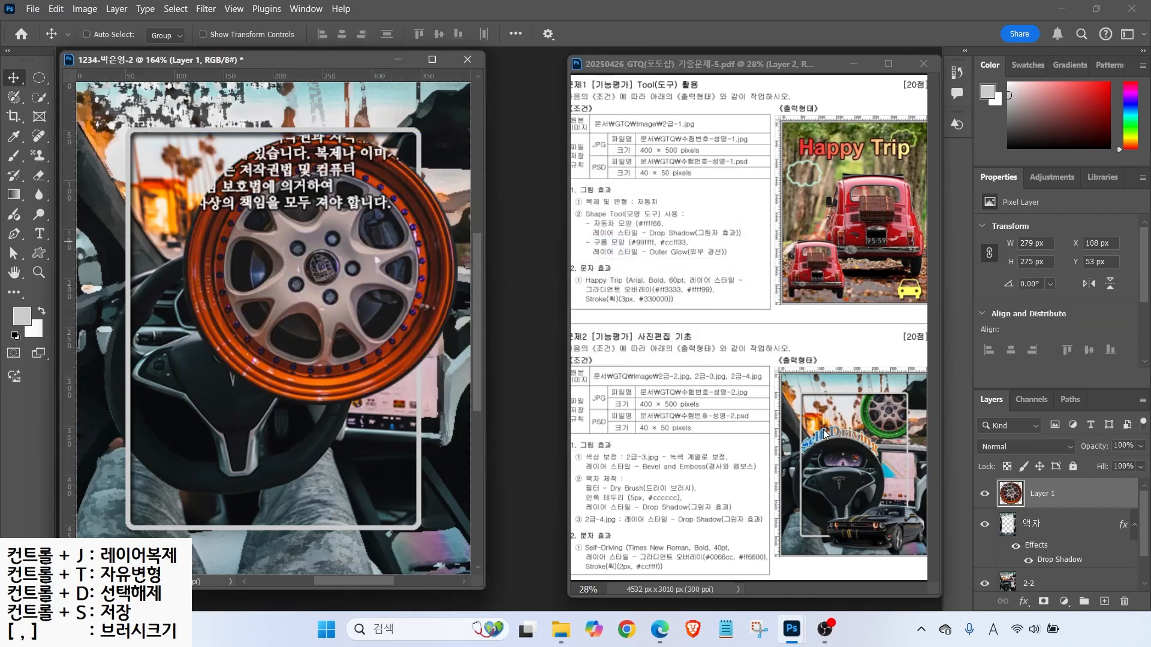
- Rename the wheel layer 2-3 and nudge it slightly left
double_click(1044, 493)
type("2-3")
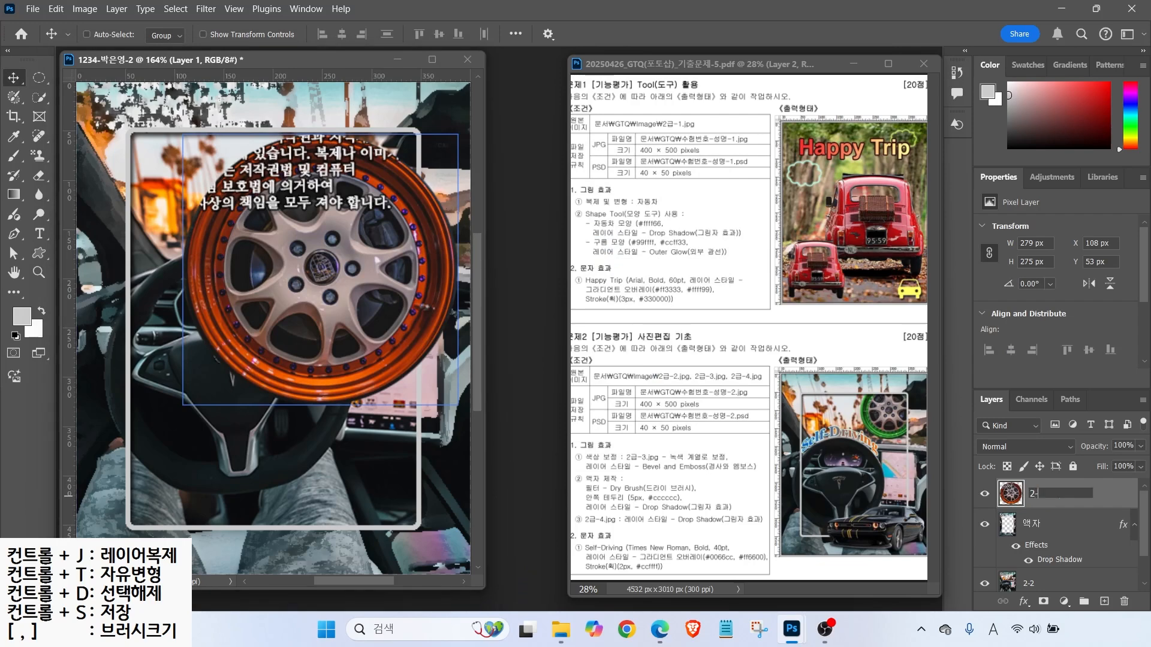
key("Return")
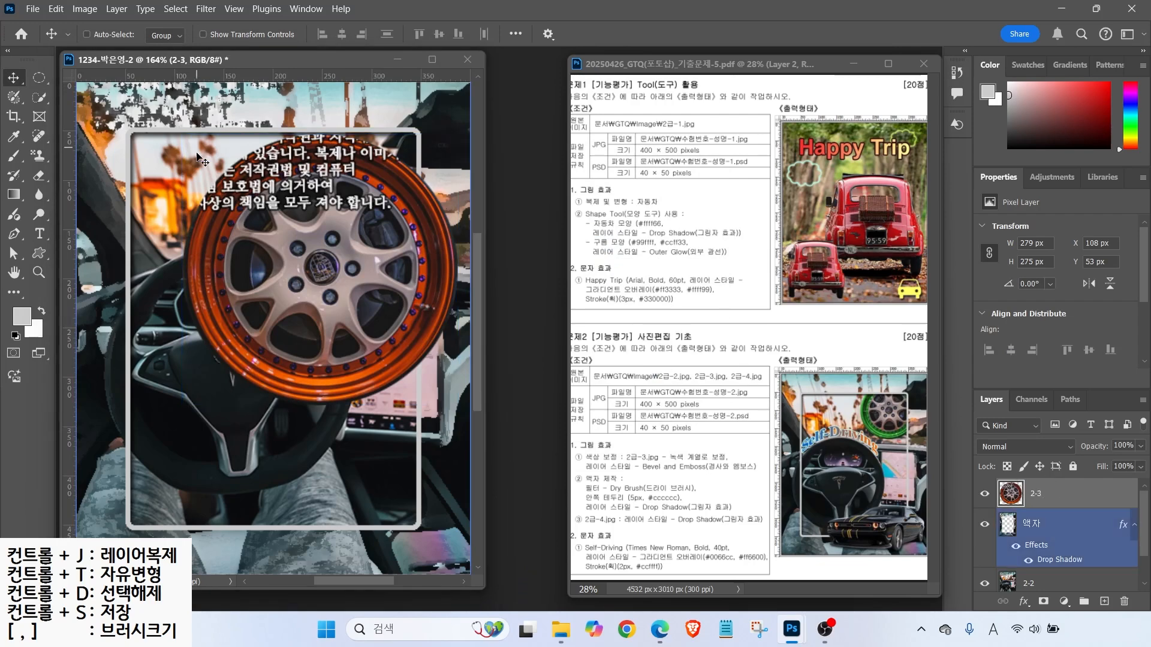
left_click_drag(335, 240, 313, 237)
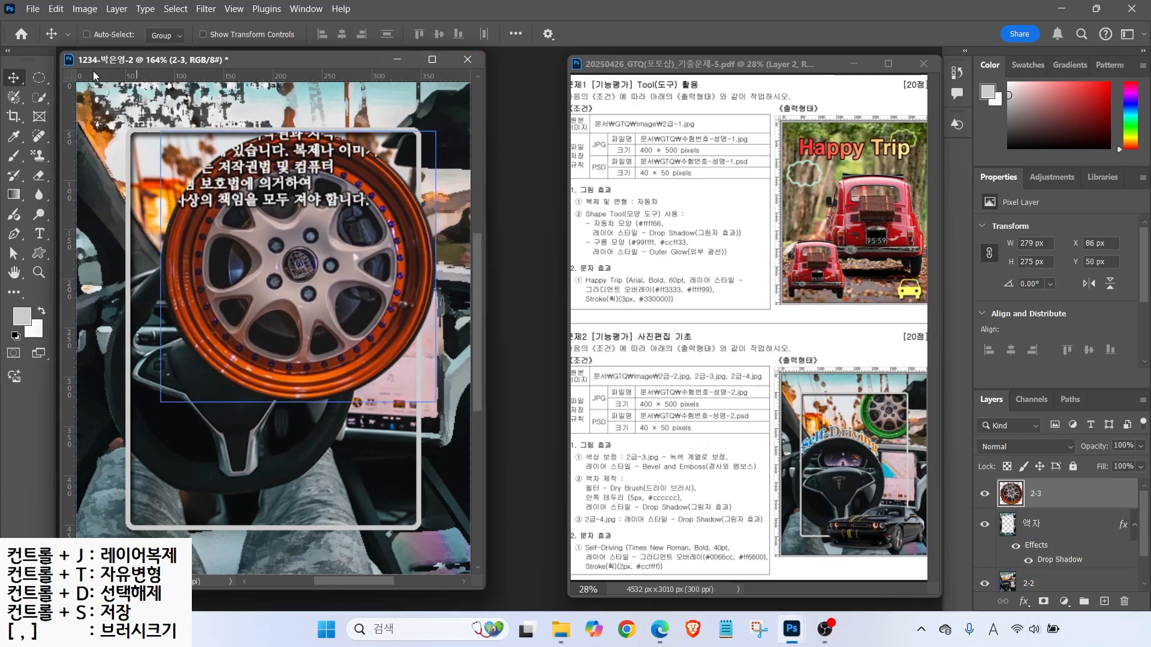
left_click(42, 100)
- Select the wheel's orange outer rim with the Quick Selection Tool at brush size 8
left_click(114, 111)
key("bracketleft")
key("bracketleft")
key("bracketleft")
key("bracketleft")
key("bracketleft")
key("bracketleft")
key("bracketleft")
key("bracketleft")
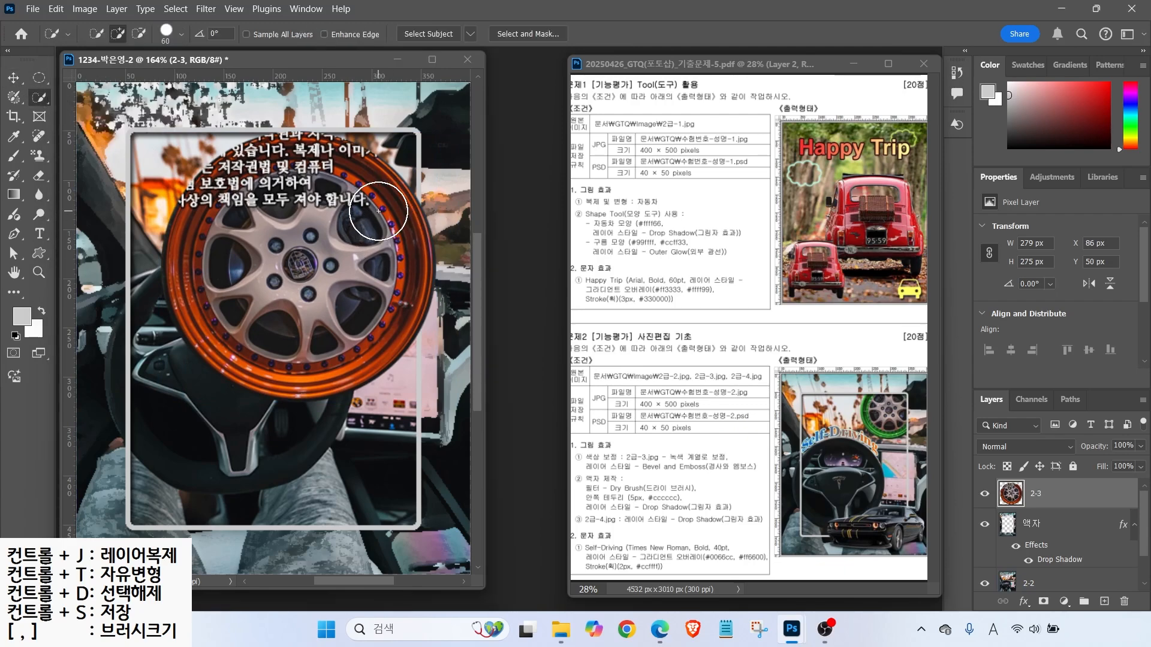
mouse_move(390, 209)
left_mouse_down()
mouse_move(401, 287)
mouse_move(380, 340)
mouse_move(184, 255)
mouse_move(207, 333)
mouse_move(258, 373)
mouse_move(344, 381)
mouse_move(238, 376)
mouse_move(190, 306)
mouse_move(181, 201)
mouse_move(280, 148)
mouse_move(361, 150)
mouse_move(373, 179)
mouse_move(187, 249)
mouse_move(211, 346)
mouse_move(377, 356)
mouse_move(195, 204)
mouse_move(251, 154)
mouse_move(188, 177)
mouse_move(270, 123)
mouse_move(187, 170)
mouse_move(228, 168)
left_mouse_up()
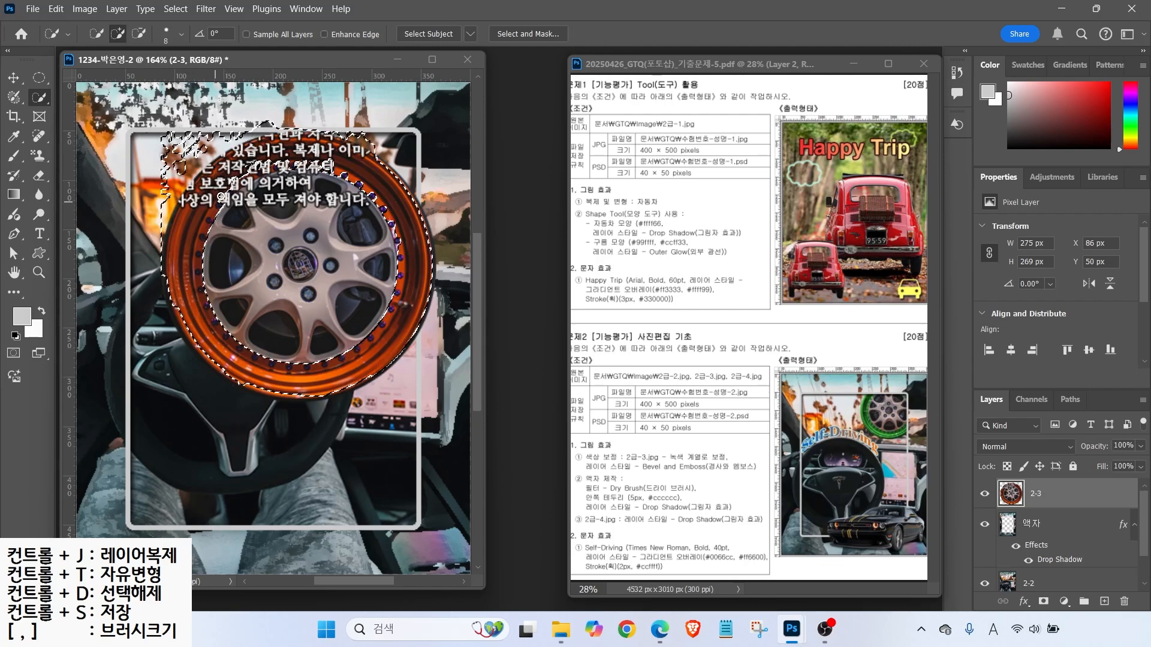
mouse_move(340, 159)
left_mouse_down()
mouse_move(313, 165)
mouse_move(324, 167)
left_mouse_up()
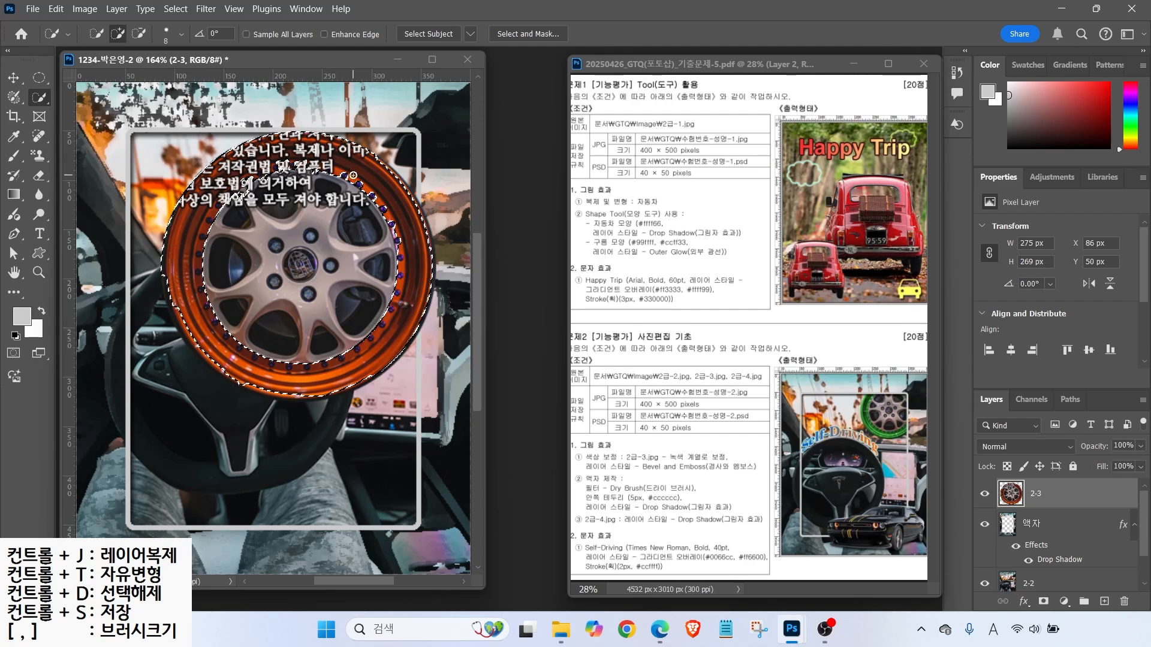
left_click(375, 393)
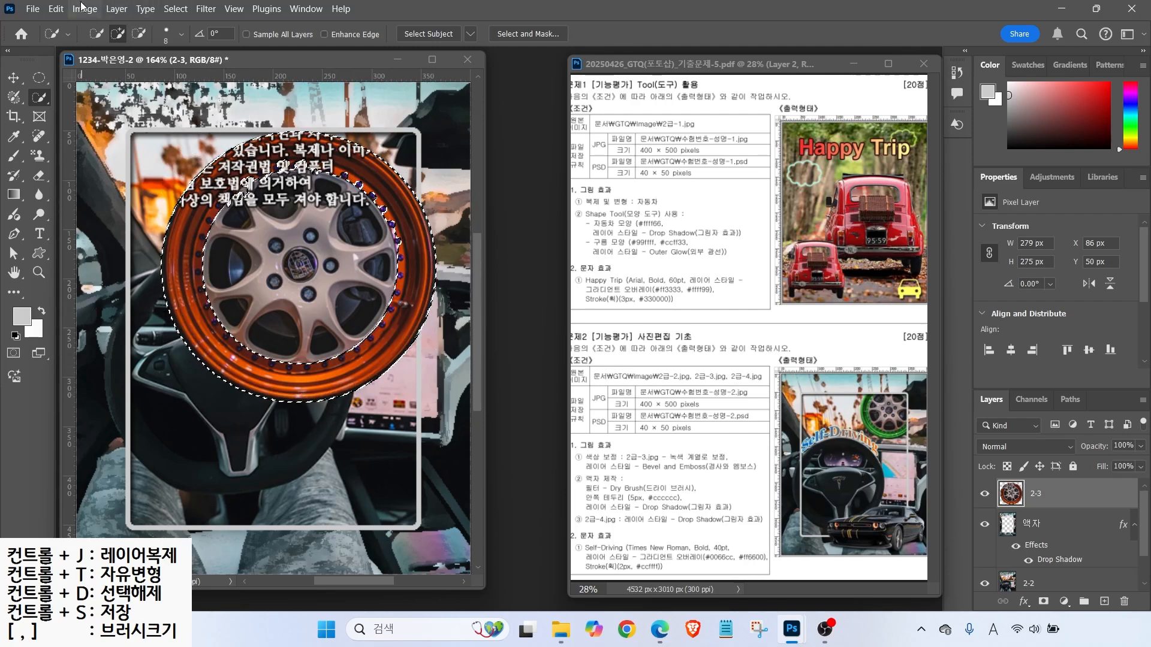
left_click(82, 8)
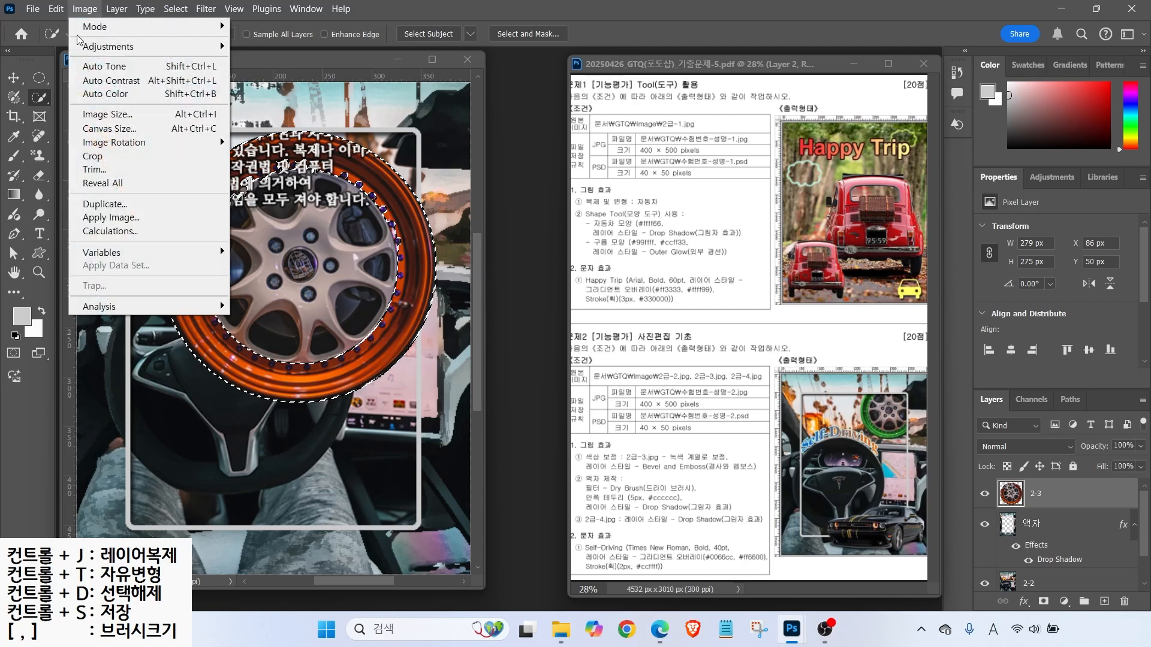
- Shift the rim's Hue to about +112 so it turns bright green, then deselect
left_click(100, 48)
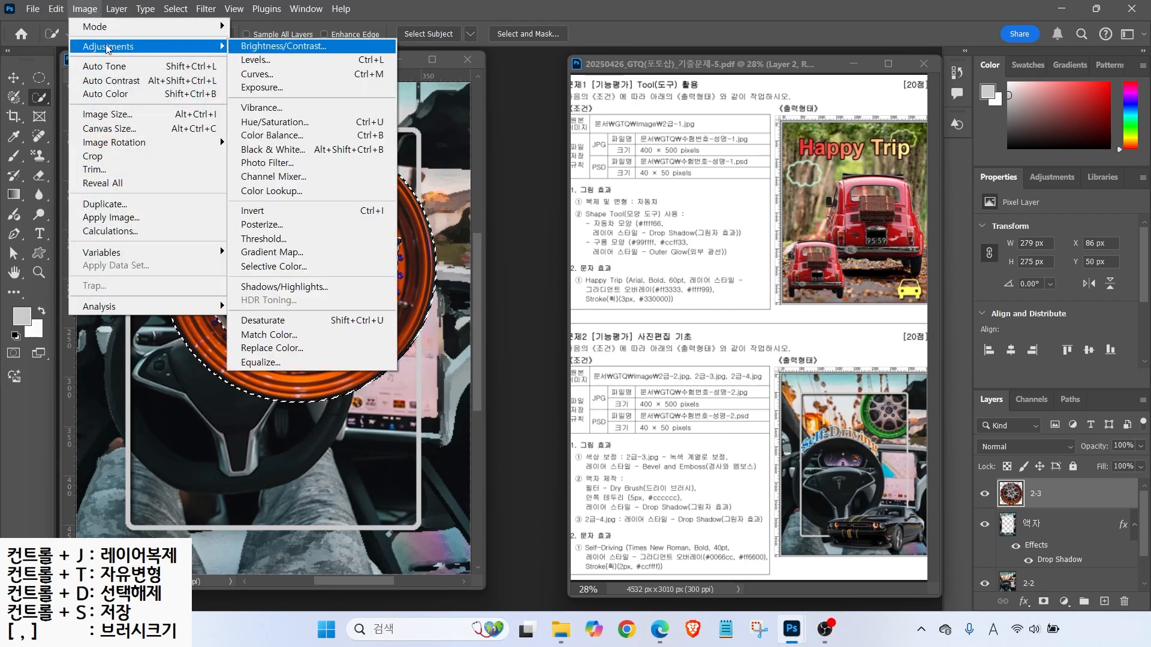
left_click(272, 124)
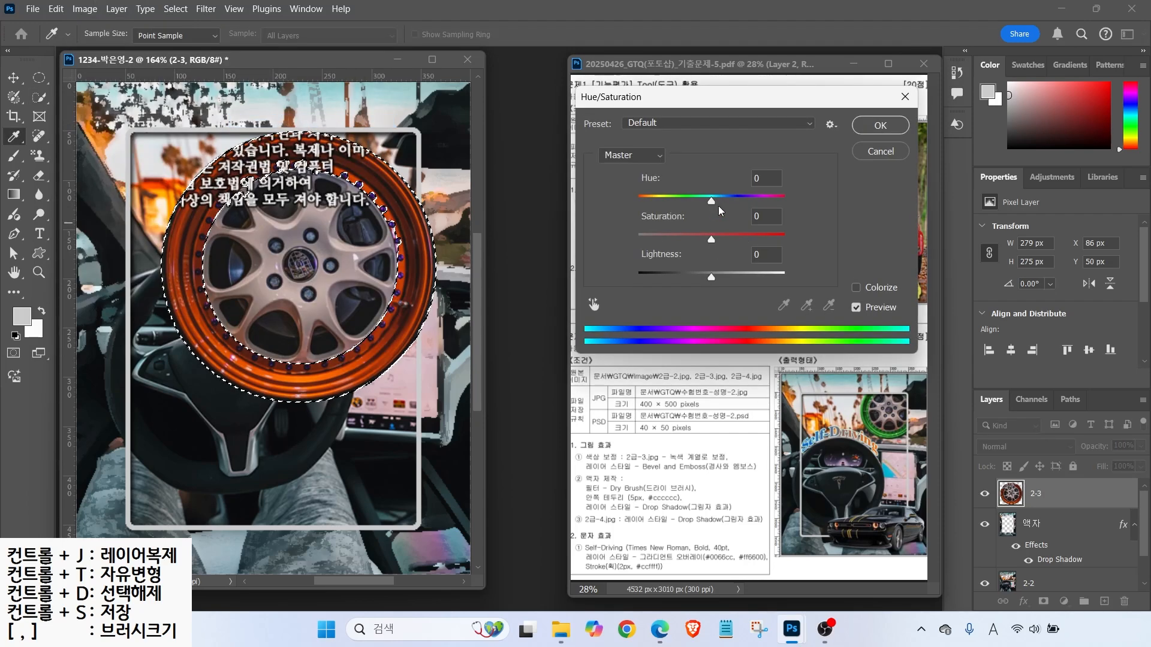
left_click_drag(711, 200, 763, 219)
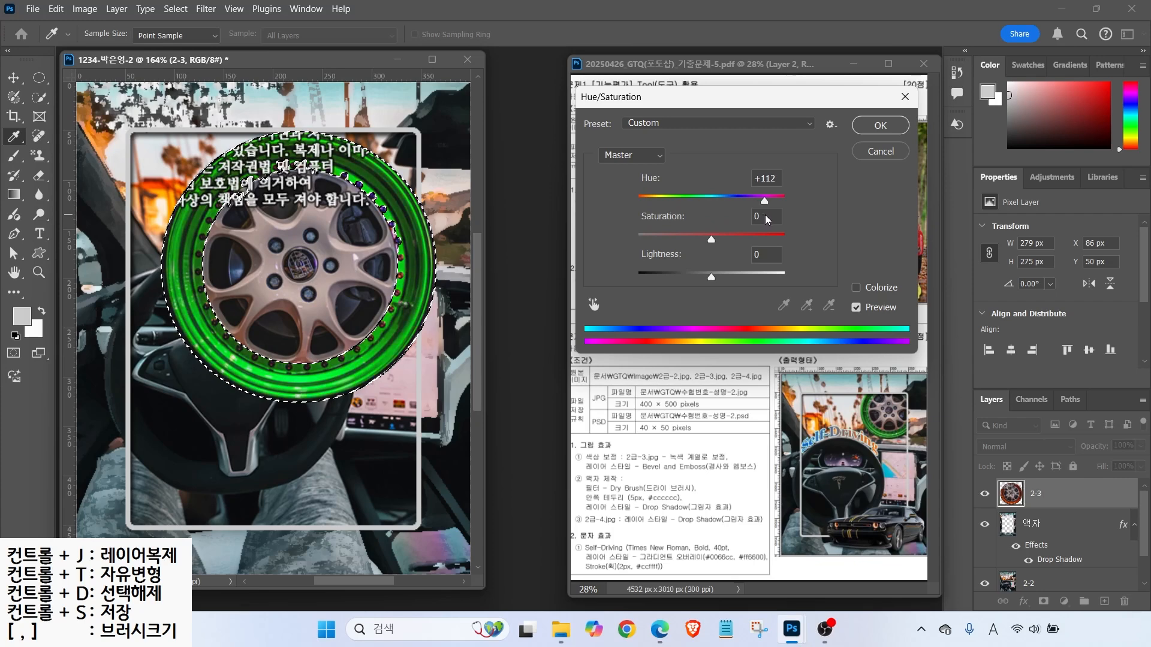
key("Return")
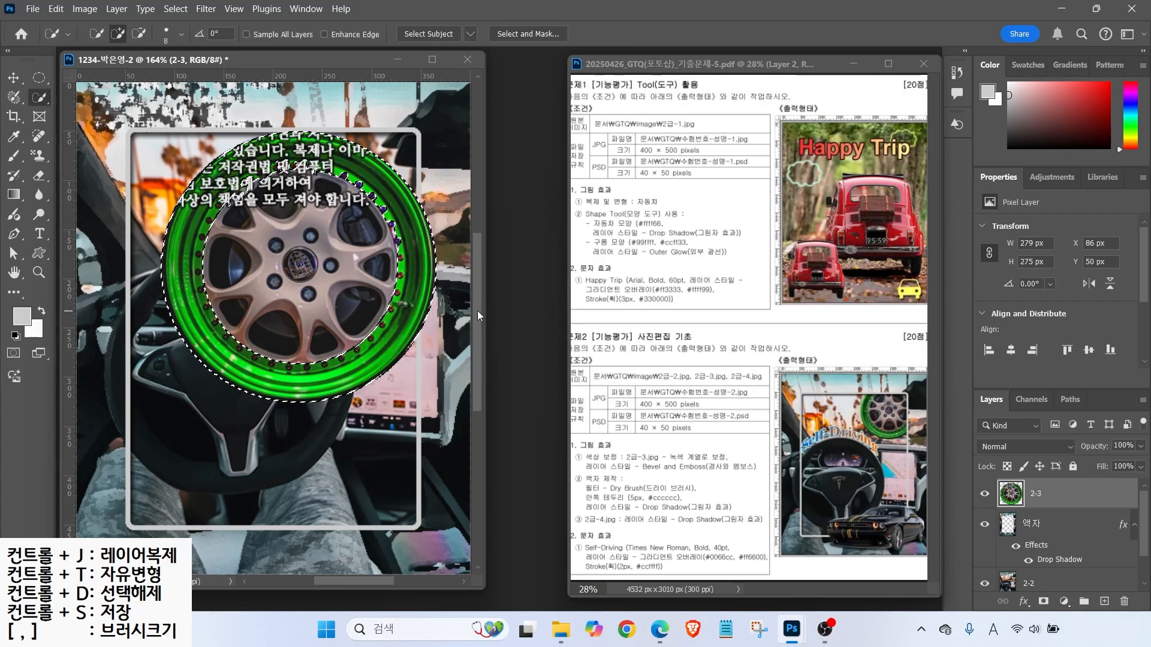
key("ctrl+d")
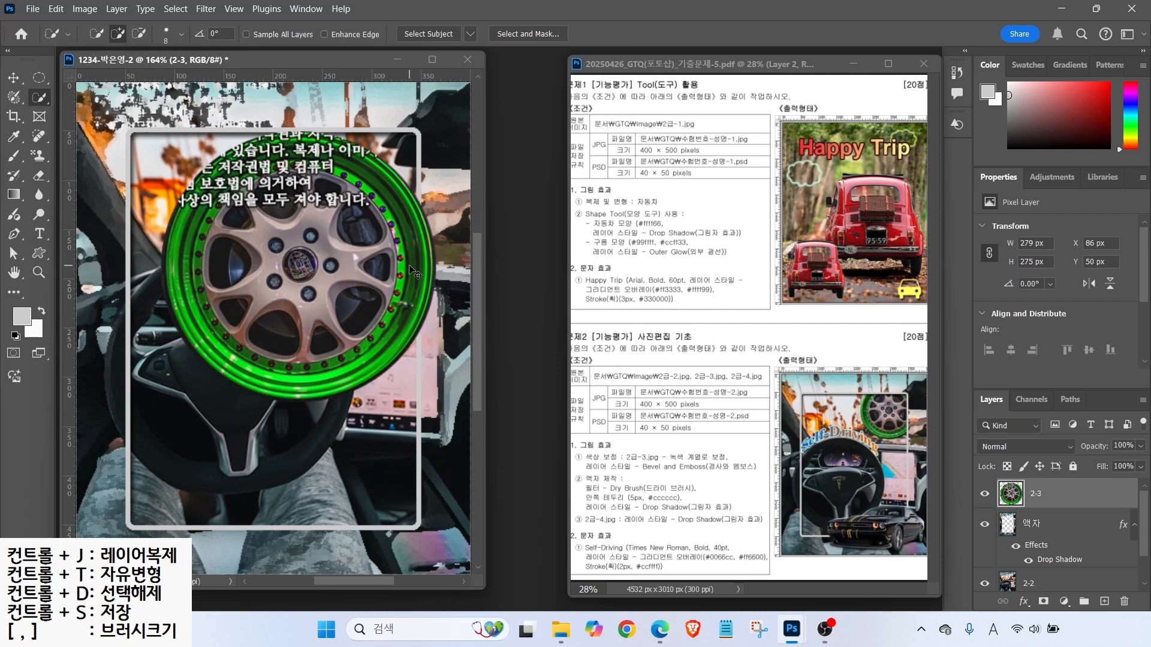
key("ctrl+t")
- Scale the wheel to about 58% (162 × 160 px) and place it at the frame's top right
left_click_drag(160, 401, 277, 287)
left_click_drag(331, 259, 338, 218)
left_click_drag(283, 247, 276, 255)
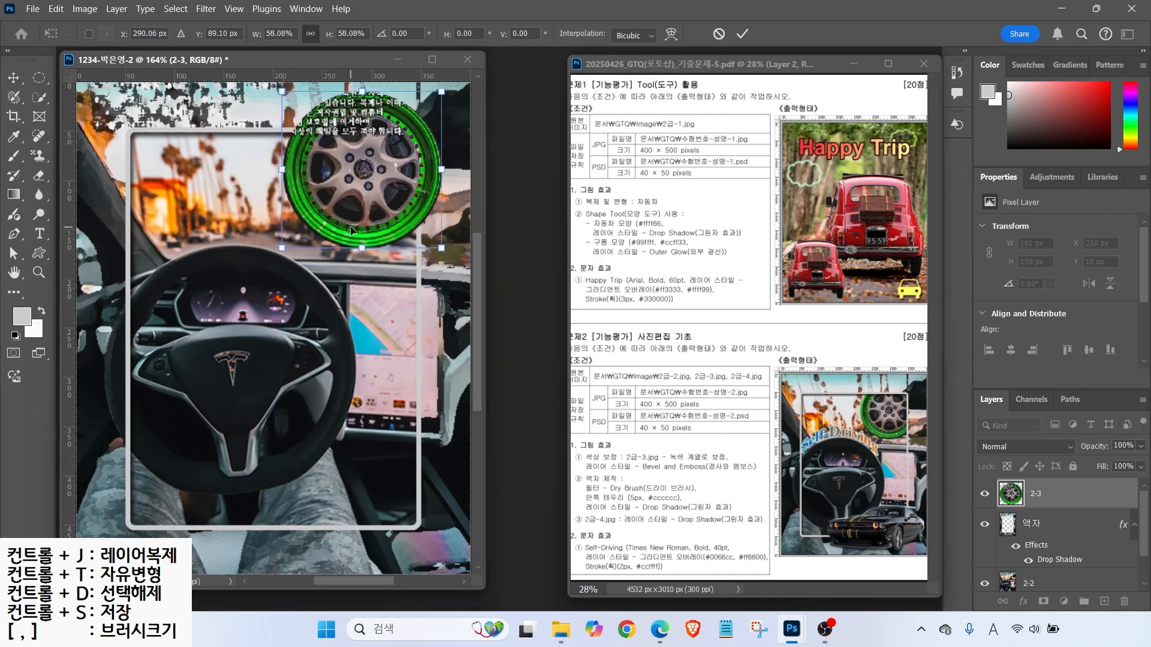
key("Return")
key("w")
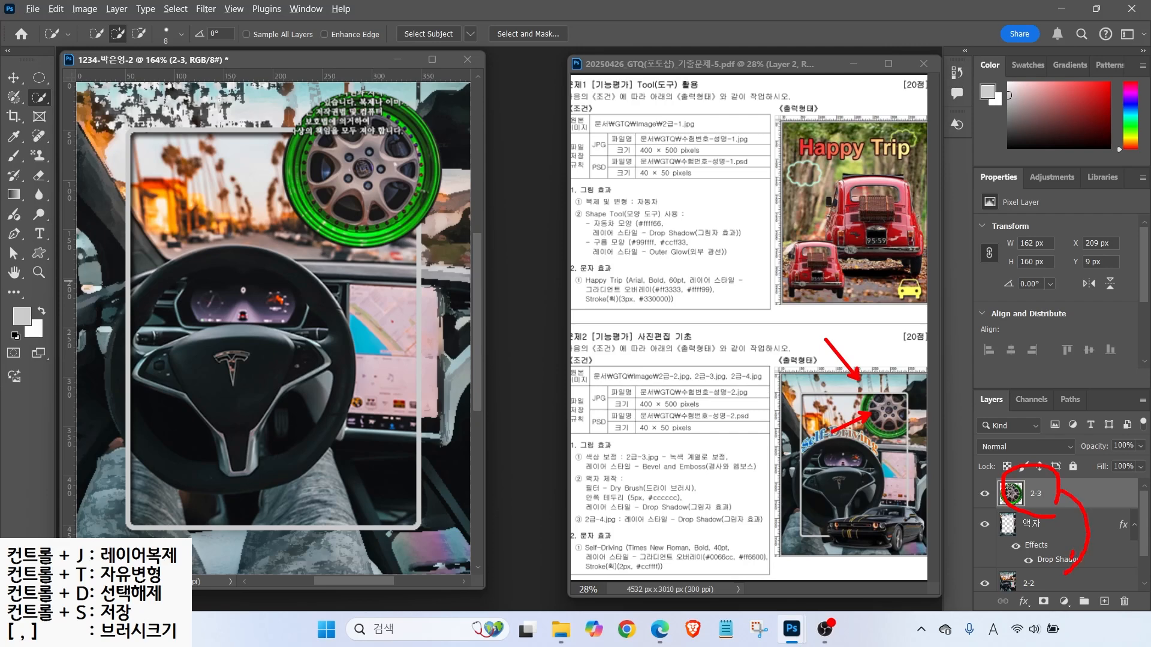
- Move layer 2-3 beneath the 액자 frame layer
key("Escape")
left_click_drag(1053, 499, 1058, 568)
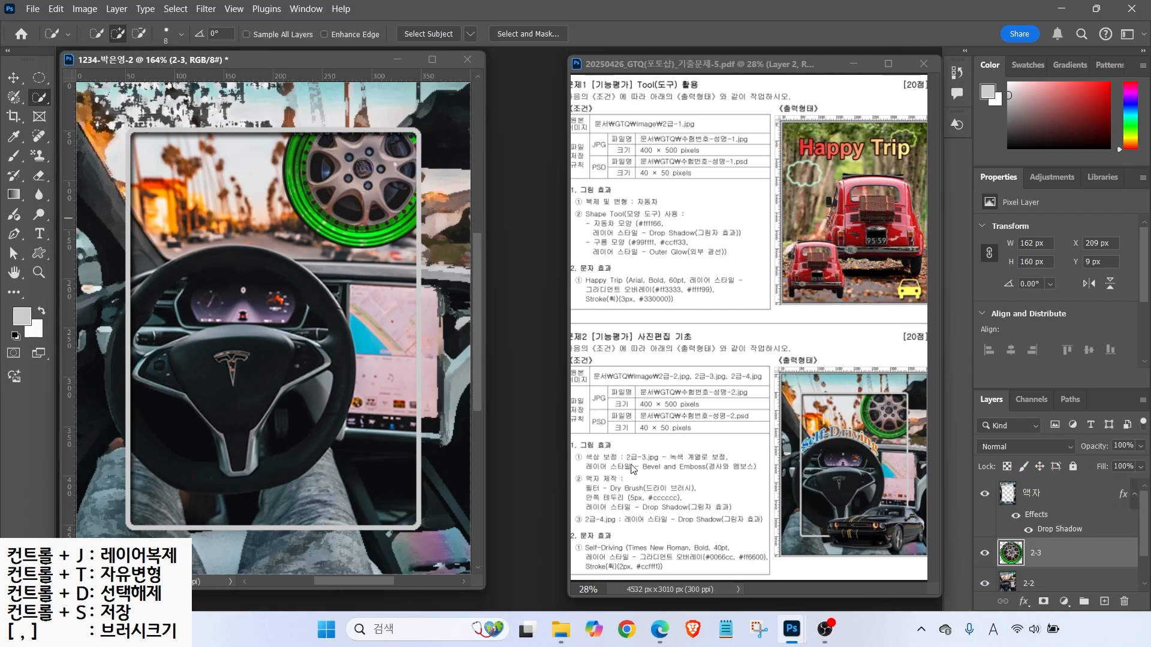
left_click(1023, 602)
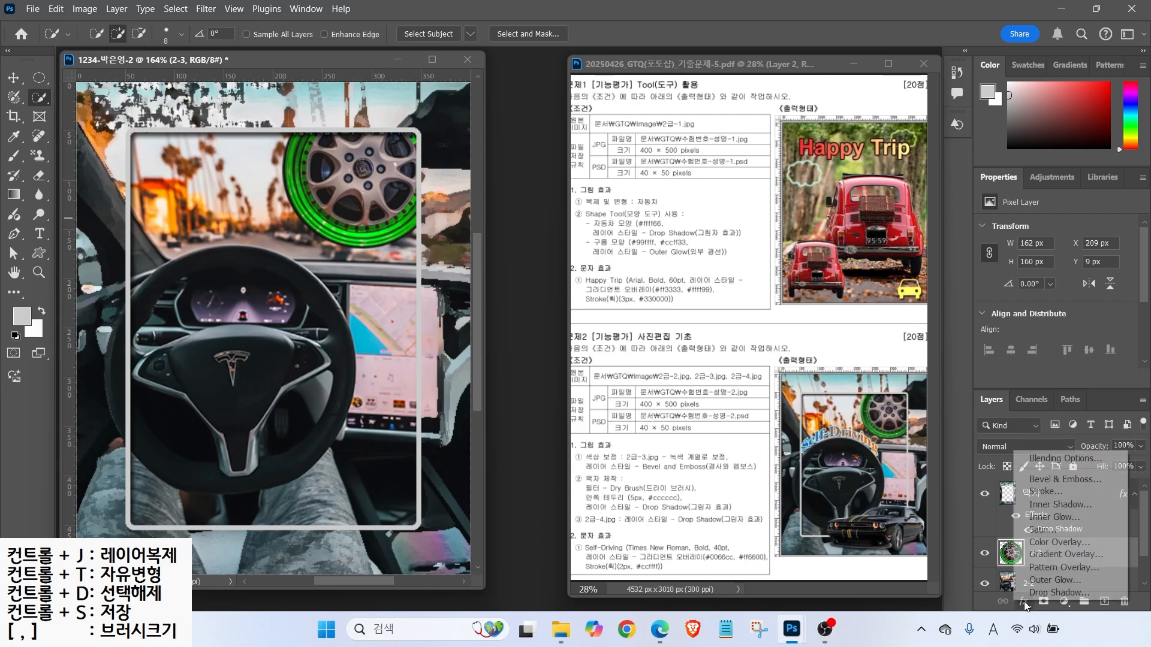
- Apply a Bevel & Emboss effect to the wheel layer 2-3
left_click(1042, 479)
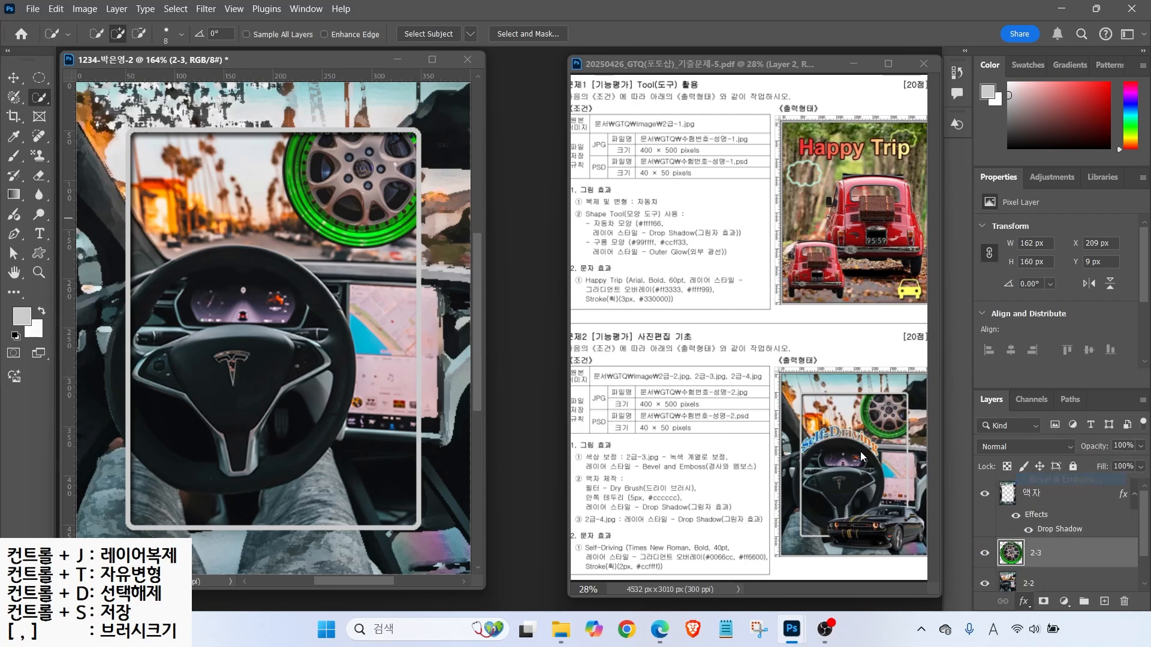
left_click_drag(565, 232, 851, 172)
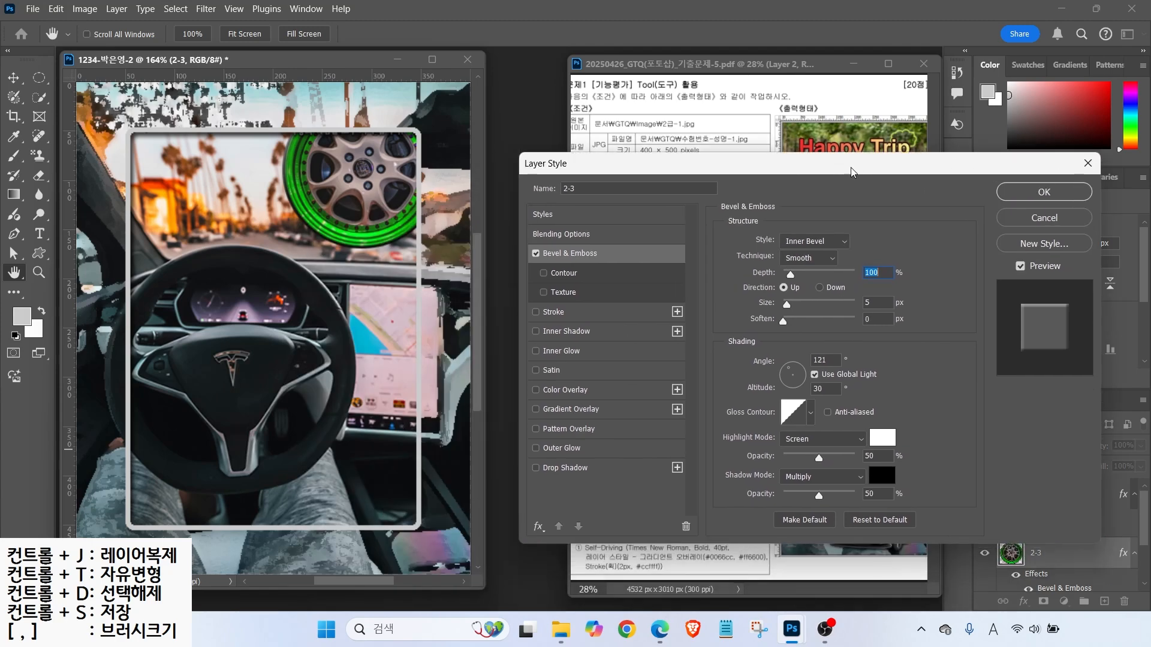
left_click(537, 255)
left_click(536, 255)
left_click(537, 255)
left_click(536, 255)
left_click(537, 254)
left_click(536, 255)
left_click(1013, 192)
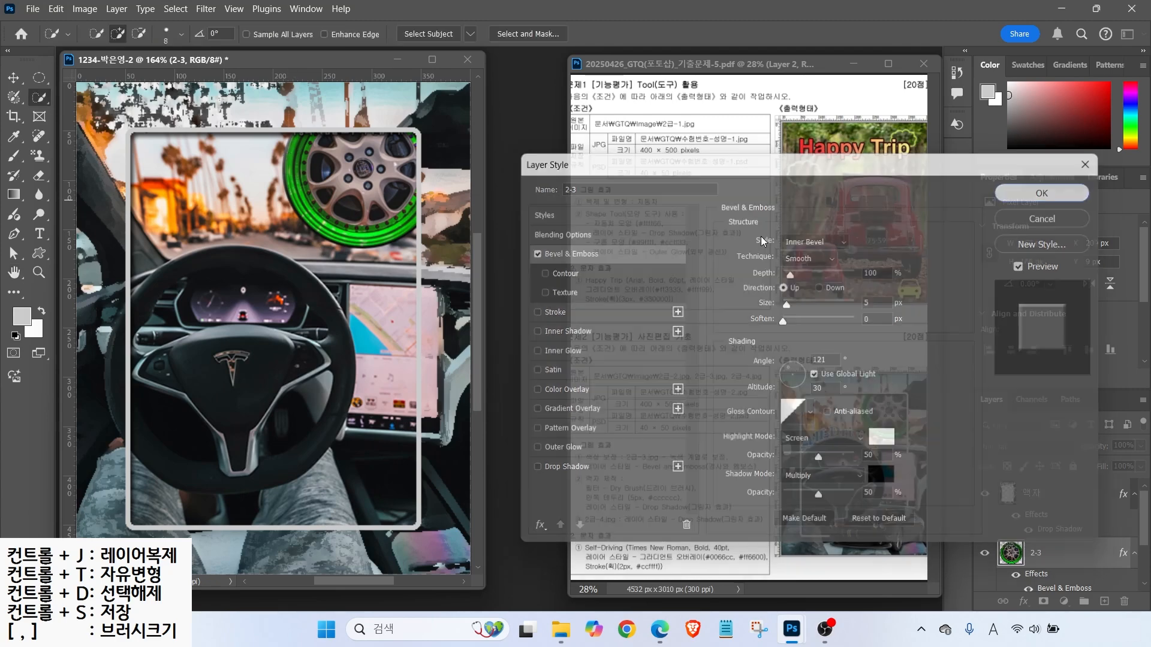
mouse_move(637, 411)
left_mouse_down()
mouse_move(600, 446)
mouse_move(598, 477)
left_mouse_up()
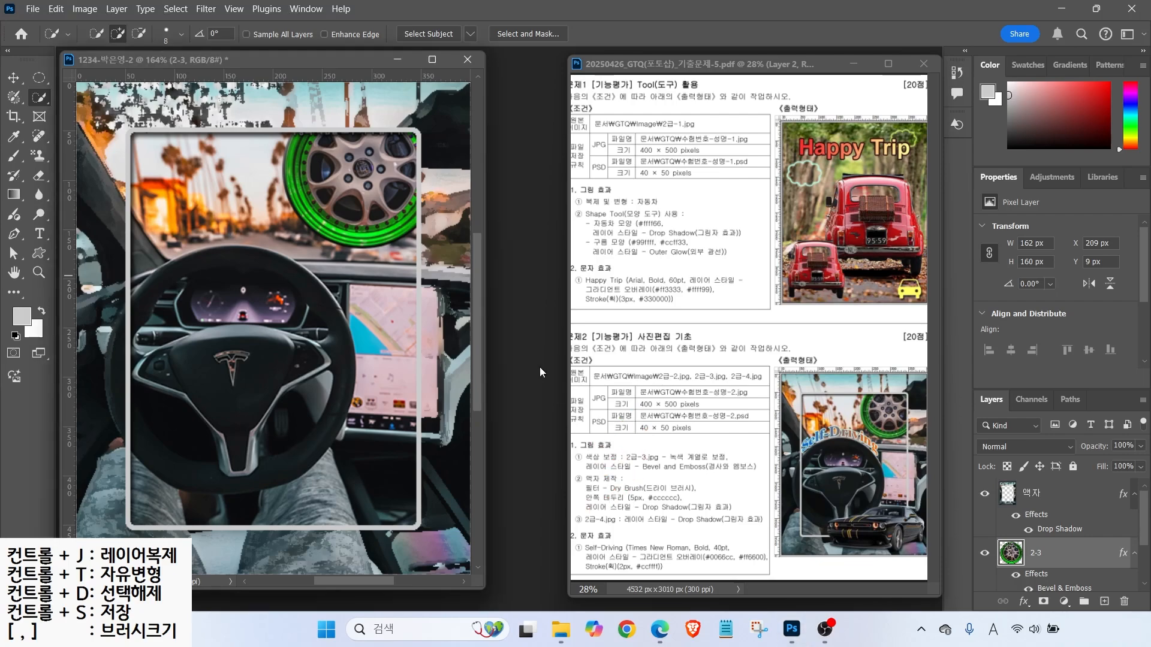
- Open the black car photo 2급-4.jpg
key("ctrl+o")
left_click(498, 139)
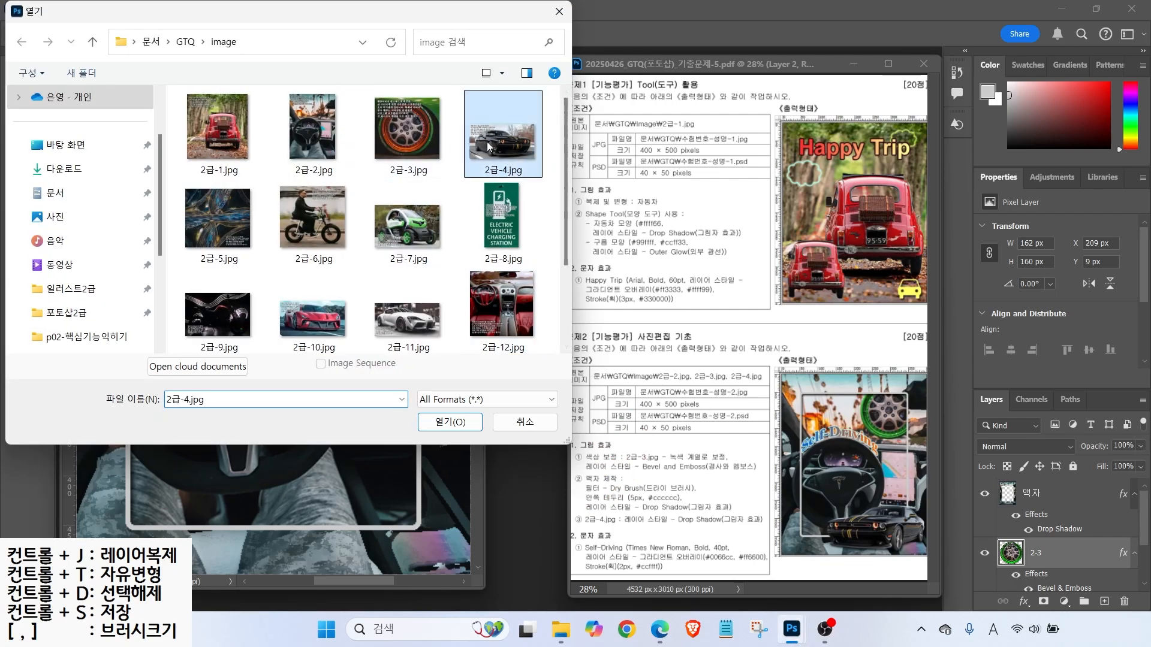
left_click(447, 419)
- Select the black car by brushing with Quick Selection, refining with Object Selection in Lasso mode
left_click_drag(226, 88, 553, 133)
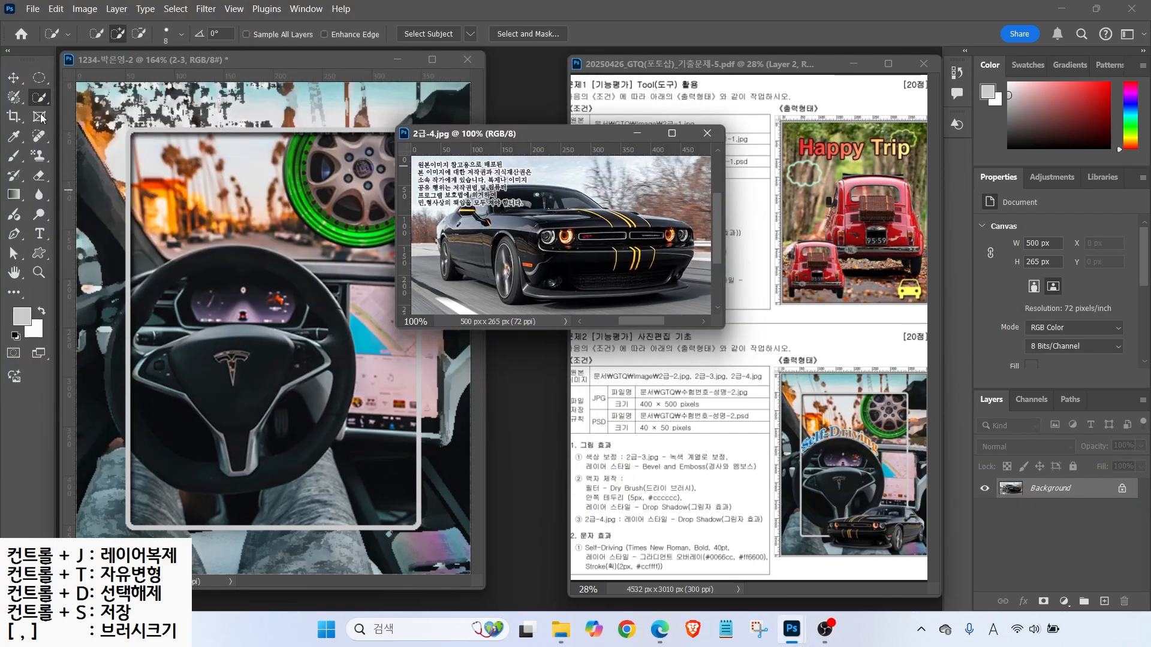
mouse_move(519, 214)
left_mouse_down()
mouse_move(592, 245)
mouse_move(601, 266)
mouse_move(549, 261)
mouse_move(592, 258)
mouse_move(524, 243)
mouse_move(465, 249)
left_mouse_up()
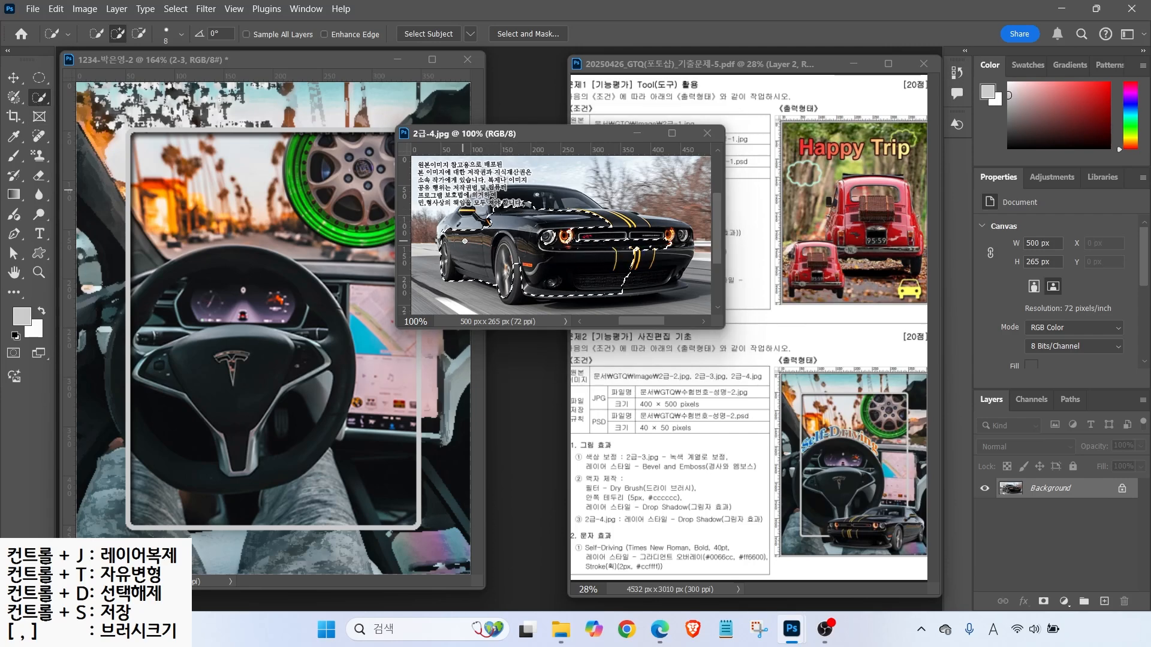
right_click(37, 97)
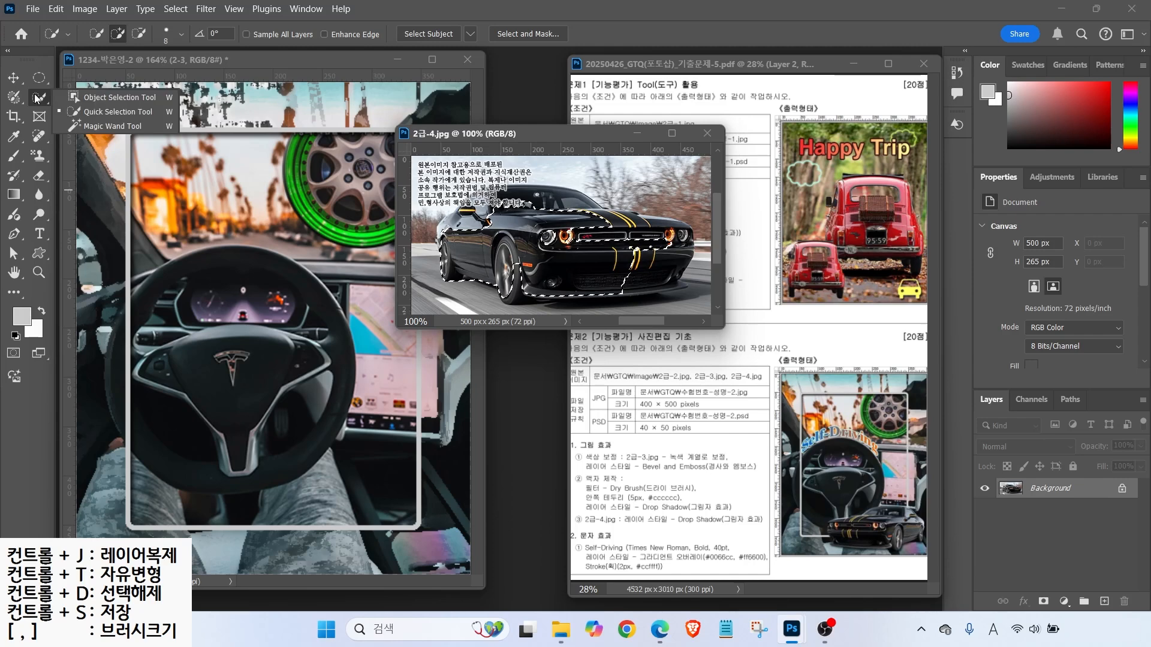
left_click(90, 96)
mouse_move(493, 173)
left_mouse_down()
mouse_move(439, 215)
mouse_move(437, 296)
mouse_move(590, 321)
mouse_move(624, 193)
mouse_move(542, 155)
left_mouse_up()
right_click(37, 98)
left_click(89, 110)
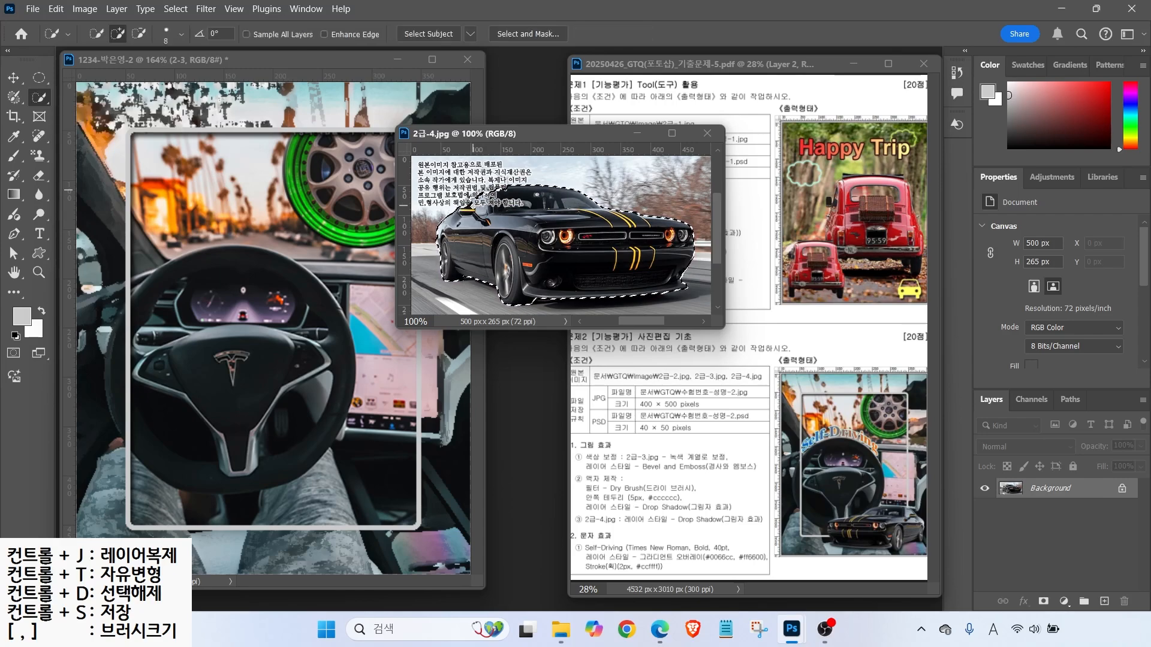
- Drag the selected car into the composite as layer 2-4 and shrink it to about 60%
left_click(13, 77)
left_click_drag(564, 252, 282, 430)
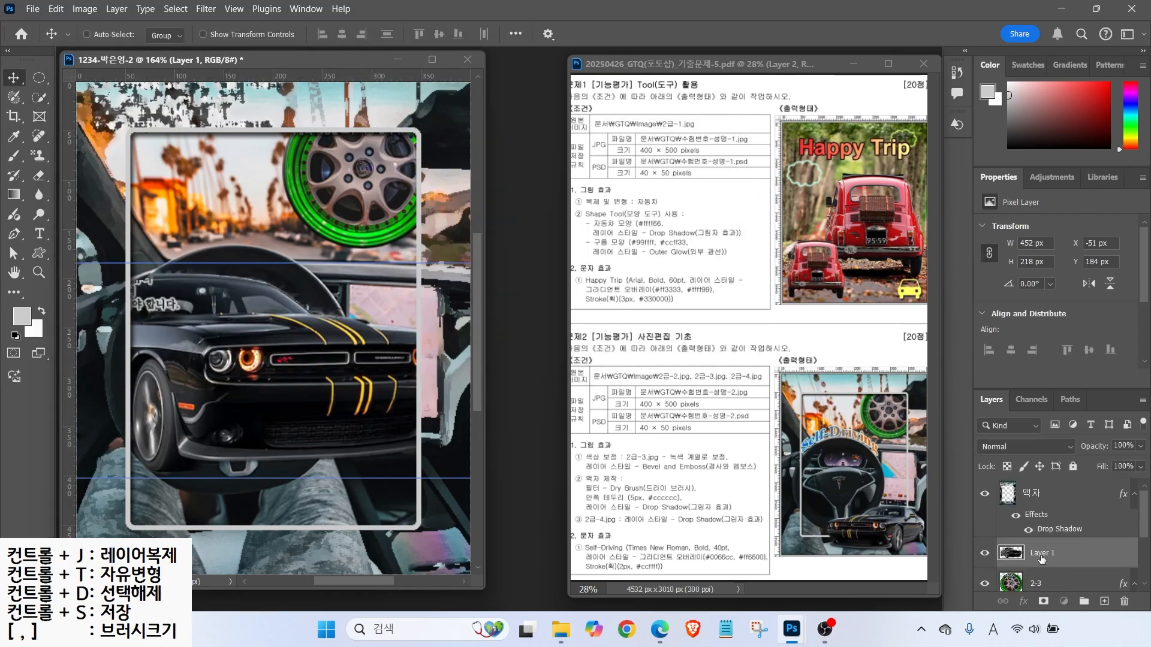
key("ctrl+t")
left_click_drag(249, 367, 358, 397)
left_click_drag(136, 294, 313, 380)
left_click_drag(414, 450, 249, 389)
key("ctrl+2")
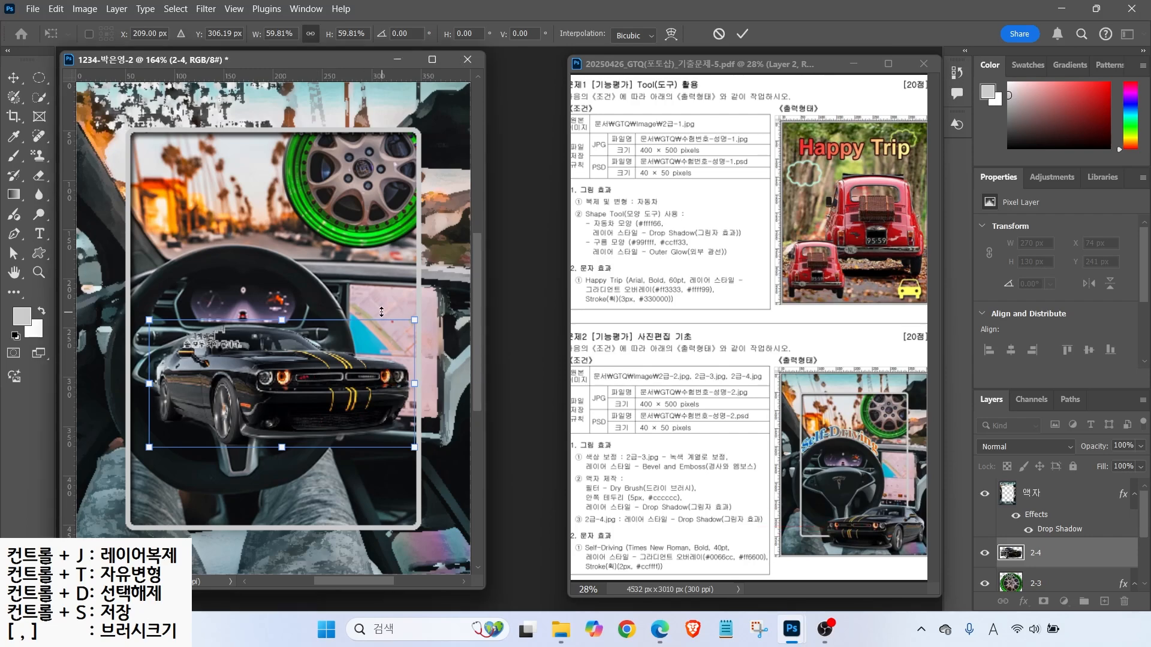
mouse_move(356, 298)
left_mouse_down()
mouse_move(231, 447)
mouse_move(366, 339)
mouse_move(345, 318)
left_mouse_up()
key("ctrl+z")
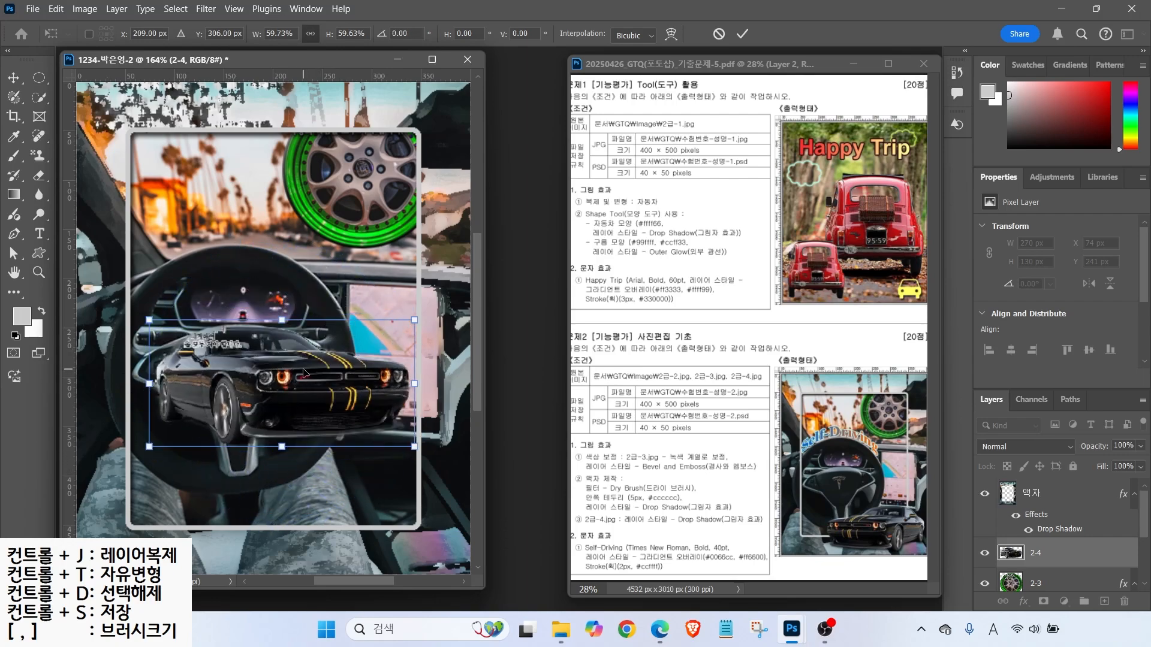
- Flip the car horizontally, set it over the frame's bottom edge, and stack it above 액자
right_click(305, 373)
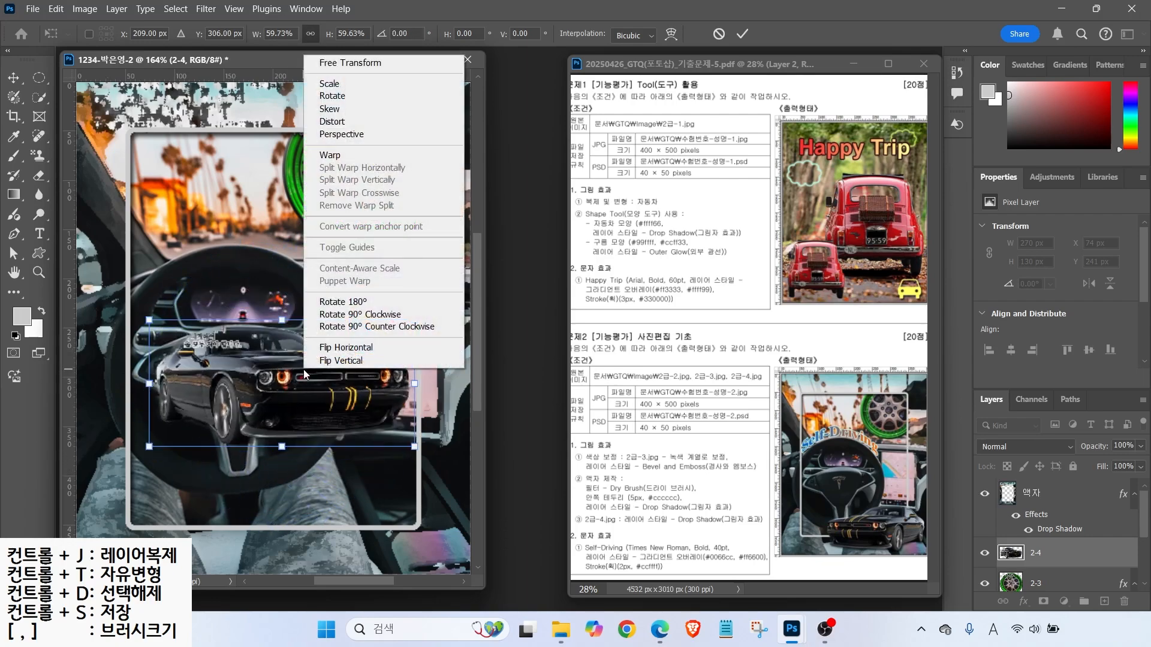
left_click(339, 353)
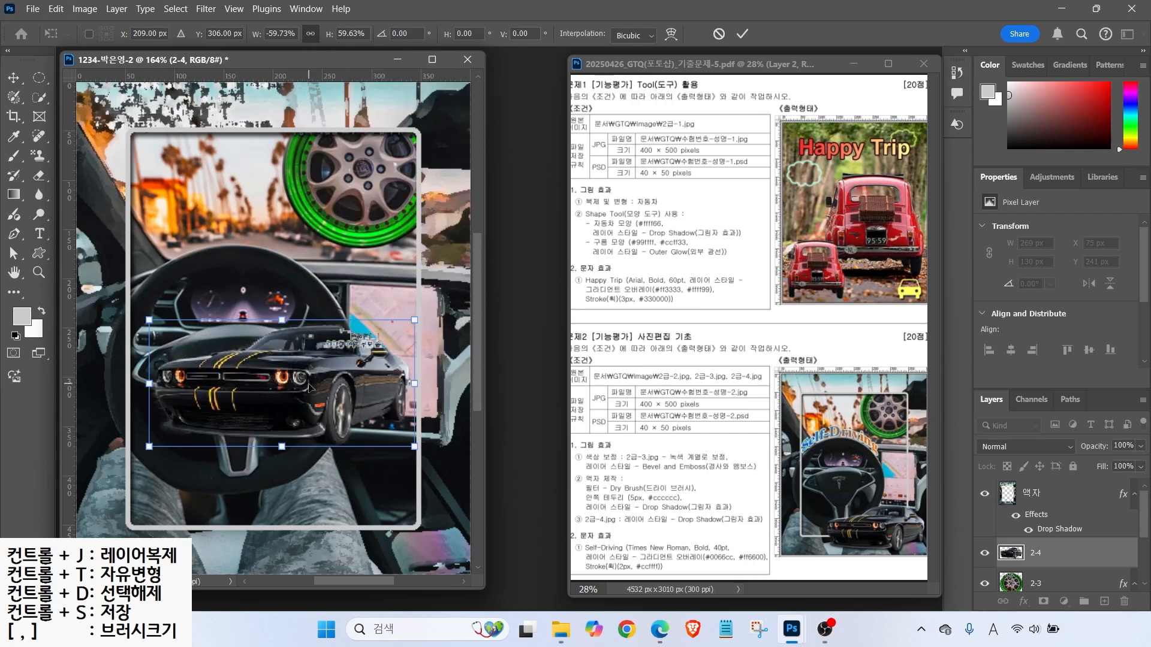
left_click_drag(309, 388, 351, 506)
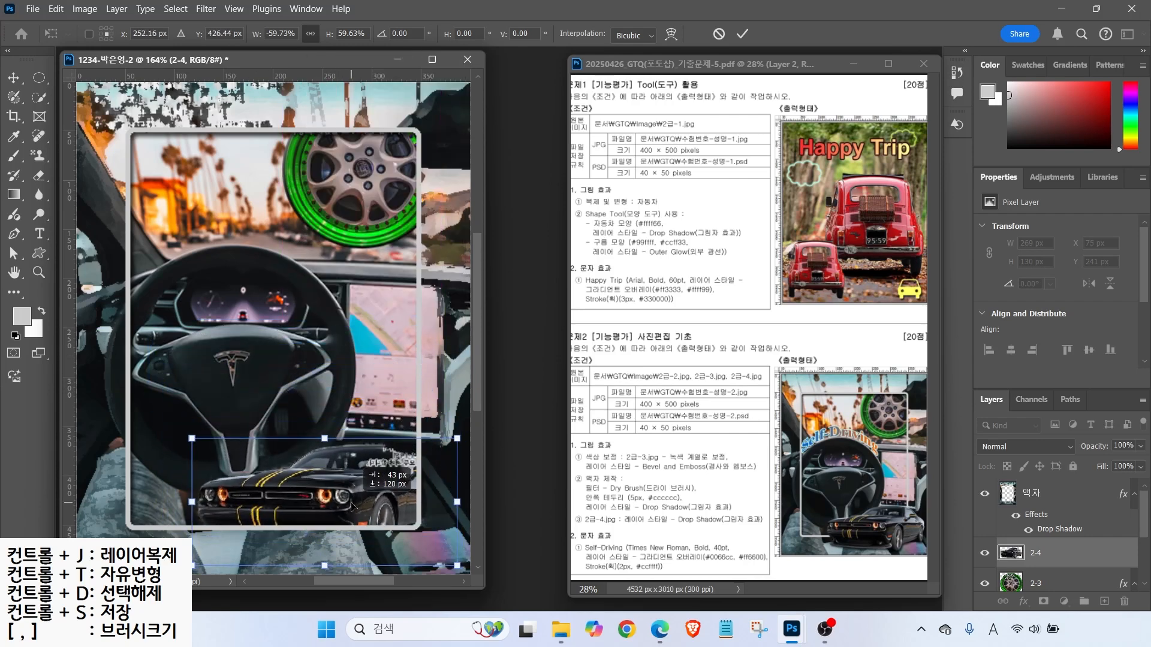
left_click_drag(272, 471, 269, 473)
key("Return")
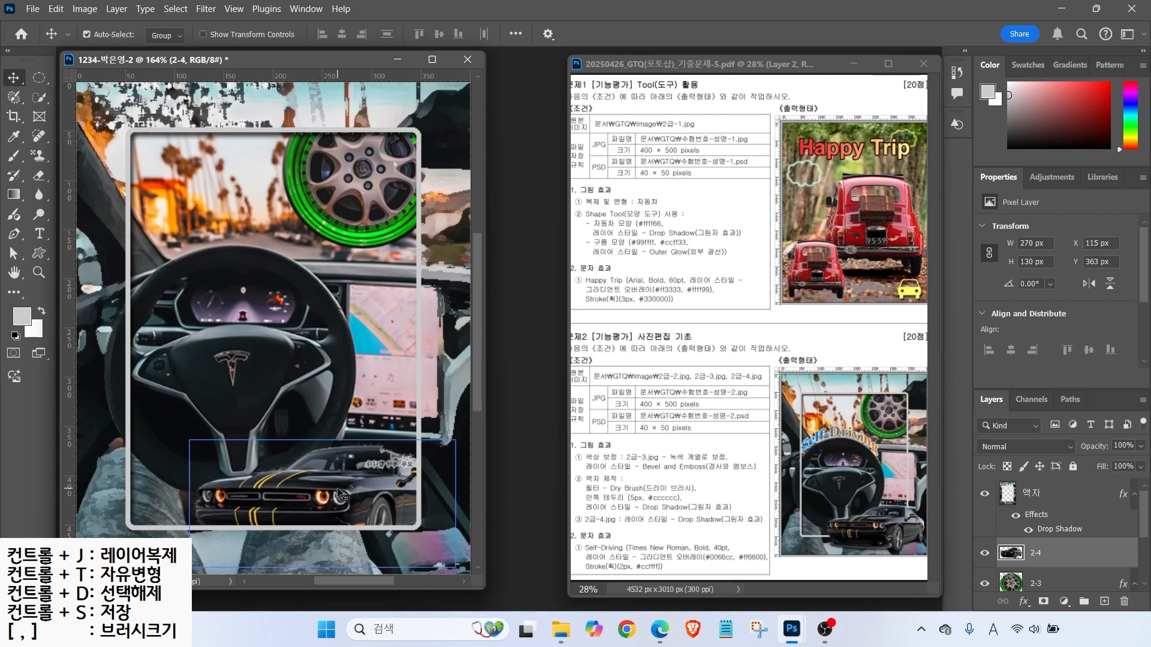
mouse_move(902, 562)
left_mouse_down()
mouse_move(828, 520)
mouse_move(911, 551)
left_mouse_up()
left_click_drag(1044, 555, 1051, 567)
mouse_move(1062, 475)
left_mouse_down()
mouse_move(1050, 545)
mouse_move(1066, 486)
left_mouse_up()
key("Escape")
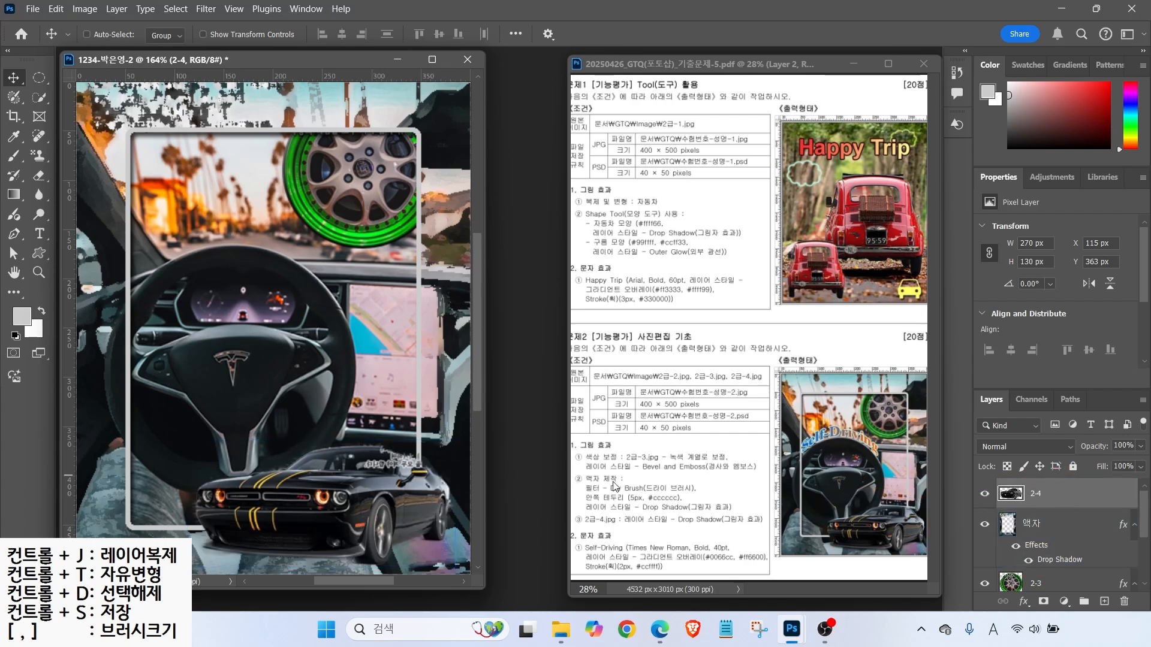
key("ctrl")
- Give the car layer a Drop Shadow
left_click(1024, 601)
left_click(1046, 604)
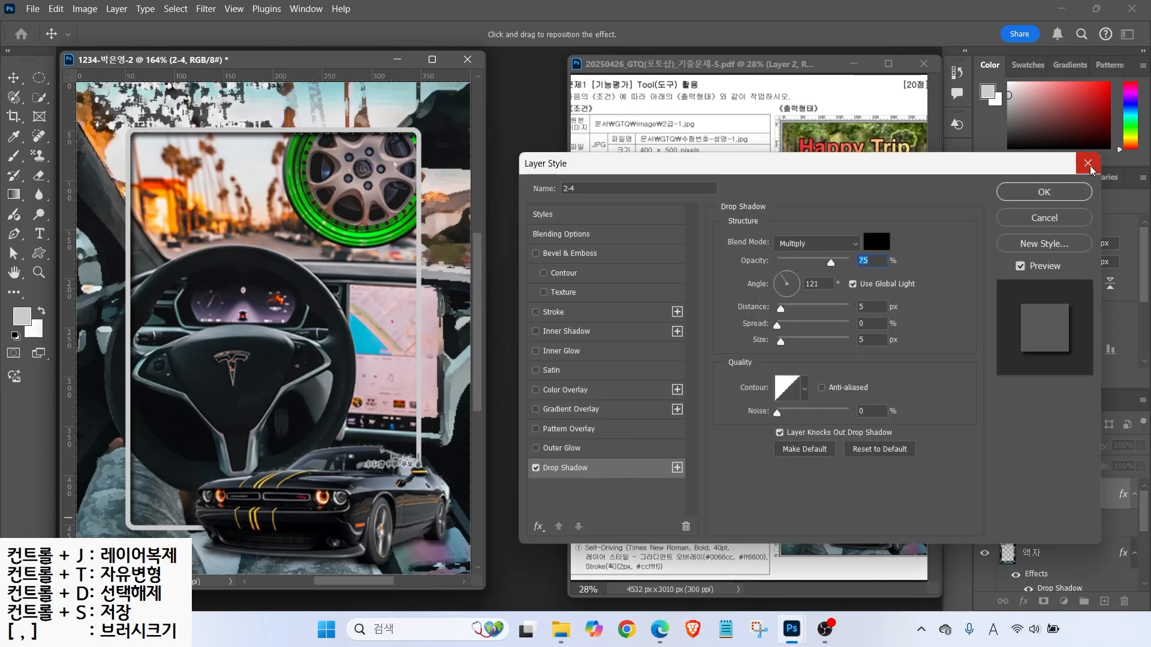
left_click(1031, 192)
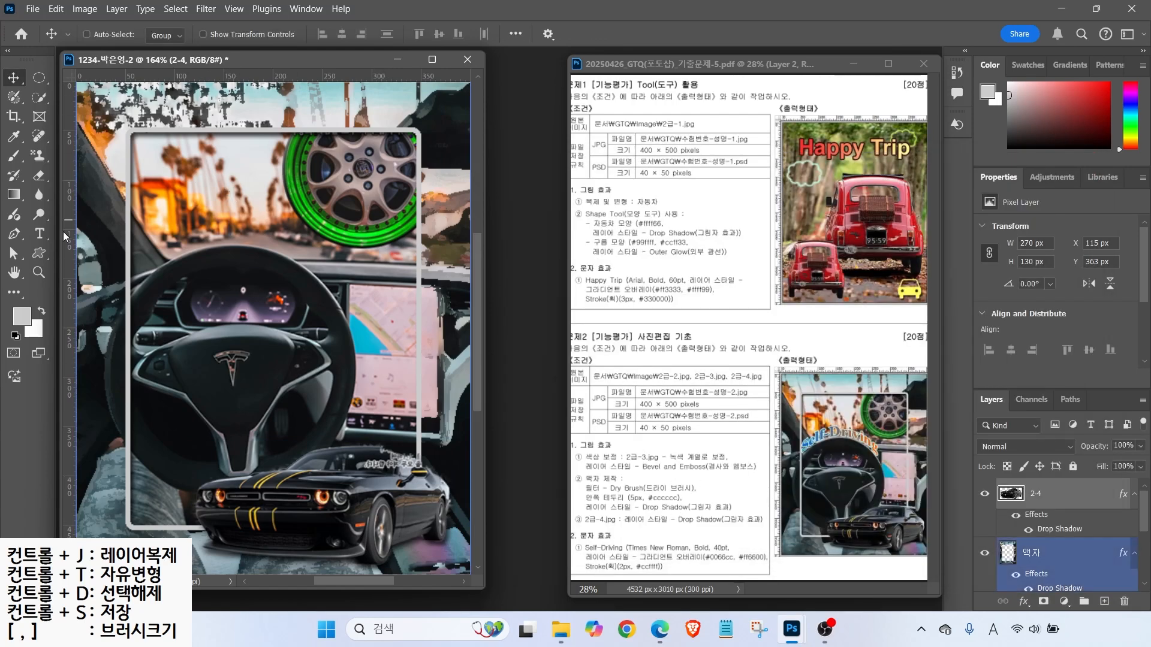
left_click(33, 235)
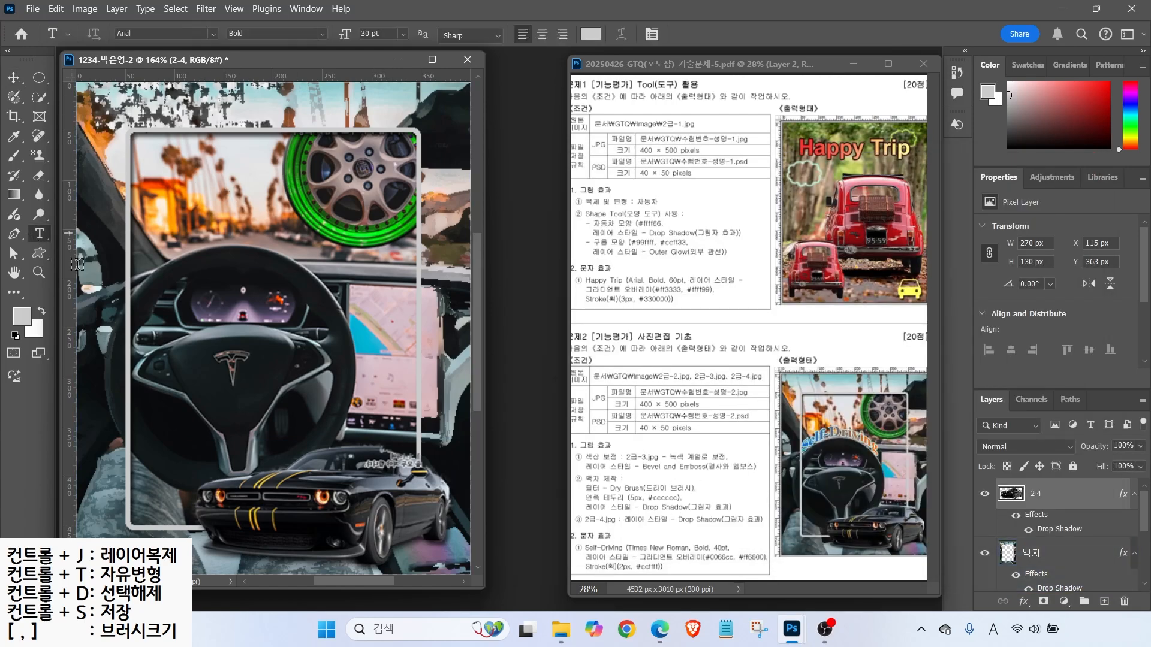
- Add the title 'Self-Driving' in Times New Roman Bold at 40 pt
left_click(166, 233)
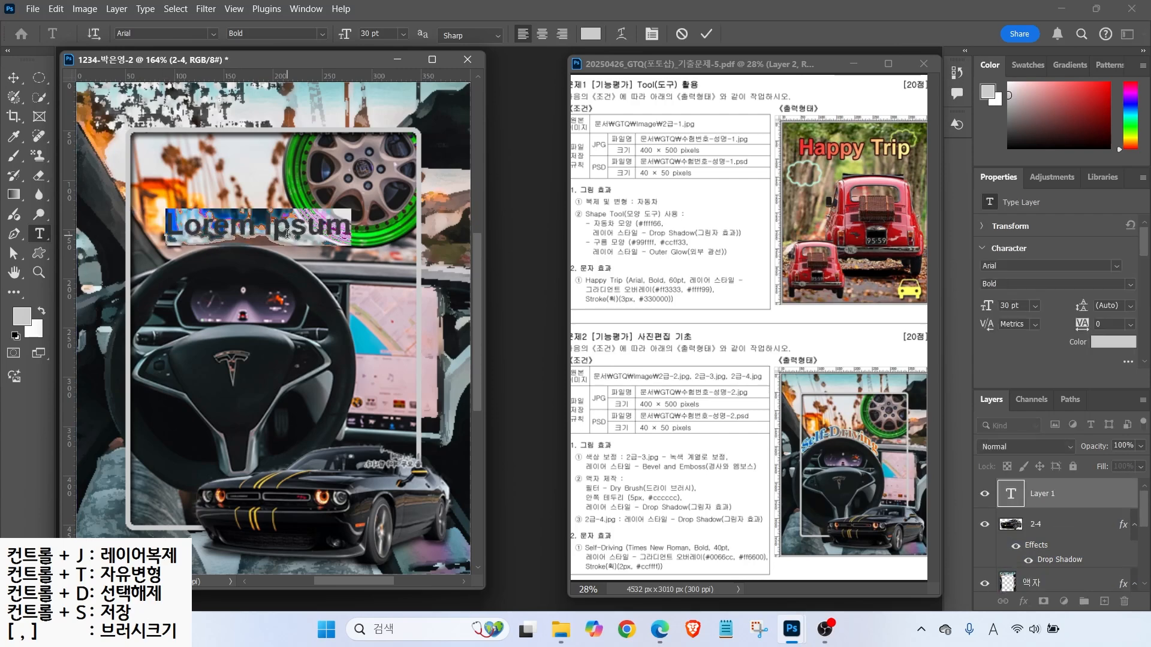
type("Self-Driving")
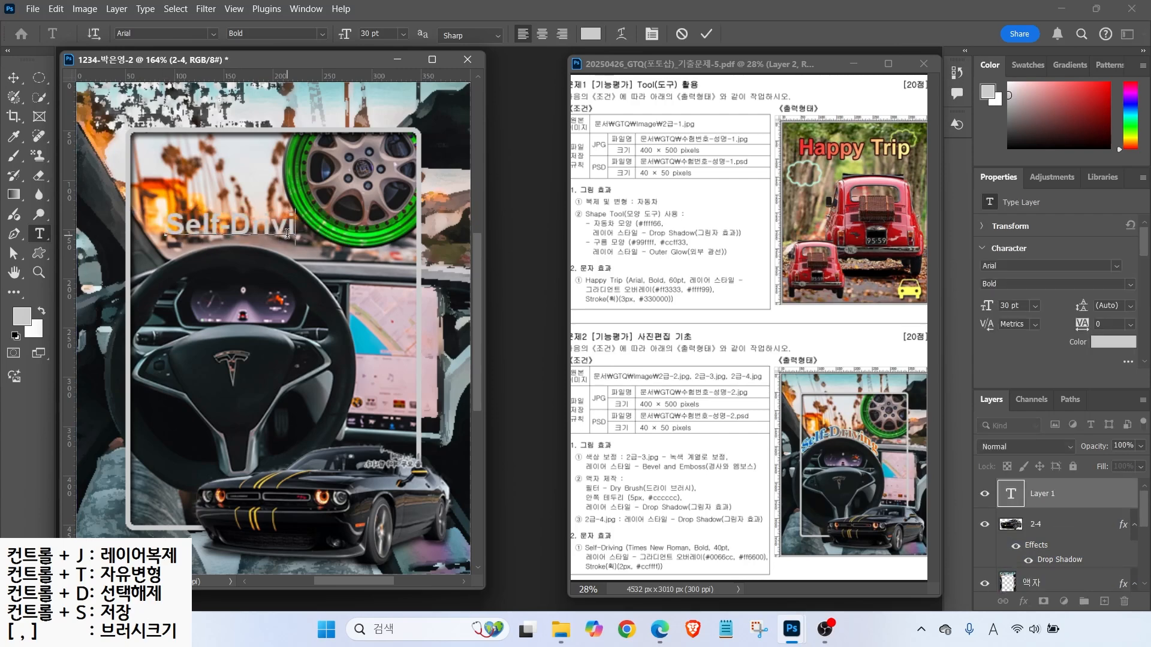
key("ctrl+Return")
left_click(214, 34)
left_click(280, 153)
left_click(323, 34)
left_click(265, 87)
key("Tab")
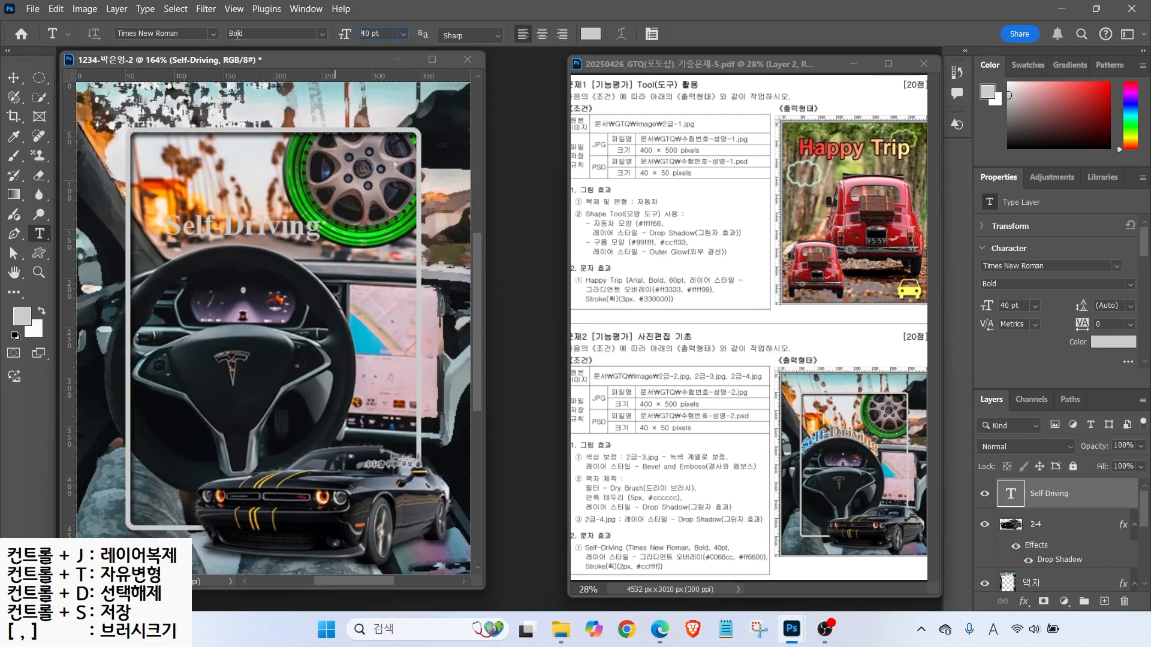
- Give the title a Gradient Overlay from #0066cc blue to #ff6600 orange
left_click(1024, 602)
left_click(1052, 550)
left_click(803, 279)
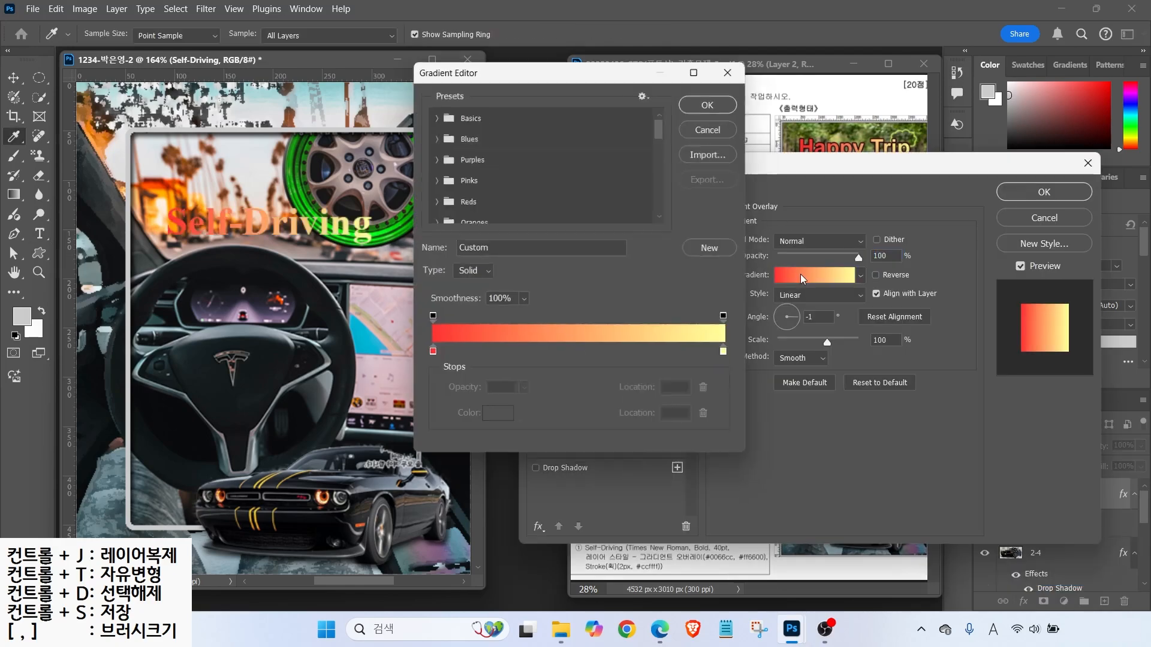
left_click(422, 357)
key("ctrl+z")
double_click(428, 358)
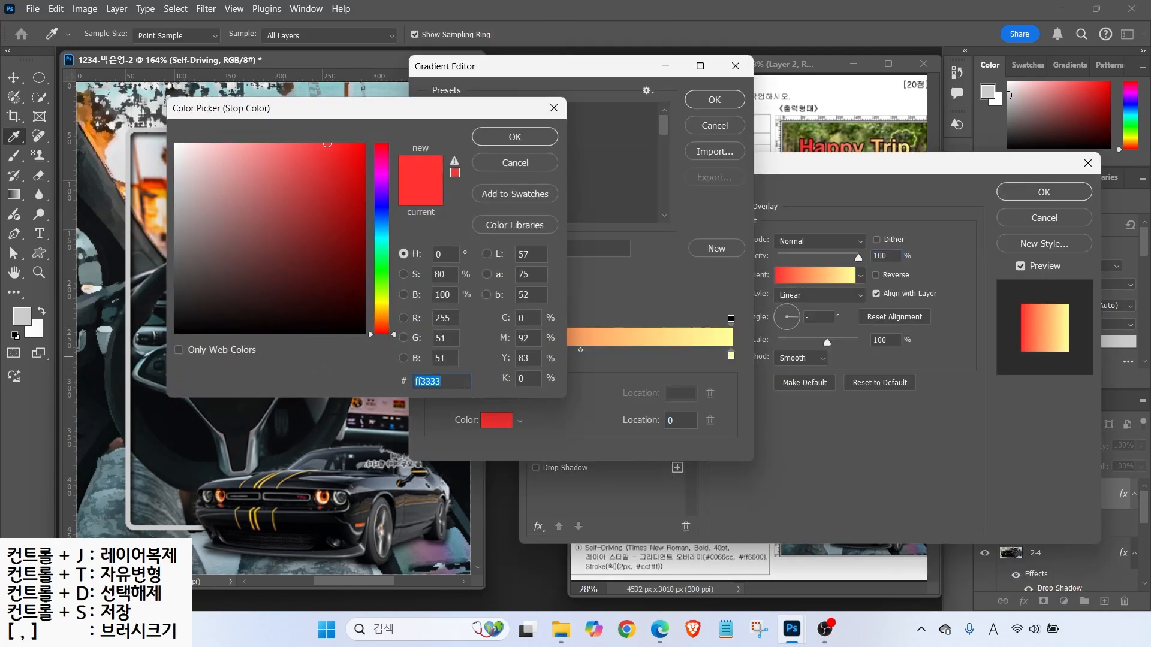
type("0066cc")
key("Return")
double_click(731, 356)
type("f60")
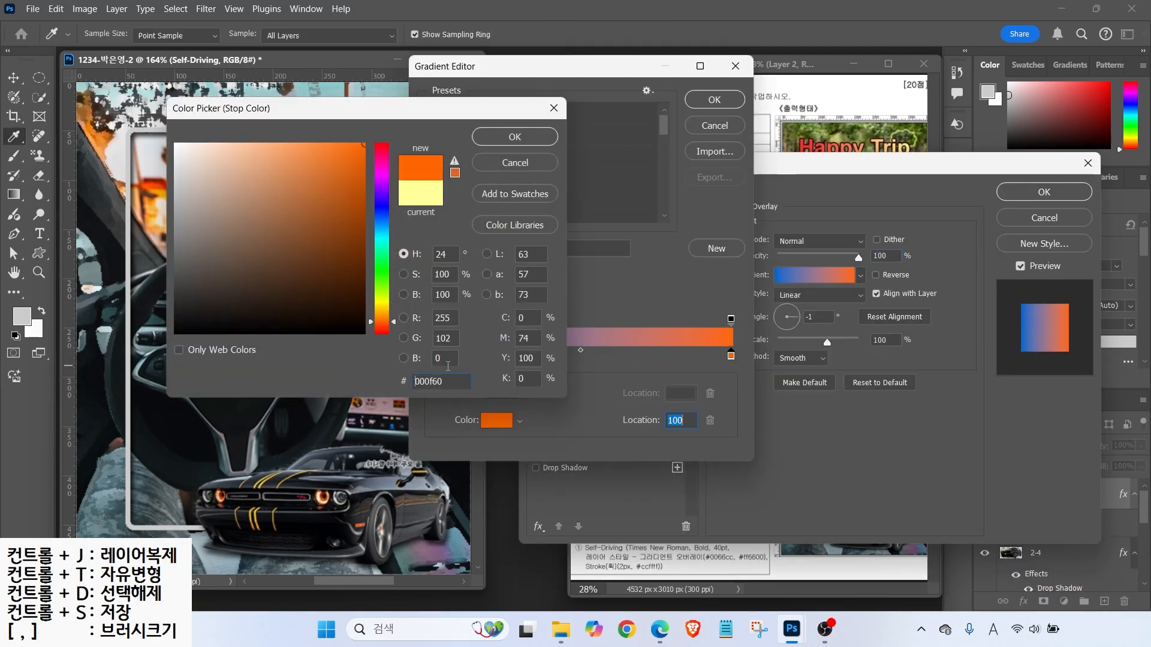
key("Return")
key("Return")
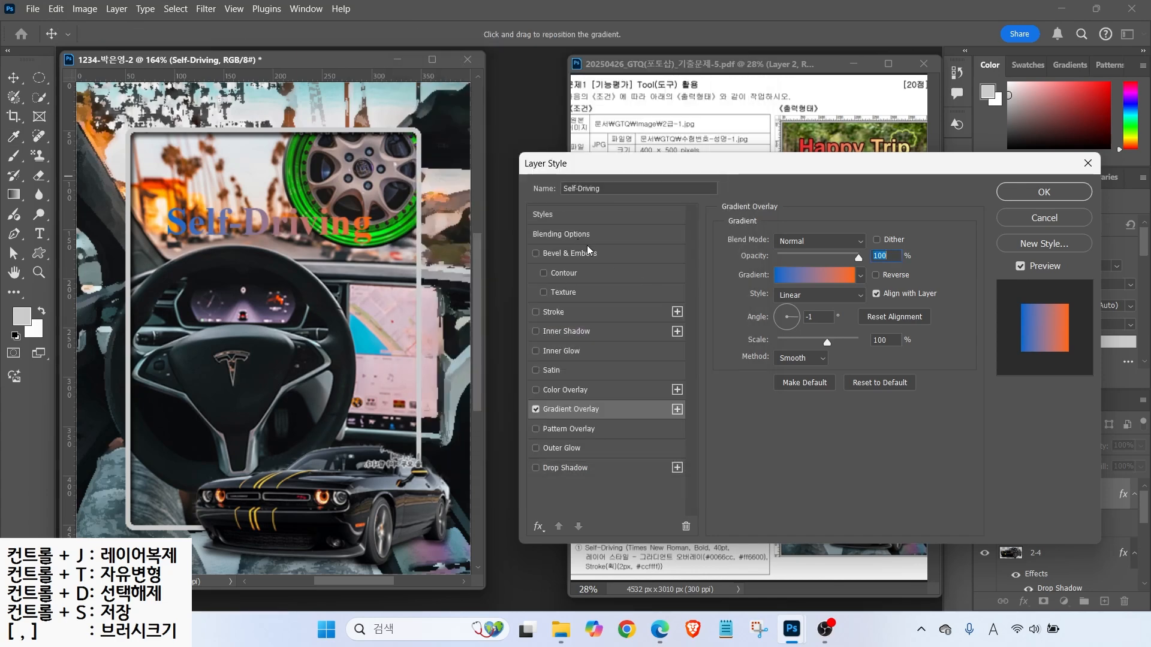
left_click_drag(680, 164, 643, 29)
key("alt")
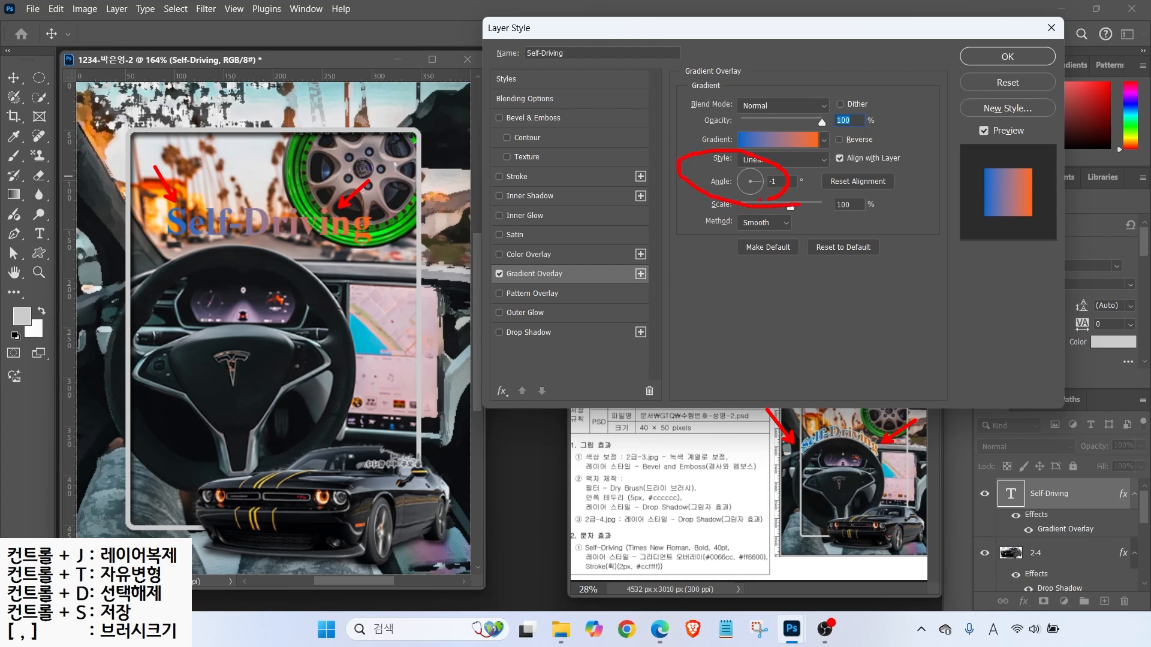
key("Escape")
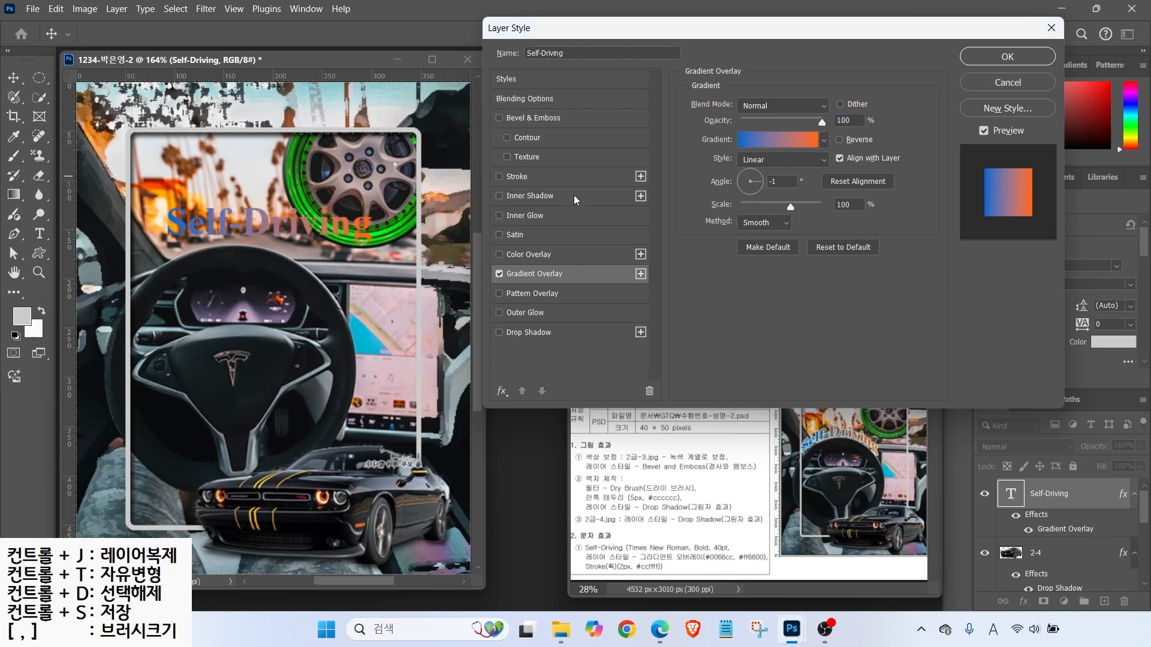
- Add a 2 px #ccffff light-cyan Stroke to the title and confirm the effects
left_click(519, 177)
double_click(829, 105)
type("2")
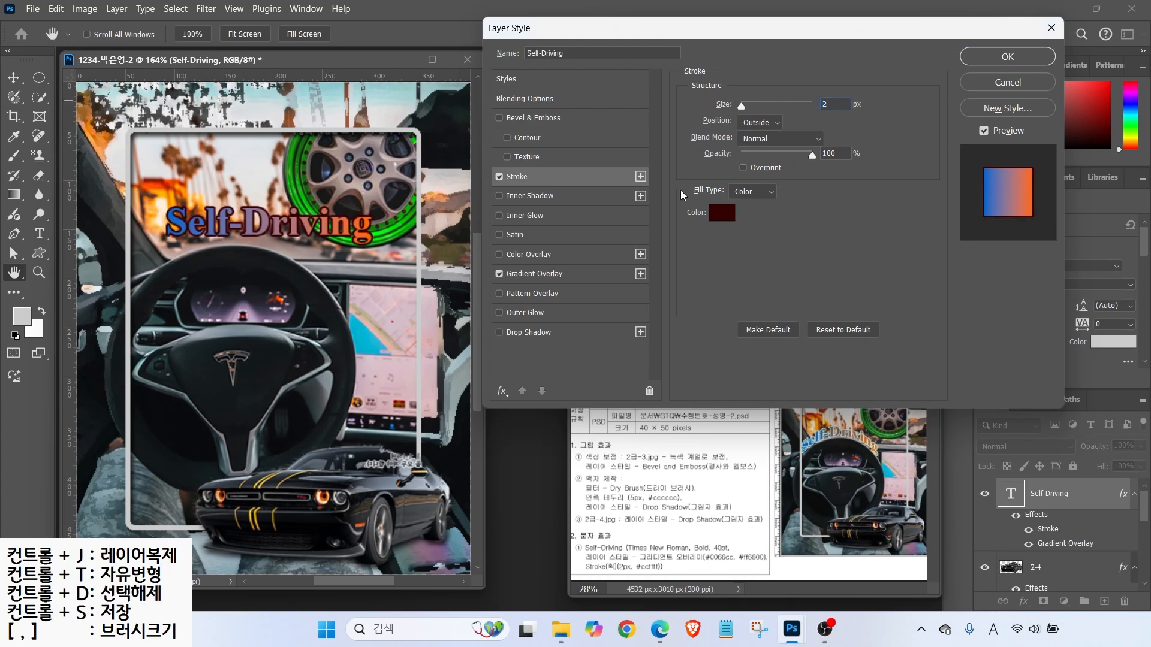
left_click(717, 209)
type("ccffff")
key("Return")
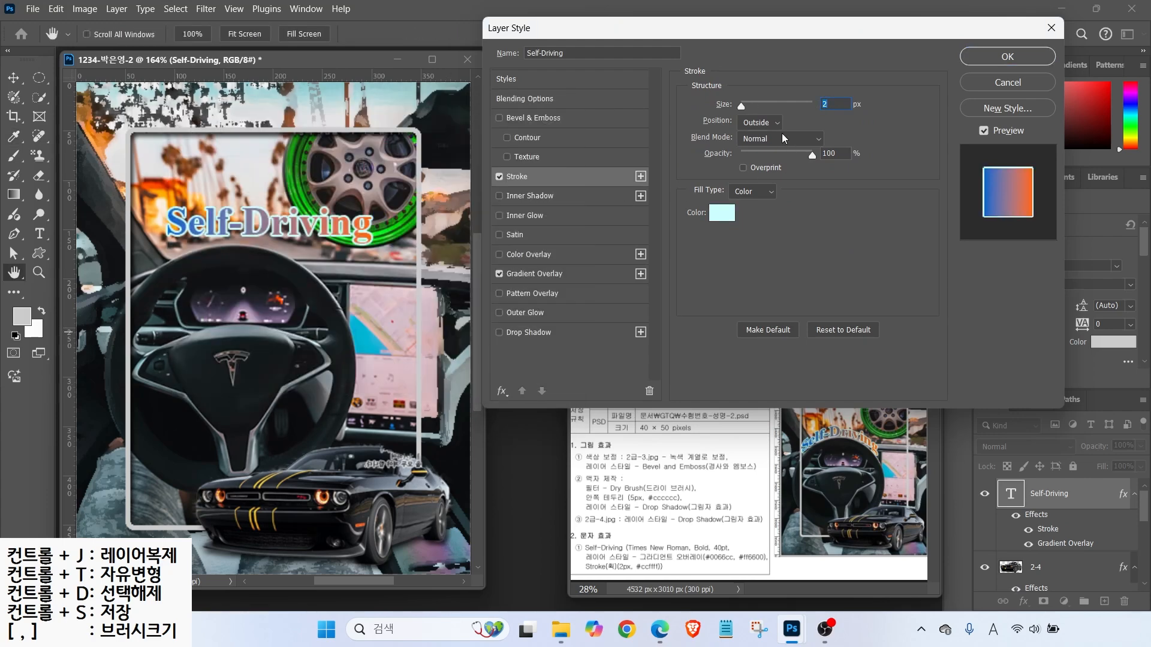
left_click_drag(698, 131, 801, 131)
left_click_drag(797, 89, 766, 114)
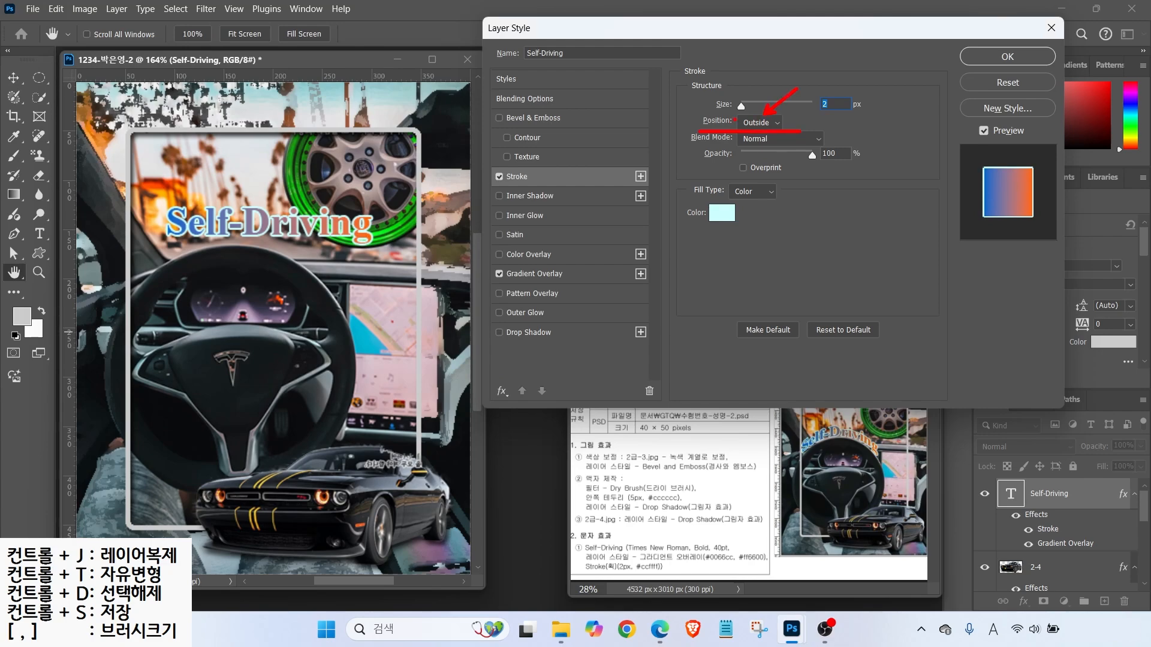
left_click(1007, 56)
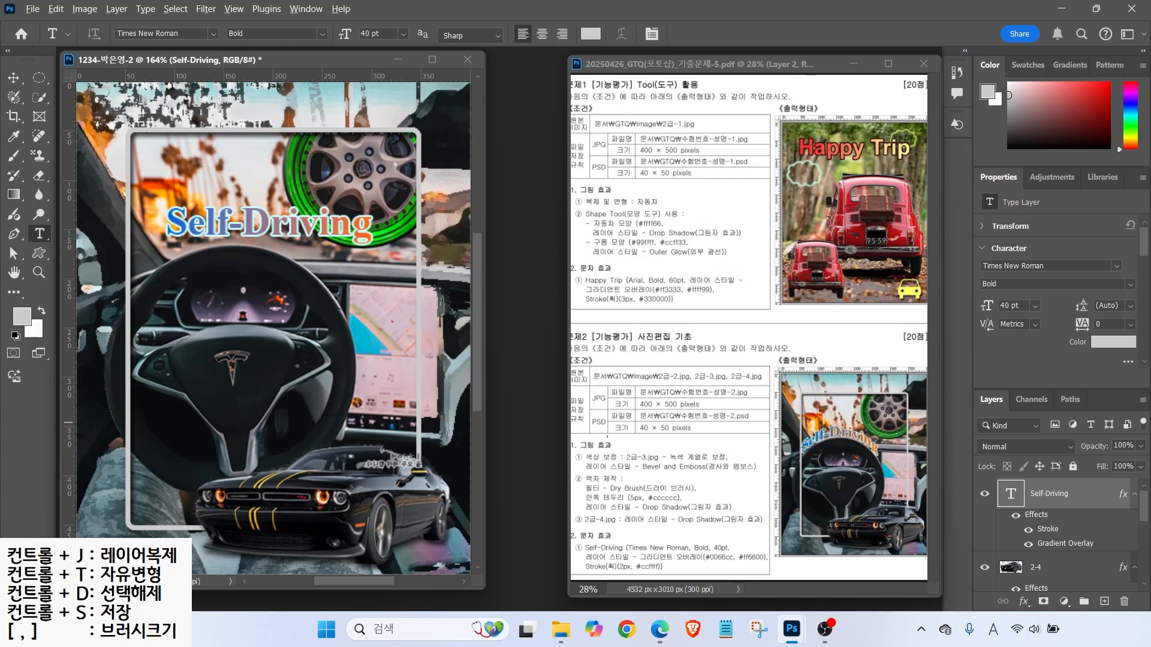
- Move the Self-Driving title down and left in the frame
mouse_move(797, 443)
left_mouse_down()
mouse_move(827, 420)
mouse_move(893, 453)
left_mouse_up()
left_click(13, 78)
left_click_drag(234, 220, 197, 225)
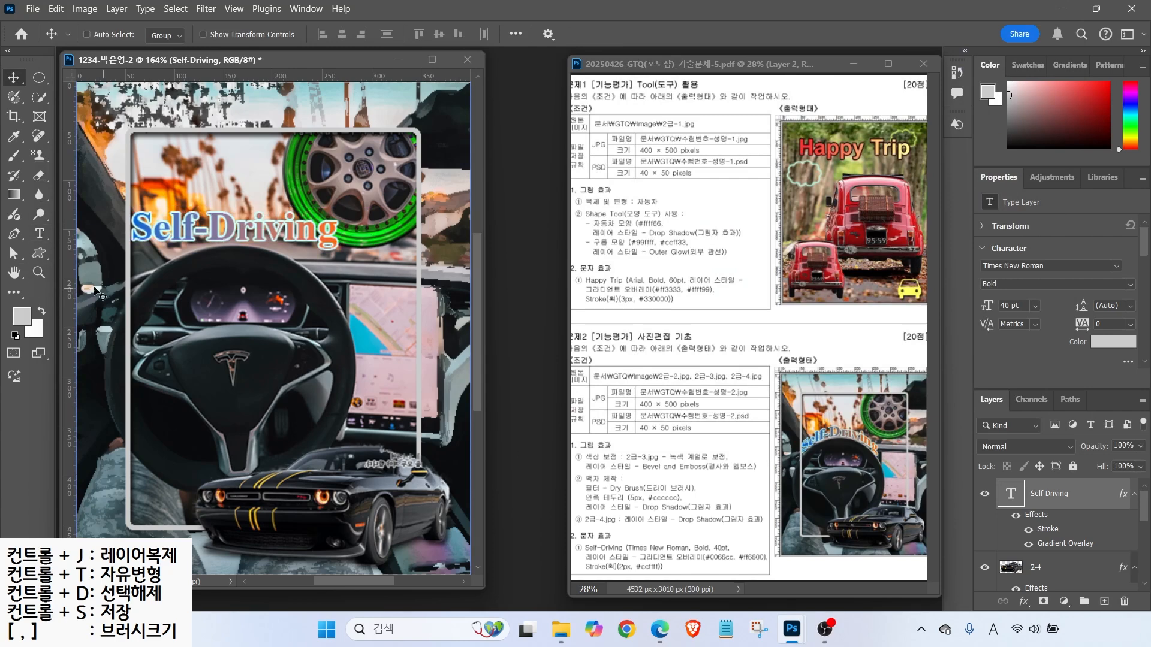
left_click(40, 235)
mouse_move(104, 20)
left_mouse_down()
mouse_move(271, 42)
mouse_move(645, 55)
left_mouse_up()
left_click_drag(166, 32, 227, 77)
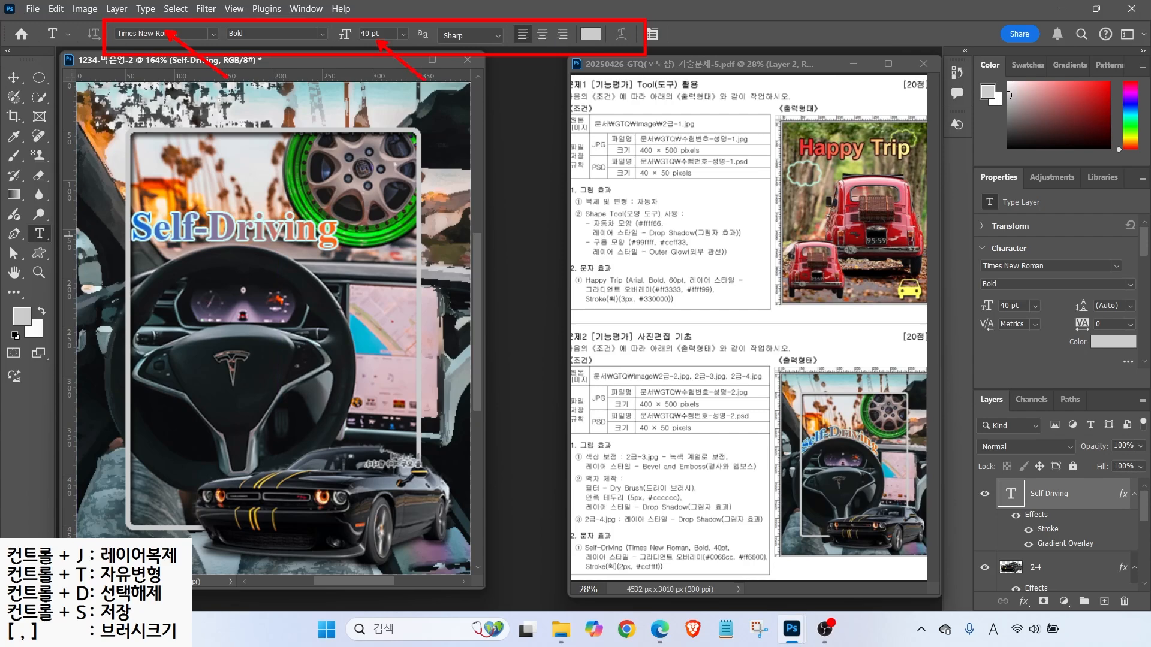
left_click_drag(524, 51, 566, 81)
mouse_move(624, 44)
left_mouse_down()
mouse_move(624, 15)
mouse_move(640, 37)
left_mouse_up()
key("Escape")
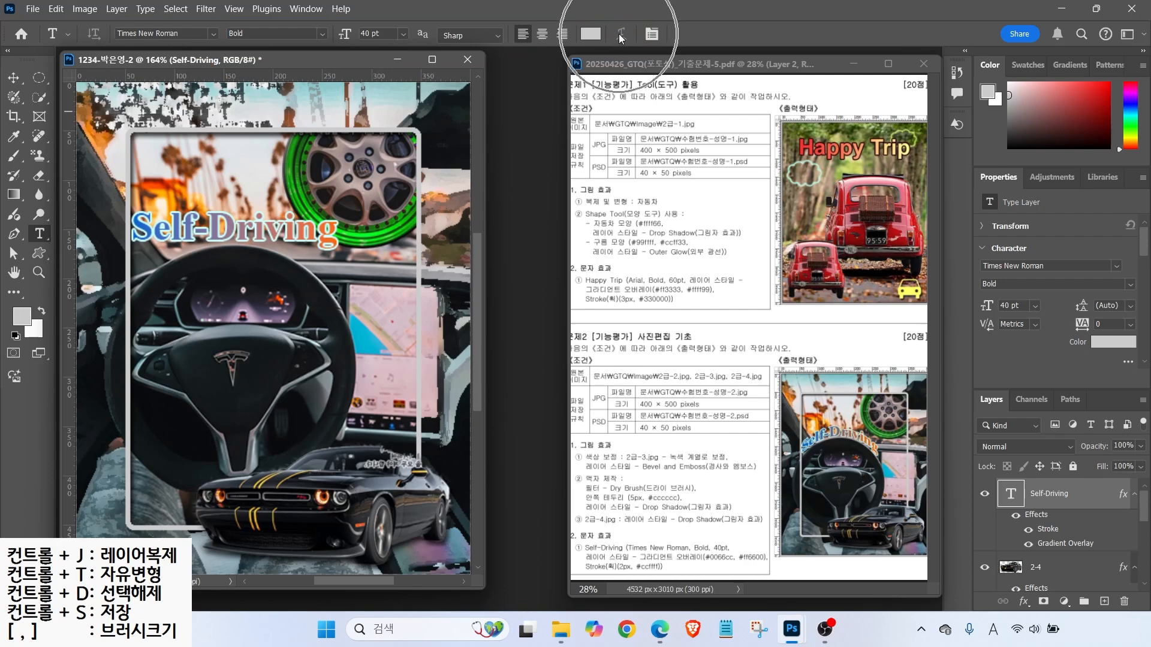
- Re-commit the title text and reposition it up and right over the steering wheel
left_click(217, 227)
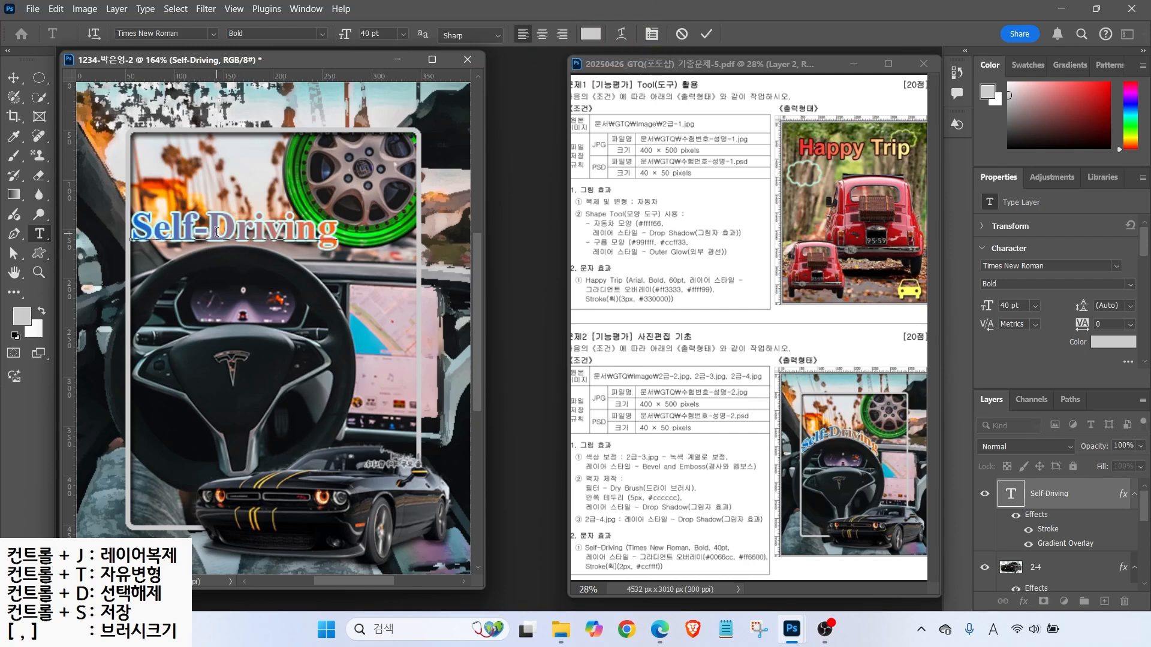
key("ctrl")
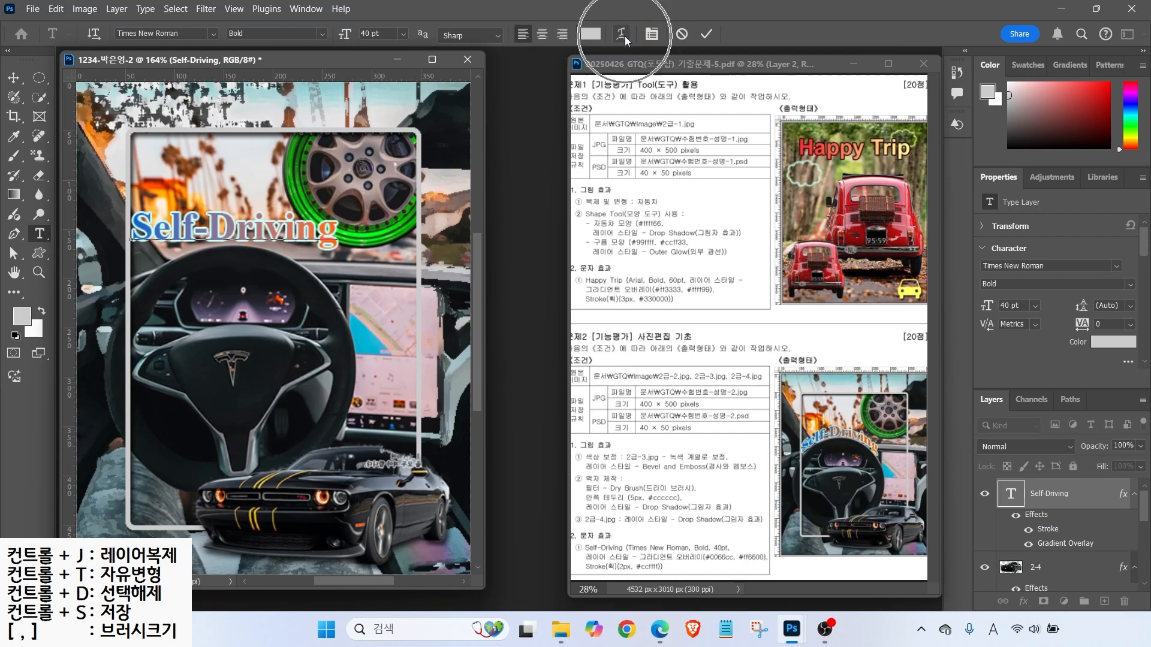
key("ctrl+Return")
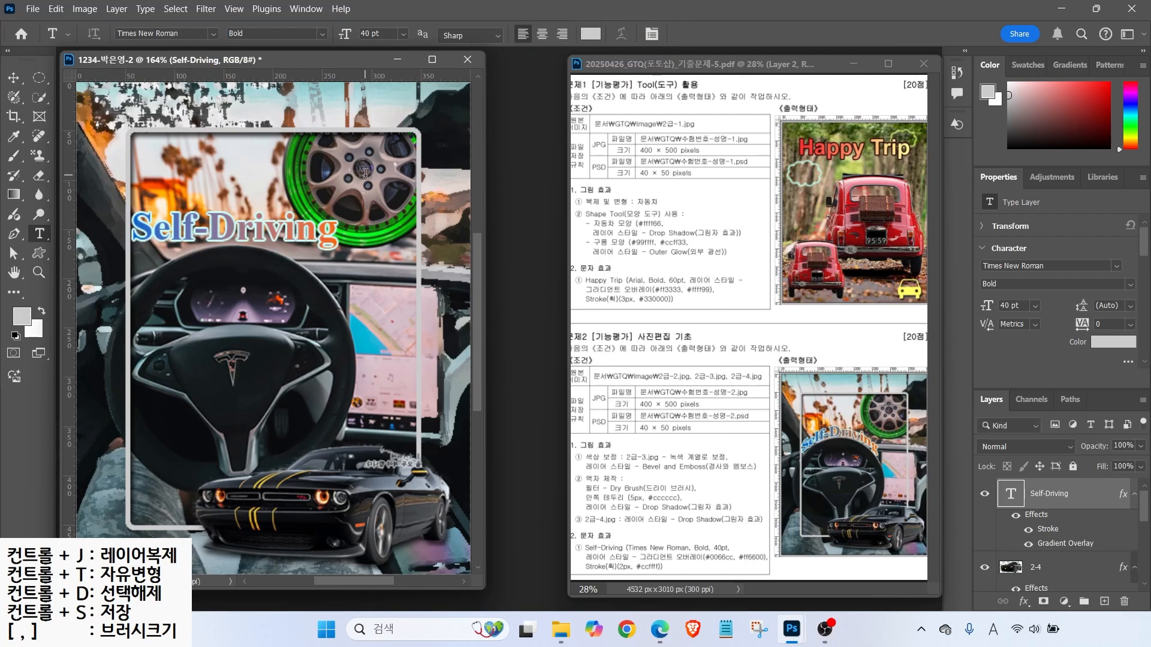
key("ctrl+t")
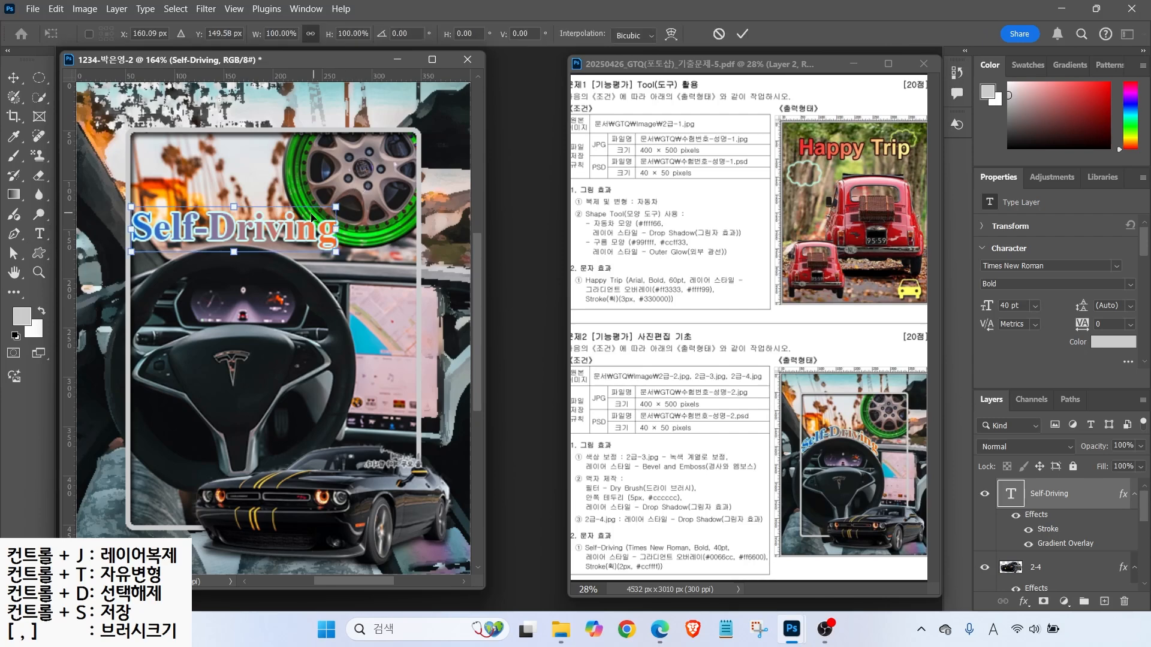
left_click_drag(265, 228, 291, 210)
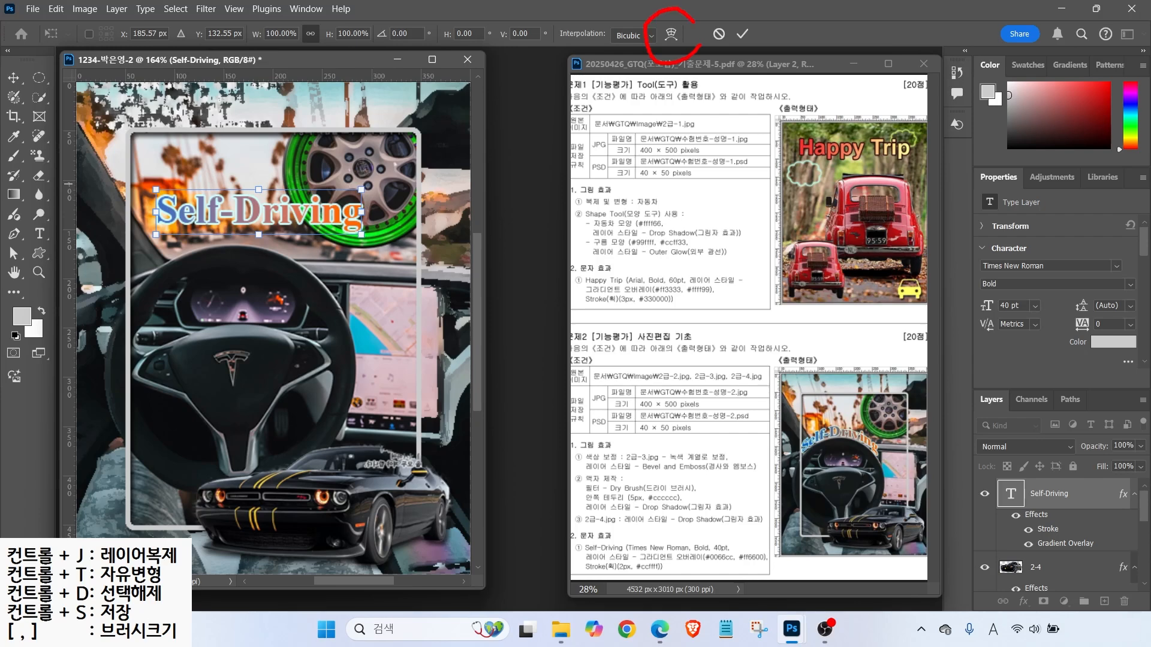
left_click_drag(684, 49, 721, 97)
key("Escape")
- Warp the title into an Arch with 50% bend and move it lower and left
left_click(669, 37)
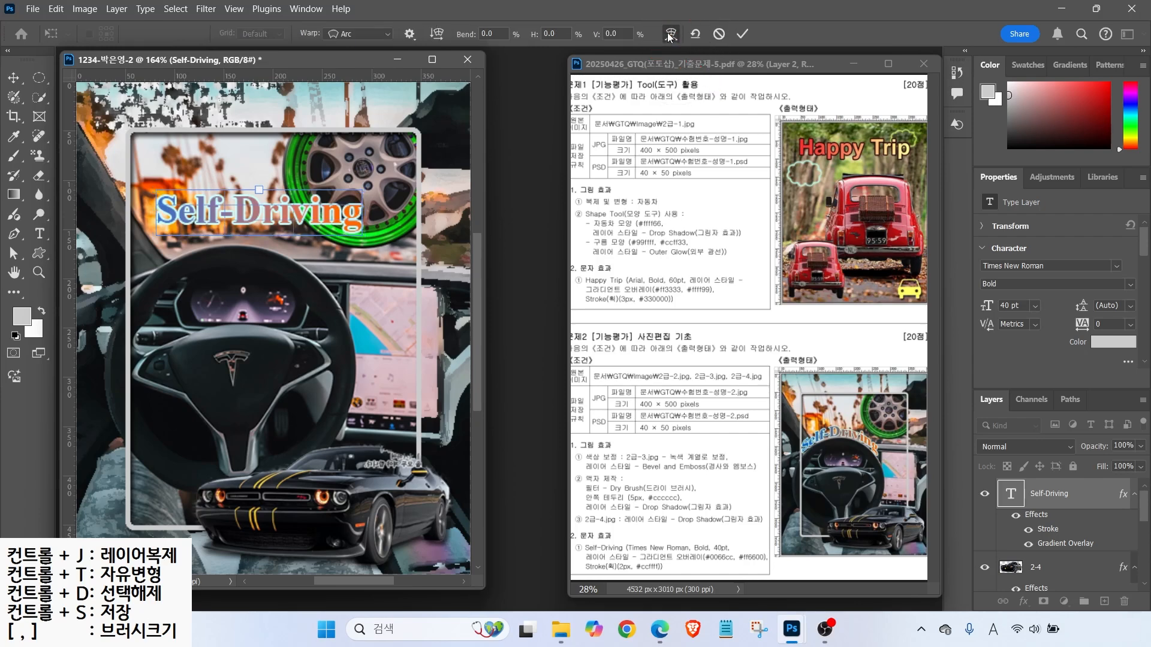
mouse_move(358, 54)
left_mouse_down()
mouse_move(320, 64)
mouse_move(287, 10)
mouse_move(375, 47)
mouse_move(347, 50)
mouse_move(393, 98)
left_mouse_up()
left_click(355, 37)
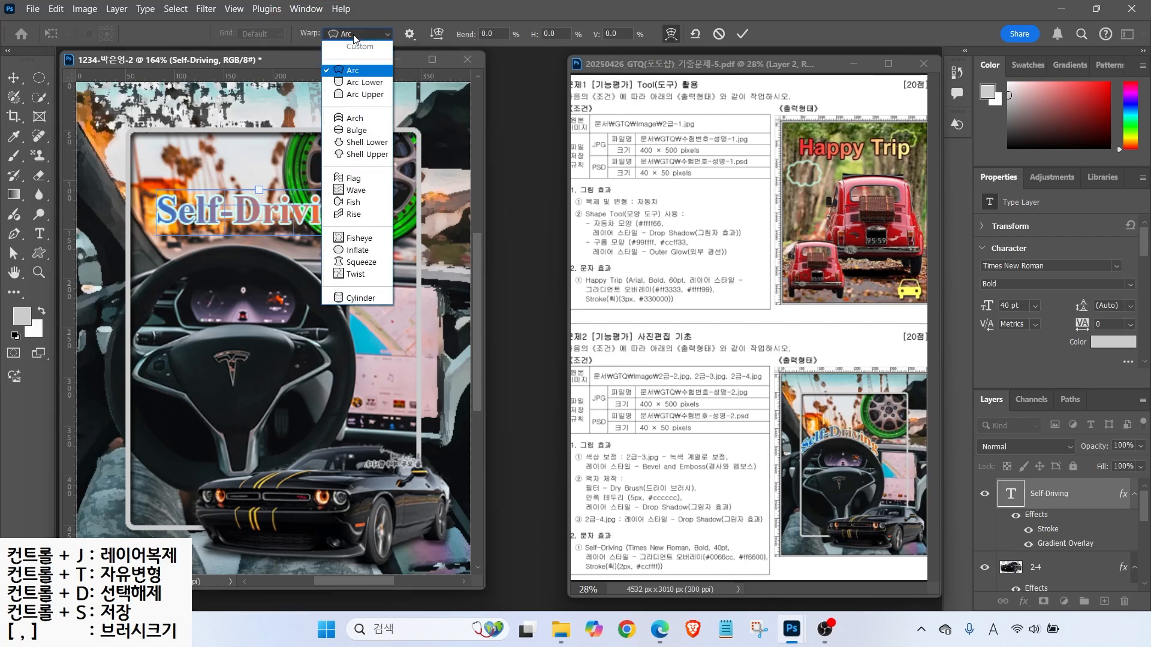
key("ctrl")
left_click(352, 120)
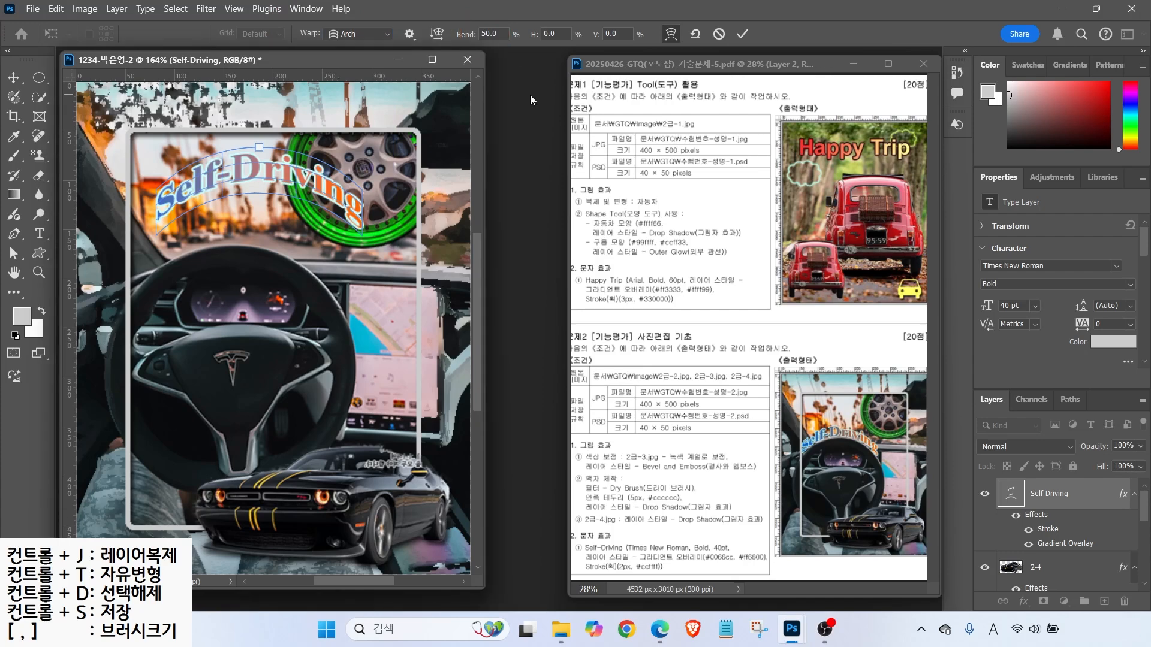
left_click(13, 77)
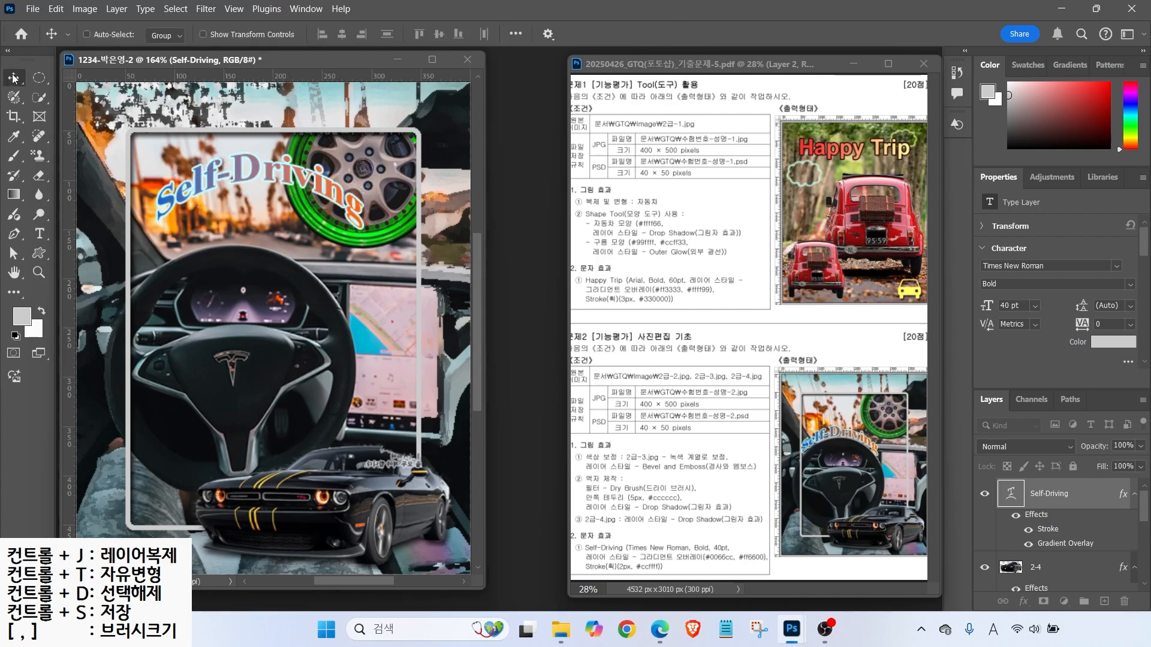
left_click_drag(253, 175, 252, 236)
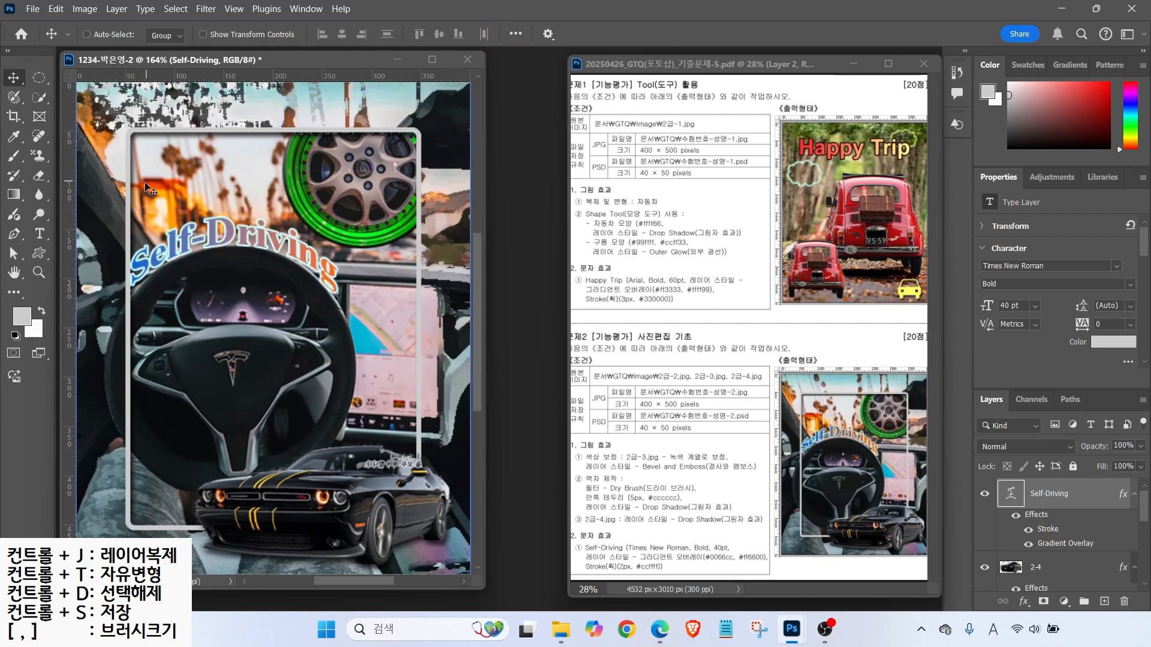
- Save the composite as a PSD in the GTQ folder
left_click(32, 9)
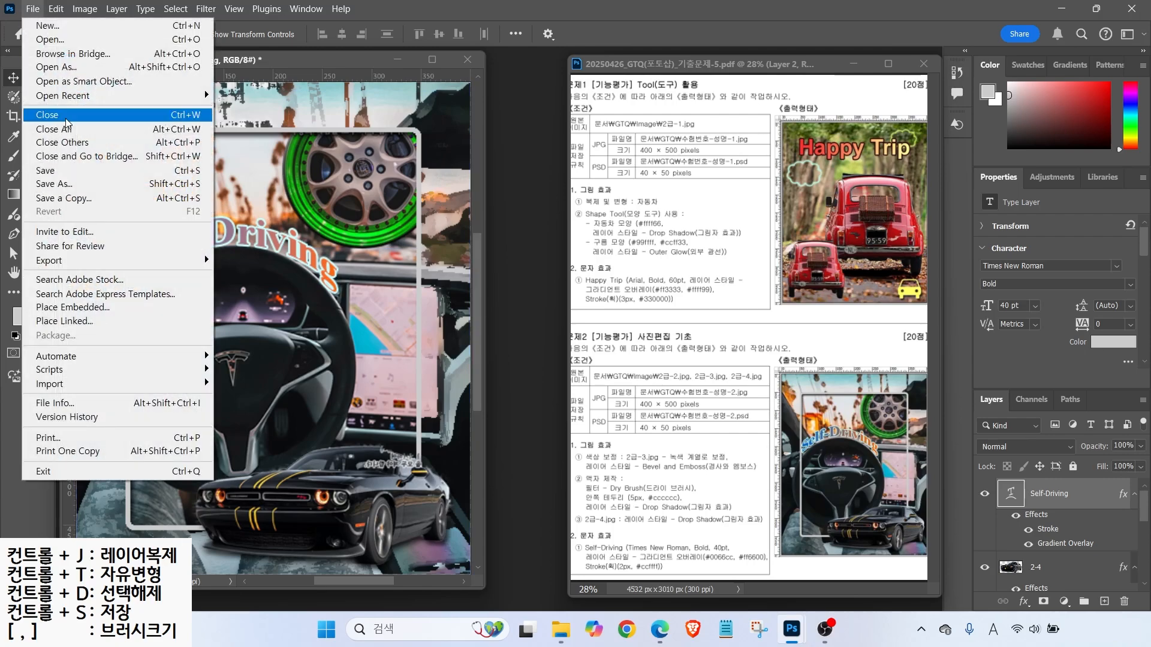
left_click(54, 162)
left_click(185, 42)
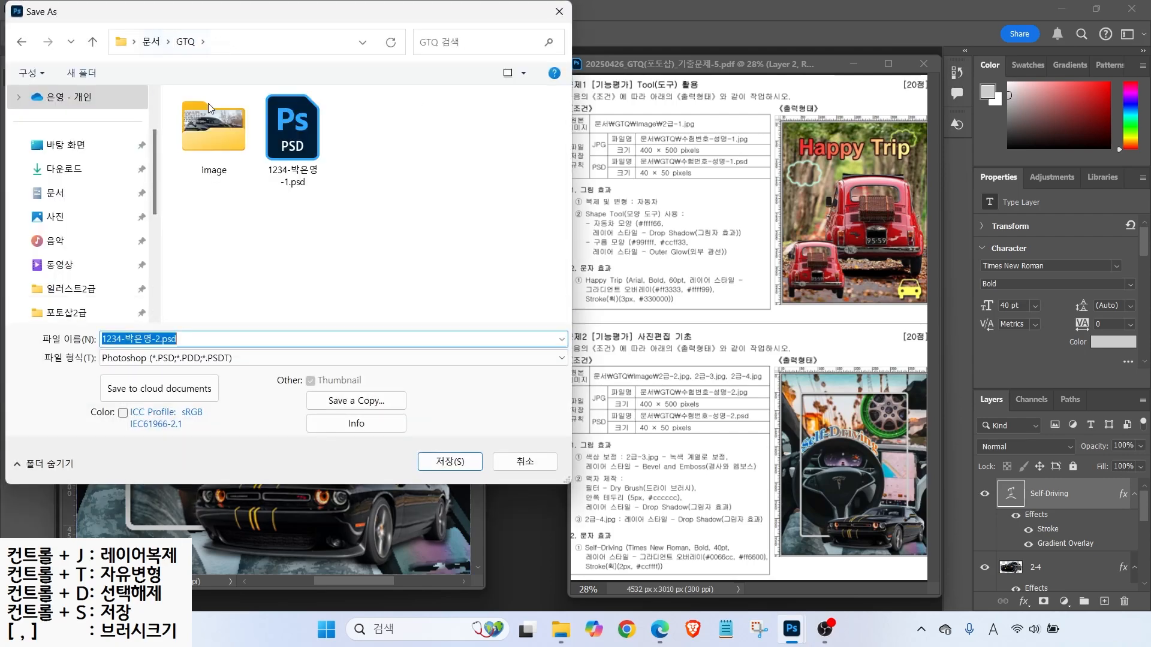
left_click(454, 463)
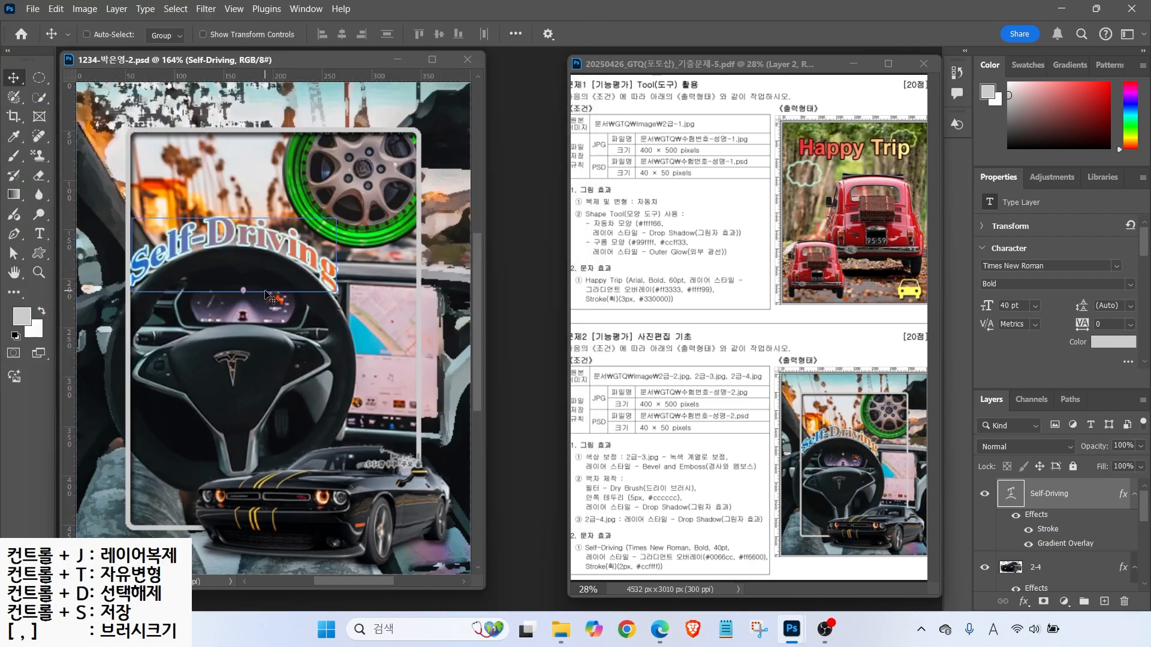
mouse_move(1143, 503)
left_mouse_down()
mouse_move(1144, 565)
mouse_move(1142, 503)
left_mouse_up()
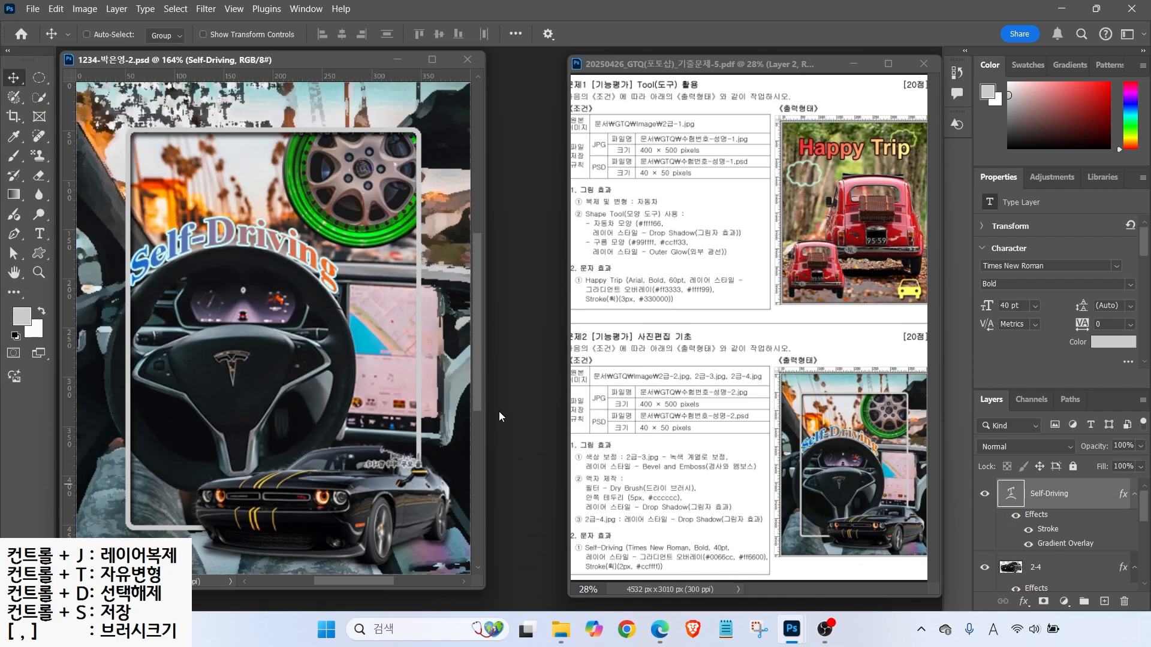
left_click_drag(633, 394, 606, 365)
left_click_drag(643, 434, 616, 461)
key("Escape")
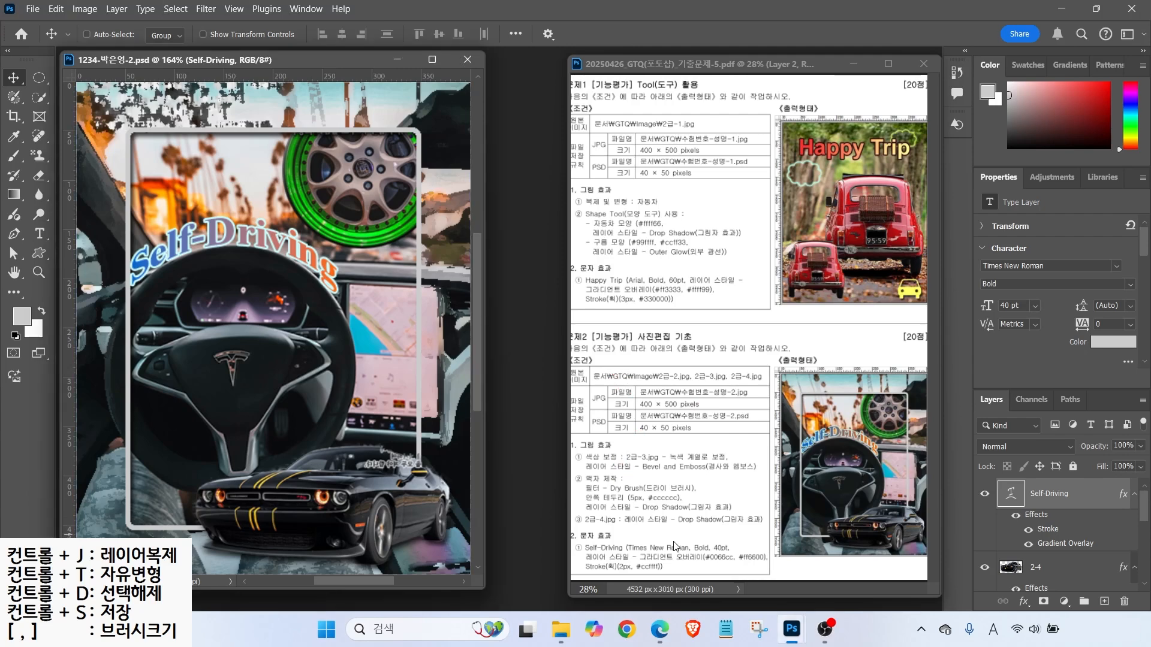
- Save a JPEG copy with the same base name at Maximum quality 12
left_click(33, 9)
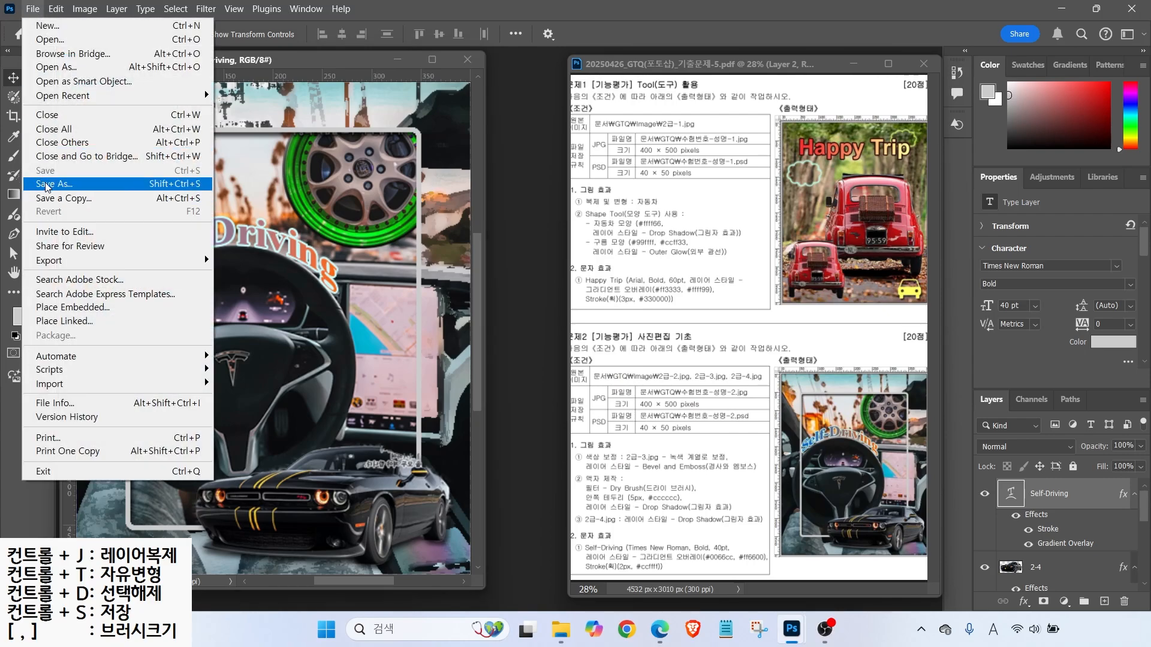
left_click(47, 185)
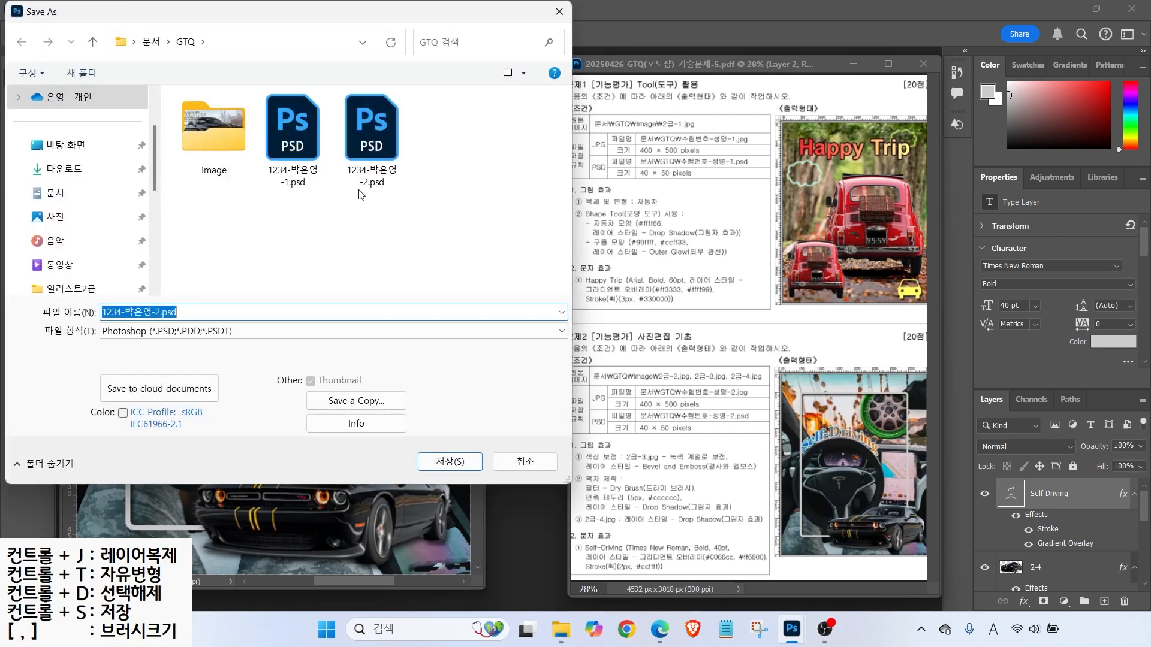
left_click(154, 336)
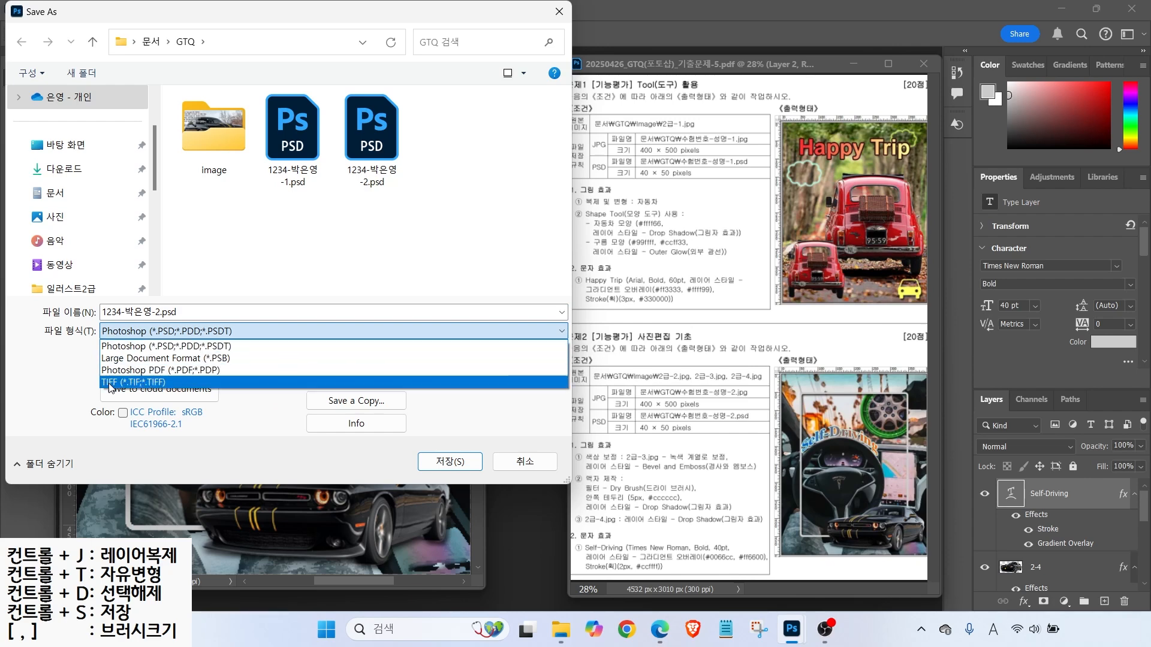
key("Escape")
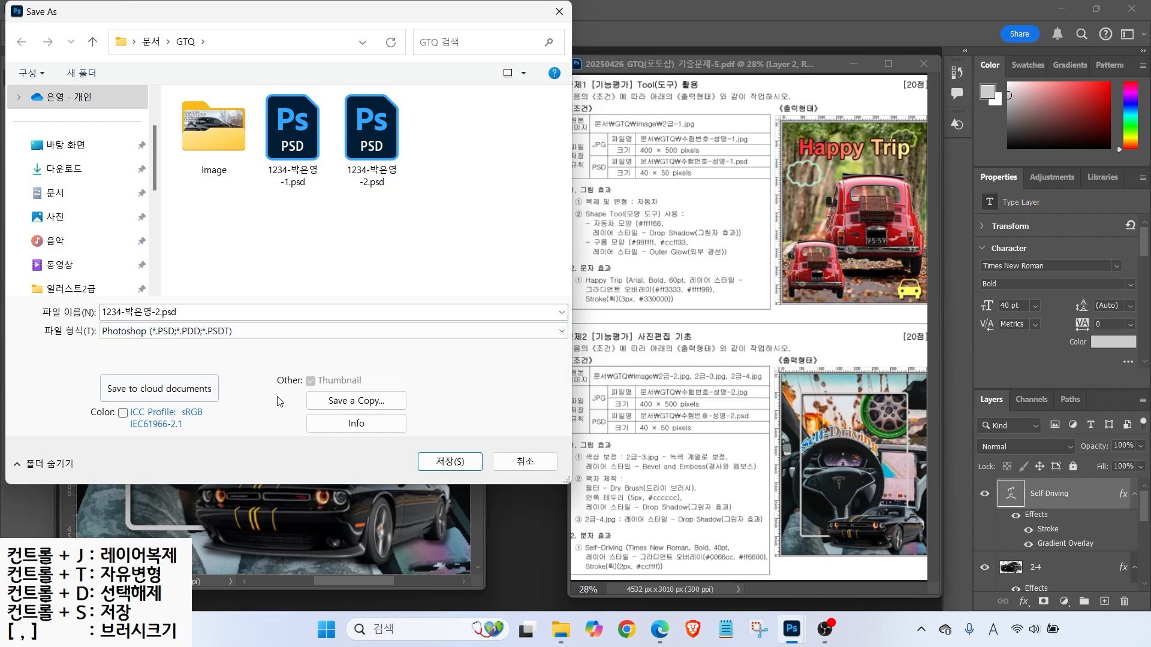
left_click(339, 404)
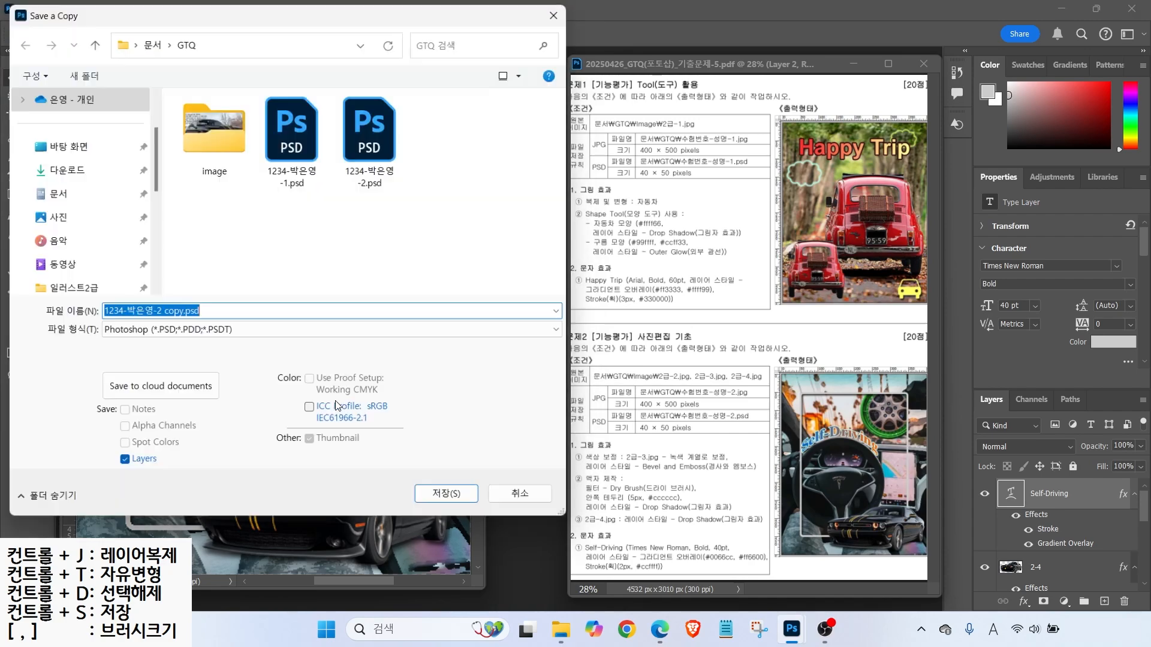
left_click(173, 332)
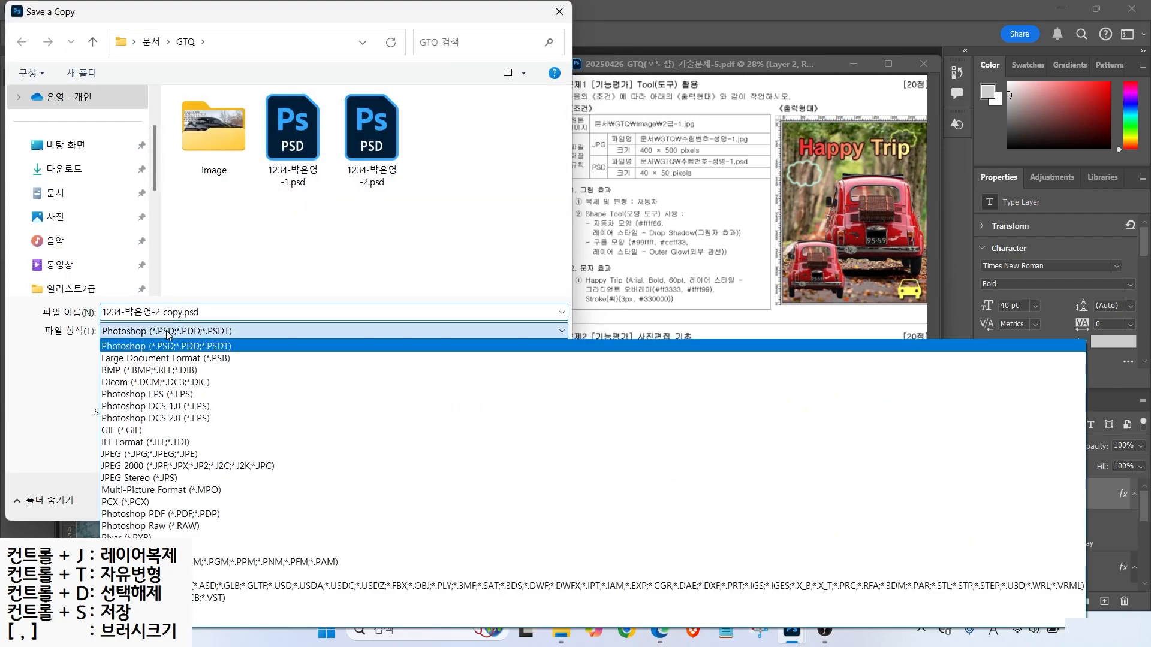
left_click(129, 454)
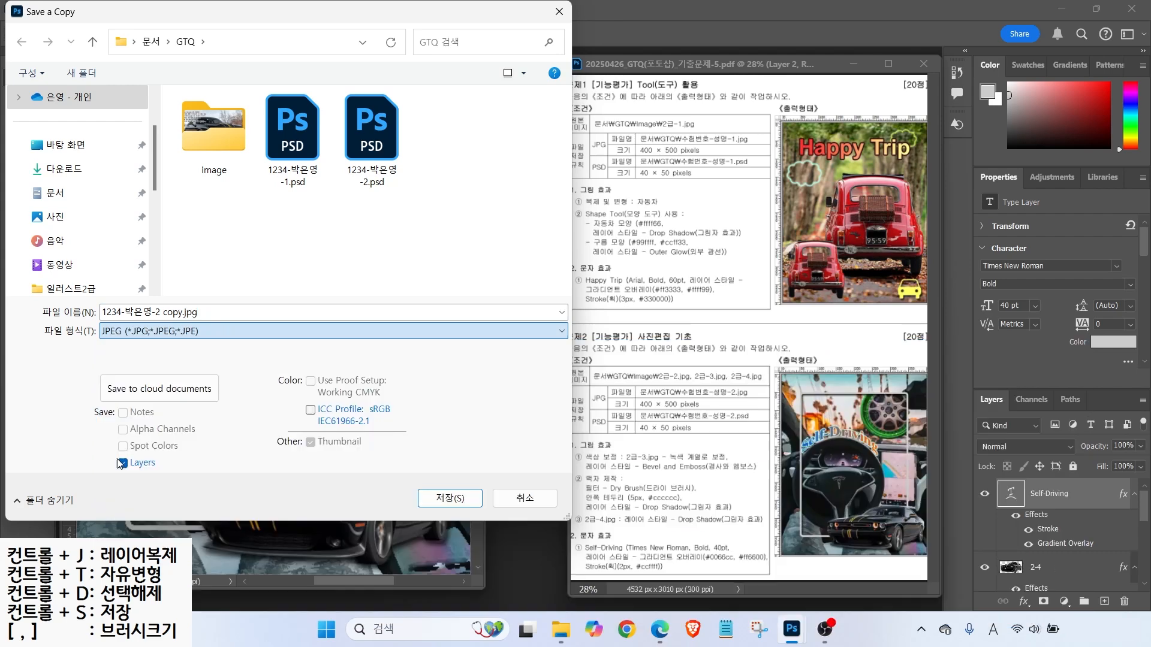
left_click(160, 312)
left_click_drag(160, 312, 227, 313)
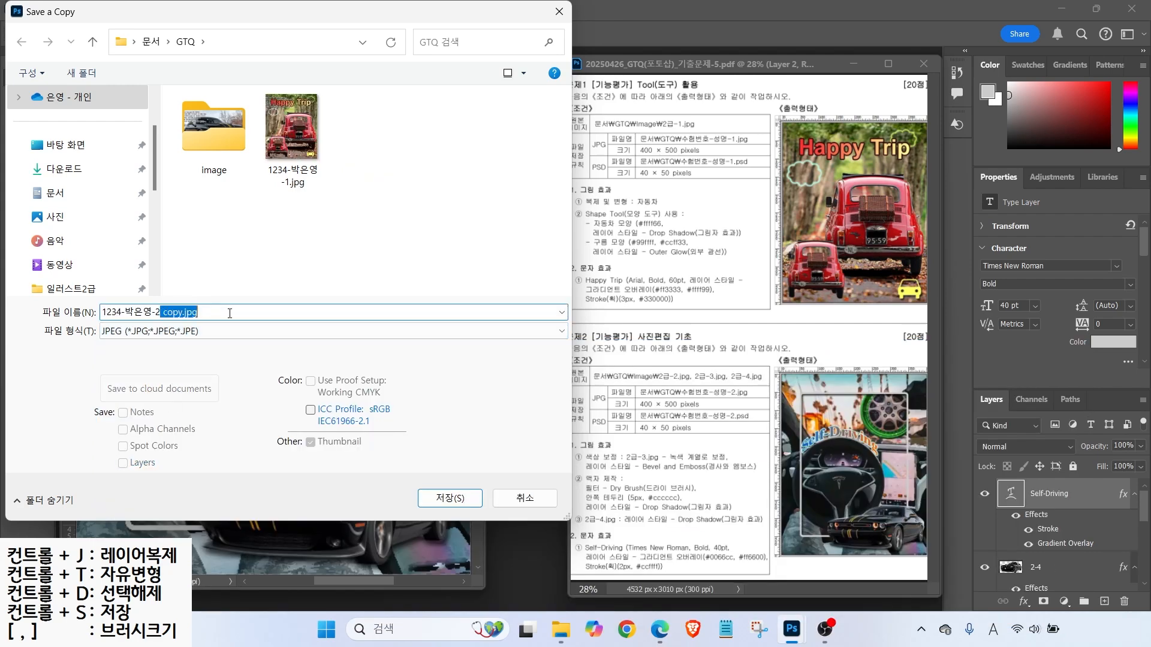
key("BackSpace")
key("Return")
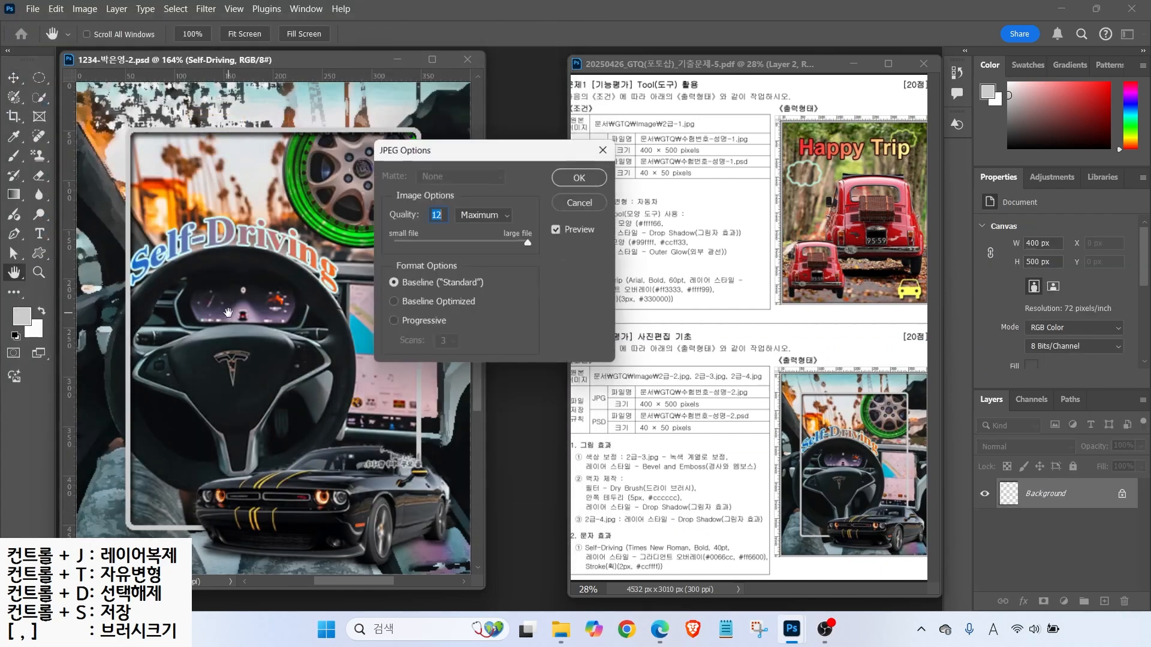
left_click(580, 176)
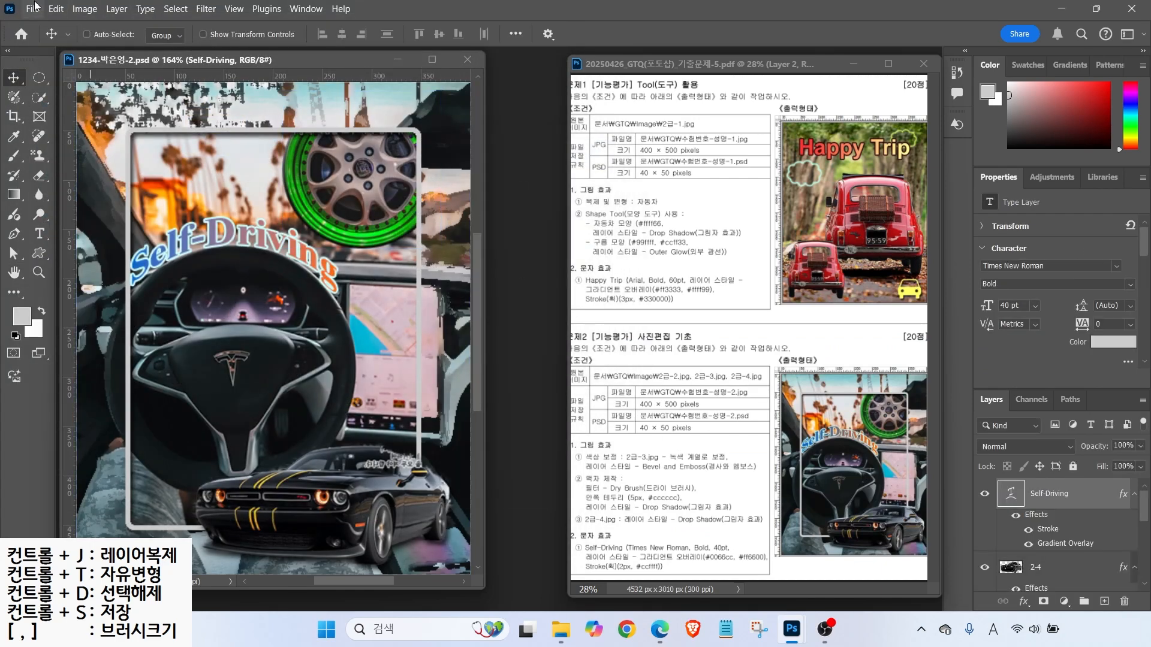
- Resize the composite image to 40 × 50 pixels
left_click(84, 9)
left_click(101, 118)
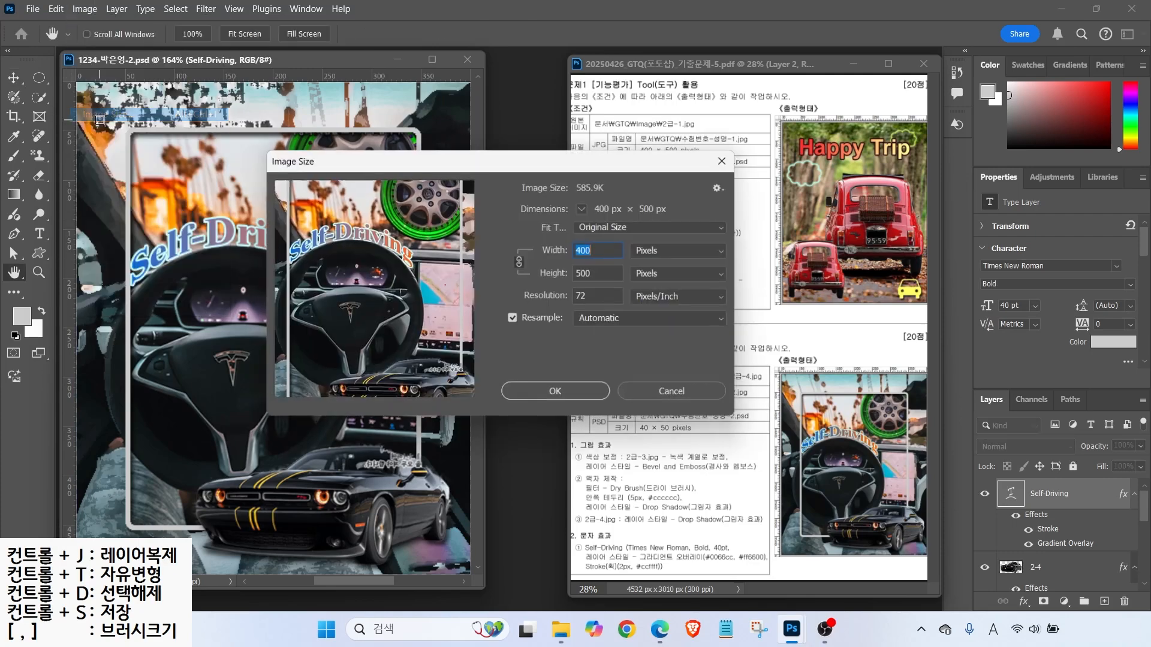
type("40")
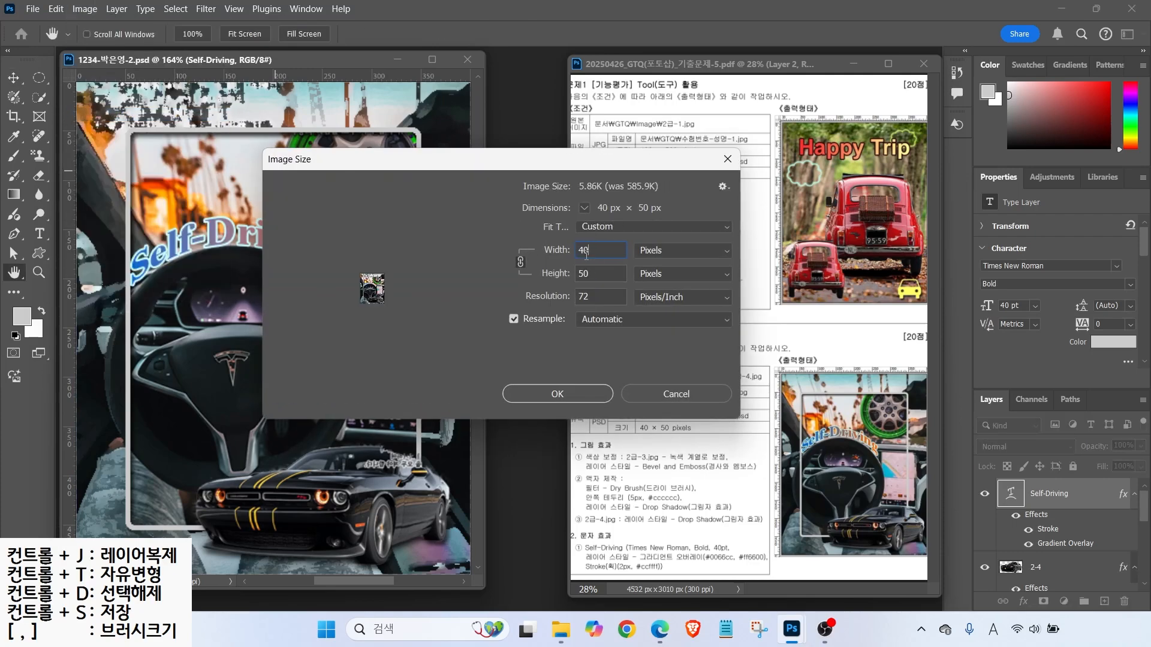
key("Return")
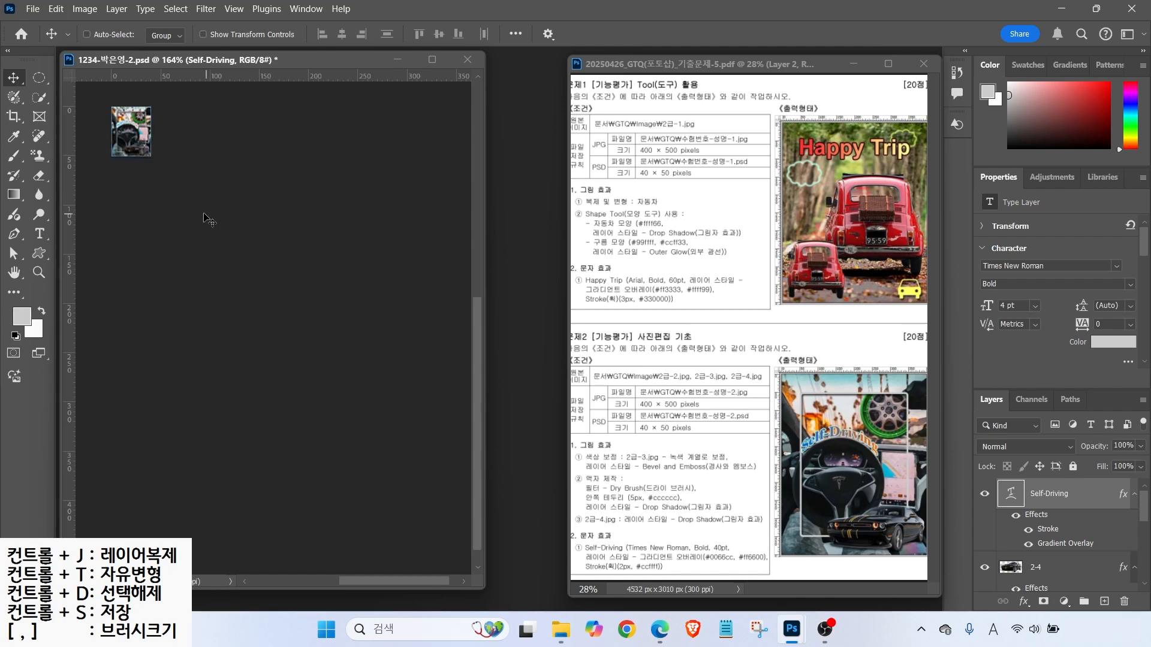
- Save the small PSD, fit it to the window, and close the document
left_click(32, 8)
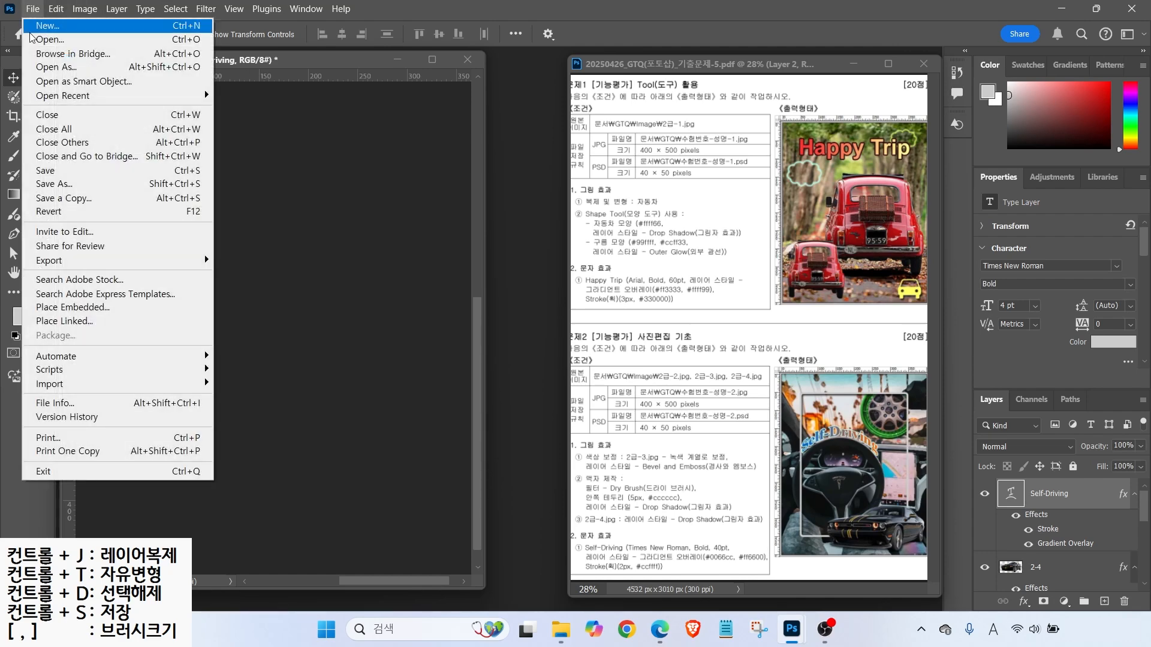
left_click(43, 172)
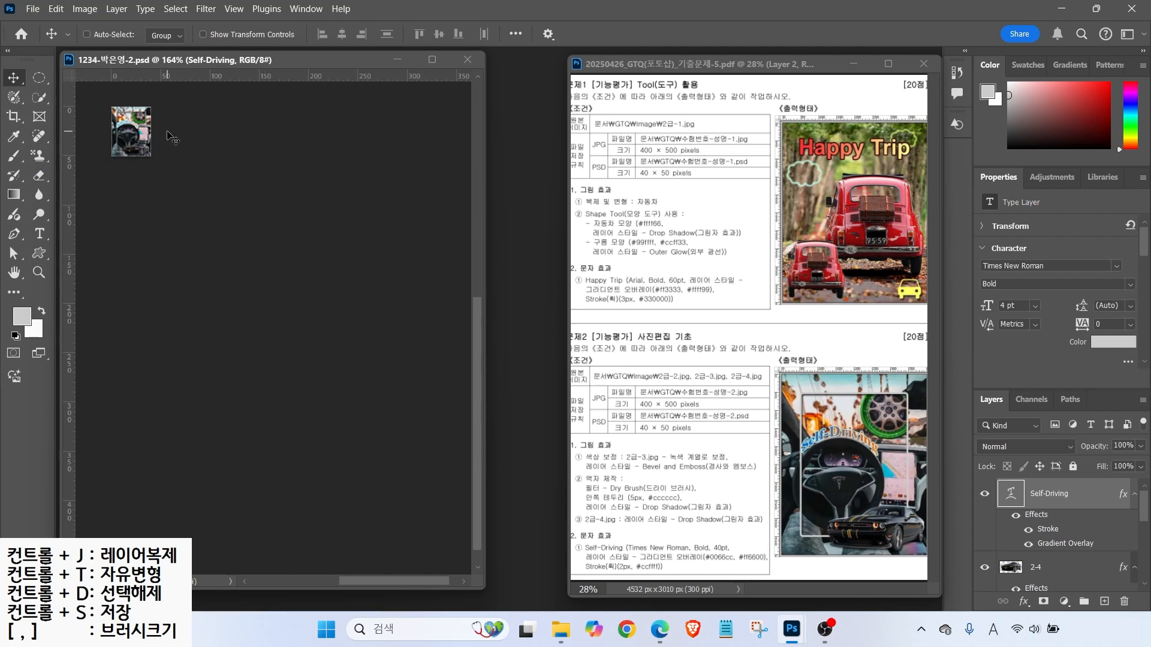
double_click(14, 273)
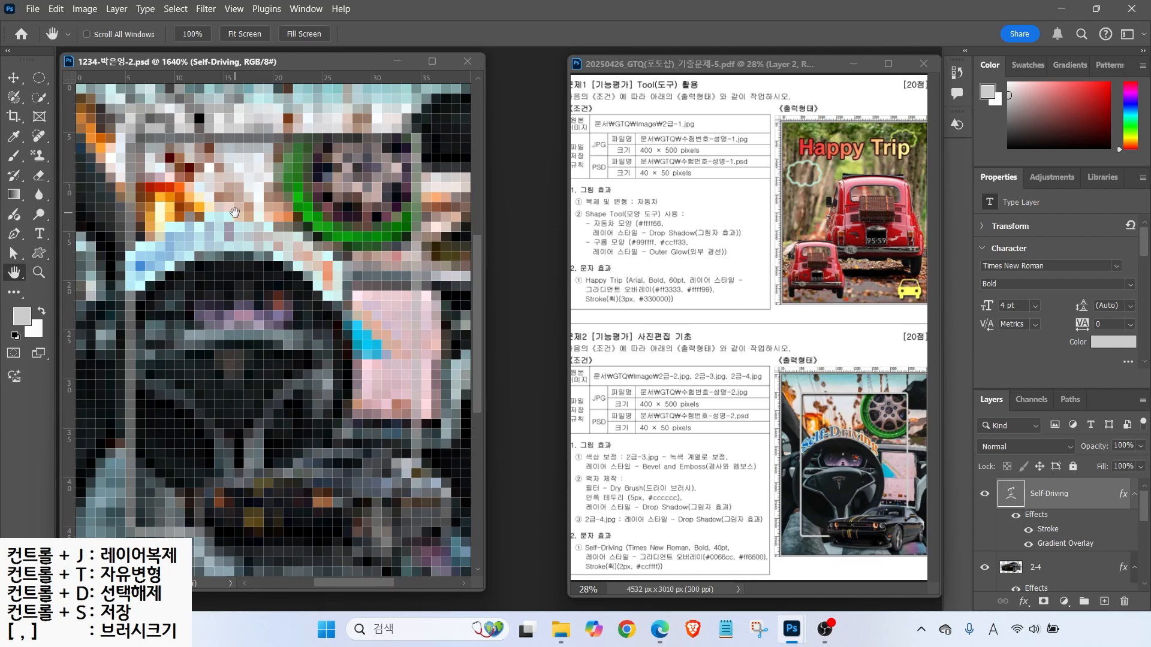
left_click(467, 61)
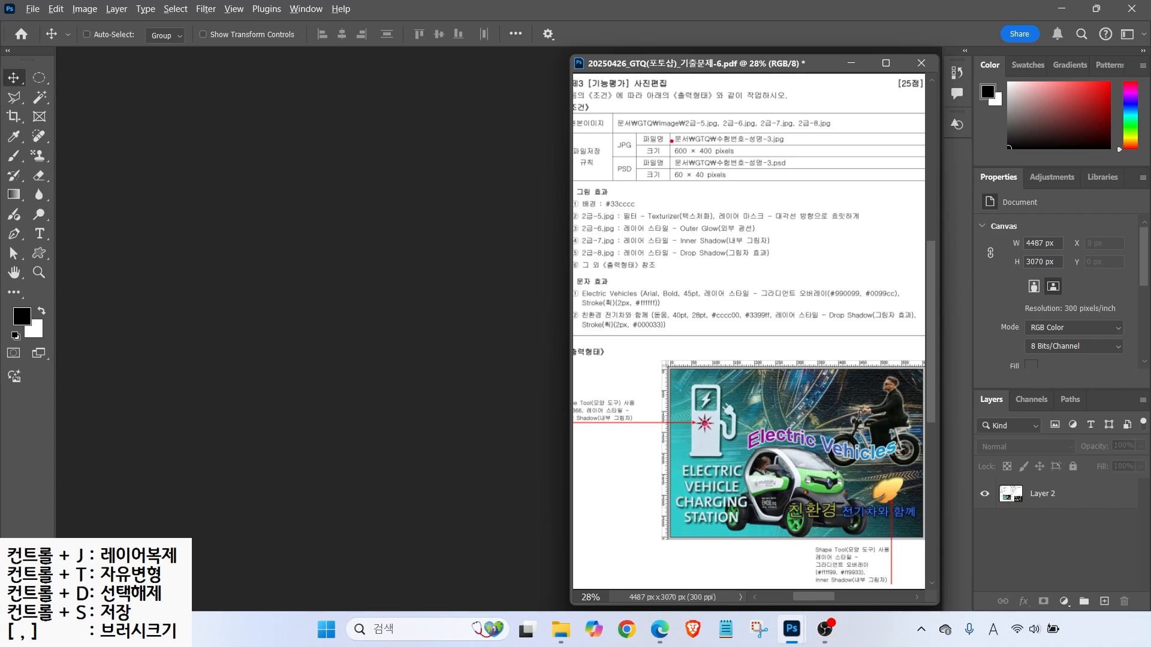
- Create a white 600 × 400 px, 72 ppi RGB document named with the candidate number and name
mouse_move(669, 127)
left_mouse_down()
mouse_move(751, 158)
mouse_move(729, 162)
left_mouse_up()
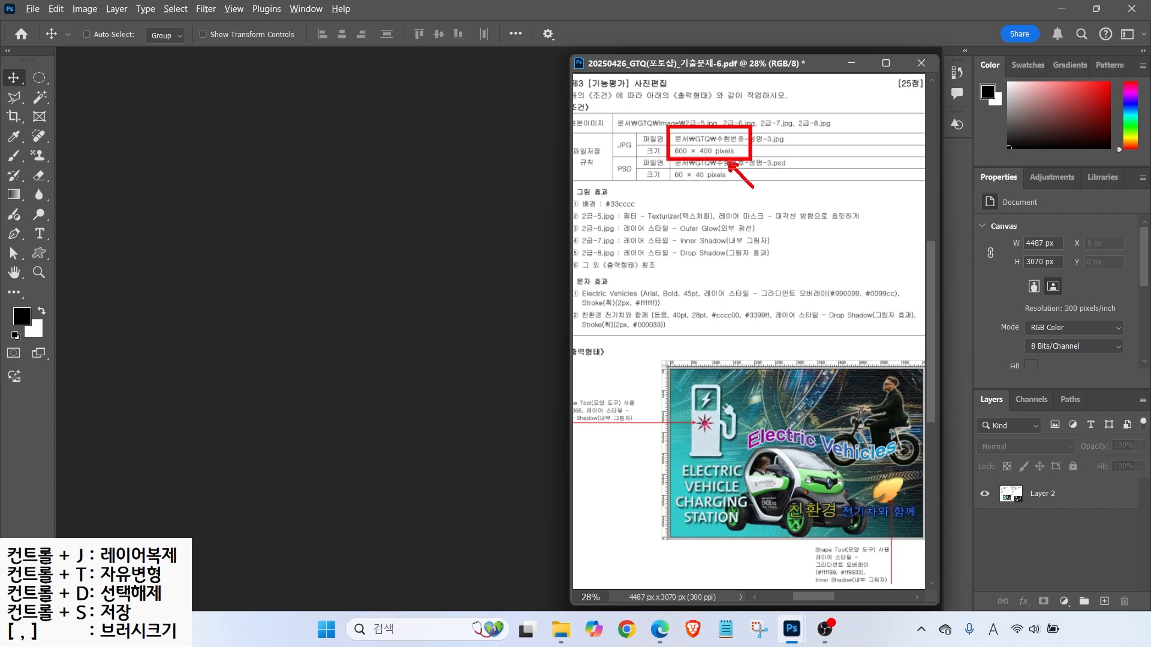
left_click(33, 9)
left_click(45, 25)
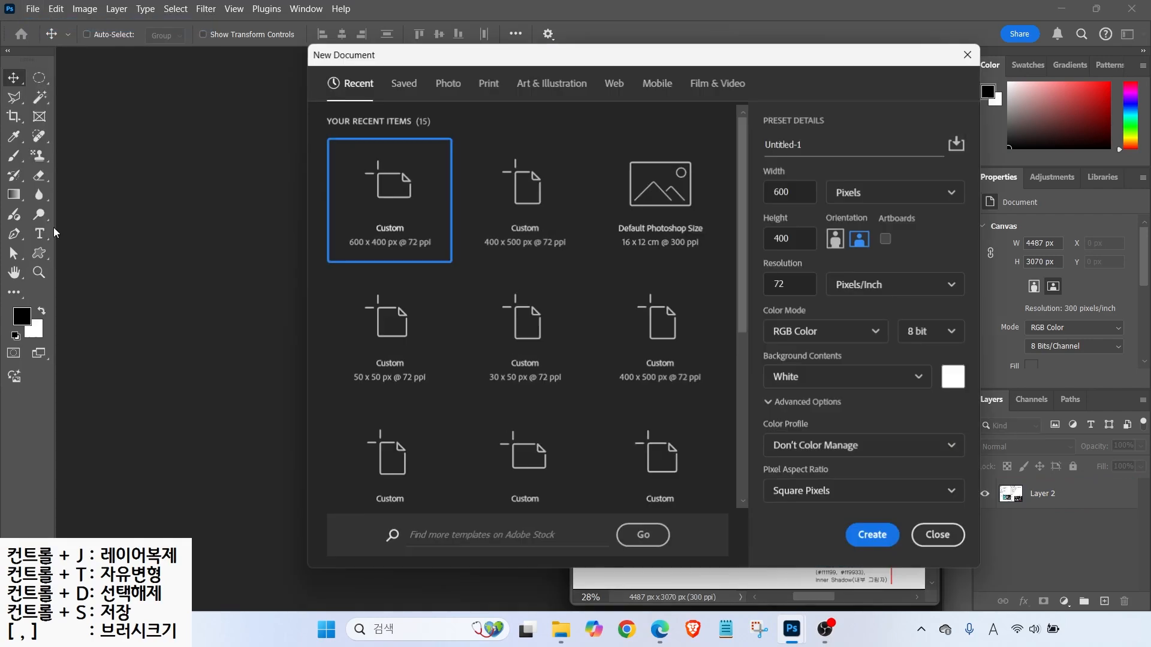
left_click(803, 144)
type("1234-")
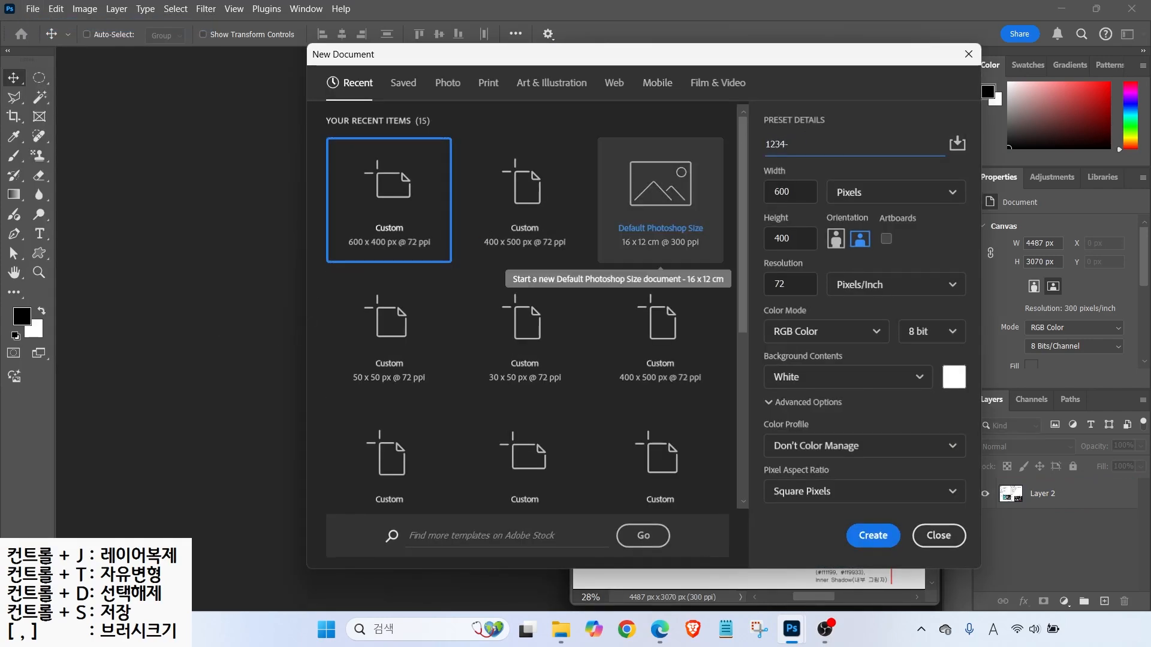
key("Hangul")
type("은여")
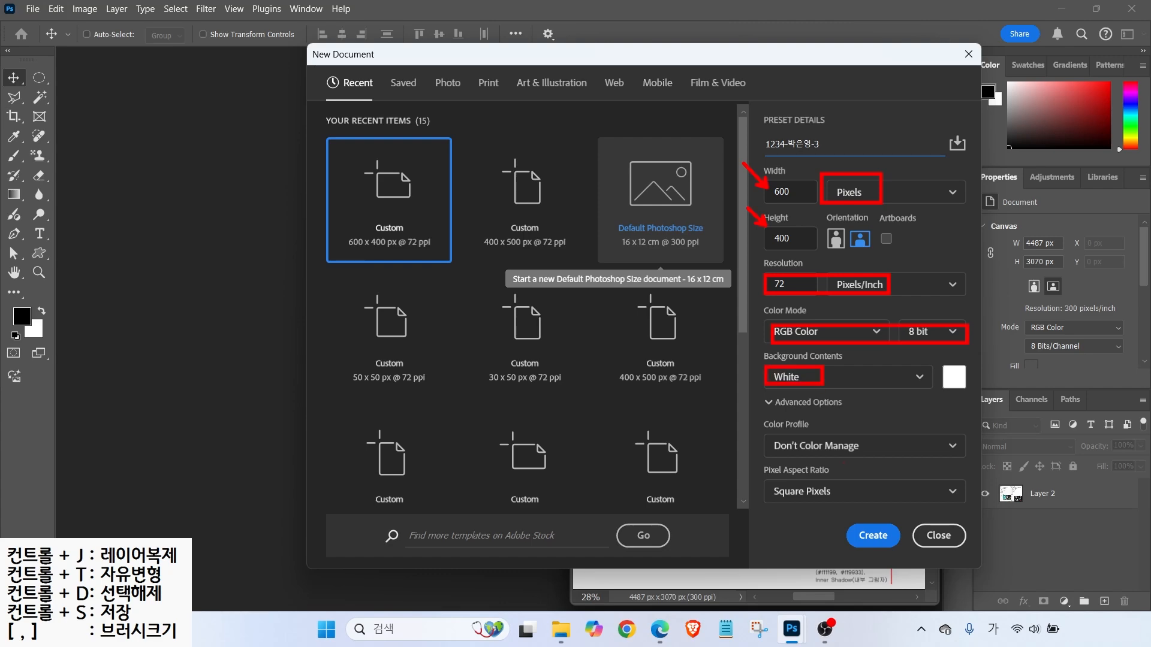
left_click(871, 535)
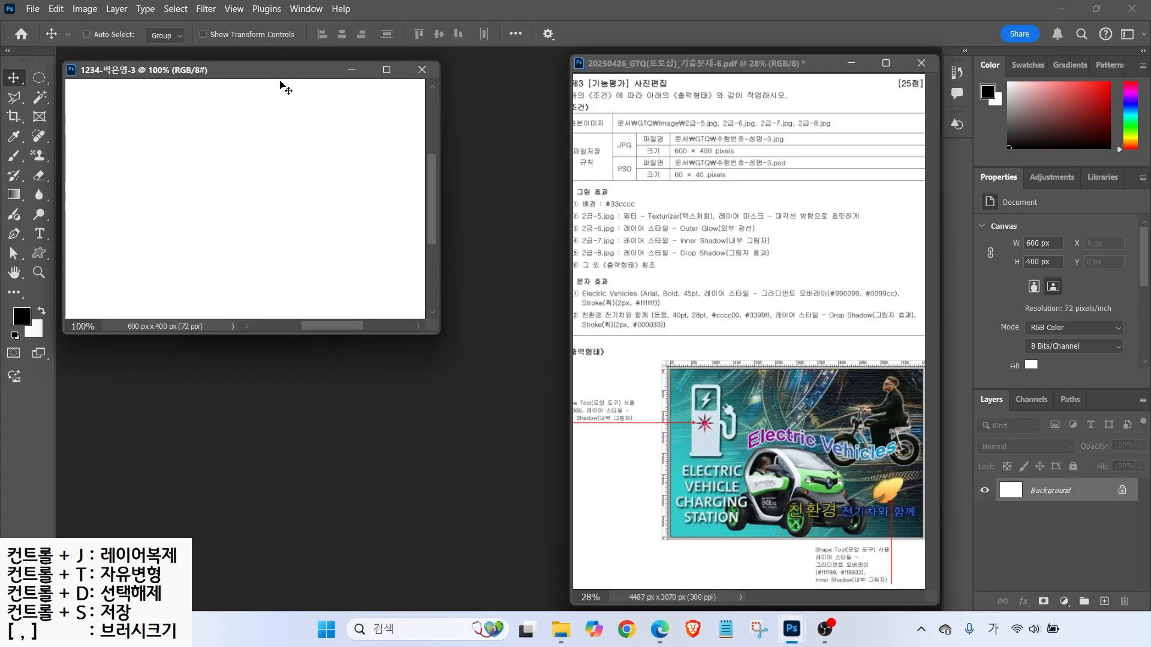
- Turn on rulers for the new canvas
key("ctrl+r")
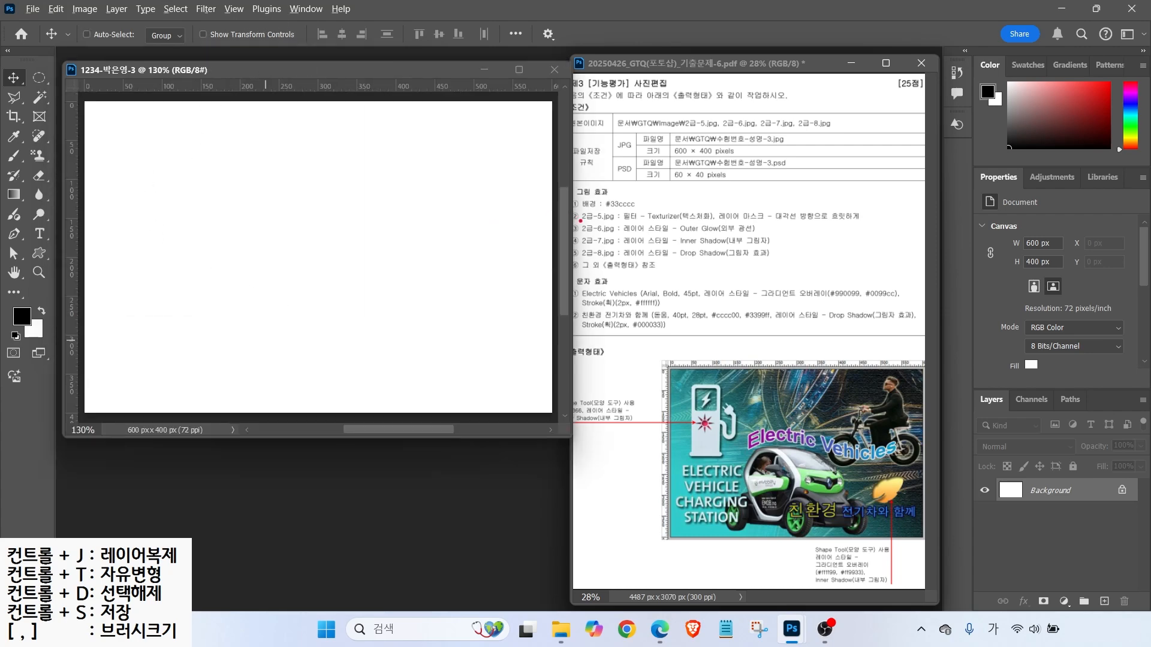
left_click_drag(600, 195, 637, 167)
left_click_drag(573, 210, 649, 210)
key("Escape")
key("ctrl")
- Set the foreground colour to #33cccc and fill the whole canvas with it
left_click(21, 318)
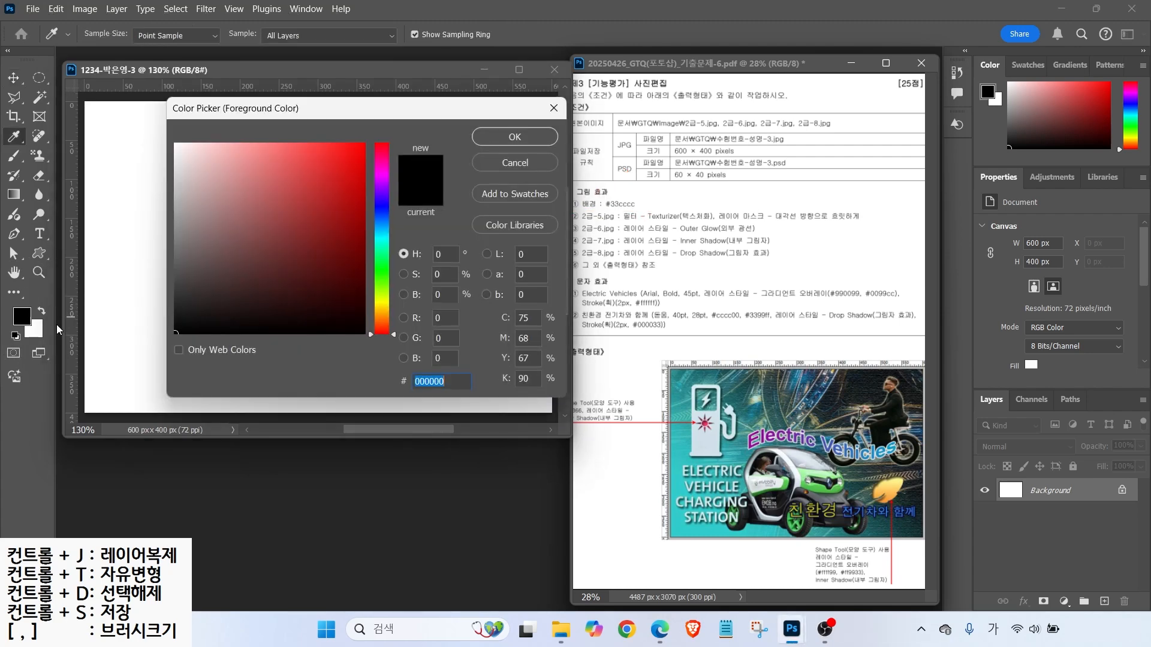
type("3")
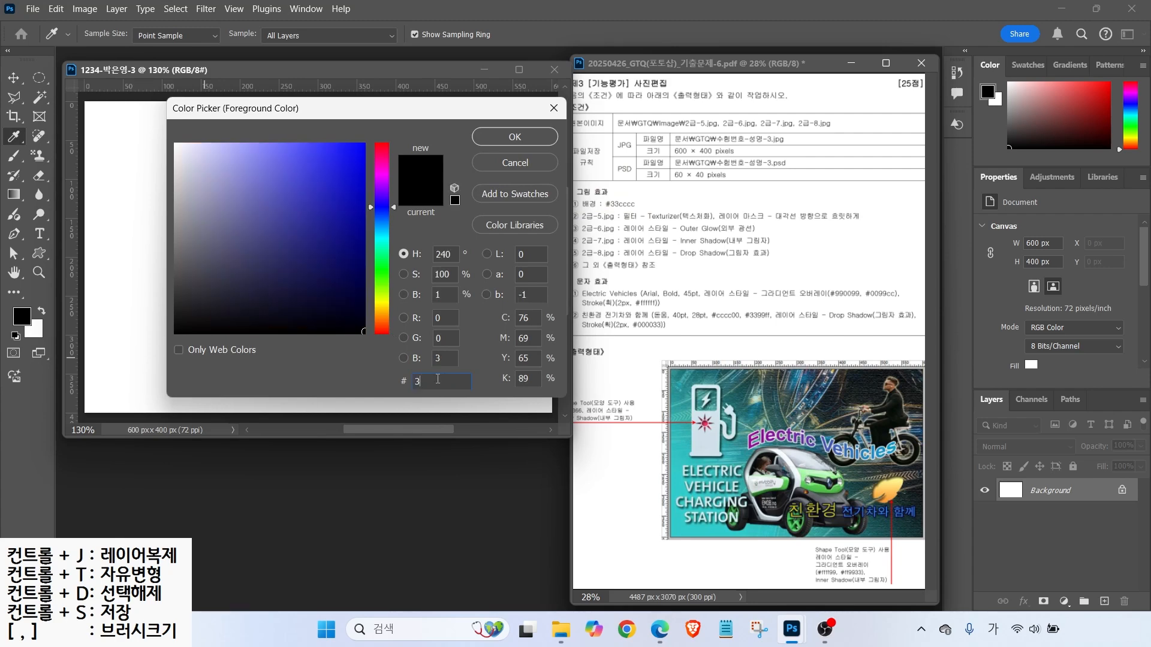
type("3cccc")
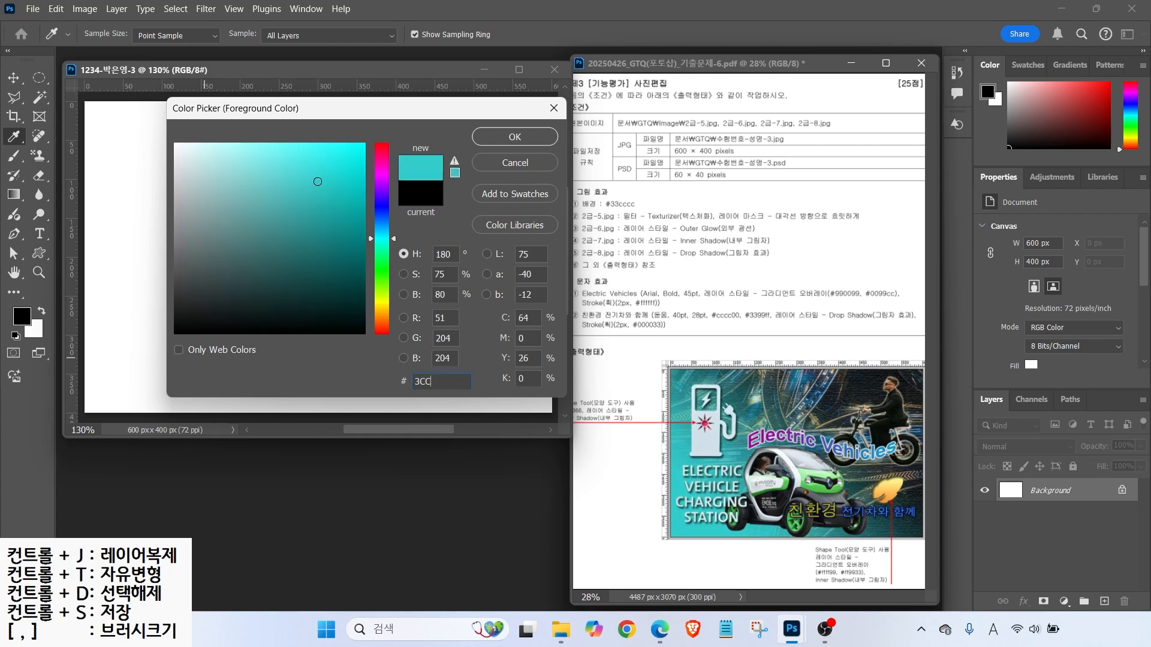
key("Return")
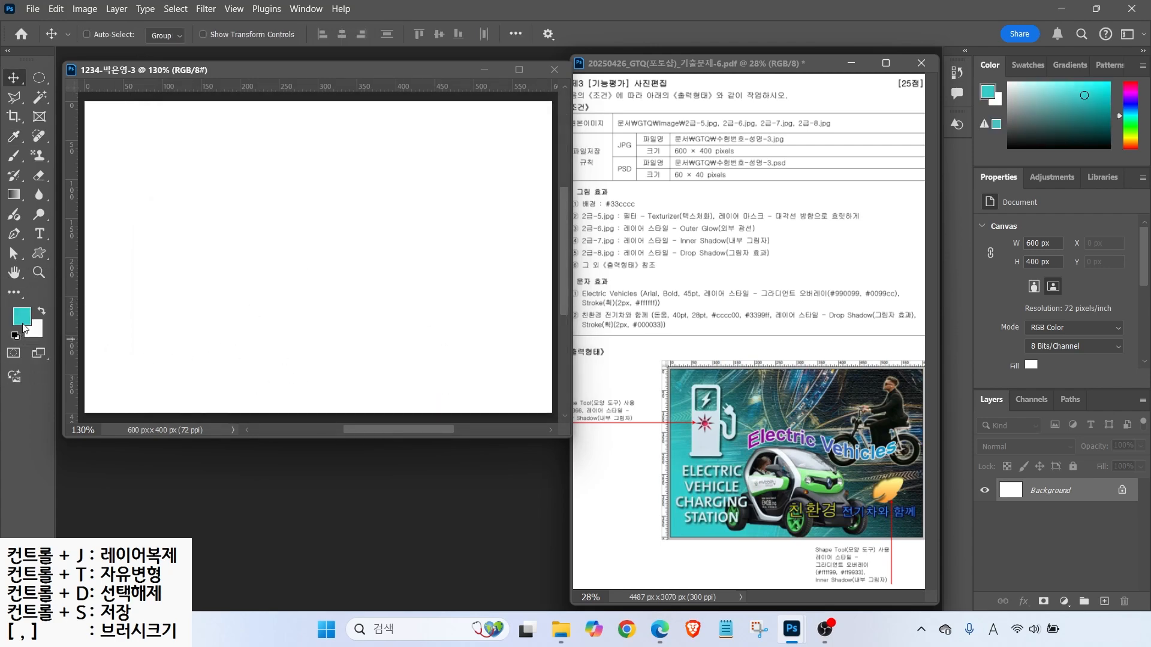
left_click(57, 12)
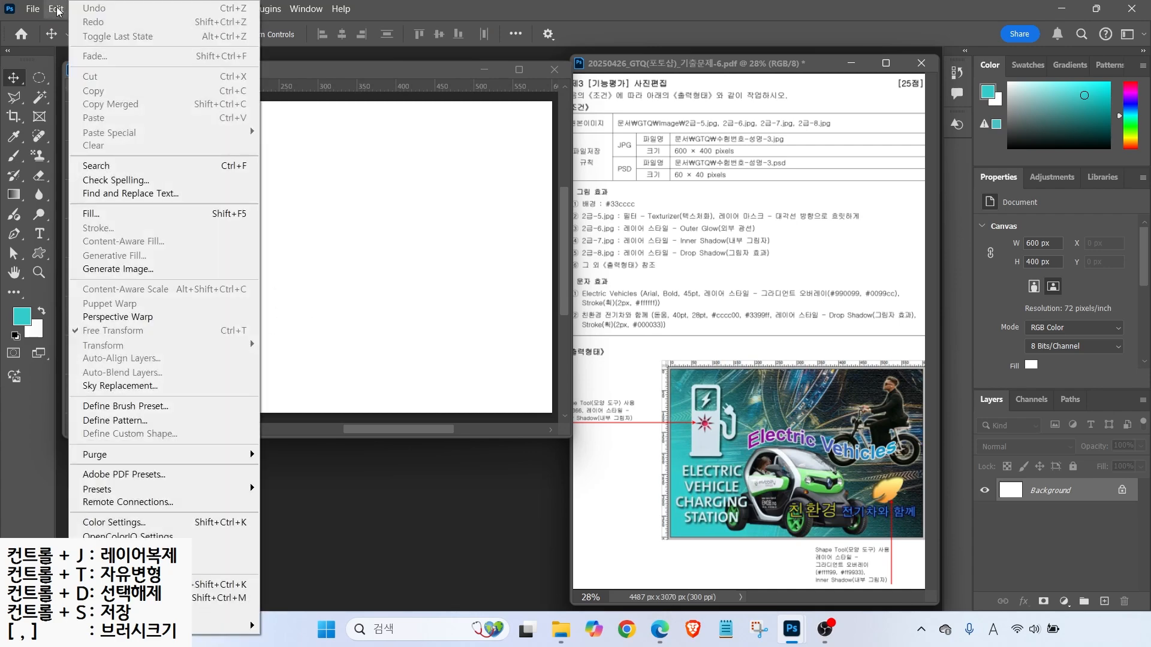
left_click(92, 214)
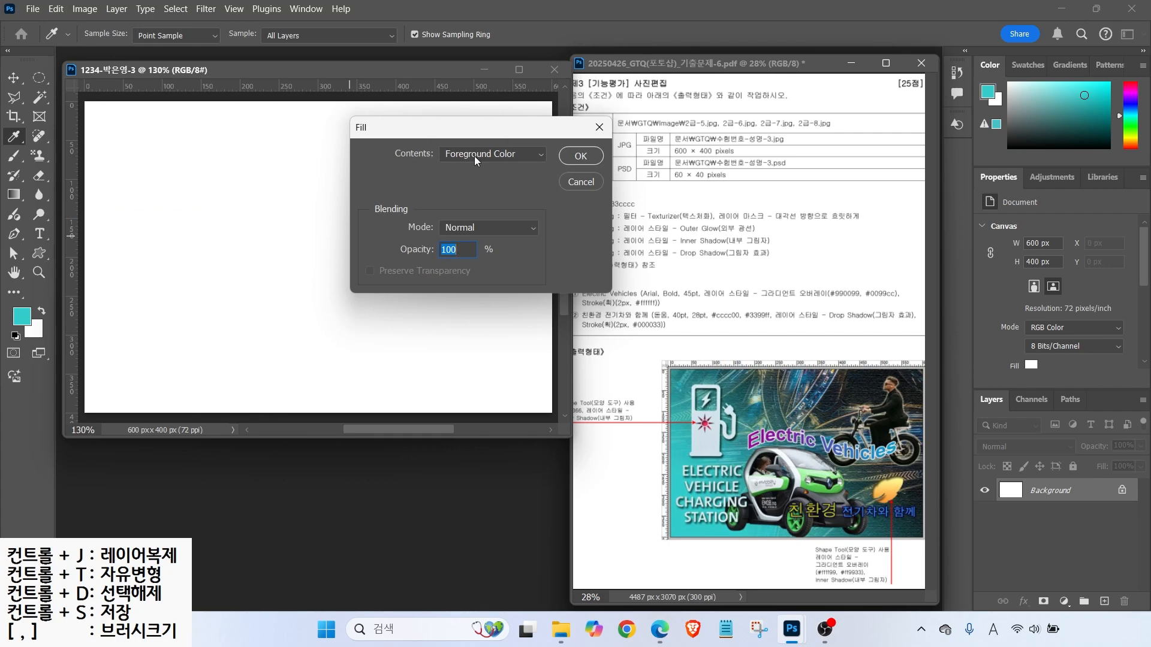
left_click(581, 156)
key("v")
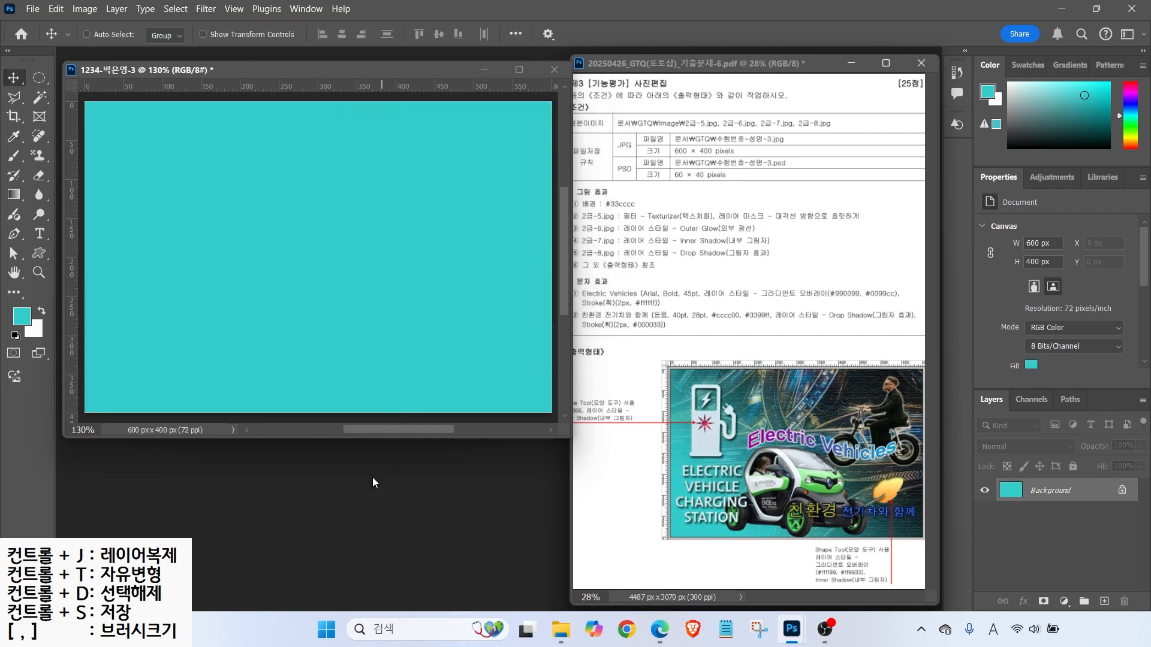
key("ctrl+o")
- Open 2급-5.jpg and resize it to 600 px wide
left_click(219, 219)
left_click(450, 423)
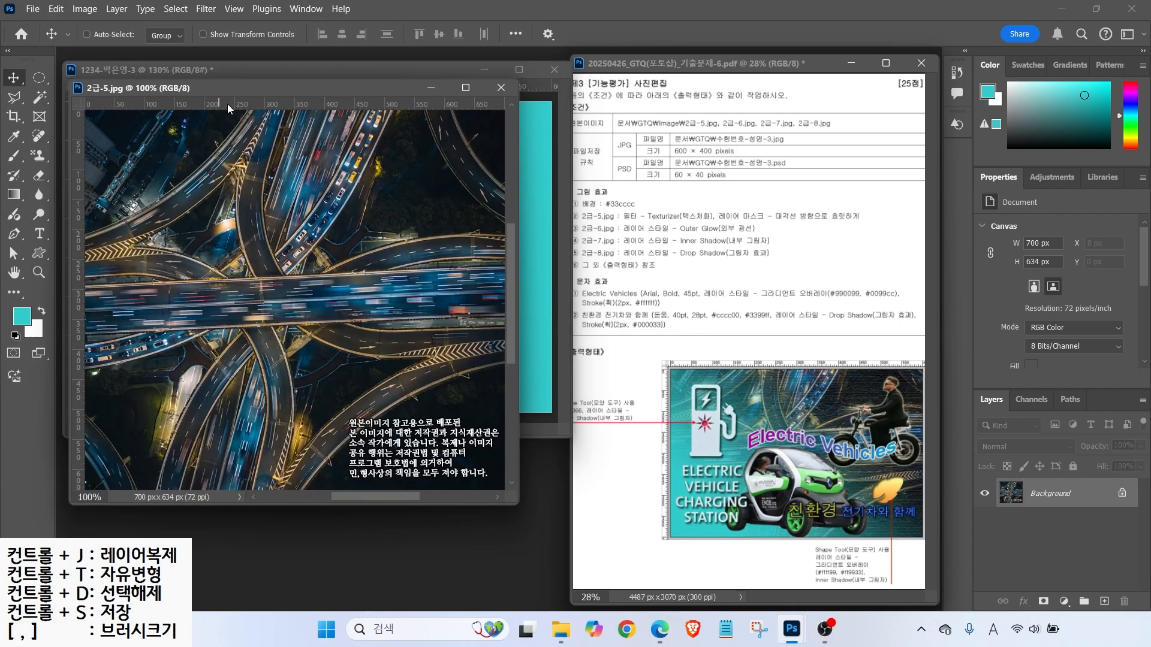
left_click_drag(267, 102, 358, 129)
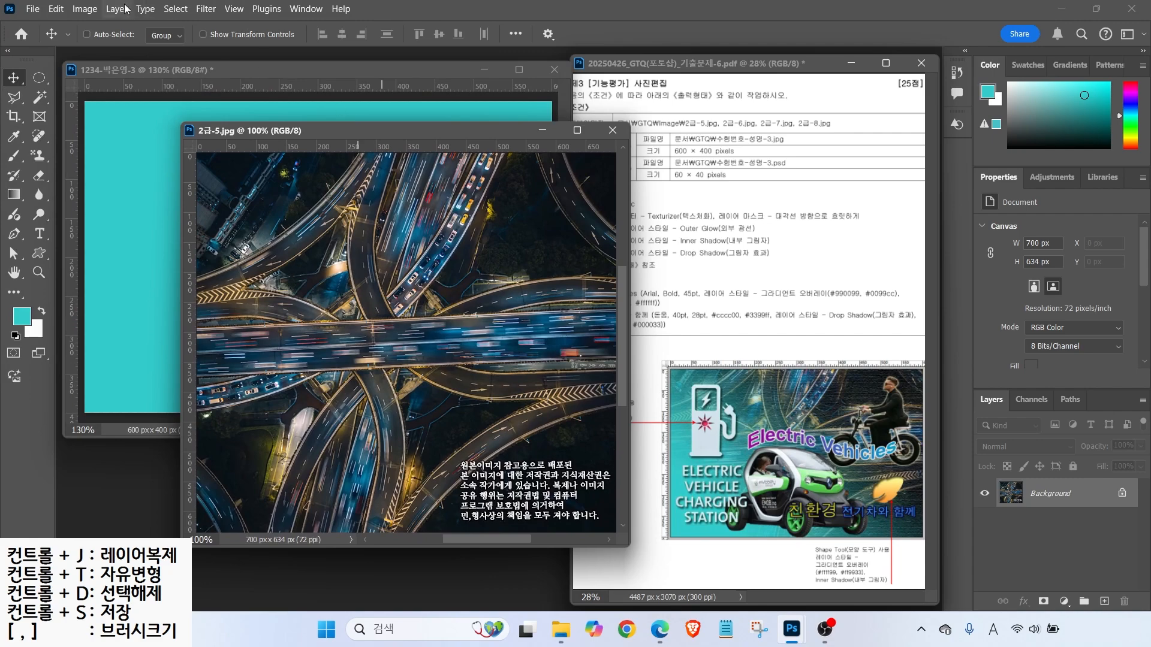
left_click(85, 9)
left_click(118, 114)
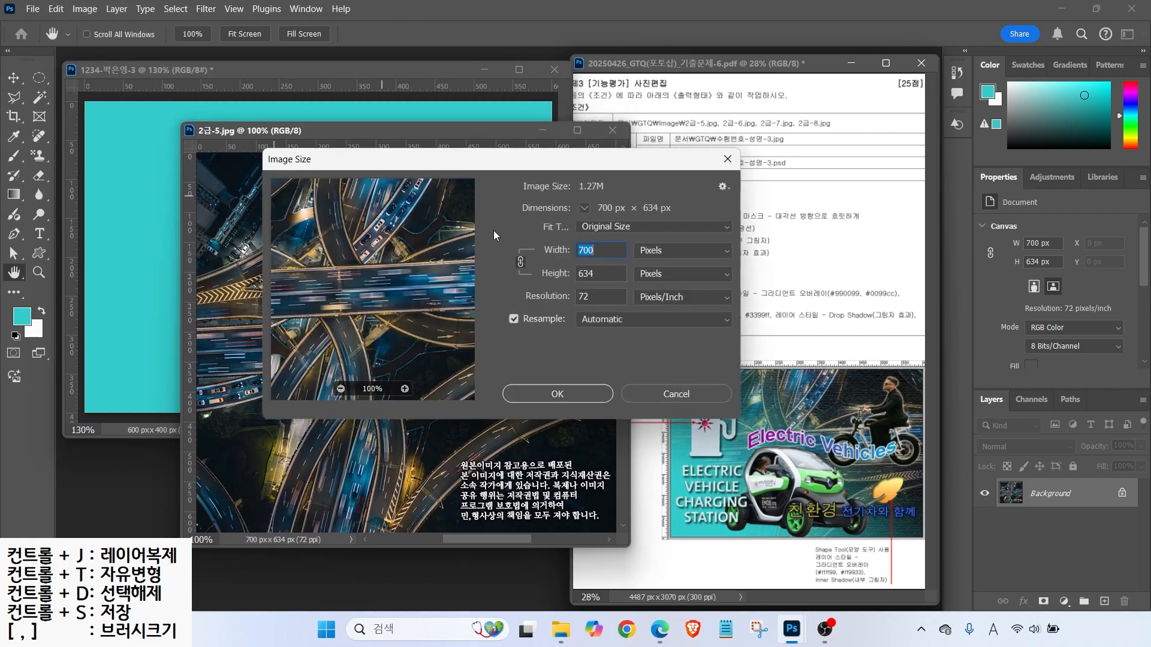
type("600")
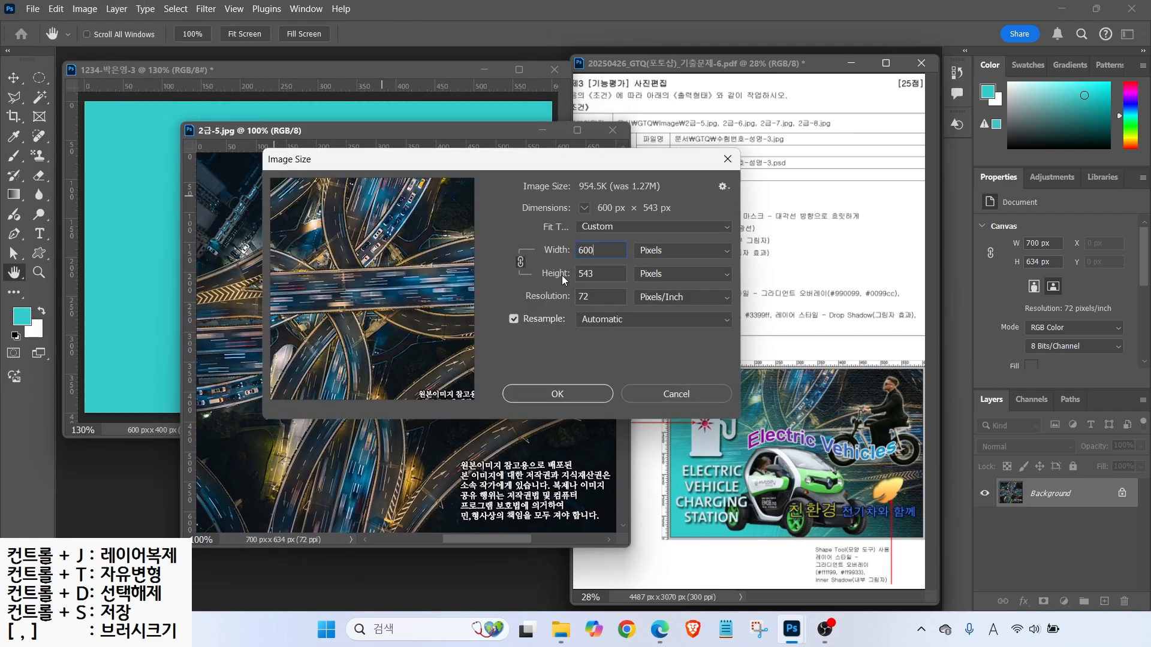
left_click(541, 395)
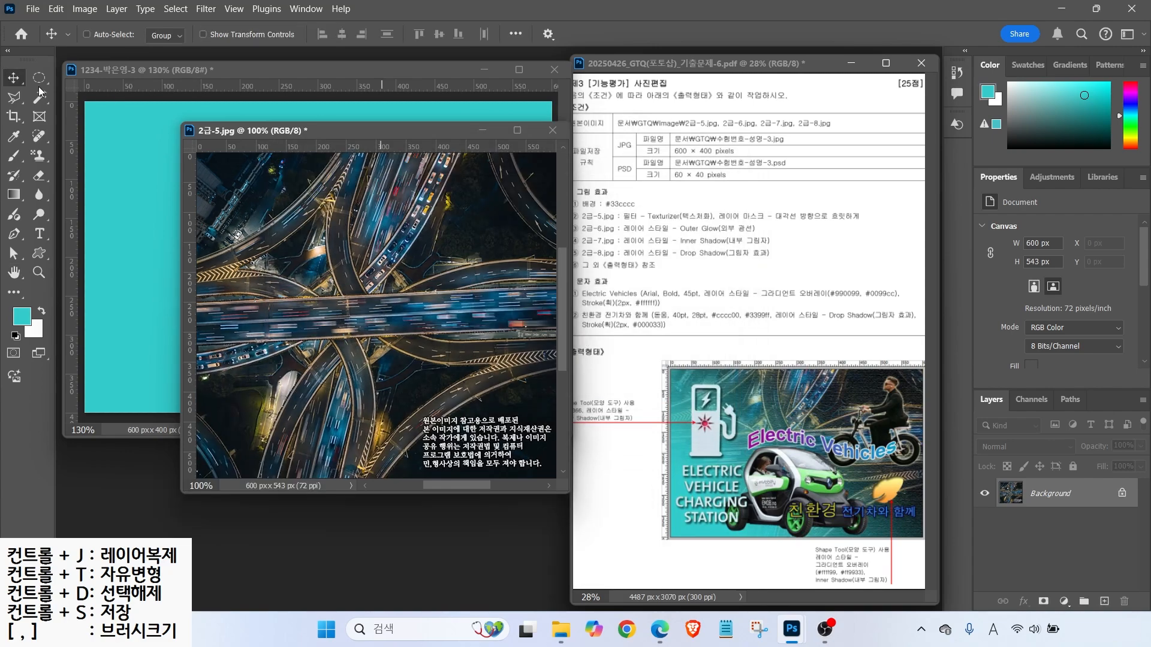
- Drag the highway photo into the task-3 document and close the original without saving
left_click_drag(291, 231, 149, 196)
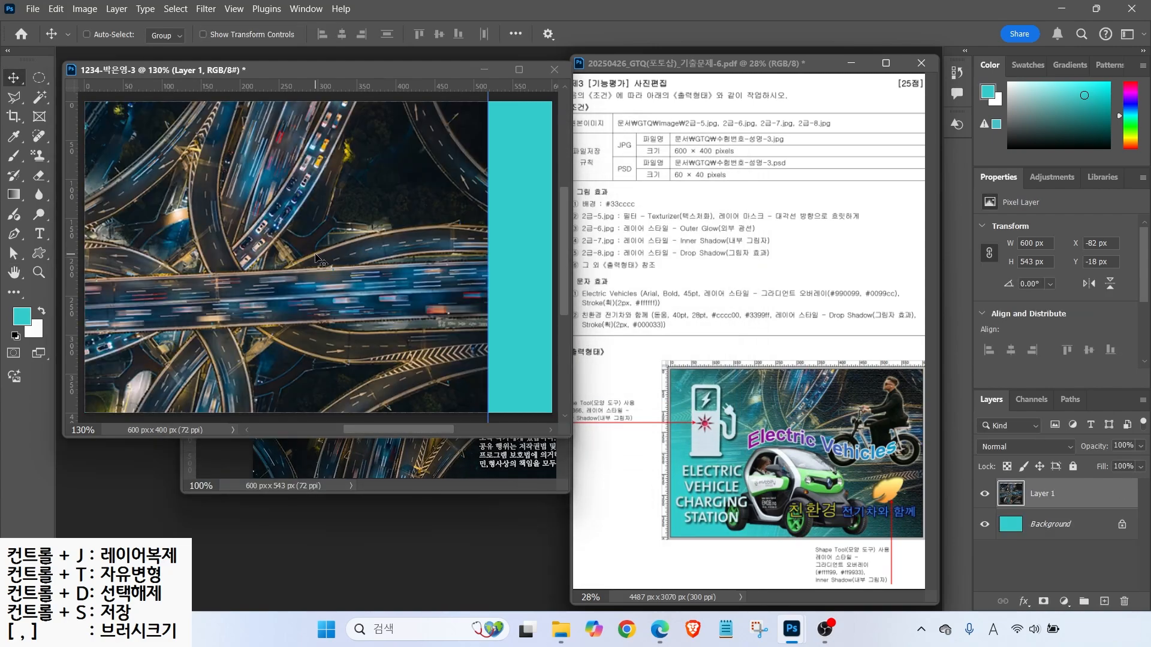
left_click_drag(319, 250, 383, 252)
left_click(393, 458)
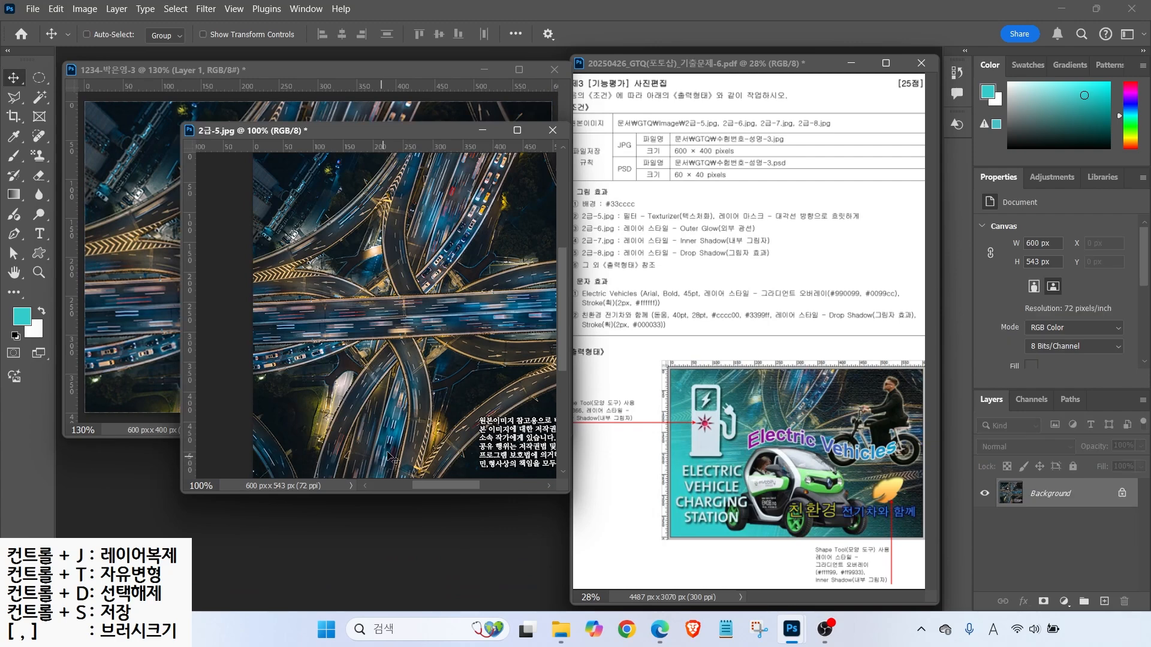
left_click(552, 130)
left_click(598, 246)
- Rename the new layer 2-5 and move it up on the canvas
double_click(1040, 493)
type("2-5")
key("Return")
left_click_drag(441, 307, 441, 231)
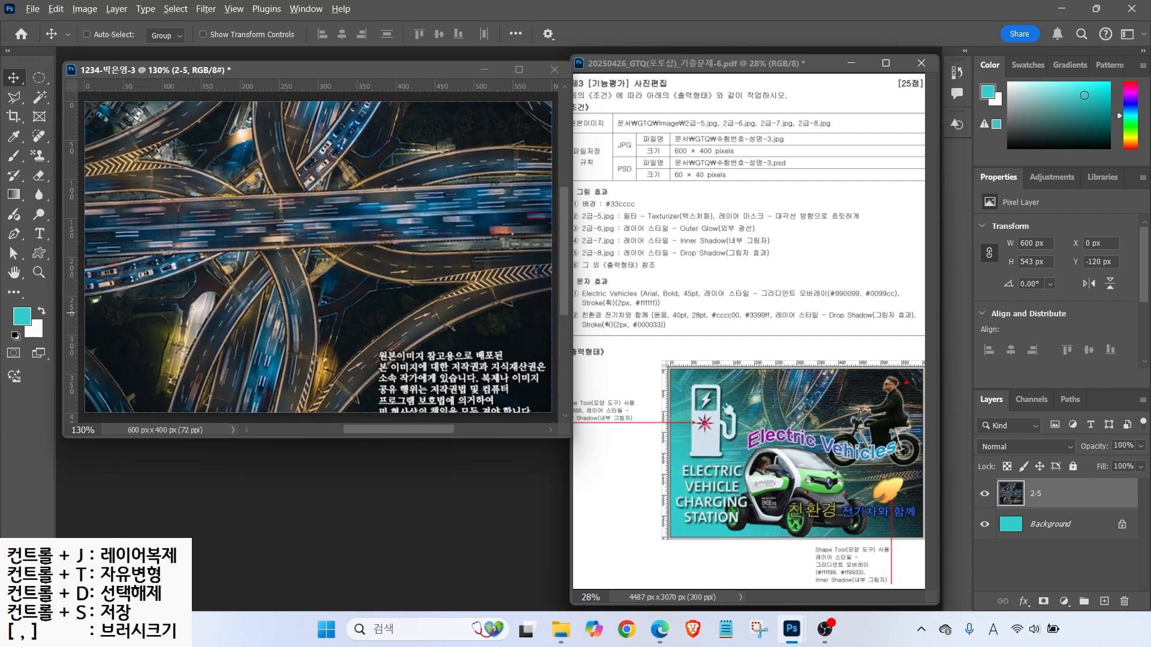
left_click_drag(918, 369, 955, 347)
left_click_drag(516, 84, 575, 145)
key("Escape")
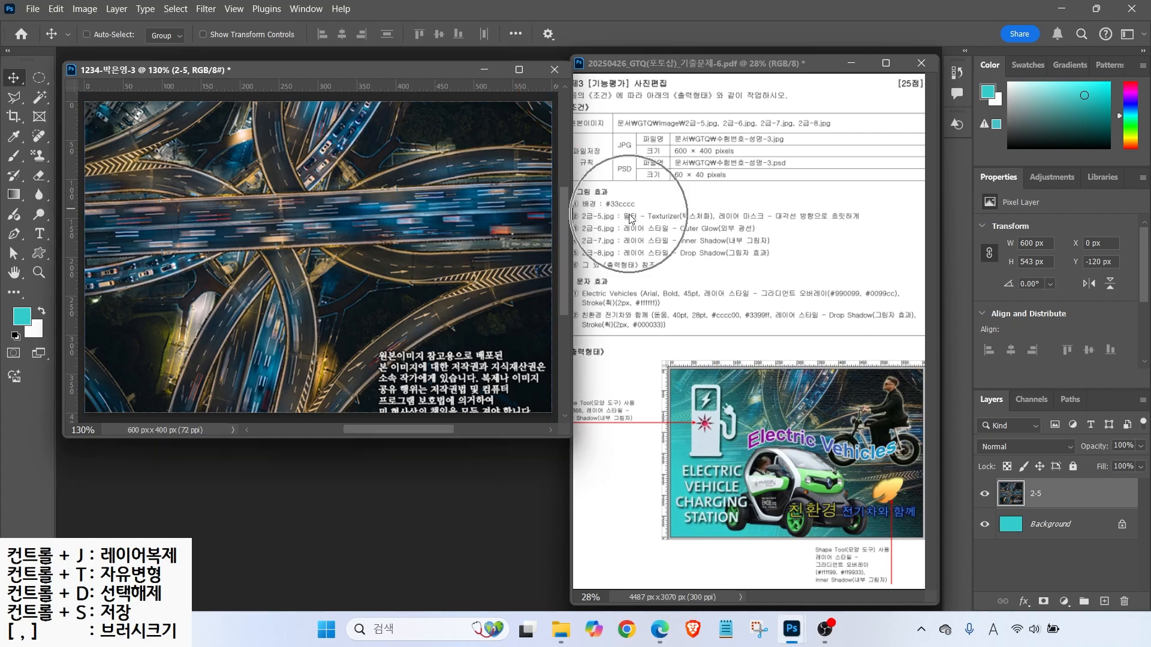
- Apply the Filter Gallery's Texturizer with Canvas texture to the 2-5 highway layer
left_click(205, 9)
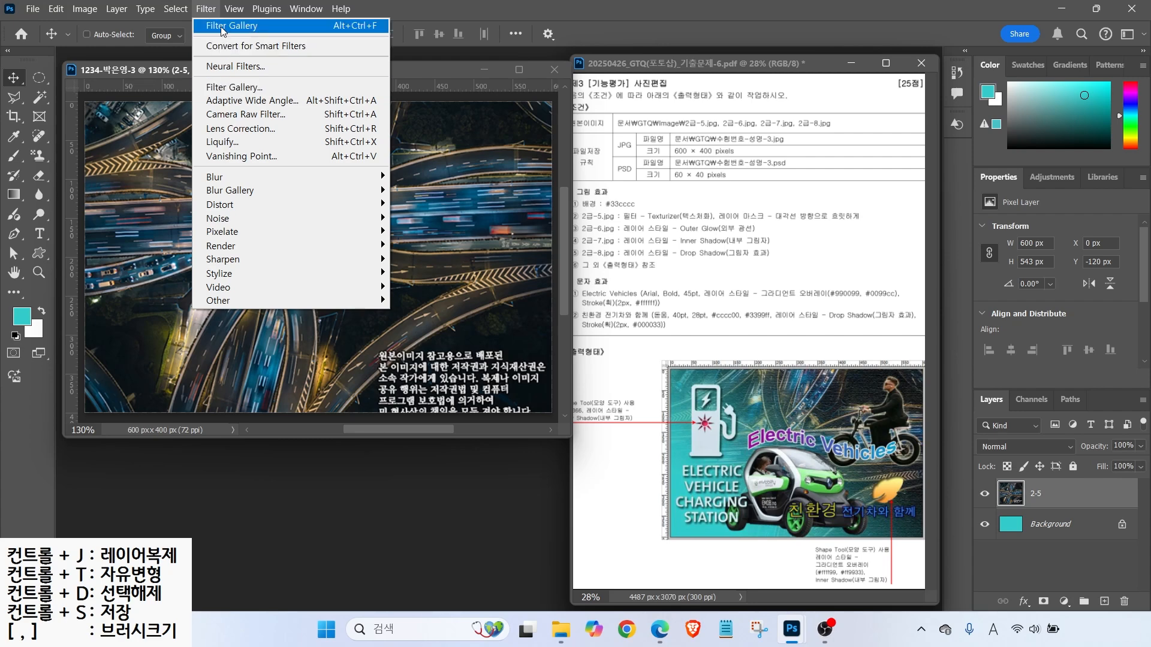
left_click(222, 88)
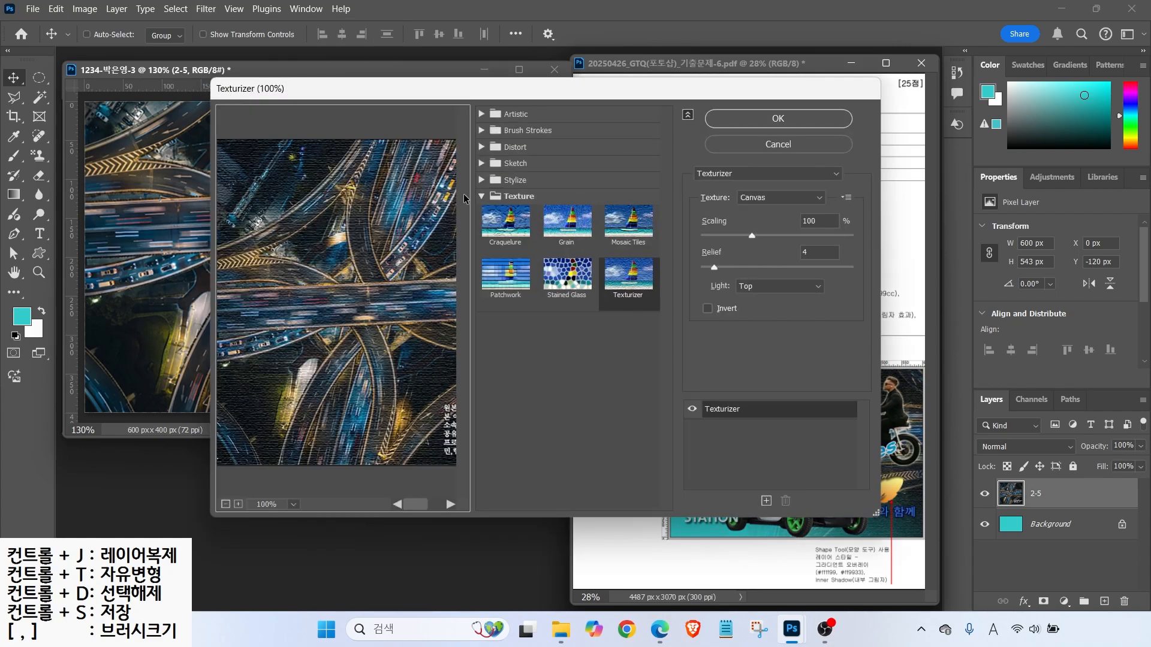
left_click(776, 175)
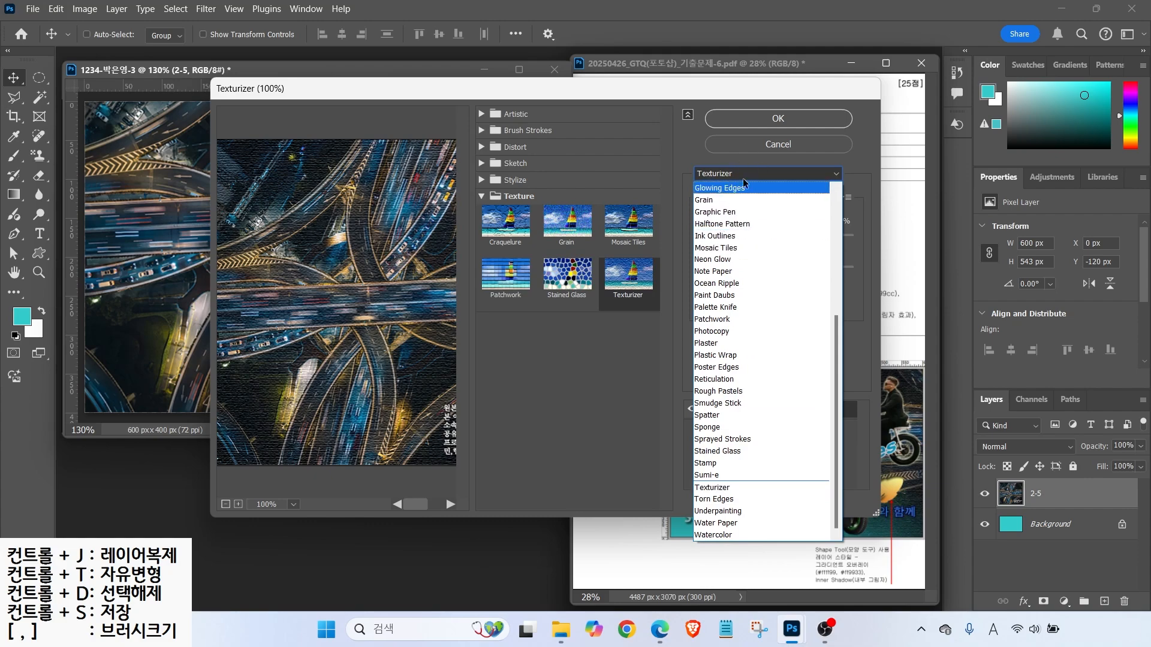
left_click(615, 293)
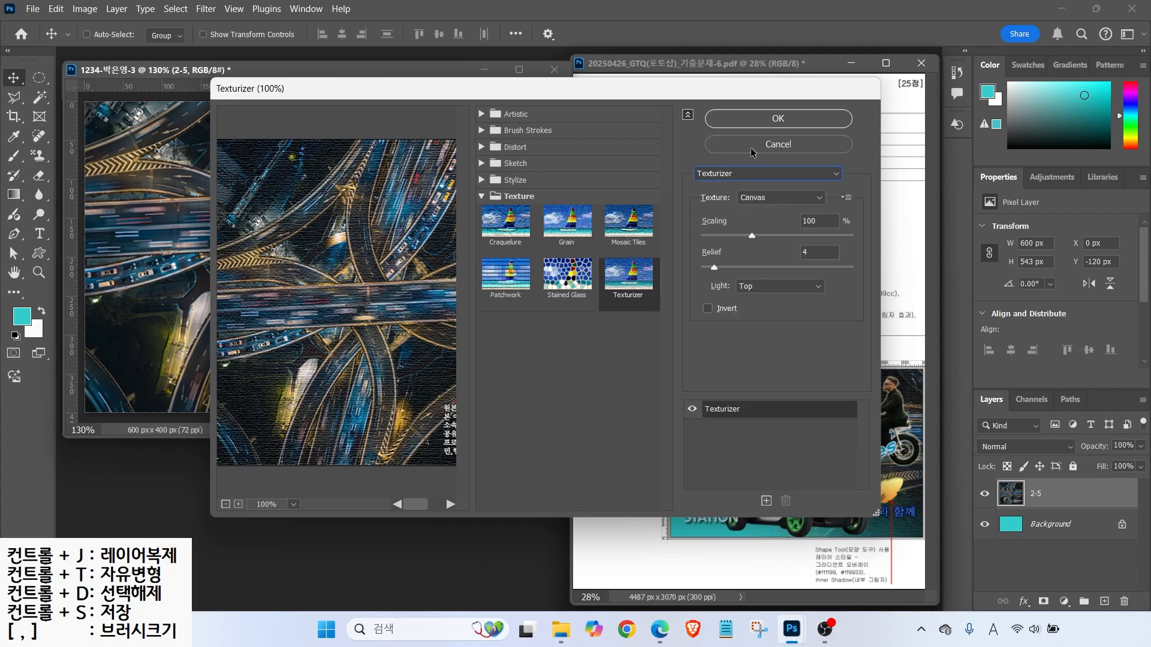
key("Return")
mouse_move(718, 221)
left_mouse_down()
mouse_move(784, 241)
mouse_move(853, 230)
mouse_move(822, 196)
mouse_move(844, 180)
left_mouse_up()
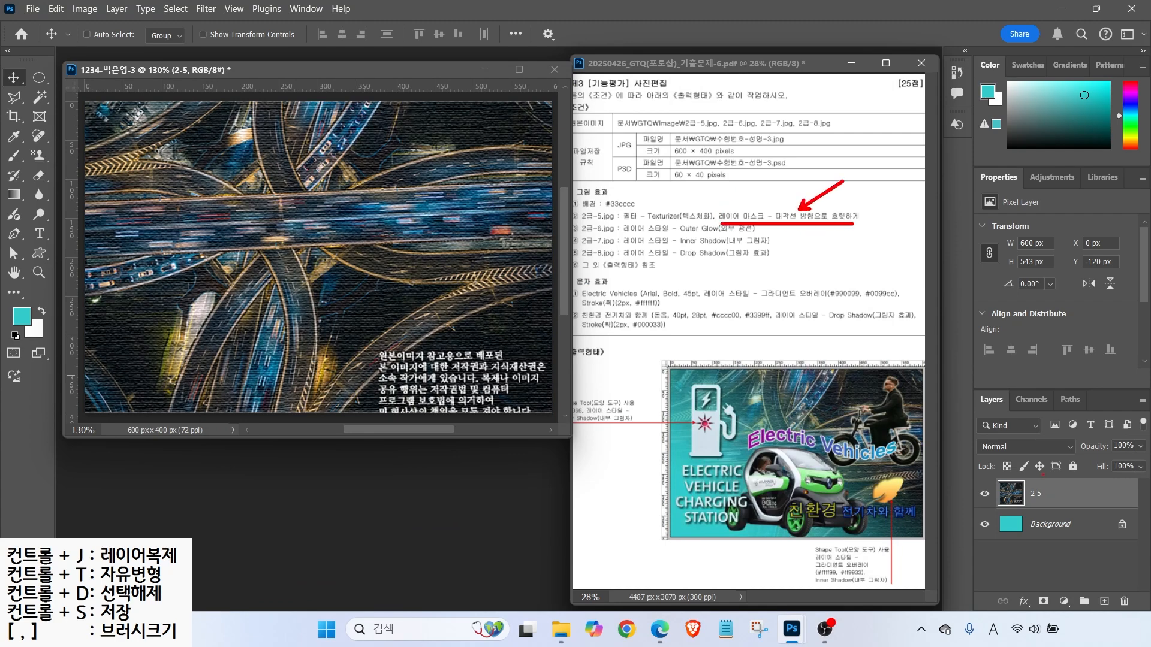
mouse_move(953, 383)
left_mouse_down()
mouse_move(1106, 590)
mouse_move(1149, 615)
left_mouse_up()
mouse_move(1033, 593)
left_mouse_down()
mouse_move(1058, 610)
mouse_move(1076, 563)
left_mouse_up()
key("Escape")
- Attach a blank white layer mask to the 2-5 highway layer
left_click(1044, 602)
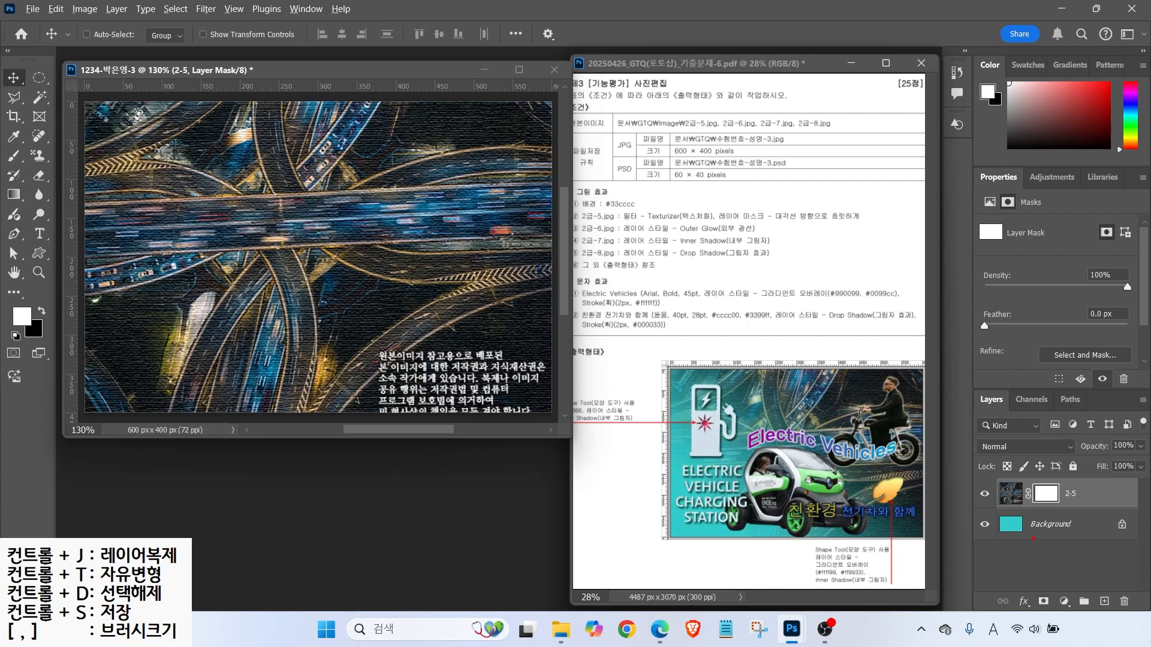
mouse_move(1068, 517)
left_mouse_down()
mouse_move(1027, 473)
mouse_move(1074, 510)
left_mouse_up()
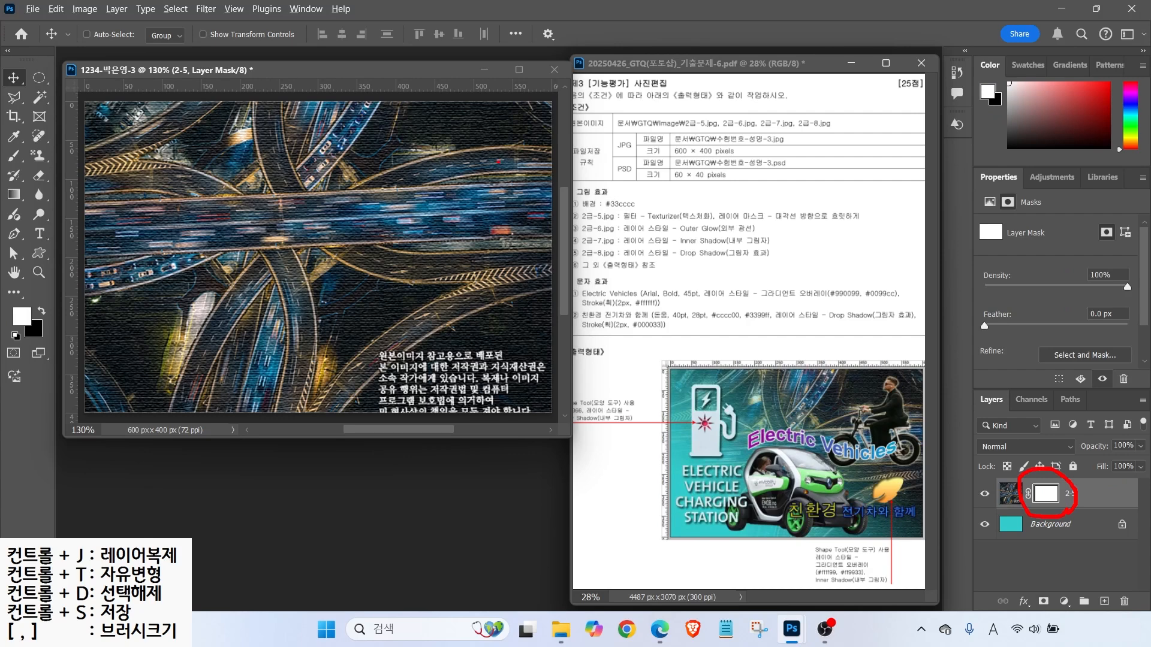
mouse_move(178, 153)
left_mouse_down()
mouse_move(207, 254)
mouse_move(474, 284)
mouse_move(476, 330)
left_mouse_up()
key("Escape")
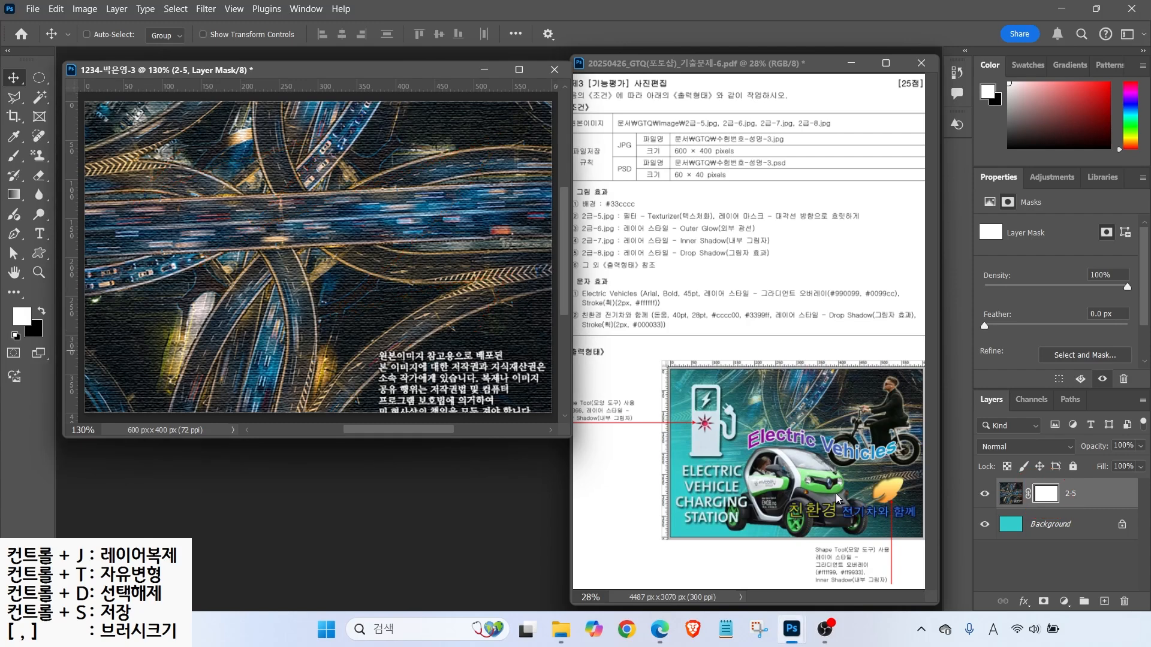
mouse_move(570, 288)
left_mouse_down()
mouse_move(383, 90)
mouse_move(531, 180)
mouse_move(499, 283)
left_mouse_up()
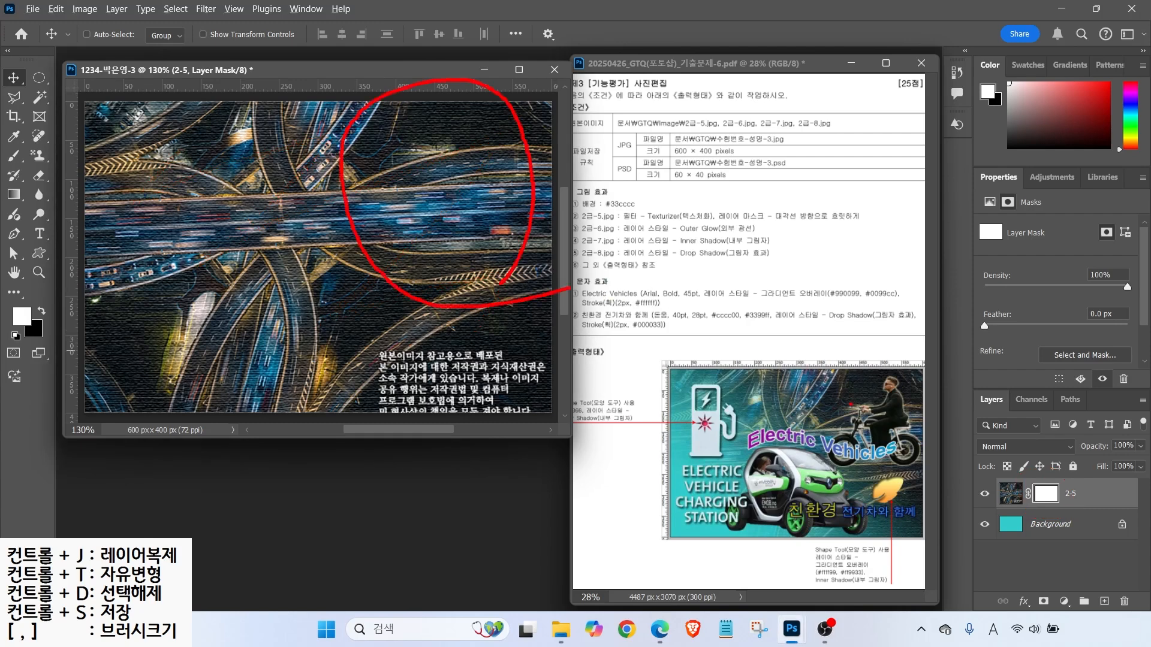
mouse_move(938, 420)
left_mouse_down()
mouse_move(890, 277)
mouse_move(943, 351)
left_mouse_up()
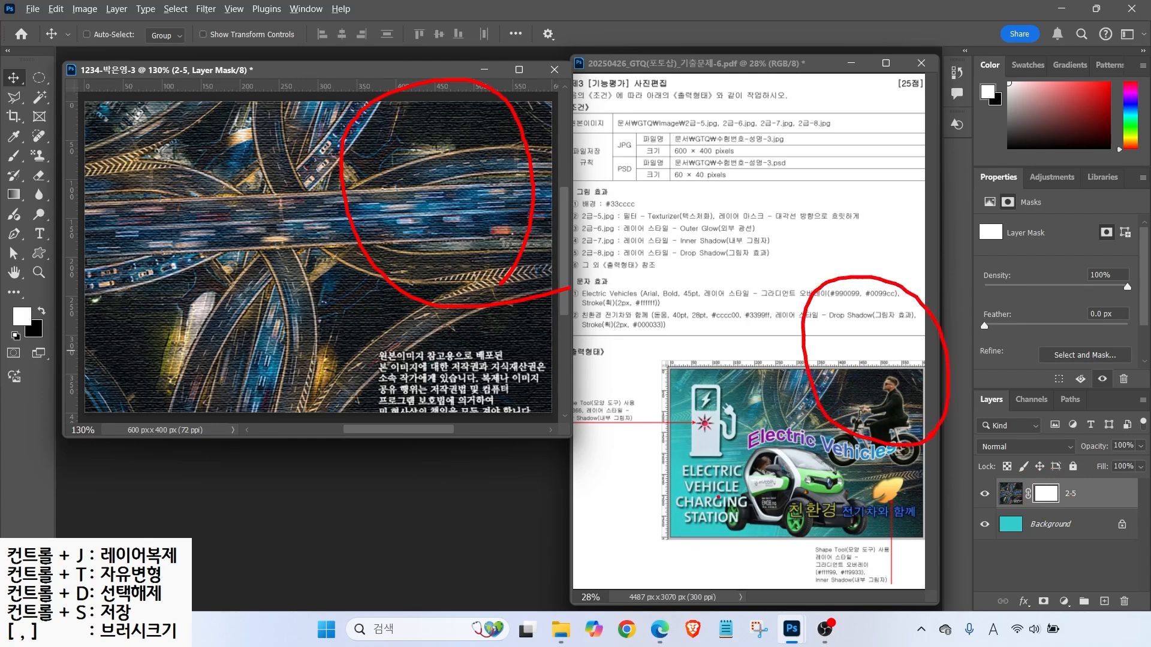
left_click_drag(720, 497, 626, 561)
left_click_drag(649, 487, 712, 562)
left_click_drag(259, 291, 105, 406)
left_click_drag(93, 317, 234, 478)
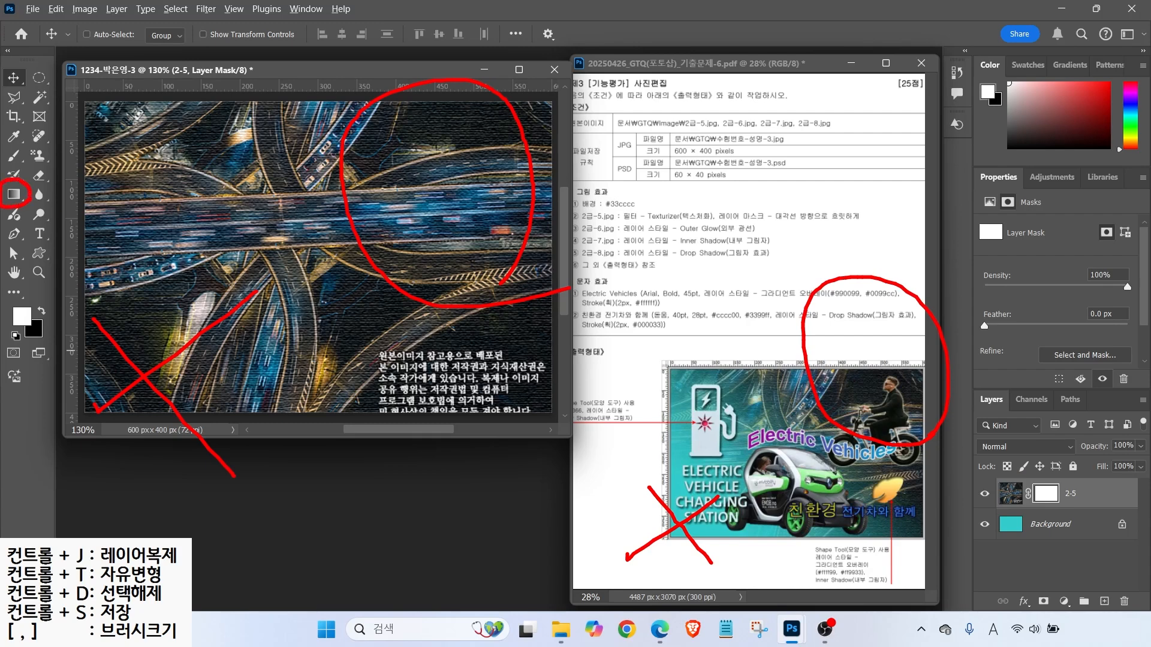
key("Escape")
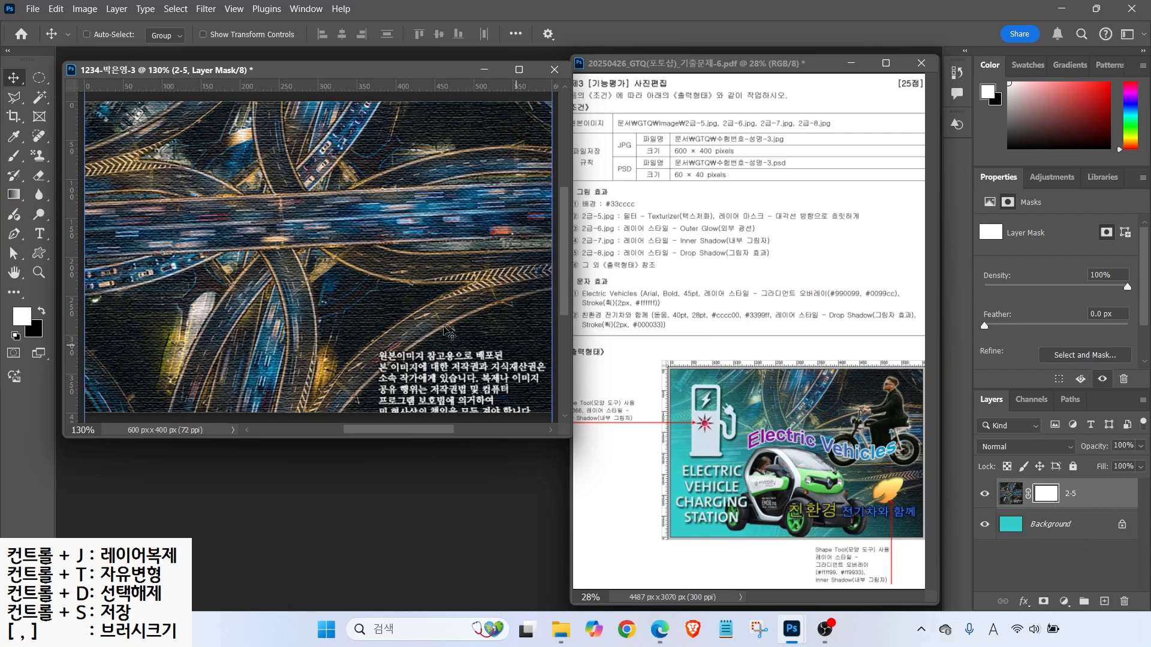
left_click(14, 195)
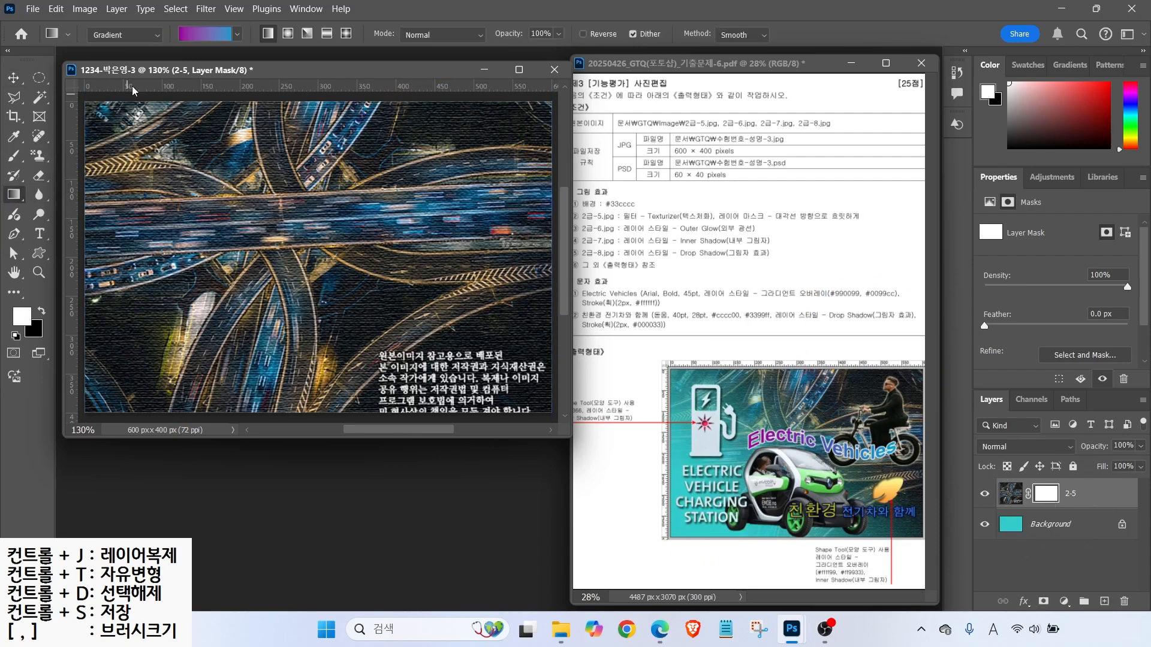
- Choose the white-to-black gradient preset
left_click(202, 37)
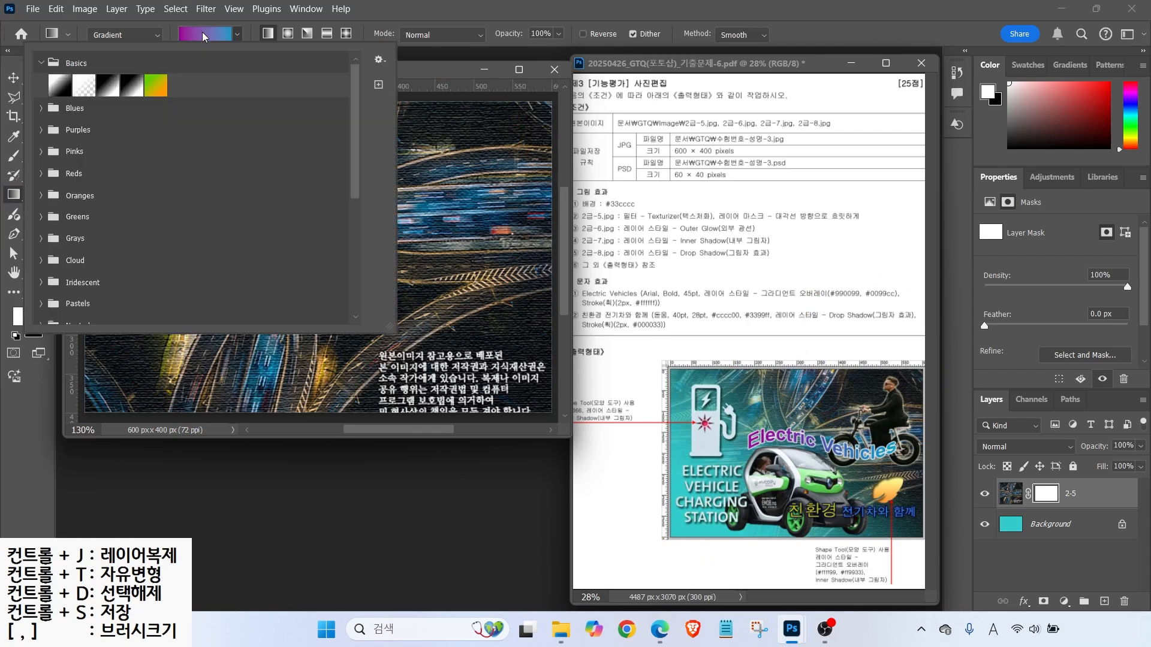
left_click(54, 90)
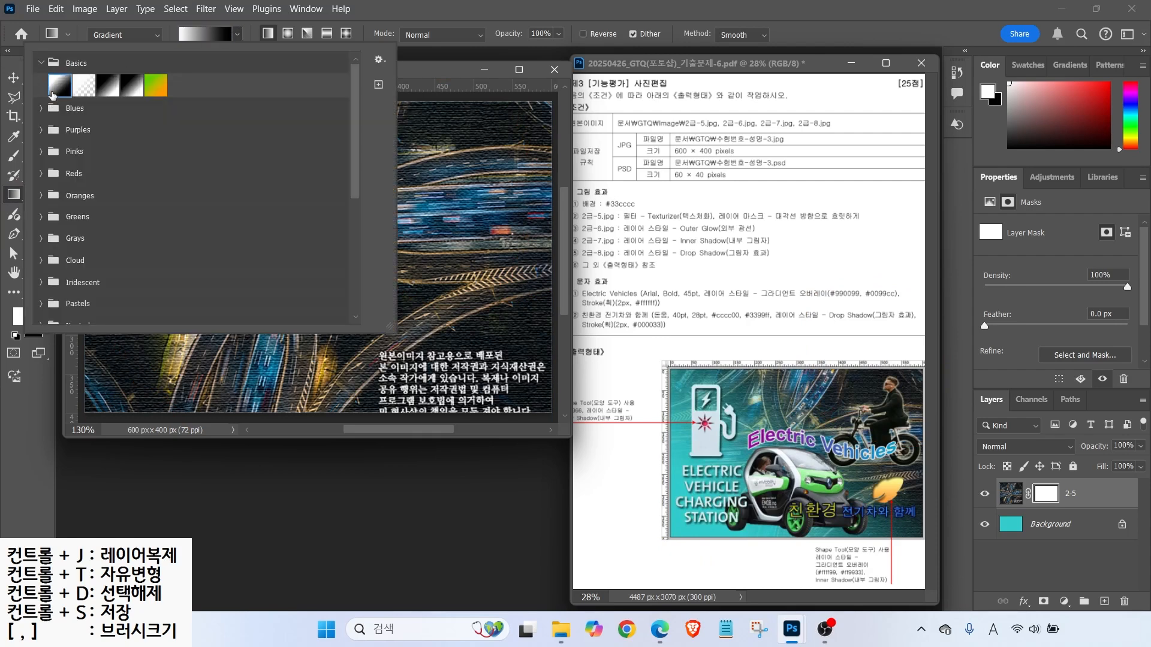
left_click(107, 89)
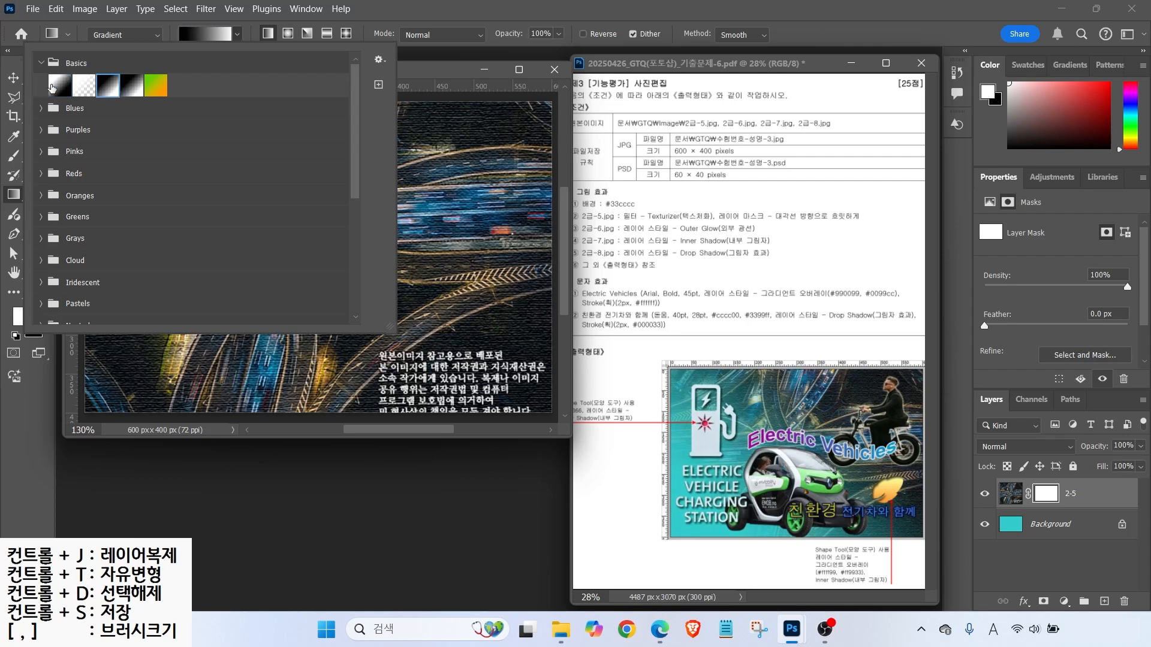
left_click(52, 89)
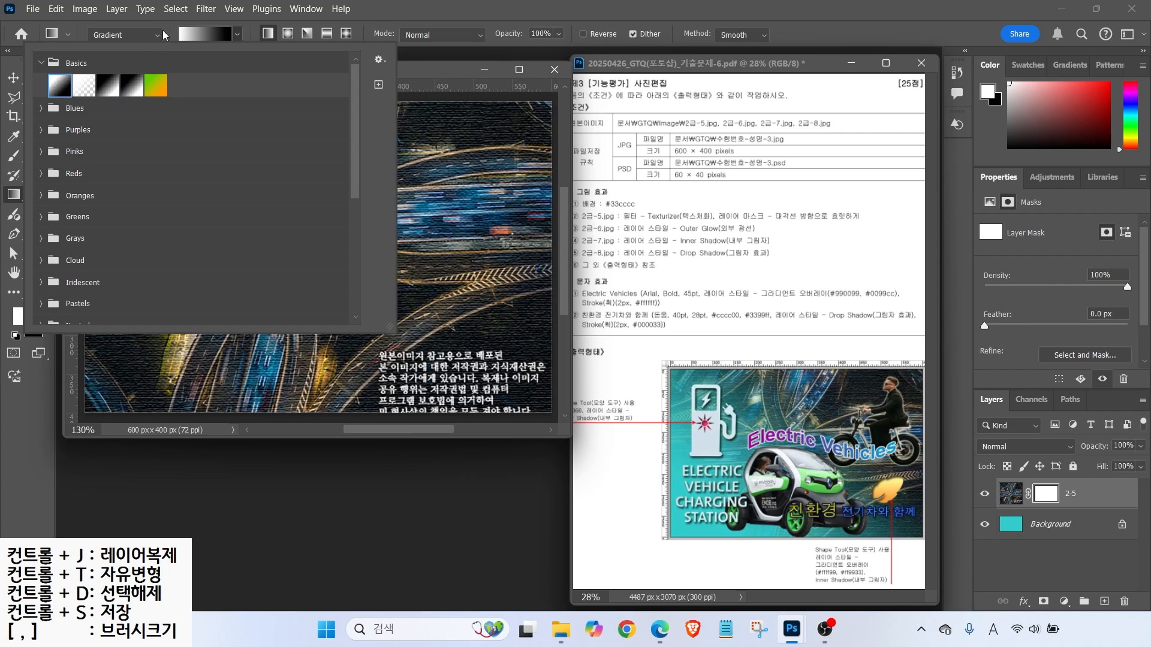
left_click(197, 35)
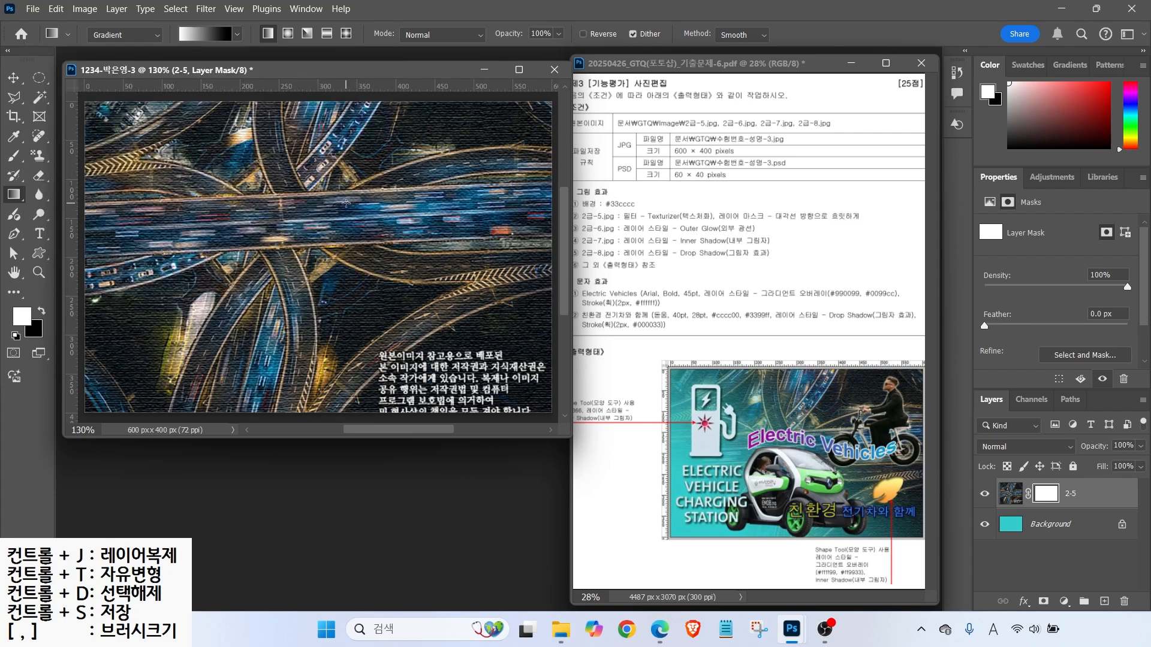
- Drag a diagonal gradient on the 2-5 mask from upper right to lower left
mouse_move(516, 214)
left_mouse_down()
mouse_move(462, 84)
mouse_move(544, 190)
left_mouse_up()
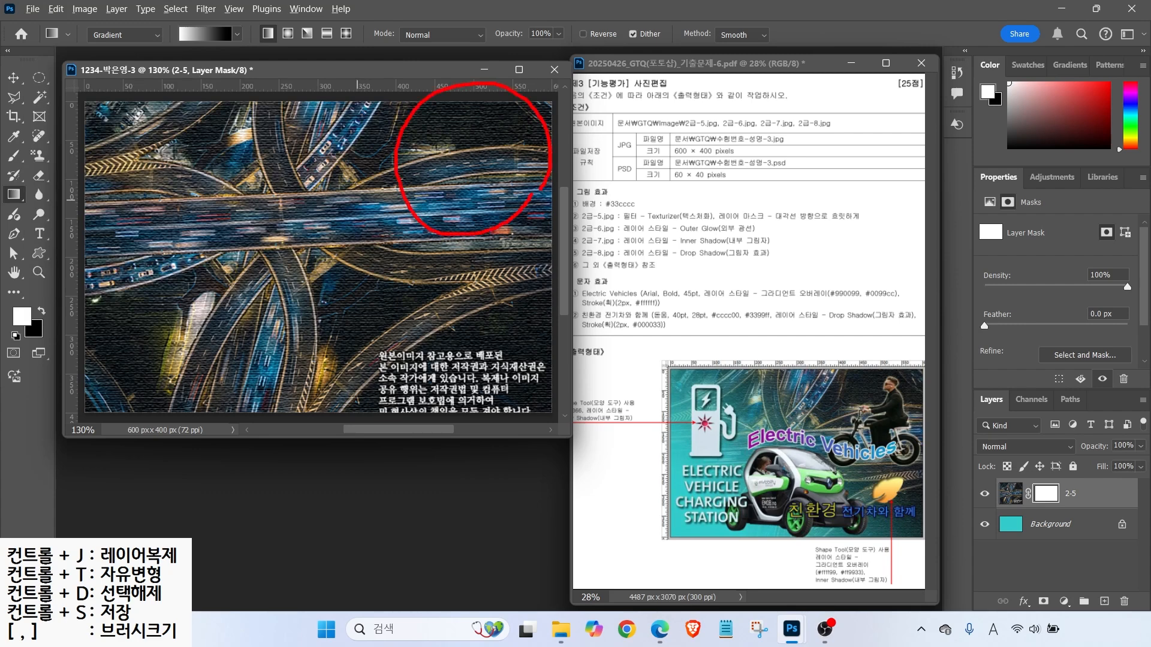
mouse_move(452, 102)
left_mouse_down()
mouse_move(481, 119)
mouse_move(452, 141)
mouse_move(489, 132)
left_mouse_up()
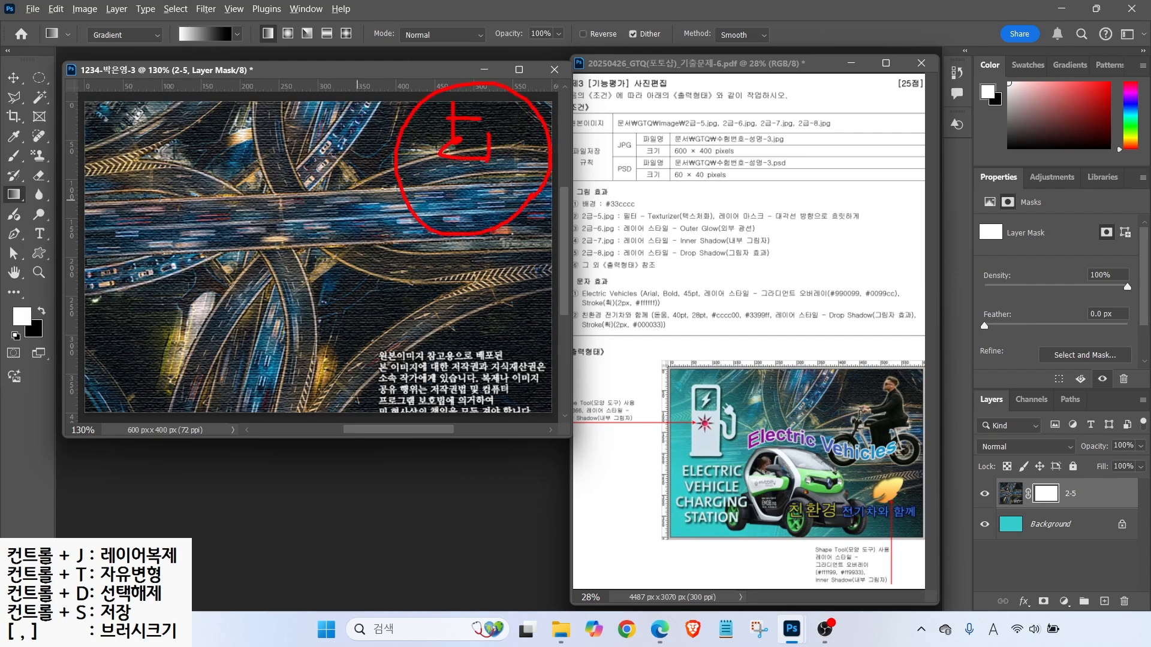
left_click_drag(157, 329, 105, 397)
left_click_drag(109, 342, 142, 400)
left_click_drag(174, 310, 186, 362)
left_click_drag(218, 324, 220, 368)
mouse_move(197, 380)
left_mouse_down()
mouse_move(198, 402)
mouse_move(233, 396)
left_mouse_up()
left_click_drag(198, 373, 235, 393)
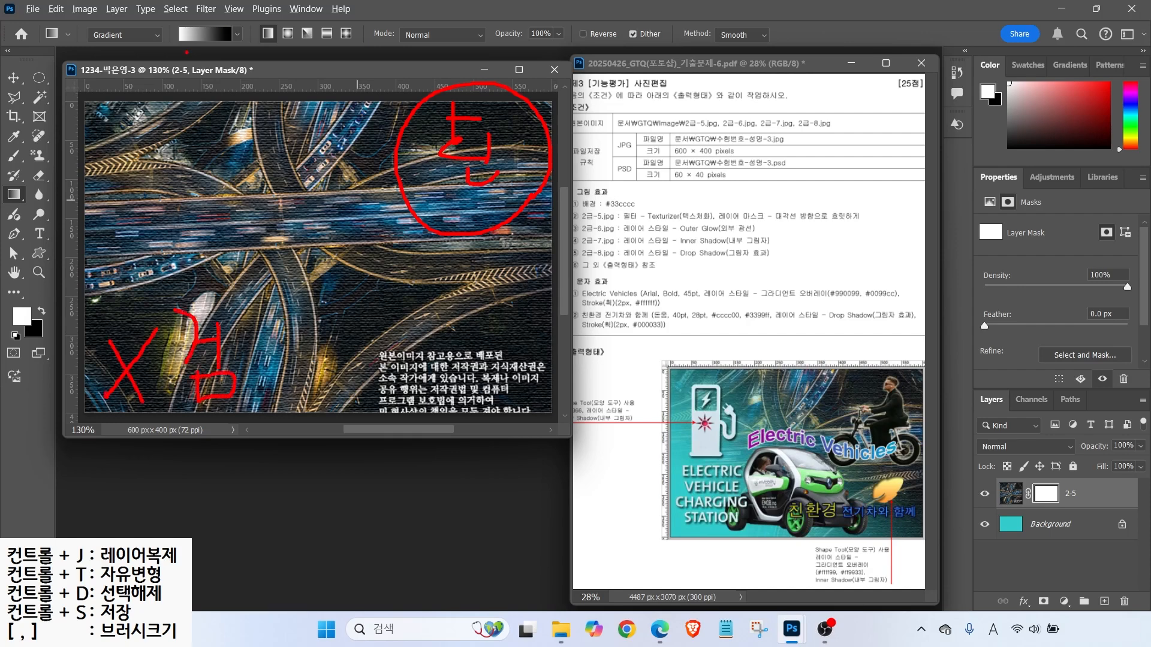
left_click_drag(178, 47, 162, 65)
mouse_move(420, 149)
left_mouse_down()
mouse_move(403, 165)
mouse_move(402, 154)
mouse_move(201, 298)
mouse_move(203, 272)
mouse_move(178, 312)
left_mouse_up()
left_click_drag(178, 312, 228, 304)
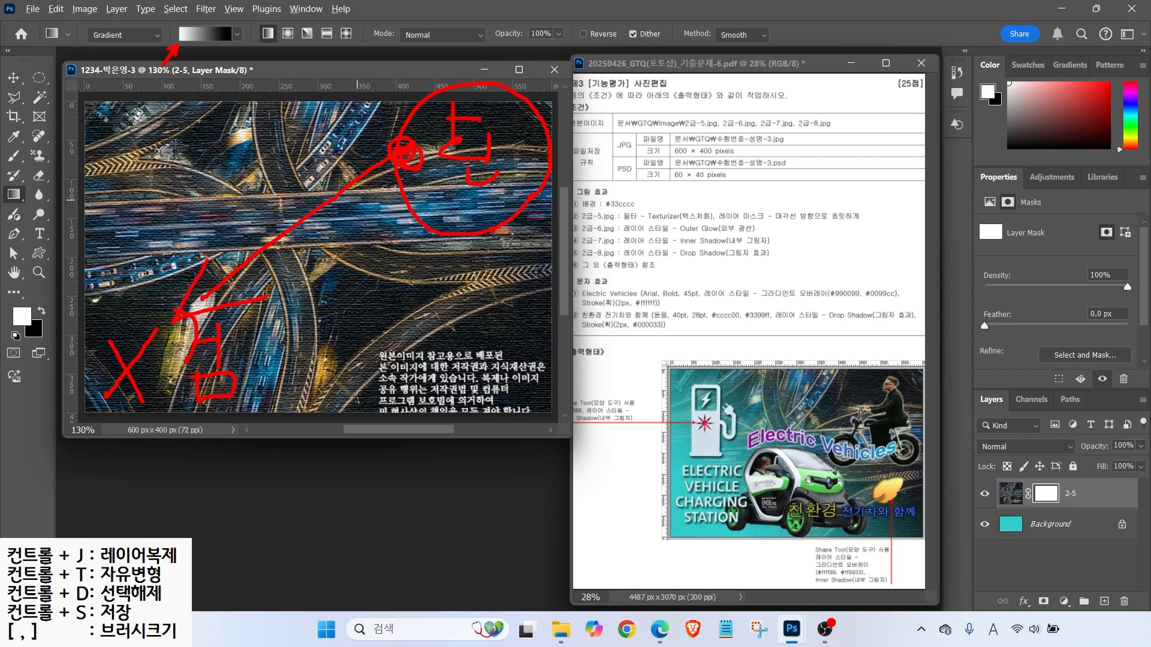
key("Escape")
mouse_move(431, 160)
left_mouse_down()
mouse_move(226, 304)
mouse_move(169, 333)
mouse_move(265, 268)
mouse_move(150, 336)
mouse_move(322, 226)
mouse_move(172, 343)
left_mouse_up()
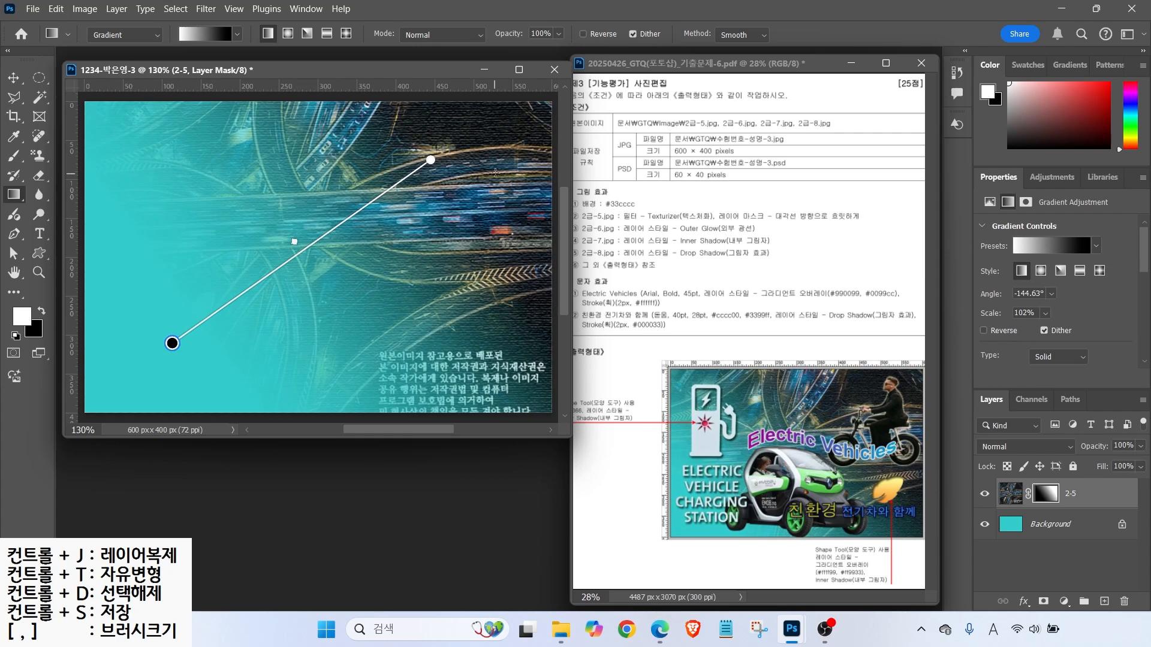
left_click_drag(485, 163, 150, 365)
left_click_drag(383, 167, 141, 330)
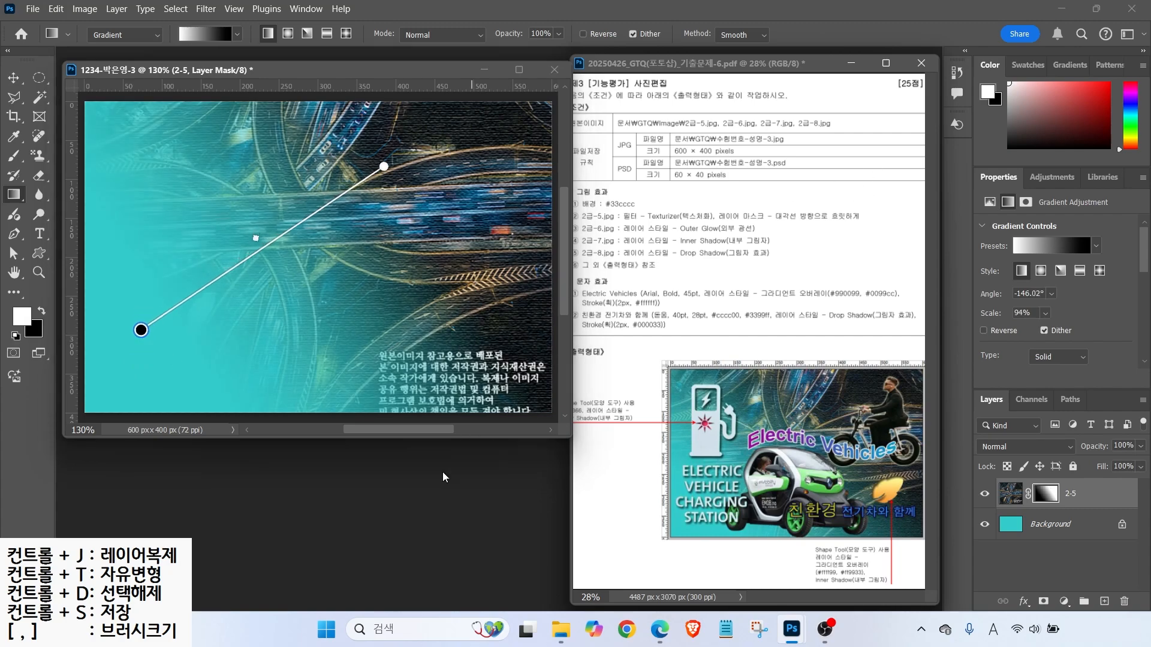
- Open the motorcycle photo 2급-6.jpg
key("ctrl+o")
left_click(311, 222)
left_click(467, 426)
left_click_drag(226, 91, 461, 122)
left_click(39, 97)
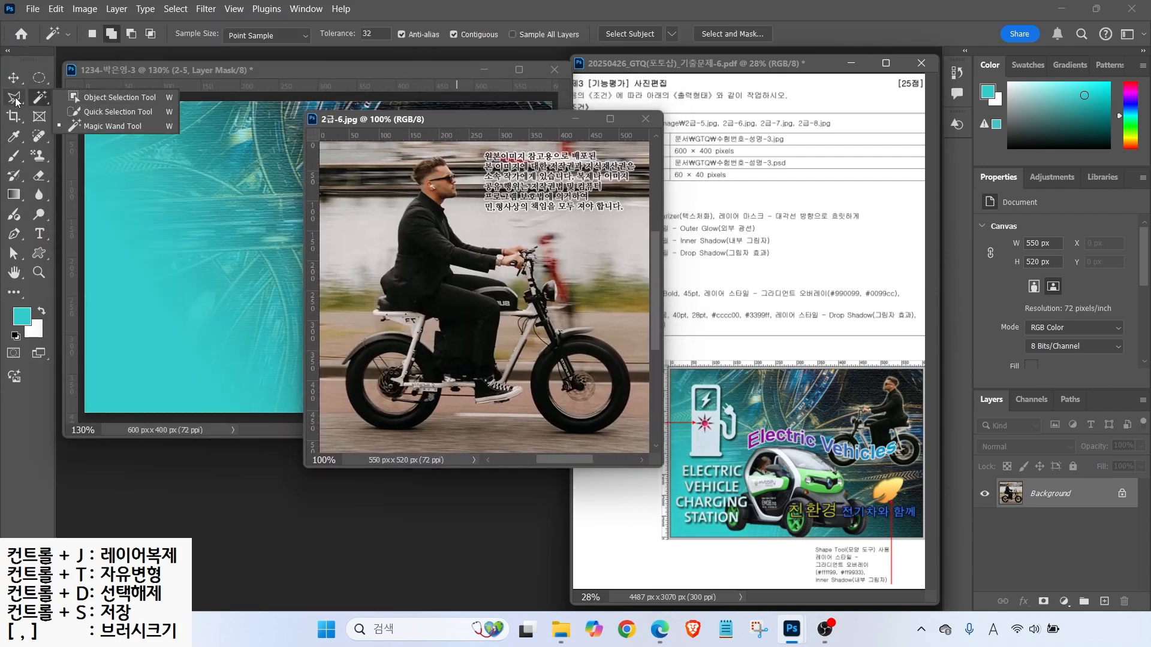
- Select the rider and motorcycle with the Object Selection tool
left_click(114, 101)
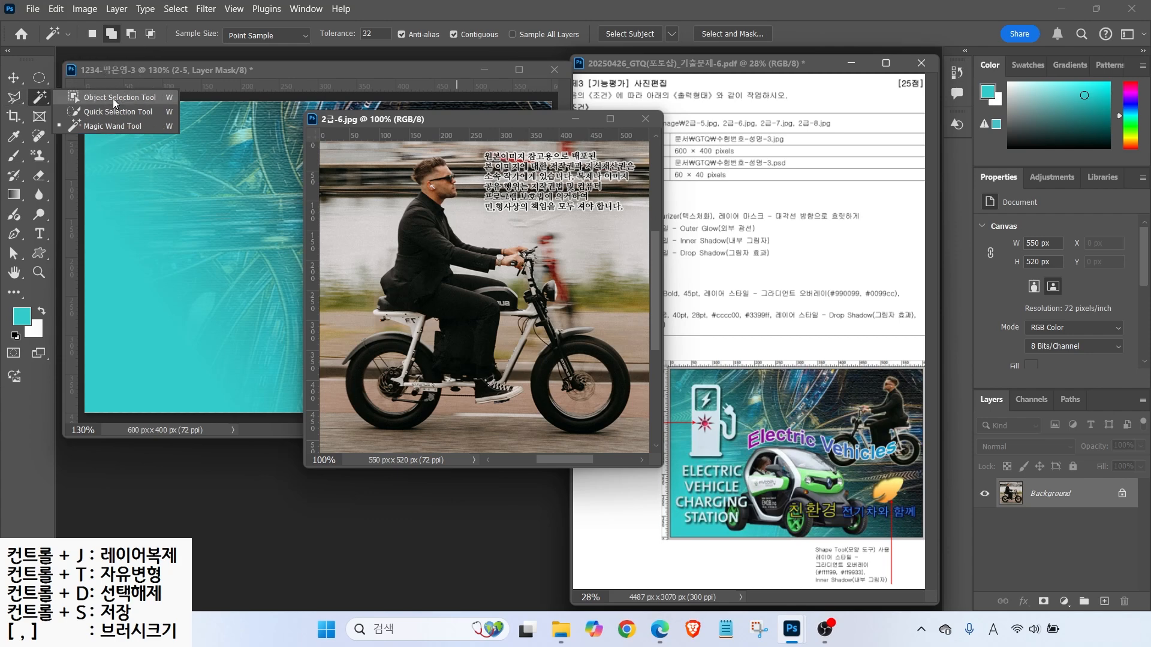
left_click(113, 98)
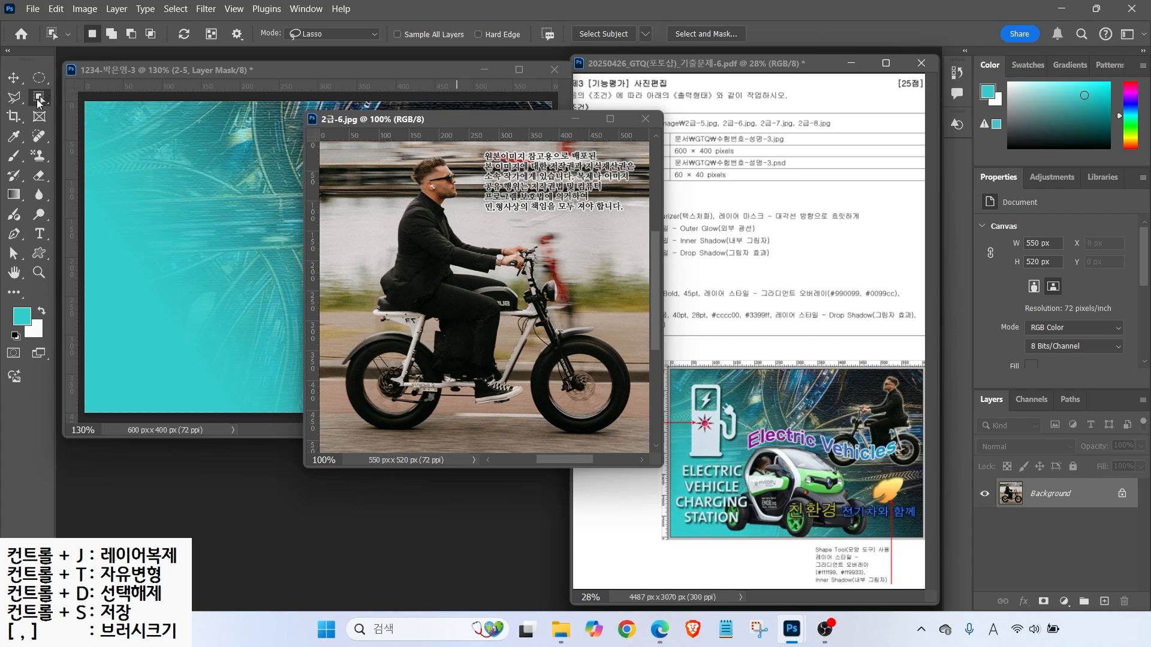
mouse_move(406, 159)
left_mouse_down()
mouse_move(393, 212)
mouse_move(333, 336)
mouse_move(327, 409)
mouse_move(378, 451)
mouse_move(635, 388)
mouse_move(571, 238)
mouse_move(401, 161)
left_mouse_up()
right_click(40, 98)
left_click(113, 112)
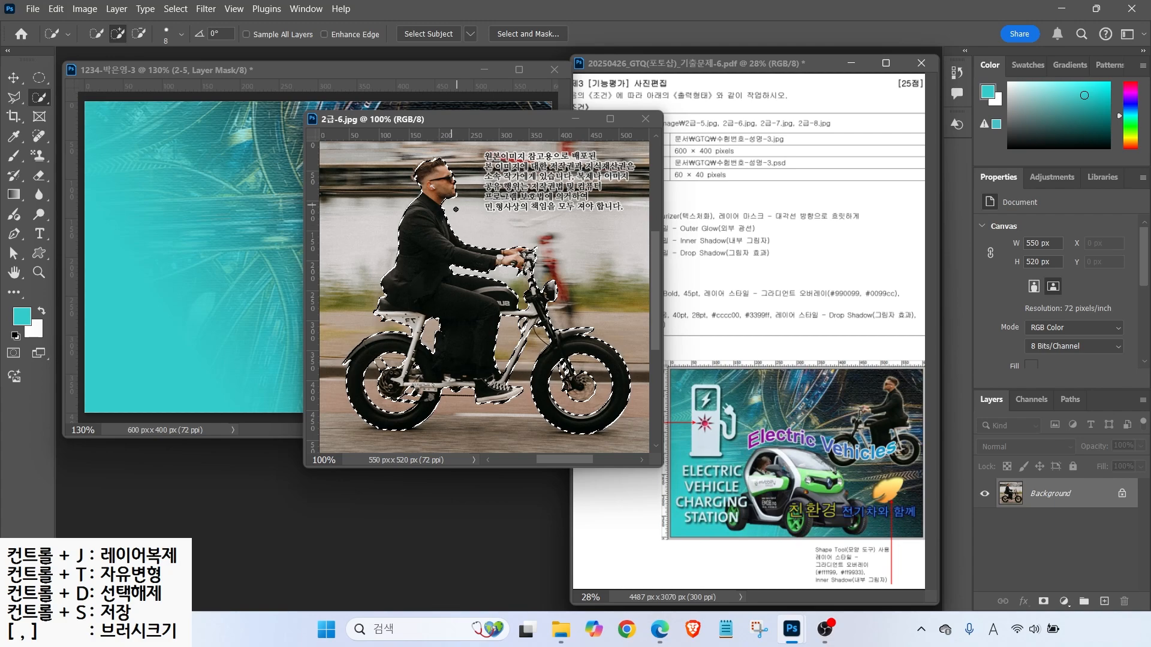
- Move the rider into the composite, close the source photo, and name the layer 2-6
key("v")
left_click_drag(426, 280, 242, 291)
left_click(645, 118)
double_click(1041, 493)
type("2-6")
key("Return")
- Shrink the rider to about half size, flip it horizontally, and place it upper right
key("ctrl+t")
left_click_drag(513, 123, 354, 273)
left_click_drag(279, 286, 459, 144)
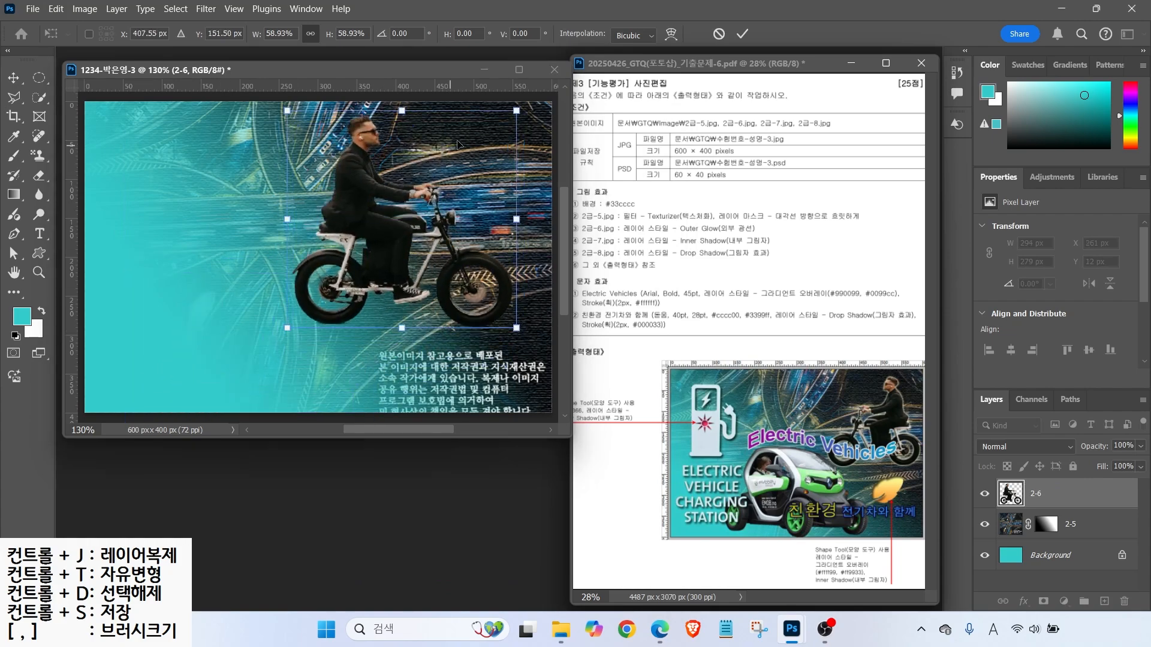
left_click_drag(516, 111, 485, 141)
left_click_drag(349, 245, 391, 213)
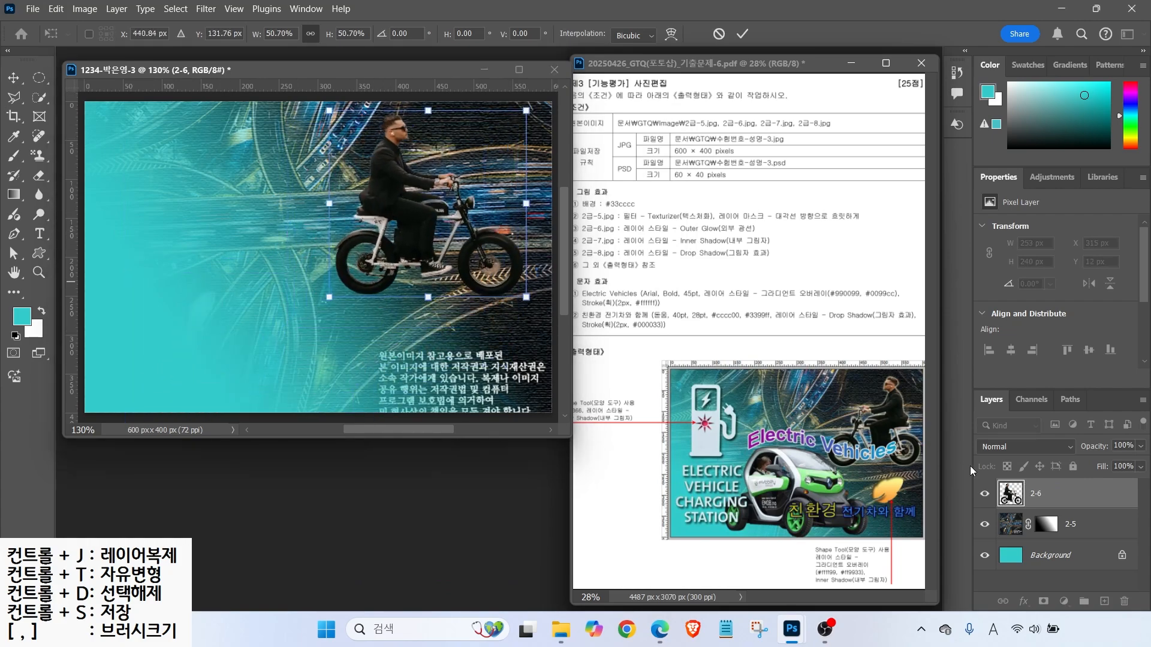
right_click(418, 221)
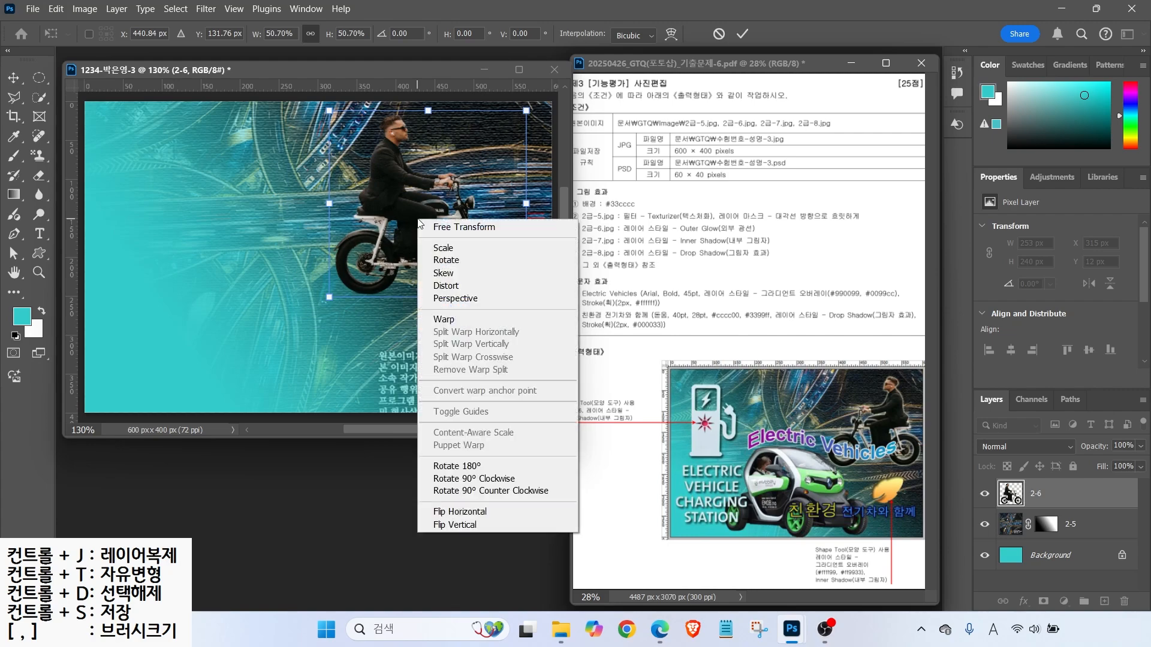
left_click(447, 511)
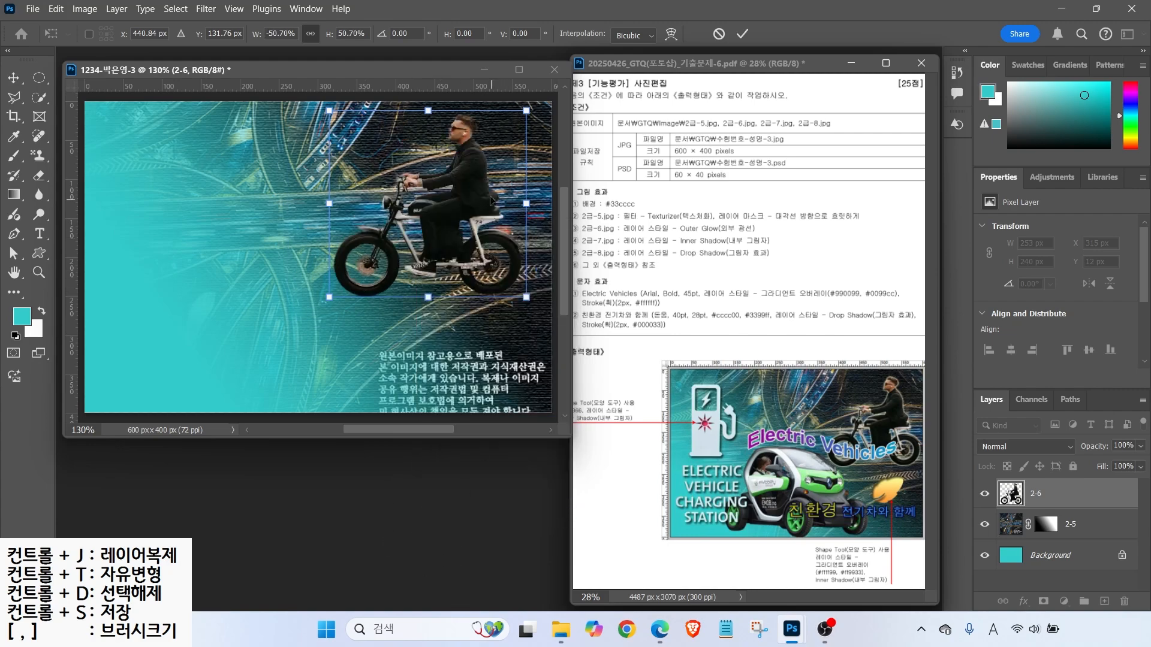
left_click_drag(472, 203, 488, 201)
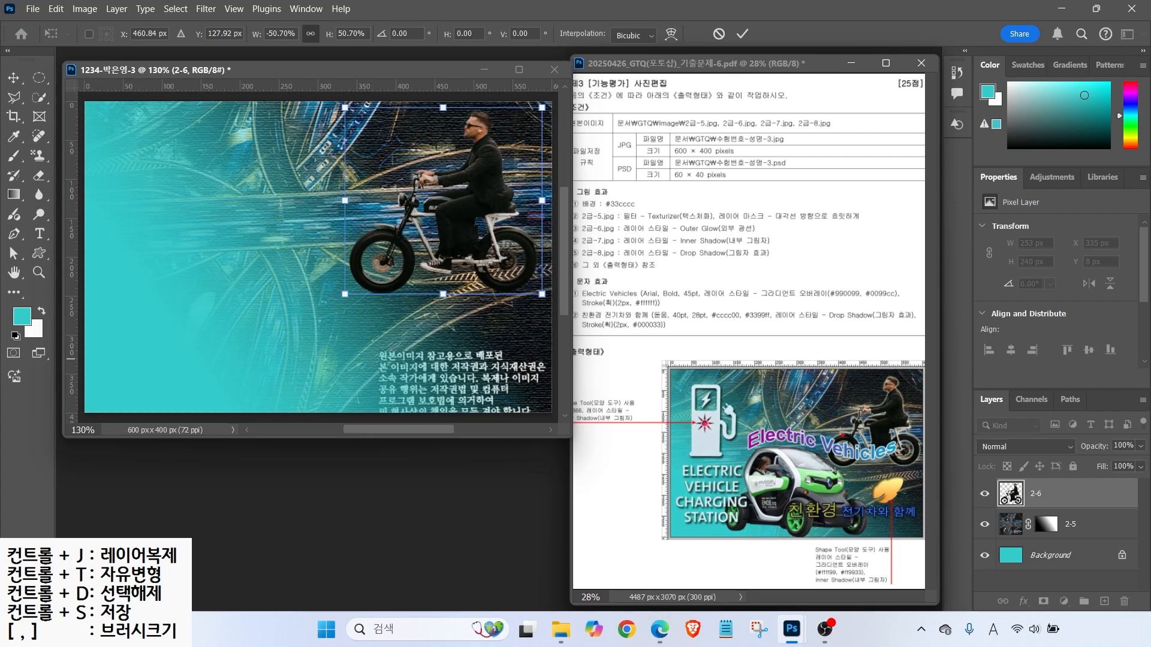
left_click_drag(829, 459, 829, 333)
key("Escape")
left_click_drag(345, 294, 371, 271)
key("Return")
- Give layer 2-6 an Outer Glow with default settings
left_click(1024, 602)
left_click(1043, 579)
key("Return")
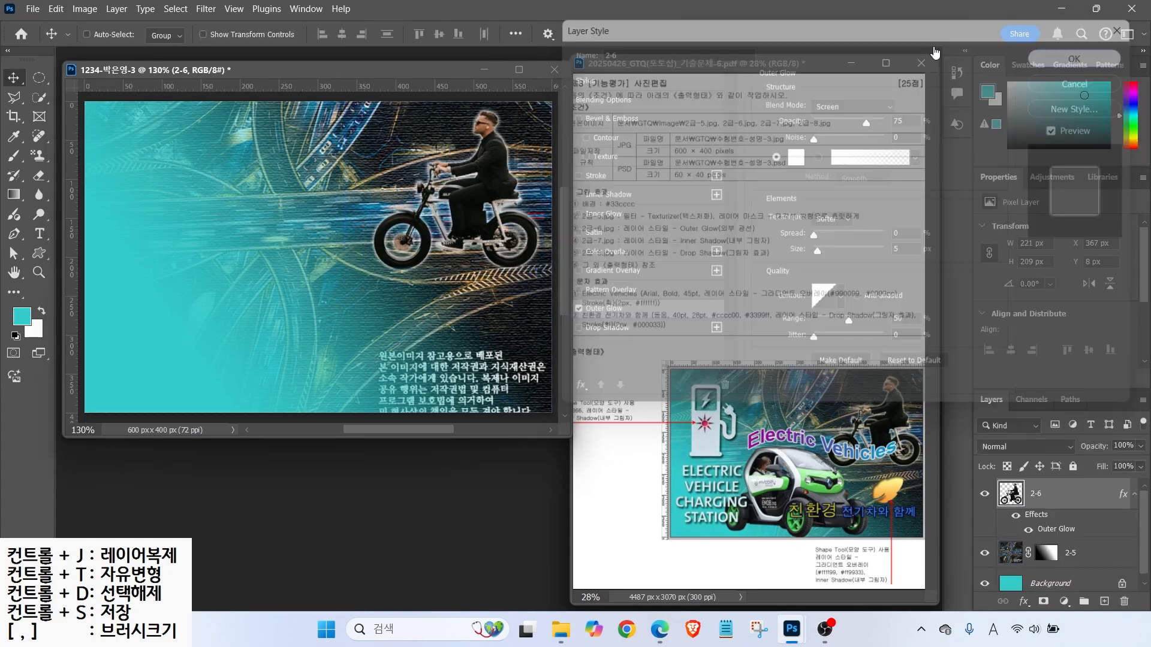
- Open the car photo 2급-7.jpg
key("ctrl+o")
double_click(411, 233)
left_click_drag(167, 88, 318, 212)
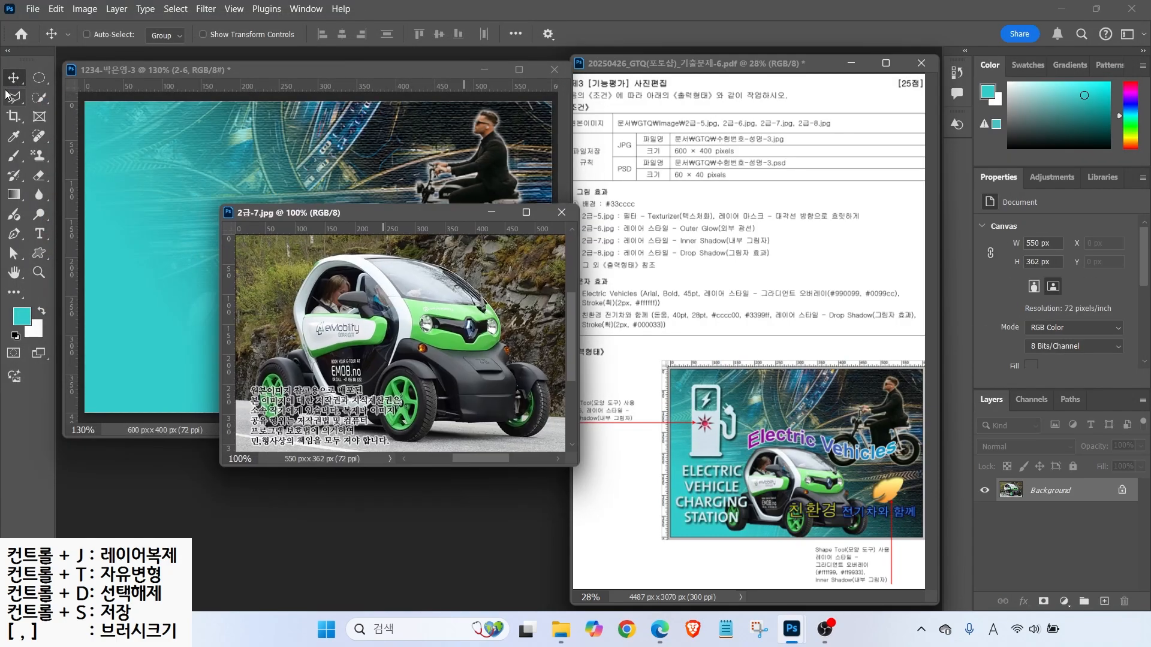
- Select the white car with Object Selection, adding its rear wheel with the Lasso
key("w")
key("shift+w")
key("shift+w")
mouse_move(299, 258)
left_mouse_down()
mouse_move(255, 353)
mouse_move(290, 445)
mouse_move(479, 439)
mouse_move(560, 411)
mouse_move(520, 320)
mouse_move(390, 244)
mouse_move(302, 259)
left_mouse_up()
right_click(12, 104)
left_click(66, 97)
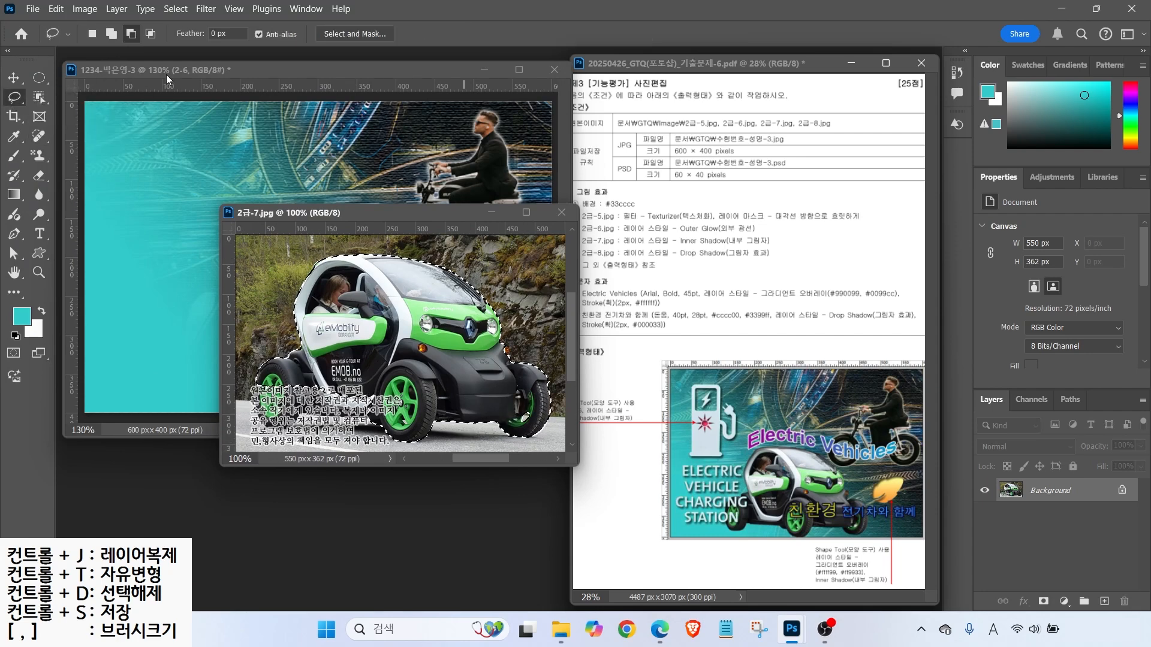
mouse_move(313, 351)
left_mouse_down()
mouse_move(256, 388)
mouse_move(272, 427)
mouse_move(313, 417)
mouse_move(376, 425)
mouse_move(360, 359)
left_mouse_up()
- Drag the car into the composite, close its source photo, and name the layer 2-7
key("v")
left_click_drag(318, 326, 157, 330)
left_click(360, 449)
left_click(562, 213)
double_click(1042, 493)
type("2-7")
key("Return")
- Resize the car with Free Transform and position it at the lower left
key("ctrl+t")
left_click_drag(467, 227, 289, 341)
left_click_drag(232, 363, 364, 299)
left_click_drag(279, 348, 260, 348)
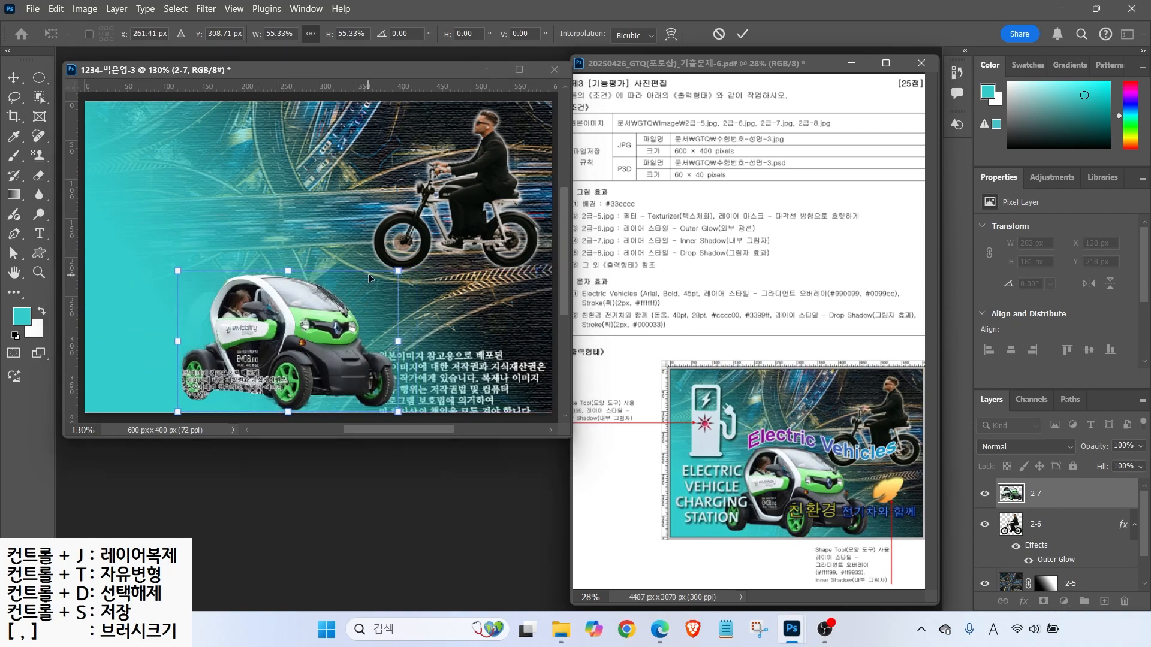
left_click_drag(398, 271, 451, 236)
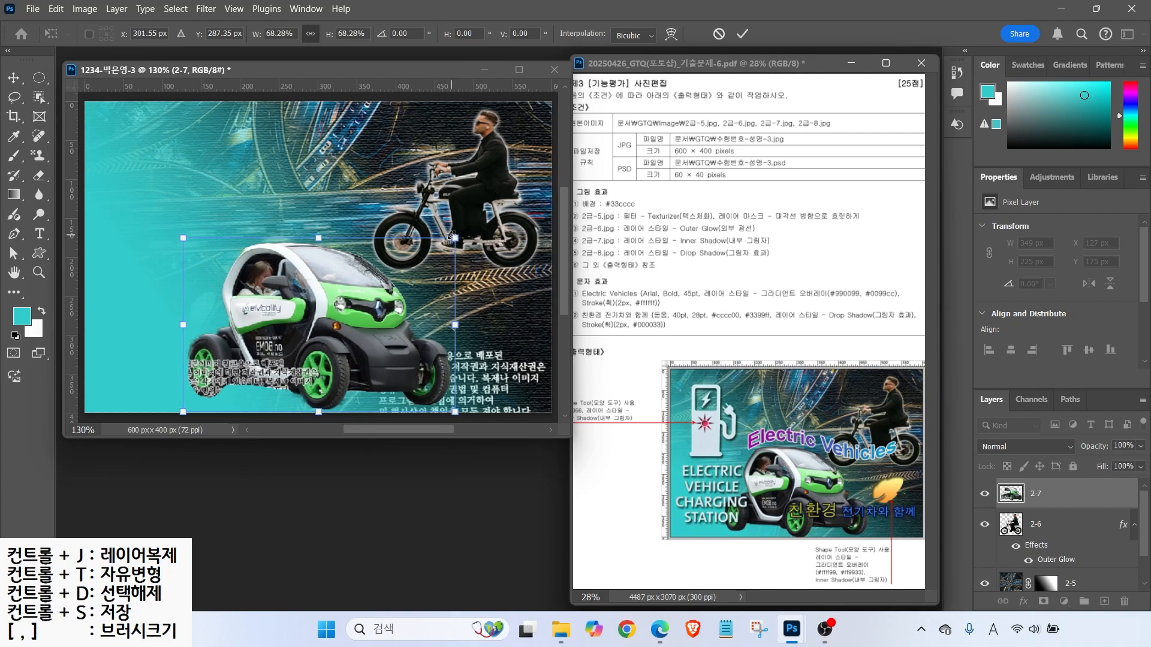
key("Return")
left_click_drag(307, 260, 313, 265)
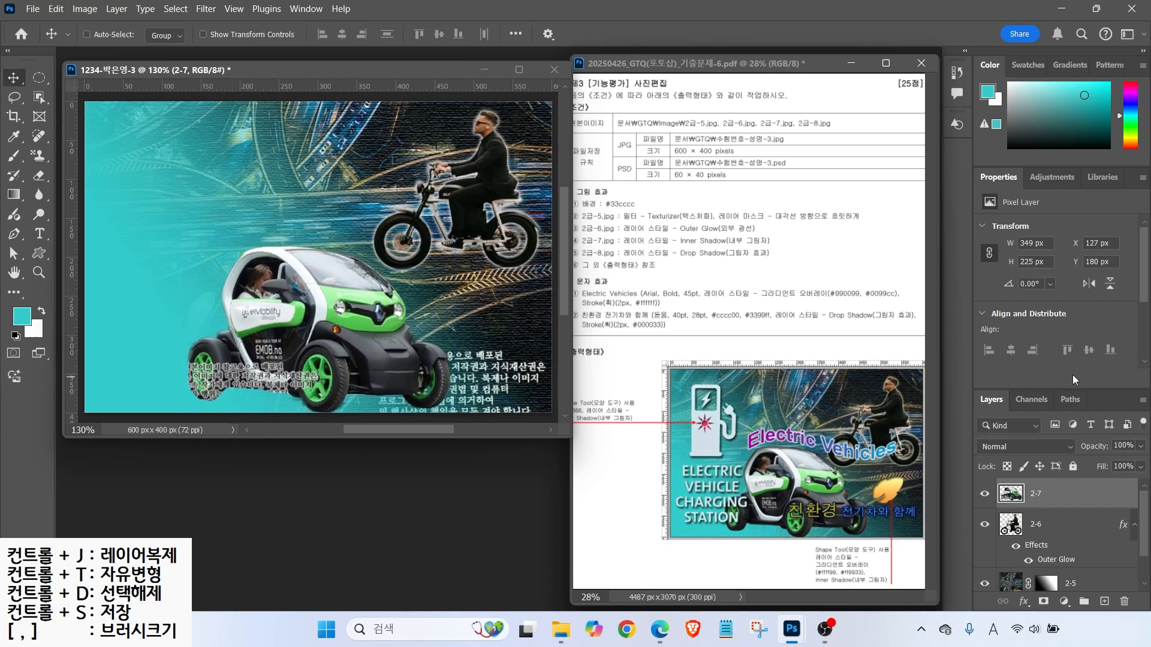
- Add an Inner Shadow effect to the car layer, comparing it on and off before accepting
left_click(1024, 602)
left_click(1046, 511)
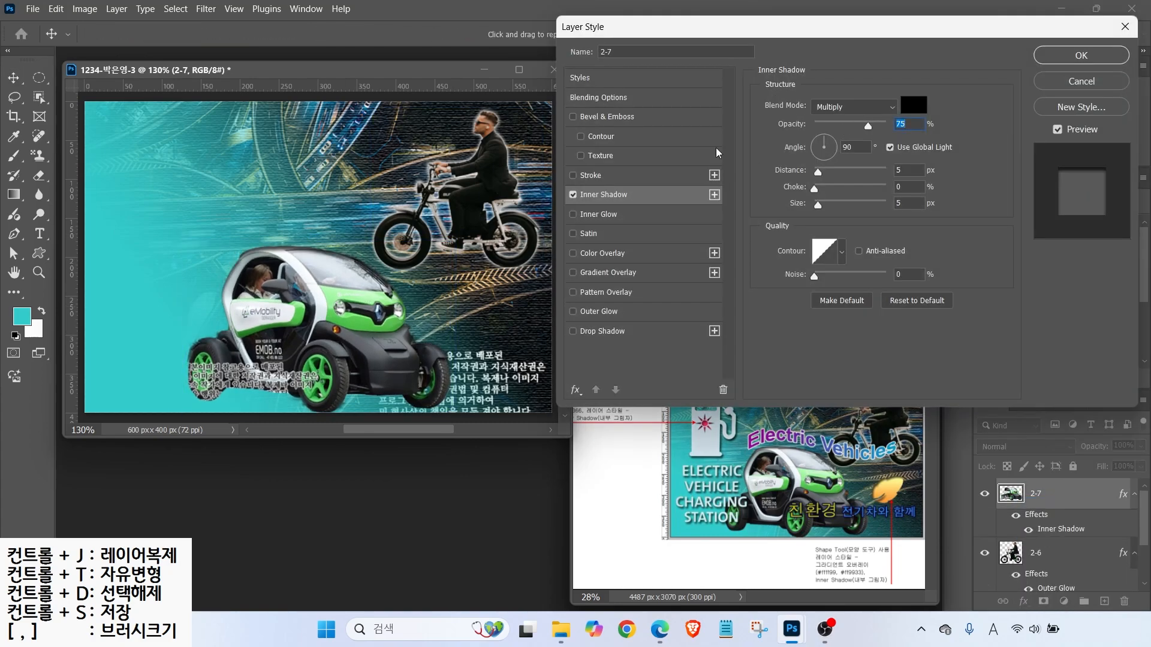
left_click(573, 195)
left_click(573, 195)
left_click(573, 195)
left_click(573, 195)
key("Return")
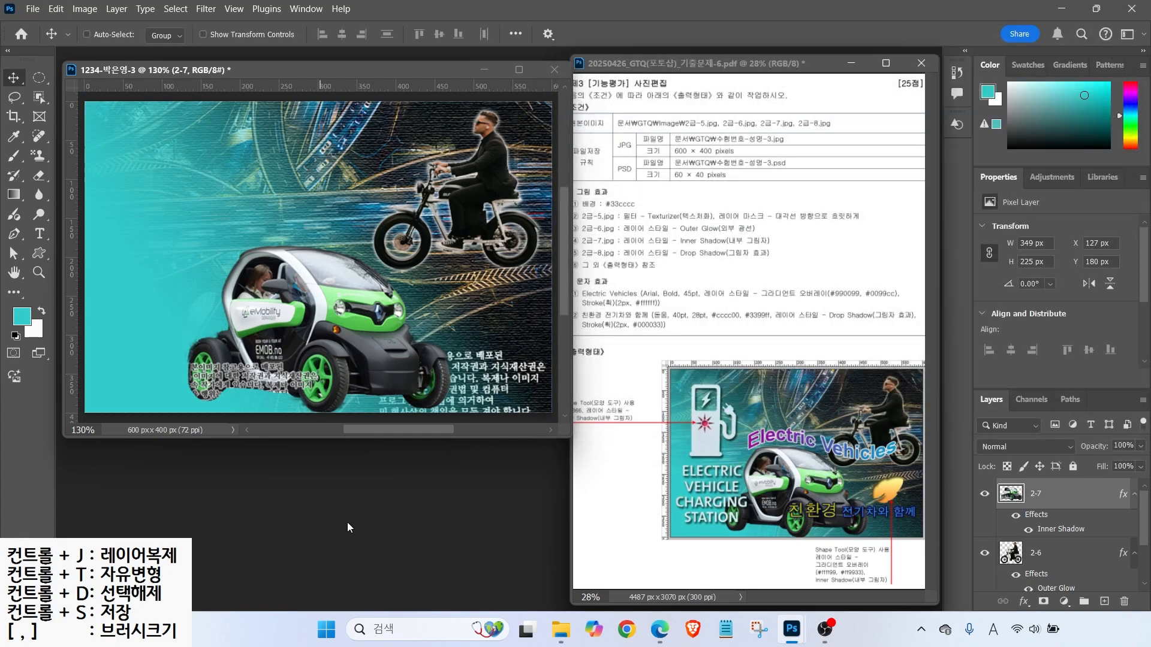
- Open the charging sign photo 2급-8.jpg and move its window to the centre
key("ctrl+o")
double_click(495, 218)
left_click_drag(129, 88, 355, 184)
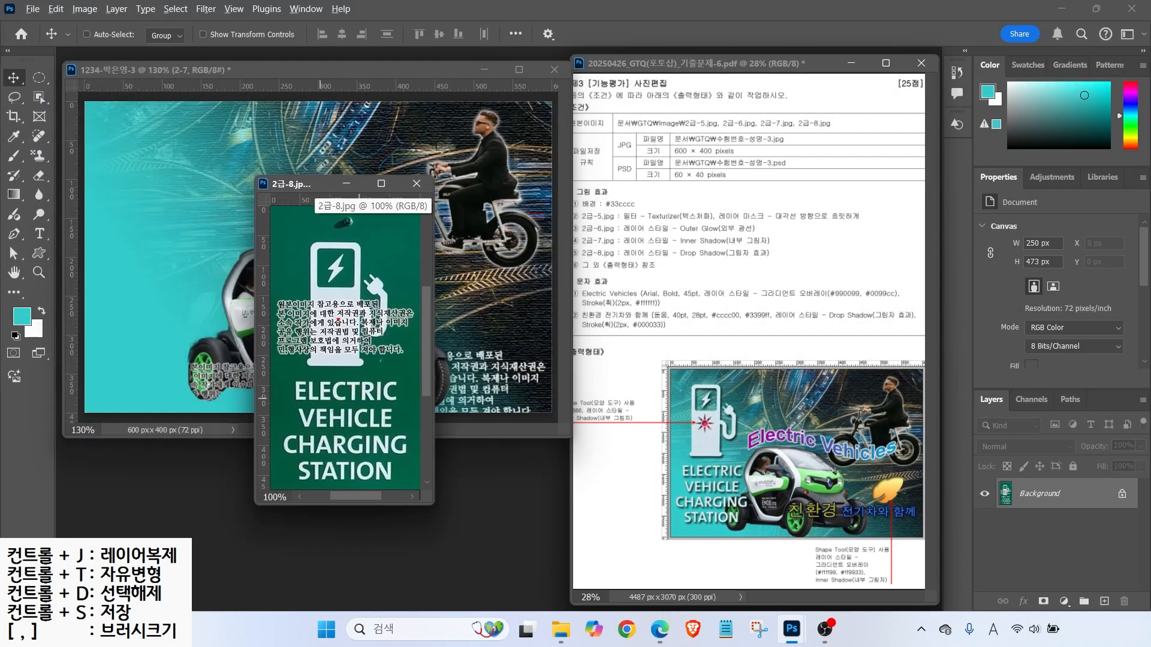
- Switch to the Magic Wand Tool and set its Tolerance to 32 in the options bar
left_click(39, 97)
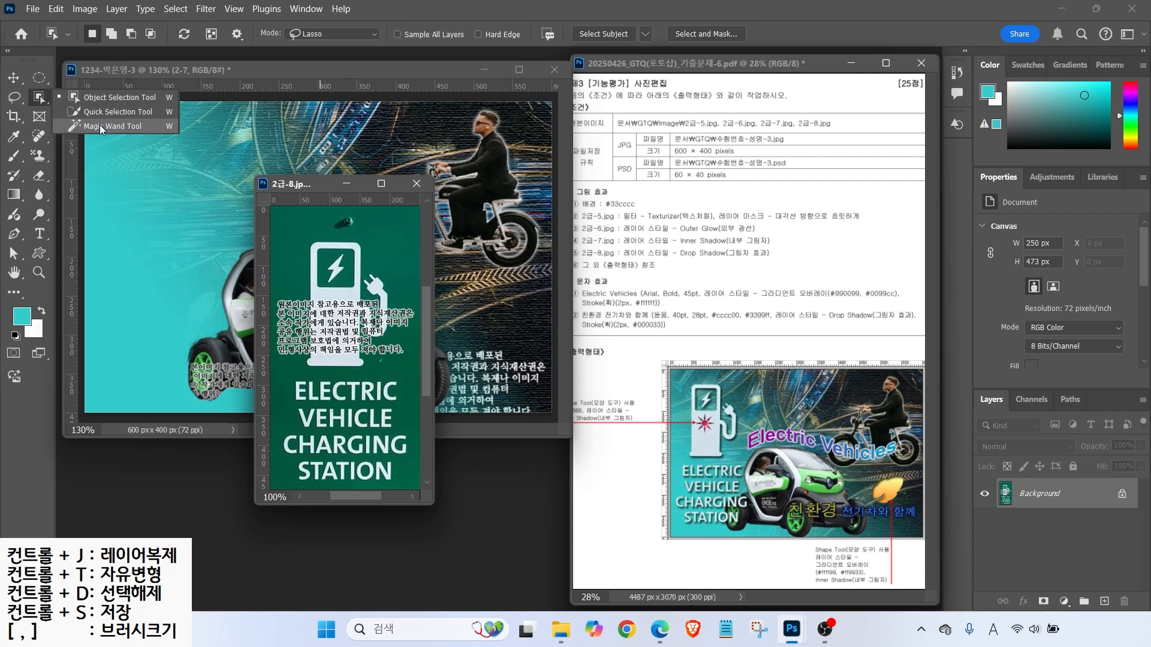
left_click(99, 124)
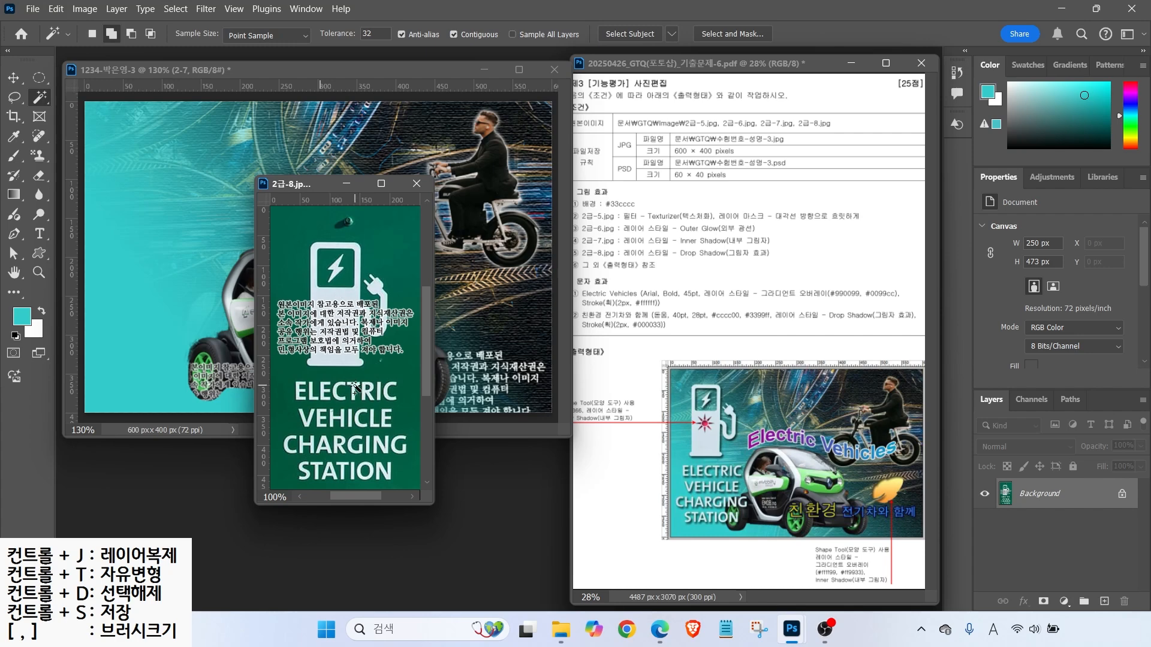
key("alt")
left_click_drag(319, 45, 410, 45)
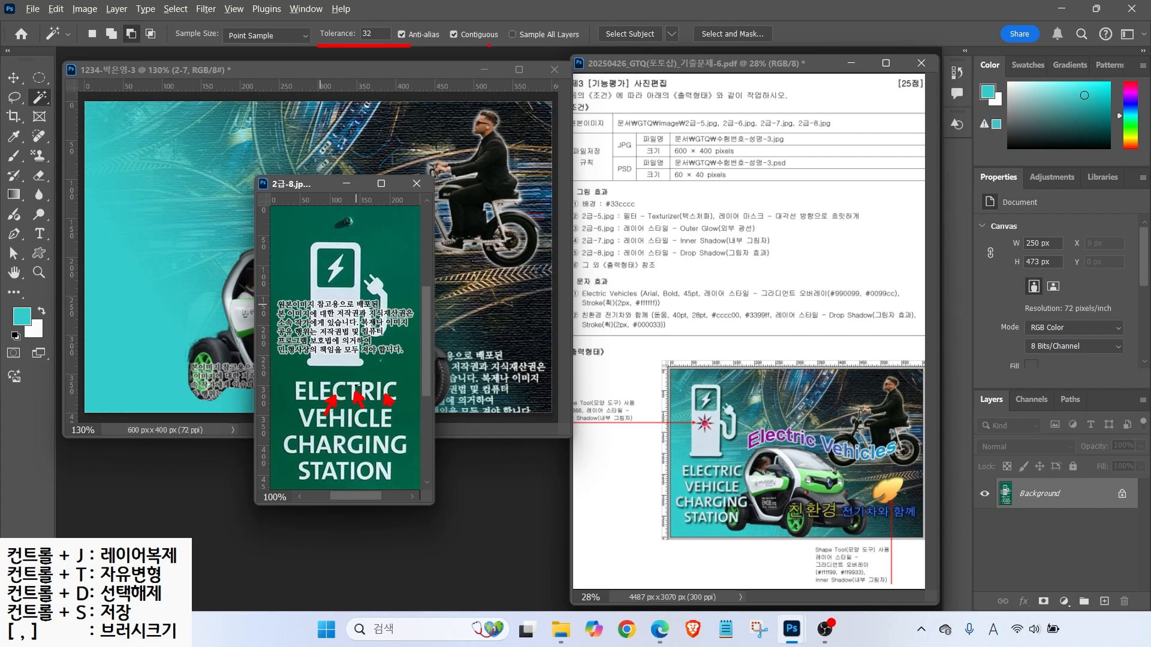
- Select the white charging-station icon and lettering with non-contiguous Magic Wand, adding missed areas with the Lasso
left_click(454, 34)
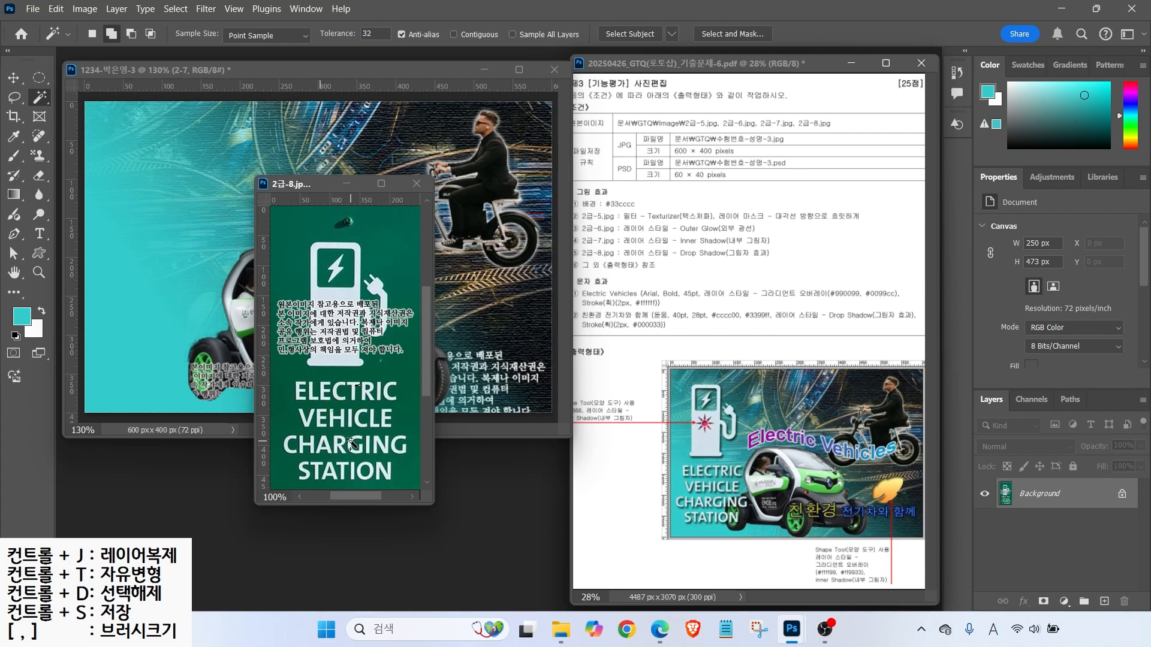
left_click(352, 444)
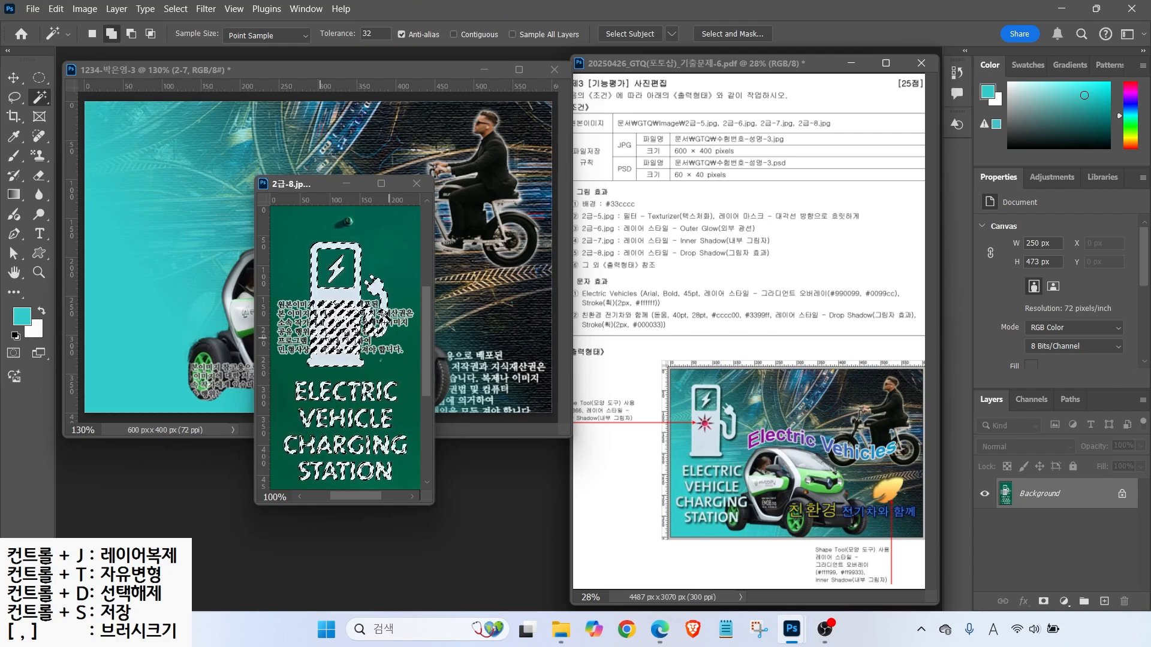
left_click(14, 98)
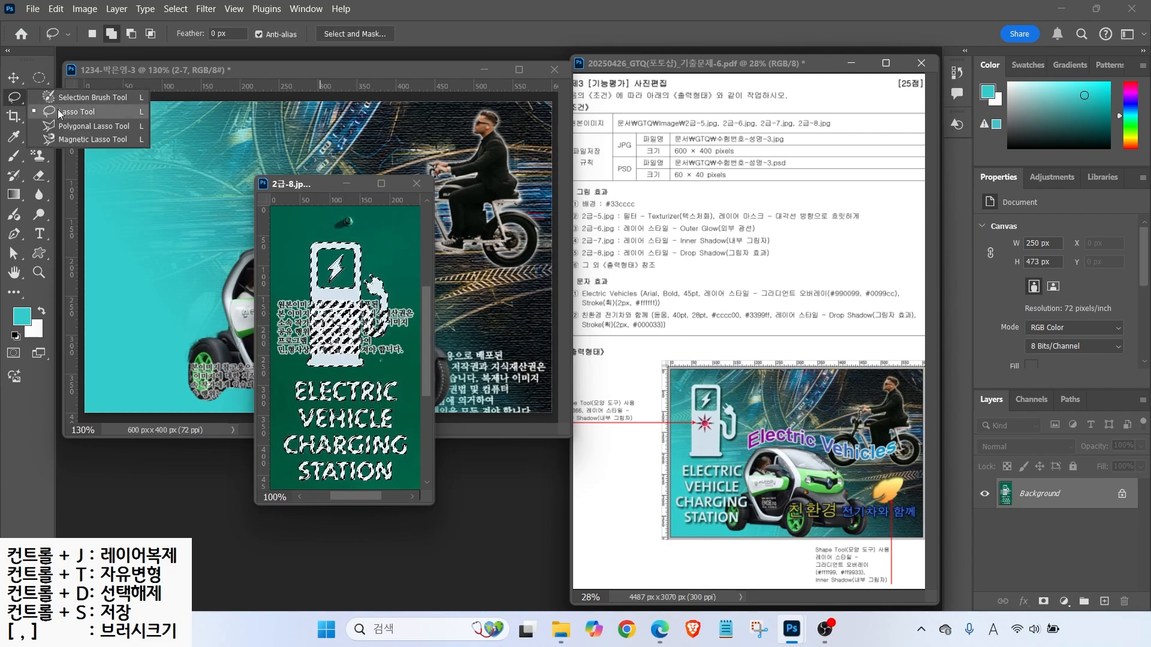
left_click(59, 113)
mouse_move(309, 349)
left_mouse_down()
mouse_move(358, 367)
mouse_move(364, 330)
mouse_move(359, 303)
mouse_move(314, 294)
mouse_move(366, 307)
mouse_move(378, 338)
mouse_move(387, 308)
mouse_move(393, 339)
mouse_move(372, 341)
mouse_move(367, 307)
left_mouse_up()
- Move the selected artwork into the poster, close 2급-8.jpg, and name the new layer 2-8
key("v")
mouse_move(345, 348)
left_mouse_down()
mouse_move(189, 351)
mouse_move(173, 232)
left_mouse_up()
left_click(417, 184)
double_click(1028, 494)
type("2-8")
key("Return")
- Scale the charger artwork down to about 65% and place it at the poster's top left
key("ctrl+t")
left_click_drag(263, 128, 208, 237)
left_click_drag(178, 288, 175, 179)
key("Escape")
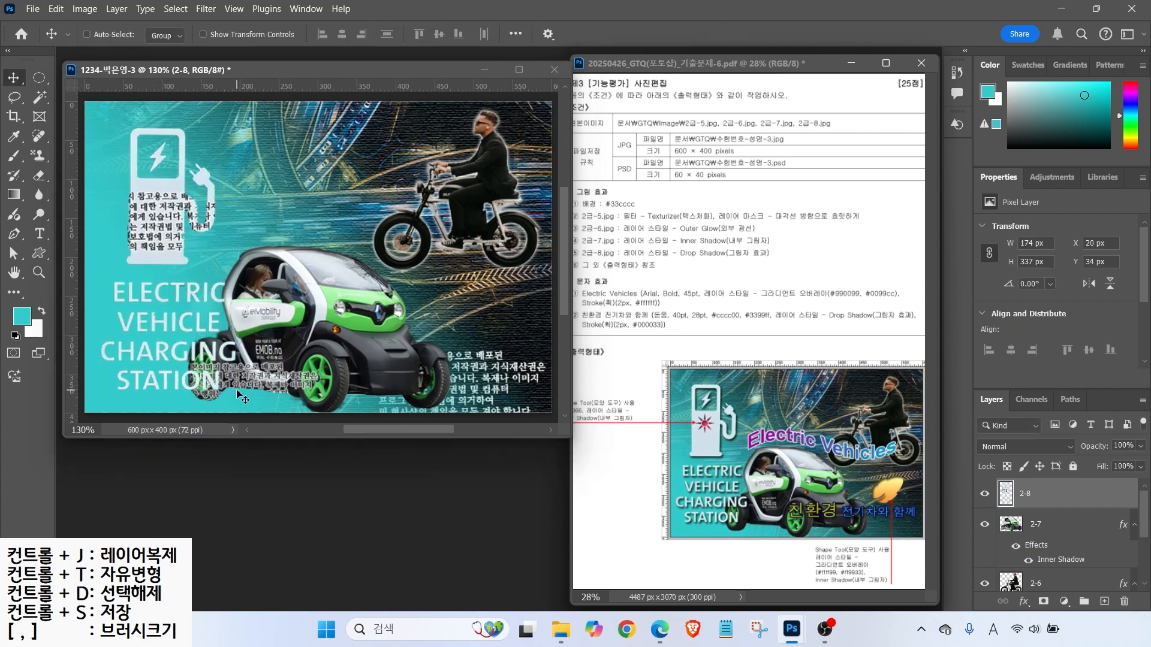
- Apply a Drop Shadow layer style with default settings to layer 2-8
left_click(1024, 601)
left_click(1073, 592)
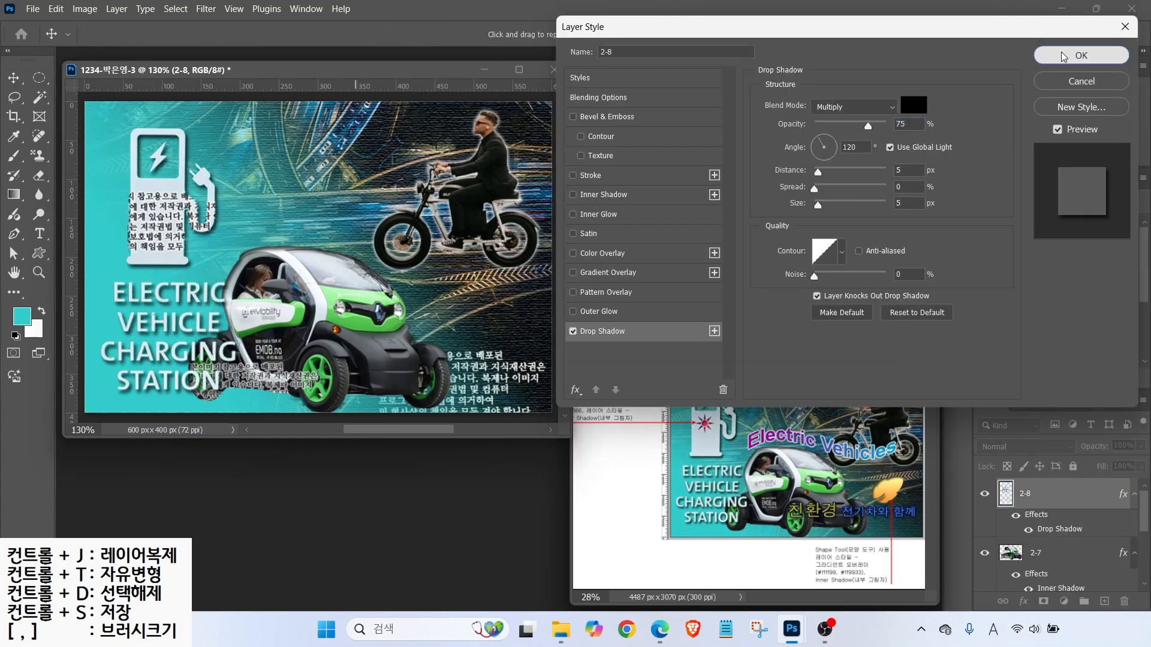
left_click(1062, 57)
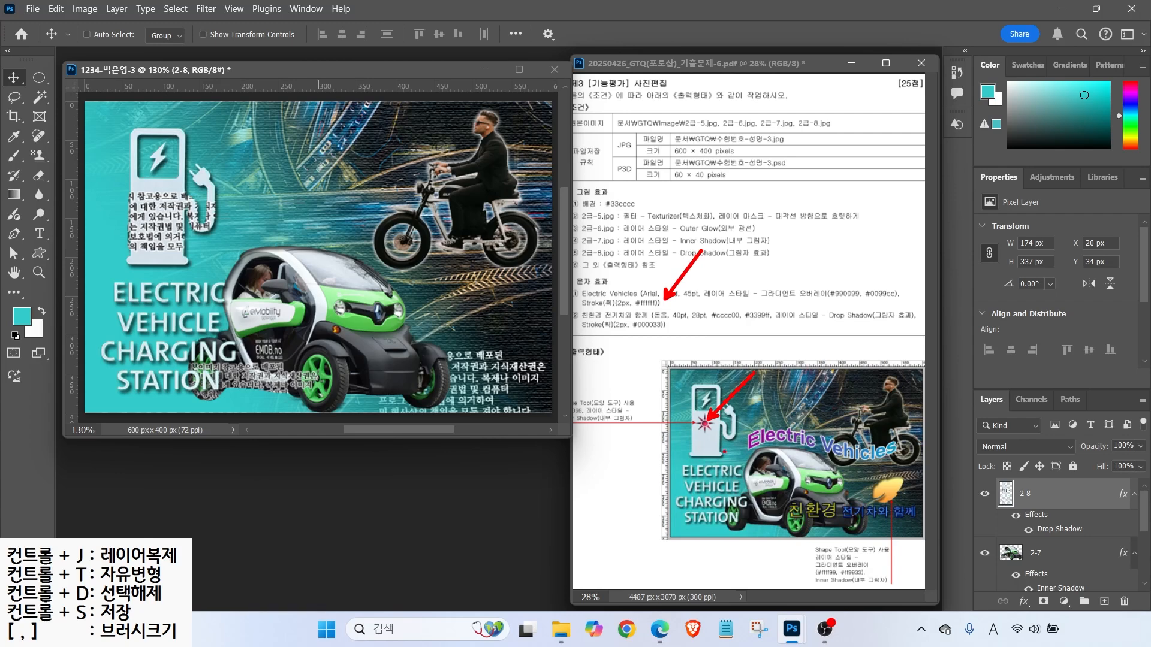
left_click(39, 254)
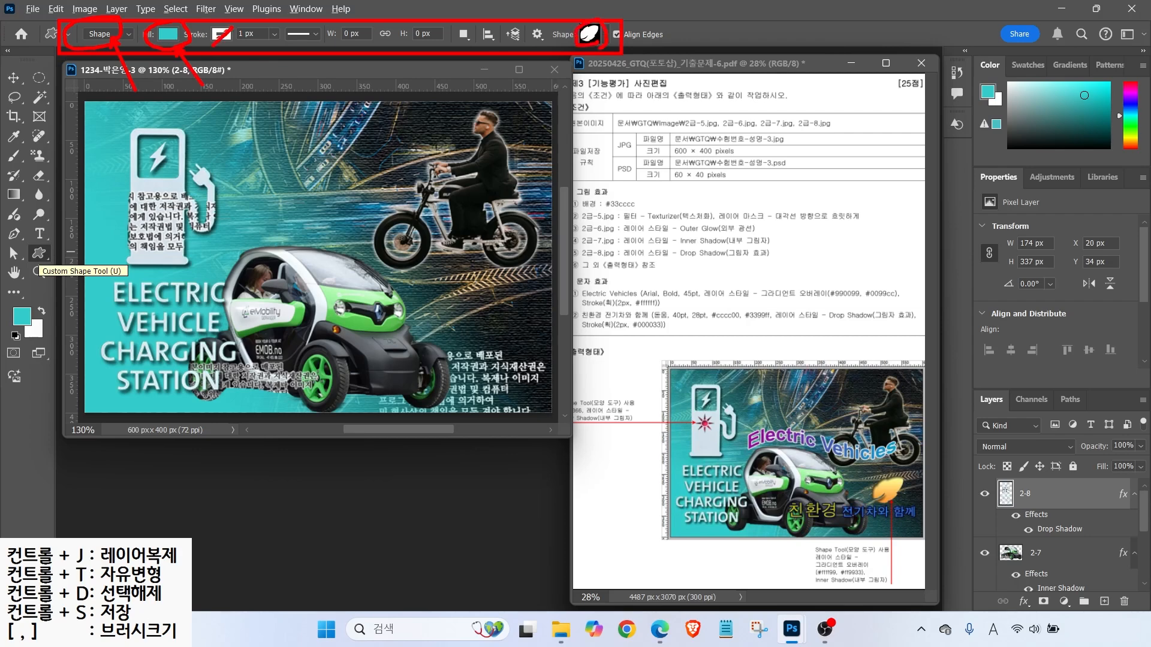
- Draw a red-filled leaf custom shape beside the car
left_click(166, 34)
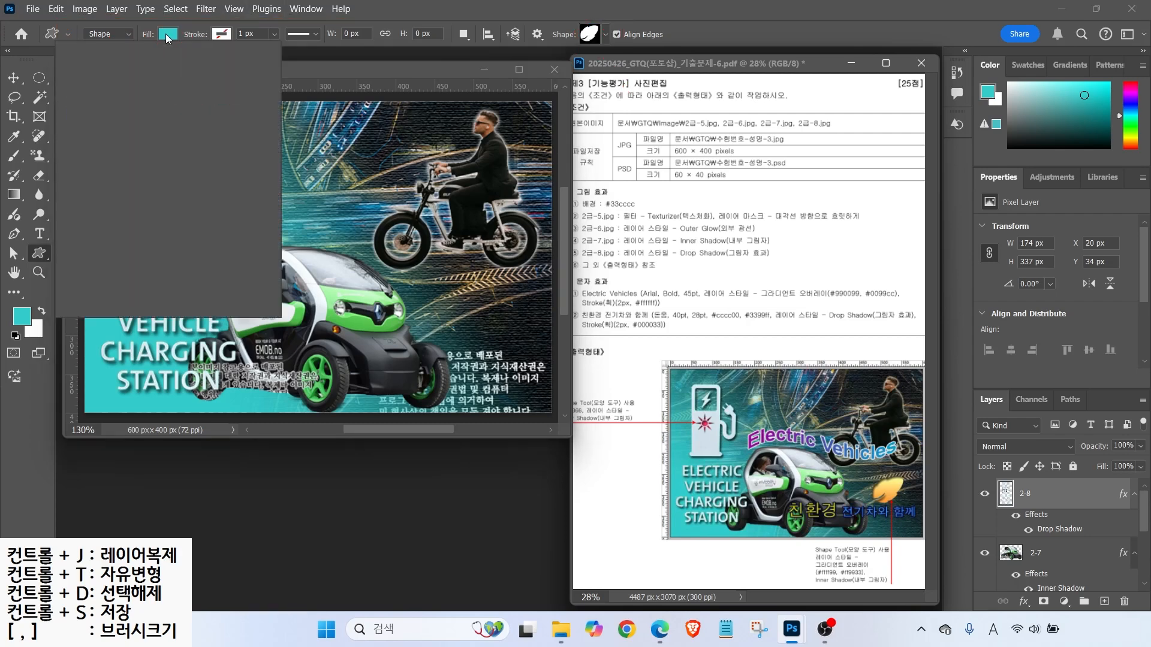
left_click(195, 115)
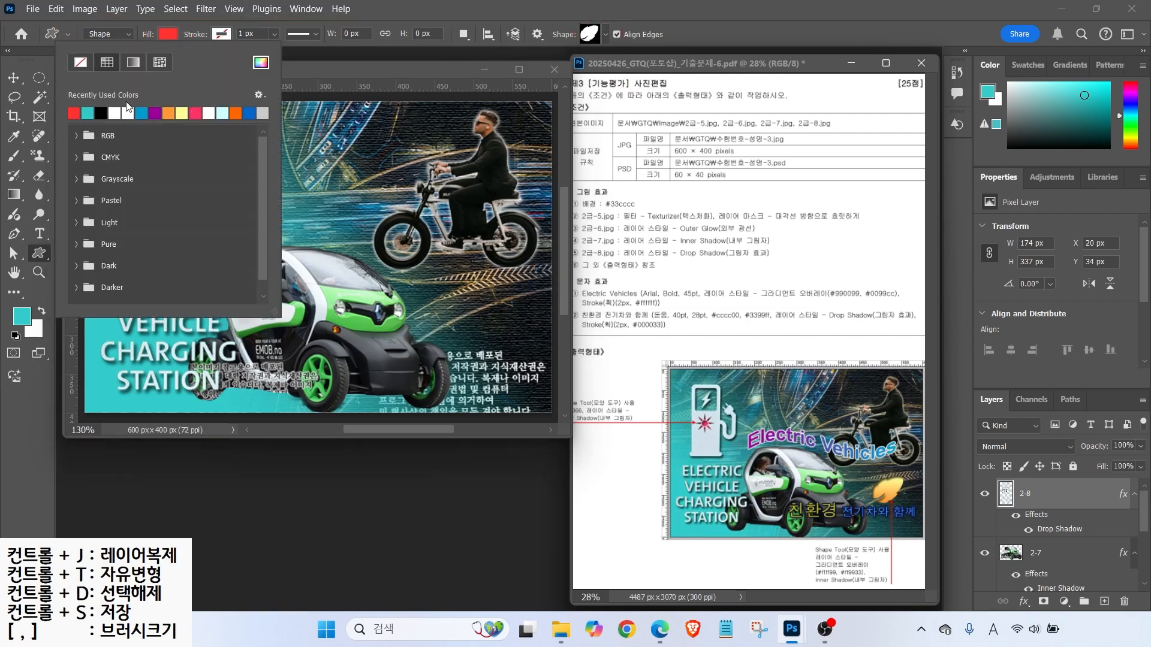
left_click(390, 9)
left_click_drag(450, 282, 518, 349)
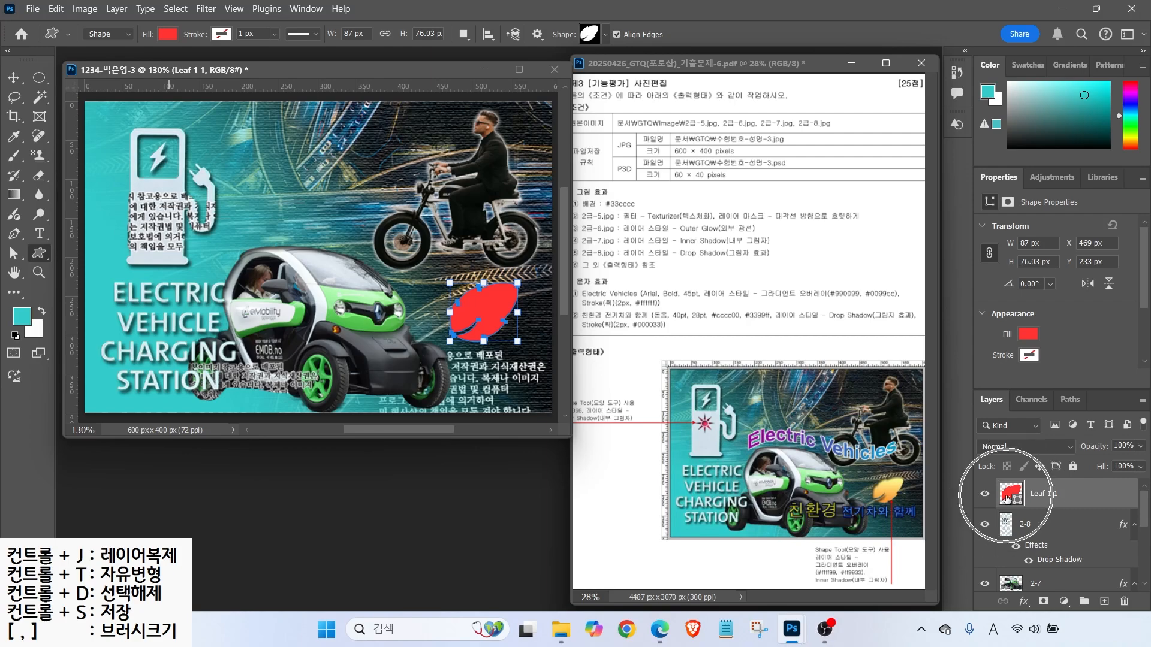
- Give the leaf a Gradient Overlay running from ffff99 to ff9933
left_click(1024, 601)
left_click(1066, 554)
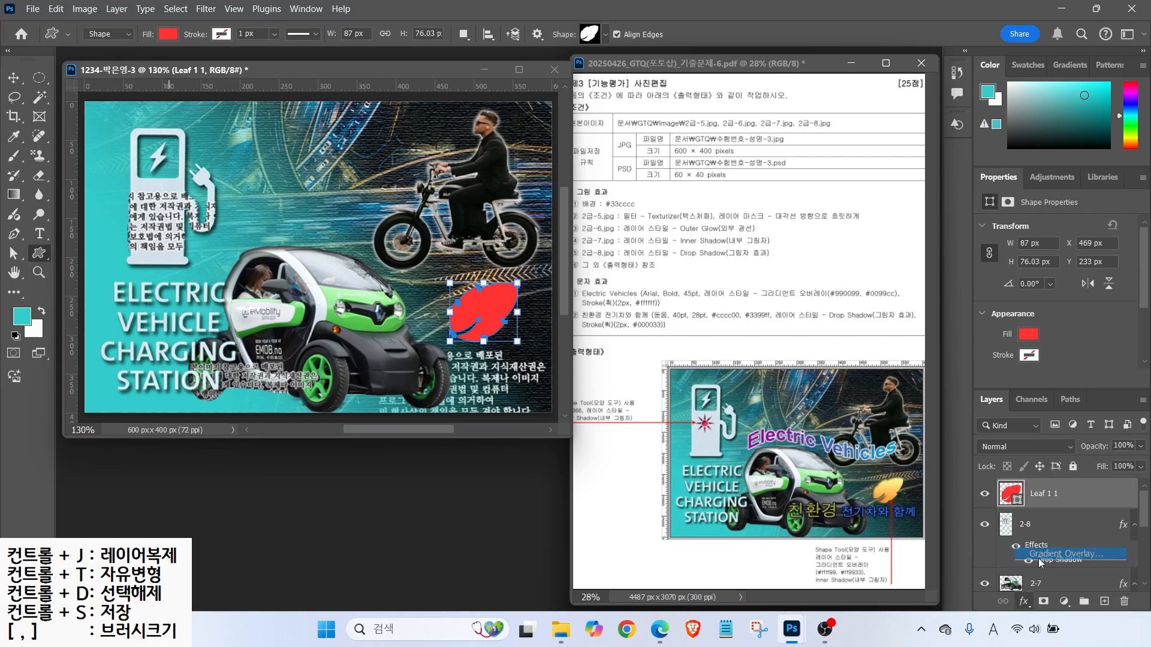
left_click(851, 138)
double_click(429, 357)
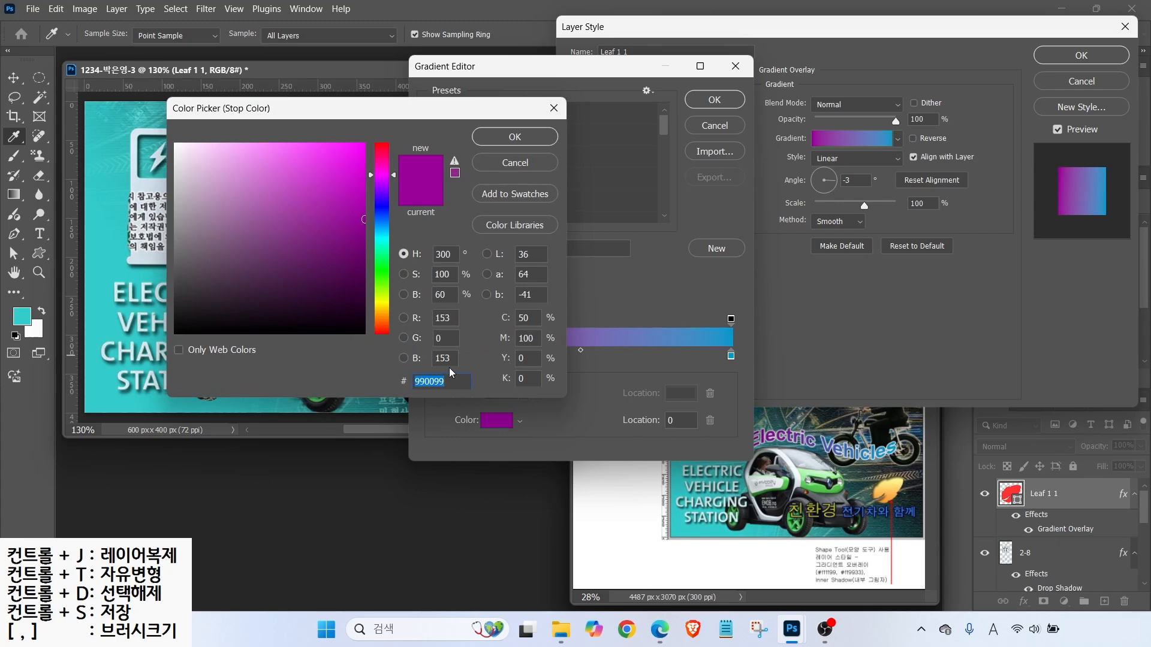
type("ffff99")
key("Return")
left_click(731, 356)
double_click(730, 356)
type("ff9933")
key("Return")
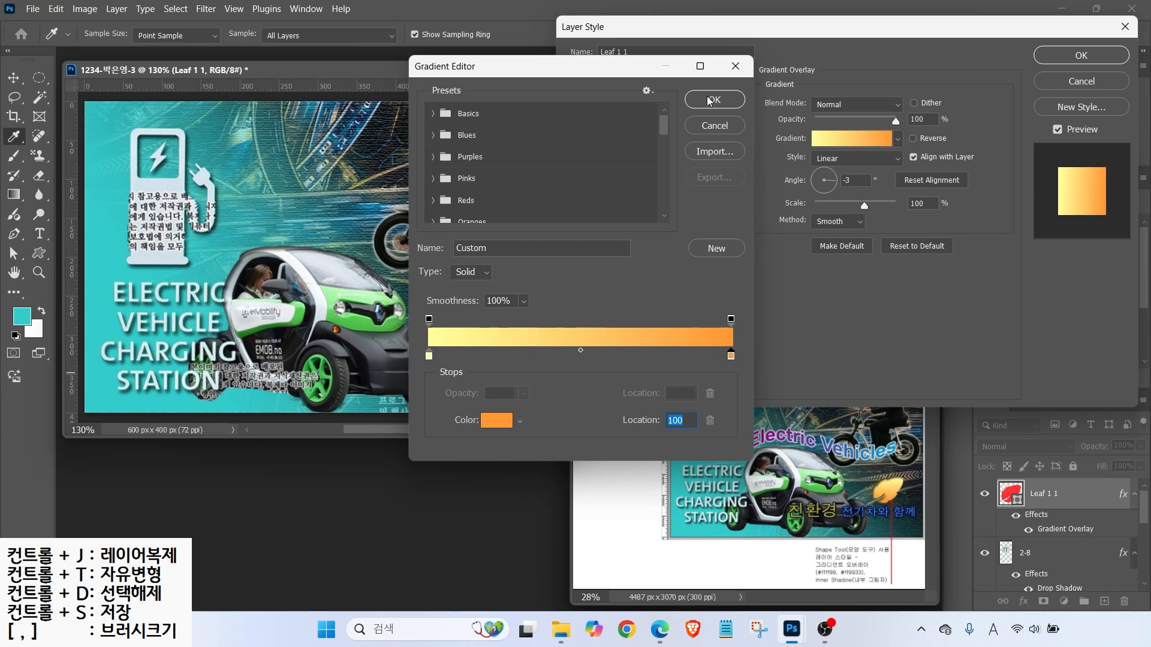
left_click(711, 100)
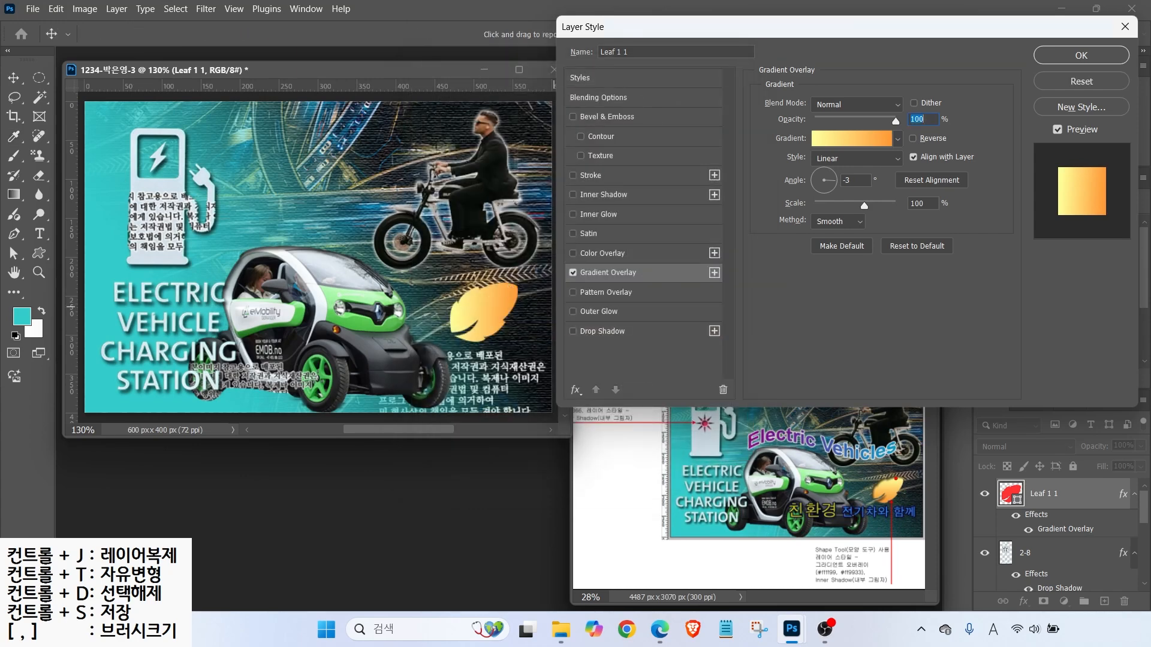
- Adjust the gradient angle, add an Inner Shadow, and apply the leaf's effects
left_click_drag(898, 467, 912, 454)
left_click_drag(925, 542, 892, 509)
left_click_drag(800, 169, 812, 153)
mouse_move(1070, 231)
left_mouse_down()
mouse_move(1101, 163)
mouse_move(1083, 223)
left_mouse_up()
mouse_move(869, 180)
left_mouse_down()
mouse_move(839, 158)
mouse_move(830, 203)
left_mouse_up()
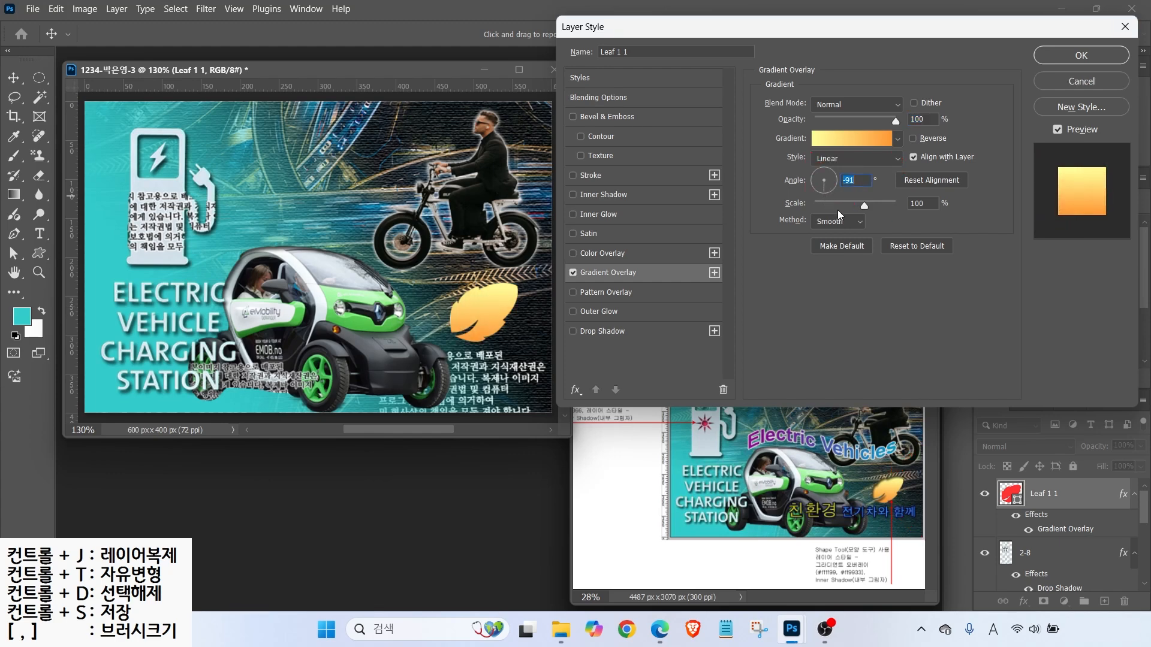
left_click(604, 195)
key("Return")
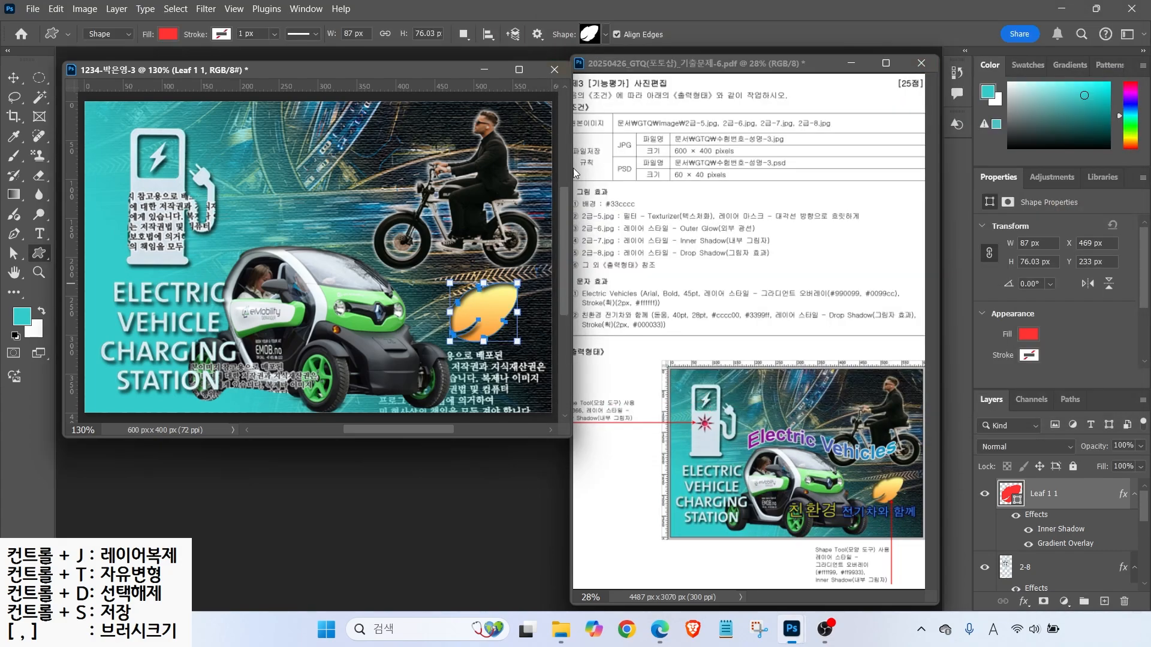
- Draw a Sun custom shape on the charger icon
left_click(594, 35)
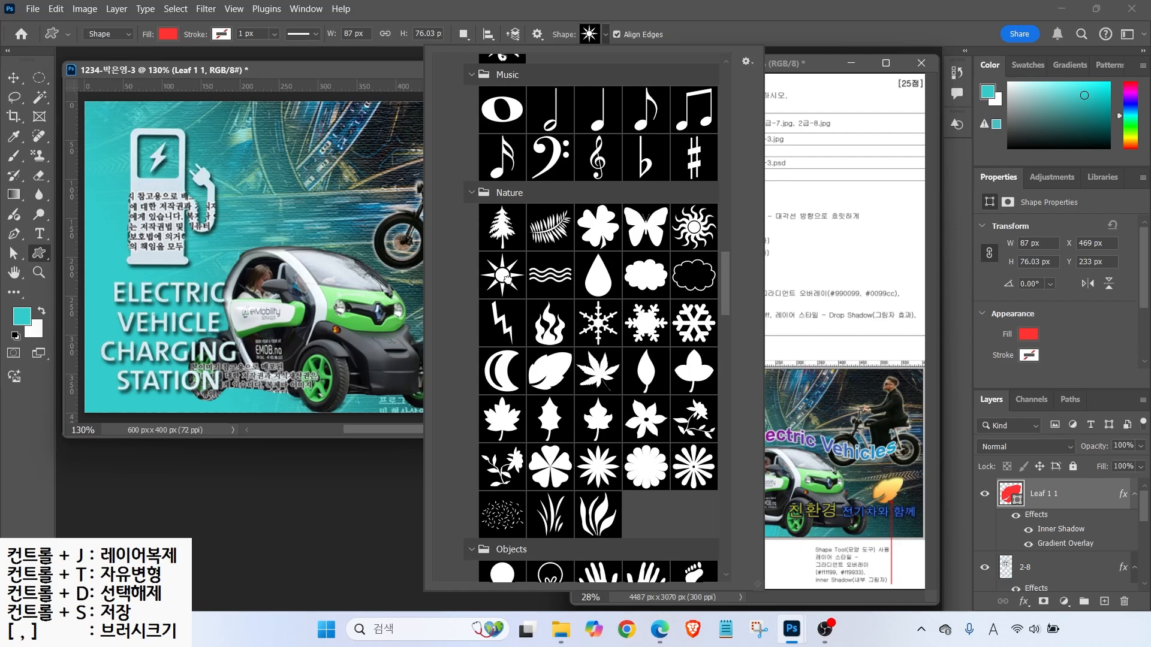
left_click(506, 278)
left_click_drag(131, 183, 173, 228)
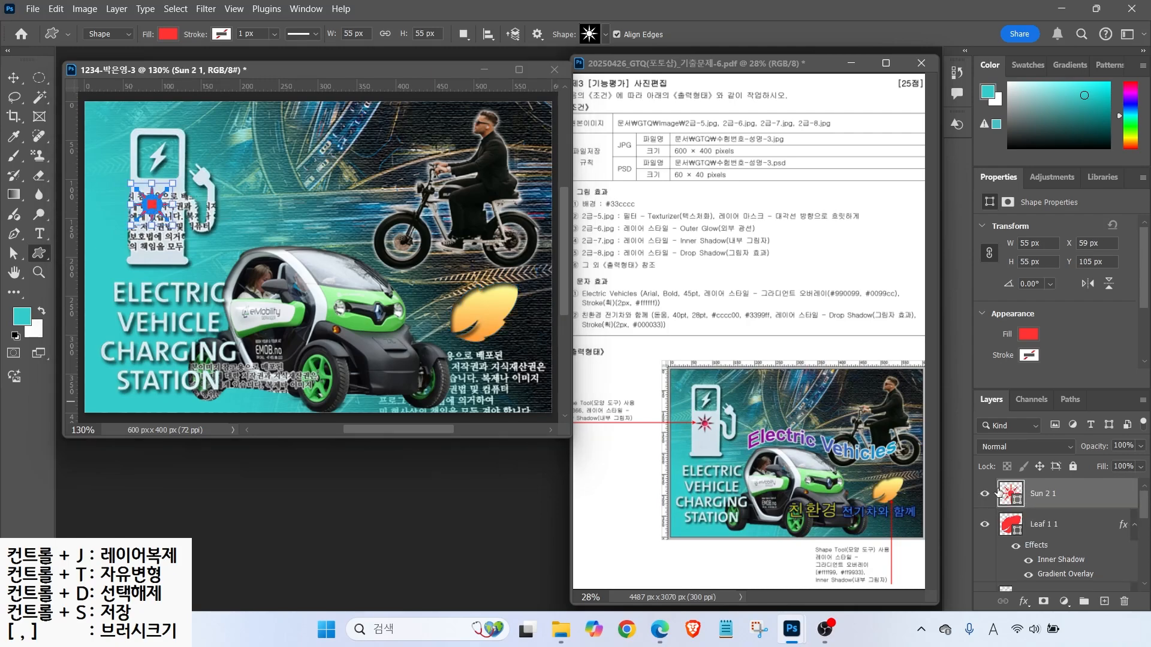
- Fill the sun with ff3366 and give it an Inner Shadow
double_click(998, 493)
type("ff3366")
key("Return")
left_click(1023, 601)
left_click(1043, 507)
left_click(1070, 53)
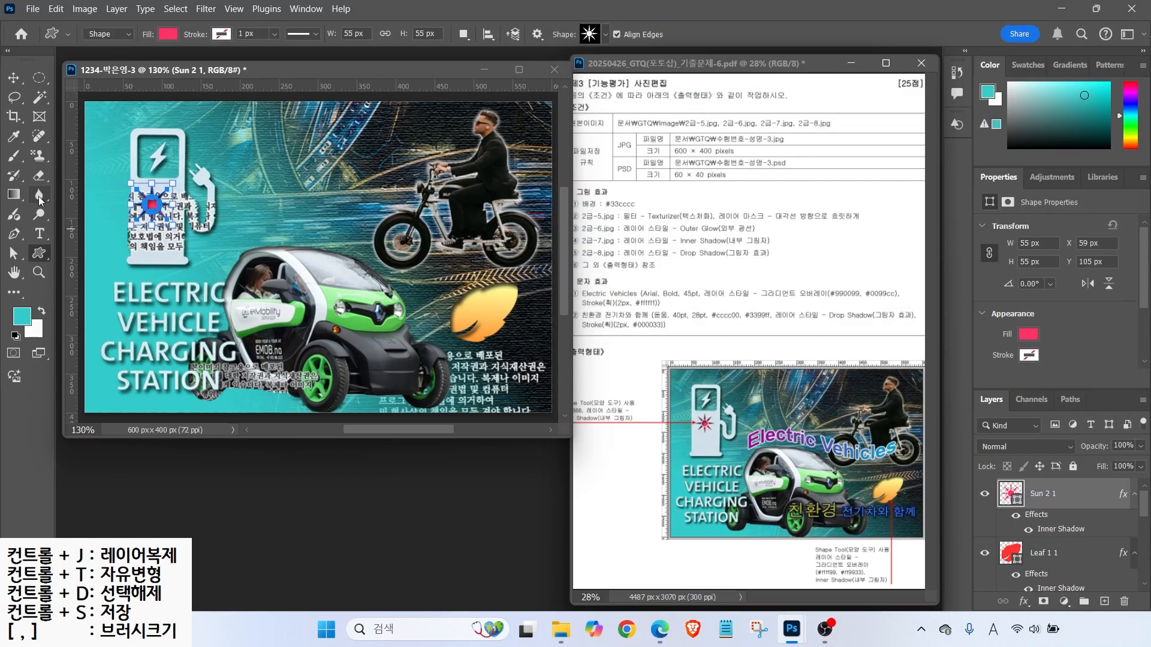
- Shrink the sun to about 46 px
left_click_drag(131, 226, 137, 219)
key("Return")
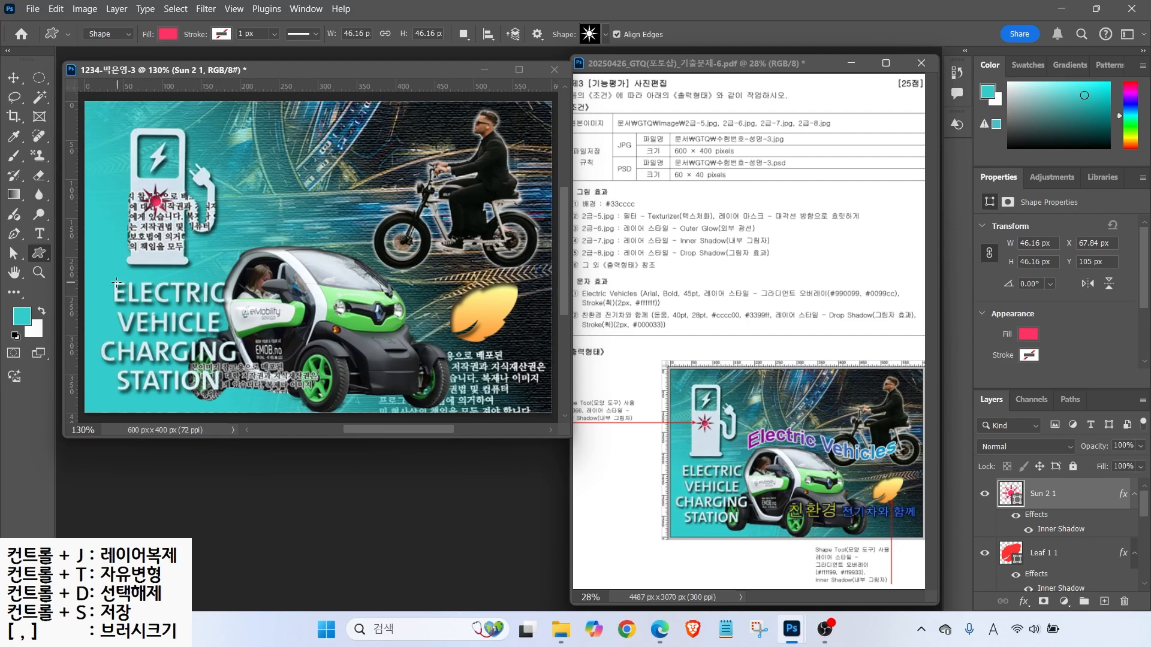
left_click(39, 234)
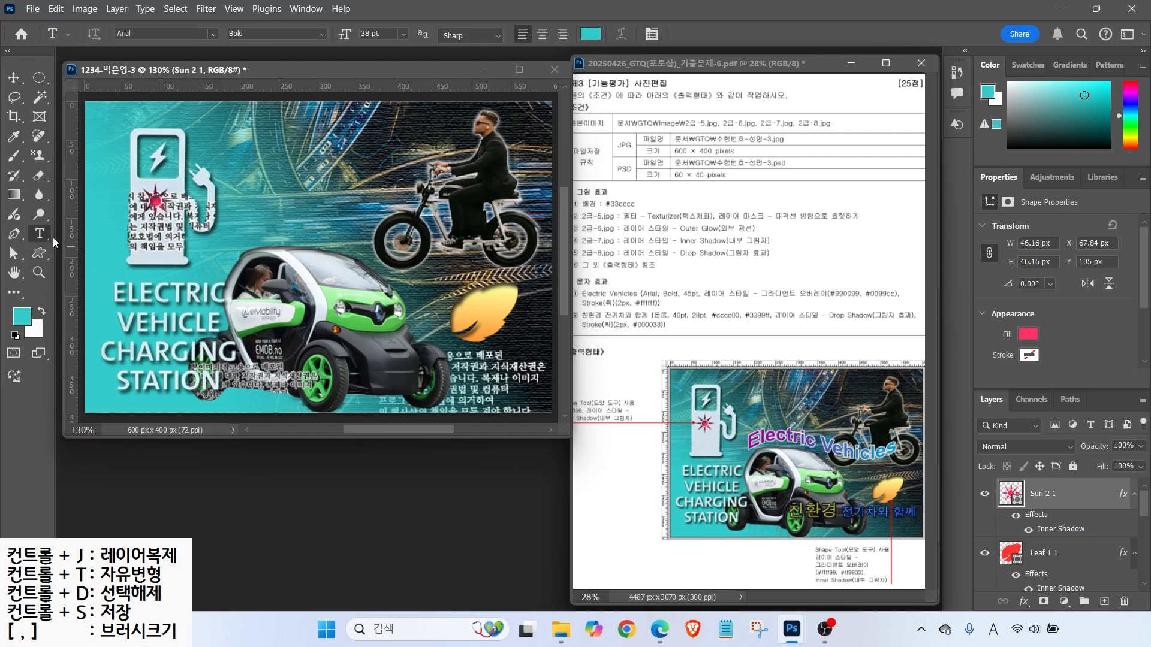
- Type the title 'Electric Vehicles' above the motorcyclist and set it to 45 pt
left_click(268, 173)
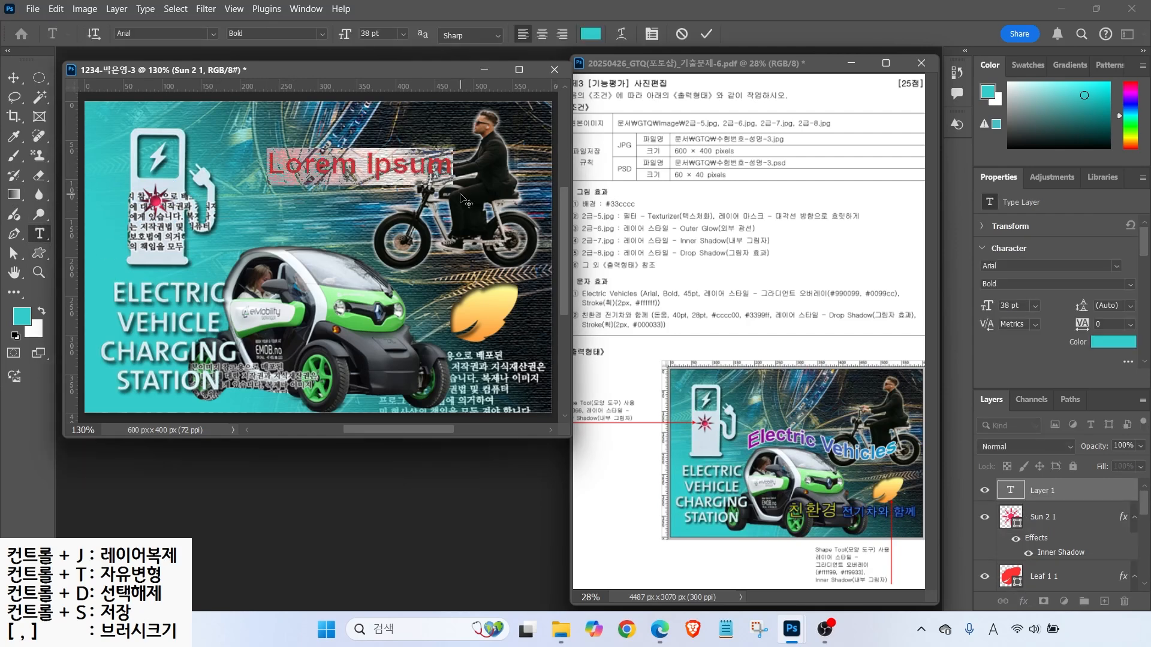
type("Electric")
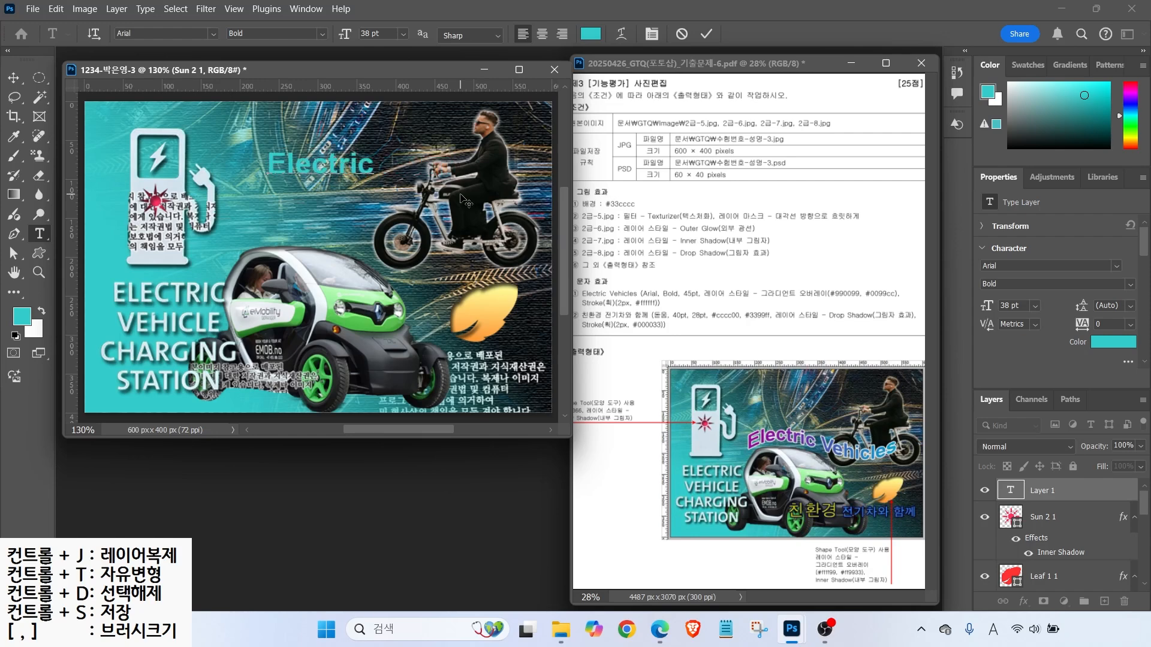
type(" Vehicles")
key("ctrl+Return")
left_click_drag(384, 33, 189, 33)
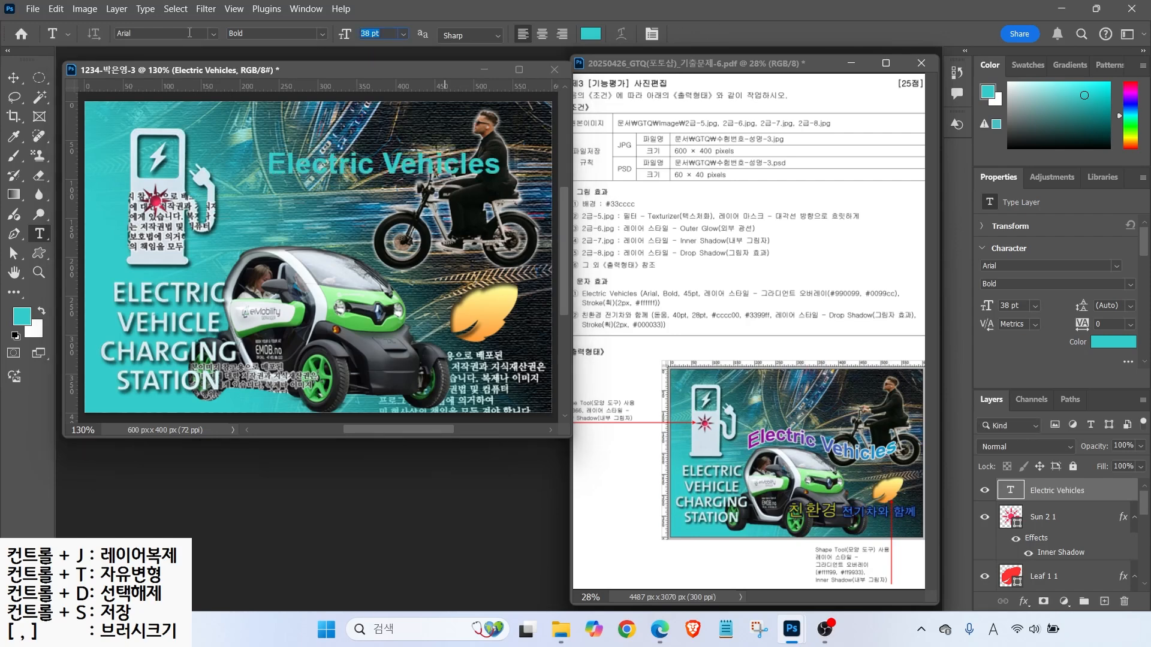
type("45")
key("Return")
- Add a 990099-to-0099cc Gradient Overlay to the title, running left to right
left_click(1024, 601)
left_click(1046, 552)
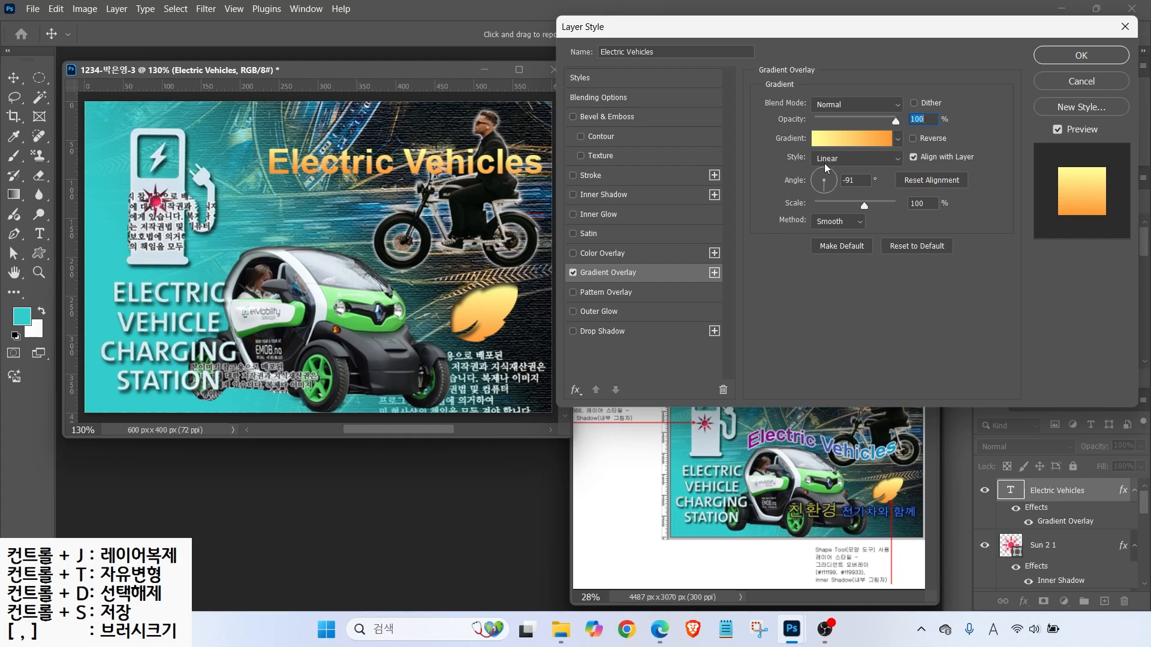
left_click(851, 138)
double_click(428, 357)
type("990099")
key("Return")
double_click(731, 357)
type("0099cc")
key("Return")
left_click(711, 94)
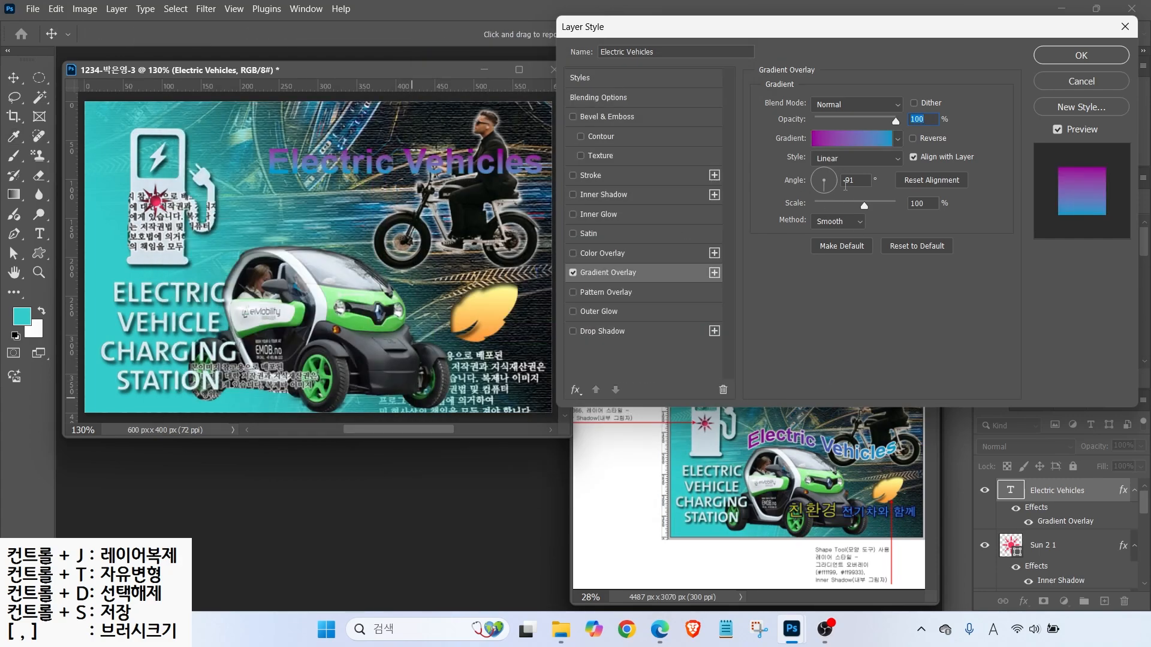
left_click_drag(834, 183, 835, 182)
- Add a white 2 px Stroke to the title and apply the styles
left_click(590, 175)
left_click(796, 212)
key("Return")
key("alt")
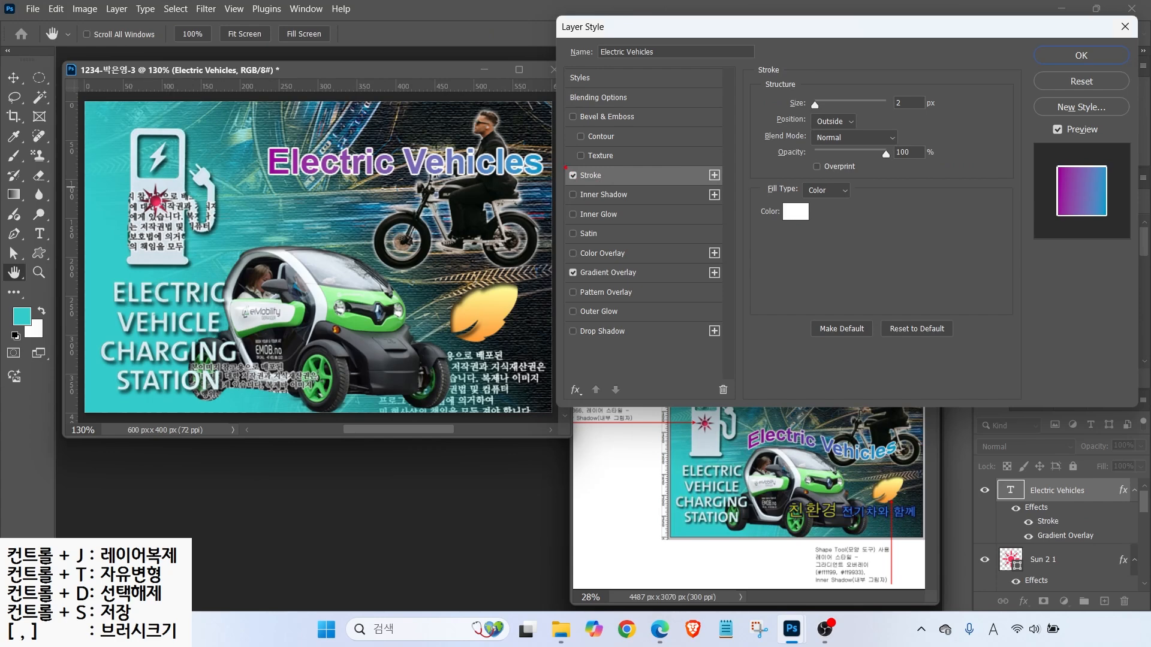
mouse_move(765, 126)
left_mouse_down()
mouse_move(890, 126)
mouse_move(887, 174)
left_mouse_up()
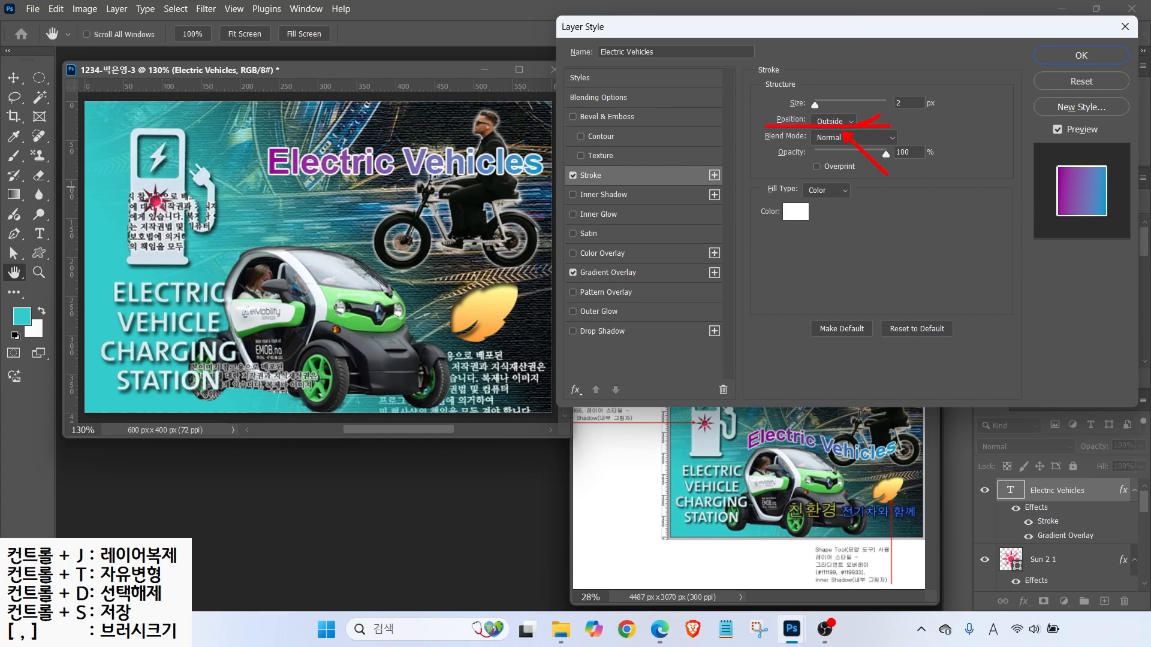
left_click(1081, 56)
key("alt")
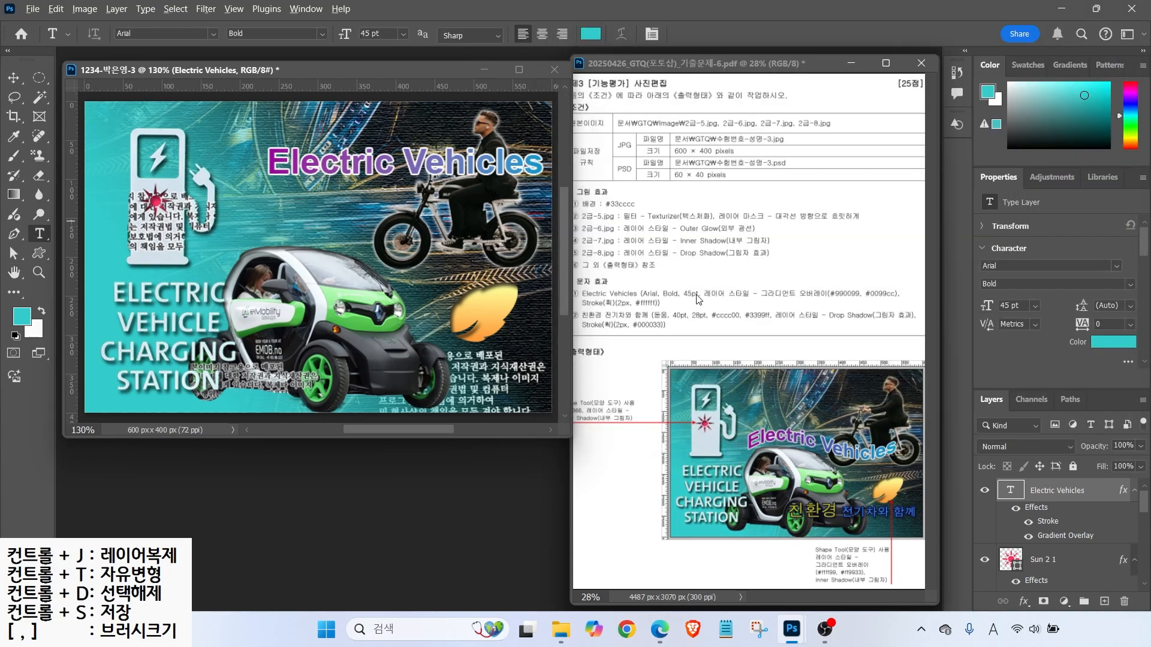
- Select the Electric Vehicles title layer for transforming
mouse_move(748, 442)
left_mouse_down()
mouse_move(807, 422)
mouse_move(846, 441)
mouse_move(885, 429)
left_mouse_up()
mouse_move(1049, 536)
left_mouse_down()
mouse_move(1013, 540)
mouse_move(1079, 473)
mouse_move(1094, 530)
left_mouse_up()
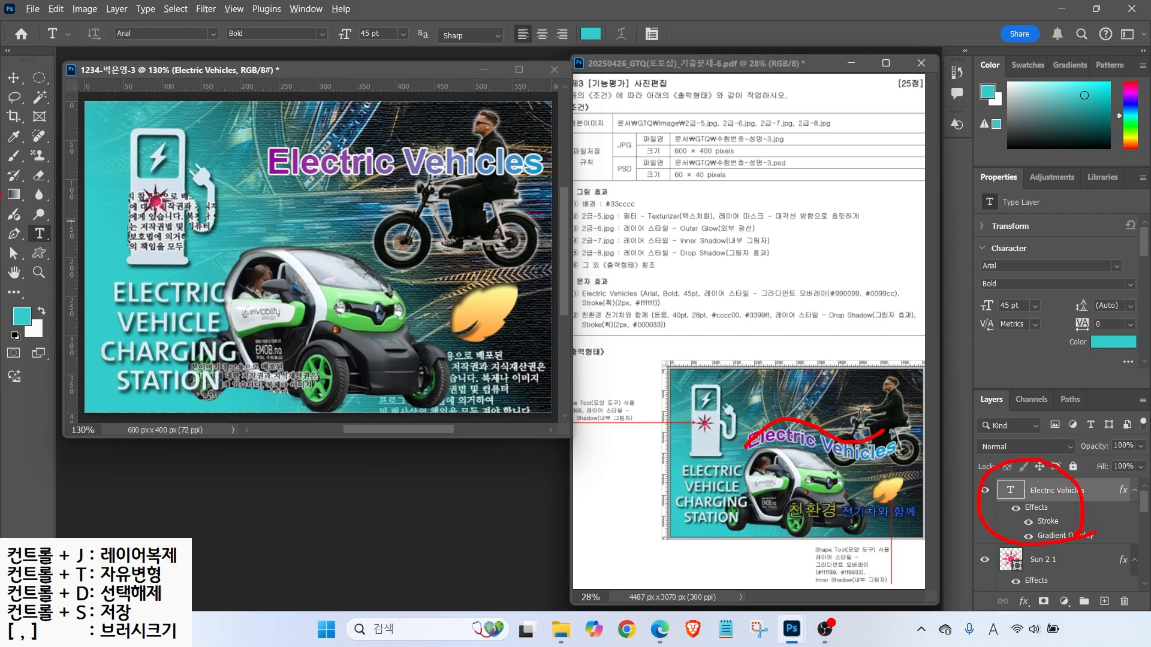
mouse_move(64, 228)
left_mouse_down()
mouse_move(23, 234)
mouse_move(61, 220)
left_mouse_up()
mouse_move(67, 19)
left_mouse_down()
mouse_move(663, 60)
mouse_move(645, 80)
left_mouse_up()
key("Escape")
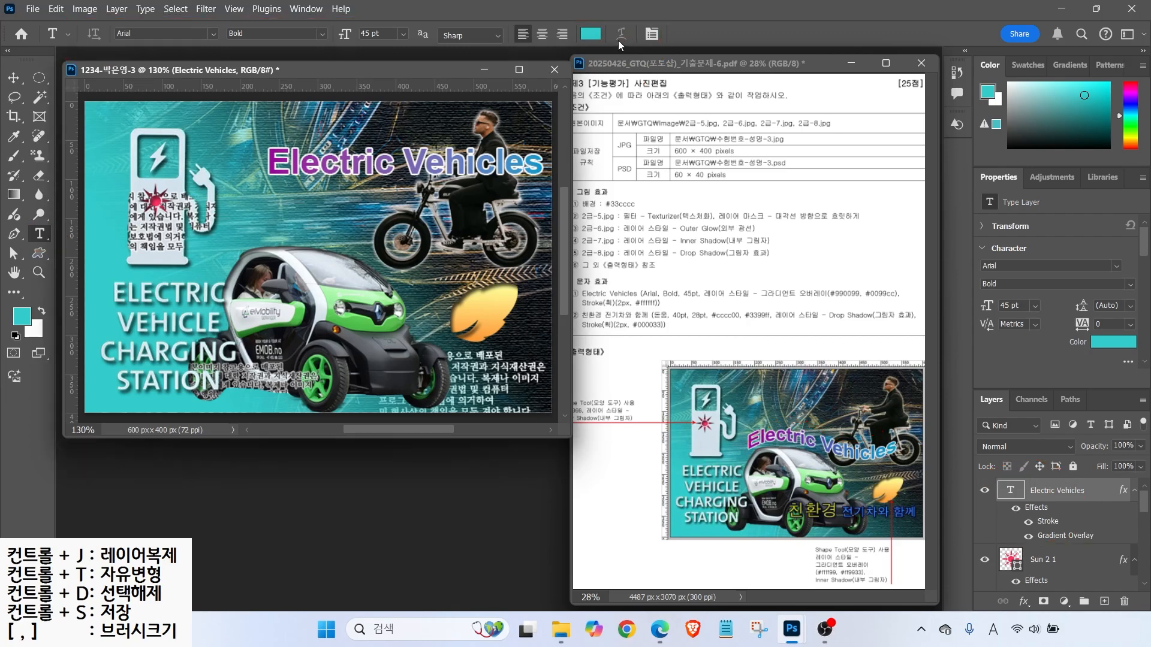
left_click(423, 169)
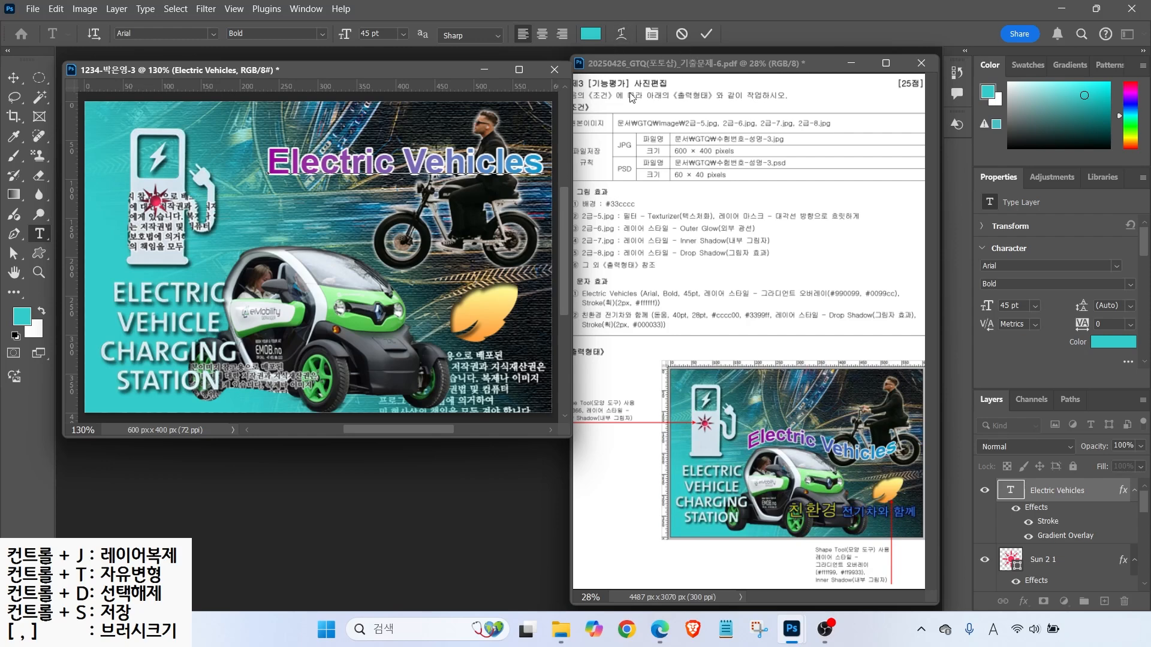
left_click(706, 36)
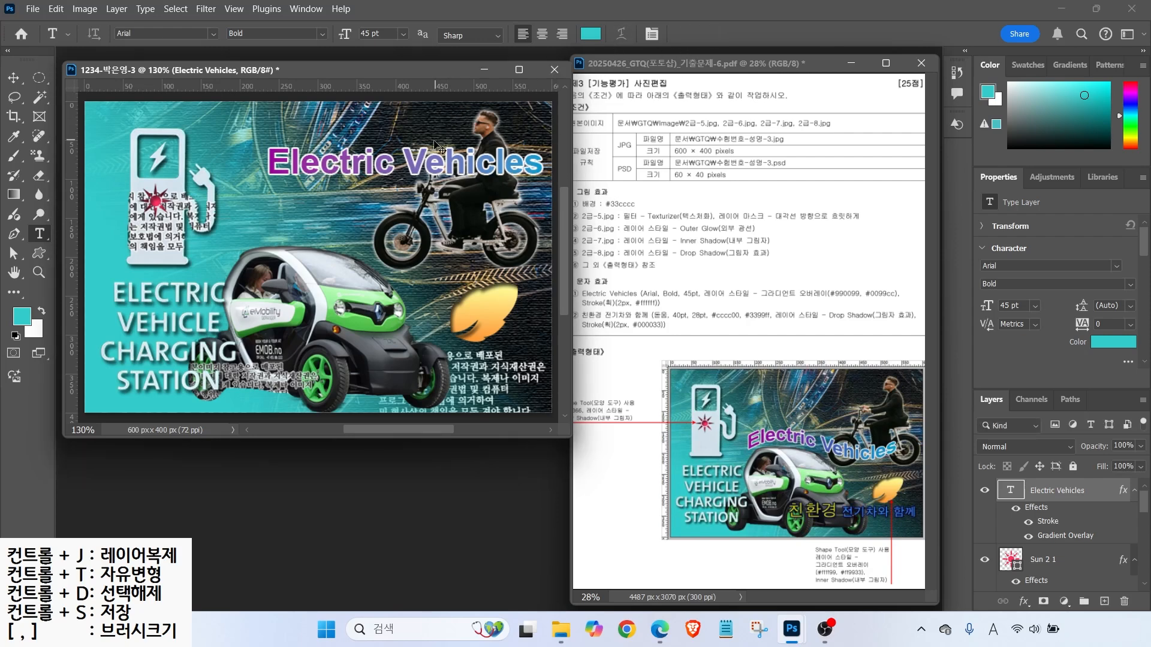
- Warp the Electric Vehicles title with the Flag style
key("ctrl+t")
left_click_drag(653, 11, 688, 47)
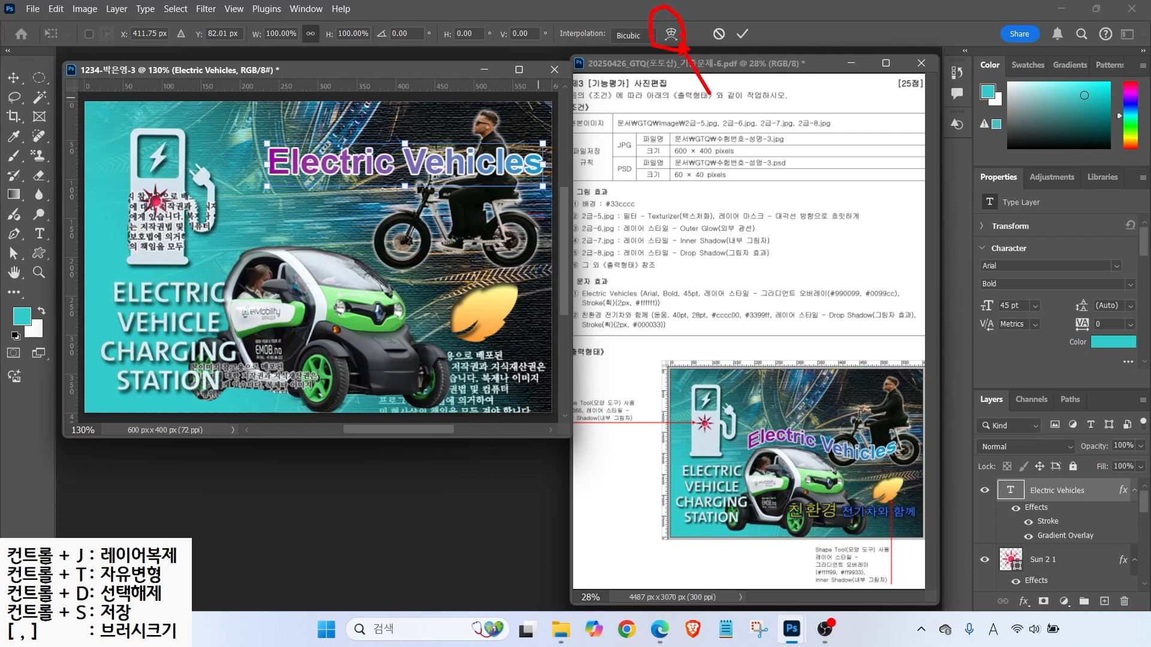
left_click(670, 34)
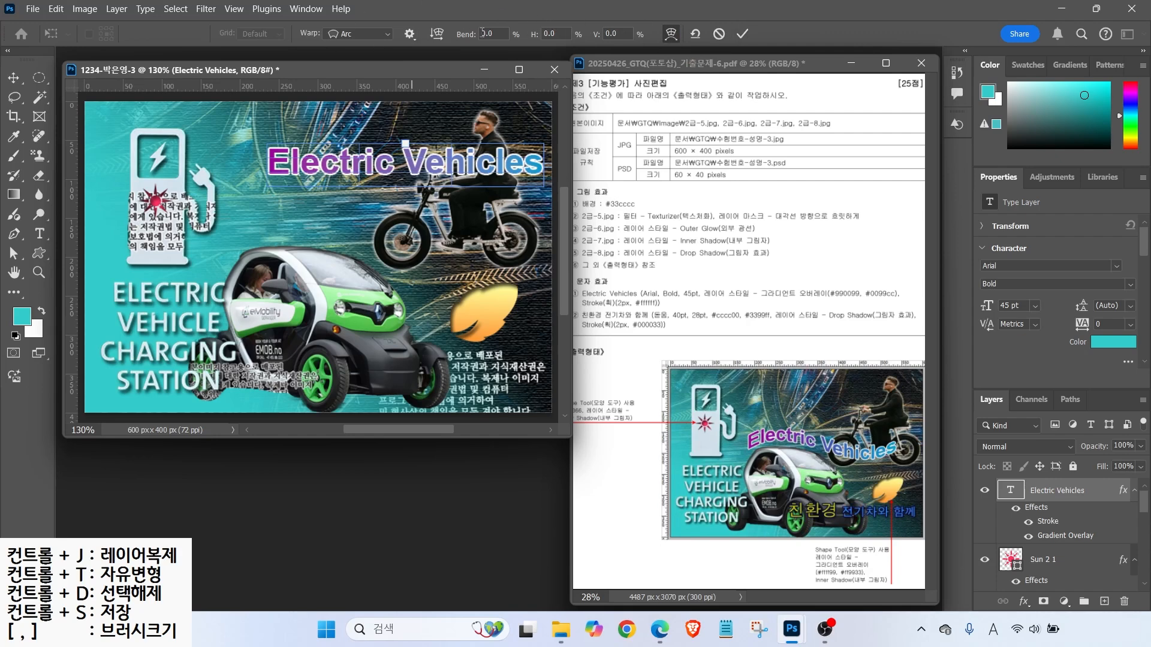
left_click(387, 34)
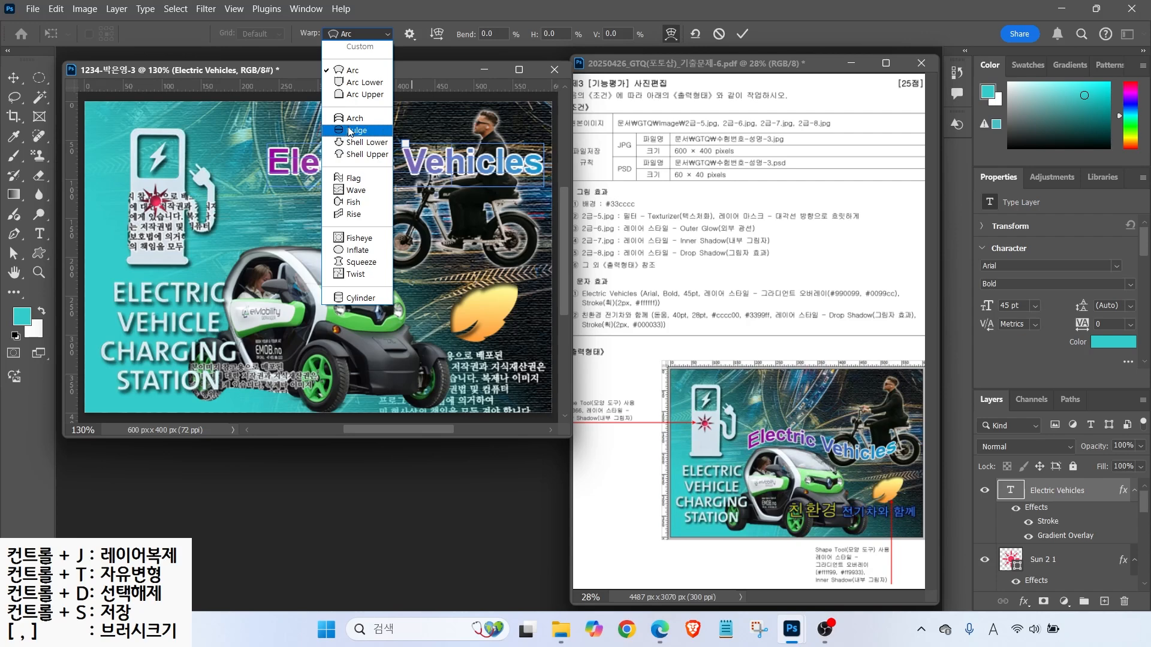
left_click(354, 180)
key("Return")
- Move the warped title lower, just above the car
left_click_drag(360, 166, 323, 235)
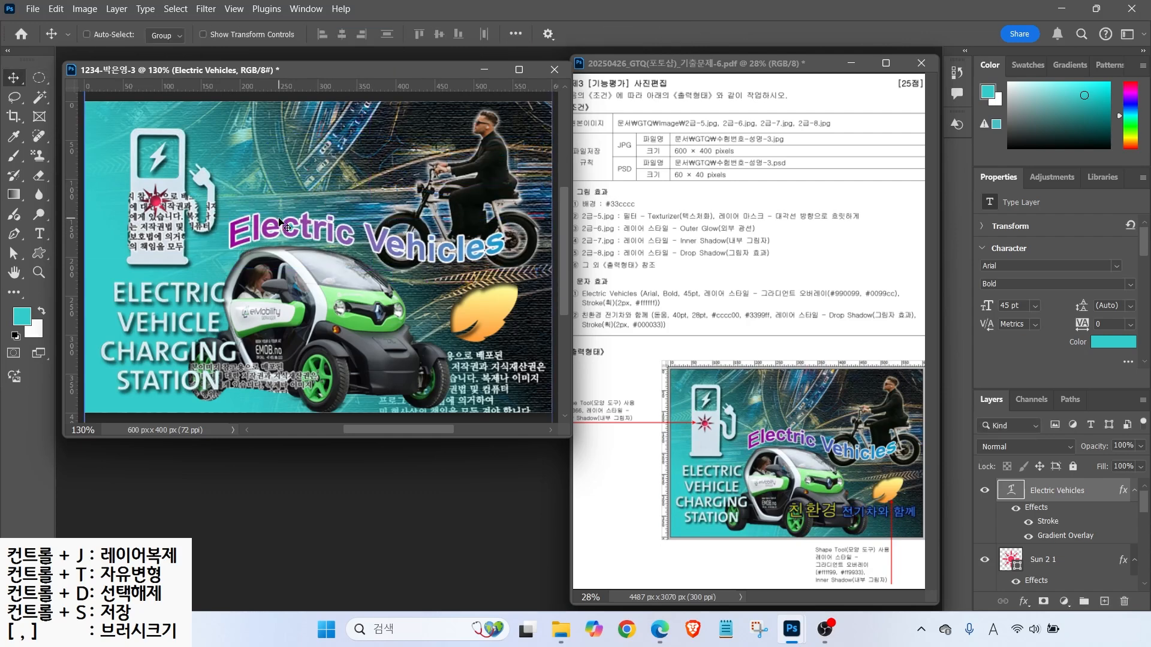
key("t")
left_click(220, 158)
- Type '친환경 전기차와 함께' near the top in 40 pt 돋움
key("Hangul")
type("친환경 ")
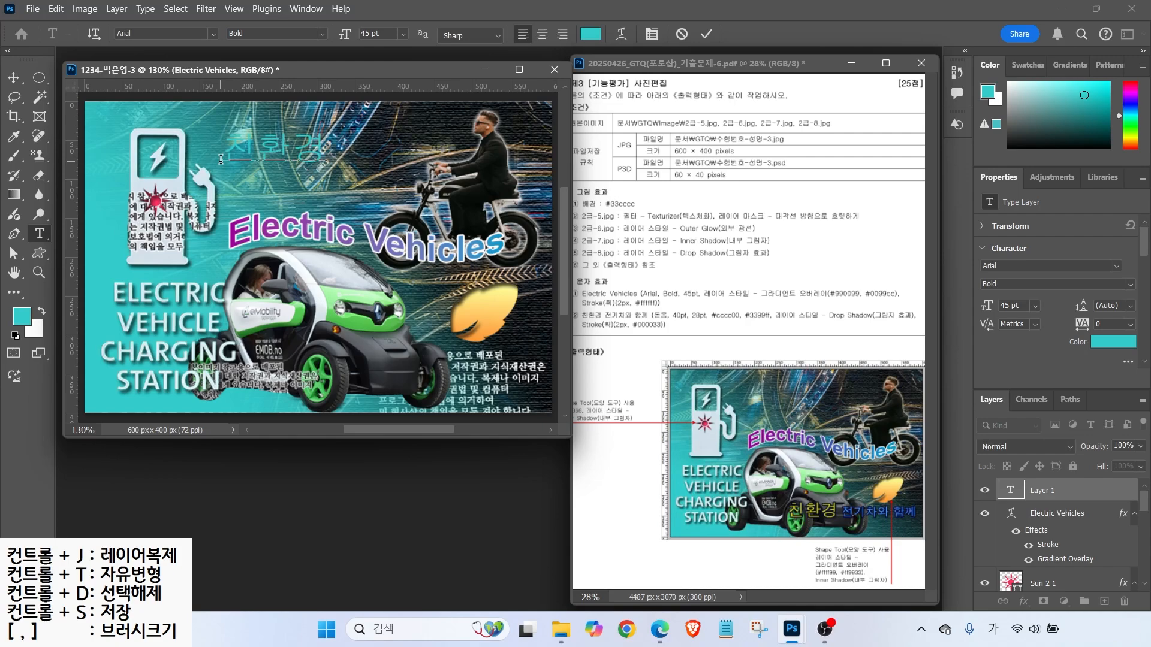
type("전기차와 하ㅁ께")
key("ctrl+Return")
type("40")
key("Return")
left_click(214, 34)
left_click(276, 172)
key("alt+2")
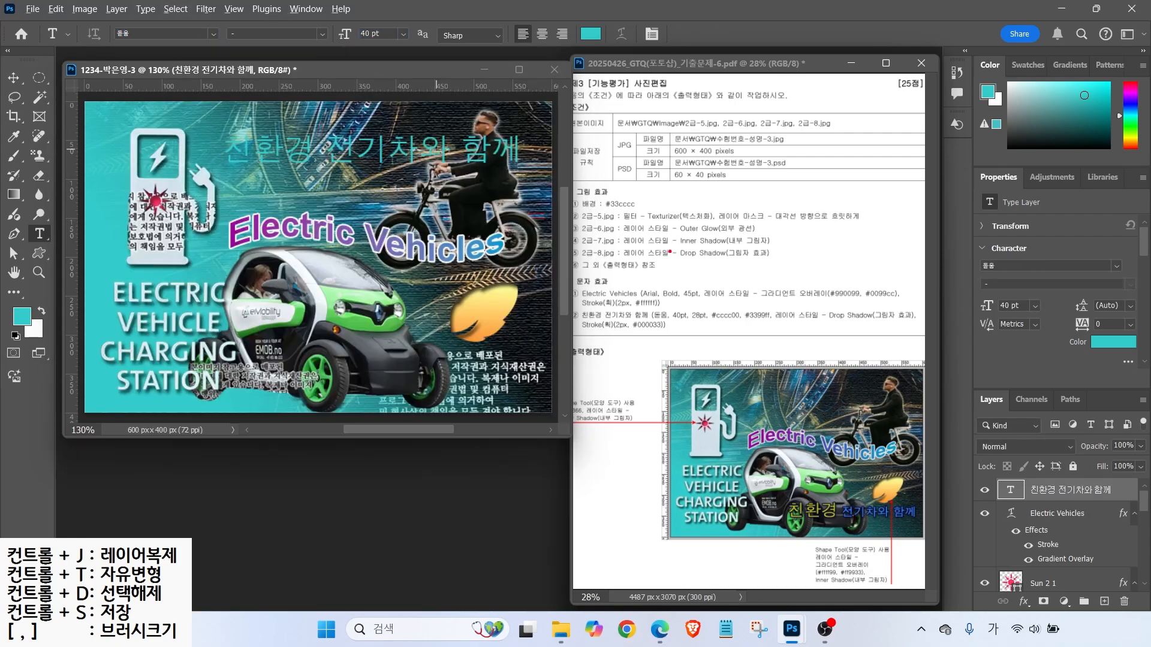
- Recolour the selected text to 3399ff and resize 전기차와 함께 to 28 pt
mouse_move(665, 283)
left_mouse_down()
mouse_move(674, 310)
mouse_move(718, 279)
left_mouse_up()
mouse_move(726, 322)
left_mouse_down()
mouse_move(715, 345)
mouse_move(771, 341)
left_mouse_up()
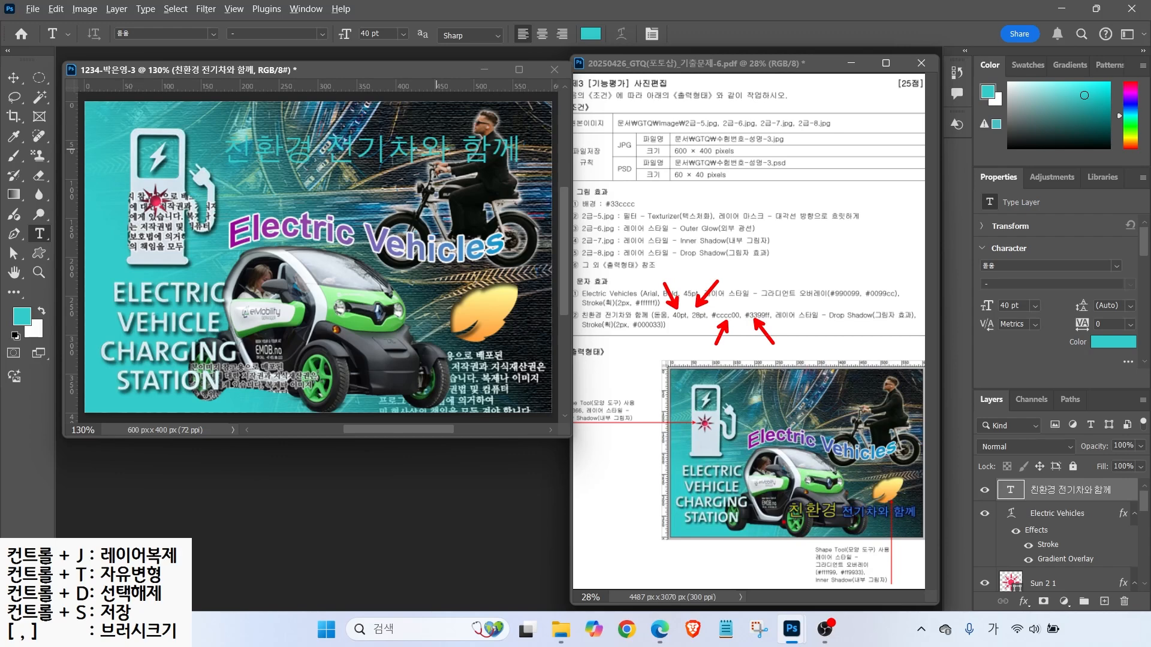
left_click_drag(842, 523, 909, 522)
key("Escape")
left_click(590, 34)
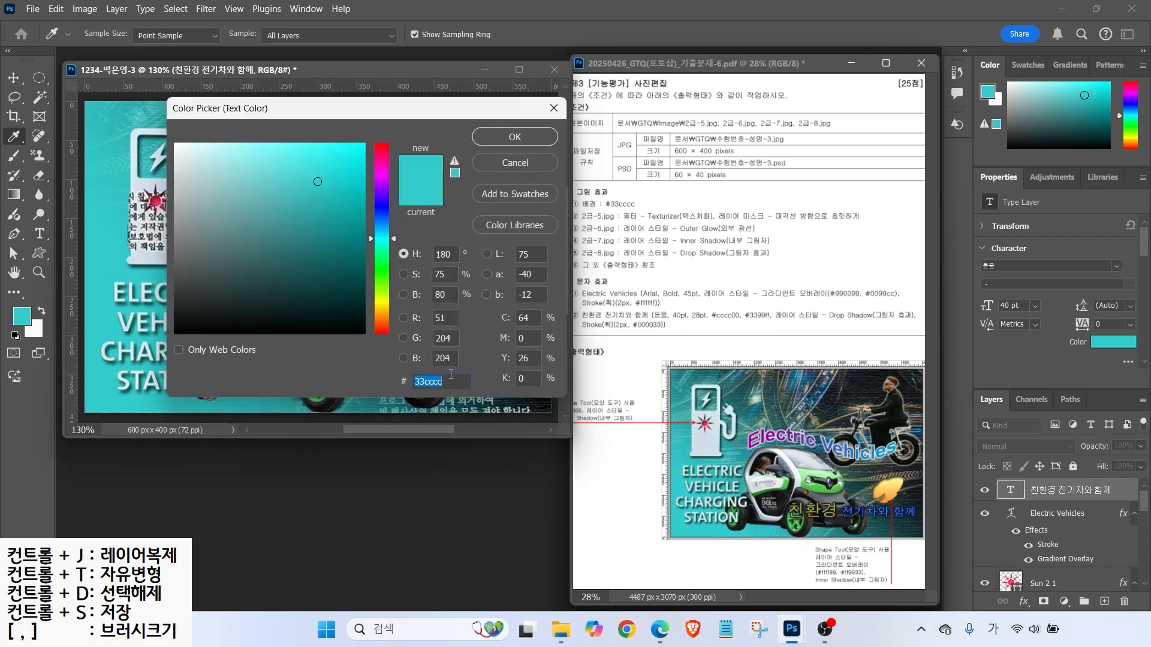
type("3399ff")
key("Return")
type("28")
key("Return")
left_click(591, 33)
- Make 전기차와 함께 blue 3399ff and commit the text
type("3399ff")
key("Return")
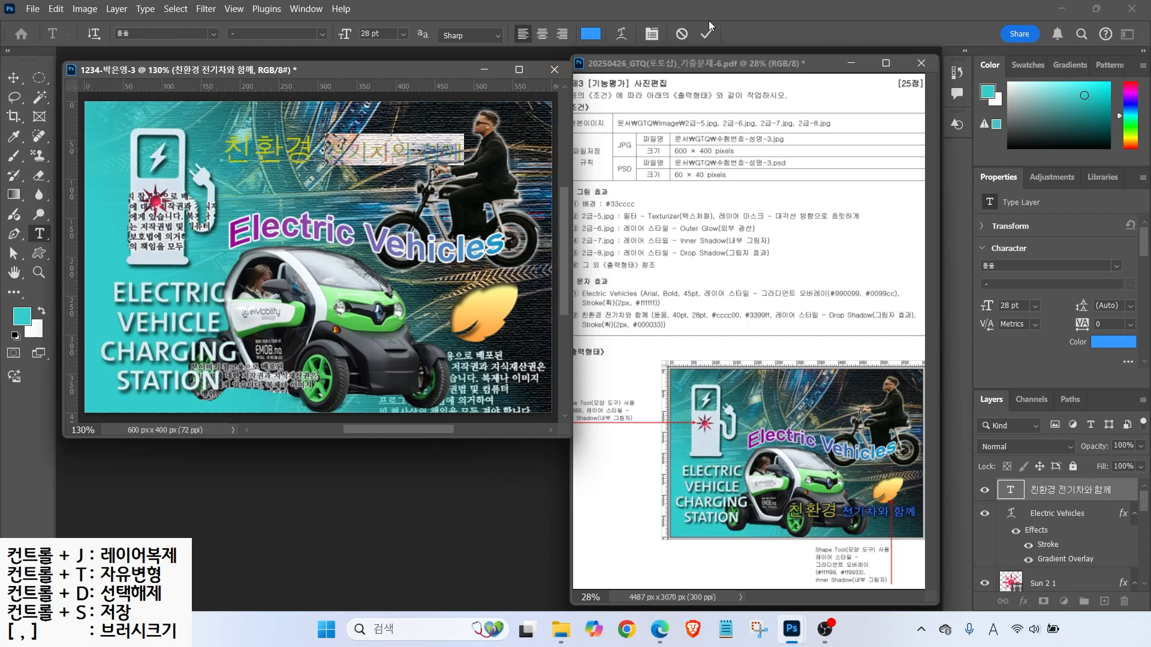
key("ctrl+Return")
- Outline the line with a 000033 Stroke and move it to the lower right
left_click(1024, 601)
left_click(1040, 493)
left_click(795, 211)
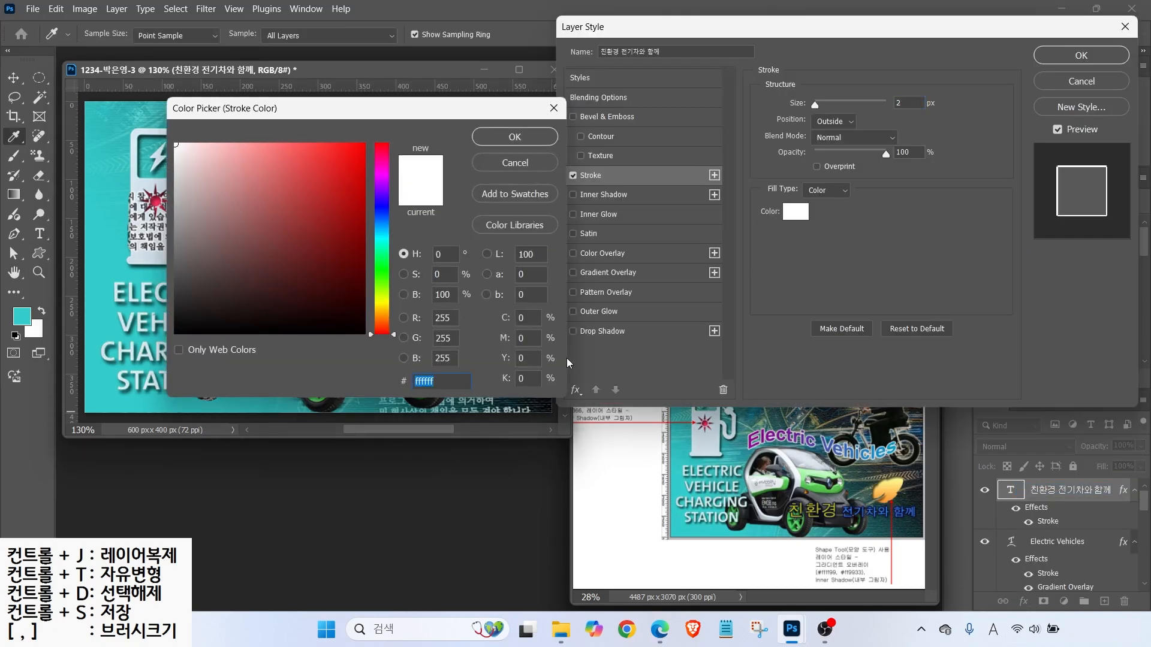
type("000033")
key("Return")
key("Return")
key("v")
left_click_drag(291, 150, 387, 384)
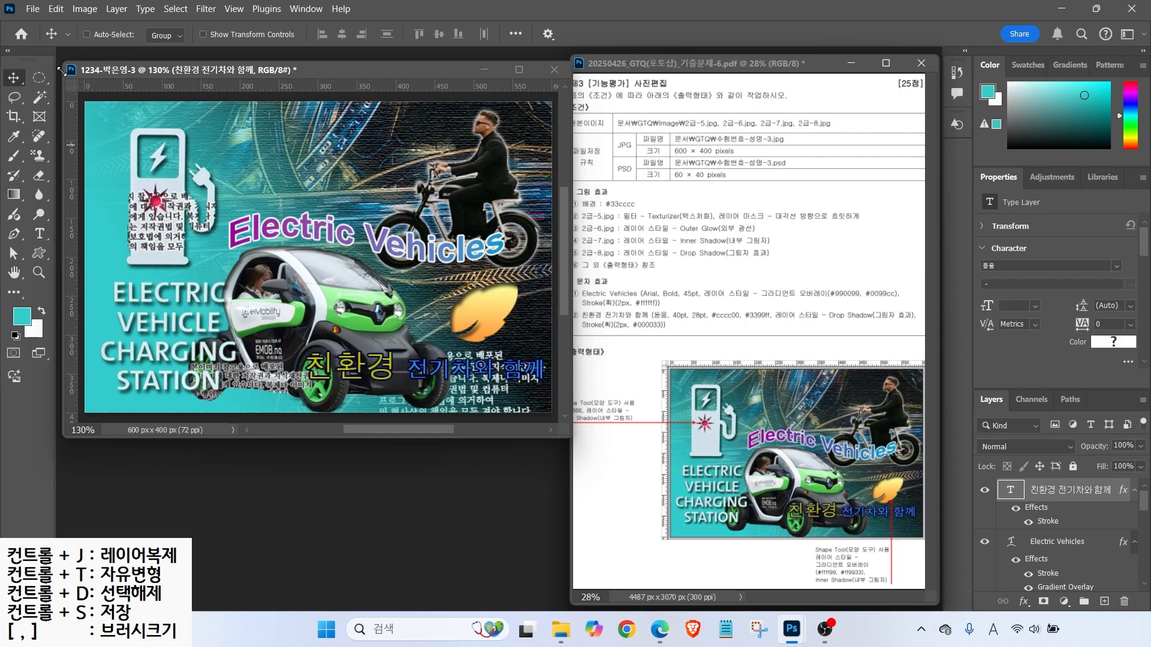
- Save the poster as a Photoshop PSD file in the GTQ folder
left_click(31, 12)
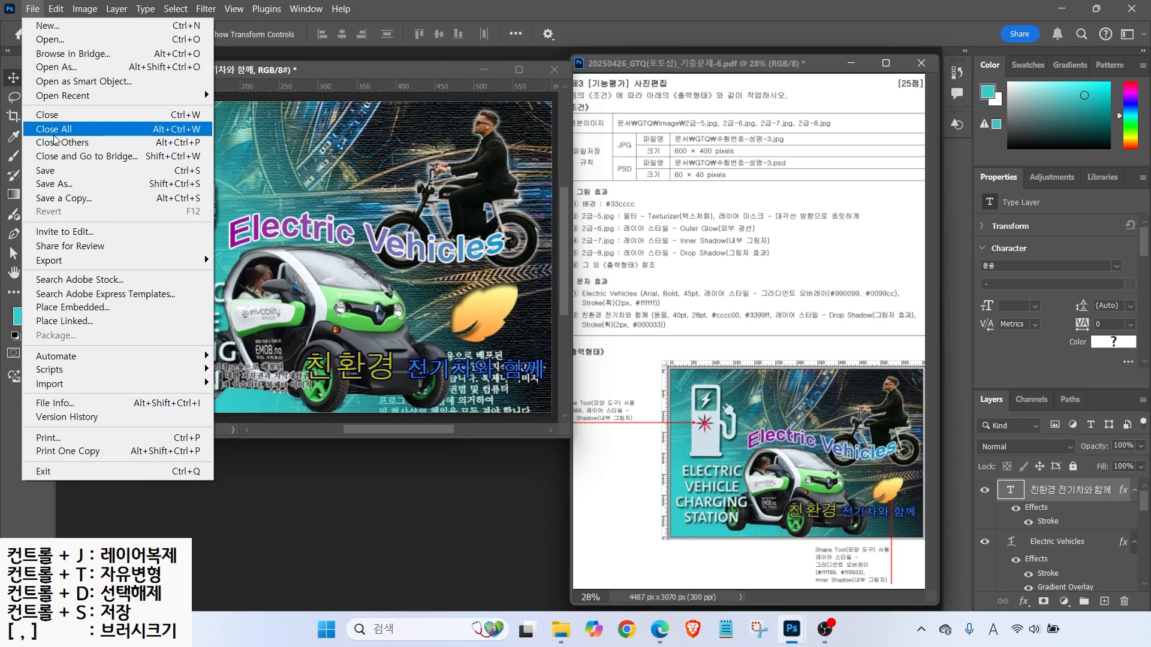
left_click(54, 179)
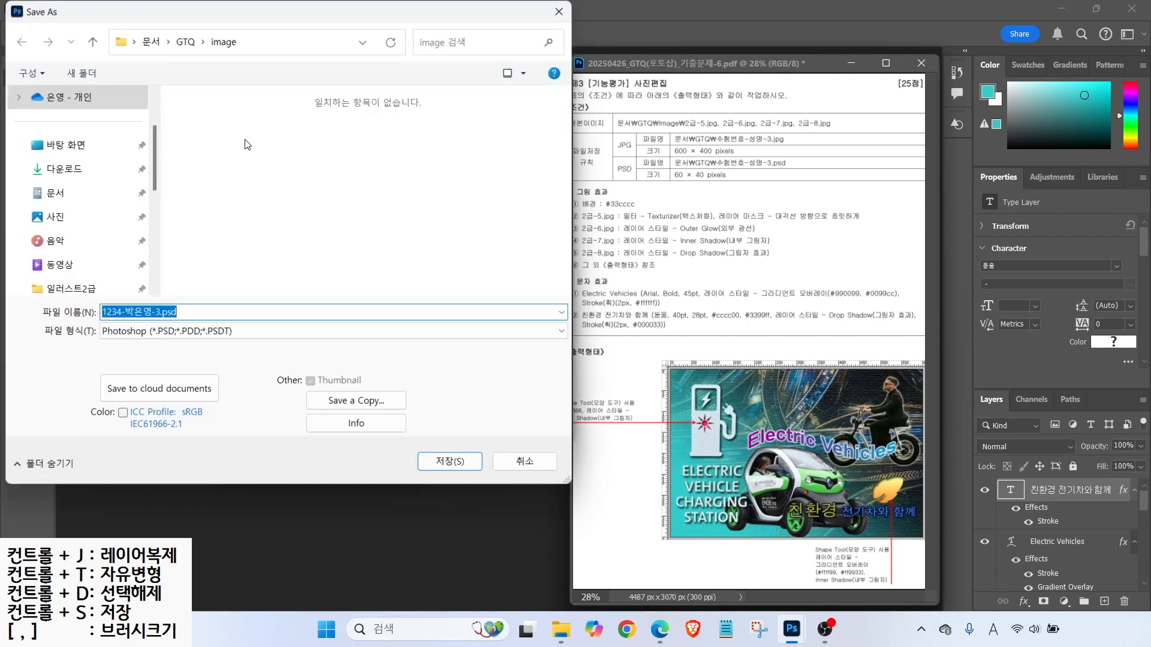
left_click(185, 41)
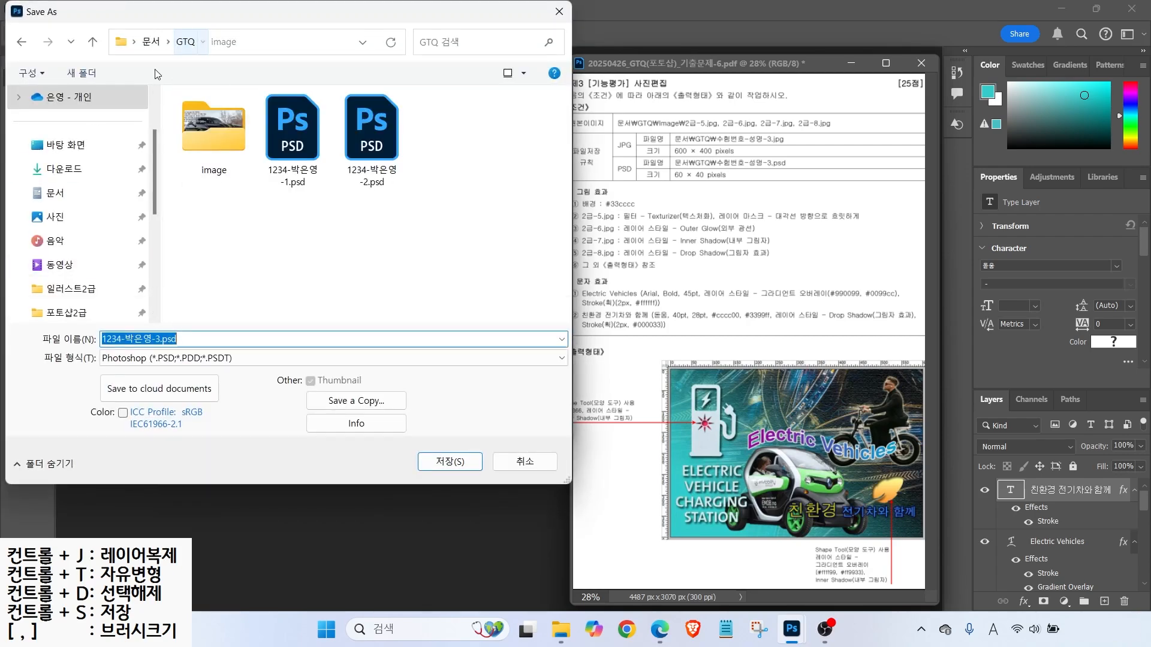
left_click(450, 461)
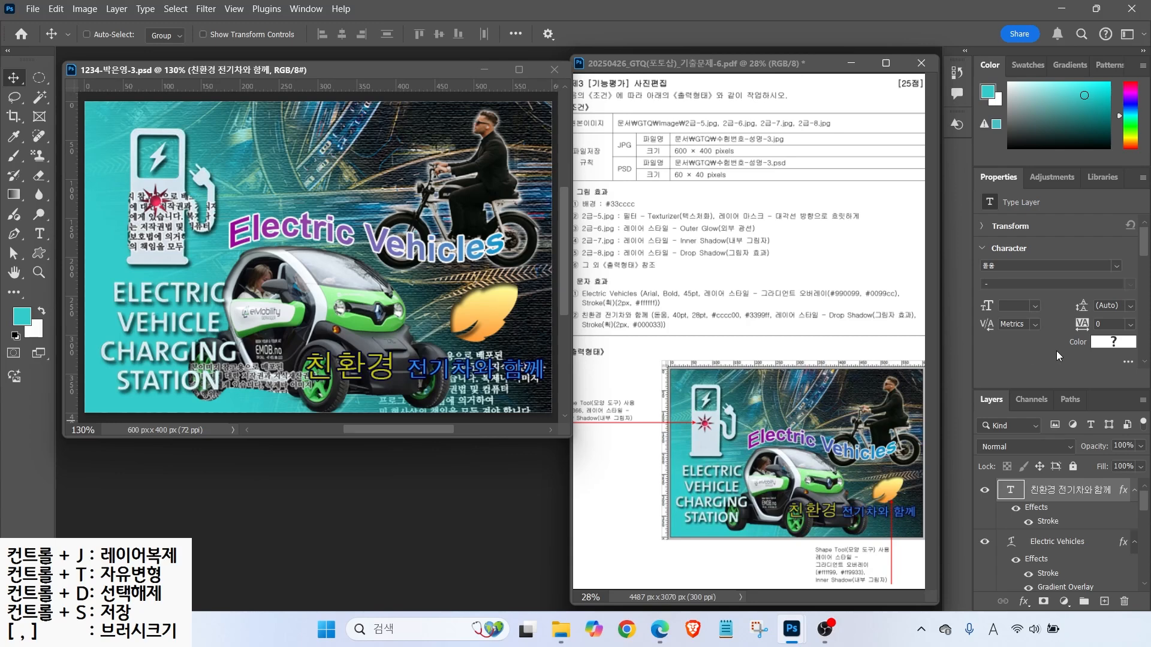
- Inspect the layers panel and View menu, then close the menu unchanged
left_click_drag(1070, 476, 1048, 455)
left_click_drag(1026, 525, 1076, 526)
key("Escape")
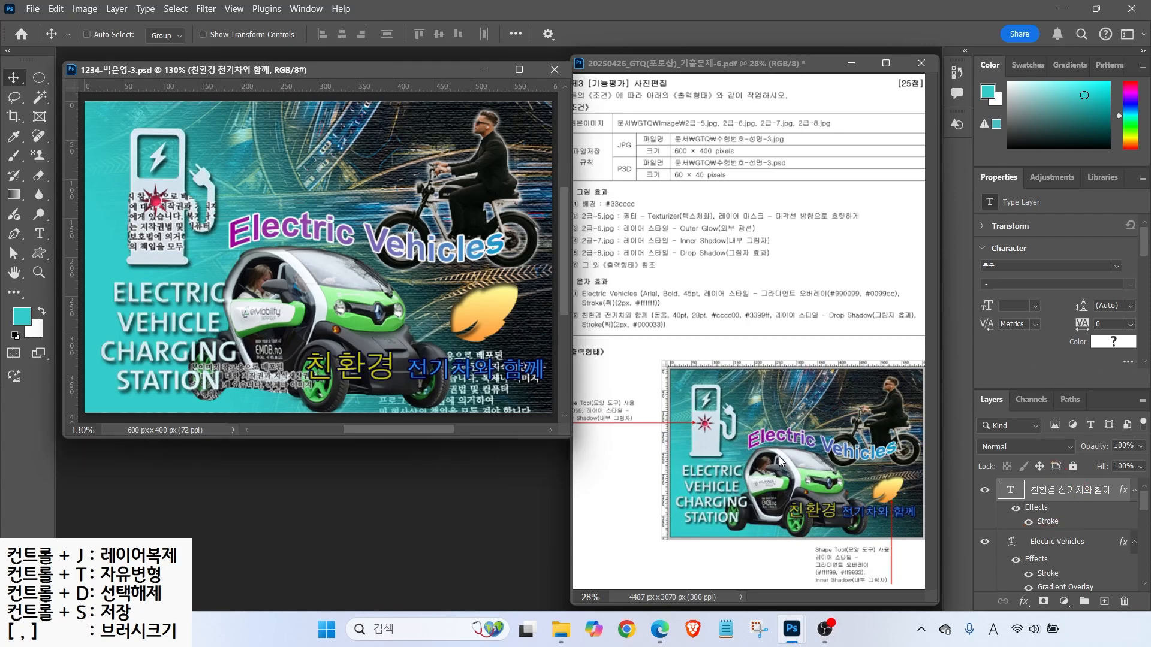
mouse_move(1145, 504)
left_mouse_down()
mouse_move(1146, 565)
mouse_move(1141, 489)
left_mouse_up()
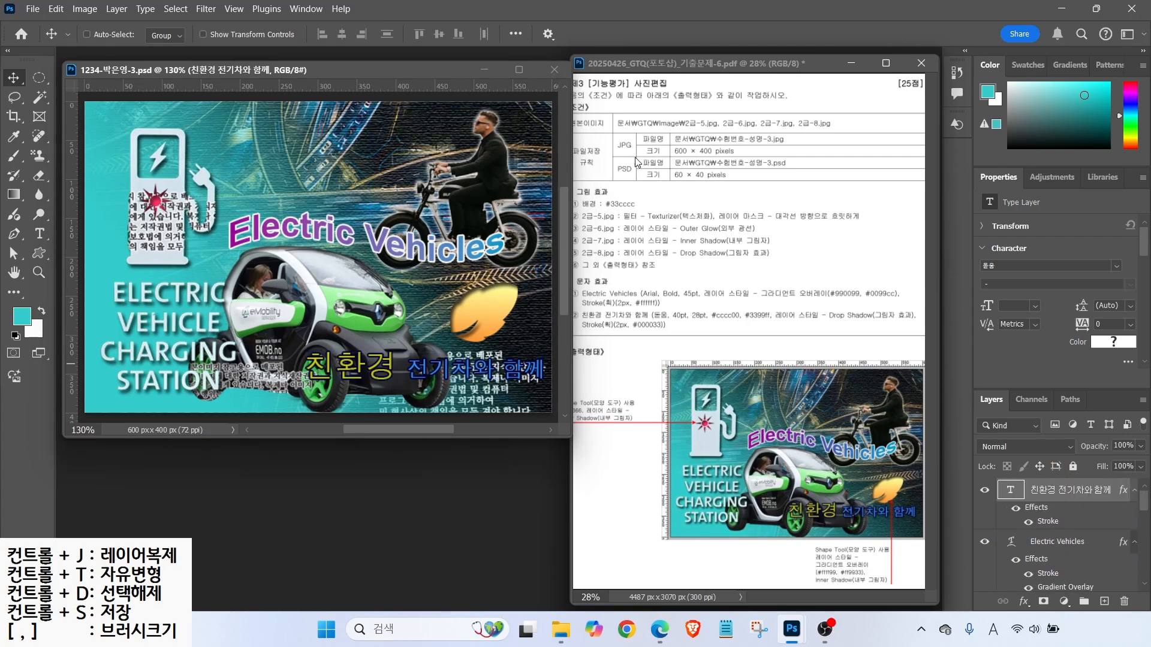
left_click(232, 9)
mouse_move(249, 387)
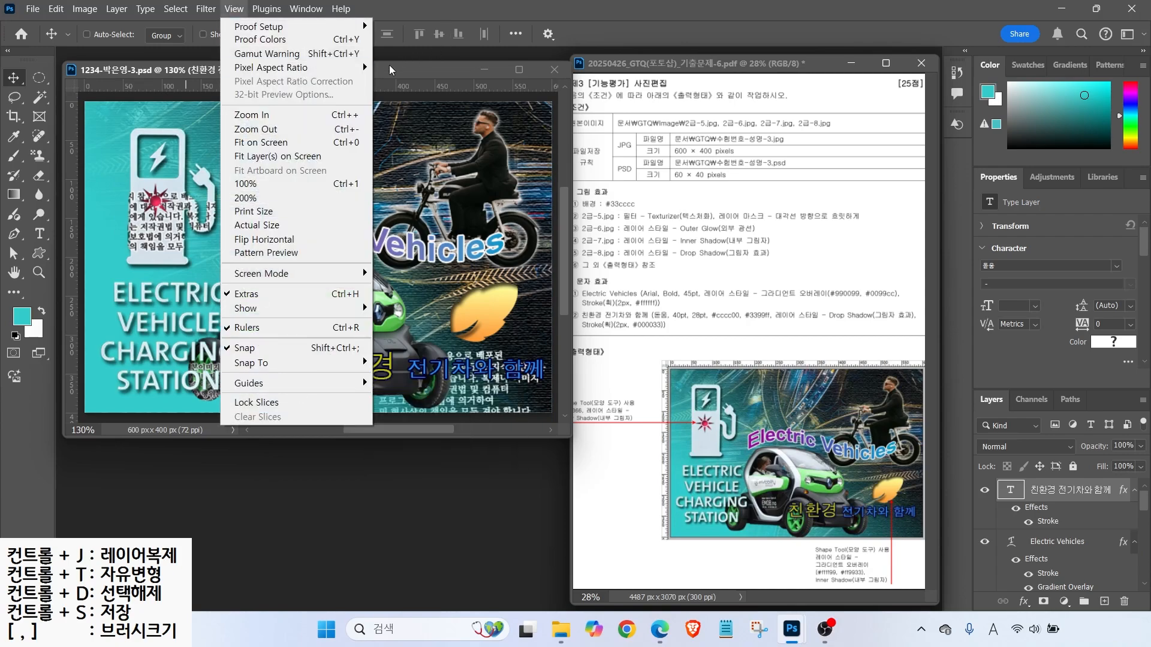
mouse_move(266, 8)
left_click(359, 67)
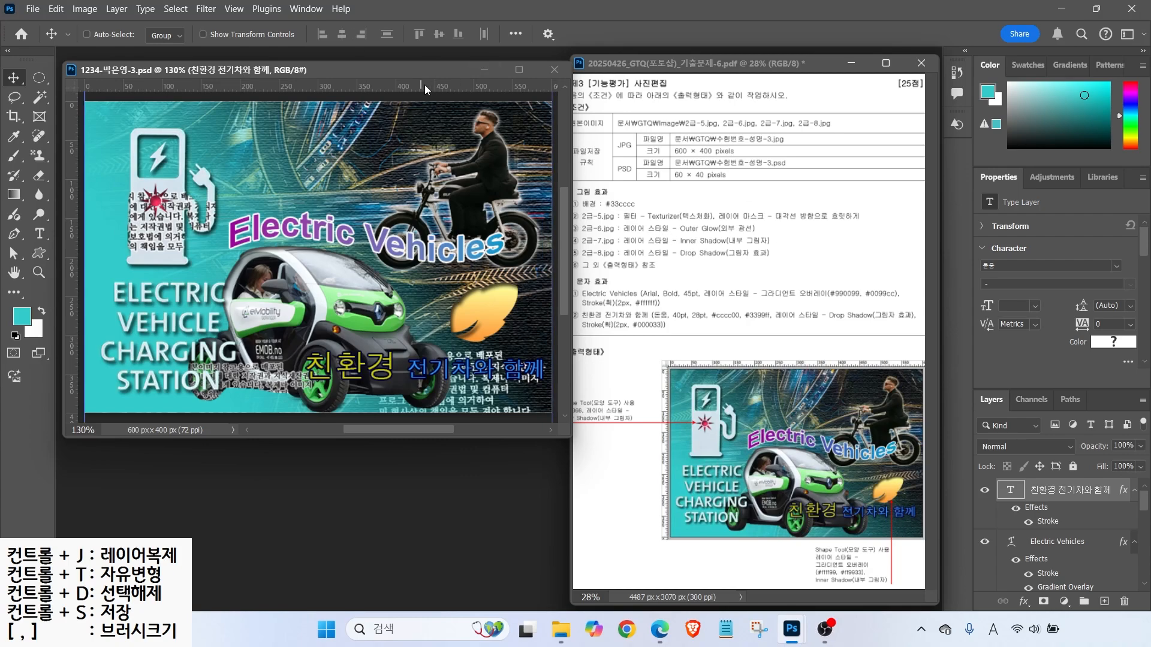
- Save a JPEG copy of the poster without the copy suffix, accepting the default quality
left_click(32, 9)
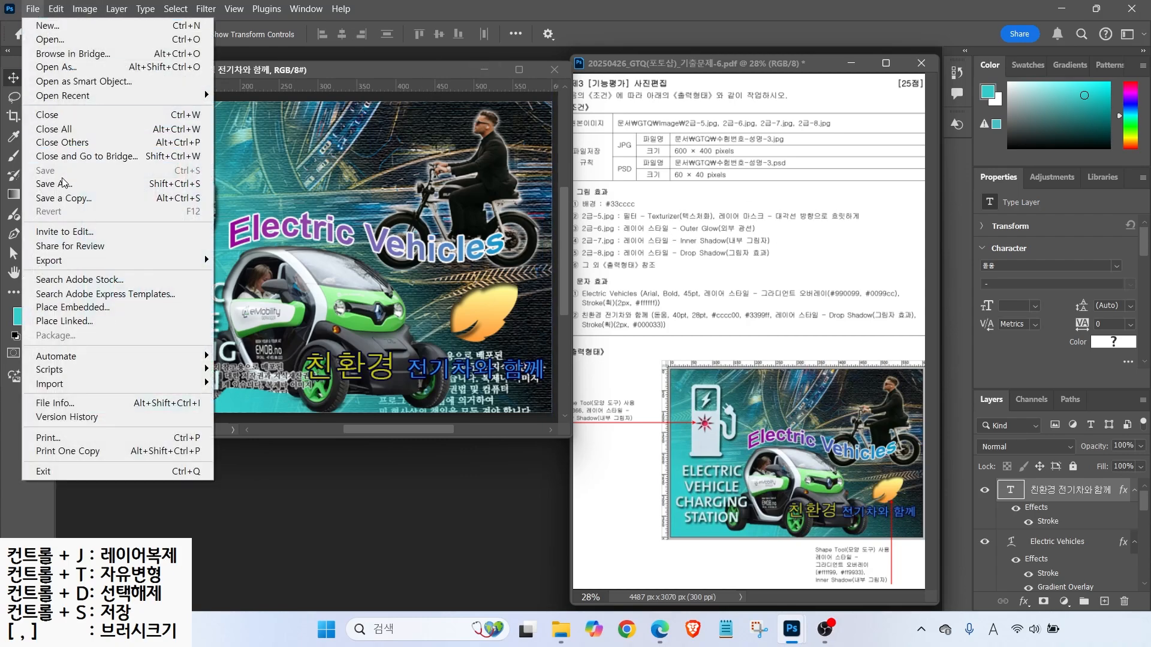
left_click(45, 185)
left_click(162, 331)
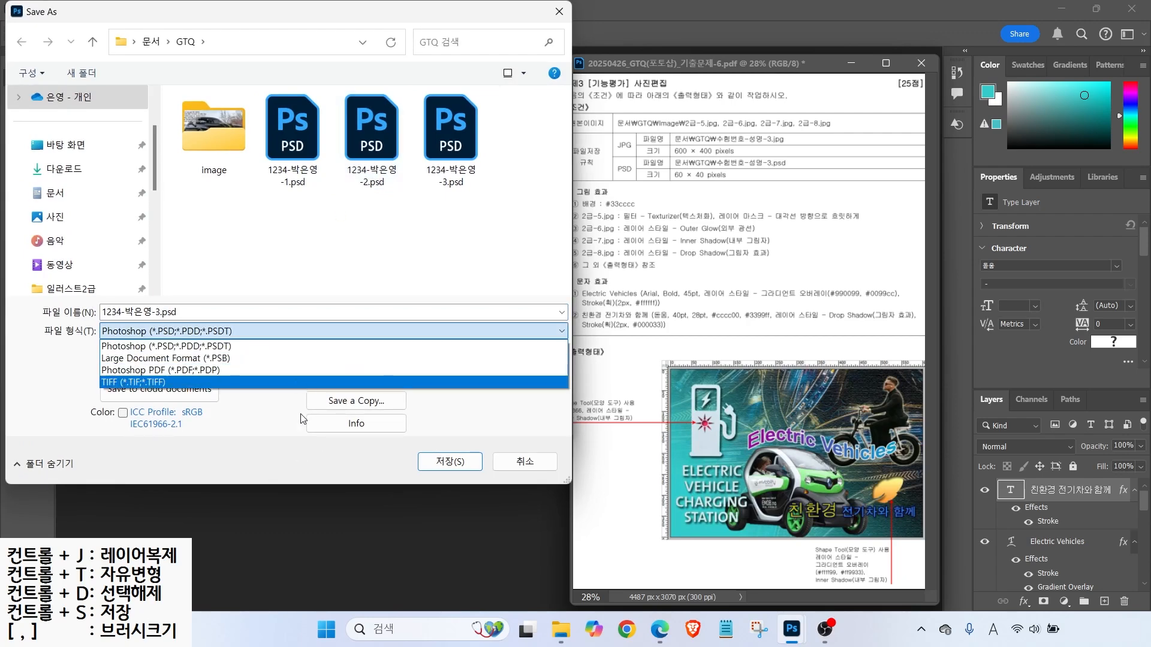
left_click(200, 313)
left_click(356, 400)
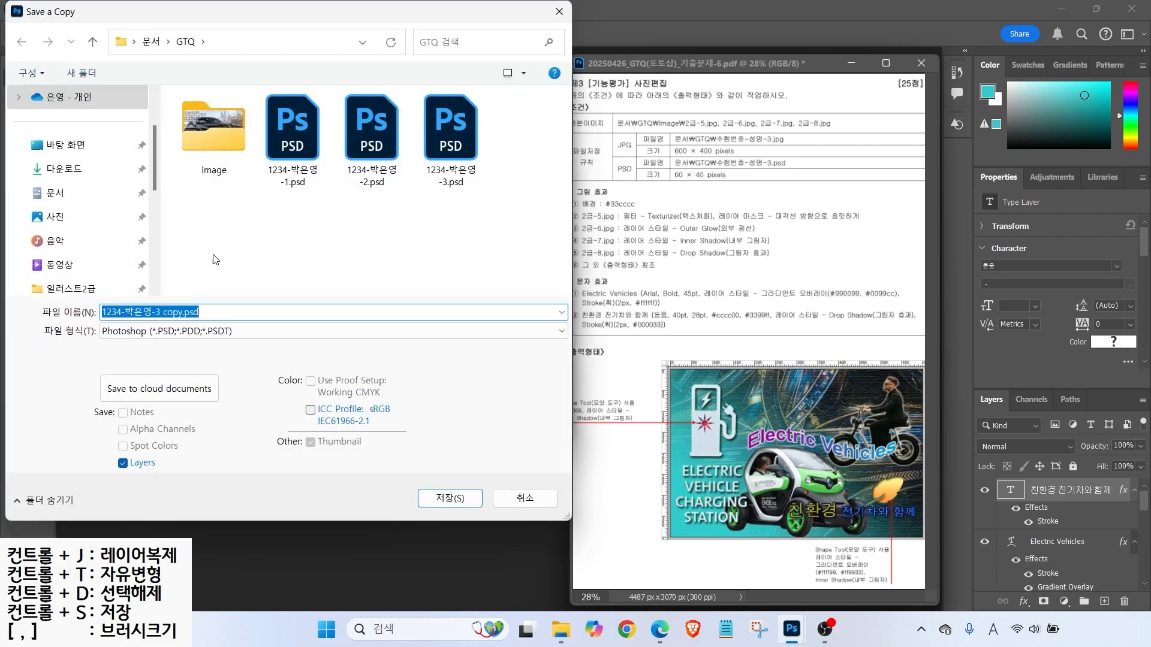
left_click(180, 331)
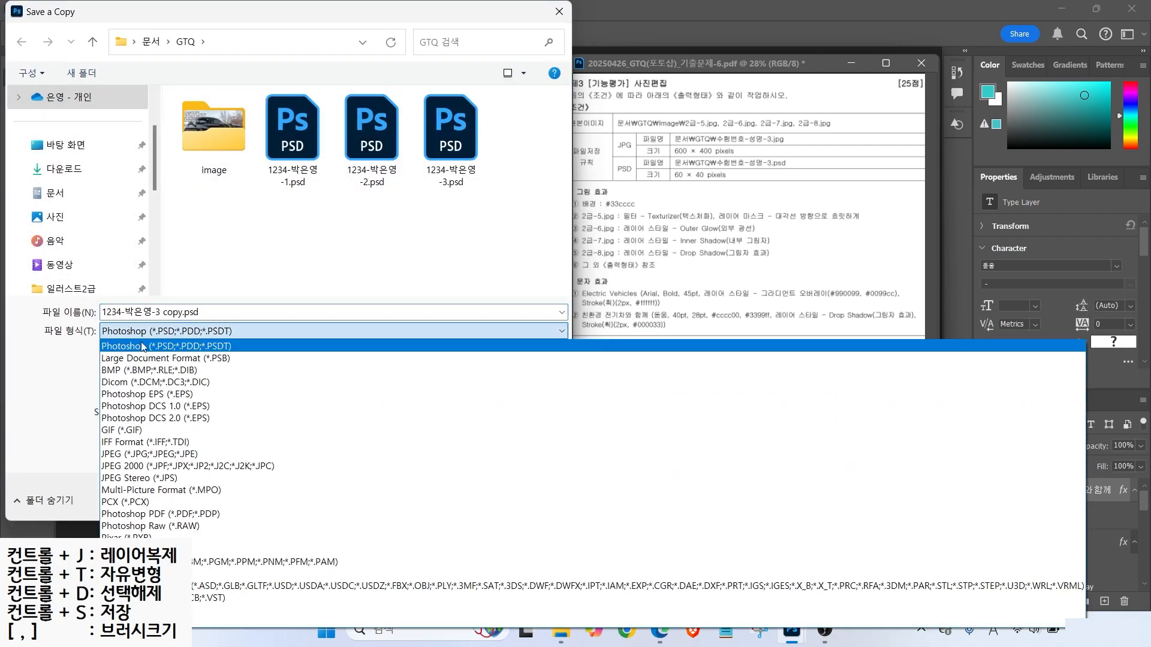
left_click(115, 458)
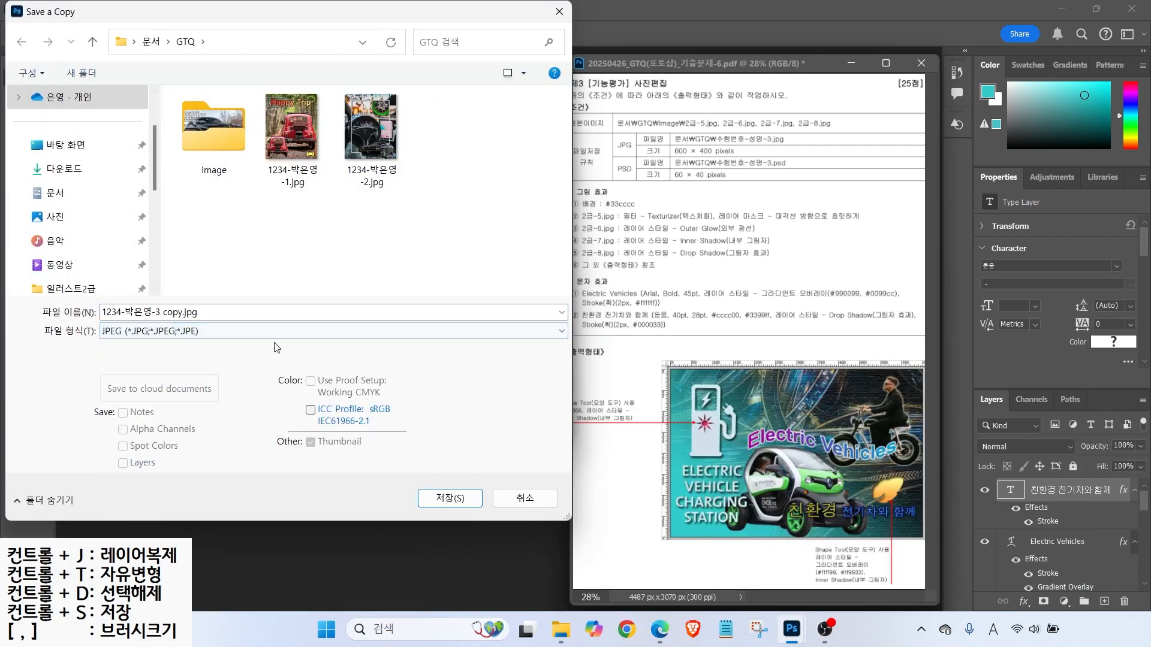
left_click(162, 312)
left_click_drag(161, 313, 223, 310)
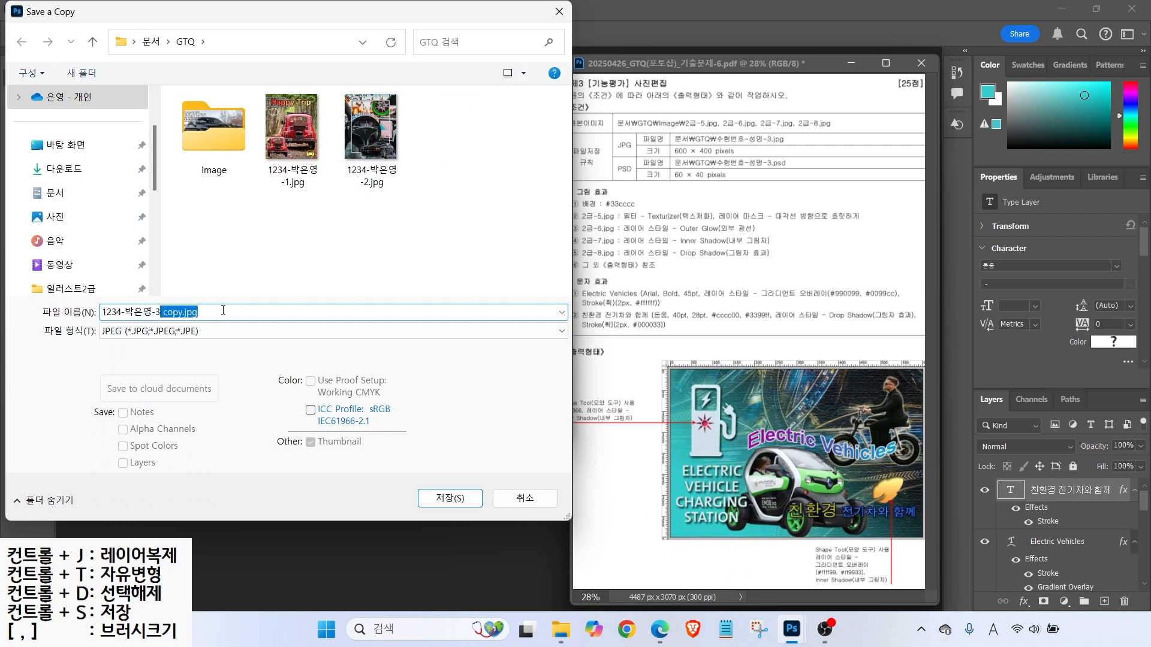
key("BackSpace")
left_click(55, 386)
left_click(473, 501)
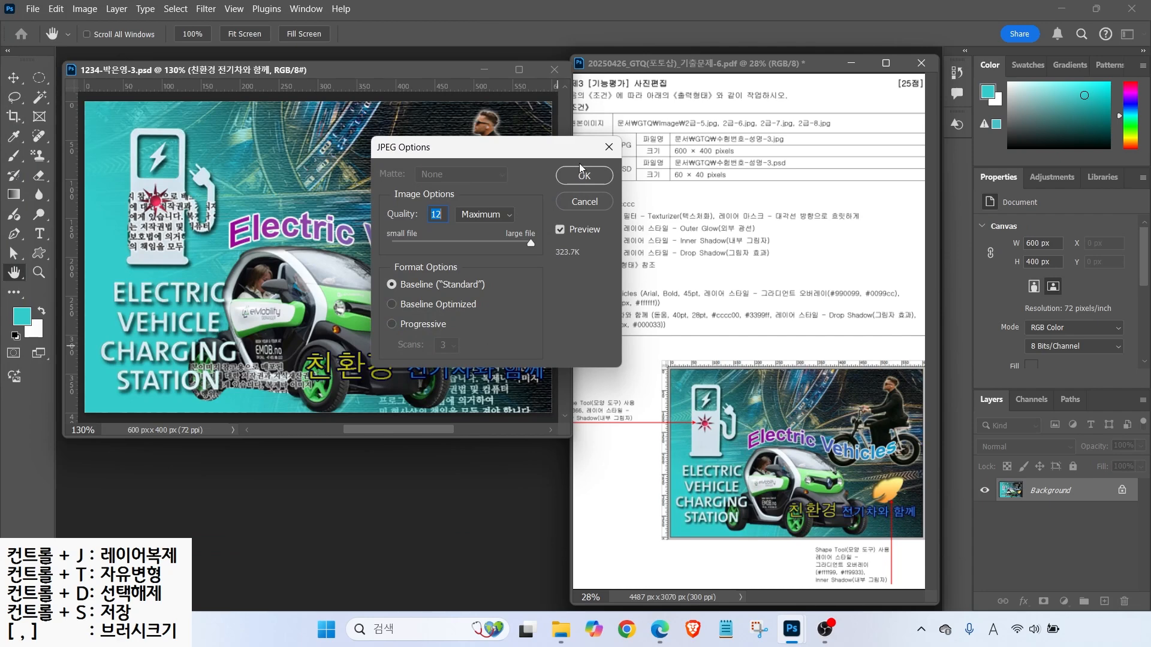
left_click(572, 176)
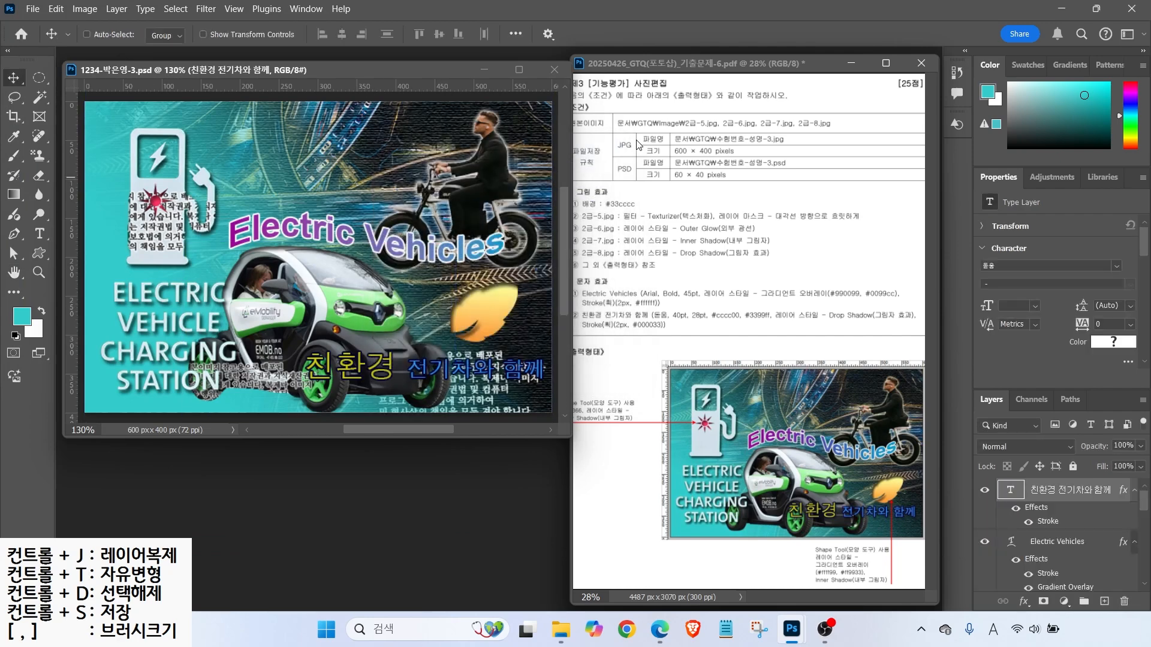
- Resize the poster to 60×40 px, save it as PSD and close the document
left_click(84, 8)
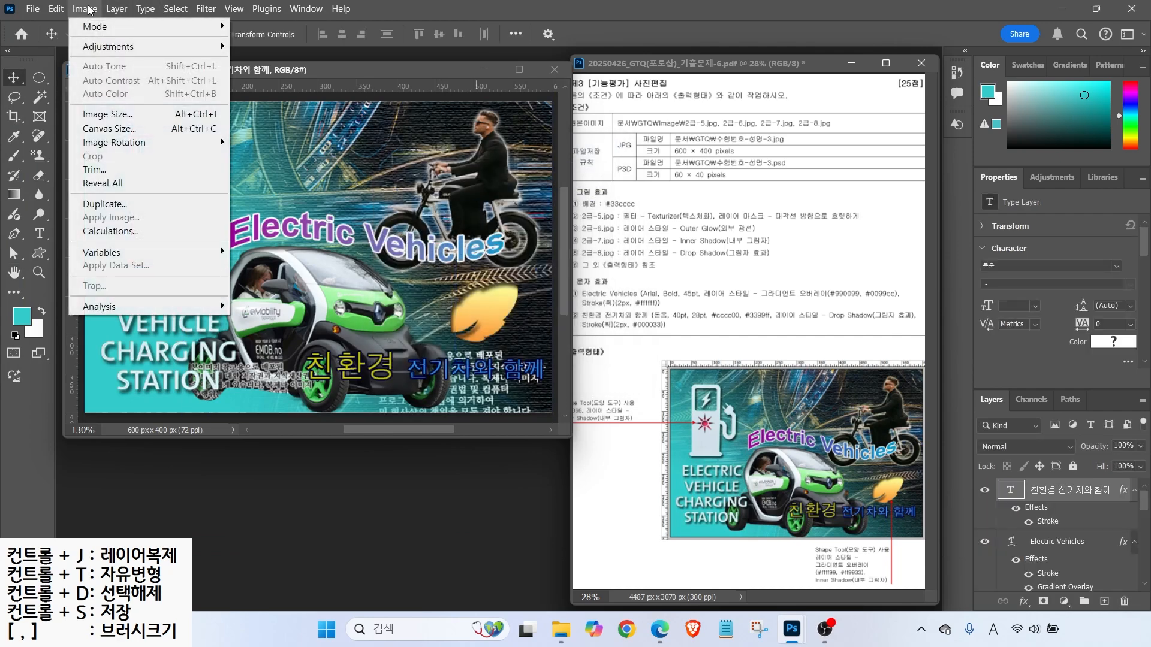
left_click(89, 115)
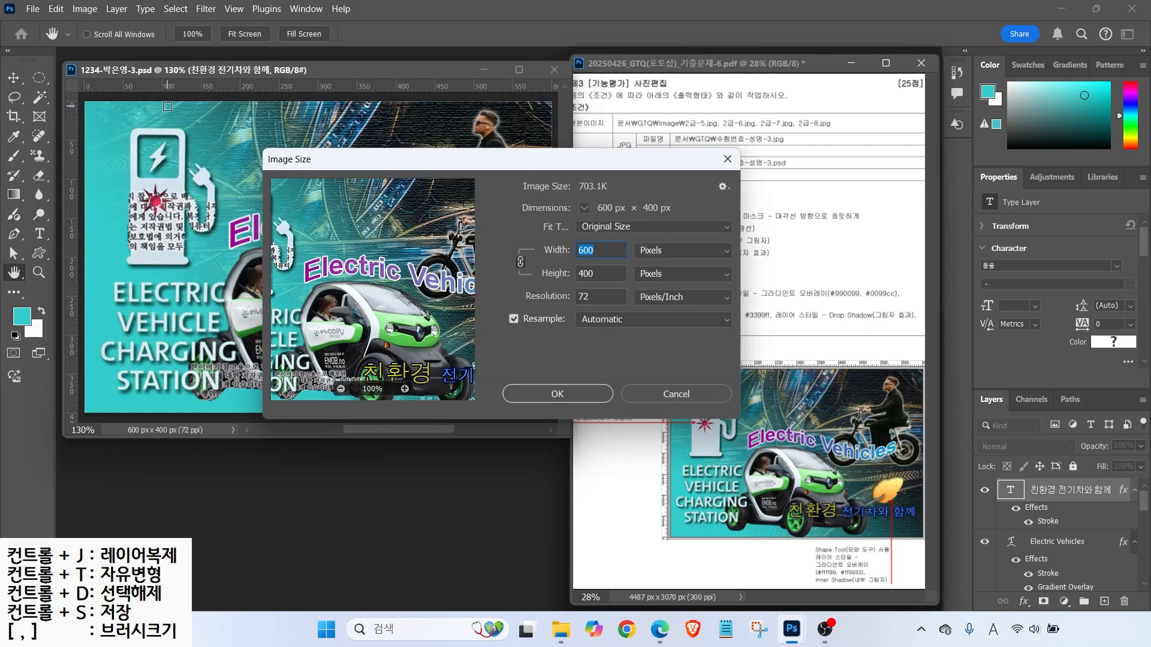
type("60")
key("Return")
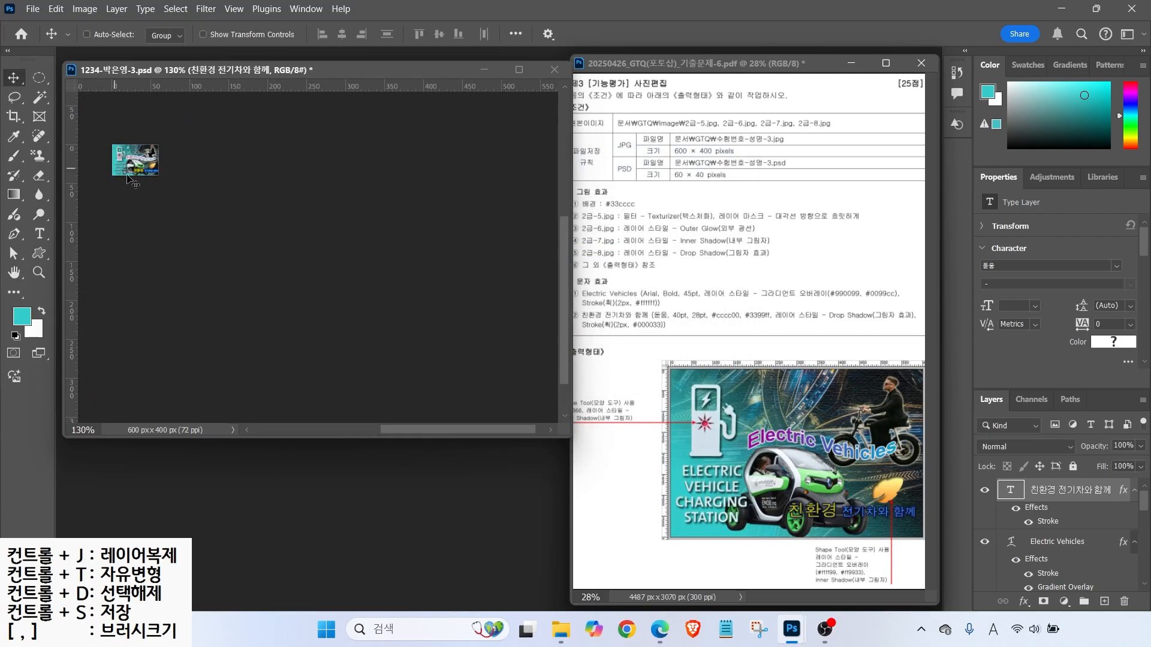
left_click(31, 9)
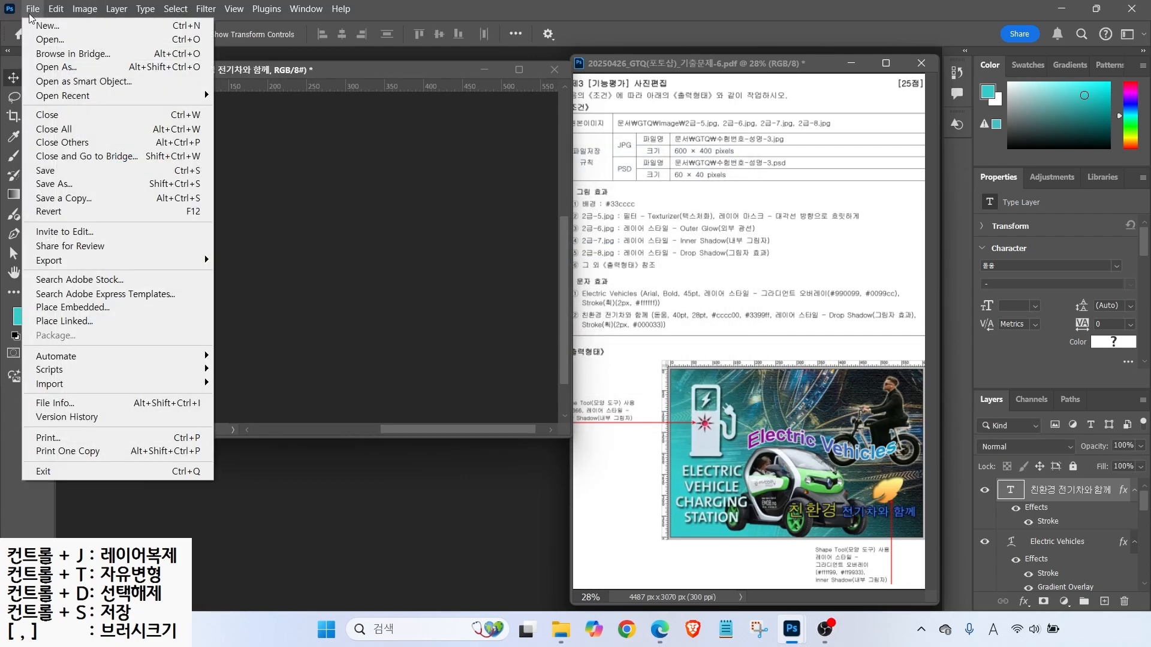
left_click(54, 173)
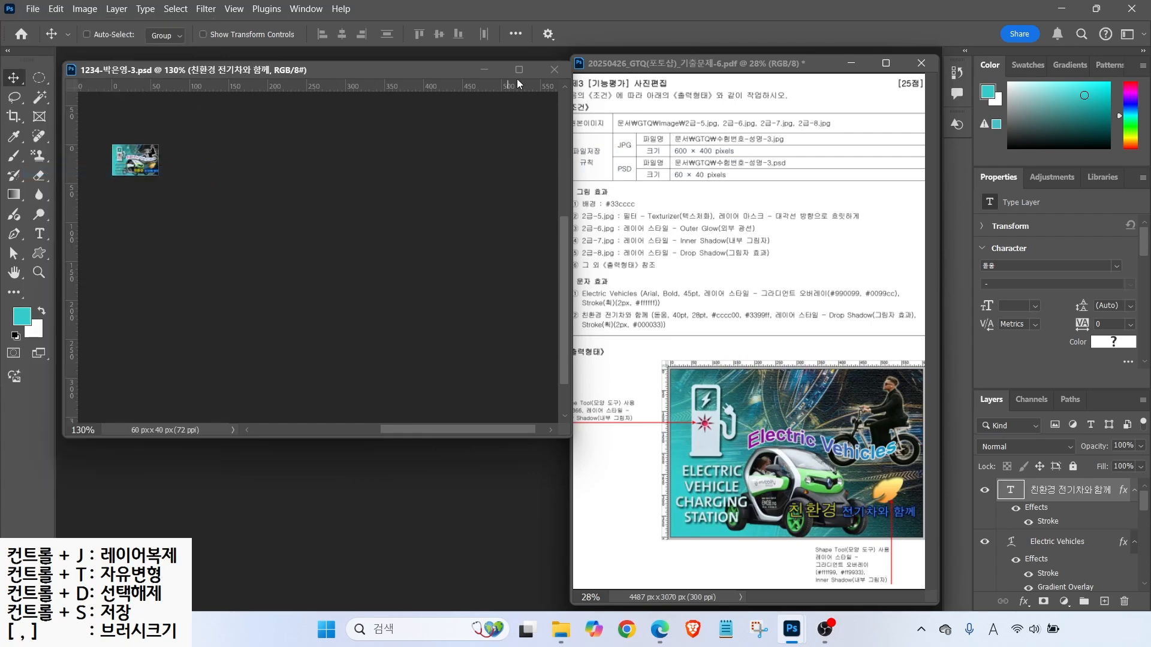
left_click(556, 71)
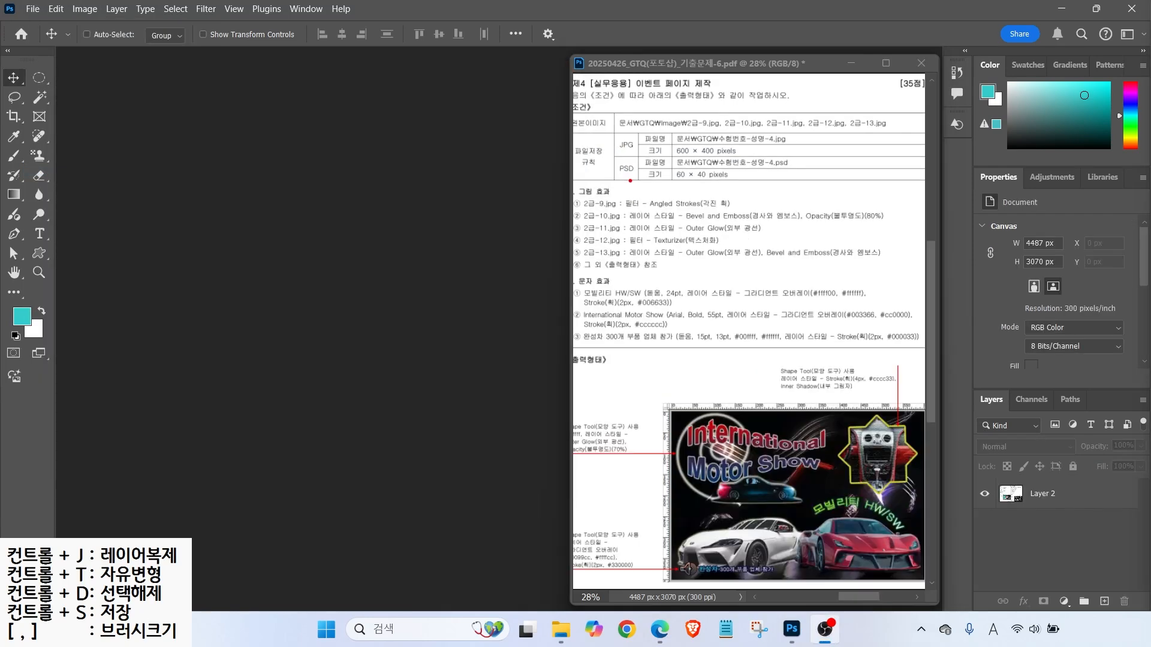
- Create a new white 600×400 px, 72 ppi RGB document named with exam number, candidate name and 4
left_click_drag(667, 124, 785, 172)
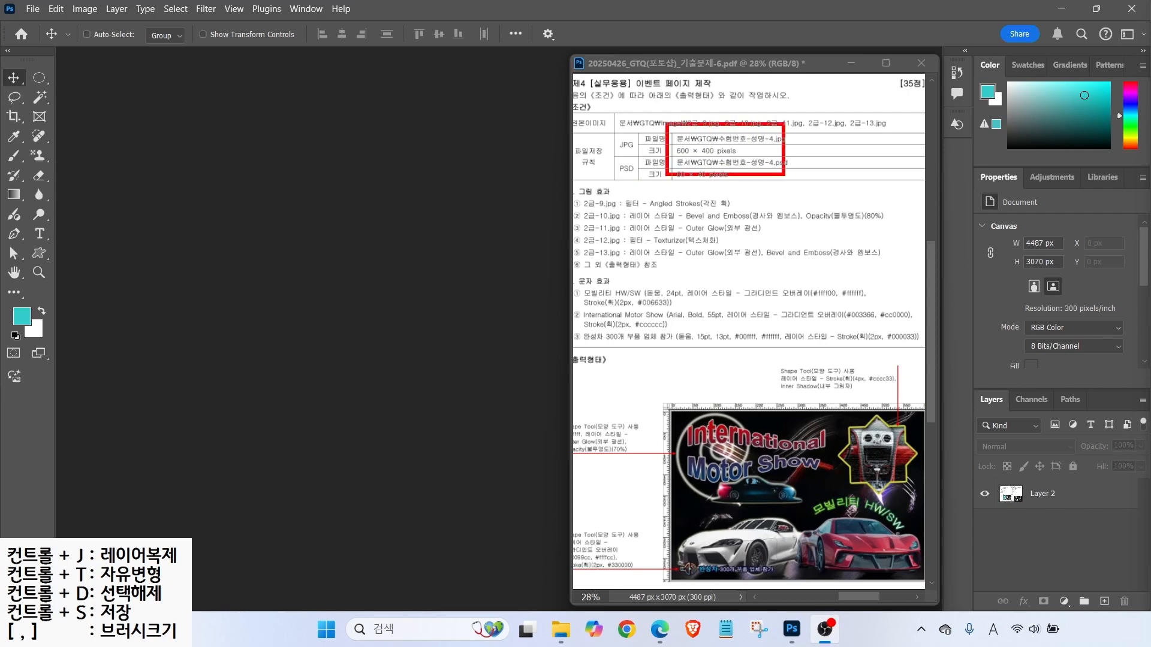
left_click_drag(683, 122, 732, 98)
key("Escape")
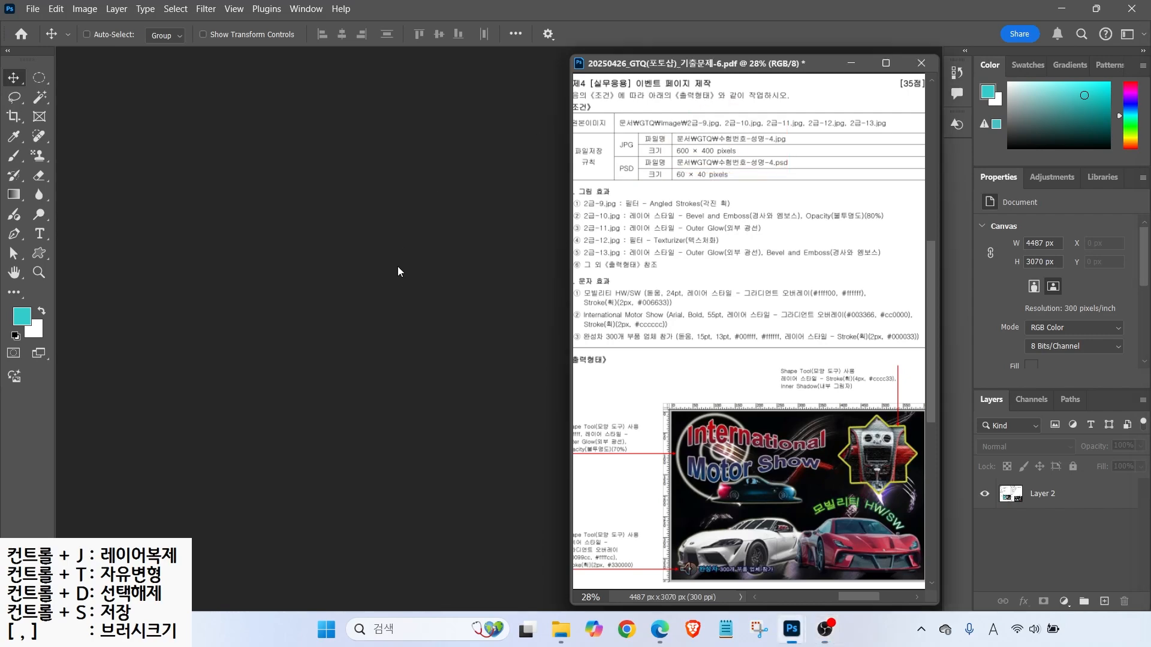
left_click(30, 9)
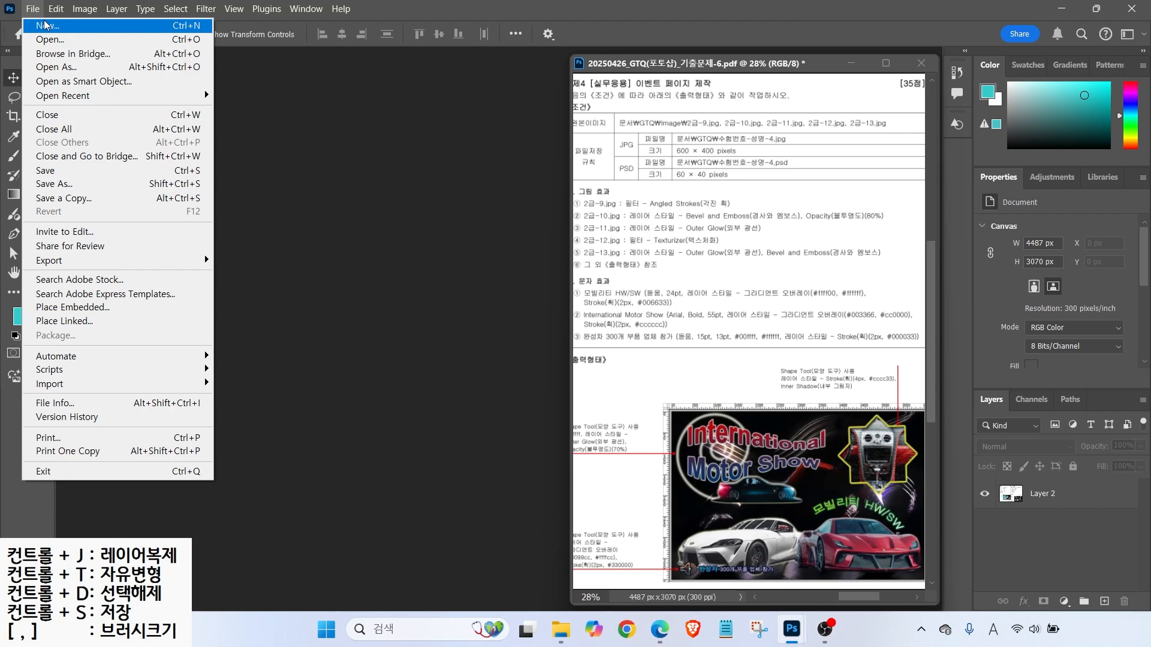
left_click(45, 24)
left_click_drag(810, 146, 712, 146)
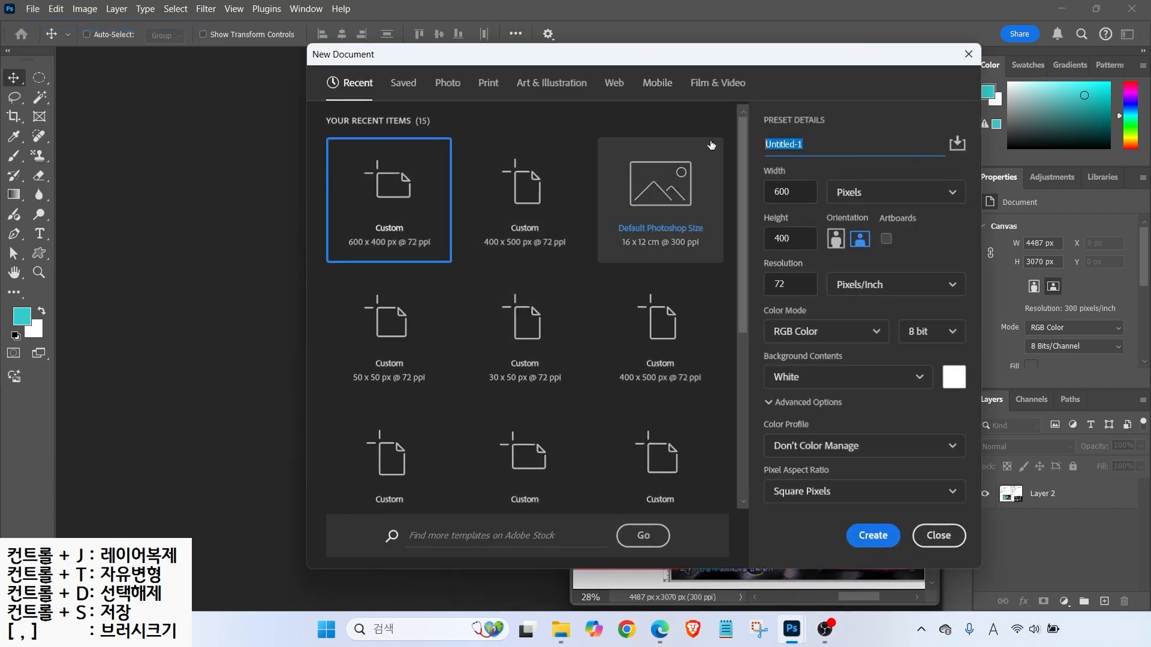
type("1234")
type("-4")
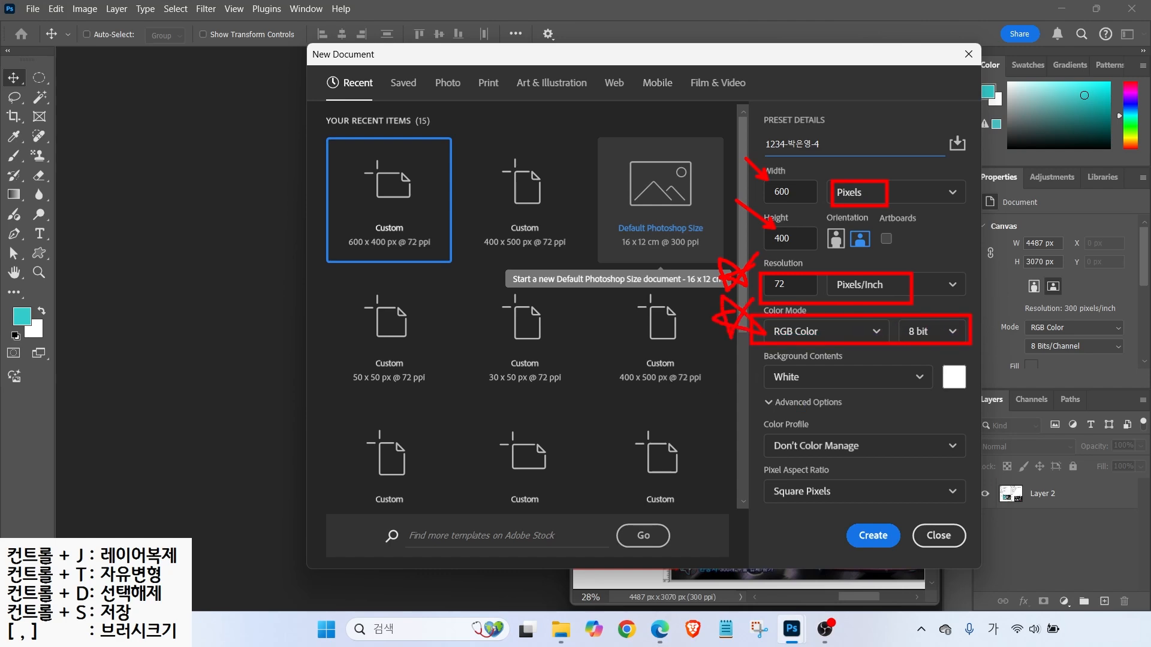
left_click_drag(777, 391, 741, 416)
left_click_drag(836, 554, 907, 559)
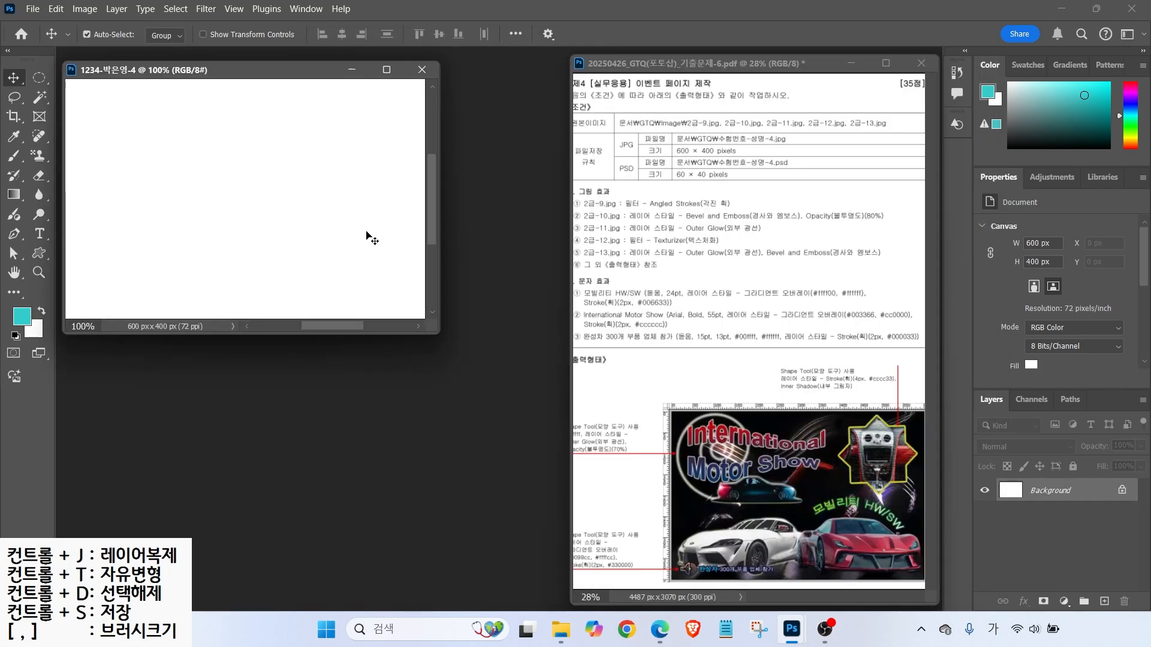
key("ctrl")
- Show rulers on the new canvas and open the photo 2급-9.jpg
key("ctrl+r")
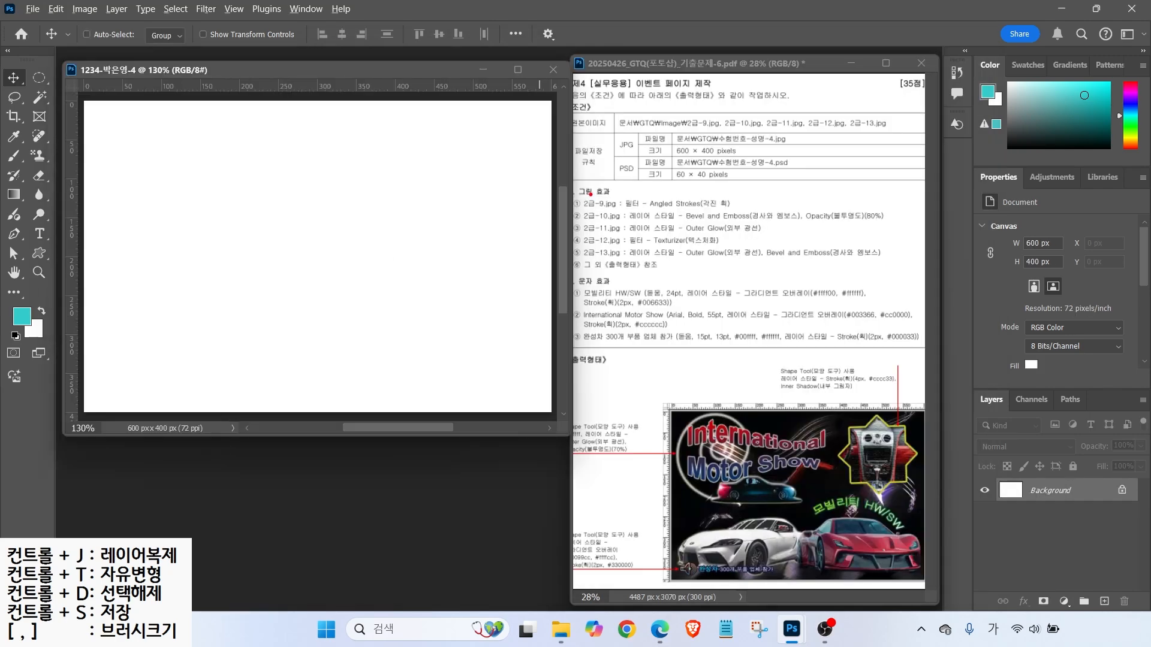
left_click_drag(592, 195, 627, 169)
left_click_drag(574, 213, 650, 211)
key("ctrl+o")
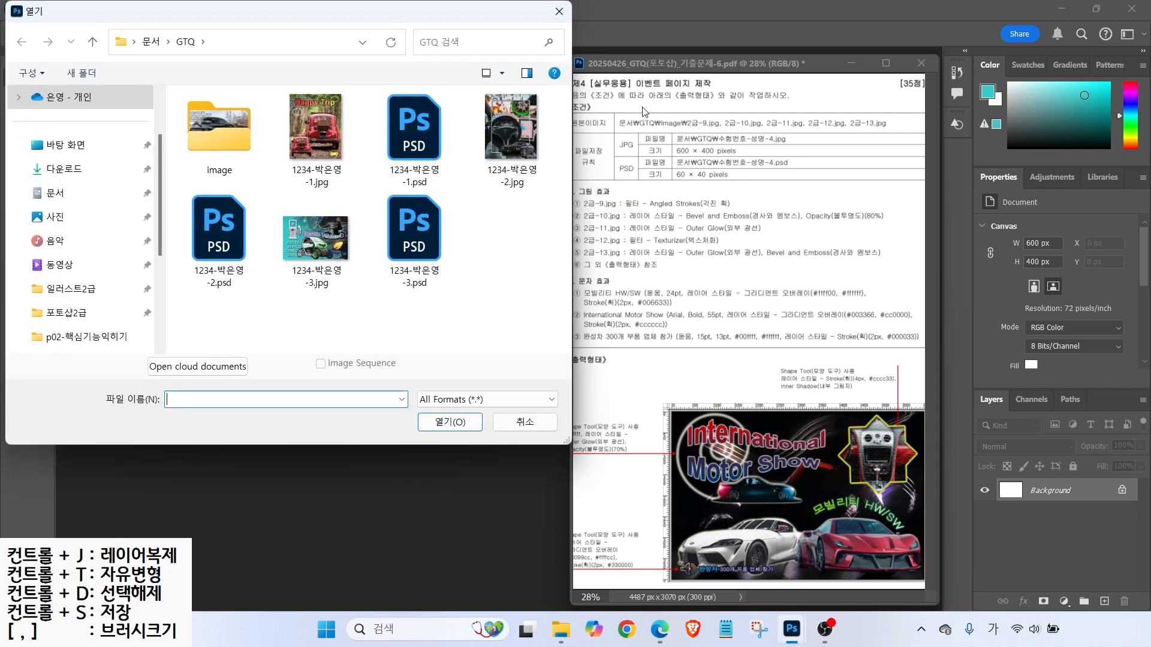
double_click(215, 129)
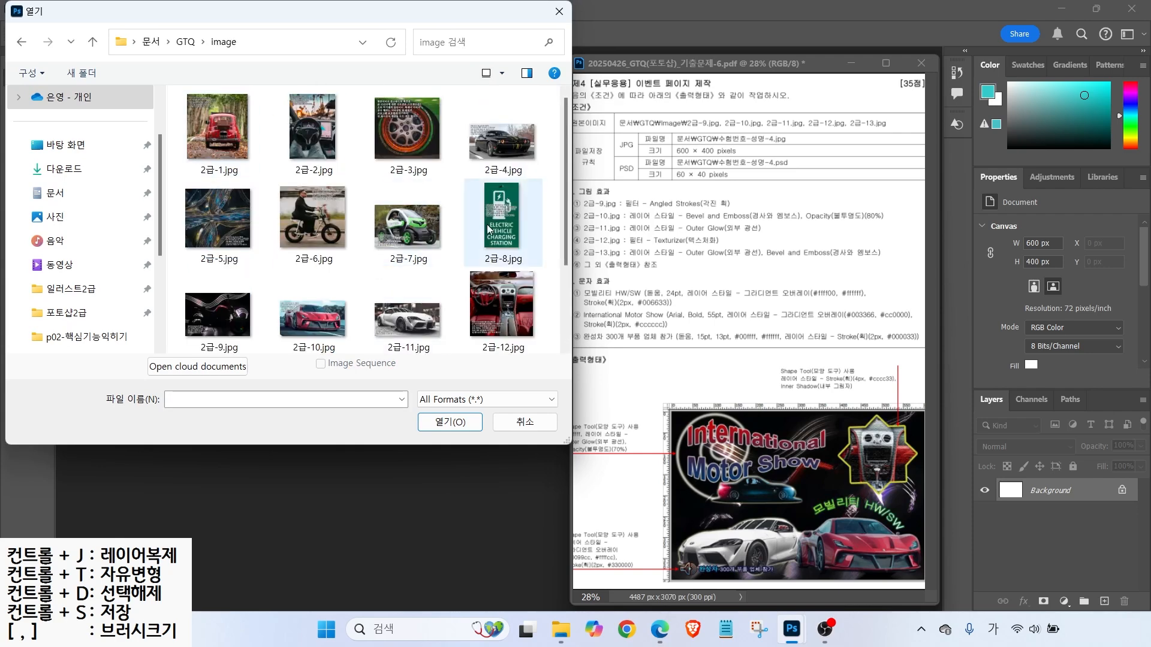
left_click(211, 331)
left_click(451, 423)
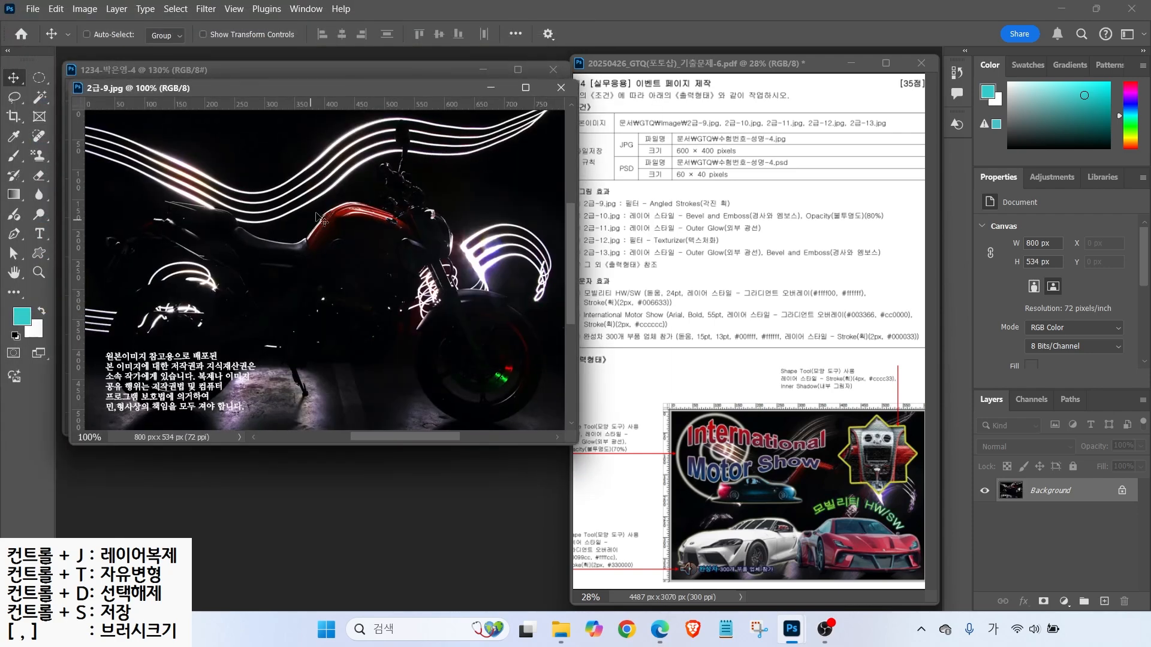
key("ctrl")
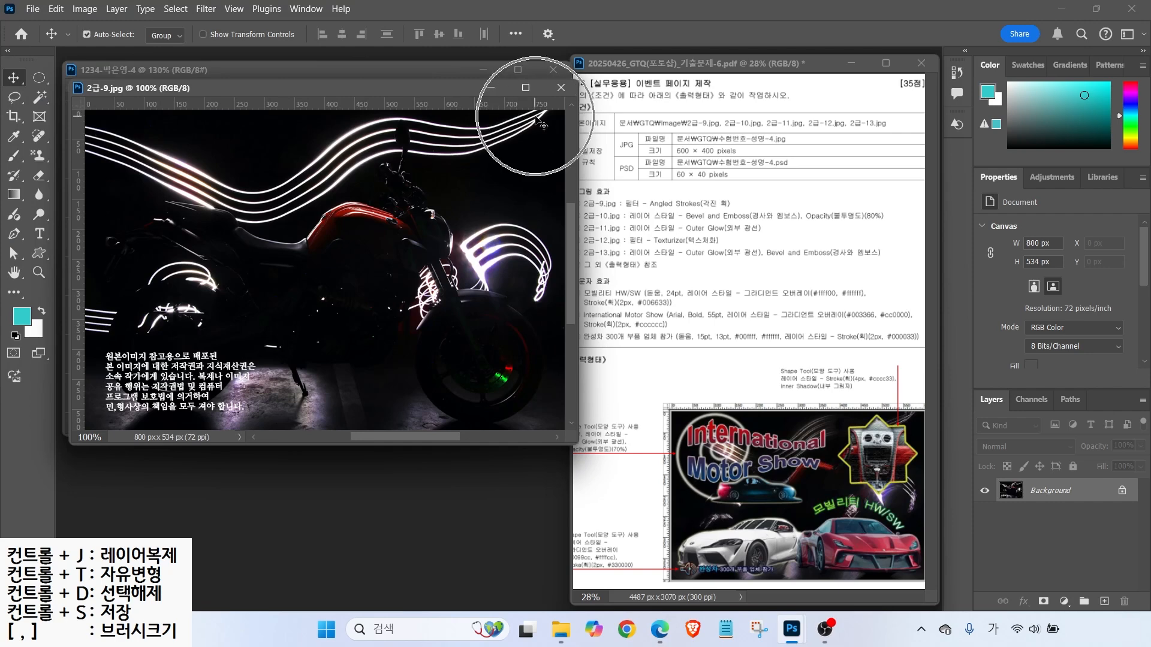
- Resize 2급-9.jpg to 600 px wide
left_click(85, 8)
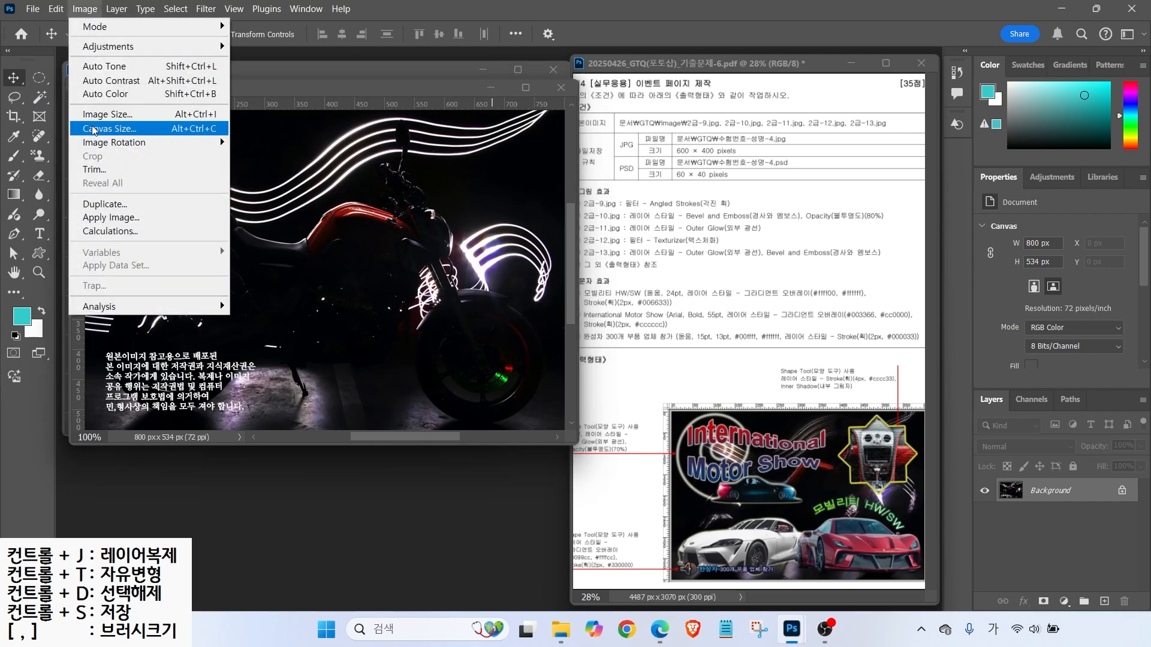
left_click(108, 114)
type("600")
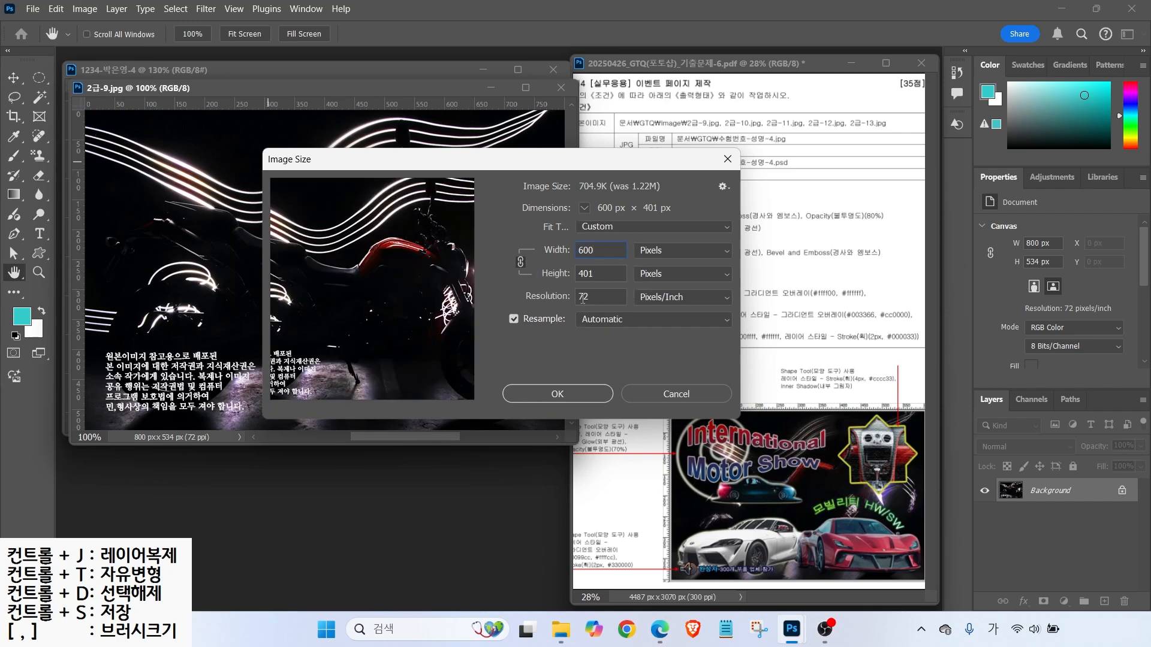
left_click(541, 395)
- Drag the photo into the poster, close the original unsaved, and name the layer 2-9
left_click_drag(262, 89, 614, 211)
left_click_drag(506, 304, 232, 199)
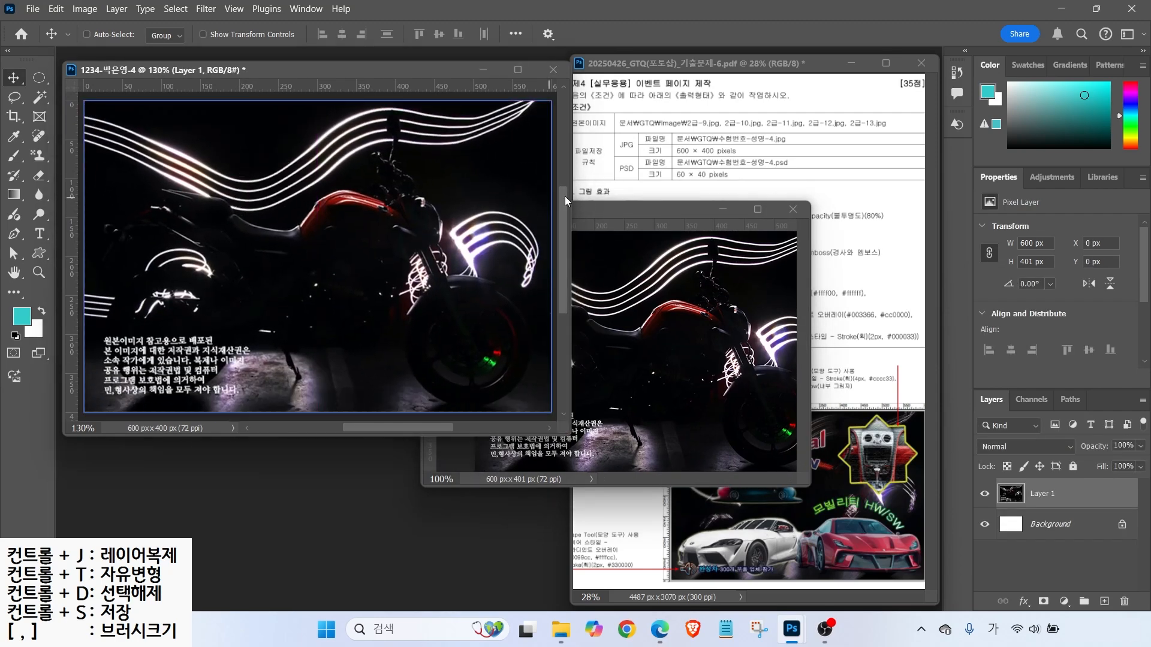
left_click(793, 209)
left_click(600, 251)
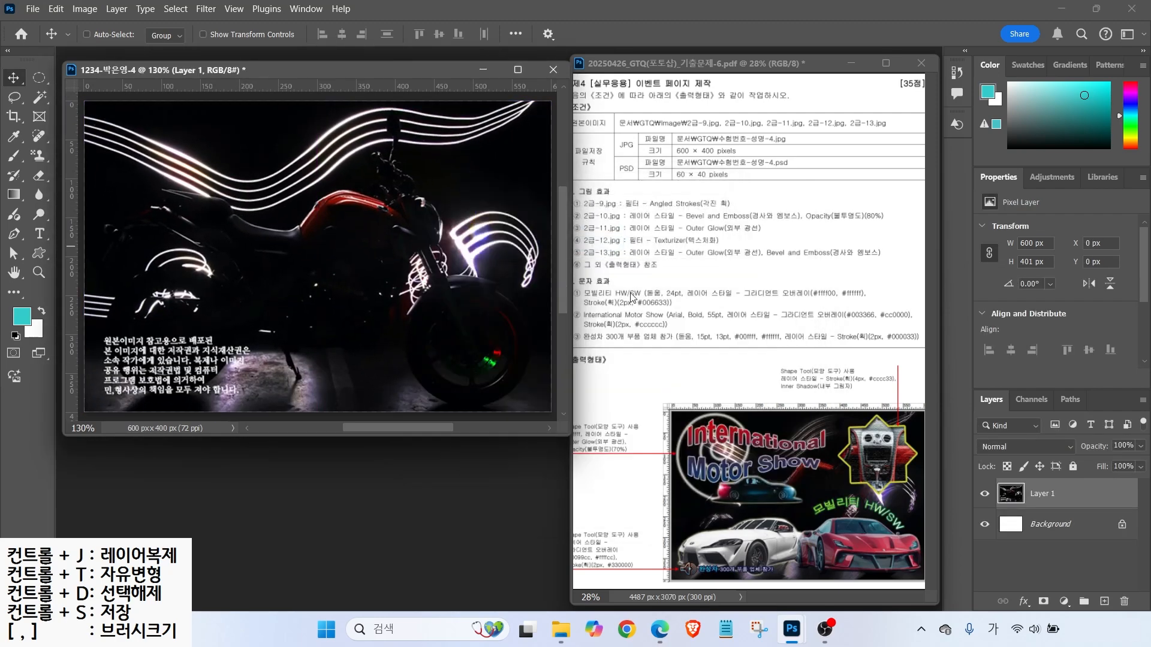
double_click(1042, 495)
type("2-9")
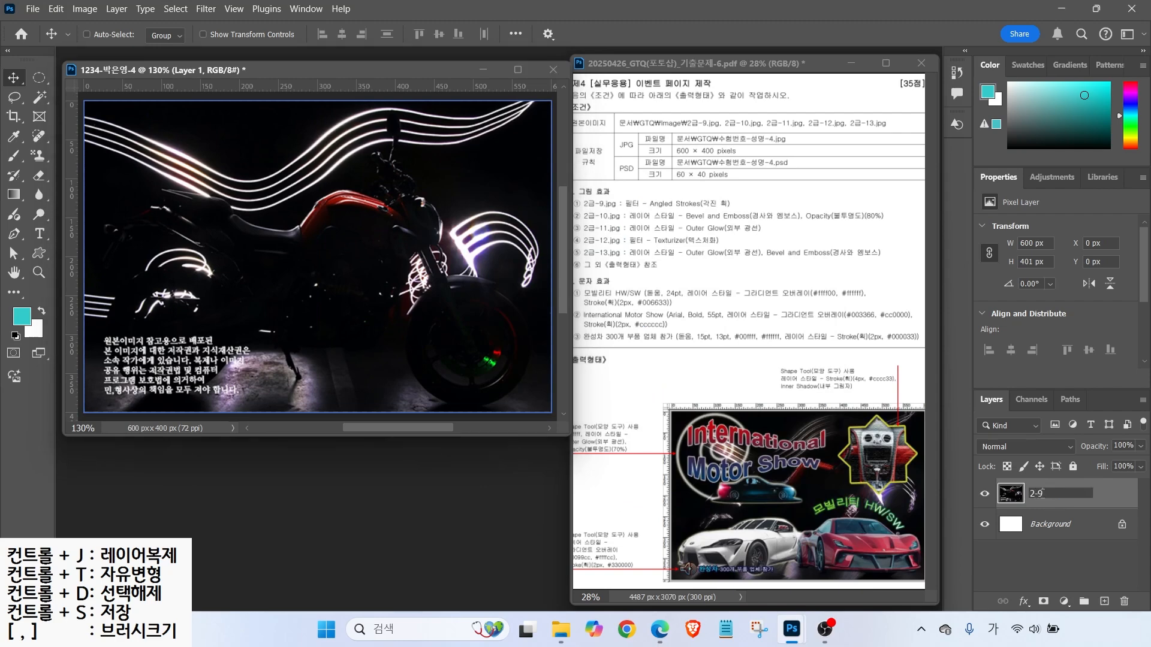
key("Return")
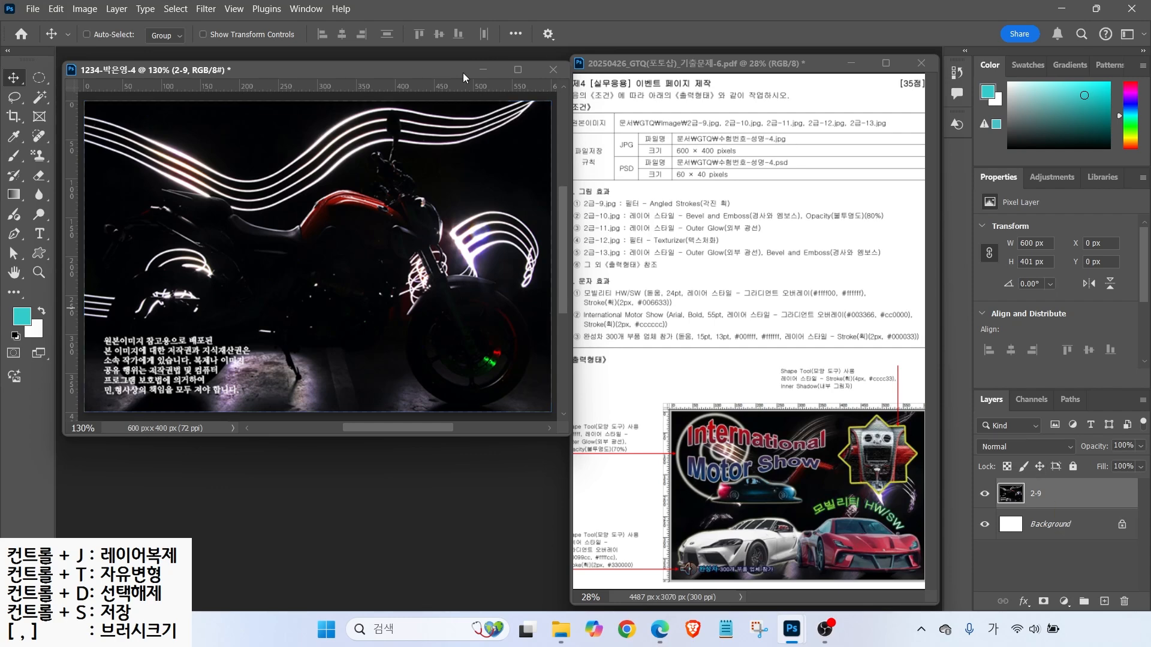
left_click(205, 8)
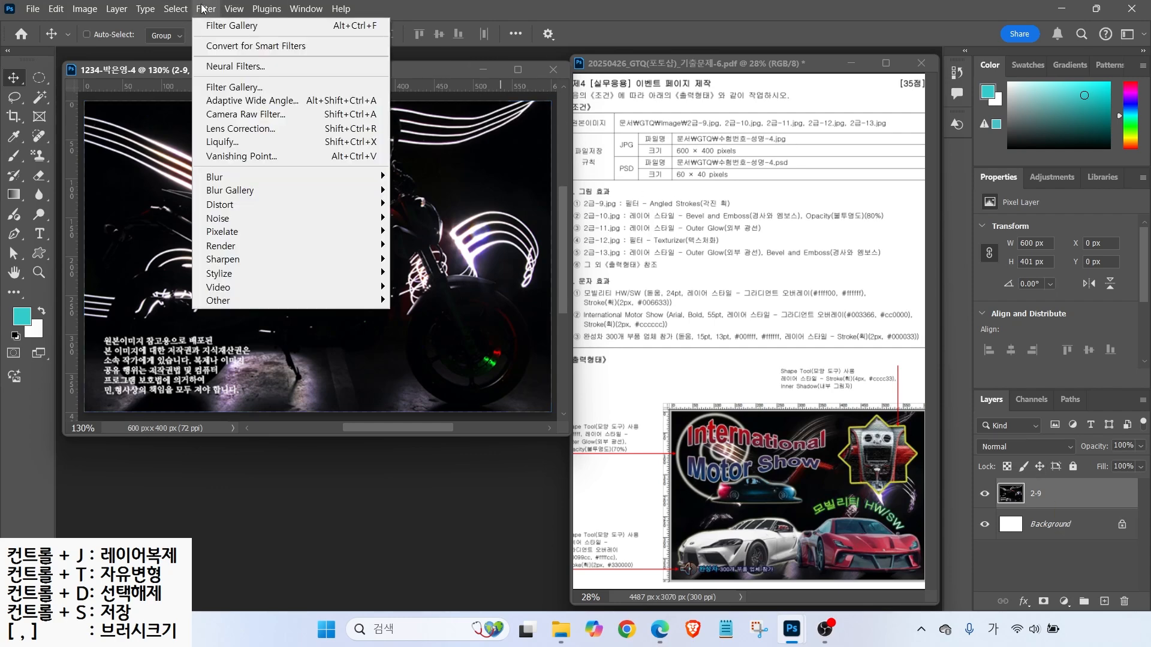
- Apply the Angled Strokes filter from the Filter Gallery to layer 2-9
left_click(218, 86)
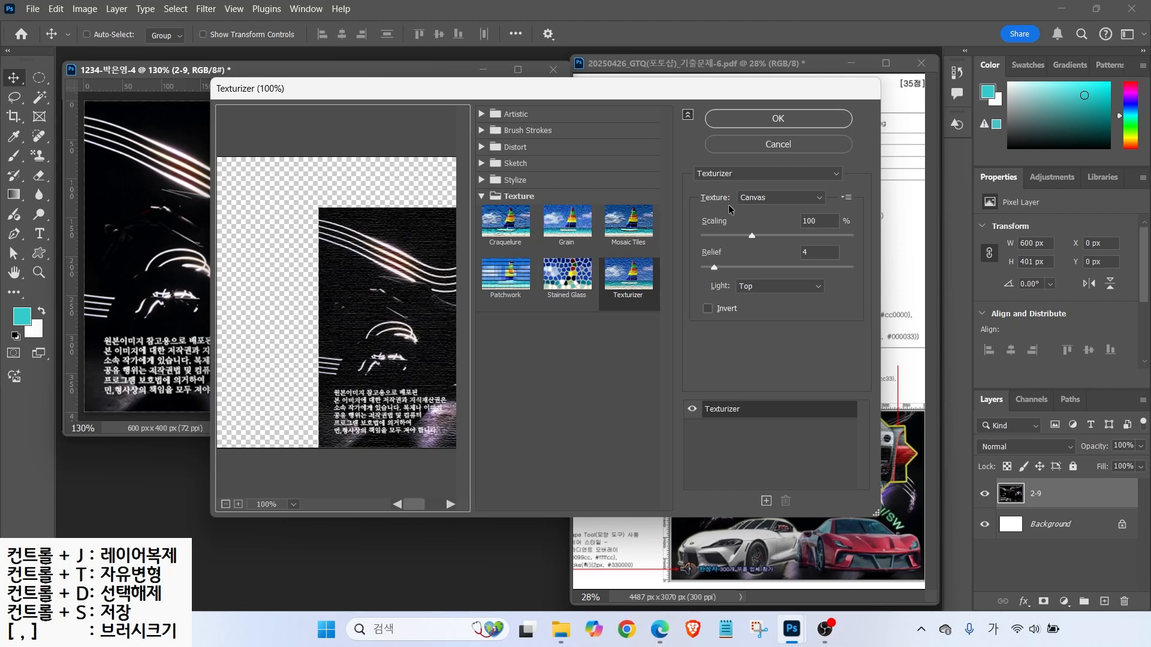
left_click(482, 114)
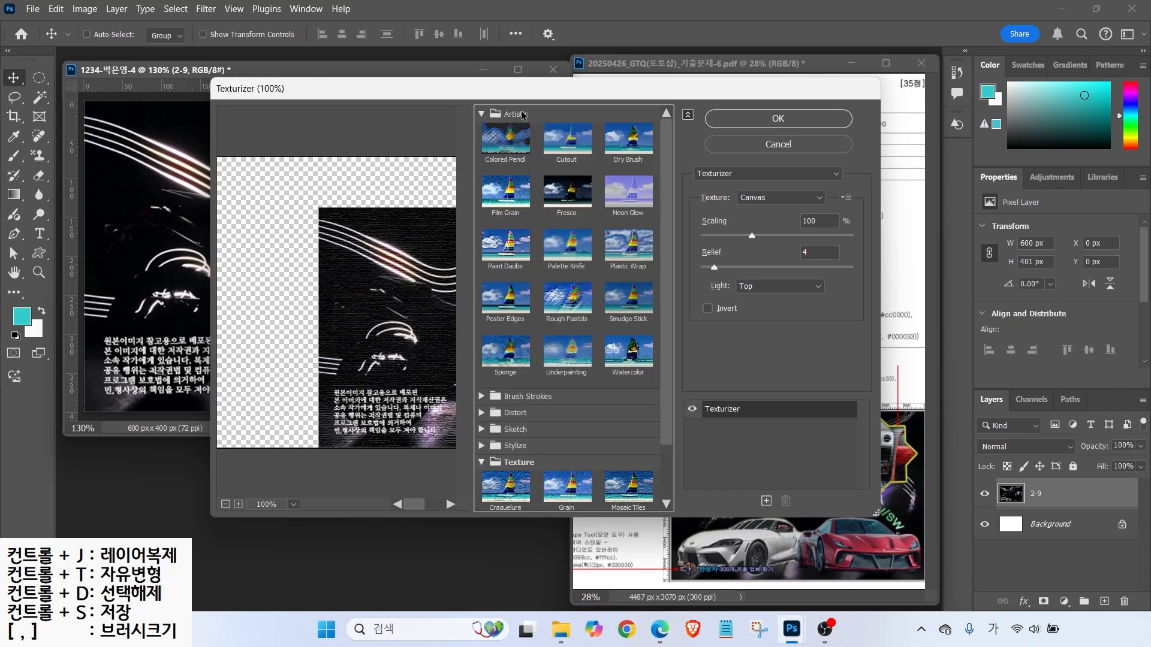
left_click(735, 175)
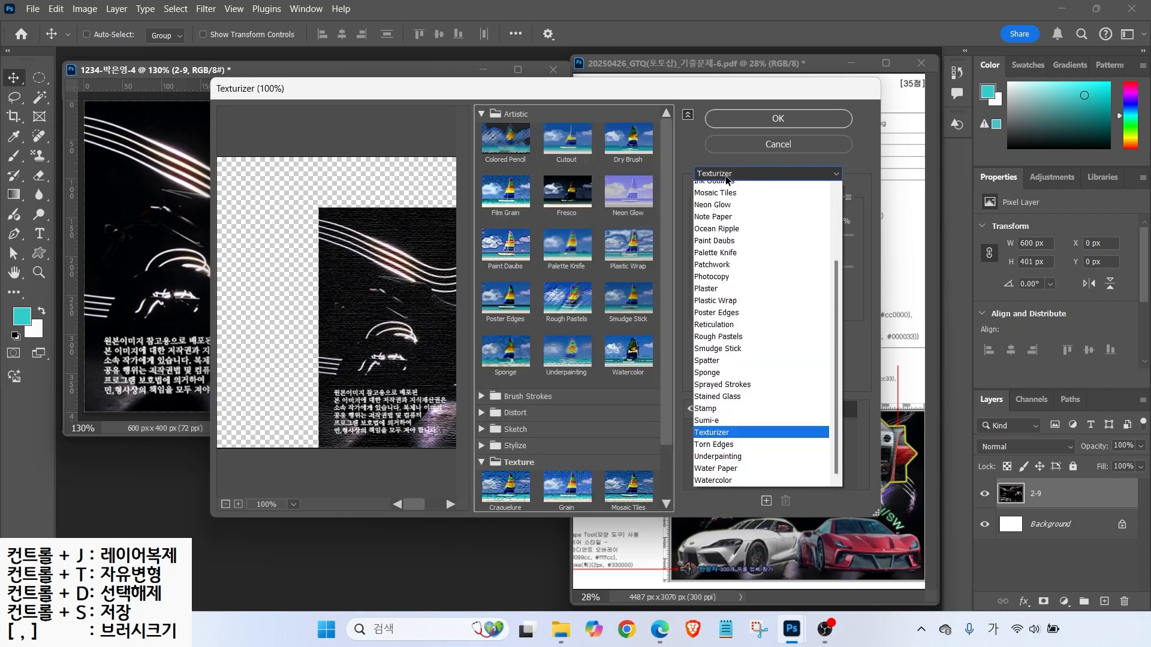
scroll(779, 360, "down", 4)
left_click_drag(832, 354, 833, 200)
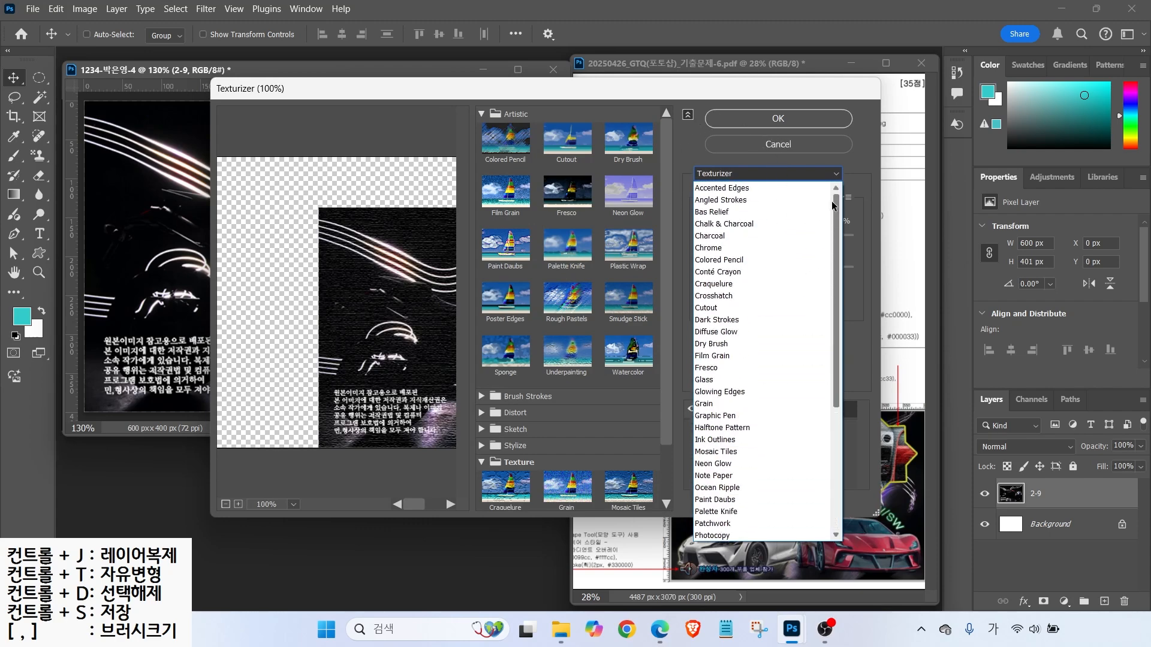
left_click(711, 201)
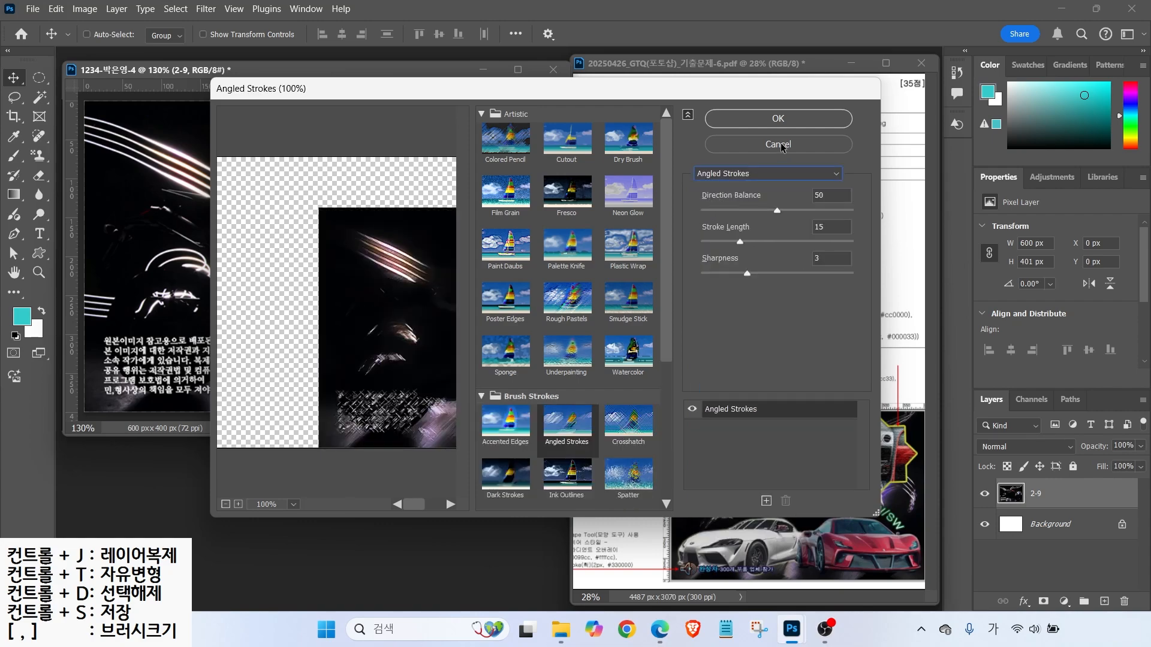
left_click(778, 119)
- Open 2급-10.jpg and move its window to the middle of the workspace
double_click(434, 480)
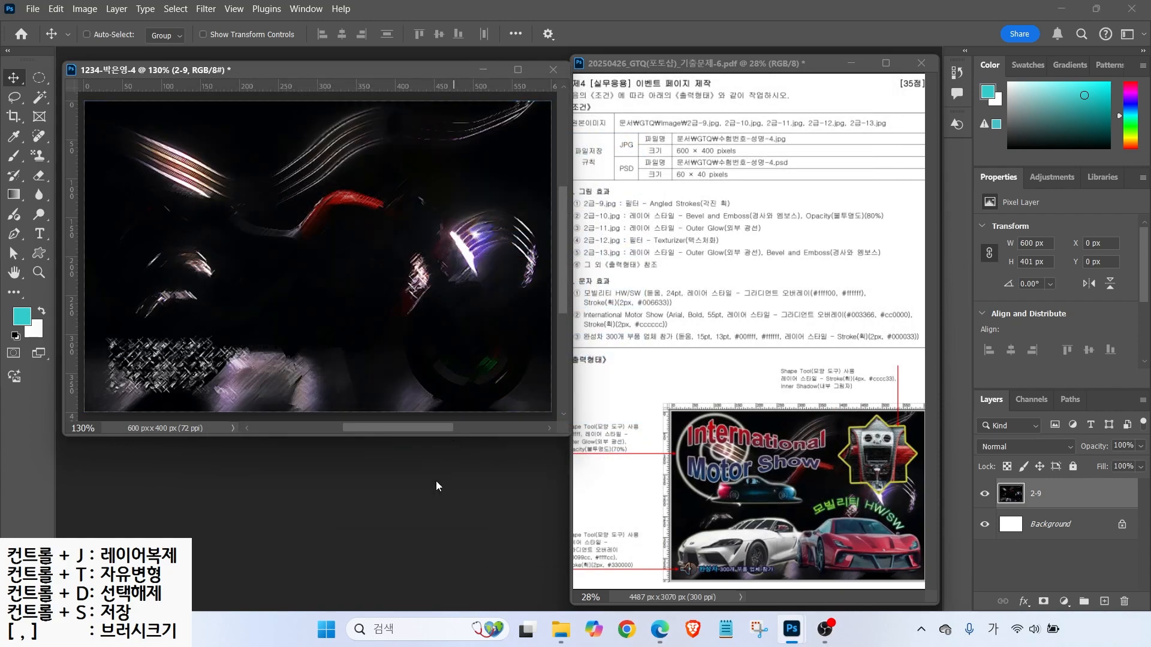
left_click(319, 322)
left_click(449, 414)
left_click_drag(231, 84, 448, 217)
left_click(40, 101)
left_click_drag(42, 107, 111, 105)
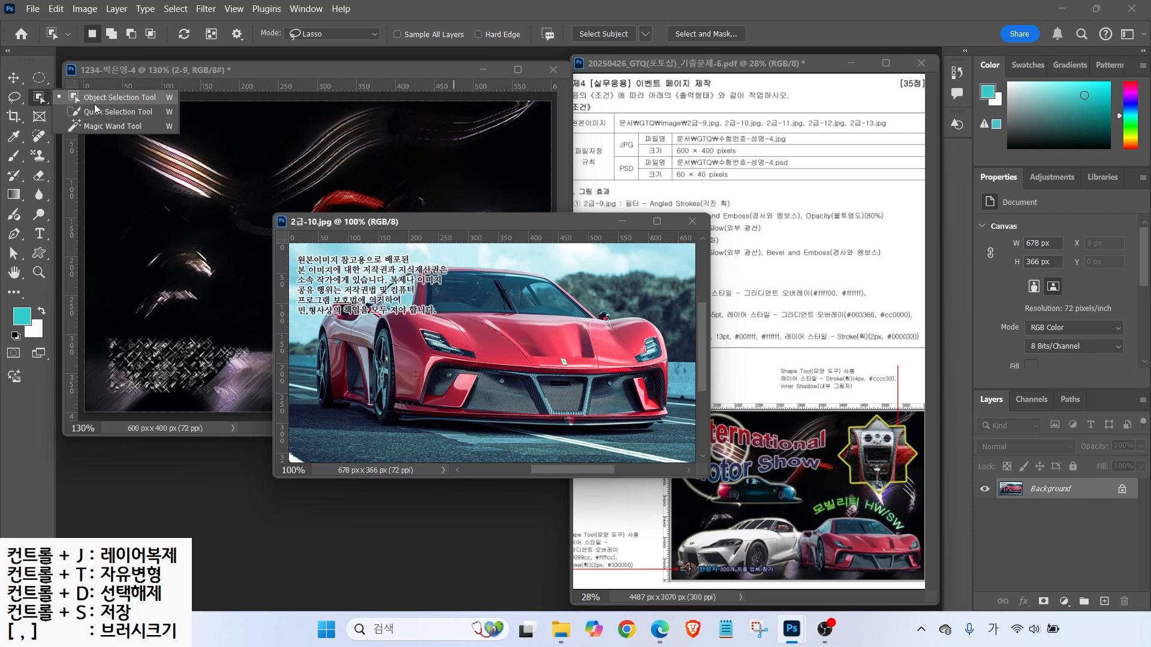
- Lasso the red car in 2급-10.jpg and drag it into the poster
mouse_move(471, 249)
left_mouse_down()
mouse_move(317, 297)
mouse_move(308, 402)
mouse_move(327, 420)
mouse_move(466, 442)
mouse_move(631, 437)
left_mouse_up()
mouse_move(684, 405)
left_mouse_down()
mouse_move(525, 264)
mouse_move(470, 250)
left_mouse_up()
left_click(13, 98)
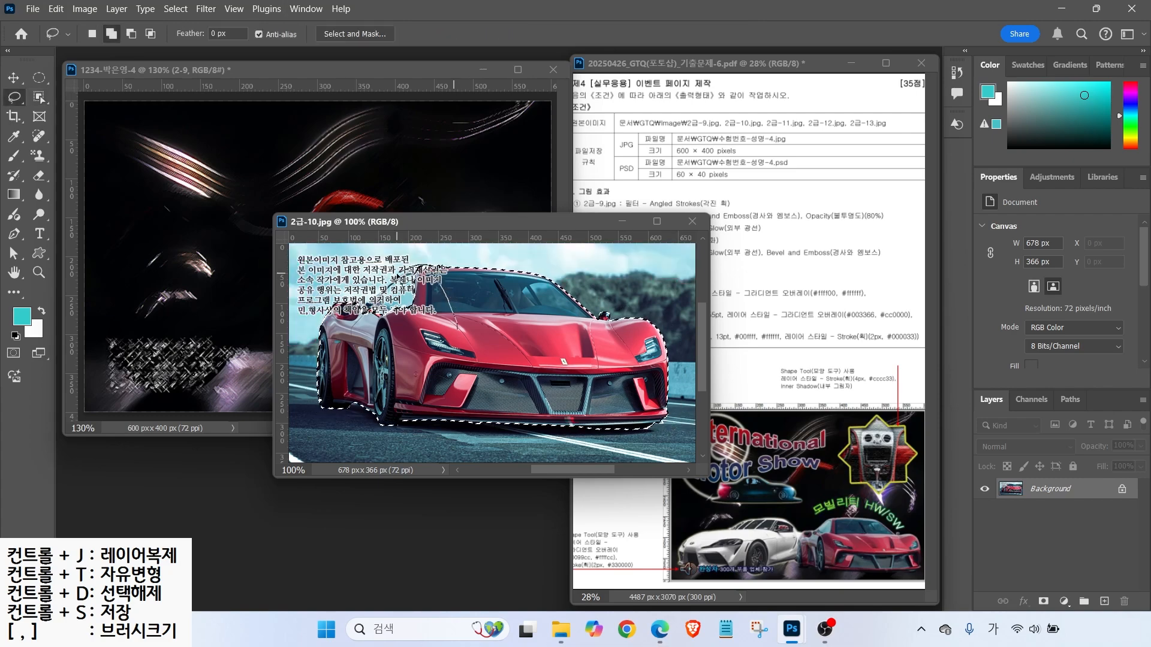
key("v")
left_click_drag(414, 336, 220, 330)
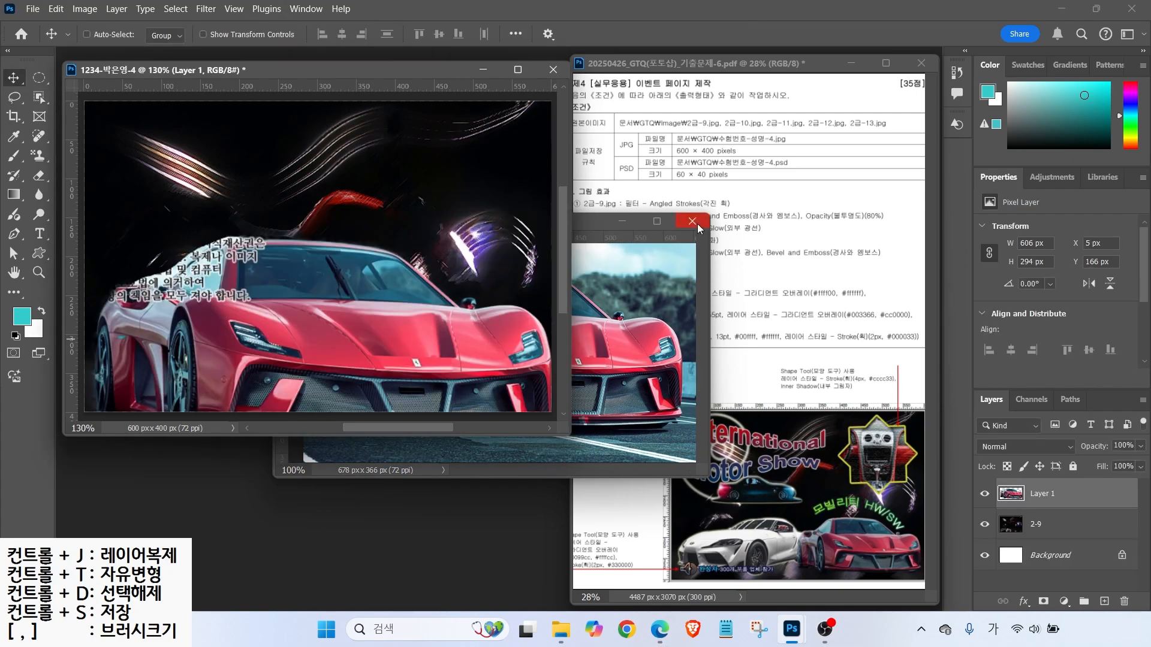
left_click(692, 222)
- Name the car layer 2-10, scale it to about 52% and place it lower right
double_click(1039, 494)
type("2-10")
key("Return")
key("ctrl+t")
left_click_drag(88, 230, 314, 340)
left_click_drag(420, 378, 403, 324)
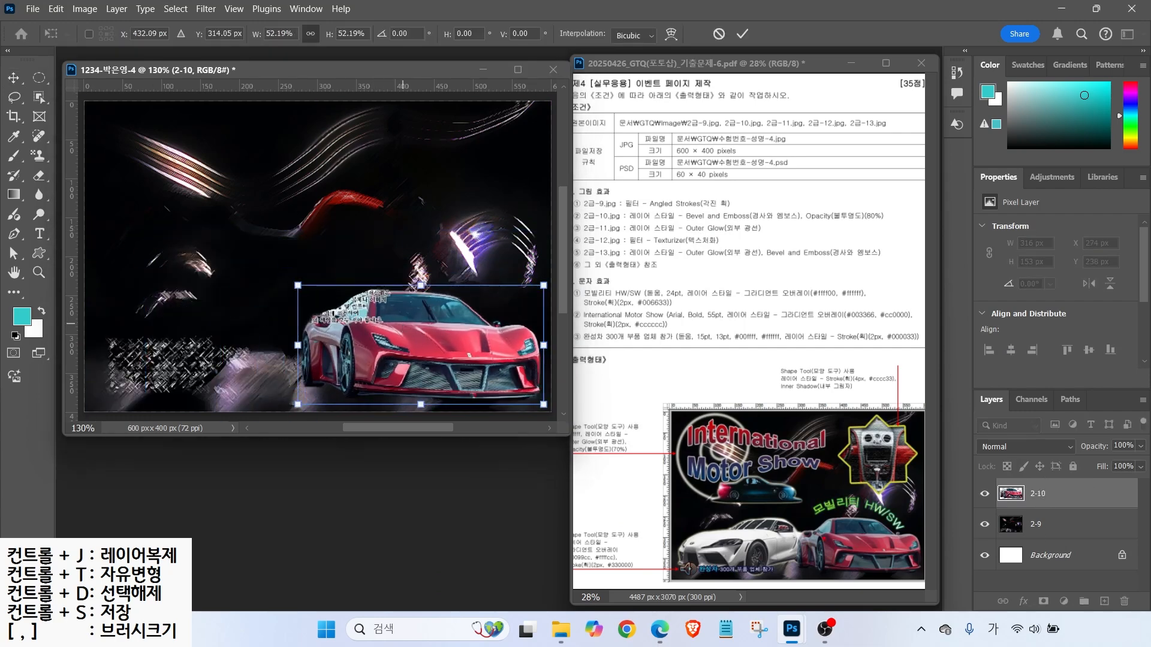
left_click_drag(795, 539, 794, 308)
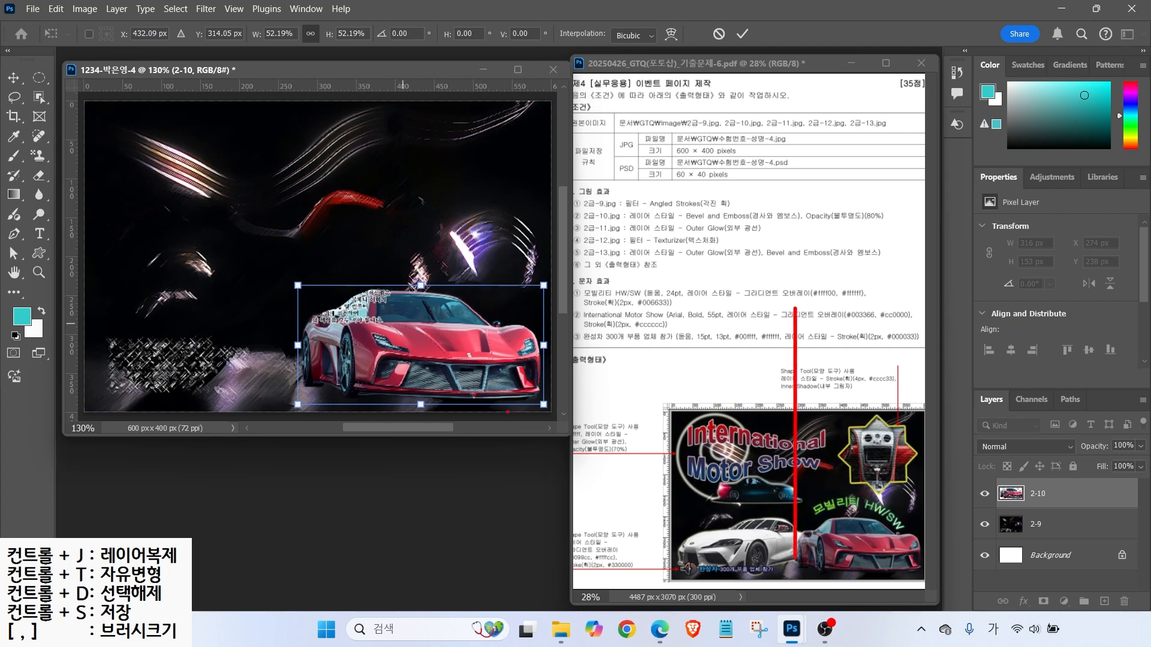
key("Return")
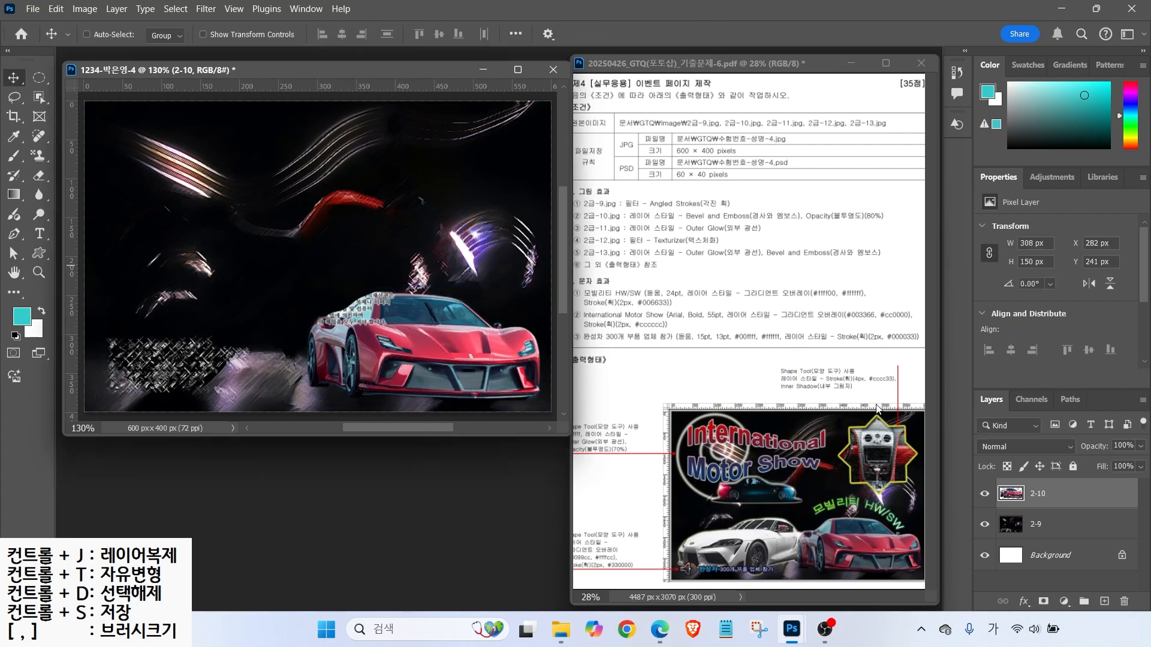
- Add a Bevel & Emboss layer effect to the red car
left_click(1024, 601)
left_click(1061, 480)
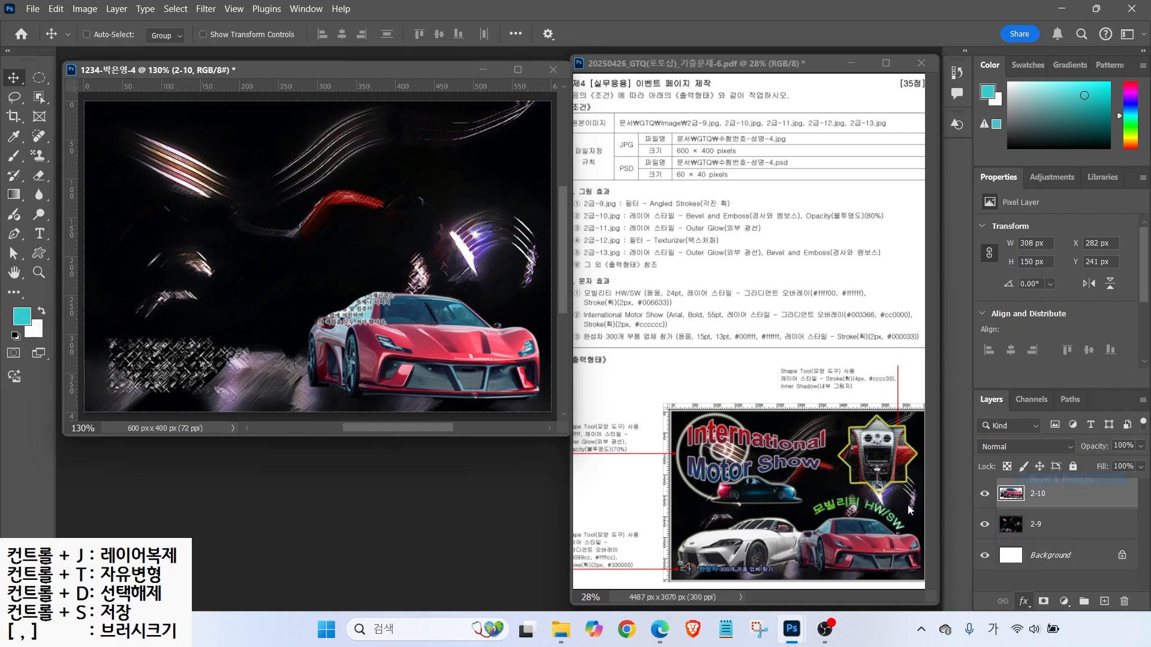
left_click(573, 116)
left_click(573, 116)
left_click(573, 116)
left_click(573, 117)
left_click(573, 117)
left_click(573, 116)
key("alt+2")
left_click_drag(936, 94, 871, 158)
left_click_drag(875, 97, 928, 159)
key("Escape")
left_click(1083, 55)
- Set layer 2-10's opacity to 80%
key("alt+2")
mouse_move(961, 368)
left_mouse_down()
mouse_move(1056, 437)
mouse_move(1149, 481)
left_mouse_up()
left_click_drag(1067, 427, 1148, 462)
left_click_drag(1102, 410, 1129, 438)
key("Escape")
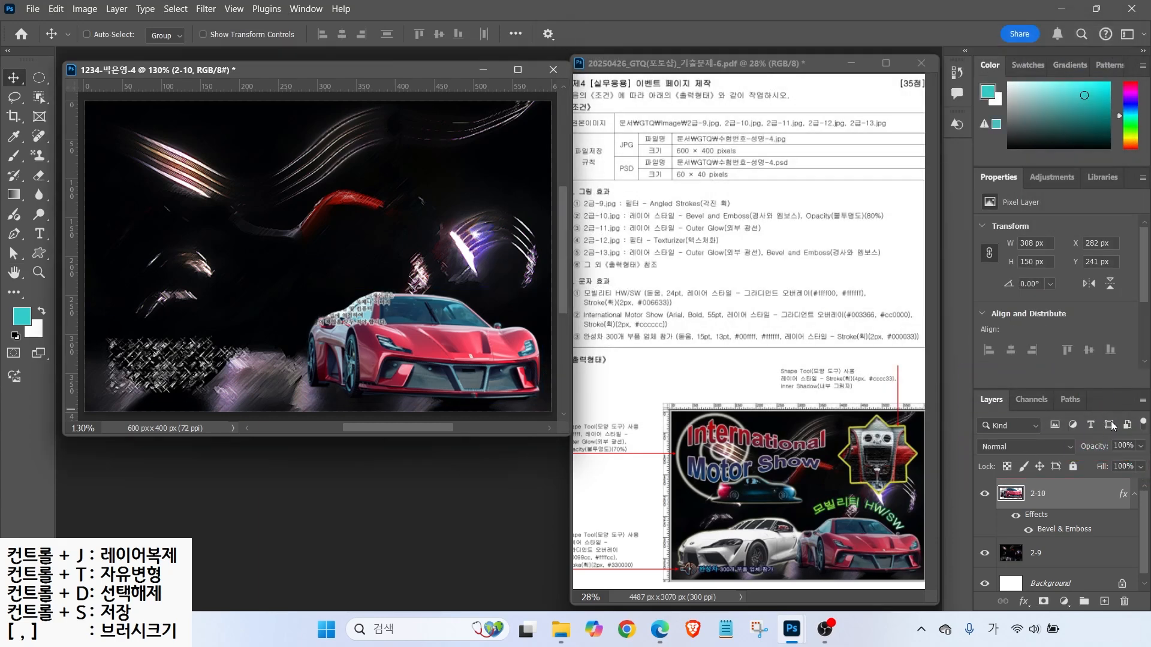
left_click(1122, 445)
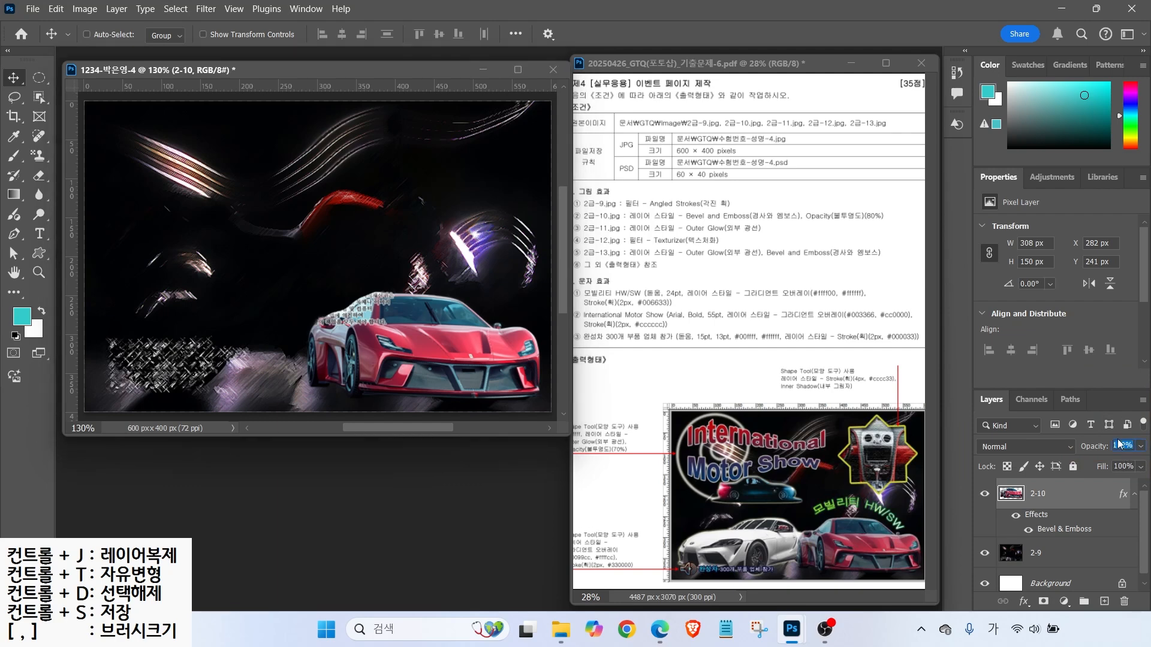
type("8")
- Open the white sports car photo 2급-11.jpg
key("ctrl+o")
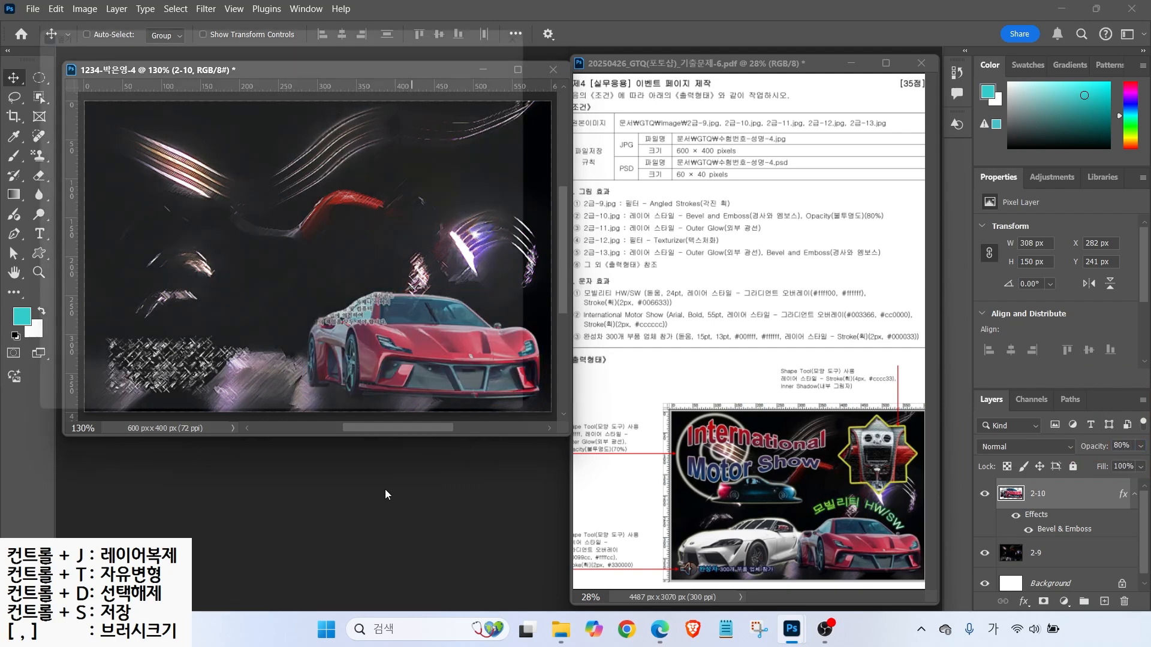
left_click(405, 312)
left_click(463, 420)
- Lasso the white car in 2급-11.jpg and drag it into the poster
left_click(39, 97)
mouse_move(146, 134)
left_mouse_down()
mouse_move(116, 163)
mouse_move(117, 256)
mouse_move(376, 278)
mouse_move(438, 217)
mouse_move(312, 142)
mouse_move(143, 135)
left_mouse_up()
left_click_drag(252, 88, 542, 176)
left_click(13, 78)
left_click_drag(491, 297, 257, 314)
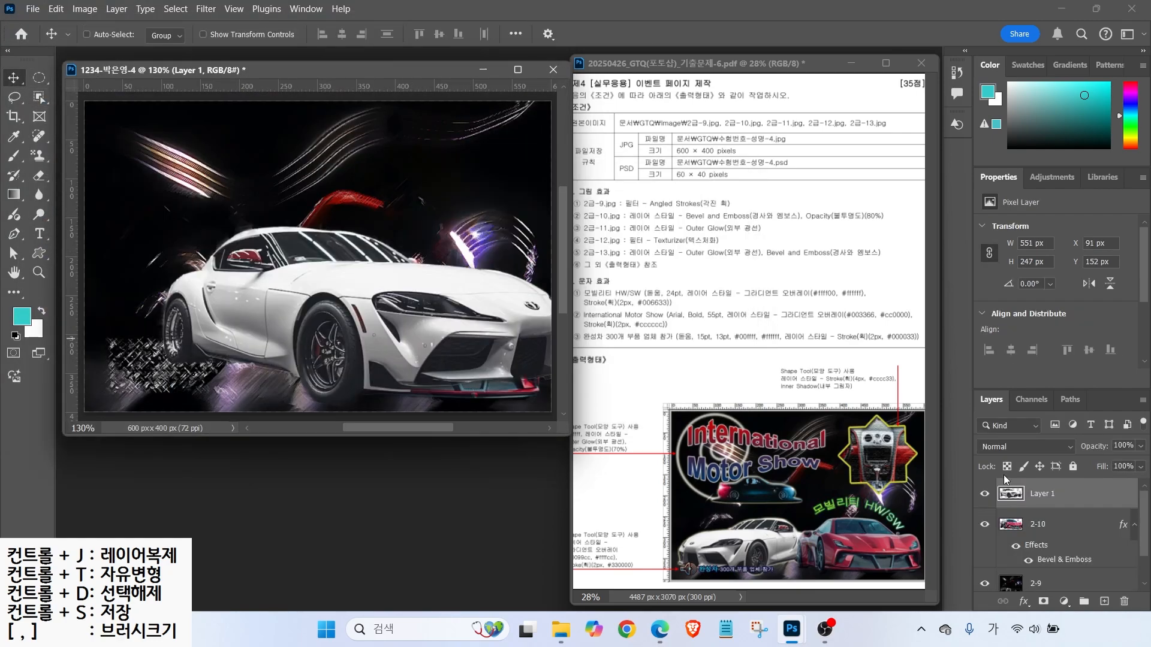
- Scale the white car to about 58%, flip it horizontally and place it lower left
key("ctrl+t")
left_click_drag(370, 220, 368, 302)
left_click_drag(396, 327, 307, 305)
key("ctrl")
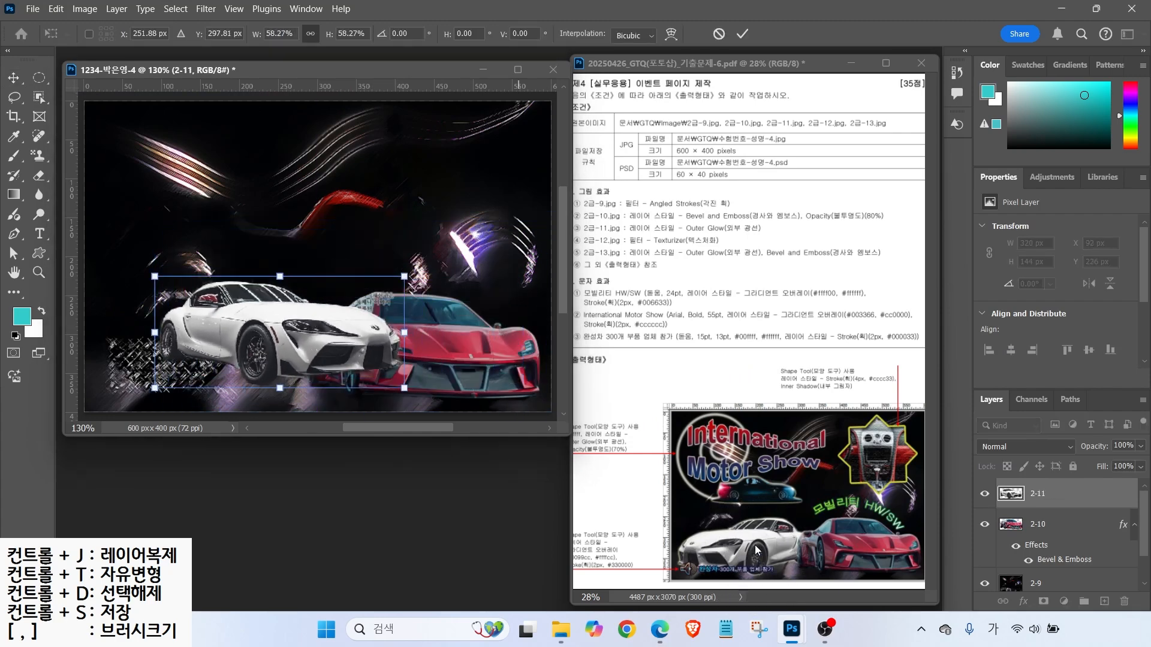
right_click(282, 330)
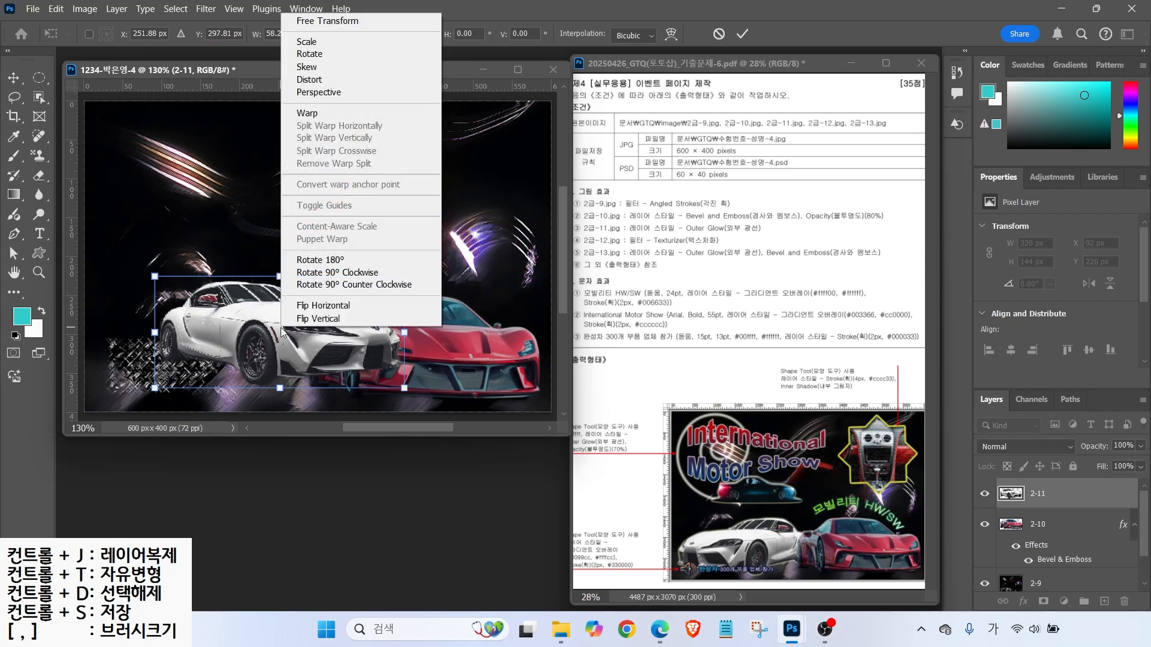
left_click(298, 307)
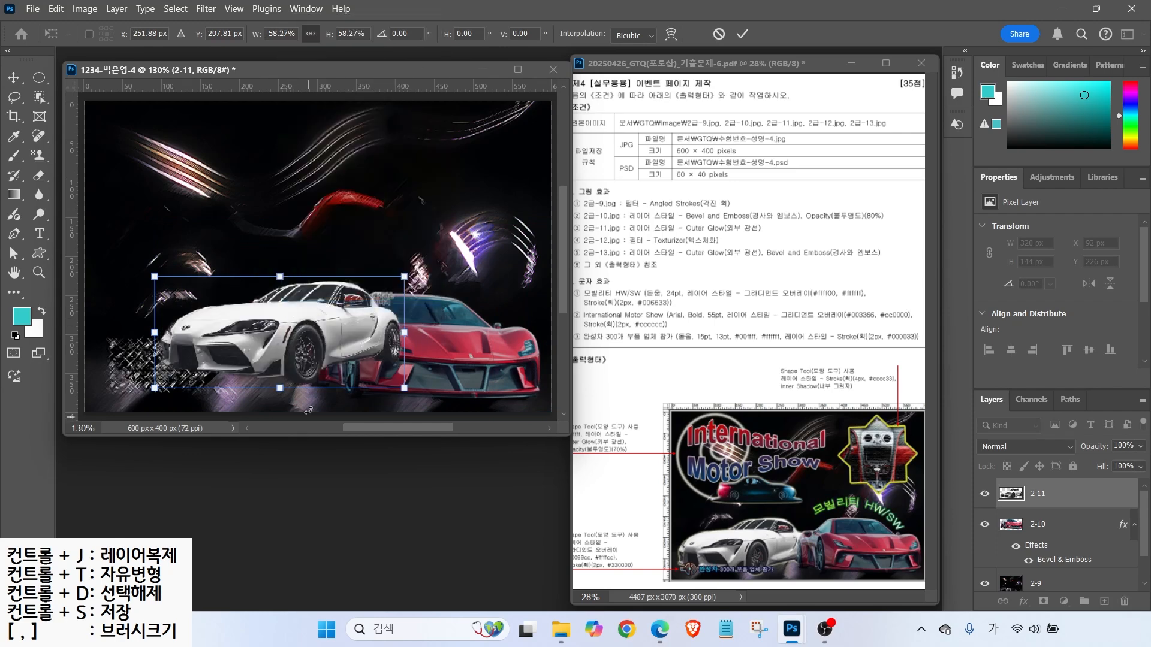
left_click_drag(283, 340, 213, 363)
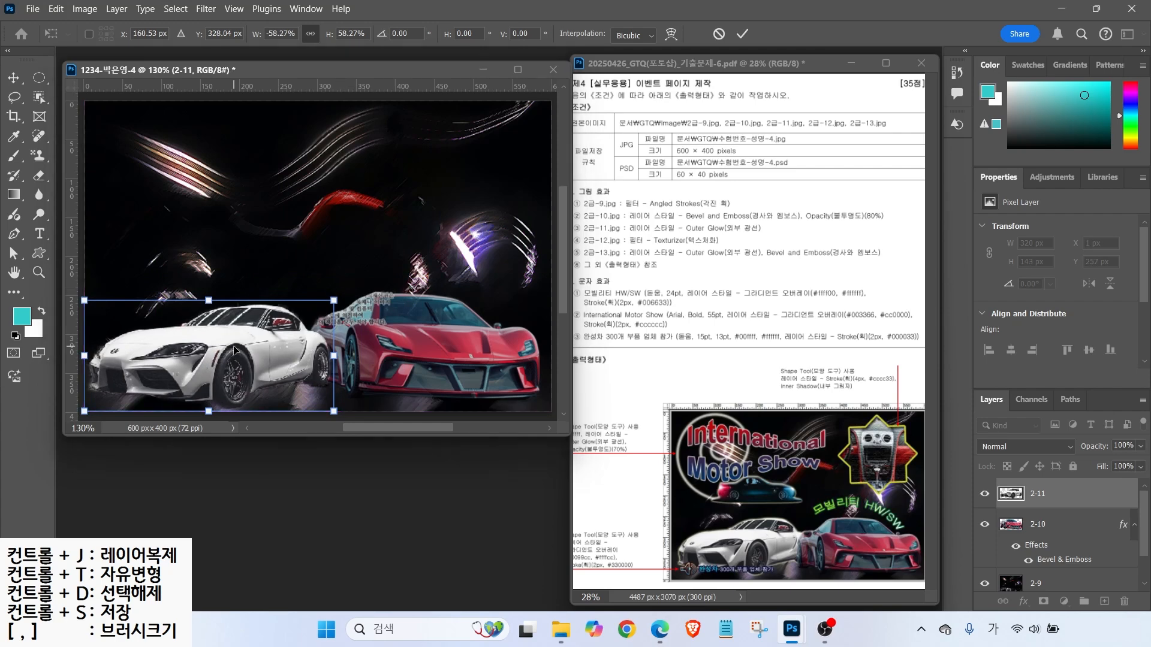
key("Return")
- Add an Outer Glow layer effect to the white car
left_click(1024, 601)
left_click(1049, 583)
key("Return")
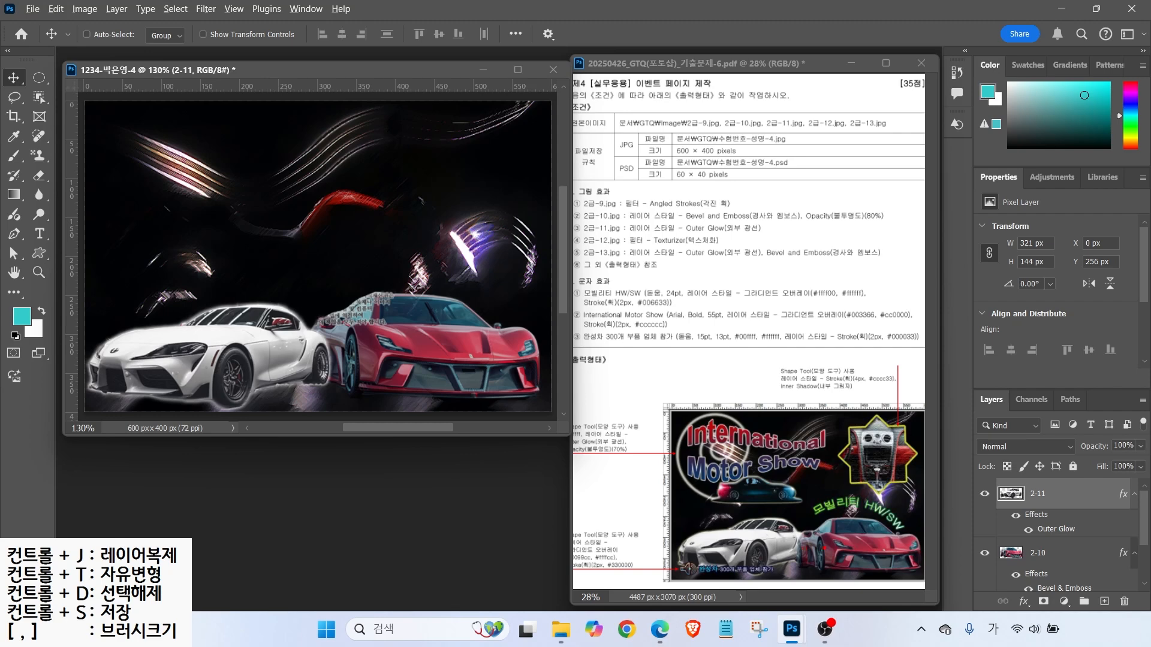
- Move layer 2-11 beneath layer 2-10 and select 2-10
left_click_drag(781, 539, 767, 512)
left_click_drag(1071, 495, 1071, 570)
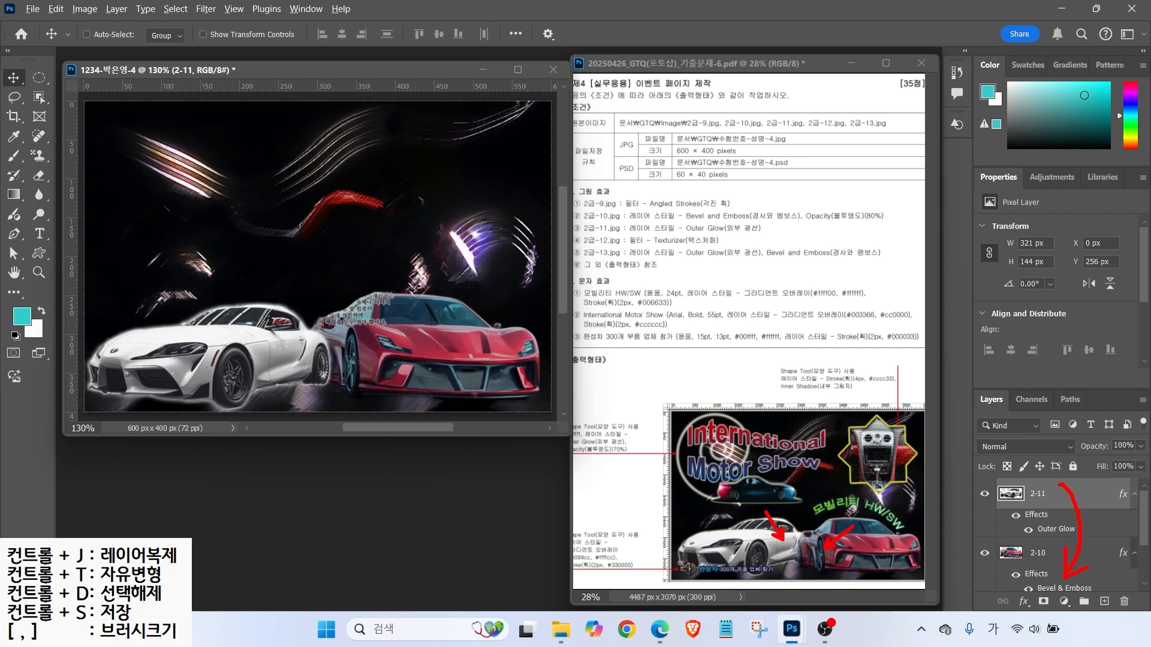
left_click_drag(1063, 495, 1056, 539)
left_click(1051, 507)
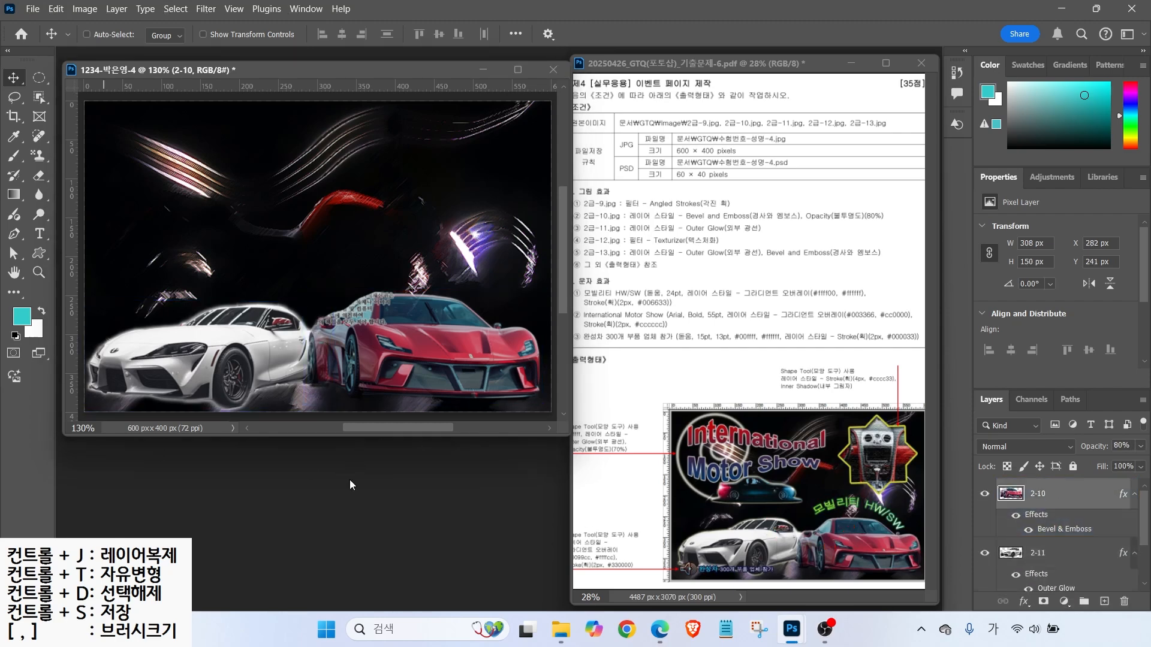
- Open the car-interior photo 2급-12.jpg
key("ctrl+o")
double_click(487, 307)
left_click_drag(277, 89, 347, 154)
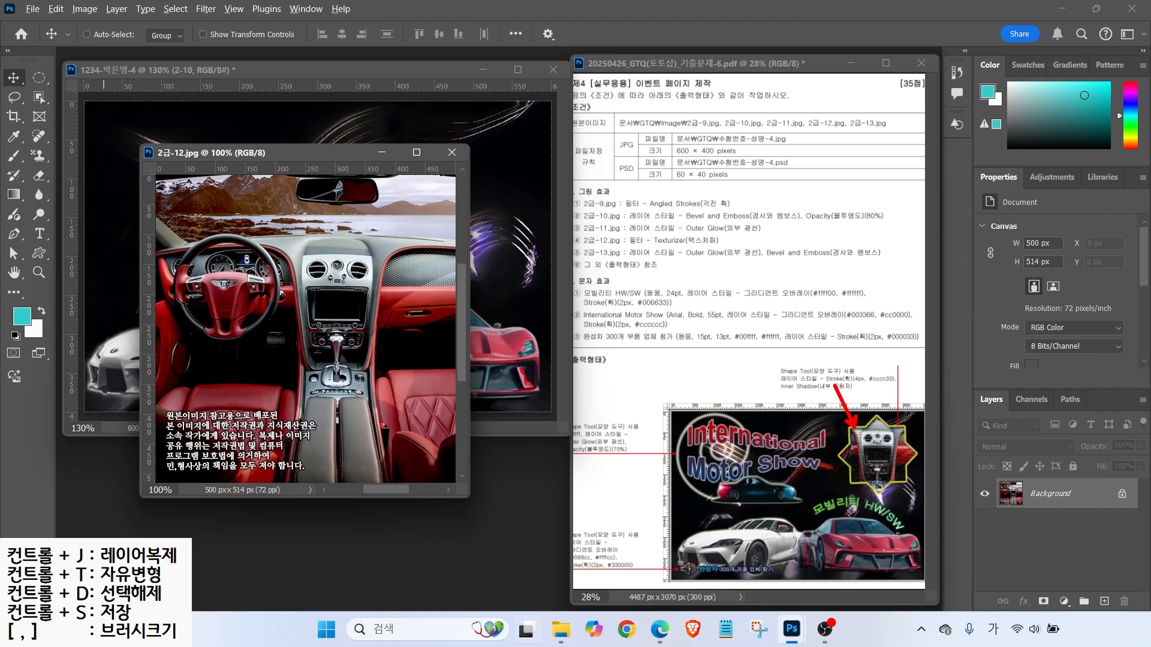
- Drag the car-interior image into the poster, close 2급-12.jpg, and name the layer 2-12
left_click_drag(294, 153, 353, 190)
left_click_drag(267, 294, 143, 232)
left_click(380, 454)
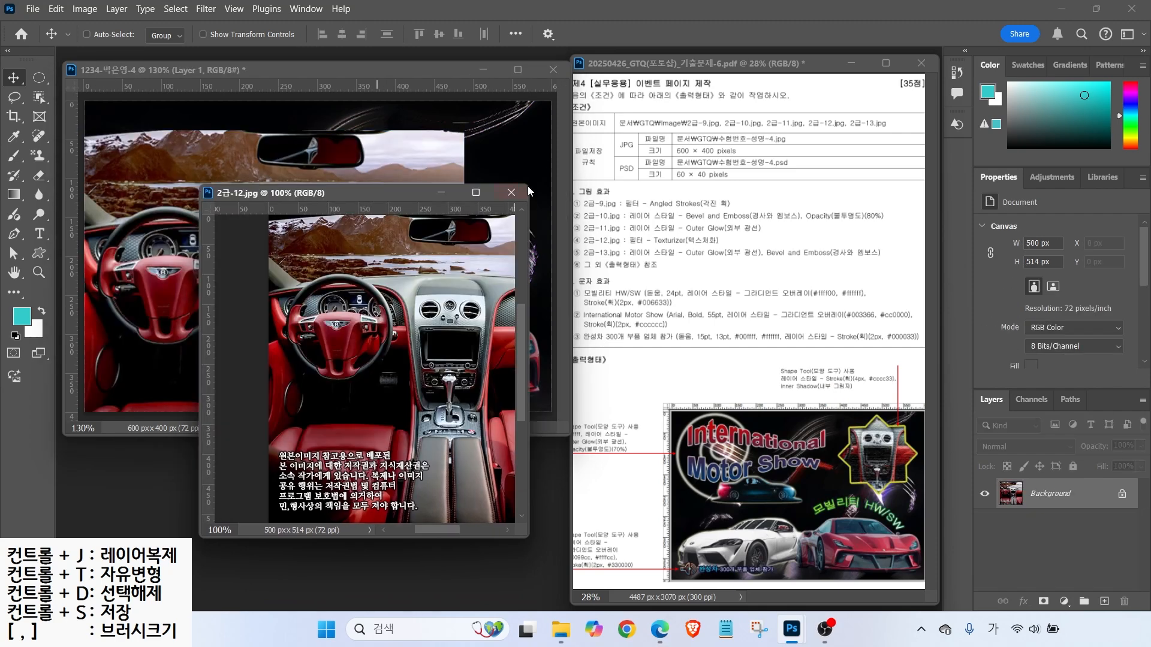
left_click(512, 192)
type("2-12")
key("Return")
- Scale the interior image to about 72% and move it to the poster's upper left
left_click_drag(324, 296, 374, 267)
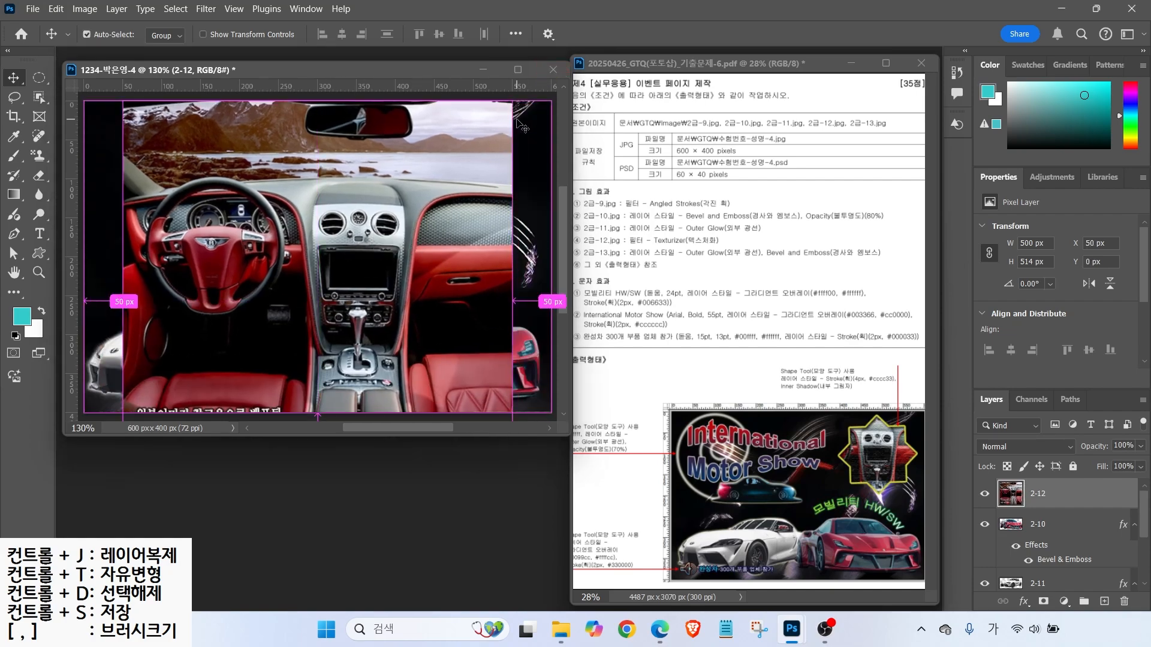
key("ctrl+t")
left_click_drag(513, 101, 405, 217)
left_click_drag(339, 285, 295, 196)
key("Return")
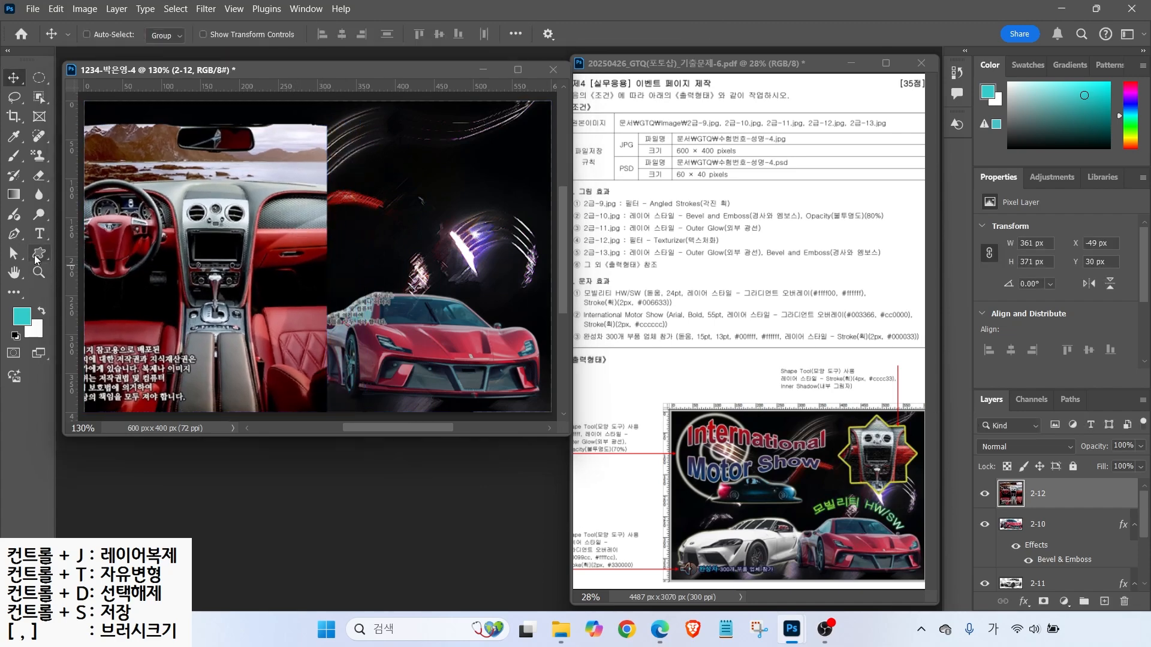
left_click(37, 255)
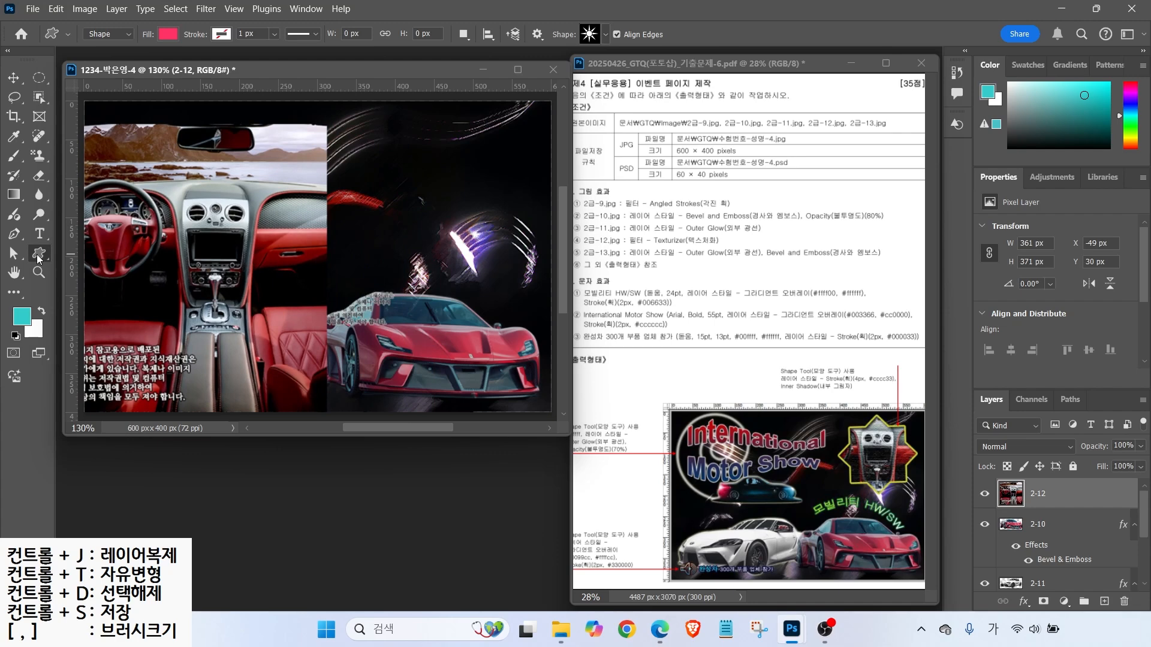
- Set the shape tool's fill colour to light yellow
mouse_move(106, 67)
left_mouse_down()
mouse_move(71, 8)
mouse_move(109, 64)
left_mouse_up()
left_click_drag(100, 49, 144, 94)
left_click_drag(127, 16, 184, 49)
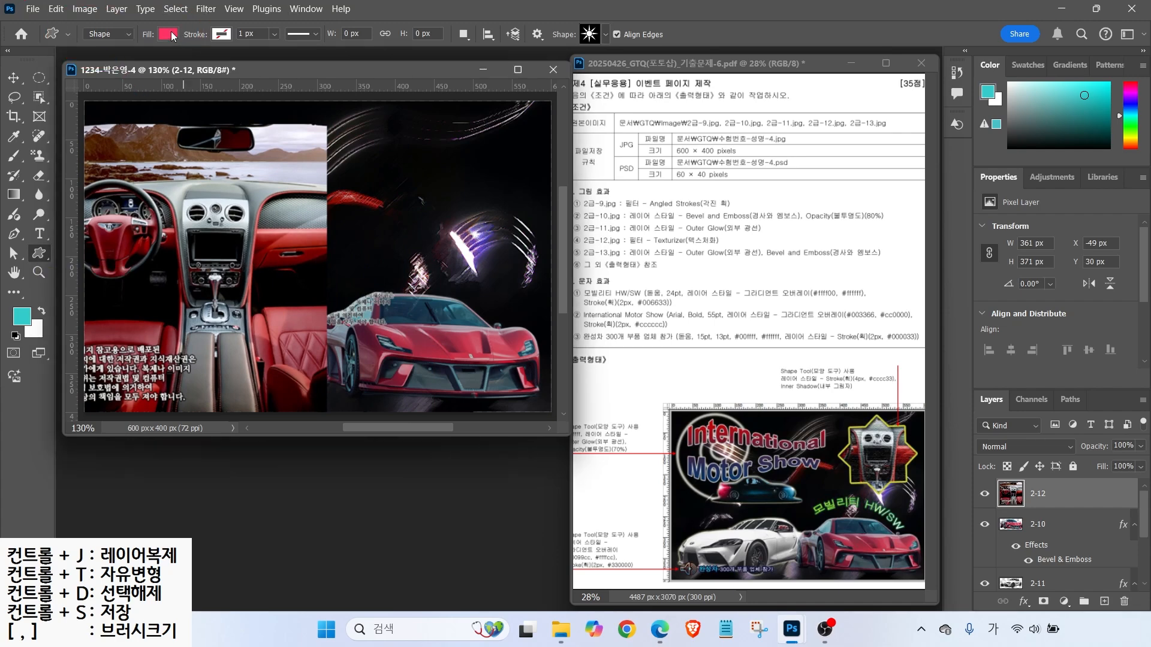
left_click(169, 34)
left_click(183, 113)
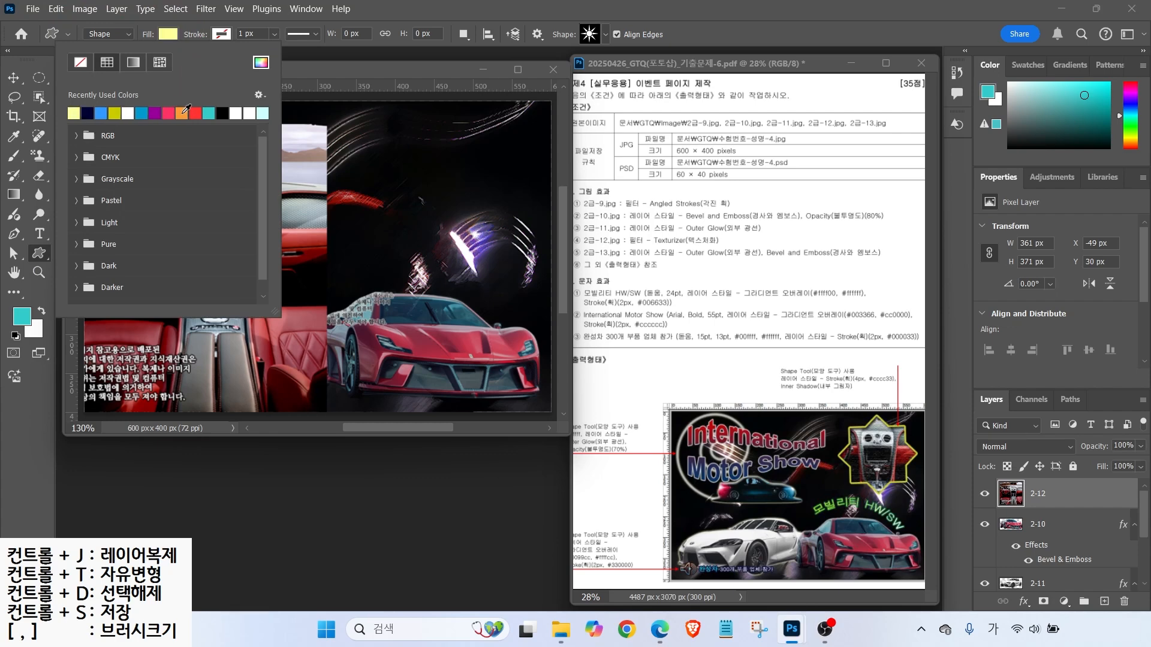
left_click(227, 33)
- Draw a yellow 8-point star near the poster's top right and nudge it into place
left_click(588, 33)
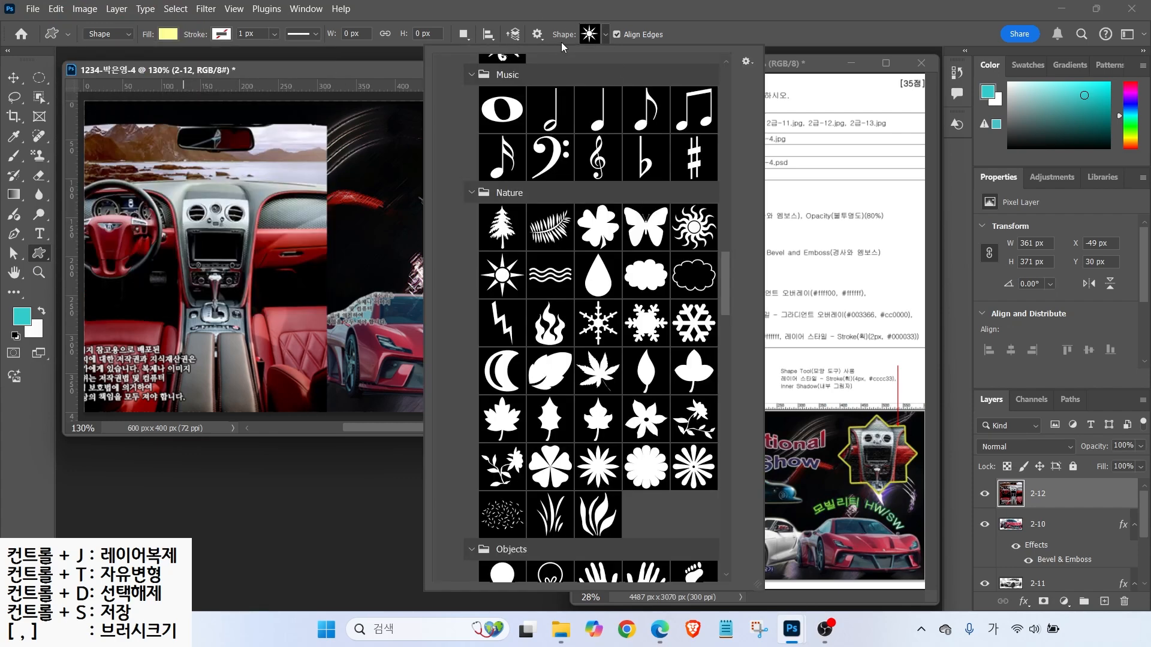
left_click_drag(728, 281, 722, 400)
double_click(520, 467)
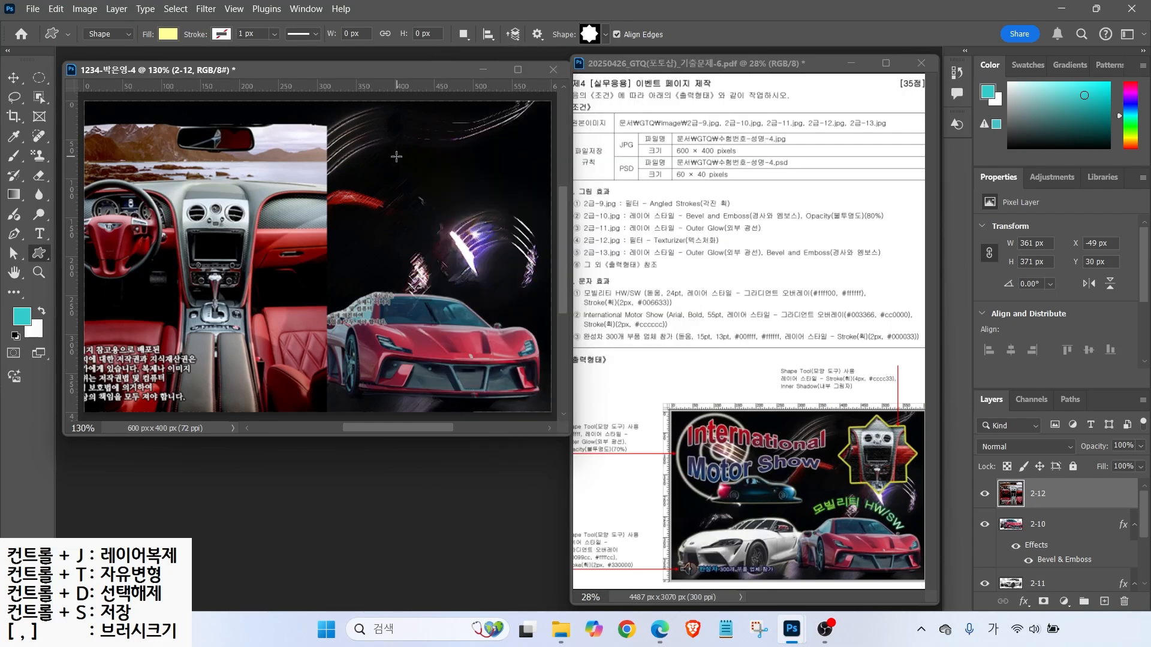
left_click_drag(373, 118, 530, 265)
key("v")
mouse_move(435, 172)
left_mouse_down()
mouse_move(457, 81)
mouse_move(451, 182)
left_mouse_up()
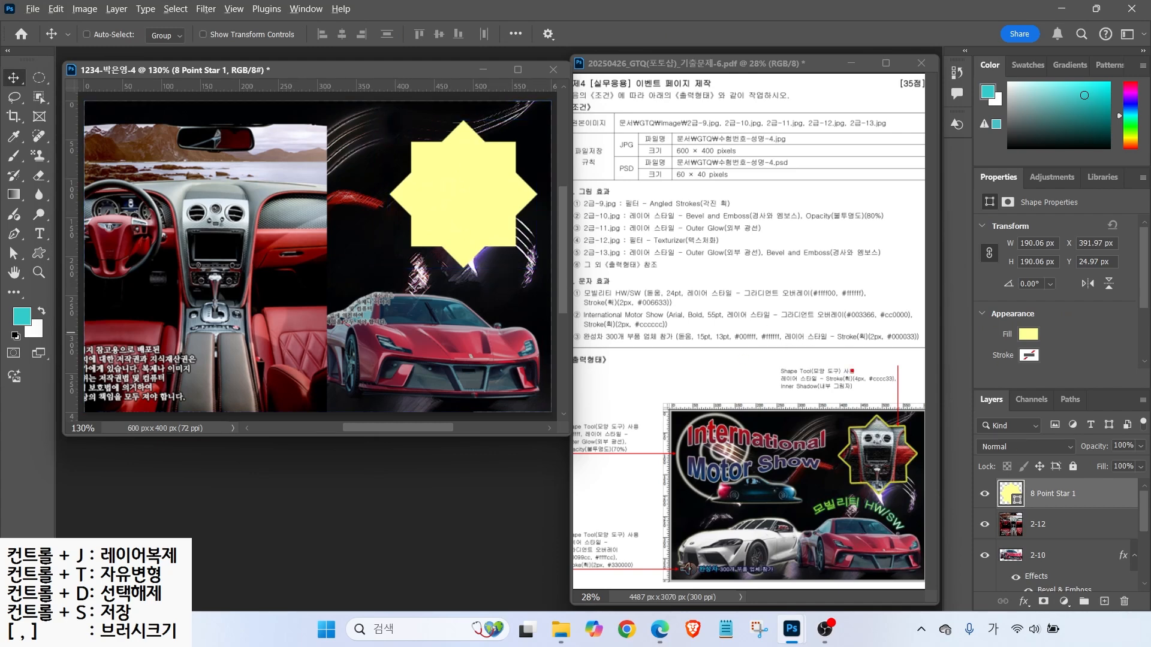
- Move the 2-12 interior photo to the right side and place the star layer below it
mouse_move(1052, 517)
left_mouse_down()
mouse_move(985, 513)
mouse_move(1036, 464)
mouse_move(1055, 508)
mouse_move(992, 556)
mouse_move(1000, 532)
mouse_move(1030, 554)
mouse_move(1036, 543)
mouse_move(1037, 433)
left_mouse_up()
key("Escape")
left_click(1058, 524)
mouse_move(198, 298)
left_mouse_down()
mouse_move(200, 272)
mouse_move(459, 250)
mouse_move(400, 253)
mouse_move(413, 276)
left_mouse_up()
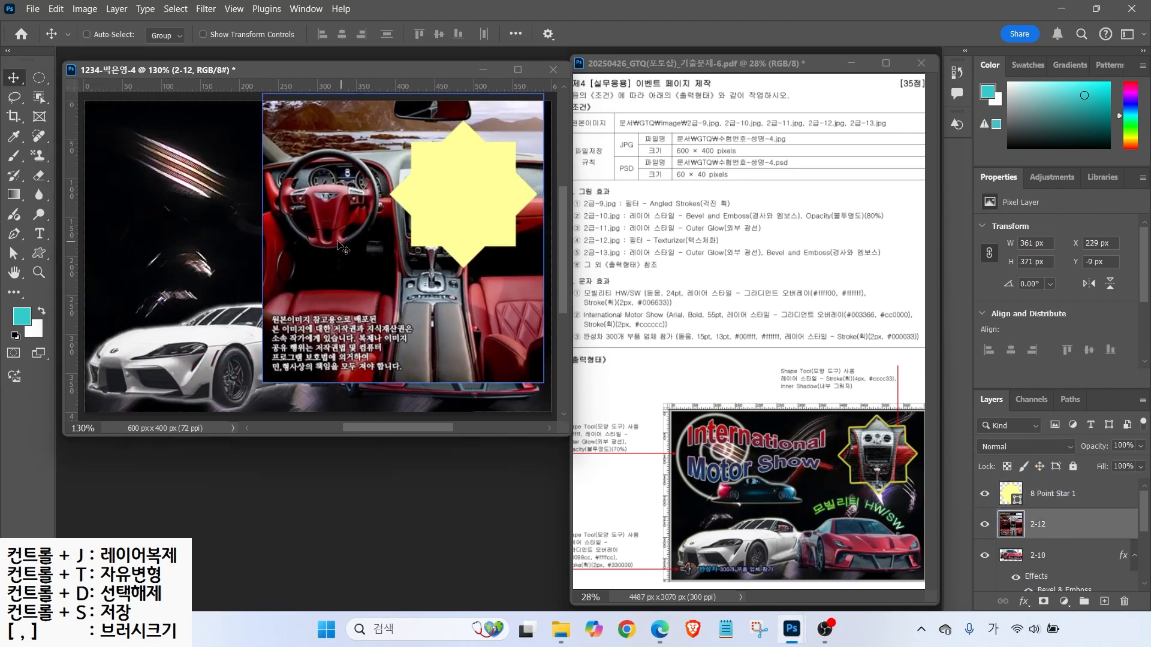
left_click(1068, 507)
left_click_drag(1068, 507, 1082, 538)
left_click(1070, 498)
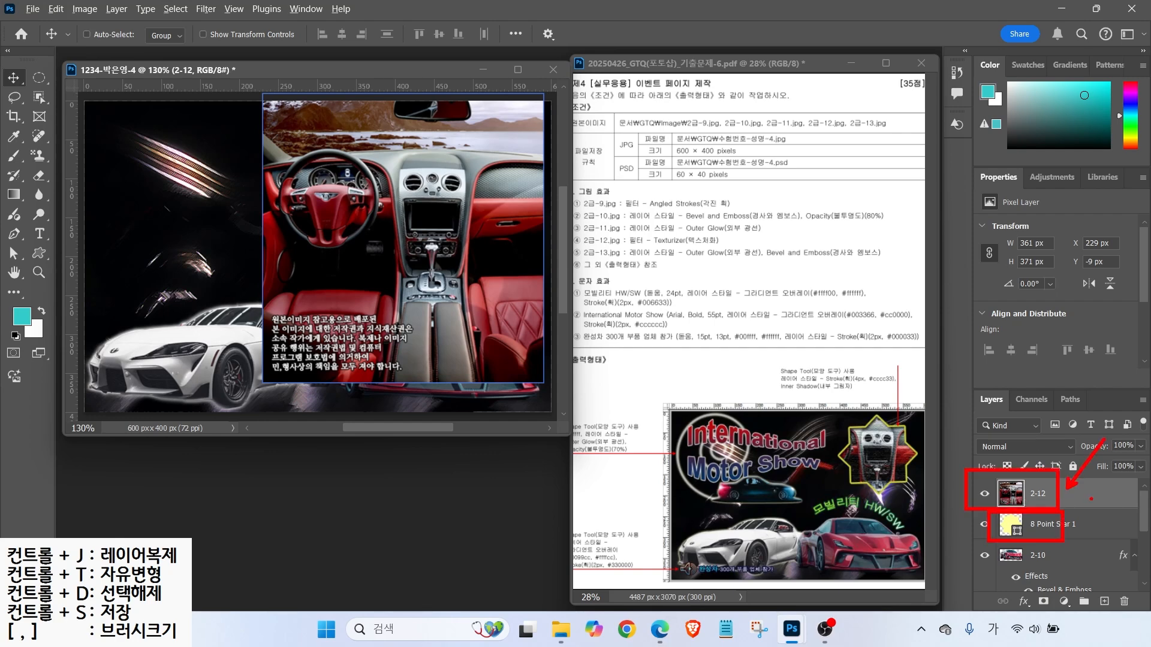
- Clip the 2-12 dashboard photo into the star and scale it to 88.25% inside it
right_click(1088, 496)
key("ctrl")
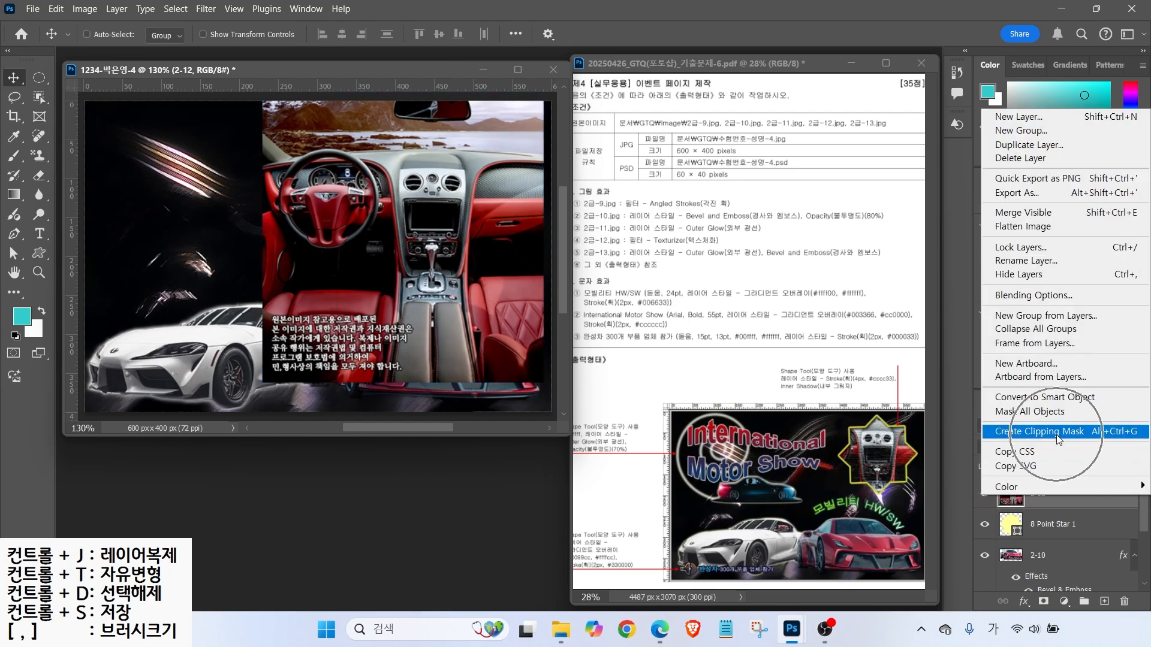
left_click(1057, 433)
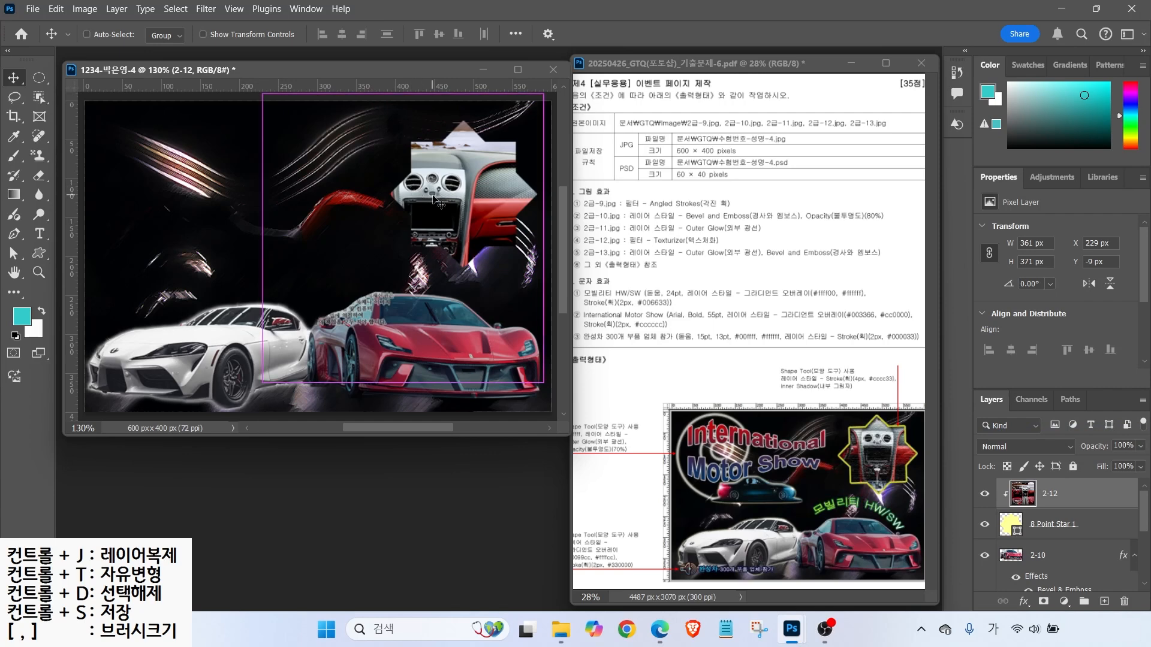
left_click_drag(445, 193, 471, 198)
key("ctrl+t")
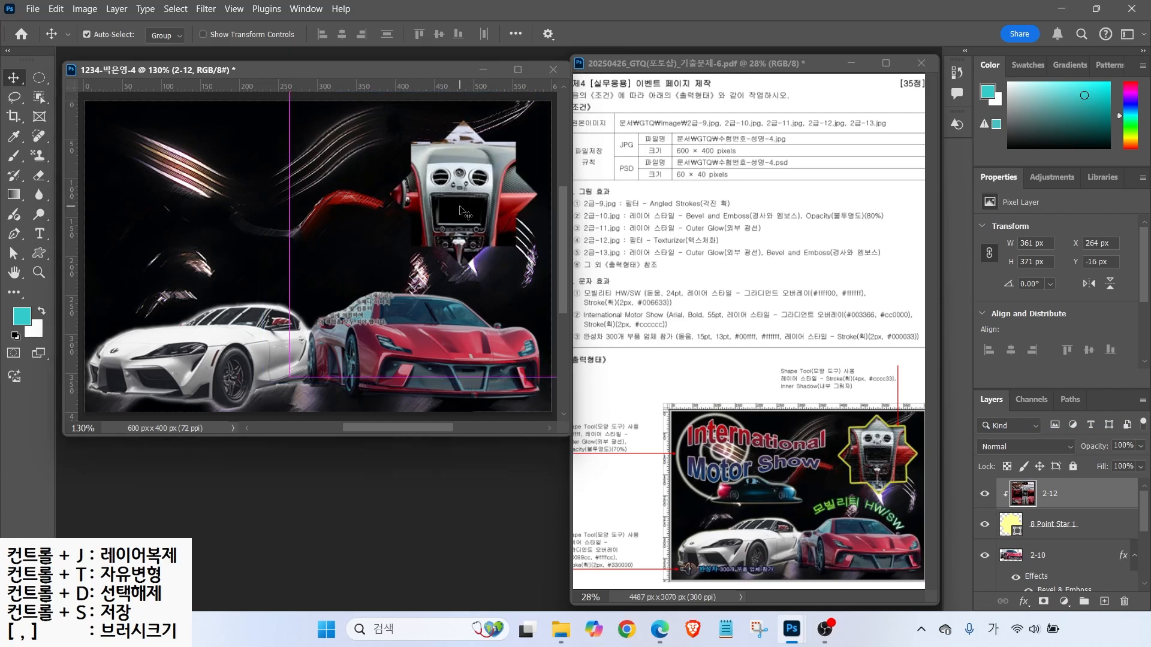
left_click_drag(290, 374, 324, 343)
left_click_drag(463, 193, 450, 196)
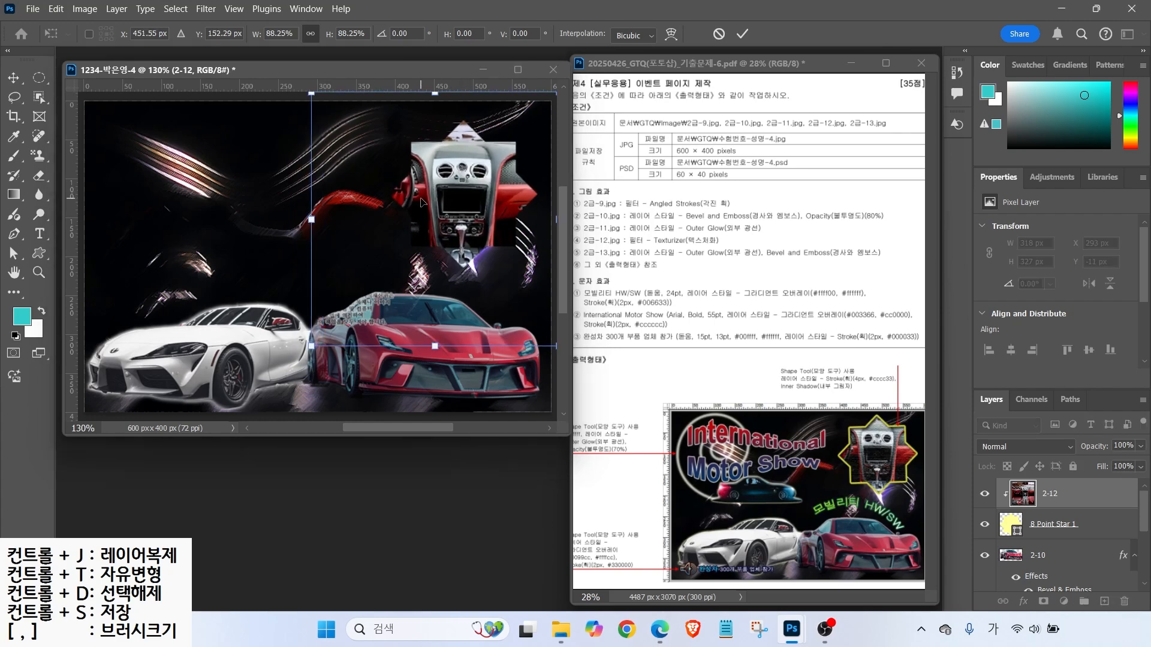
key("Return")
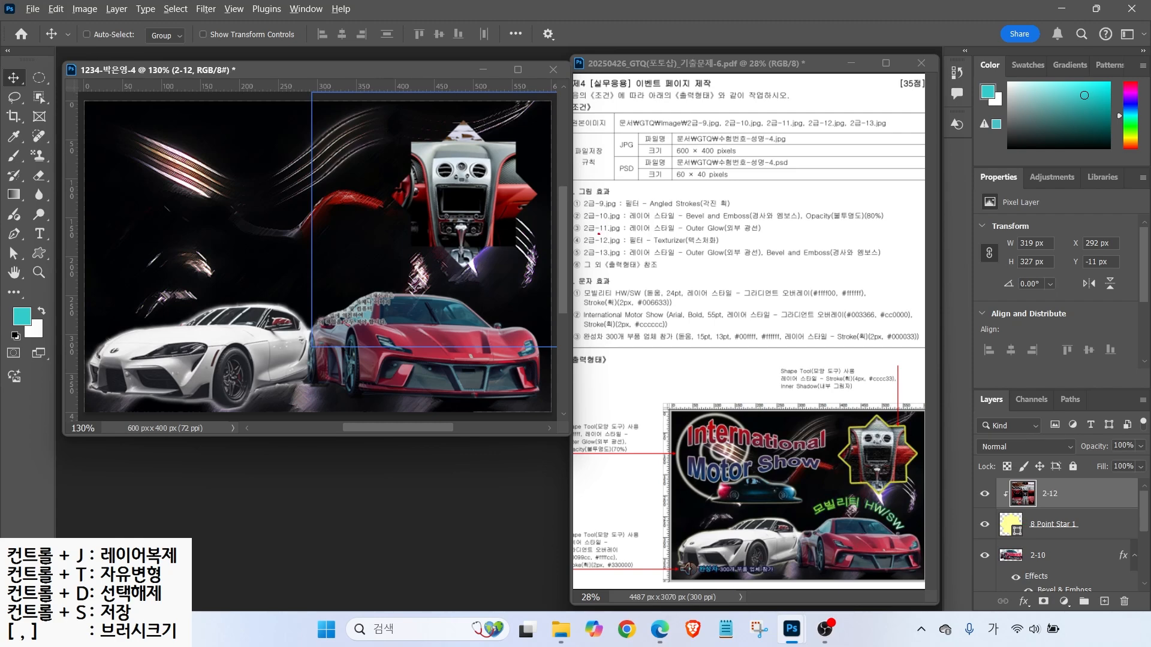
left_click_drag(596, 253, 760, 253)
left_click_drag(755, 195, 711, 229)
key("Escape")
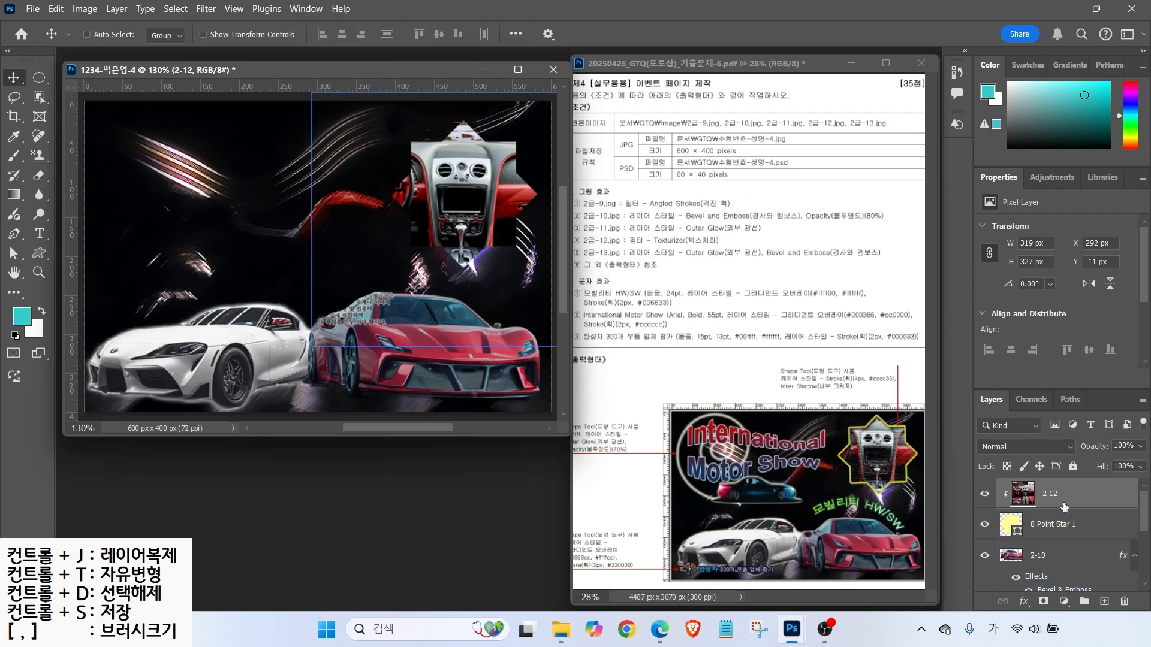
left_click(205, 8)
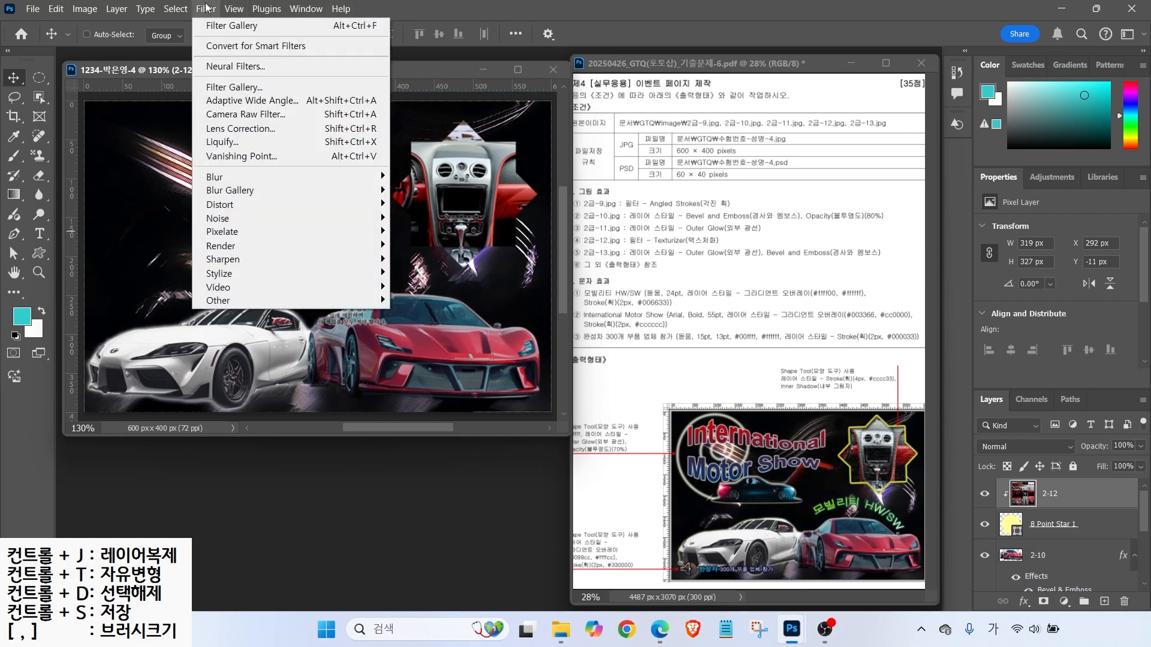
- Apply the Filter Gallery's Texturizer with Canvas texture to the clipped dashboard photo
left_click(219, 89)
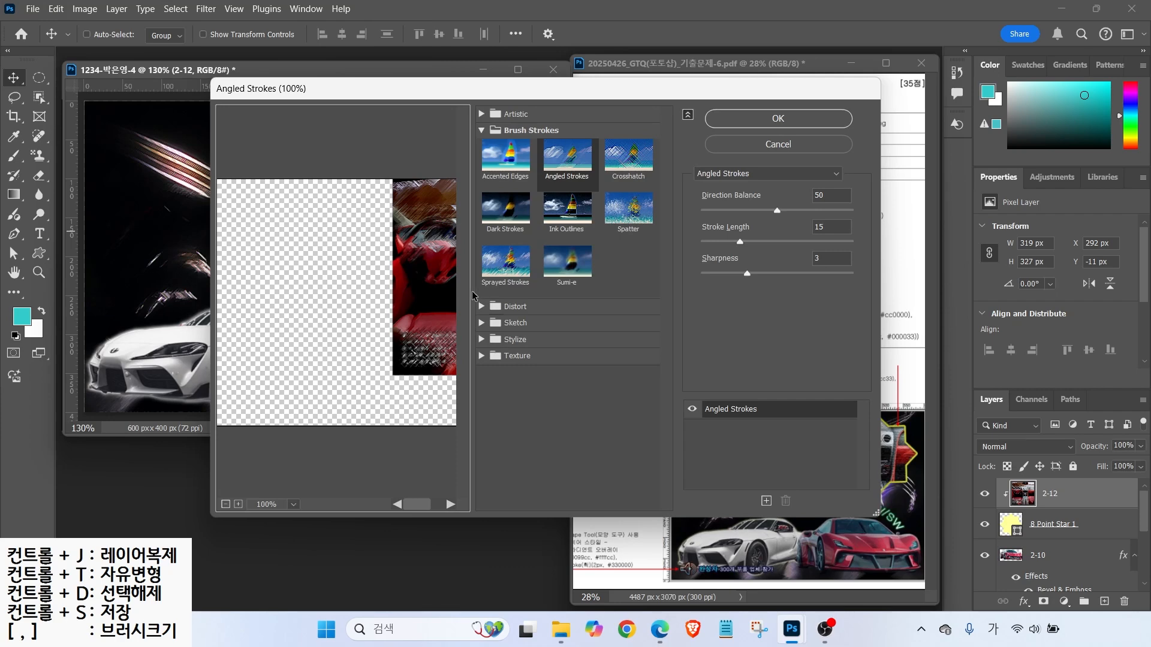
left_click(516, 356)
left_click(623, 422)
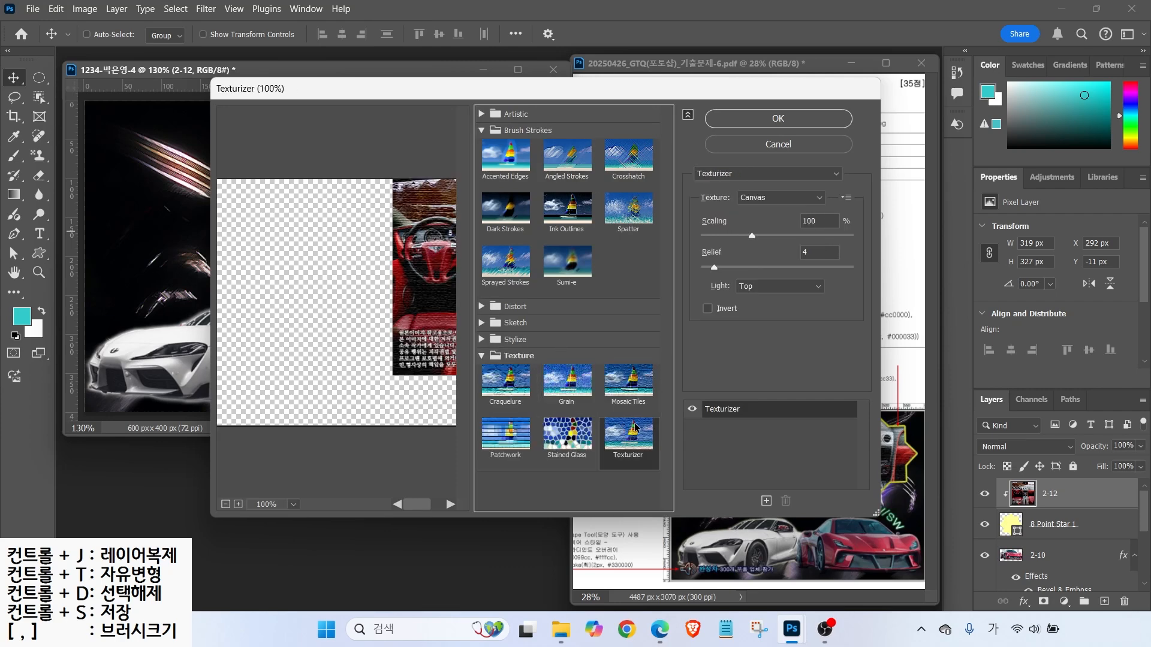
left_click(749, 123)
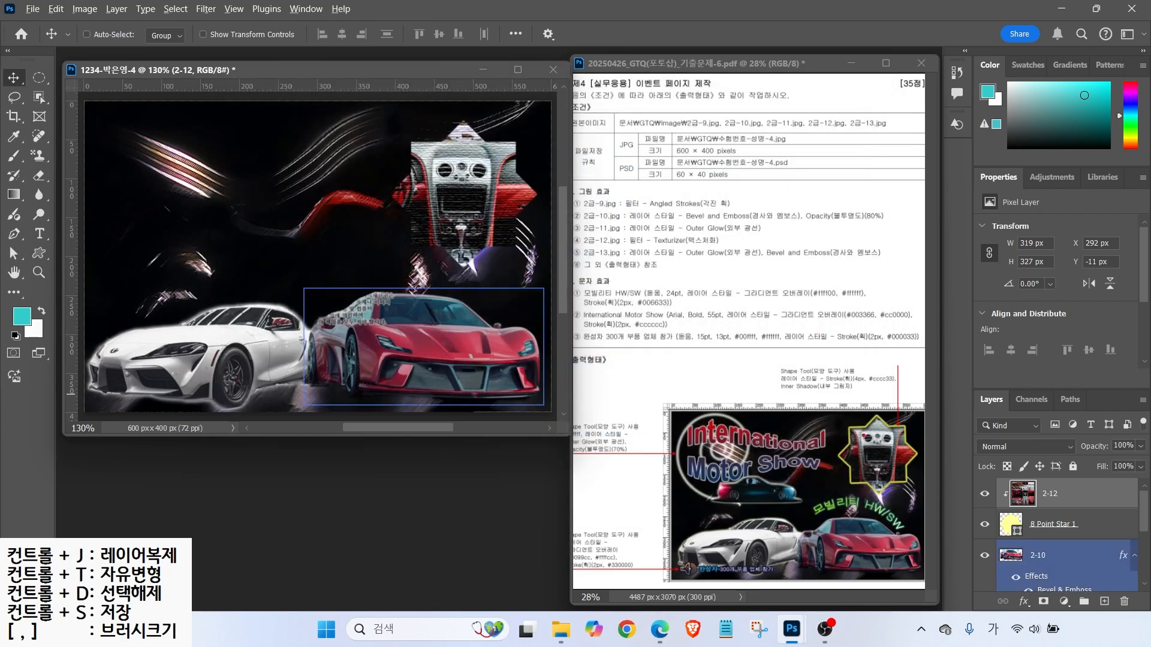
mouse_move(885, 395)
left_mouse_down()
mouse_move(851, 334)
mouse_move(894, 410)
left_mouse_up()
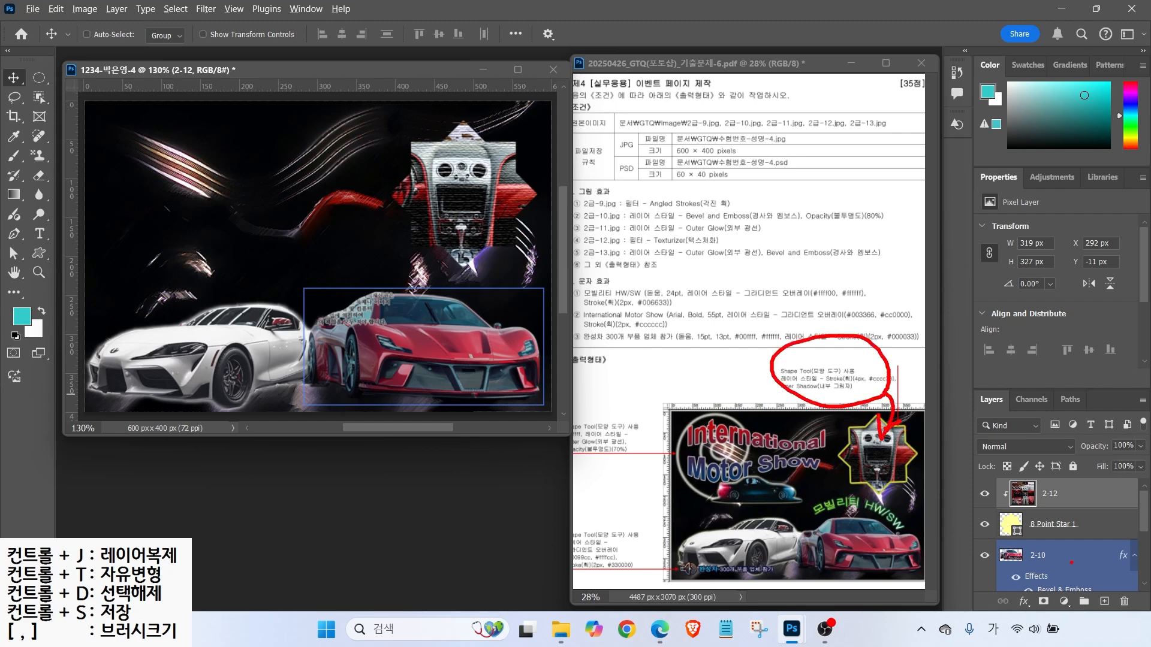
- Give the 8 Point Star 1 layer a 4 px #cccc33 Stroke and an Inner Shadow
left_click(1079, 526)
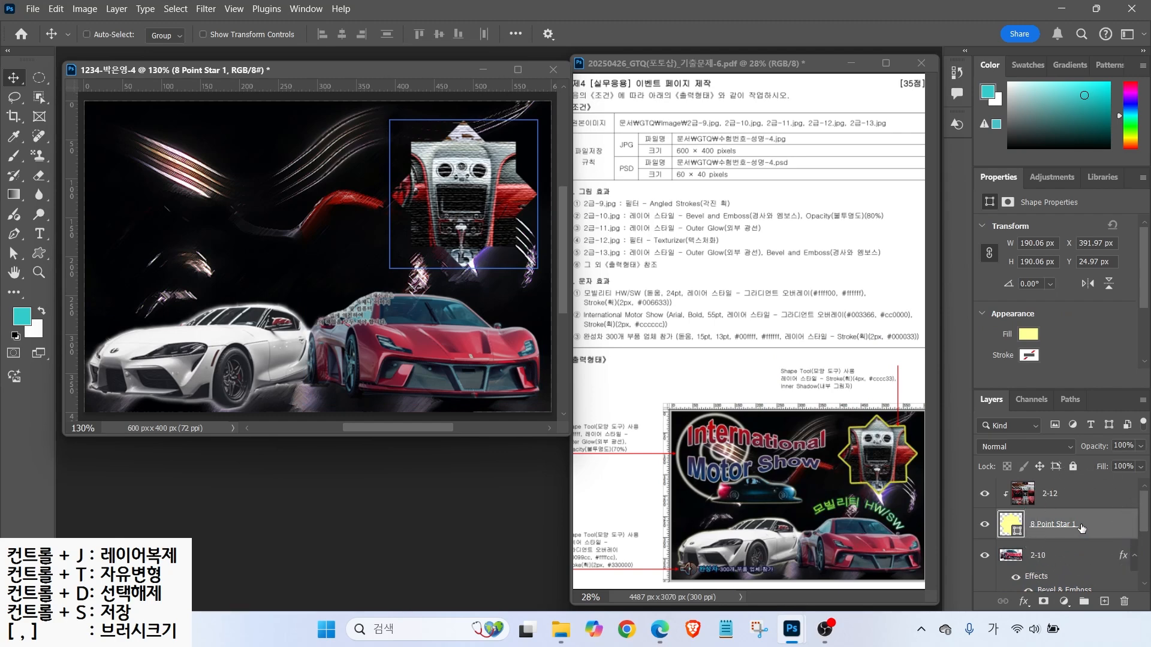
key("ctrl")
key("ctrl")
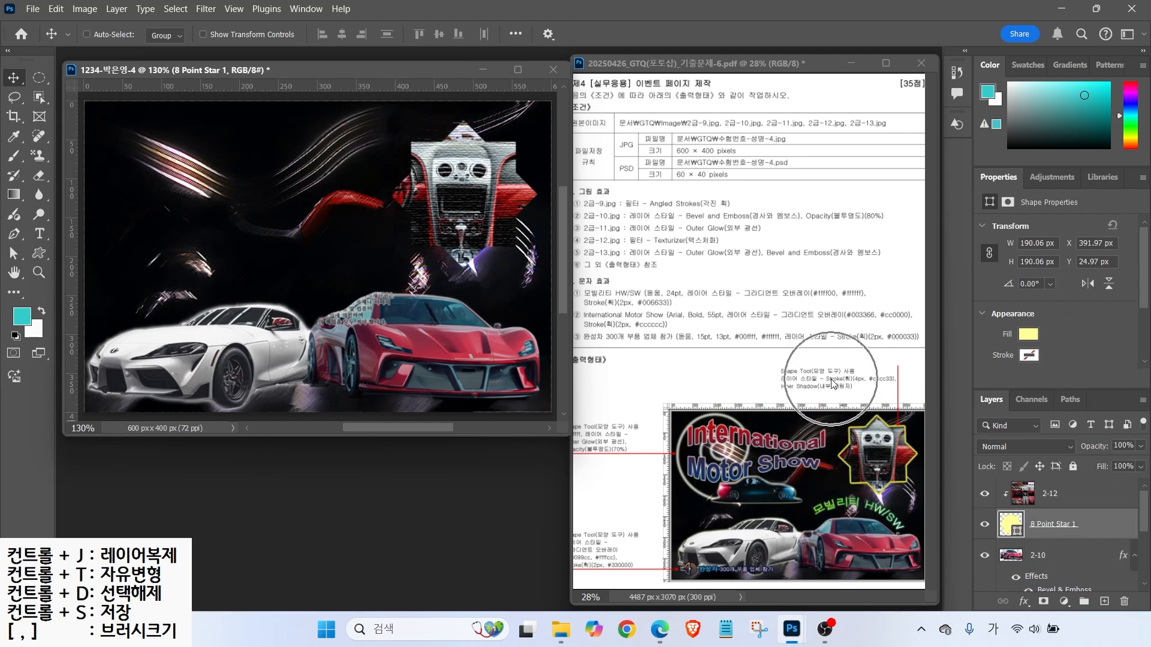
left_click(1025, 600)
left_click(1049, 493)
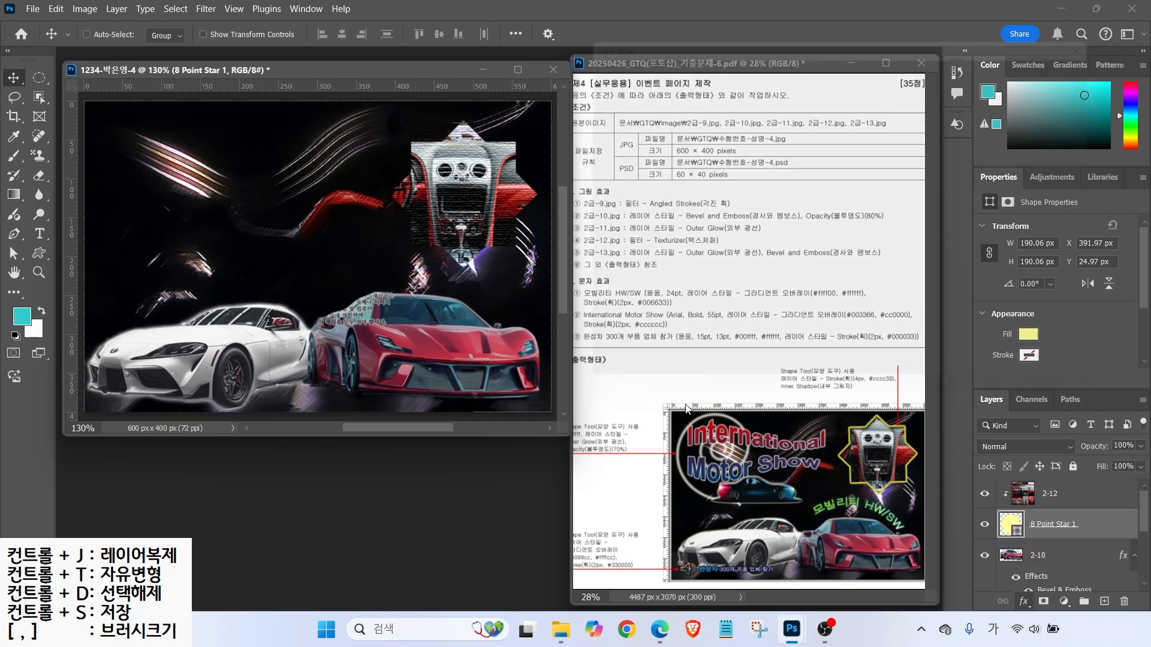
type("4")
left_click(796, 211)
type("cc3")
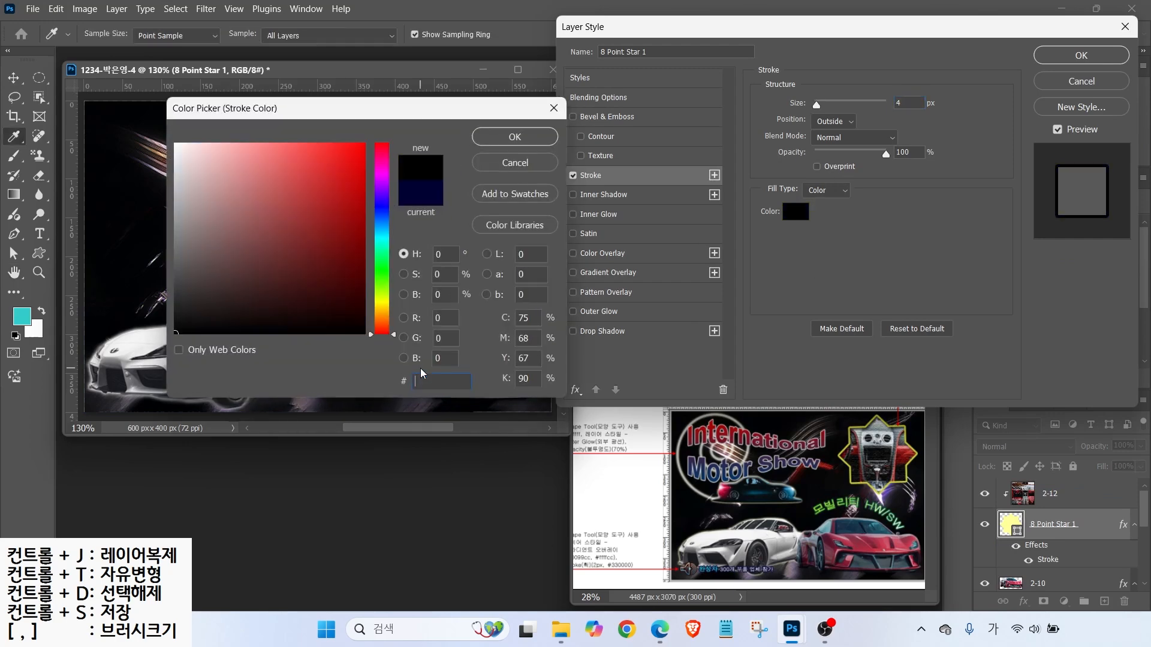
key("Return")
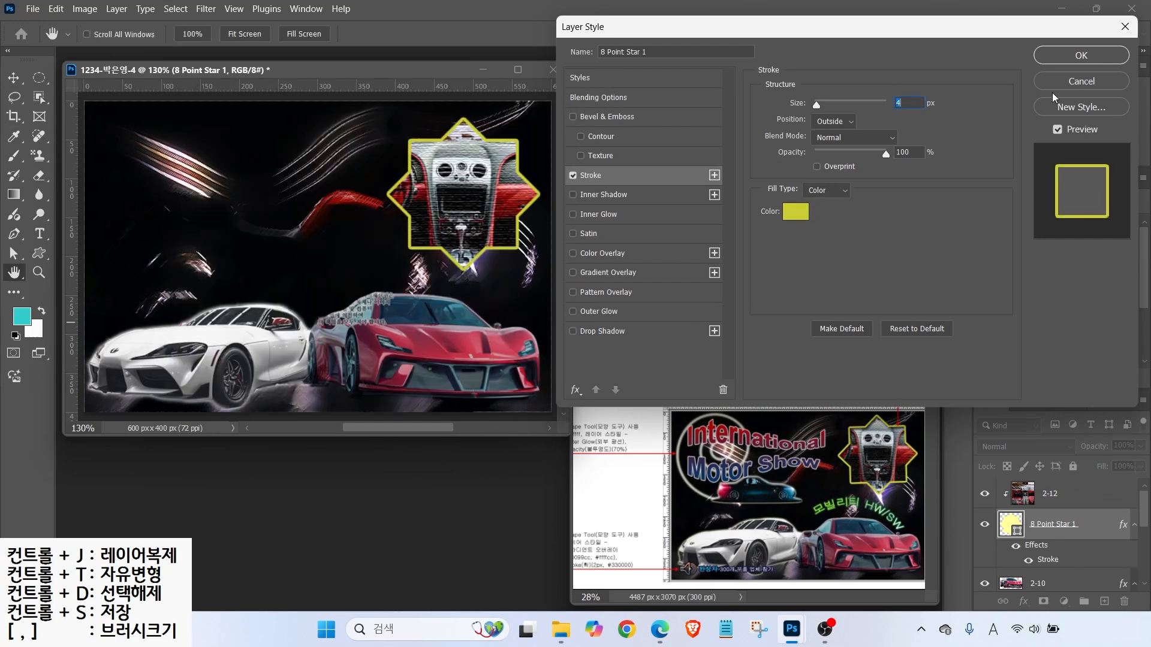
left_click(604, 194)
left_click(1081, 55)
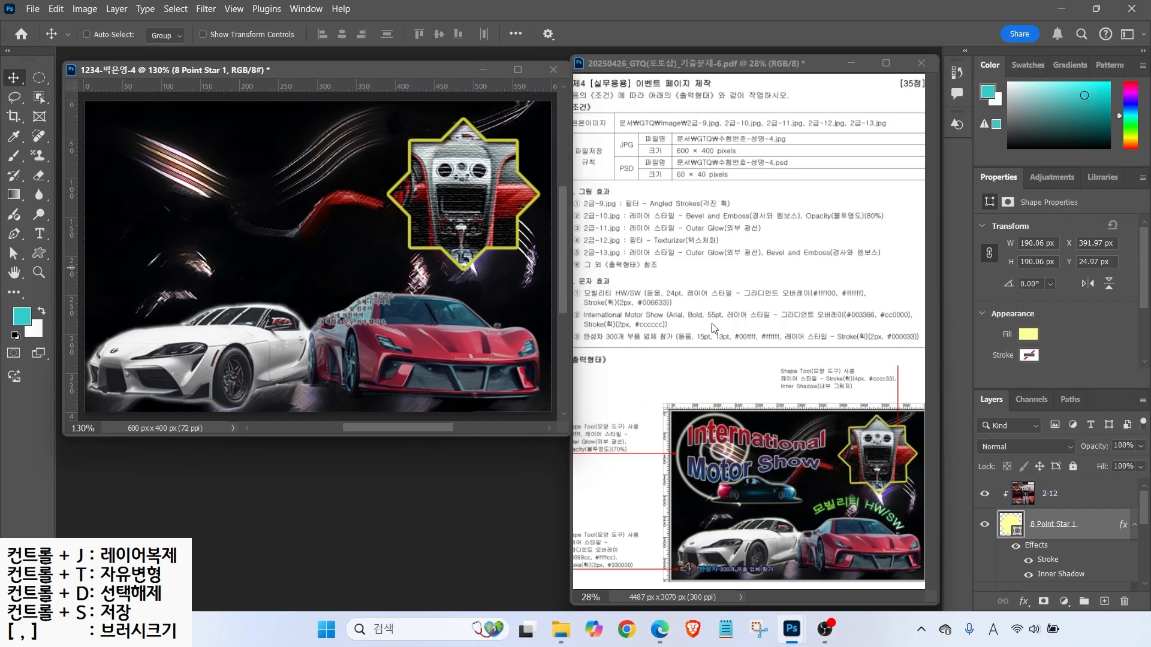
- Select the 2-12 dashboard layer again
left_click(1006, 493)
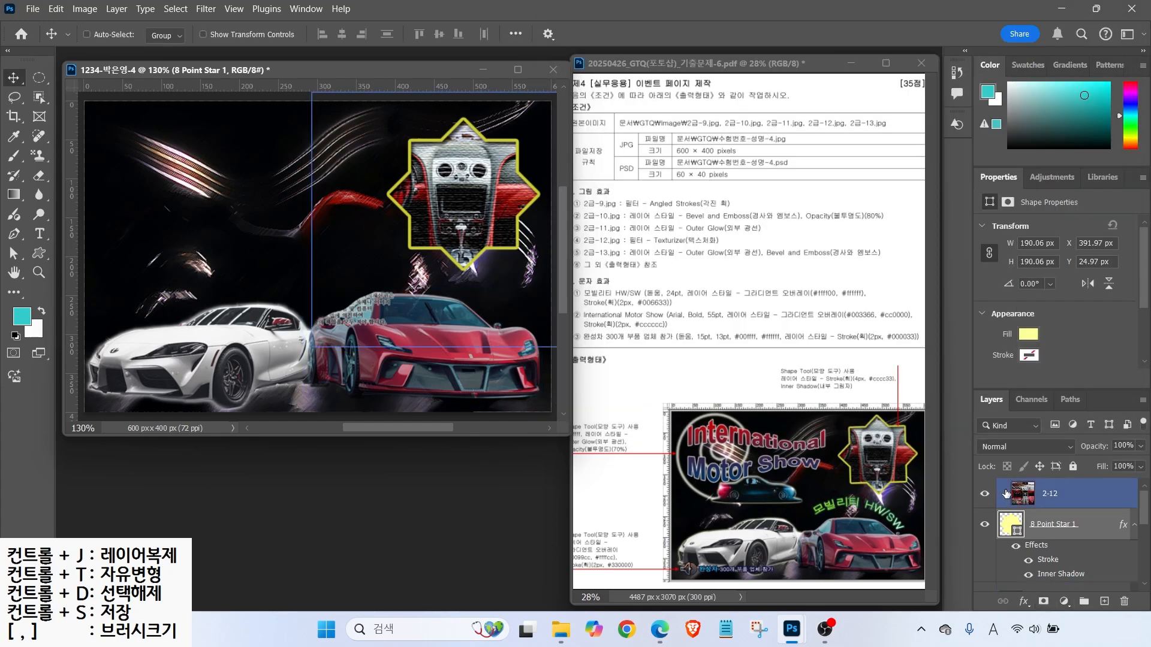
key("alt+2")
left_click_drag(984, 474, 1105, 507)
left_click_drag(939, 495, 1029, 430)
mouse_move(910, 436)
left_mouse_down()
mouse_move(1011, 384)
mouse_move(1009, 400)
left_mouse_up()
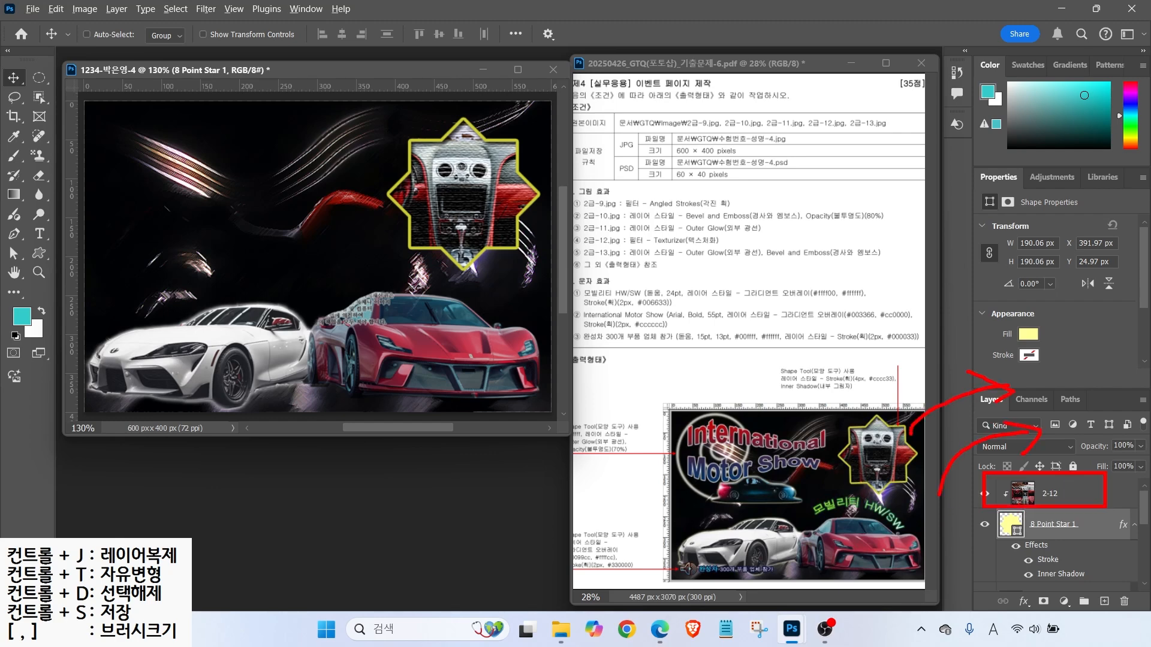
key("Escape")
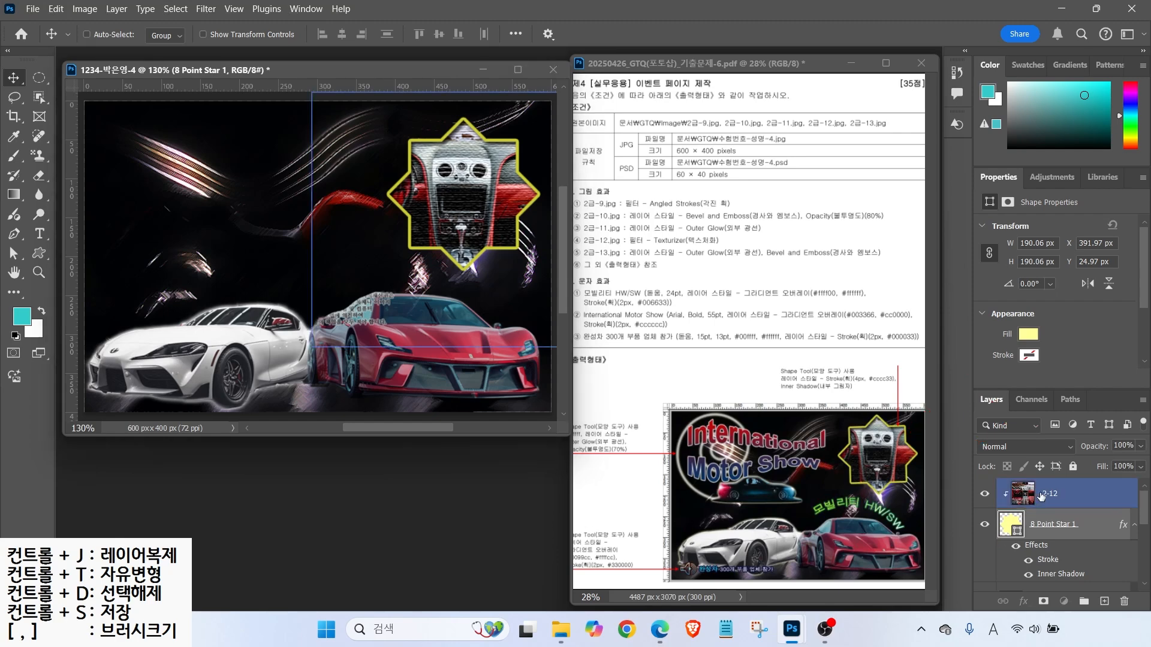
left_click(1041, 495)
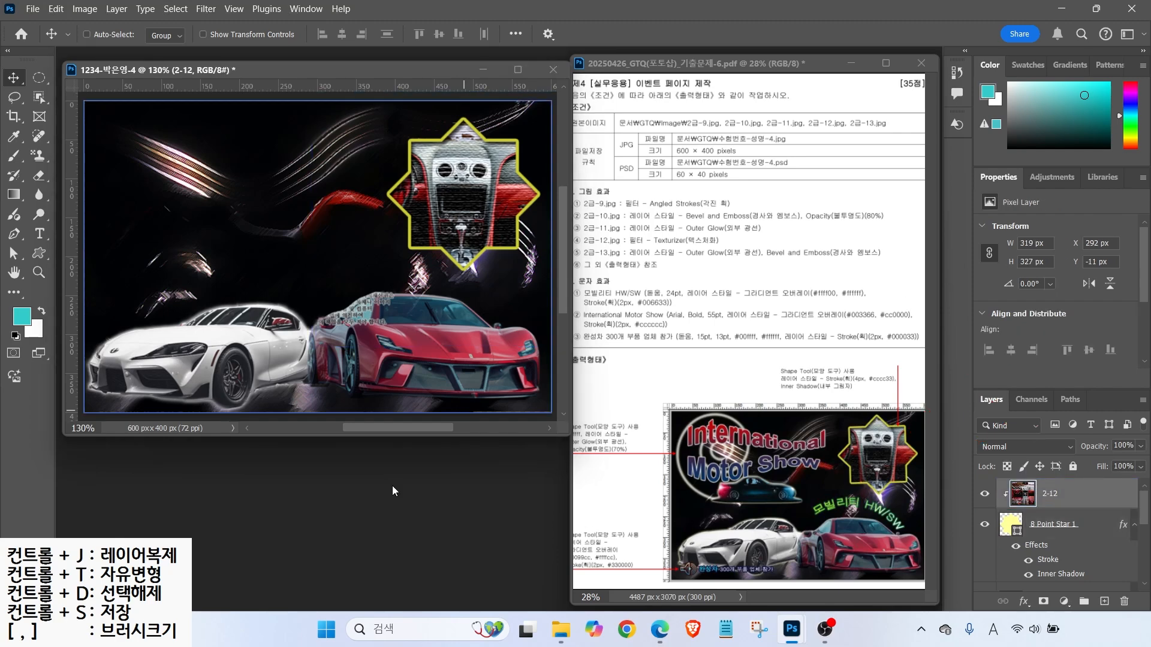
- Open the 2급-13.jpg car image
key("ctrl+o")
scroll(360, 270, "down", 3)
double_click(218, 303)
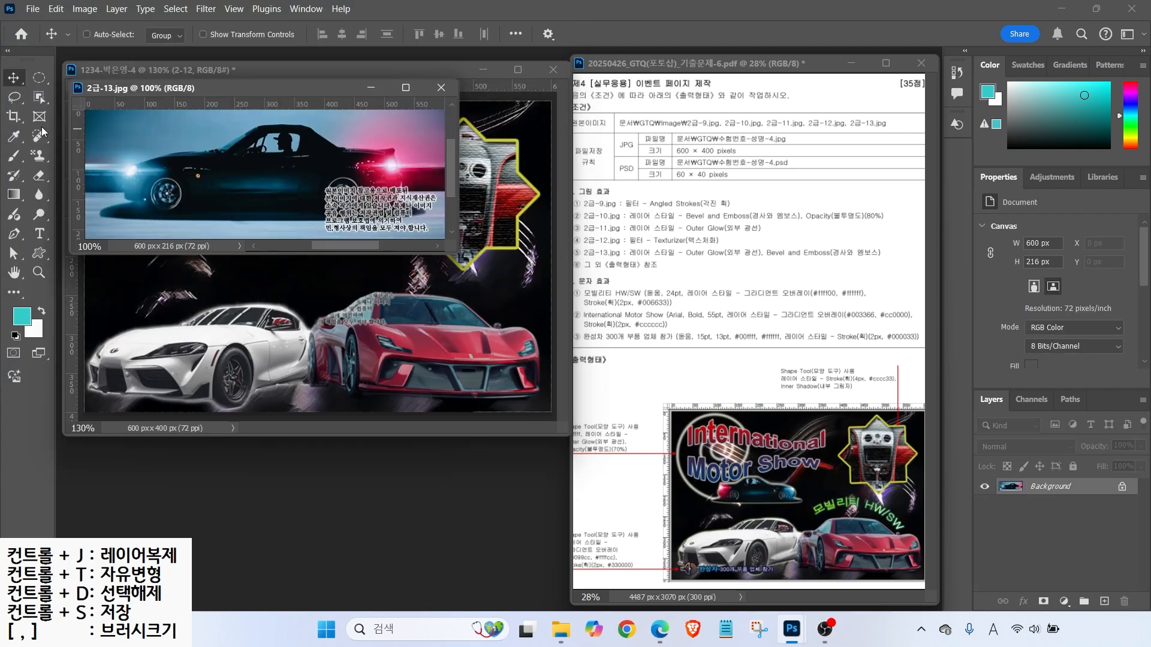
- Select the blue car in 2급-13.jpg, refining the selection around its underside, front and rear
left_click(39, 97)
mouse_move(232, 123)
left_mouse_down()
mouse_move(114, 207)
mouse_move(181, 221)
mouse_move(328, 219)
mouse_move(436, 200)
mouse_move(345, 130)
left_mouse_up()
right_click(39, 97)
left_click(90, 108)
left_click_drag(232, 211, 140, 205)
left_click(112, 180, "alt")
left_click(13, 97)
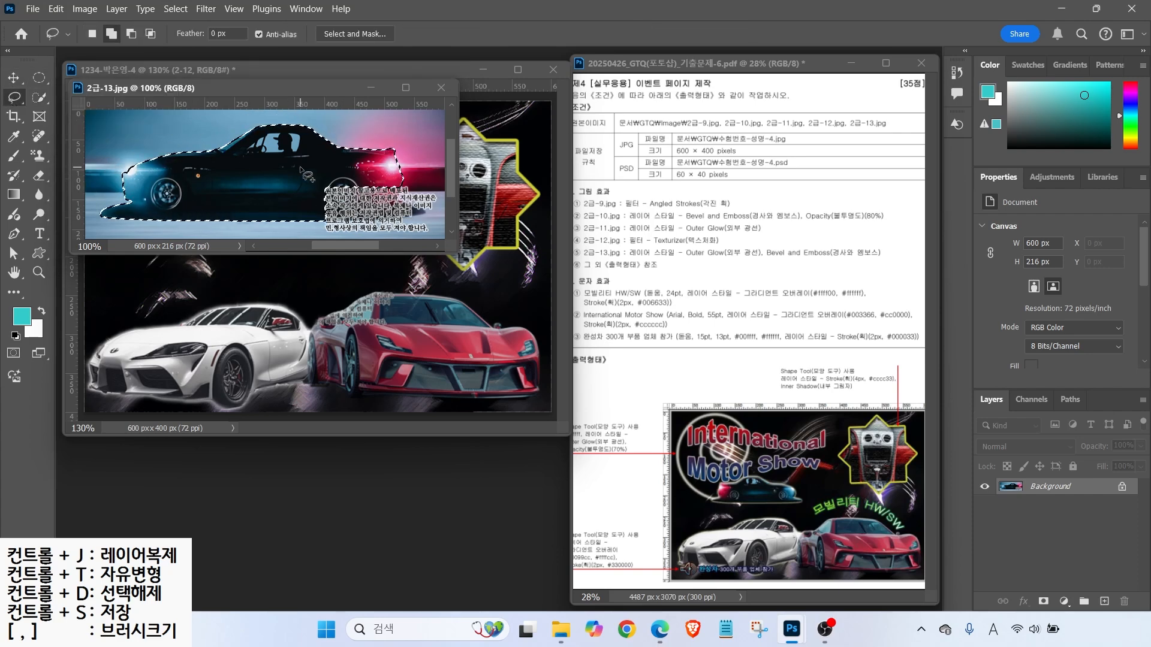
mouse_move(301, 168)
left_mouse_down()
mouse_move(305, 210)
mouse_move(319, 219)
mouse_move(413, 218)
mouse_move(401, 202)
mouse_move(302, 169)
left_mouse_up()
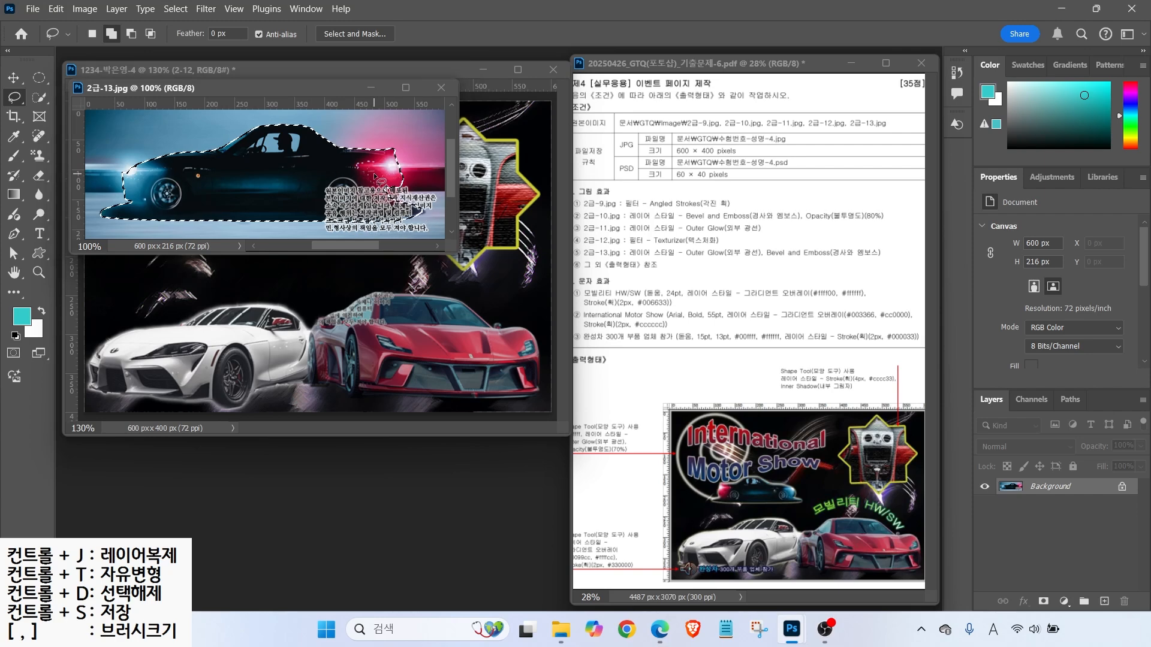
left_click_drag(401, 195, 379, 175)
- Copy the selected car into the poster, close the source image, and name the layer 2-13
left_click_drag(259, 89, 557, 179)
key("v")
mouse_move(504, 275)
left_mouse_down()
mouse_move(255, 319)
mouse_move(285, 273)
mouse_move(285, 240)
left_mouse_up()
left_click(739, 177)
double_click(1042, 493)
type("2-13")
key("Return")
- Shrink the car to about 48%, flip it horizontally, and place it at upper left
key("ctrl+t")
left_click_drag(531, 165, 308, 235)
left_click_drag(236, 281, 261, 236)
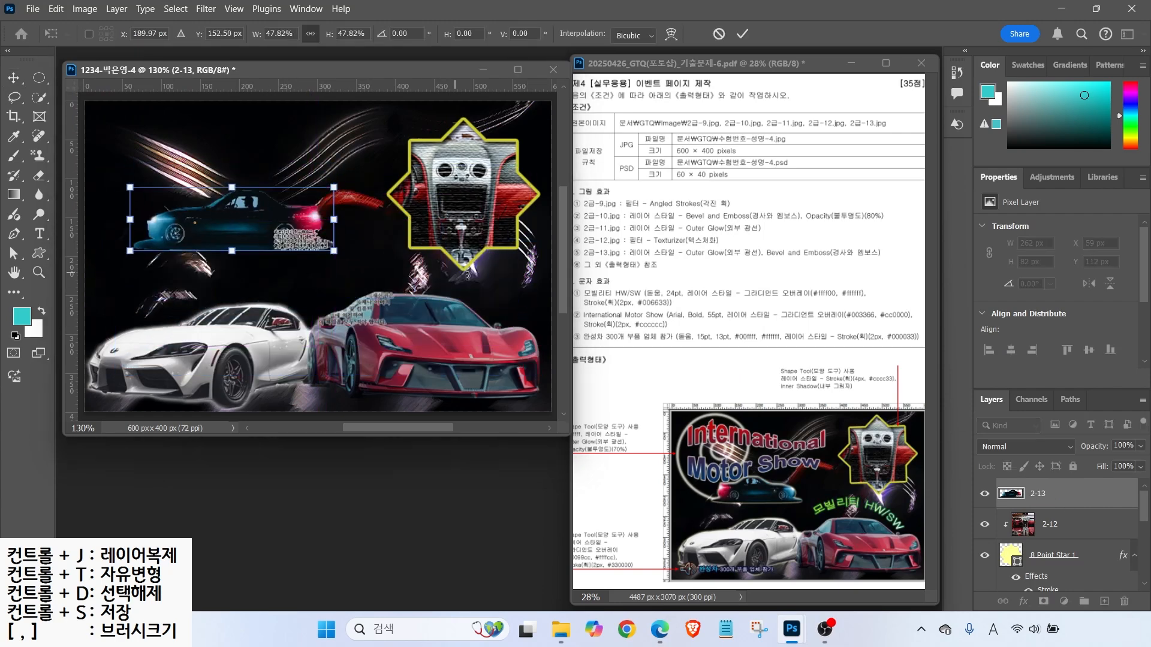
key("ctrl")
right_click(253, 207)
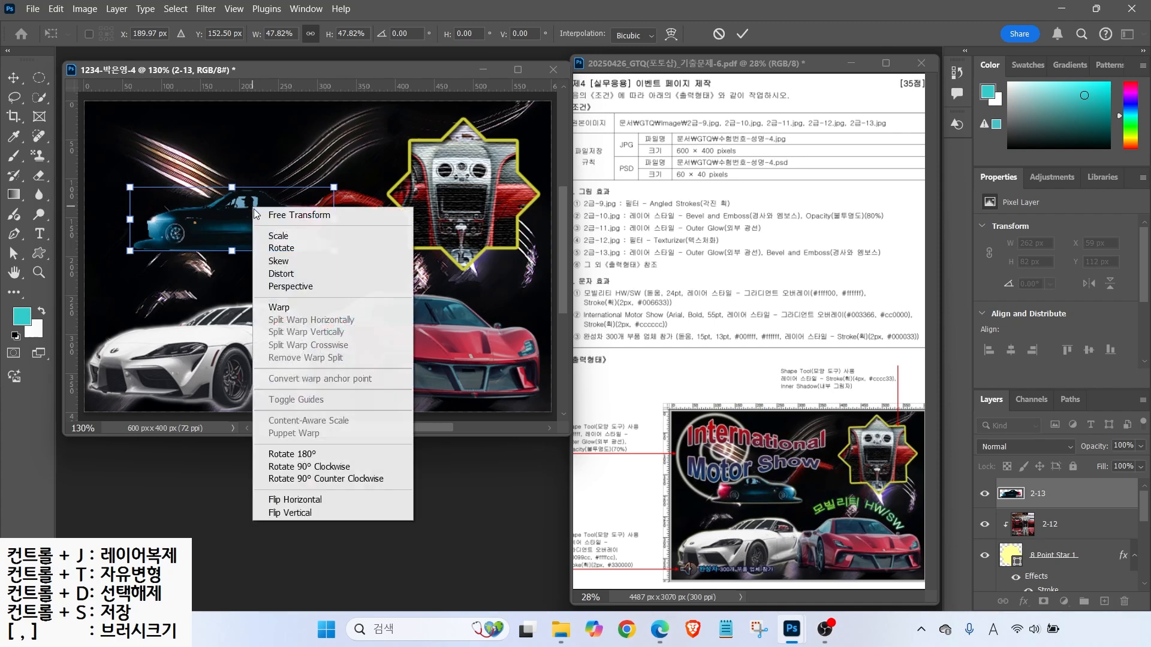
left_click(288, 502)
left_click_drag(280, 226, 303, 244)
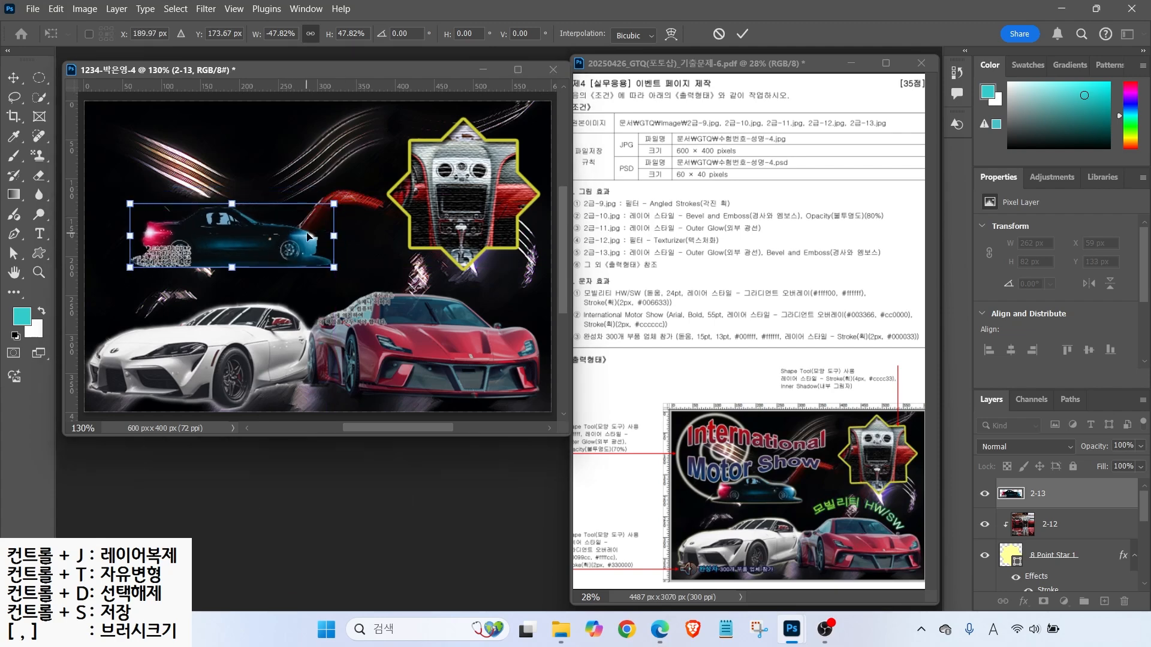
key("Return")
- Add Outer Glow and Bevel & Emboss effects to the 2-13 car layer
left_click(1023, 602)
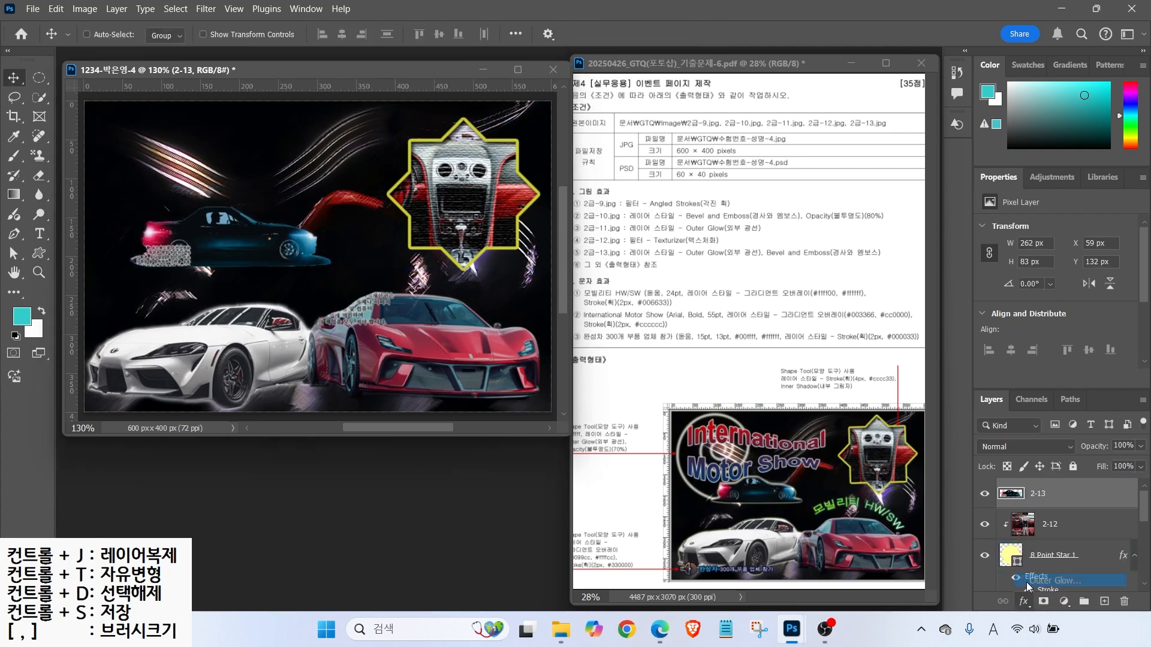
left_click(1049, 581)
left_click(597, 117)
left_click(1069, 60)
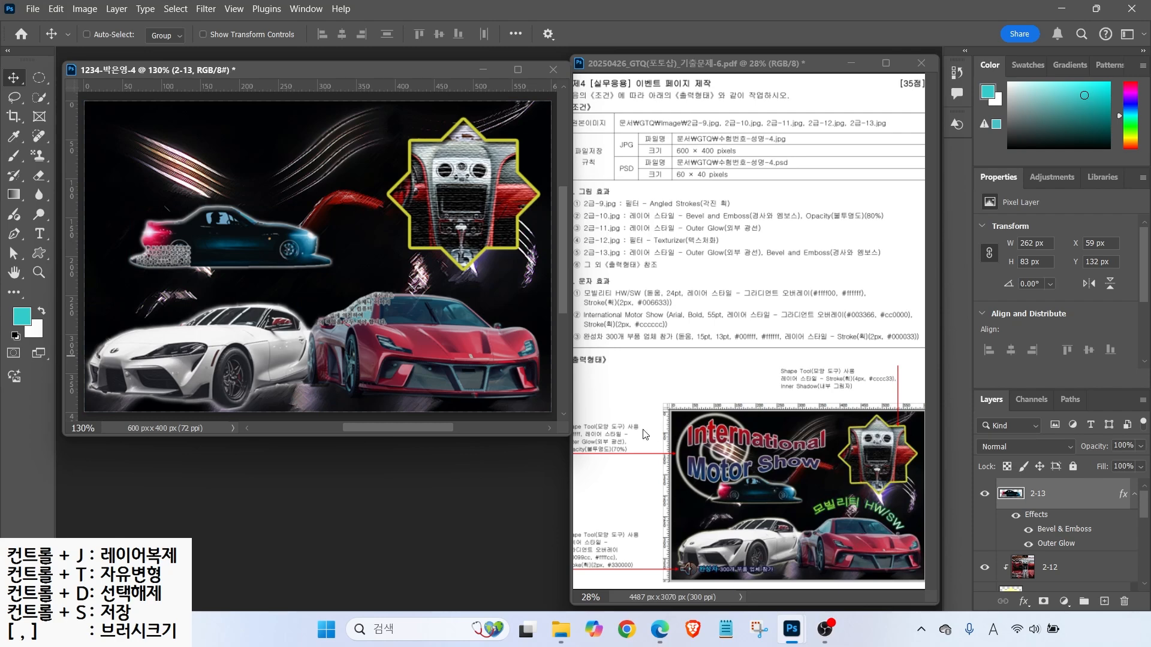
- Draw a Spiral custom shape, rotate it about 141°, and scale it above the blue car
left_click(40, 253)
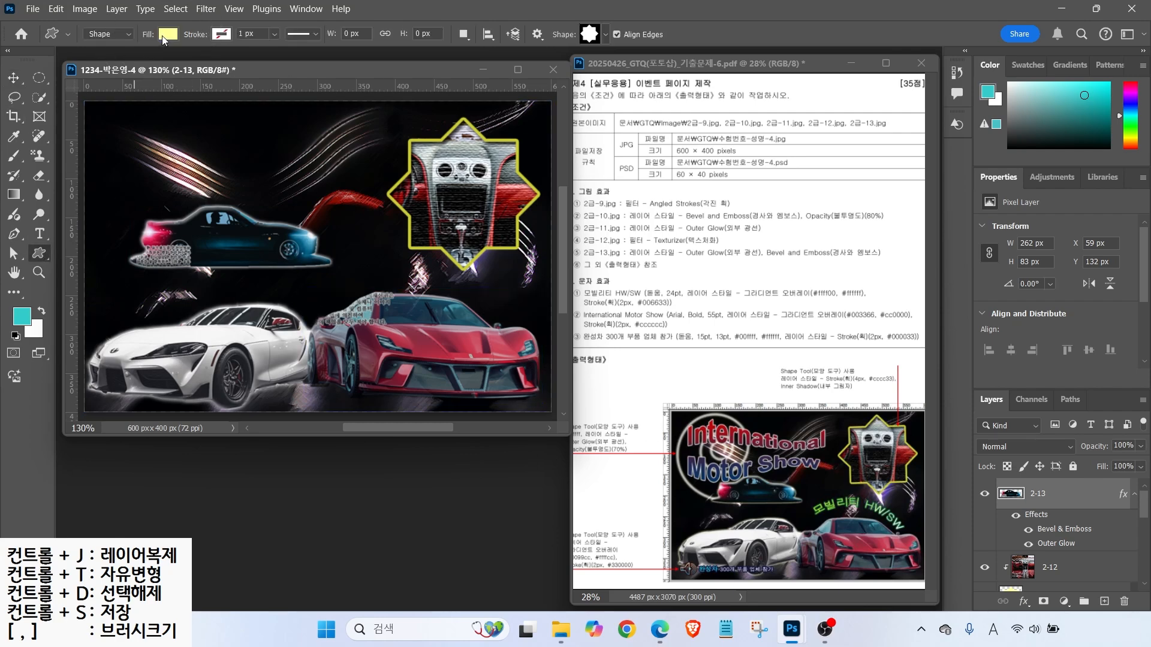
left_click(599, 33)
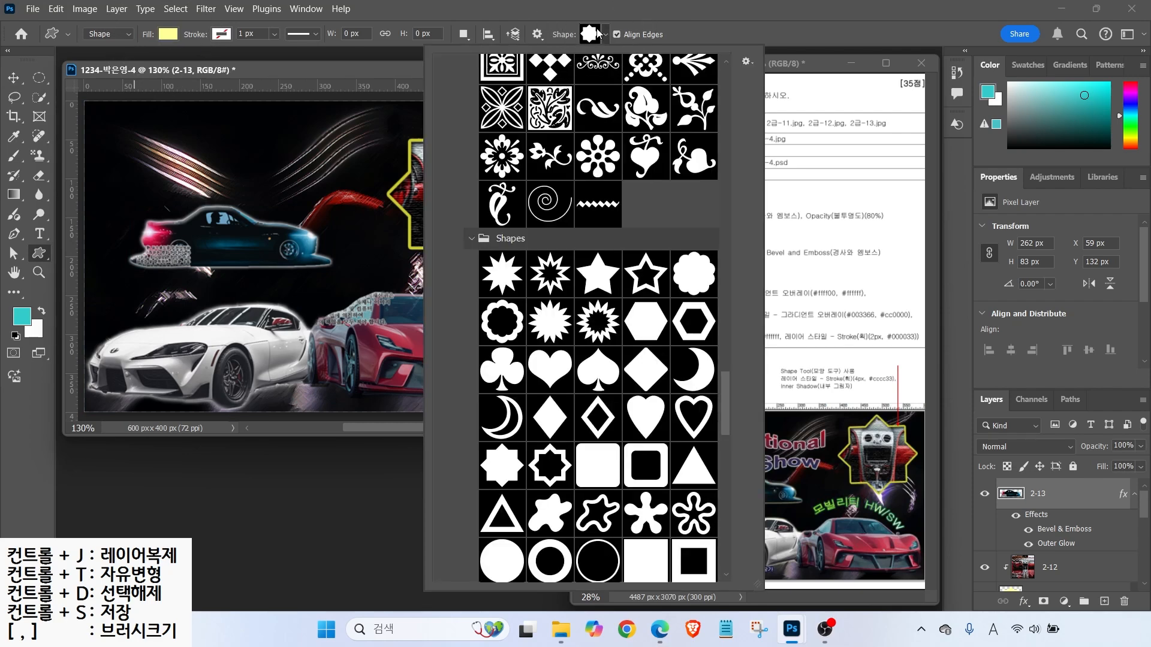
double_click(547, 192)
left_click_drag(185, 179, 346, 312)
left_click_drag(353, 174, 246, 332)
left_click(14, 79)
left_click_drag(302, 292, 223, 235)
key("ctrl+t")
left_click_drag(264, 223, 250, 191)
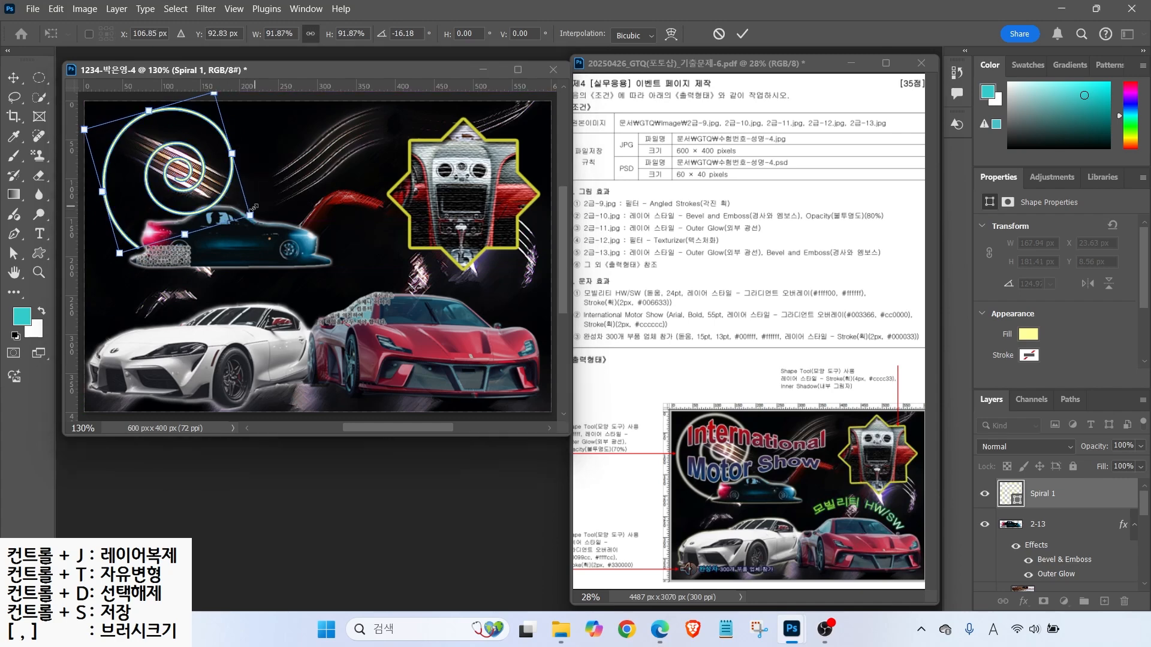
key("Return")
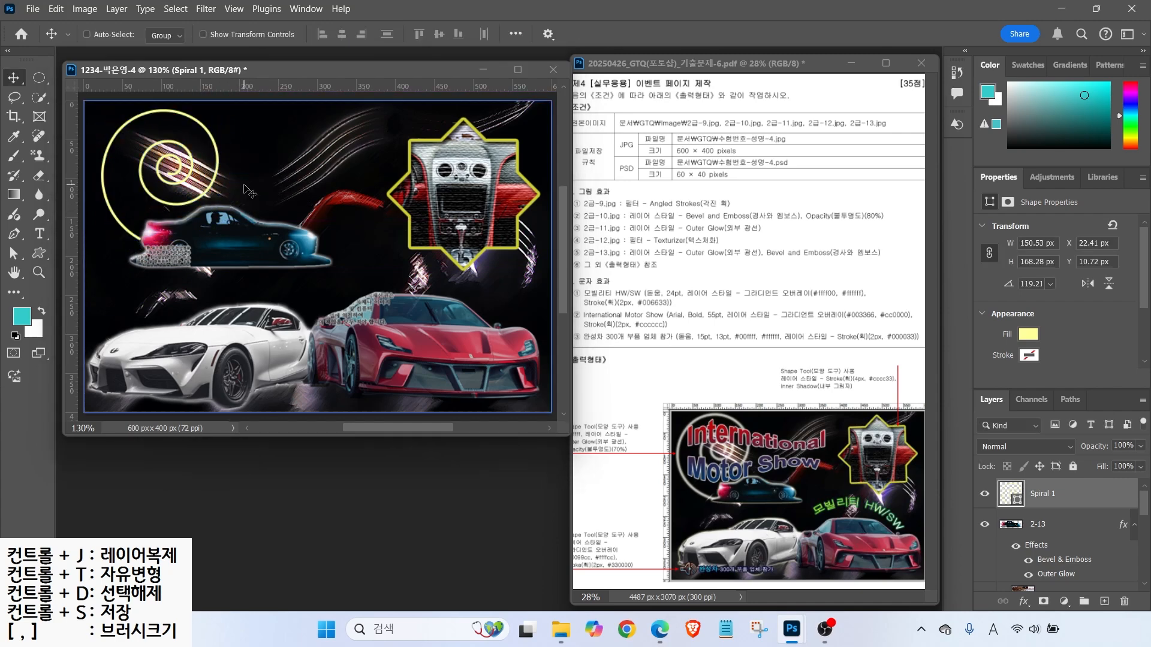
- Fill the spiral with #ffffff and give it an Outer Glow
double_click(1013, 495)
type("ffffff")
key("Return")
left_click(1024, 602)
left_click(1053, 579)
key("Return")
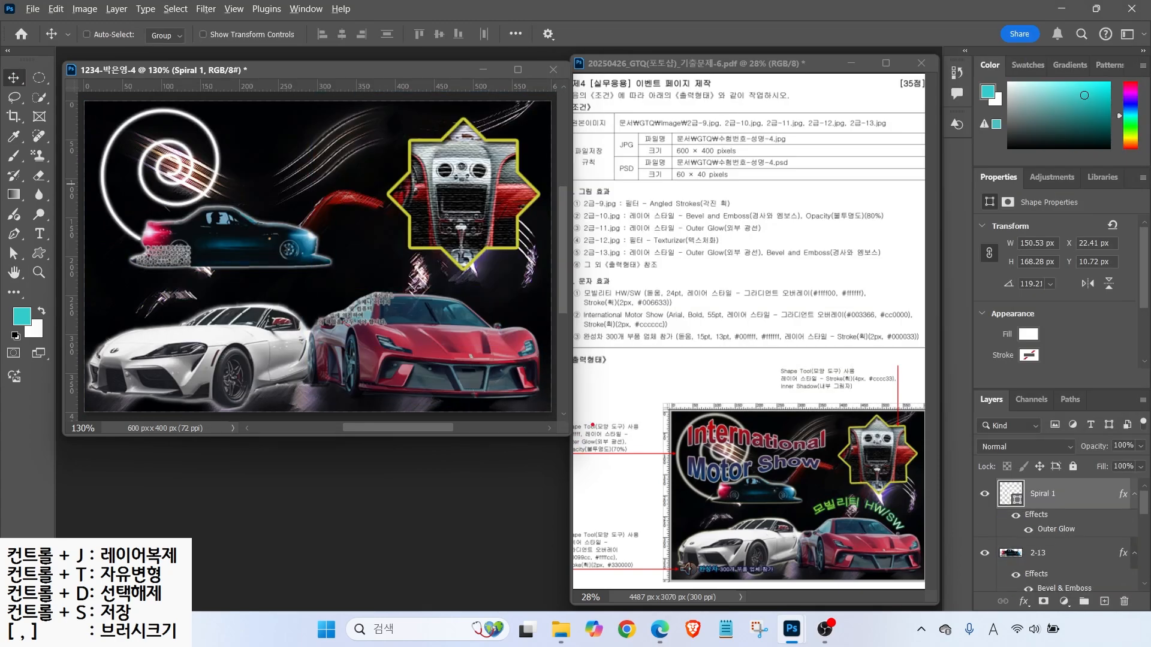
- Set the spiral layer's opacity to 70%
left_click_drag(560, 458, 653, 458)
mouse_move(970, 373)
left_mouse_down()
mouse_move(1149, 480)
mouse_move(1149, 493)
left_mouse_up()
left_click_drag(1078, 427, 1148, 453)
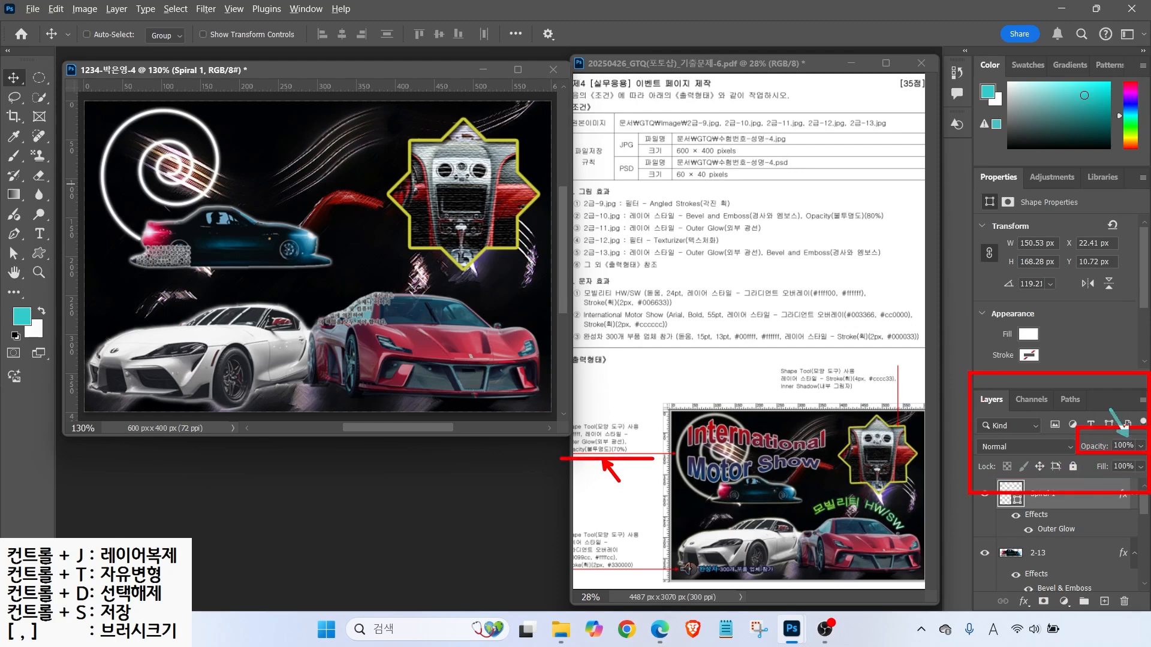
key("Escape")
left_click(1121, 445)
type("70")
key("Return")
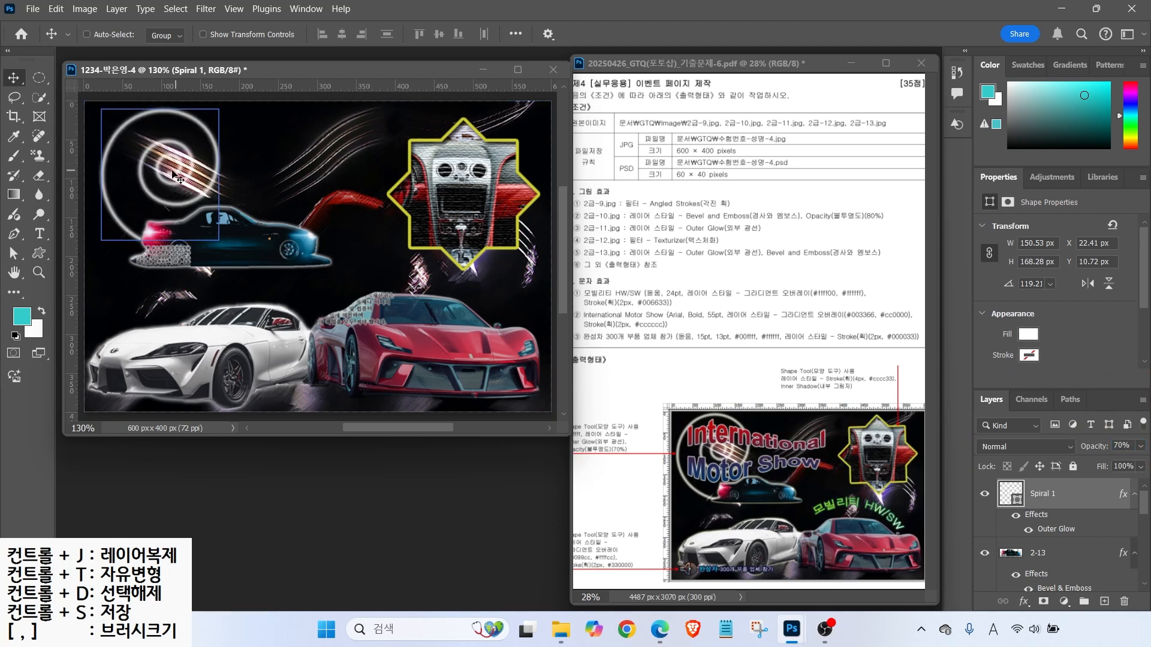
- Enlarge the spiral slightly and tilt it to about -3.75°
key("ctrl+t")
left_click_drag(219, 240, 221, 249)
left_click_drag(242, 201, 241, 194)
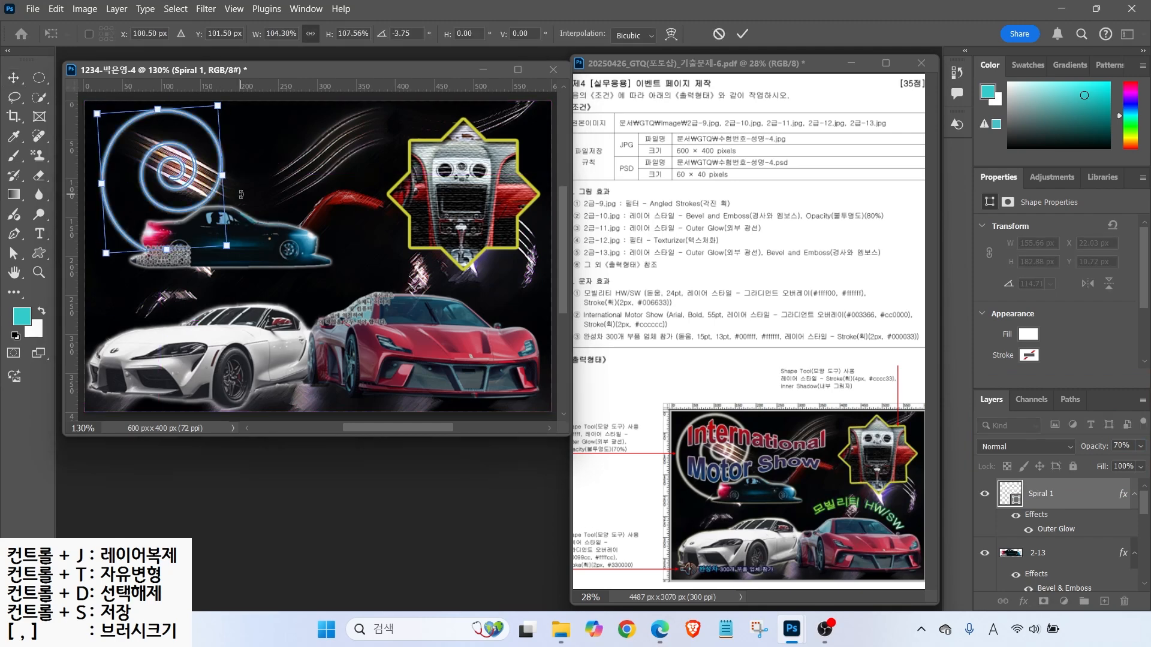
key("Return")
- Draw a speaker custom shape at the poster's lower left filled with #ffffcc
key("u")
left_click(591, 34)
scroll(654, 243, "down", 10)
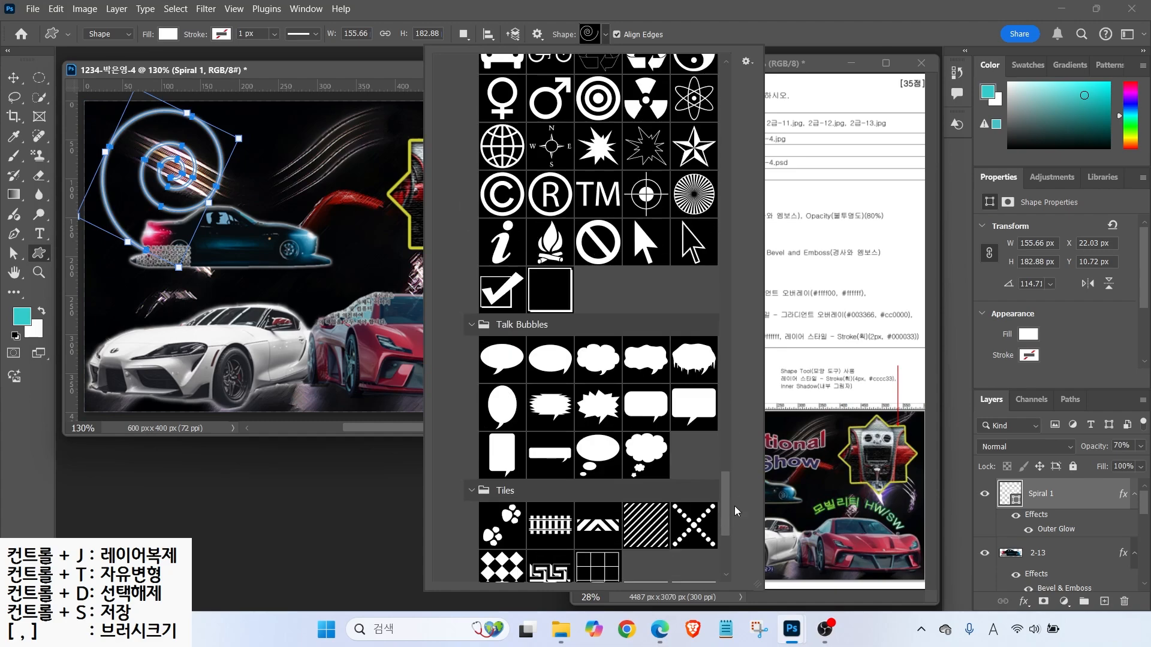
double_click(646, 511)
left_click_drag(102, 376, 135, 401)
double_click(1004, 495)
type("ffffcc")
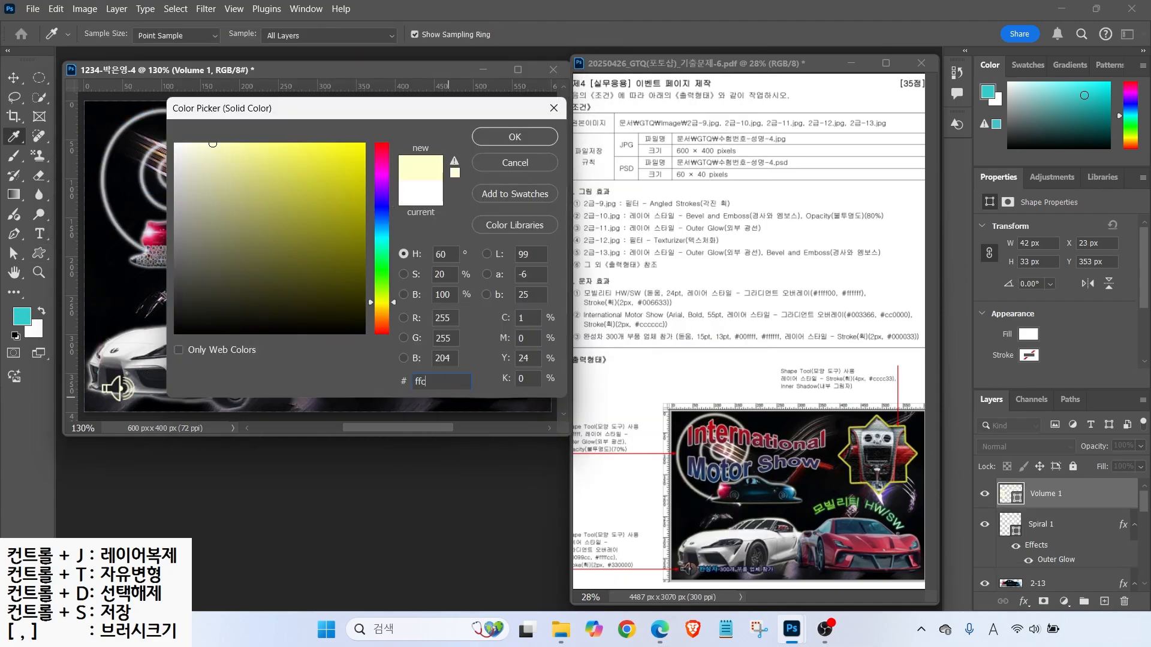
key("Return")
- Add a Gradient Overlay running from #0099cc to #ffffcc to the speaker
left_click(1024, 601)
left_click(1055, 564)
left_click(863, 138)
double_click(428, 356)
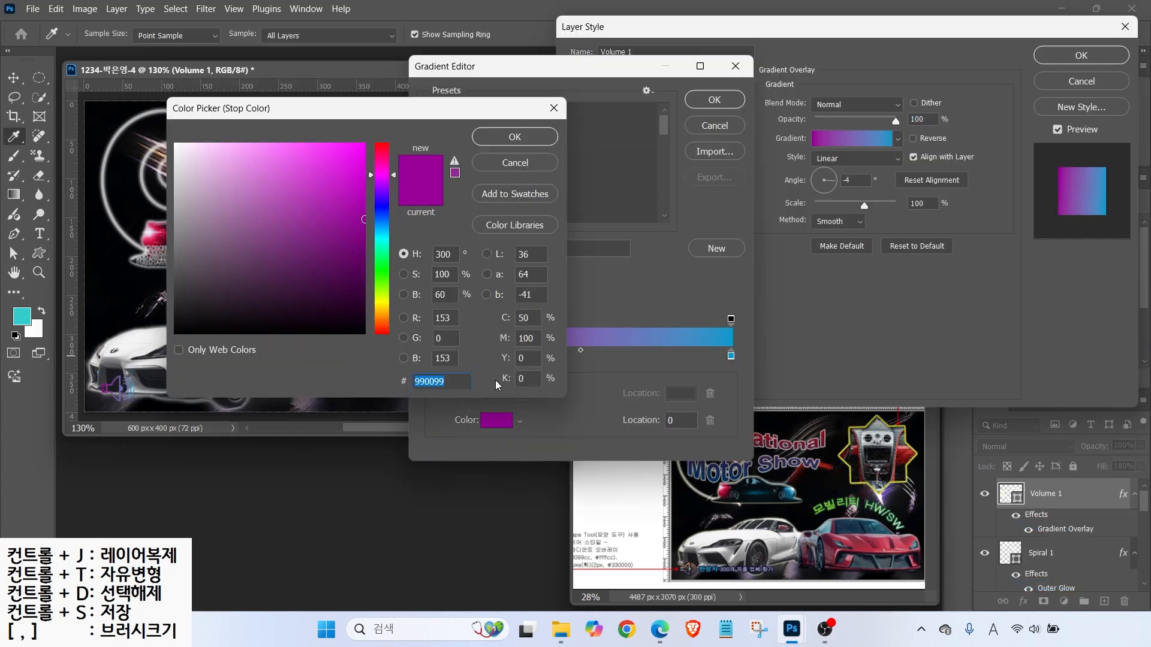
type("0099cc")
key("Return")
double_click(731, 355)
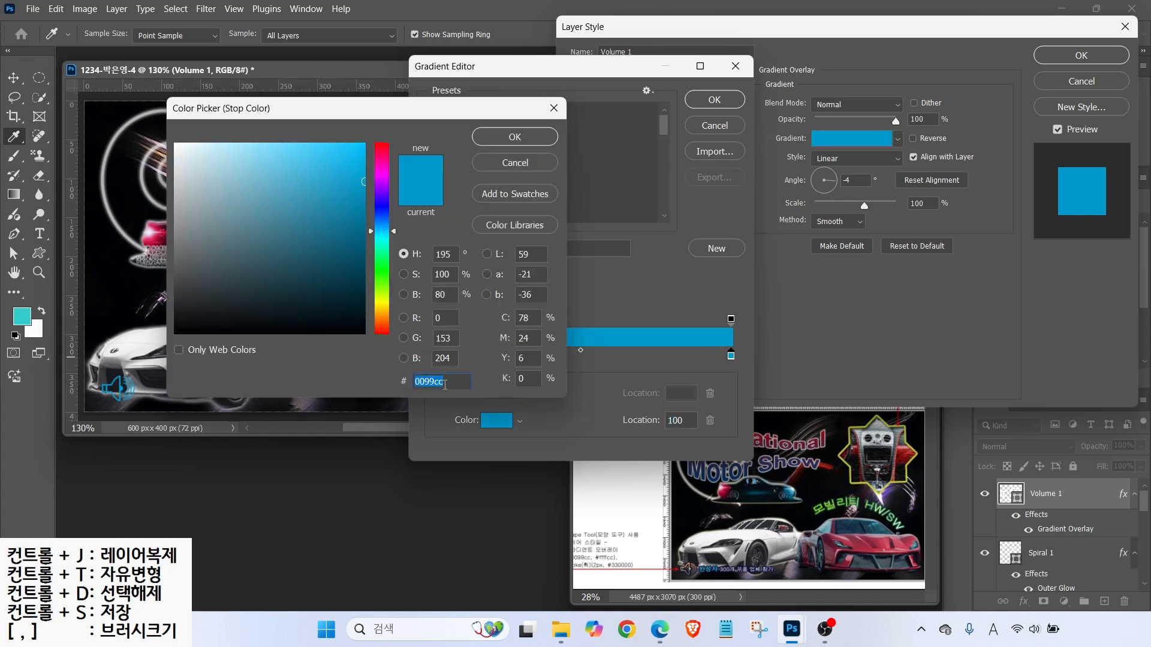
type("ffffcc")
key("Return")
left_click(703, 97)
- Add a 2 px #330000 Stroke and turn the gradient to about 90°
left_click(588, 175)
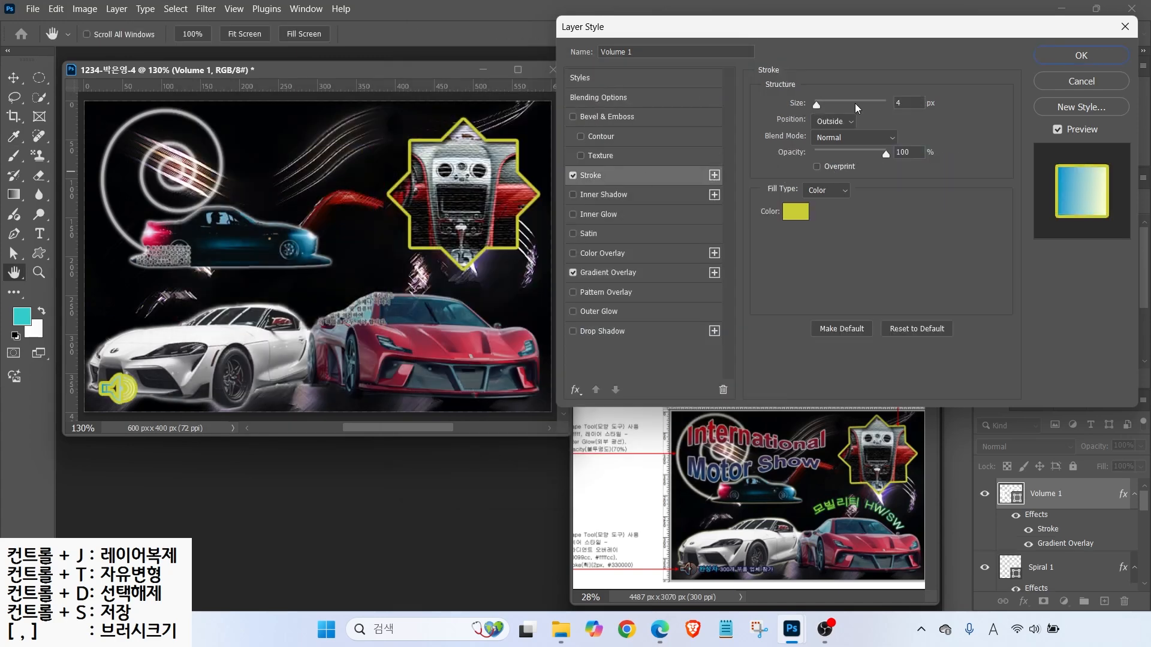
type("2")
left_click(795, 211)
type("330000")
key("Return")
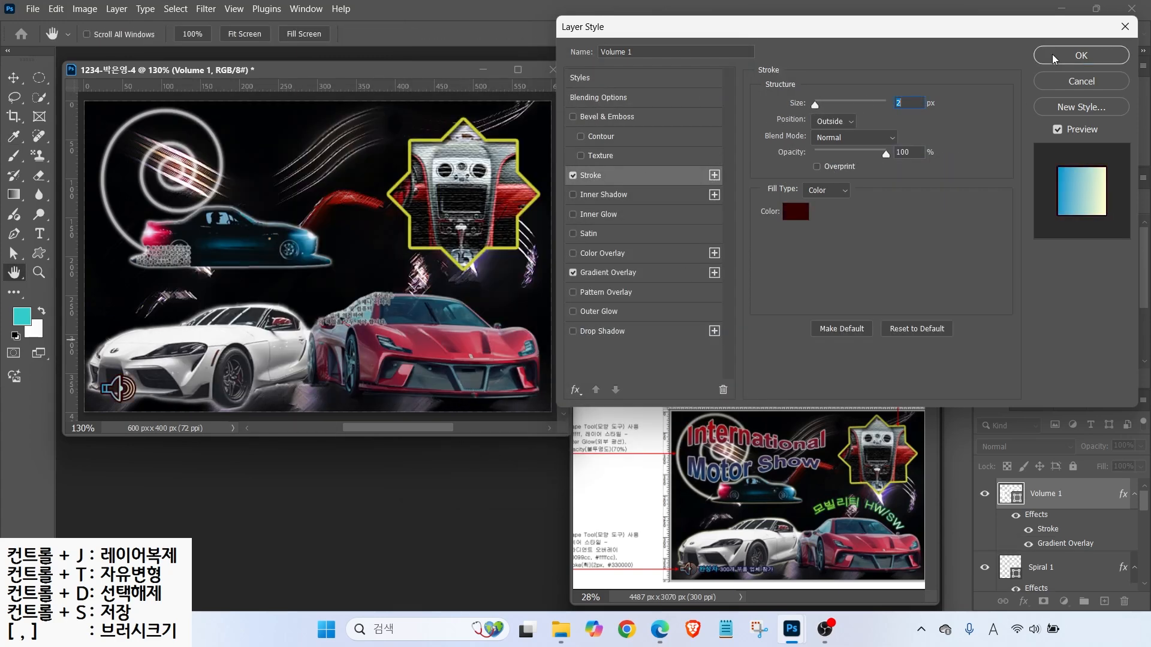
left_click(608, 272)
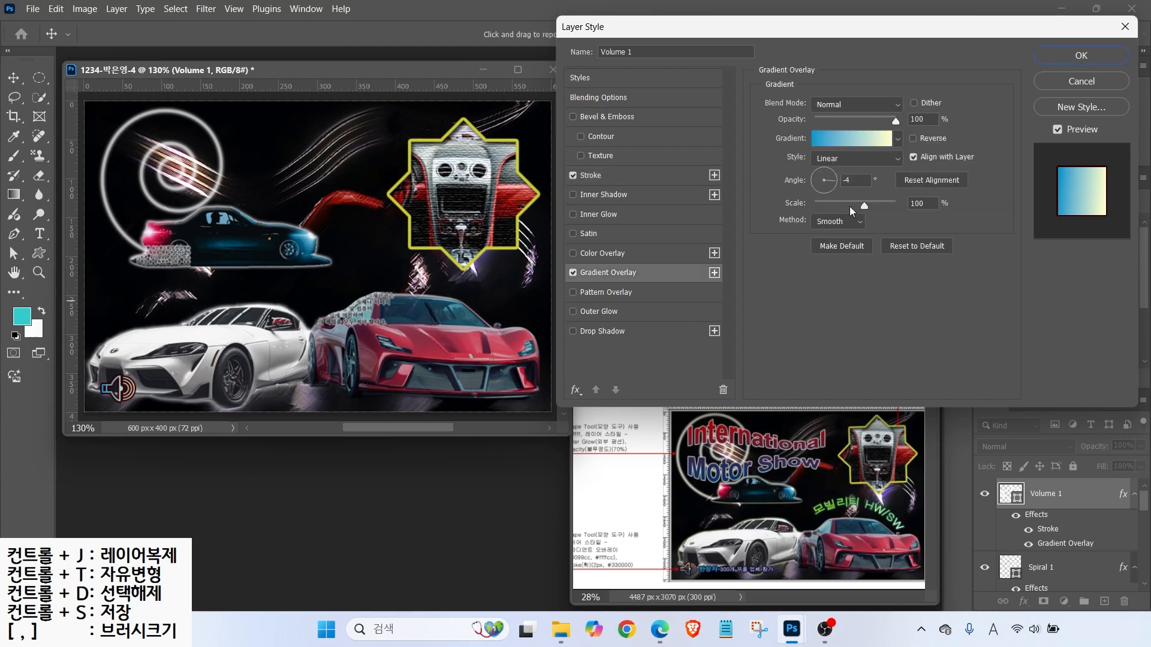
left_click_drag(833, 181, 825, 161)
- Type the title 모빌리티 HW/SW near the poster top and set it to 24 pt
left_click(1061, 62)
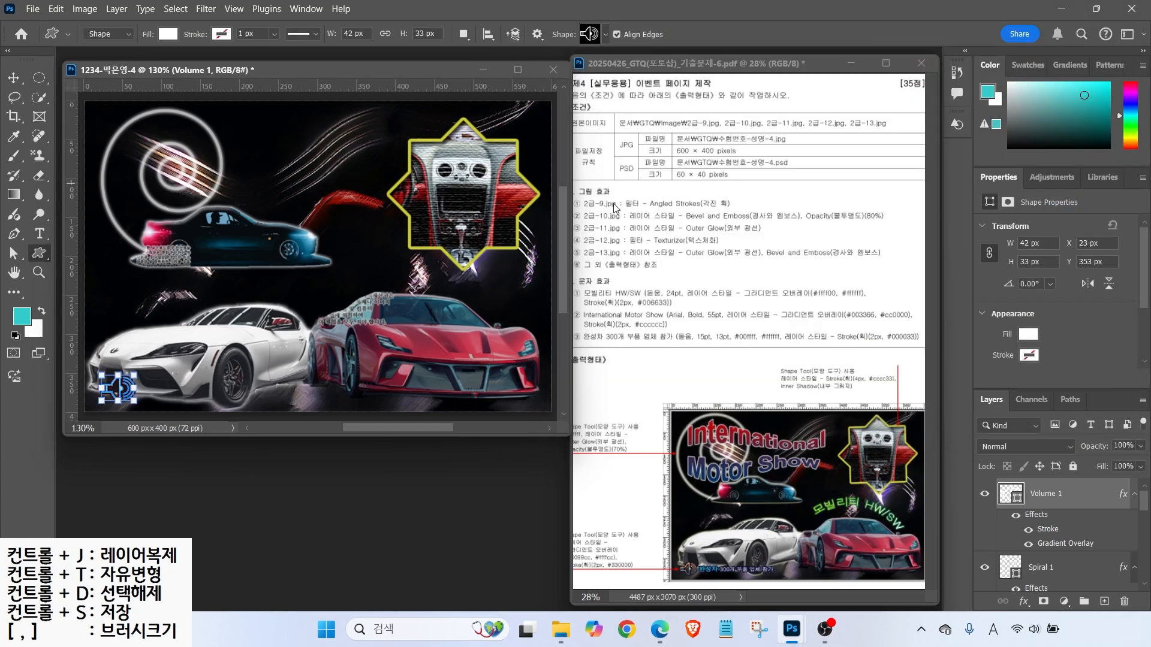
left_click(39, 233)
left_click(241, 166)
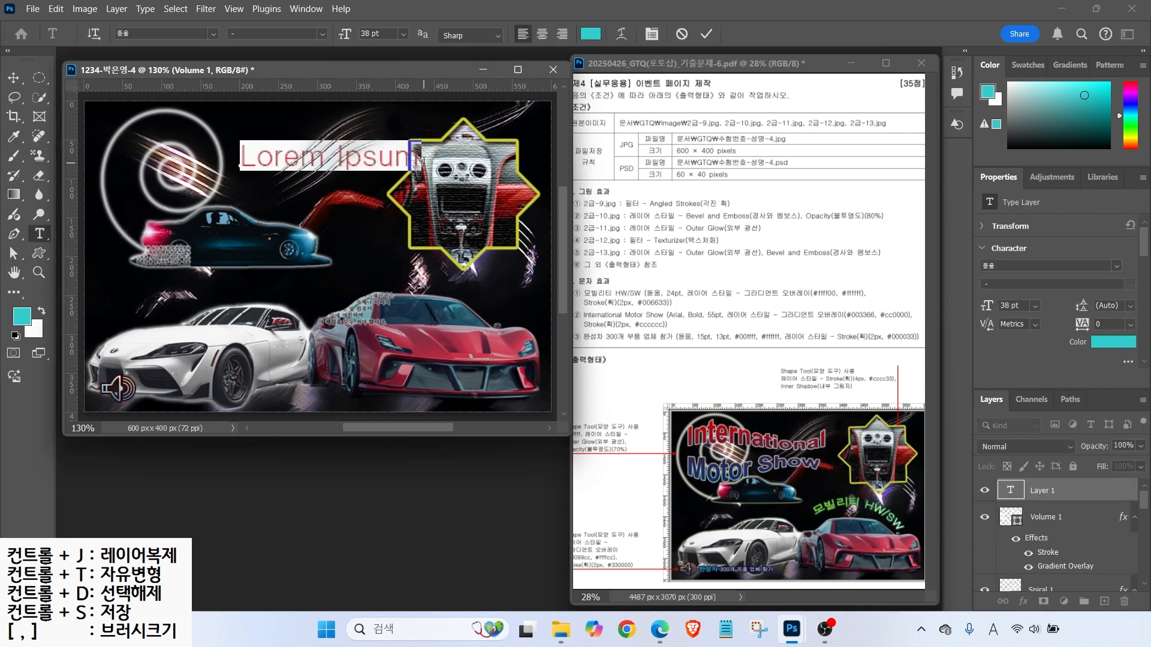
type("모빌리티 HW/SW")
key("ctrl+Return")
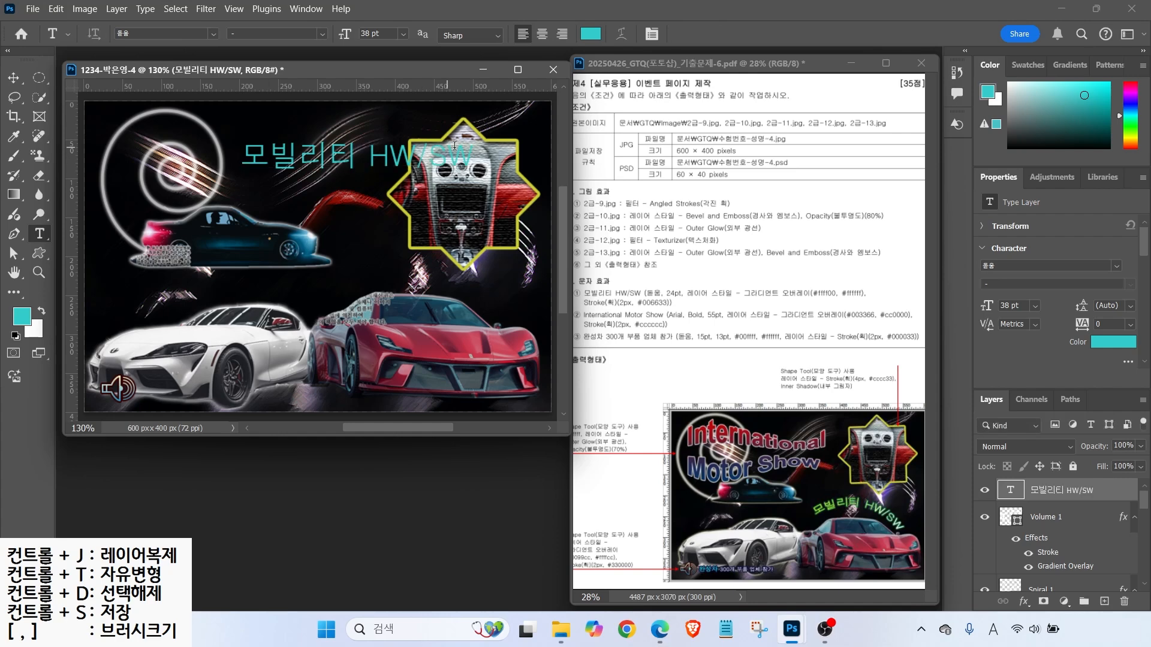
left_click(343, 36)
type("24")
key("Return")
- Give the title a yellow (FF0) to white (FFF) Gradient Overlay
left_click(1024, 602)
left_click(1066, 553)
left_click(851, 139)
double_click(434, 359)
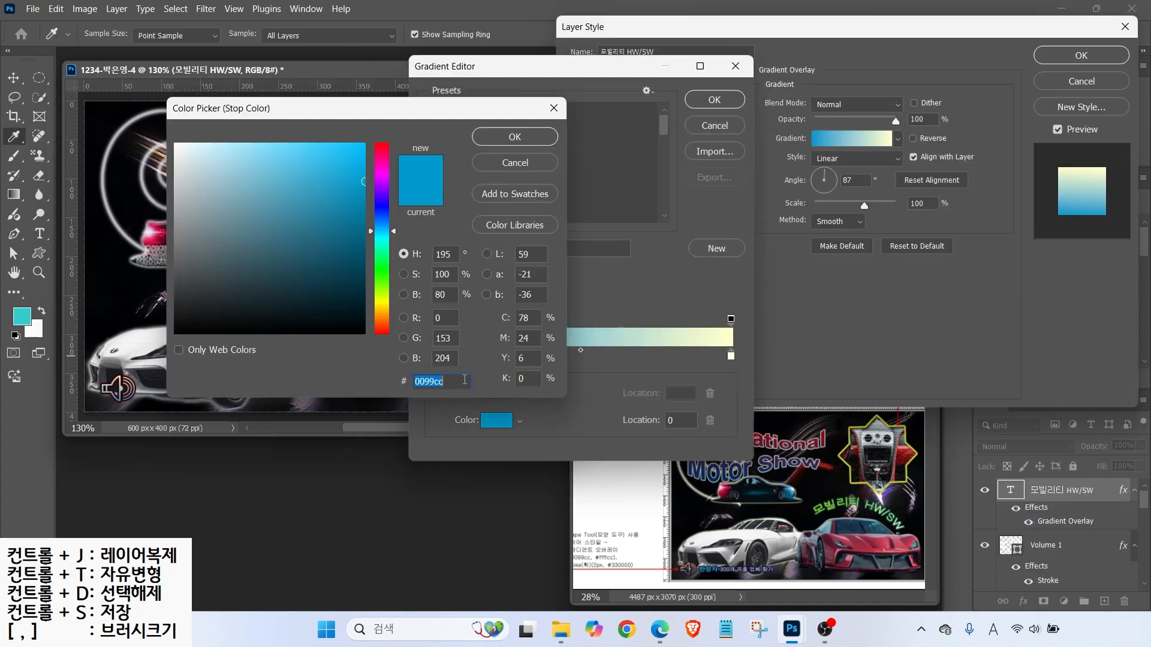
type("FF0")
key("Return")
double_click(732, 358)
type("FFF")
key("Return")
left_click(710, 100)
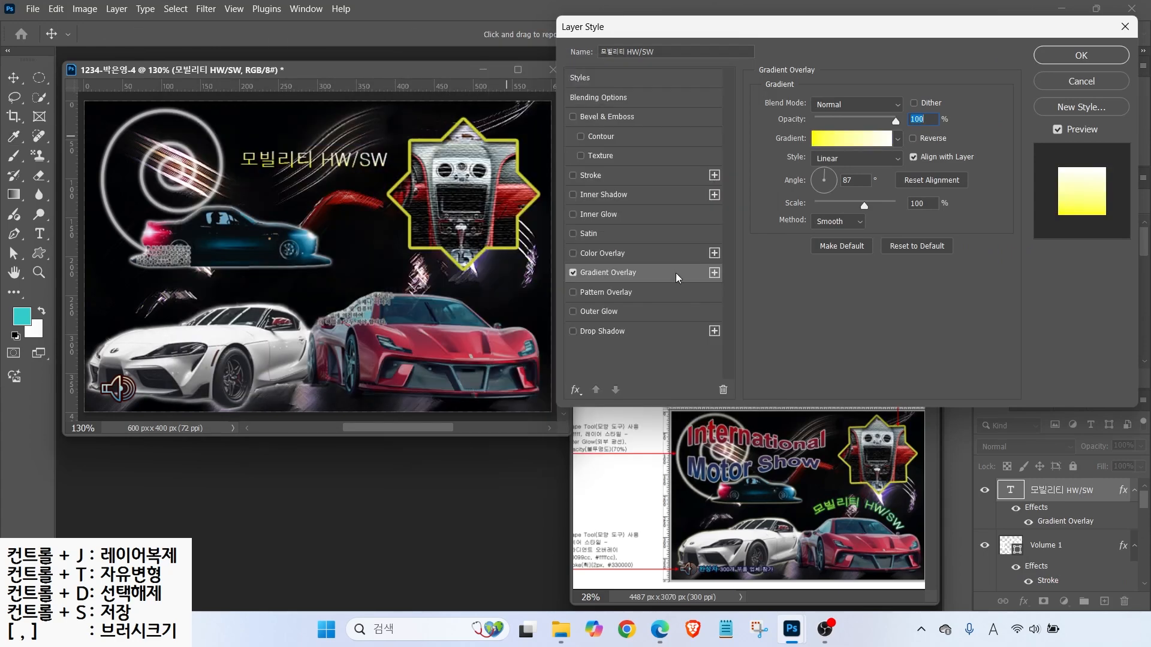
- Add a 2 px dark green (006633) Stroke to the title and accept the effects
left_click(594, 177)
left_click(795, 211)
type("006633")
key("Return")
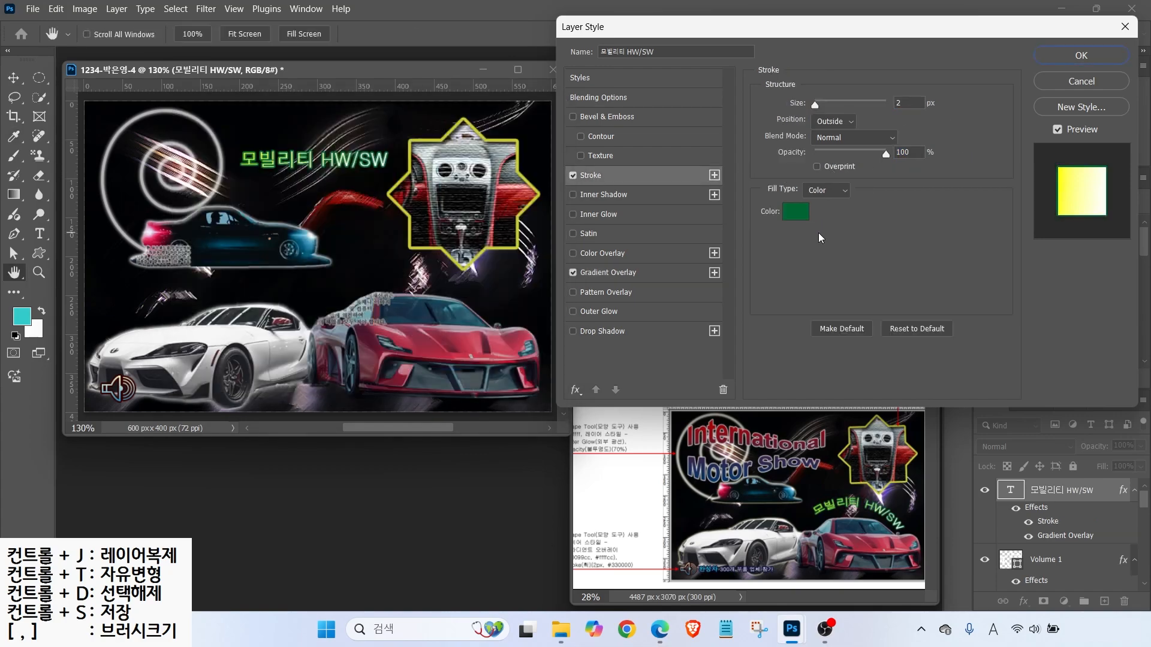
key("Return")
left_click(39, 234)
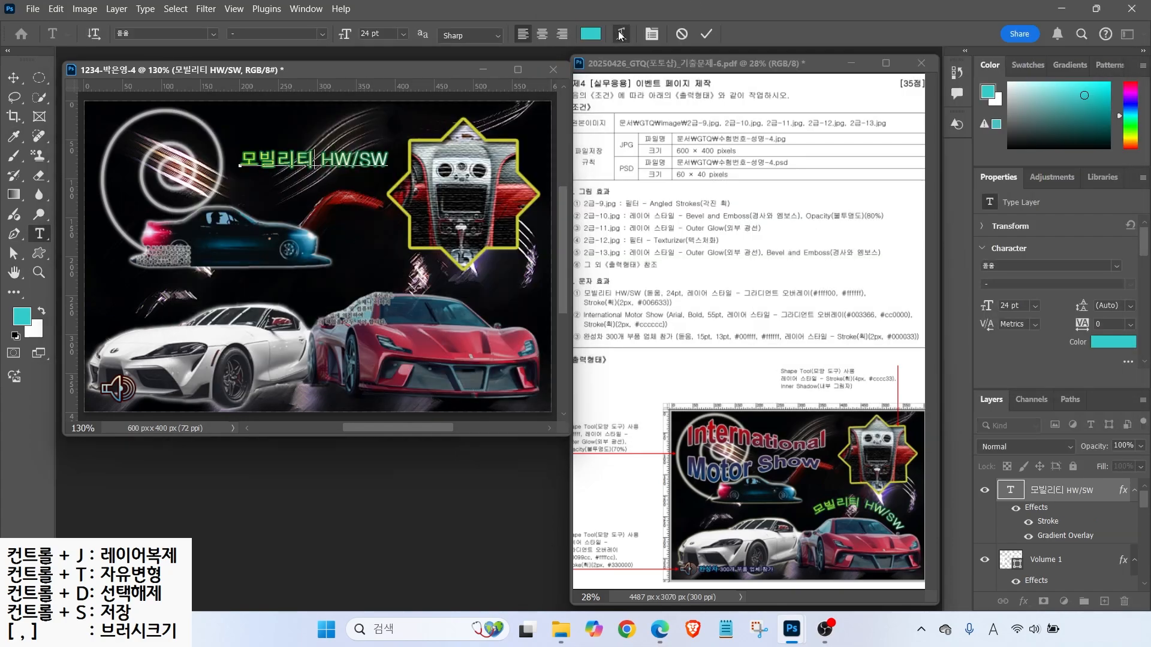
- Bend the 모빌리티 HW/SW title with the Arc text warp
left_click(621, 34)
left_click(533, 84)
left_click(541, 106)
left_click(683, 95)
- Move the title above the red car and tilt it about 9° clockwise with Ctrl+T
key("ctrl+t")
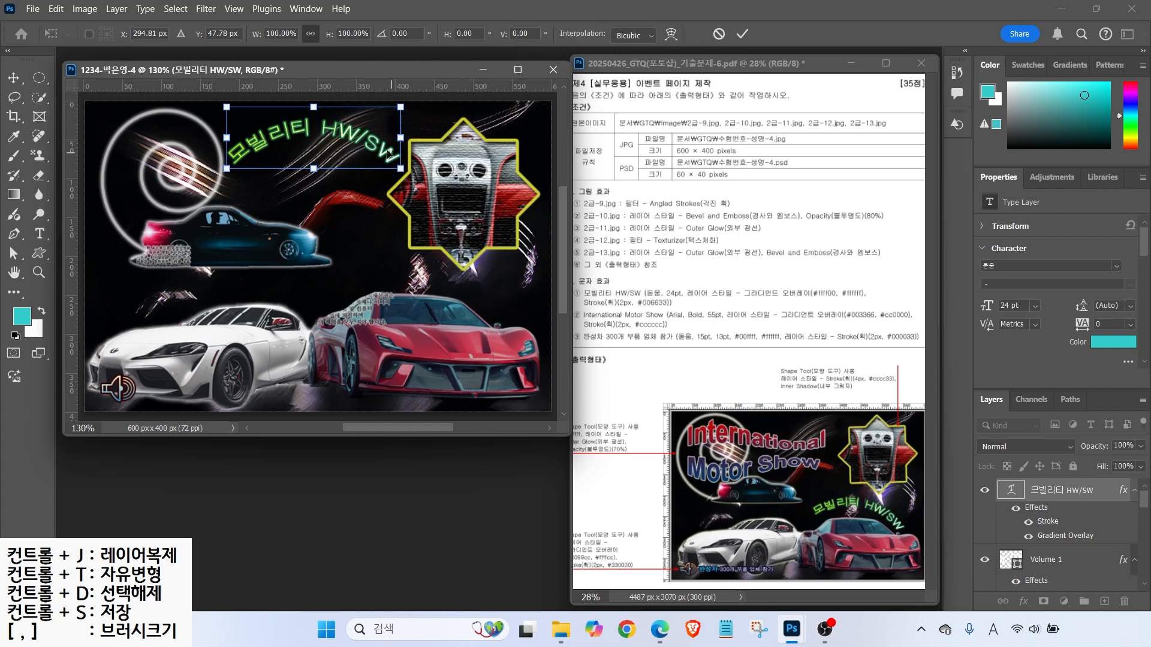
left_click_drag(307, 129, 382, 258)
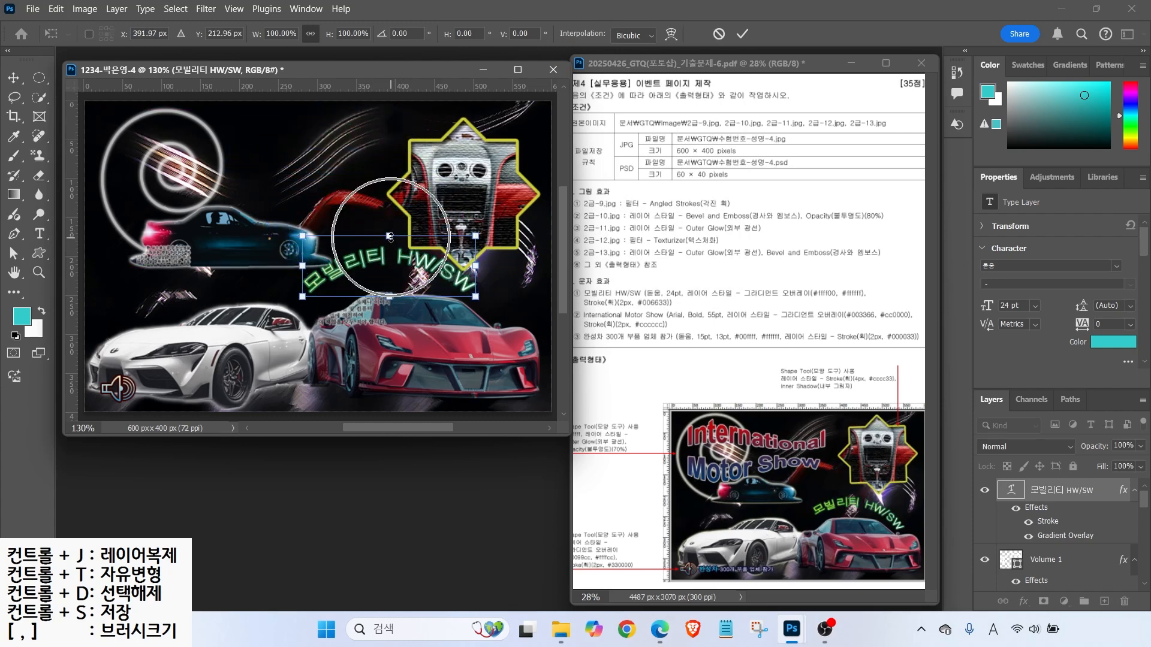
mouse_move(493, 292)
left_mouse_down()
mouse_move(497, 312)
mouse_move(461, 292)
mouse_move(478, 296)
left_mouse_up()
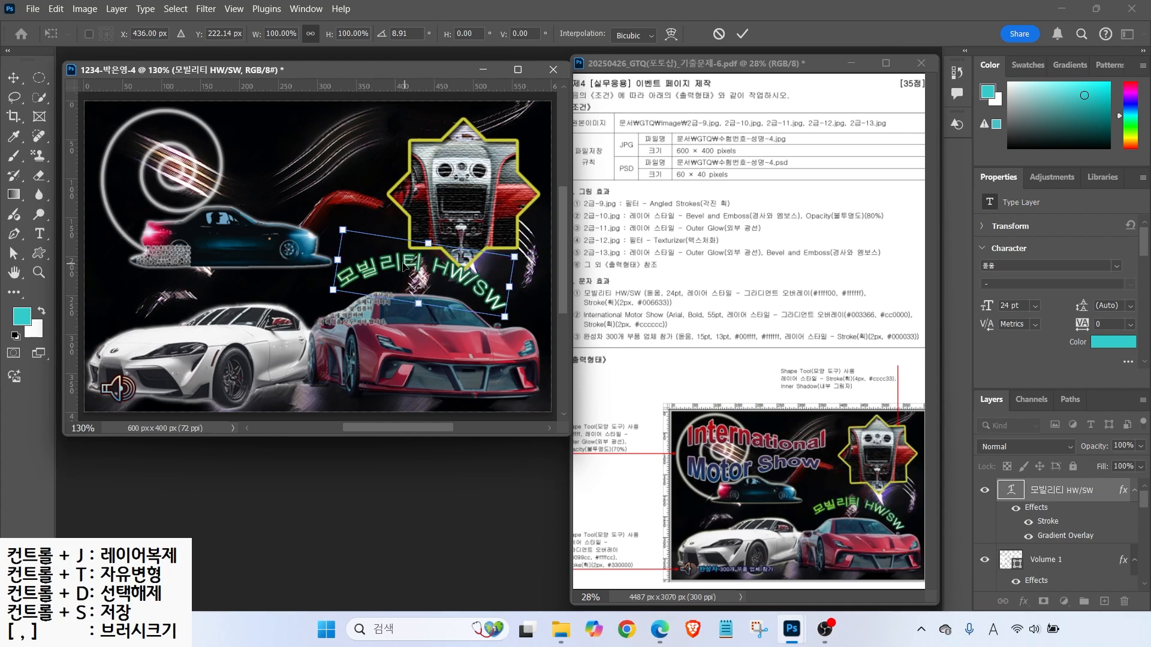
left_click_drag(405, 267, 405, 273)
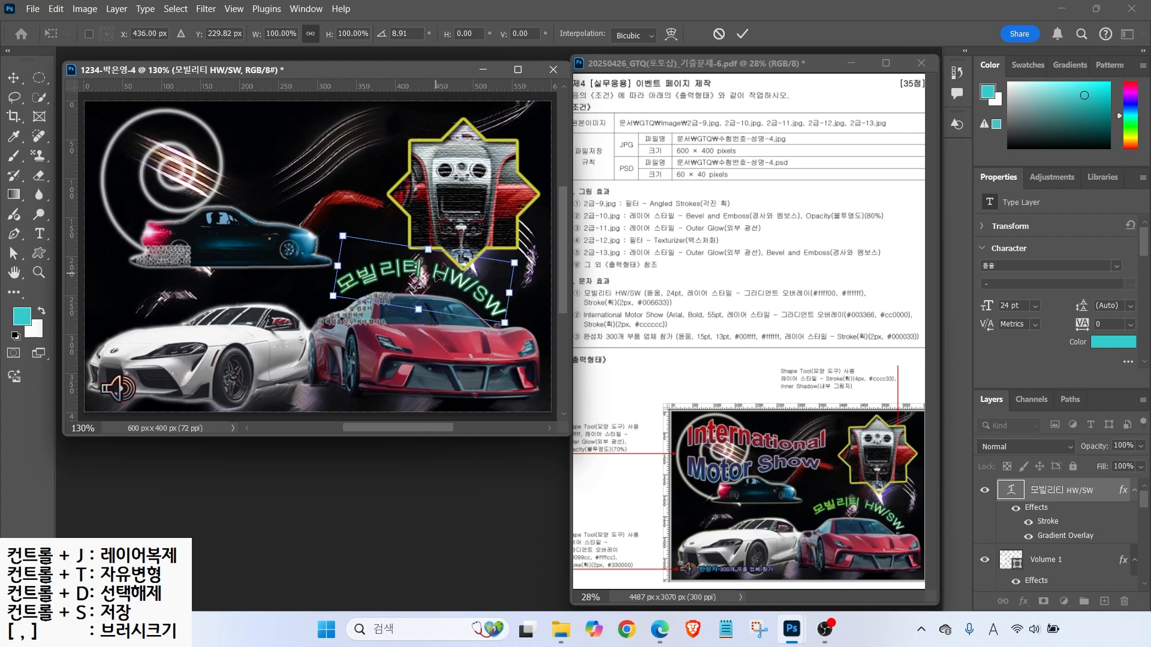
key("Return")
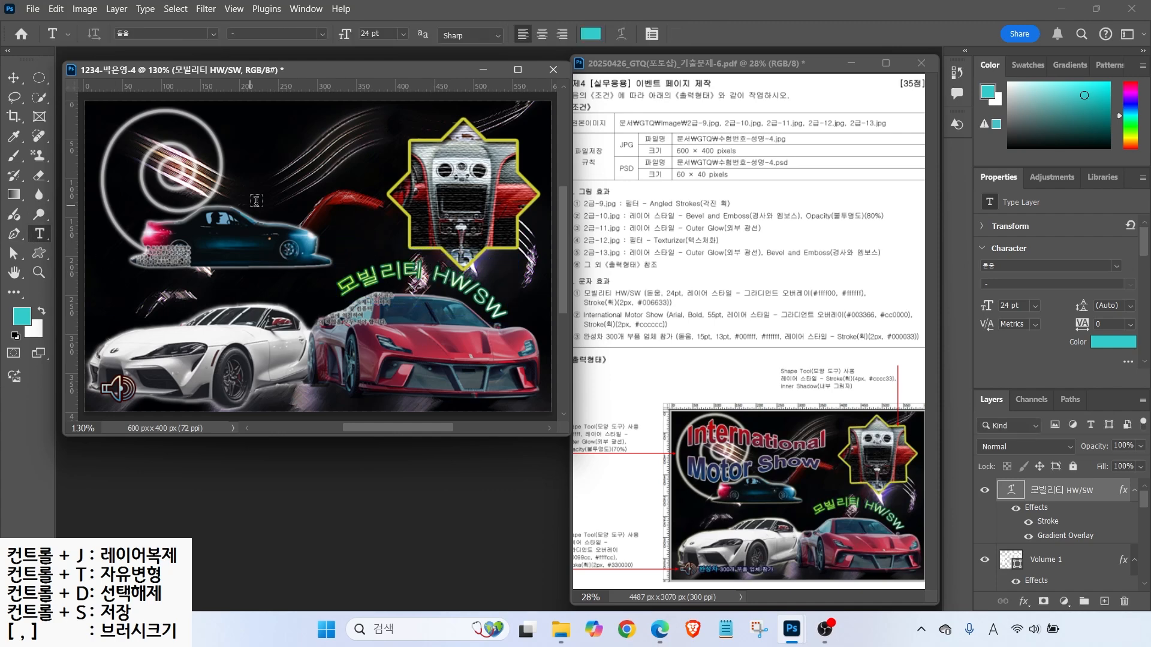
- Type the International Motor Show title right of the spiral in Arial Bold, 55 pt
left_click(282, 183)
type("iNternational")
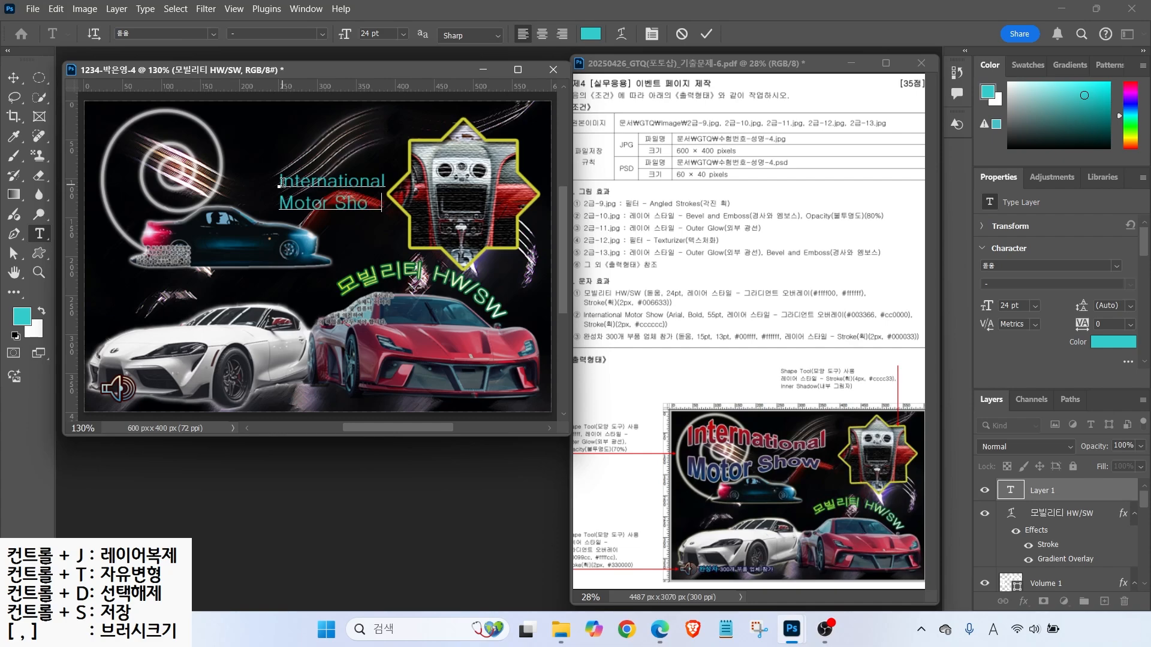
type("ow")
key("ctrl+Return")
left_click(213, 35)
left_click(280, 154)
left_click(322, 34)
left_click(294, 161)
left_click_drag(387, 34, 163, 53)
type("55")
key("Return")
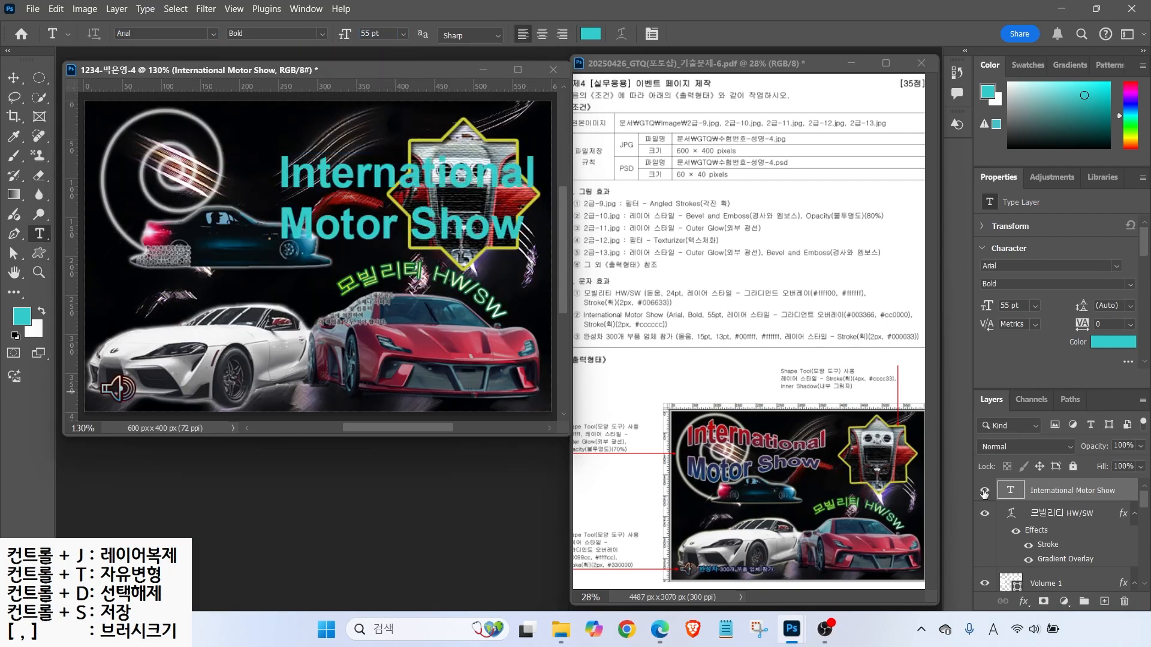
- Give the title a dark blue (003366) to red (ff0000) Gradient Overlay
left_click(1023, 601)
left_click(1054, 556)
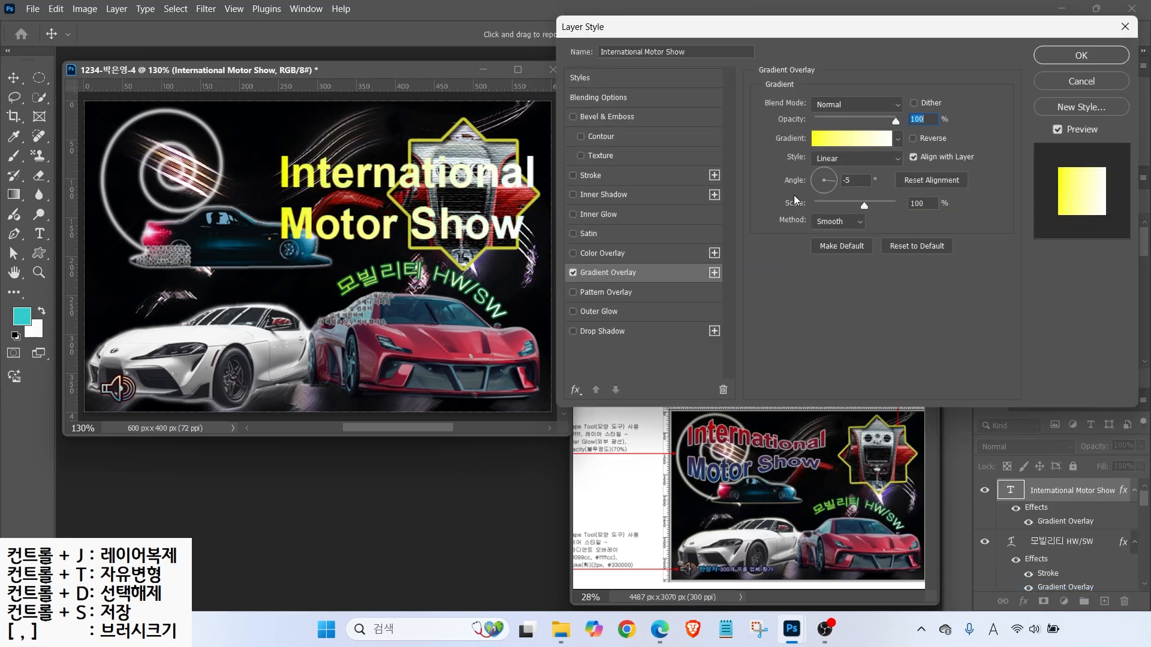
left_click(847, 138)
double_click(430, 356)
type("003366")
key("Return")
double_click(731, 356)
type("ff0000")
key("Return")
left_click(714, 99)
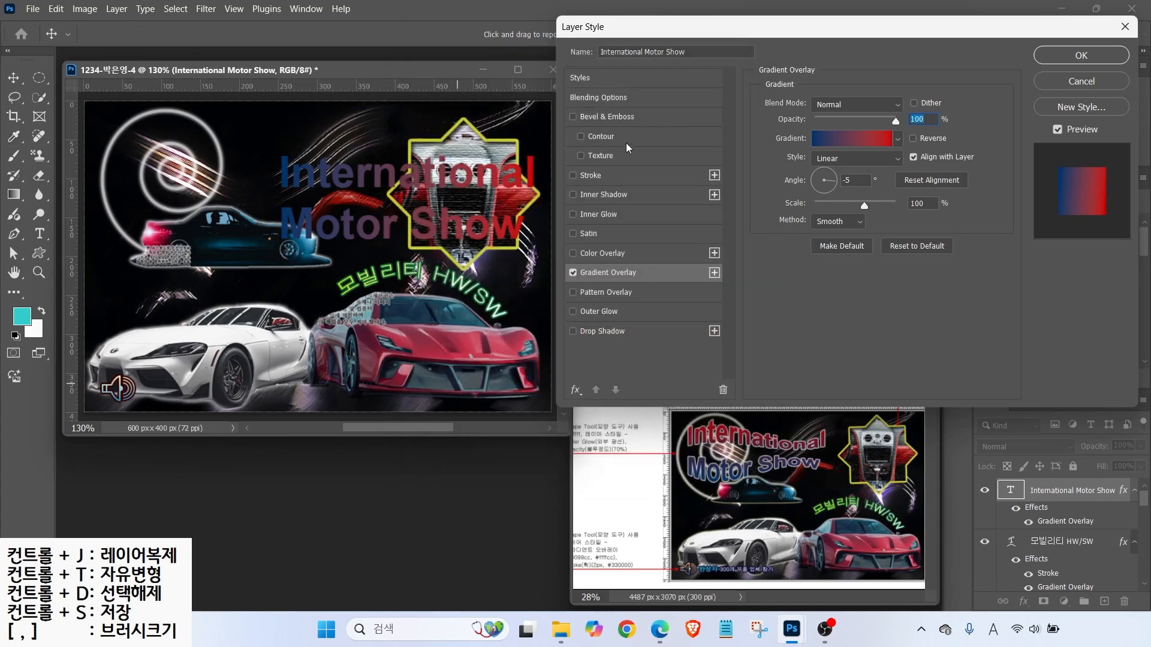
- Add a 2 px light grey (cccccc) Stroke, then move the title up and left
left_click(592, 177)
left_click(790, 208)
type("cccccc")
key("Return")
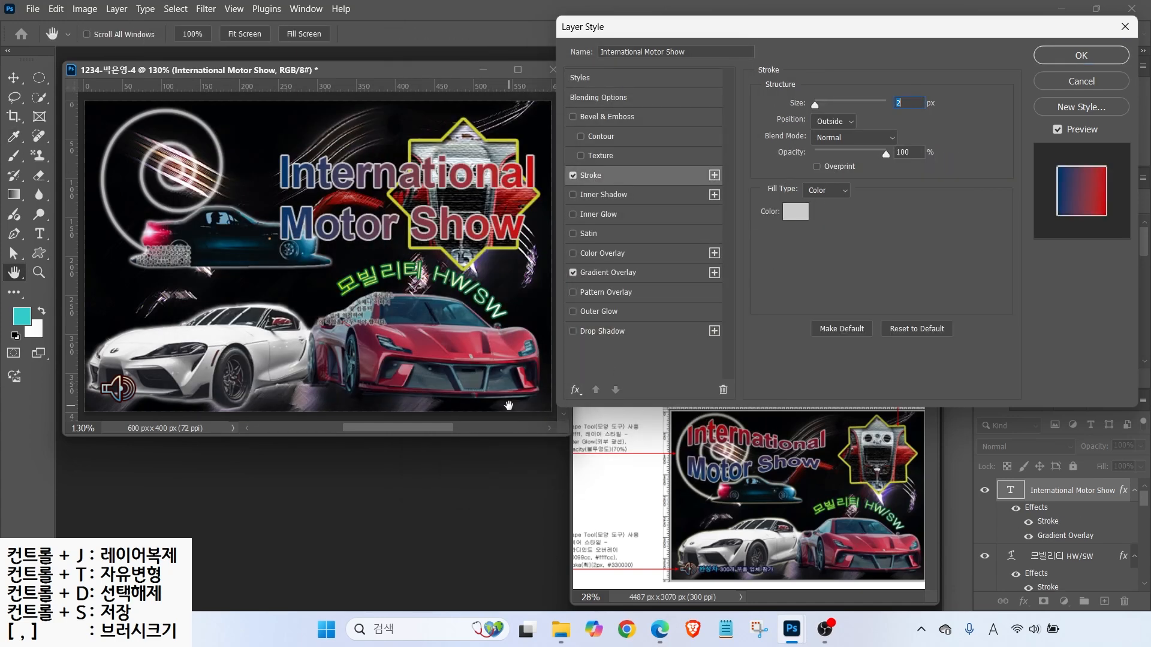
left_click(607, 273)
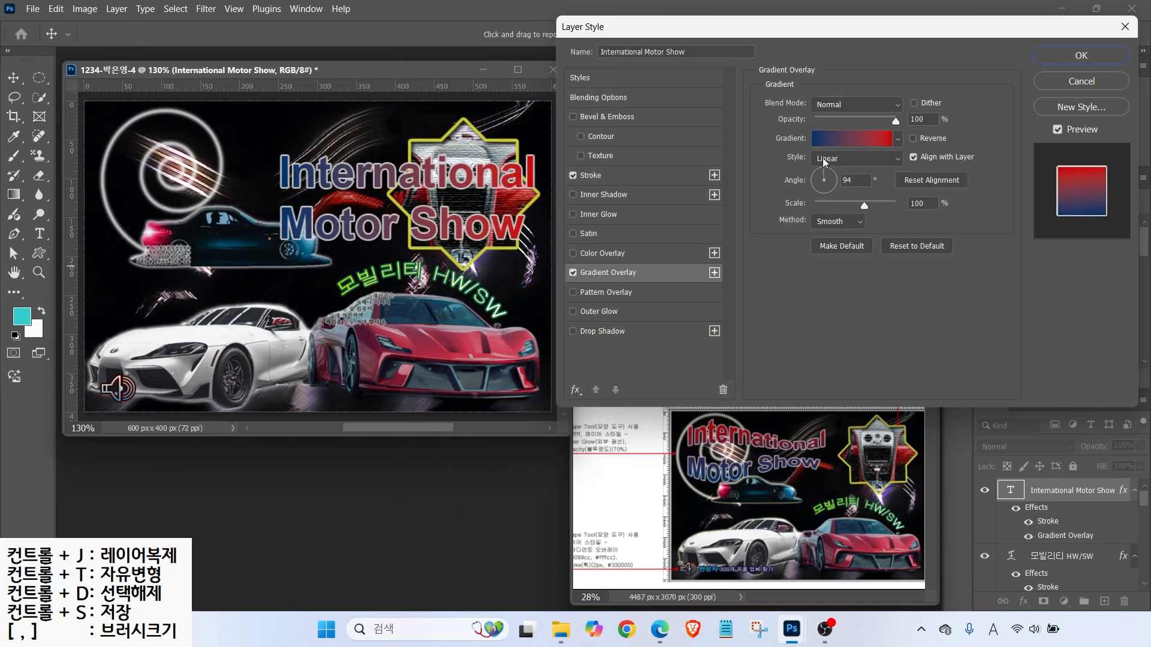
left_click(1081, 55)
left_click_drag(363, 177, 216, 147)
- Apply the Fish text warp to the title and move it slightly lower
key("t")
left_click(621, 33)
left_click(561, 85)
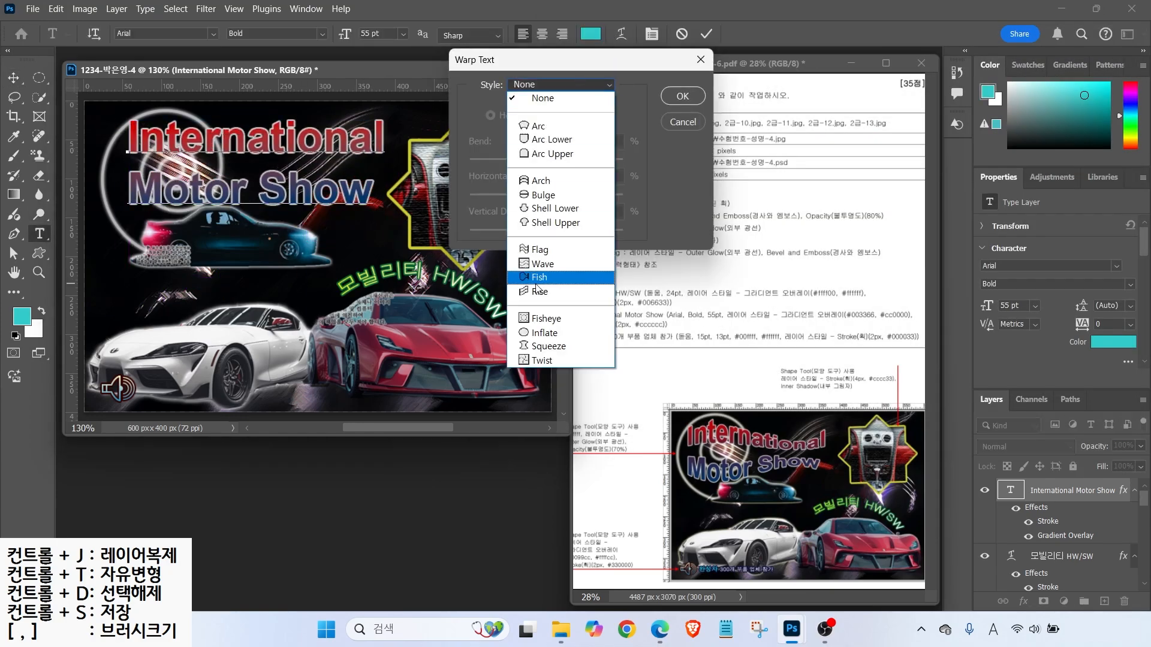
left_click(536, 282)
left_click(683, 96)
left_click(13, 78)
left_click_drag(192, 132, 192, 151)
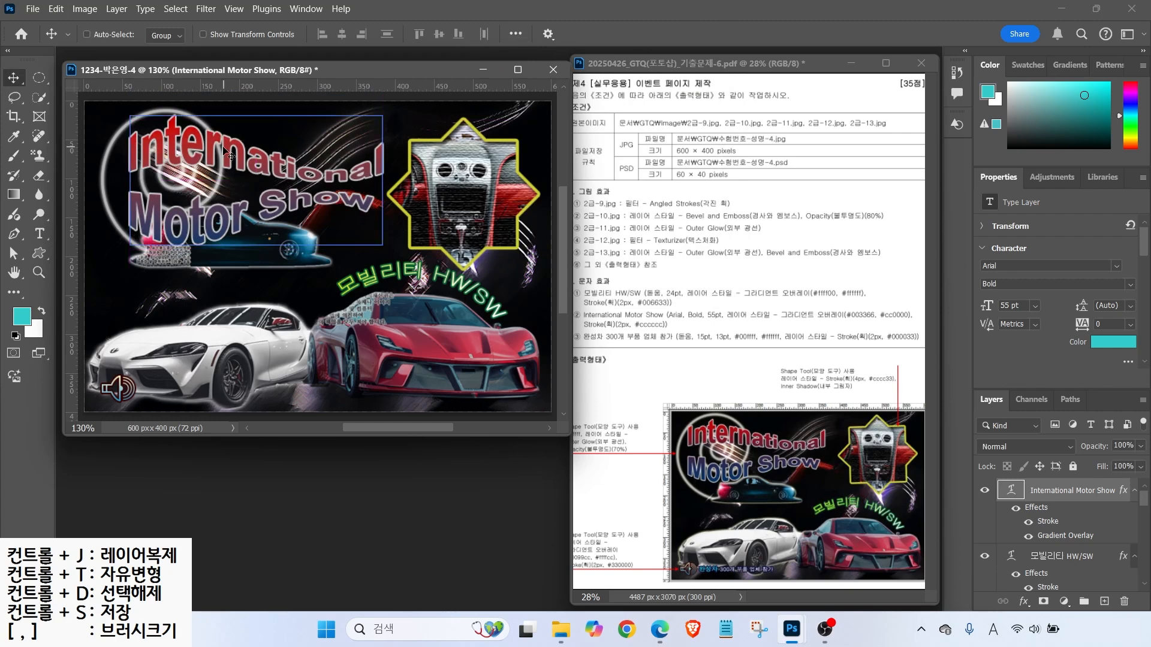
left_click(40, 234)
- Type the caption 완성차 300개 부품 업체 참가 in 돋움, 15 pt, cyan #00ffff
left_click(168, 295)
key("Hangul")
type("완성차 300개 부품 업체 참가")
key("ctrl+Return")
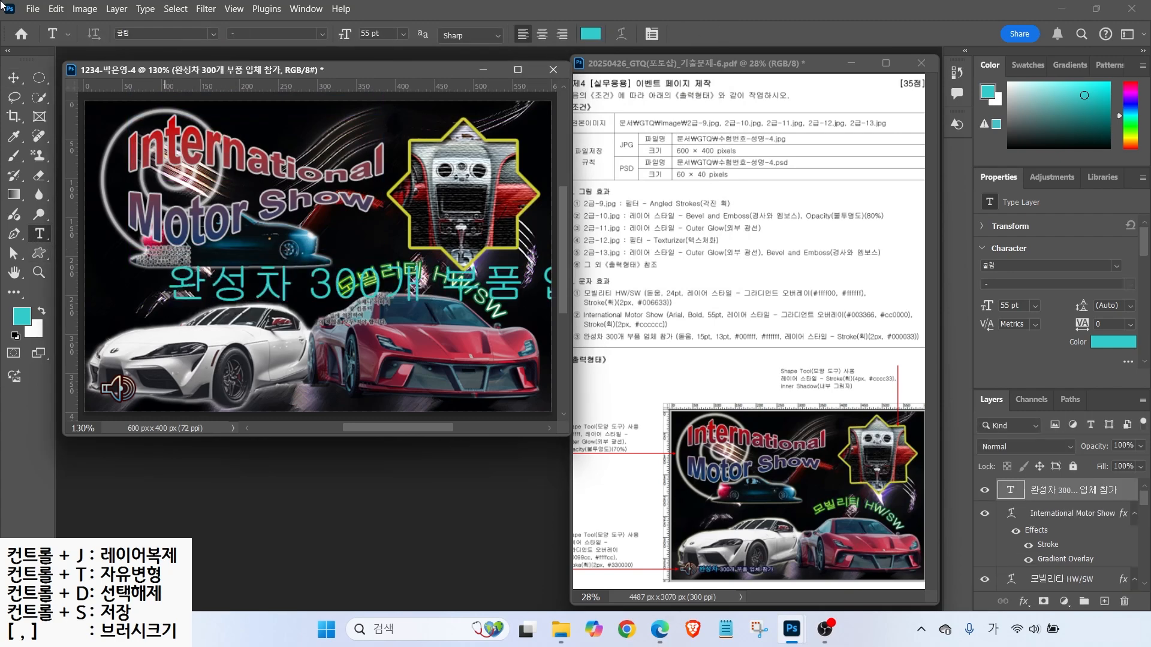
left_click(212, 32)
left_click(303, 146)
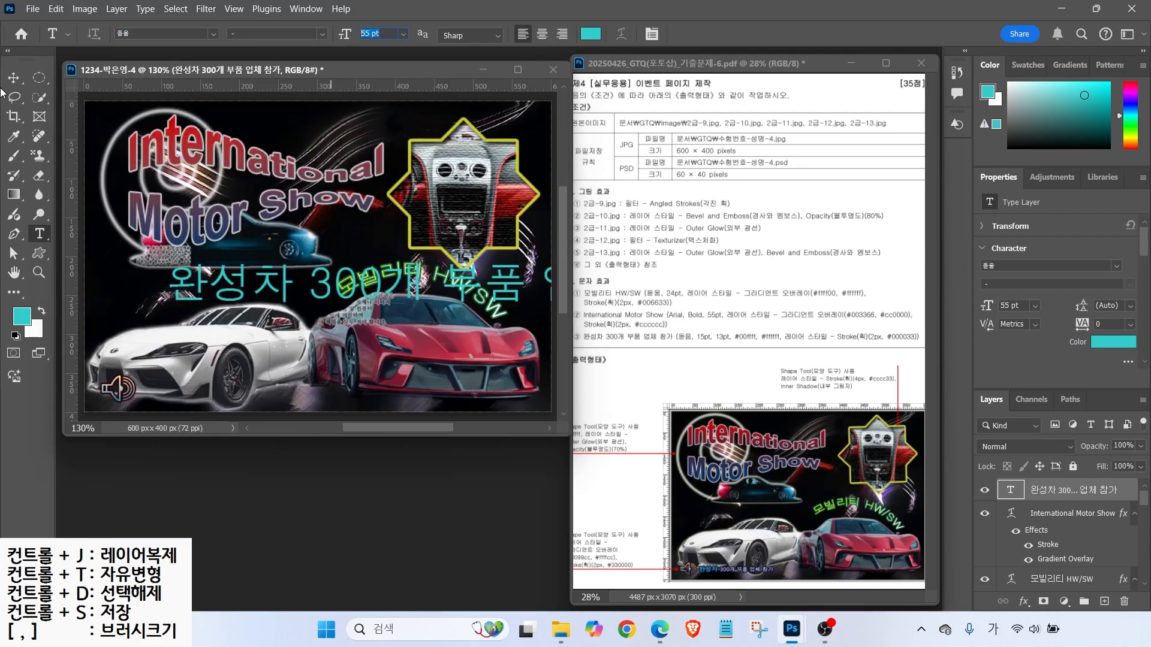
type("15")
key("Return")
left_click(596, 37)
type("00ffff")
key("Return")
- Make the words after 완성차 13 pt and white
left_click_drag(206, 296, 324, 295)
double_click(371, 34)
type("13")
key("Return")
left_click(591, 35)
left_click_drag(207, 186, 126, 73)
key("Return")
key("ctrl+Return")
- Move the caption to the bottom left beside the speaker and add a 2 px #000033 Stroke
left_click(13, 78)
mouse_move(216, 295)
left_mouse_down()
mouse_move(180, 389)
mouse_move(193, 391)
left_mouse_up()
left_click(1024, 602)
left_click(1043, 491)
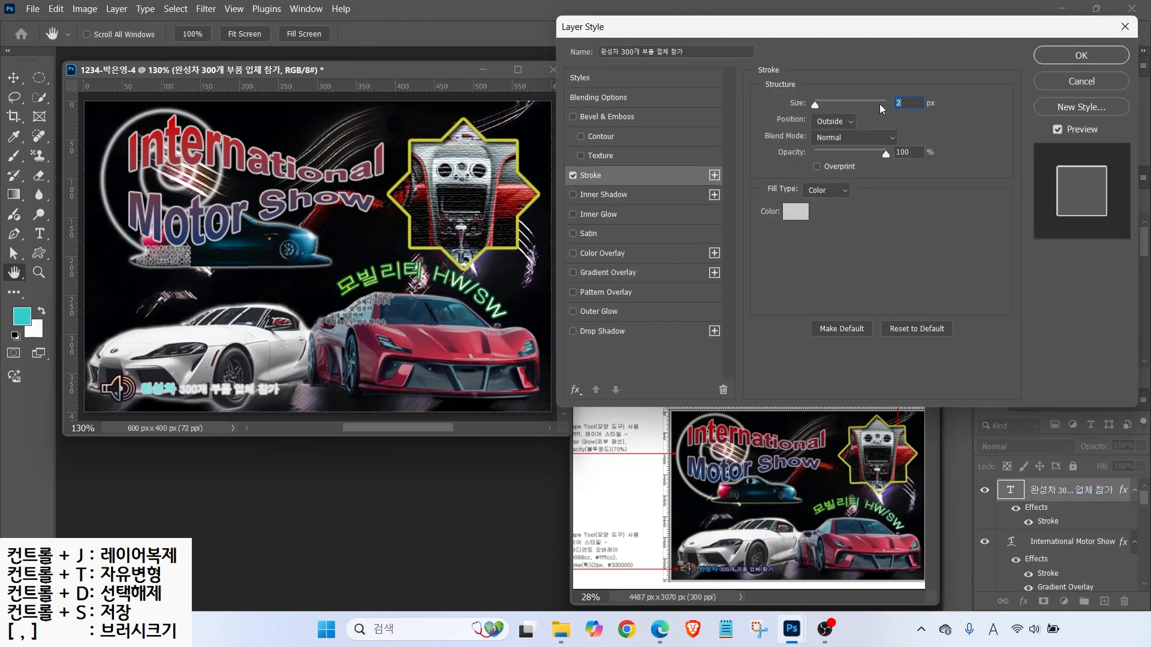
left_click(789, 217)
type("000033")
key("Return")
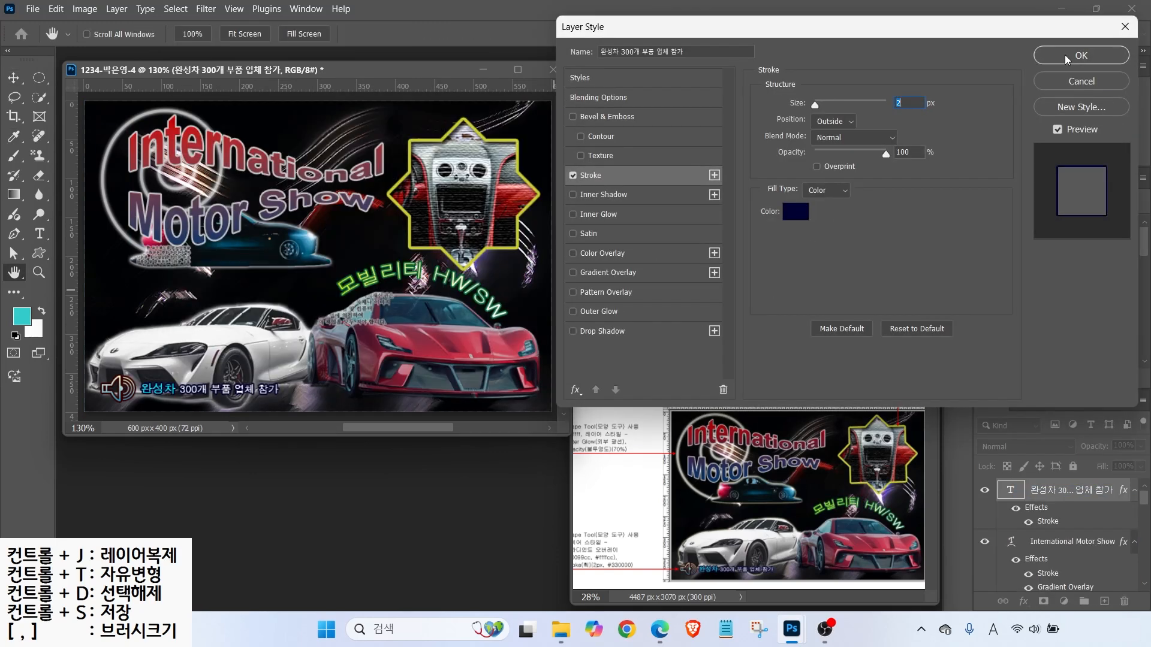
key("Return")
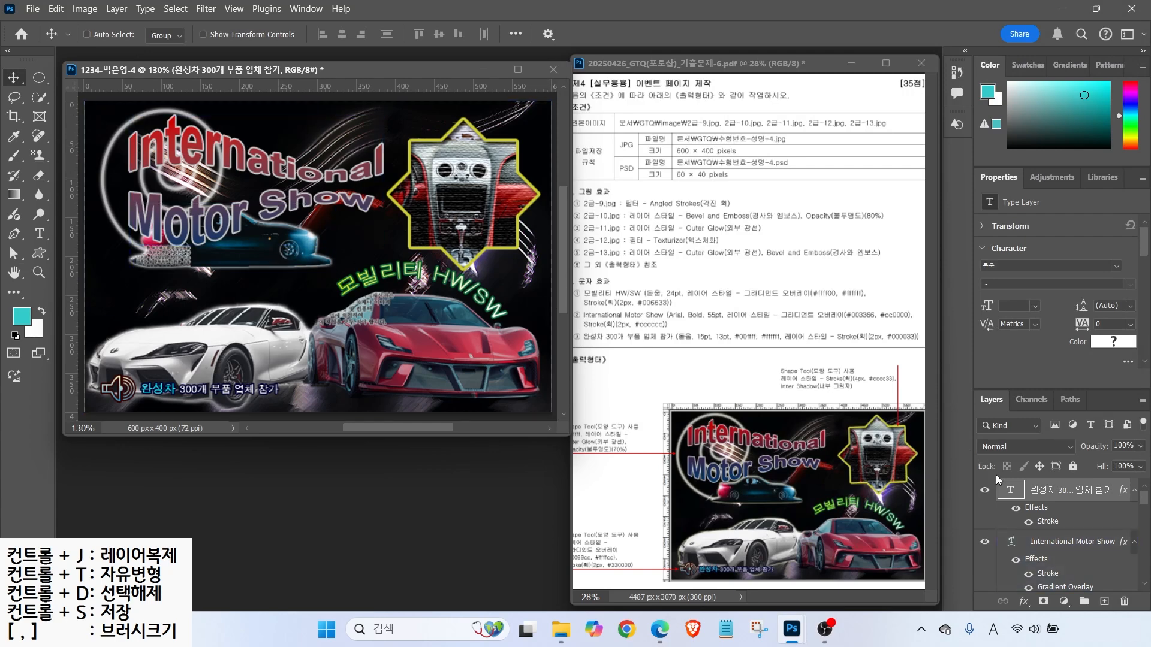
- Use File > Save As to store the poster in Photoshop PSD format in the GTQ folder
left_click_drag(1146, 501, 1142, 565)
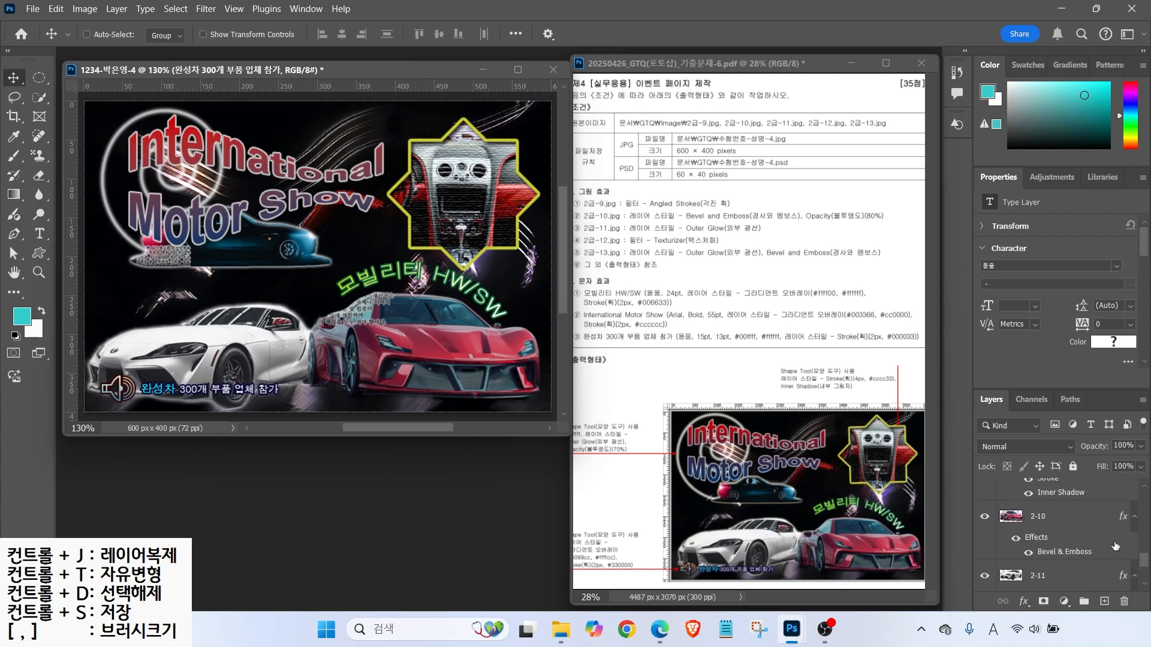
left_click(35, 9)
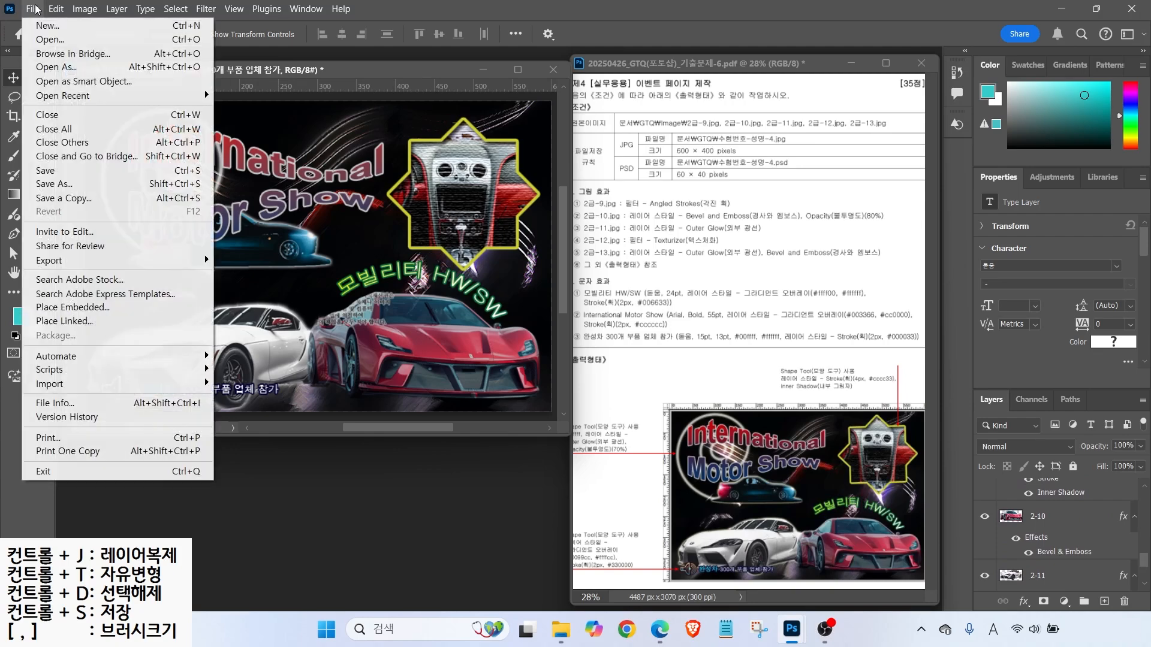
left_click(51, 184)
left_click(185, 41)
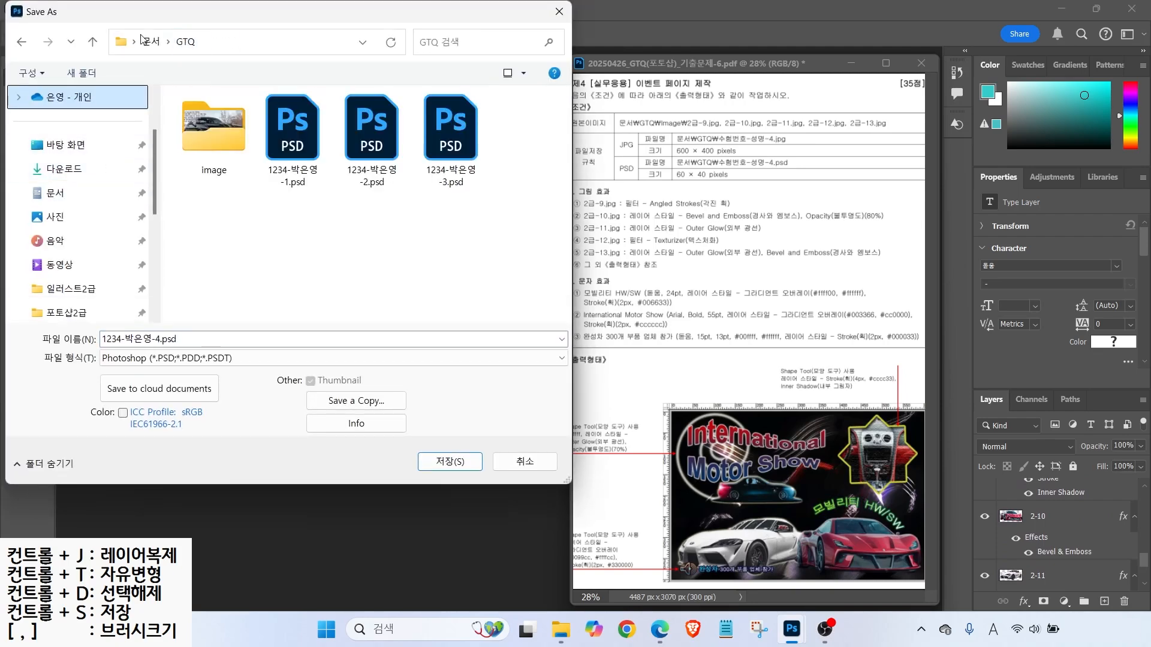
left_click(451, 462)
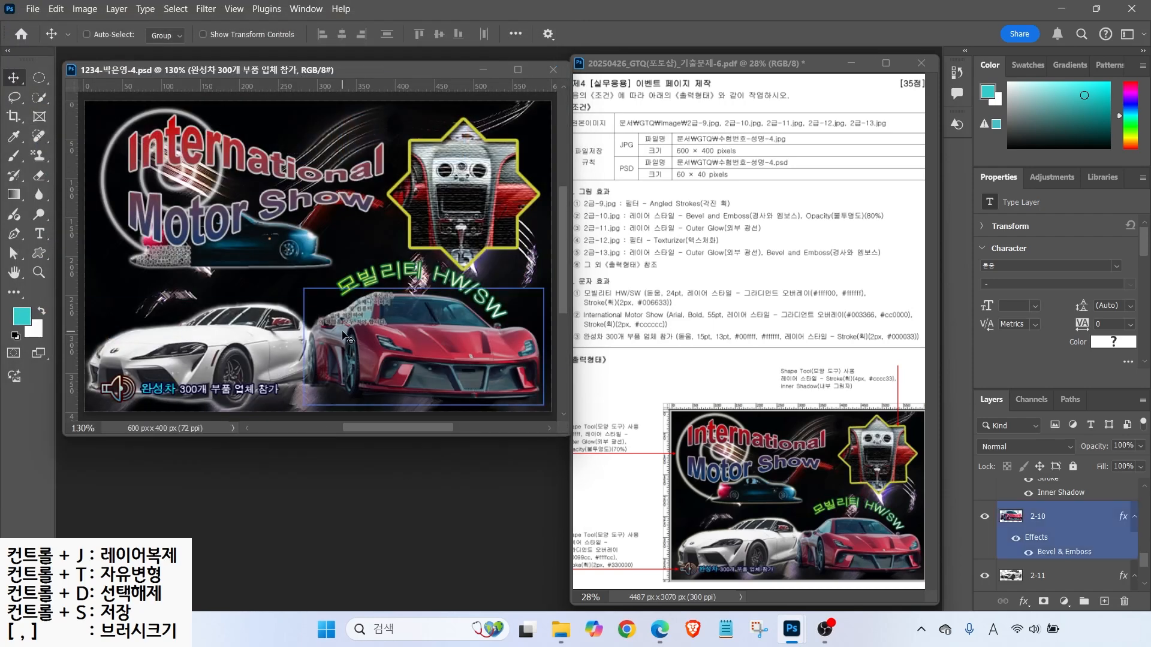
left_click(703, 151)
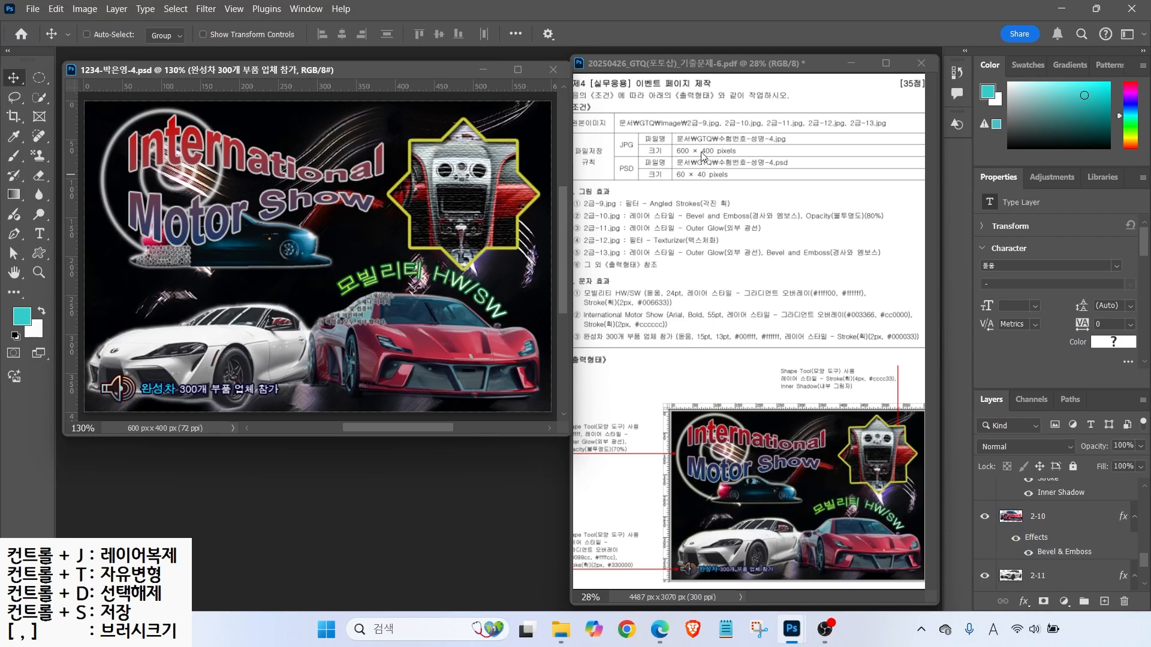
- Set up Save As as a separate copy with JPEG as the file format
left_click(33, 9)
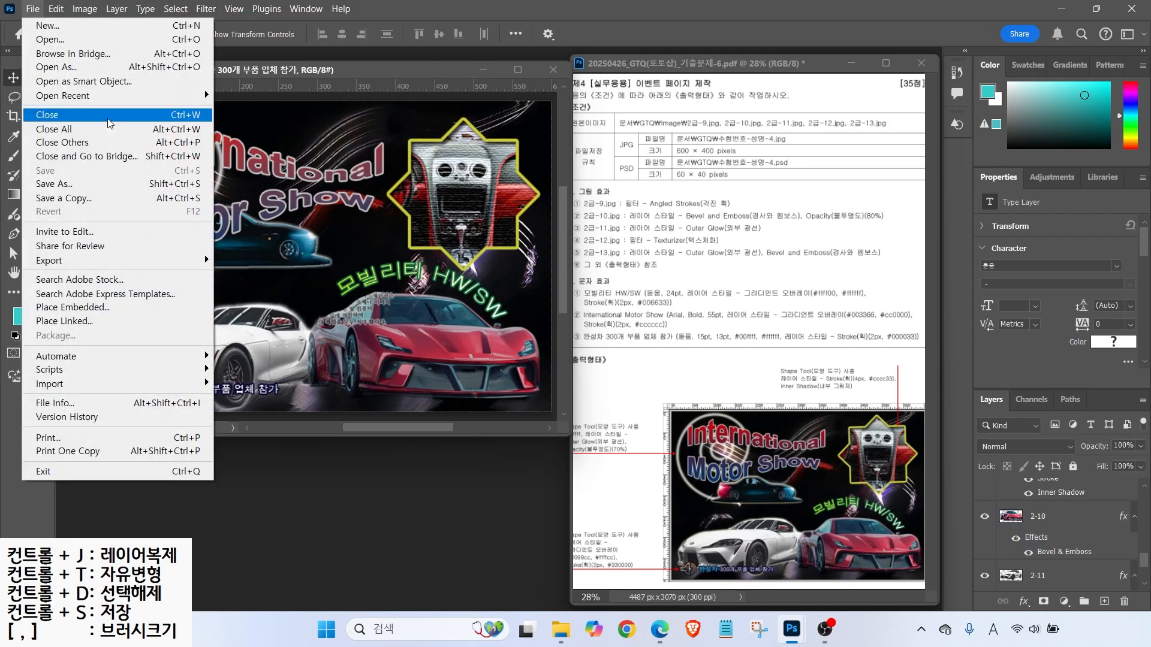
left_click(99, 184)
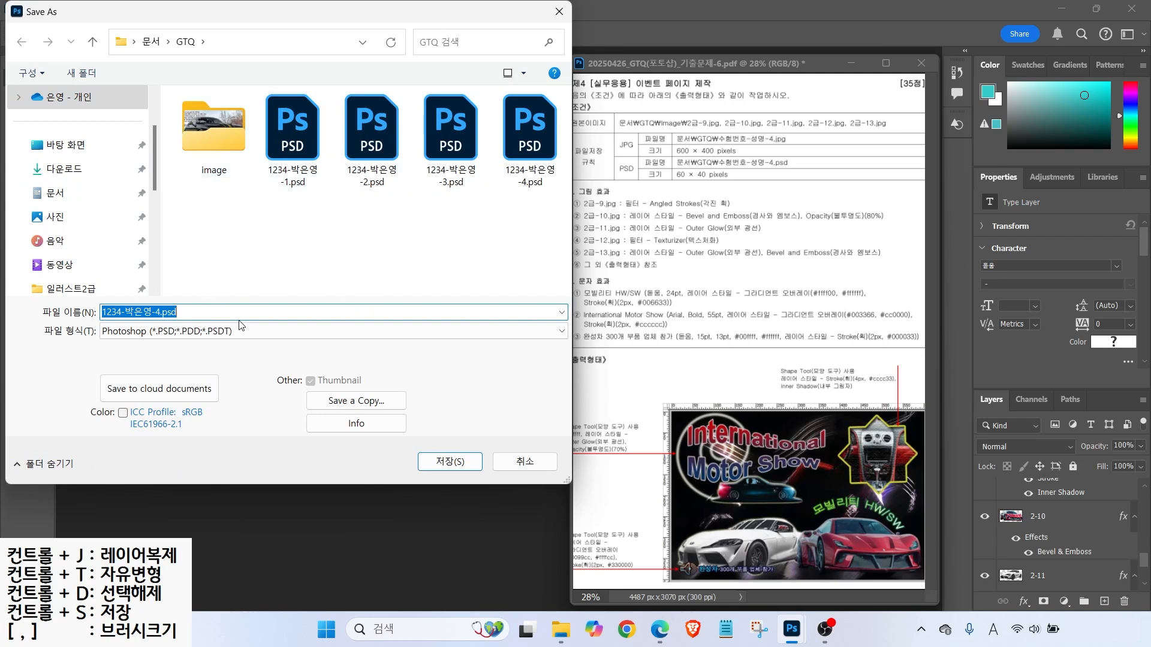
left_click(180, 333)
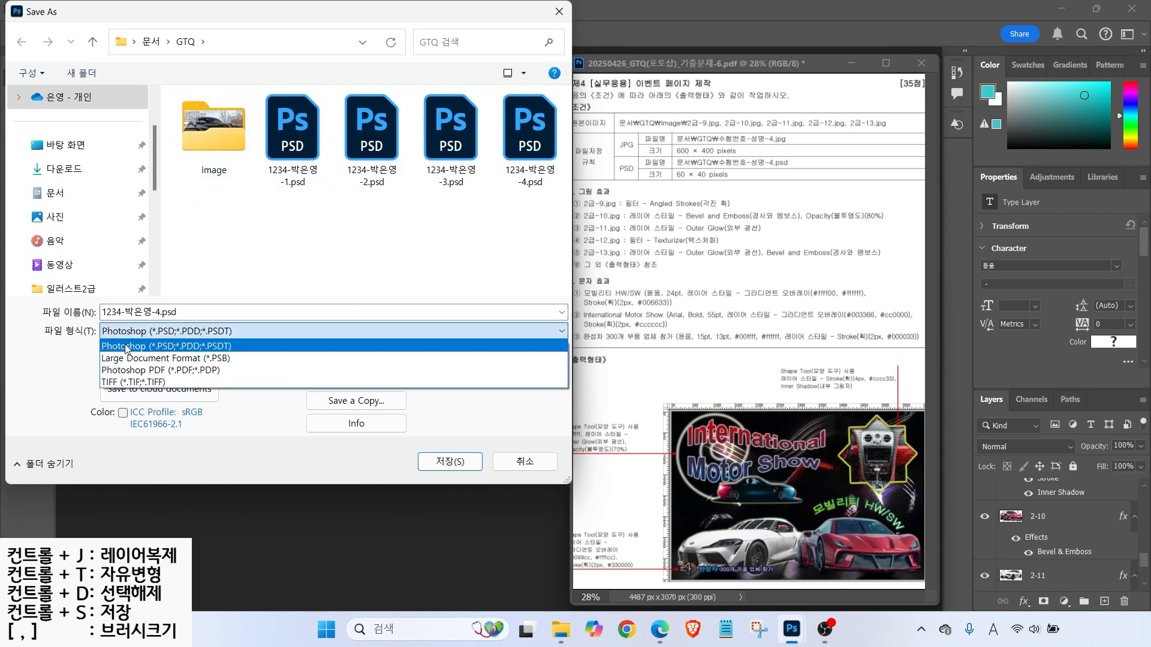
left_click(181, 343)
left_click(356, 401)
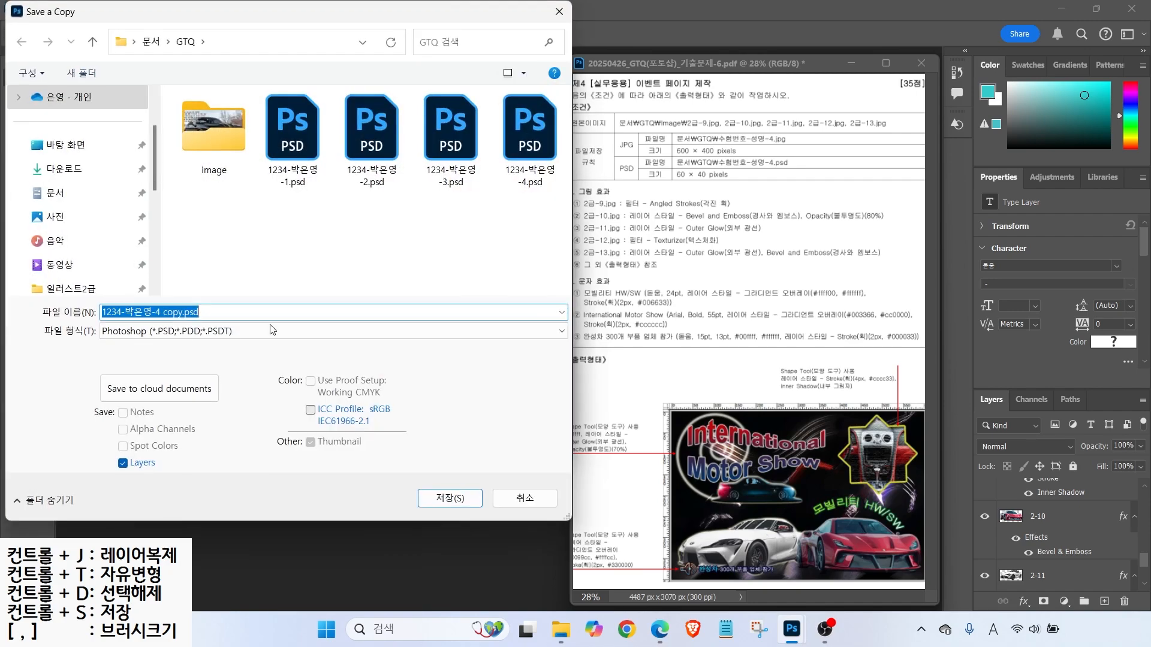
left_click(156, 331)
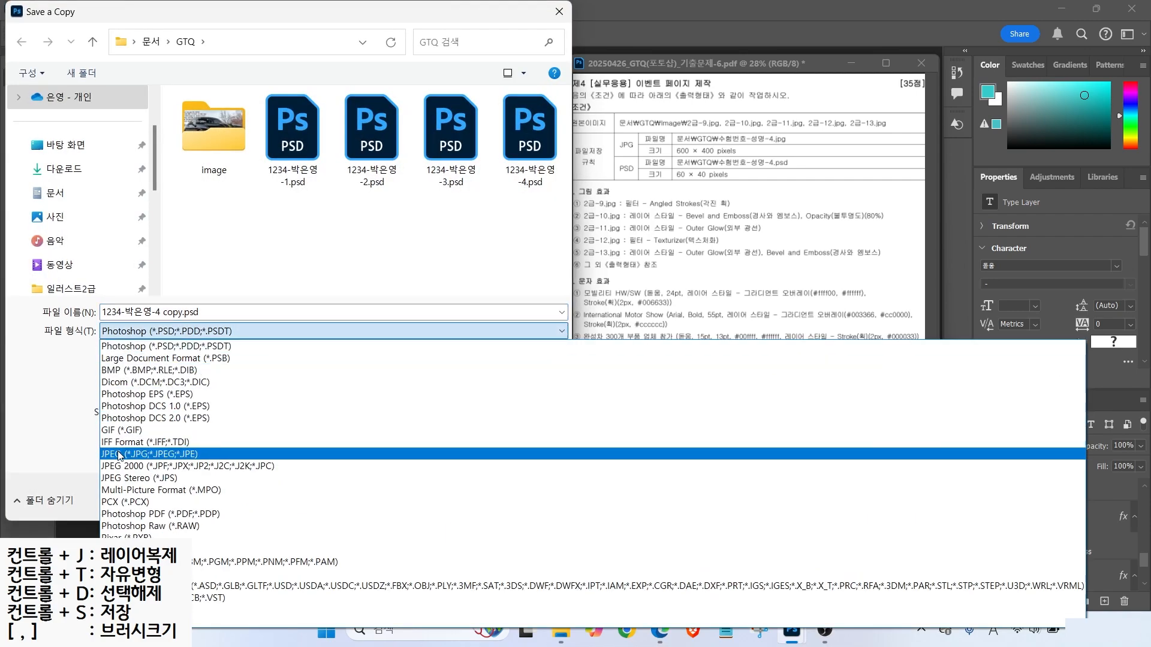
left_click(120, 453)
- Remove the ' copy' suffix from the file name and save the JPEG at maximum quality
left_click(162, 312)
left_click_drag(161, 312, 228, 311)
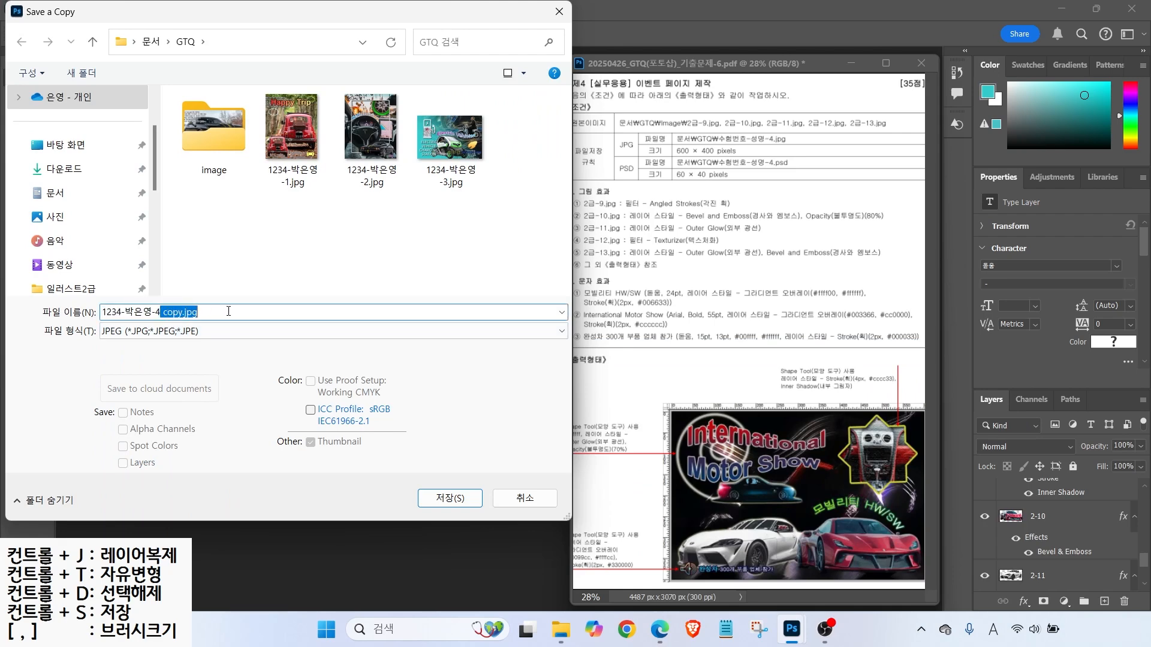
key("BackSpace")
key("Return")
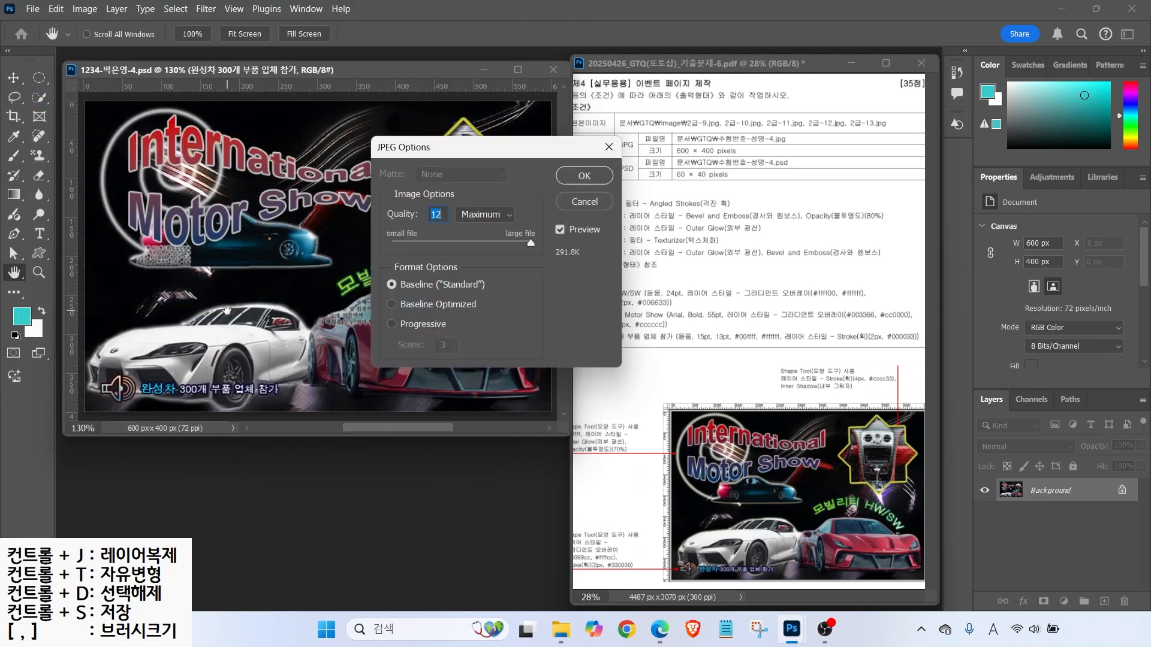
key("Return")
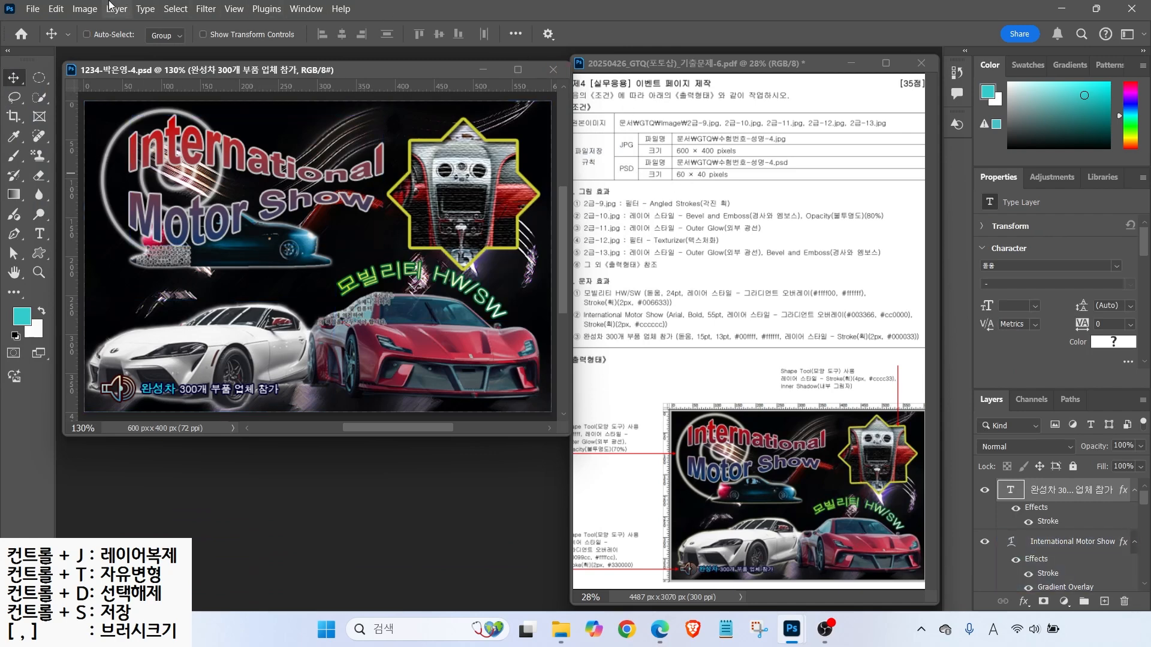
left_click(81, 9)
- Resize the poster in Image Size to 60 px wide (40 px high) and save the file
left_click(110, 114)
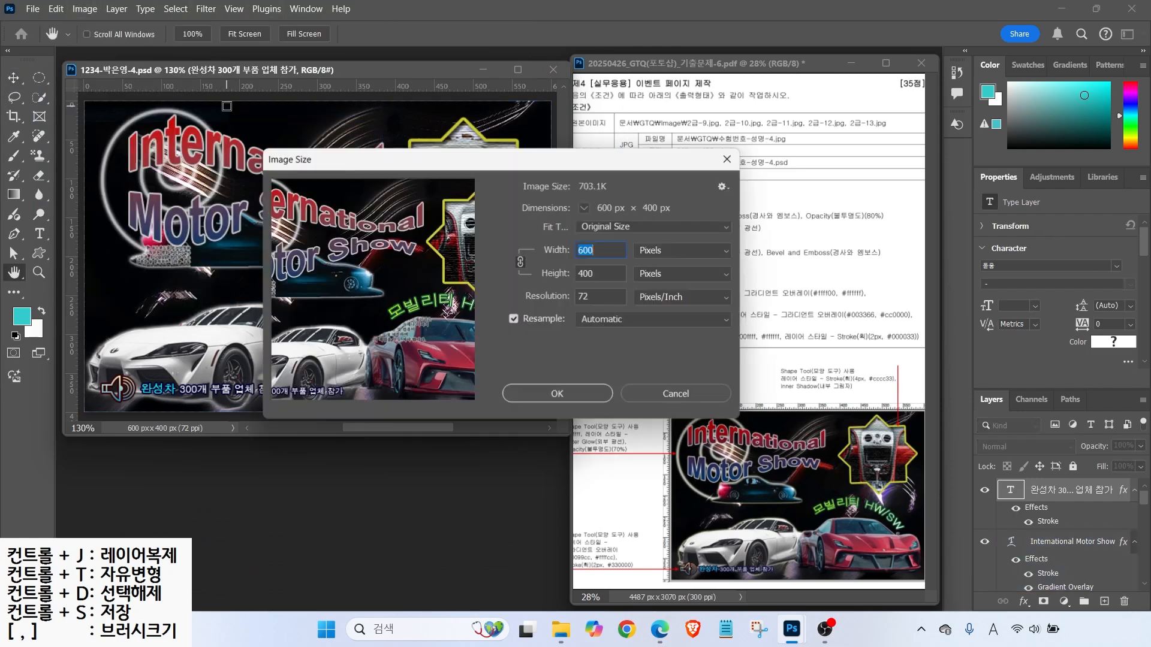
type("60")
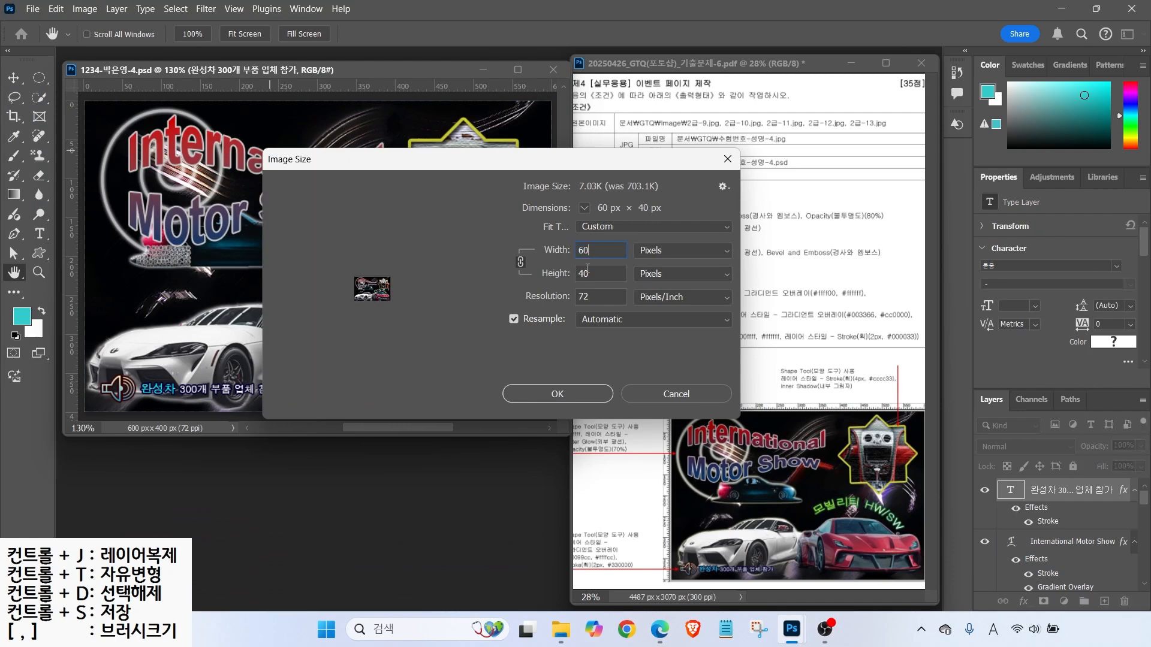
key("Return")
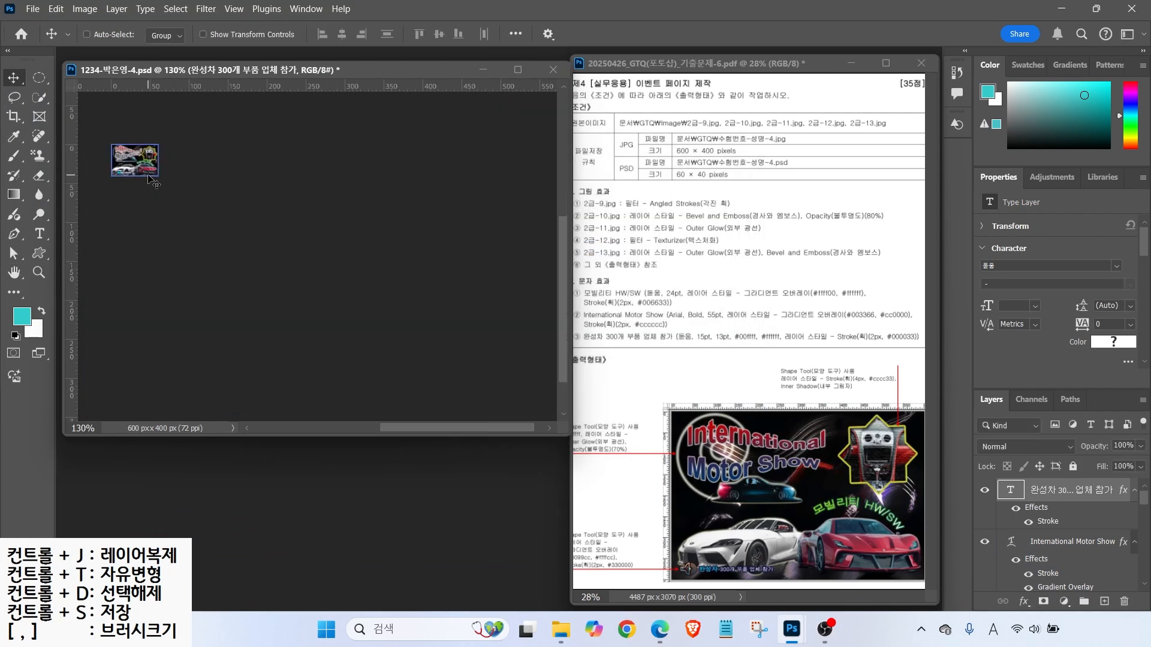
left_click(29, 10)
left_click(51, 170)
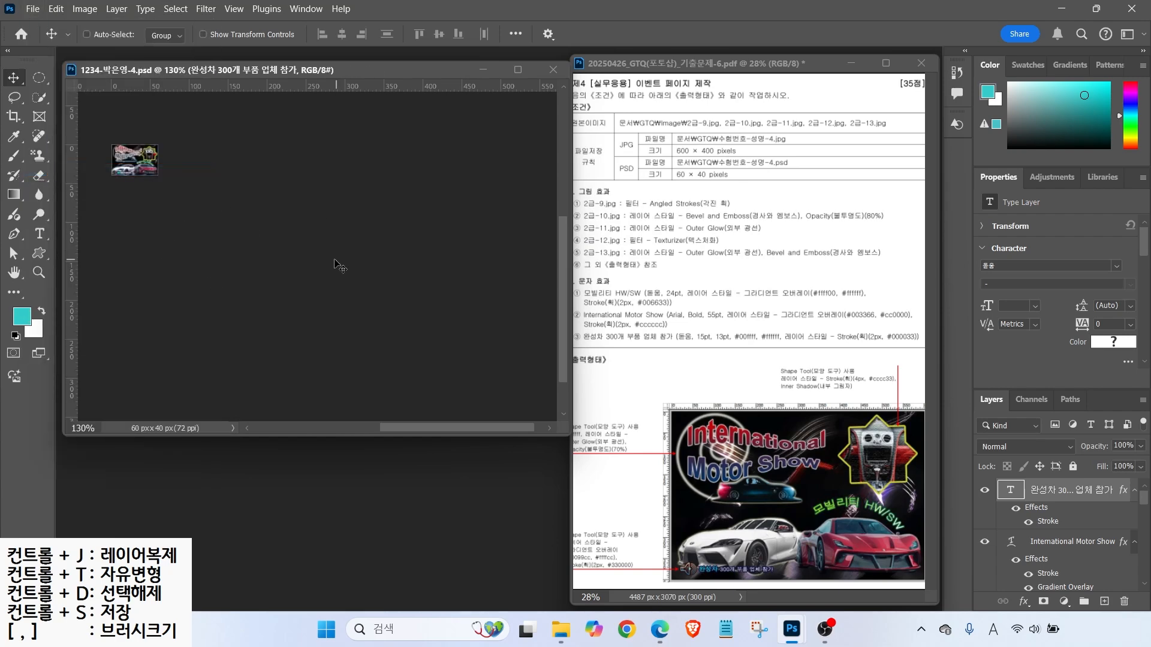